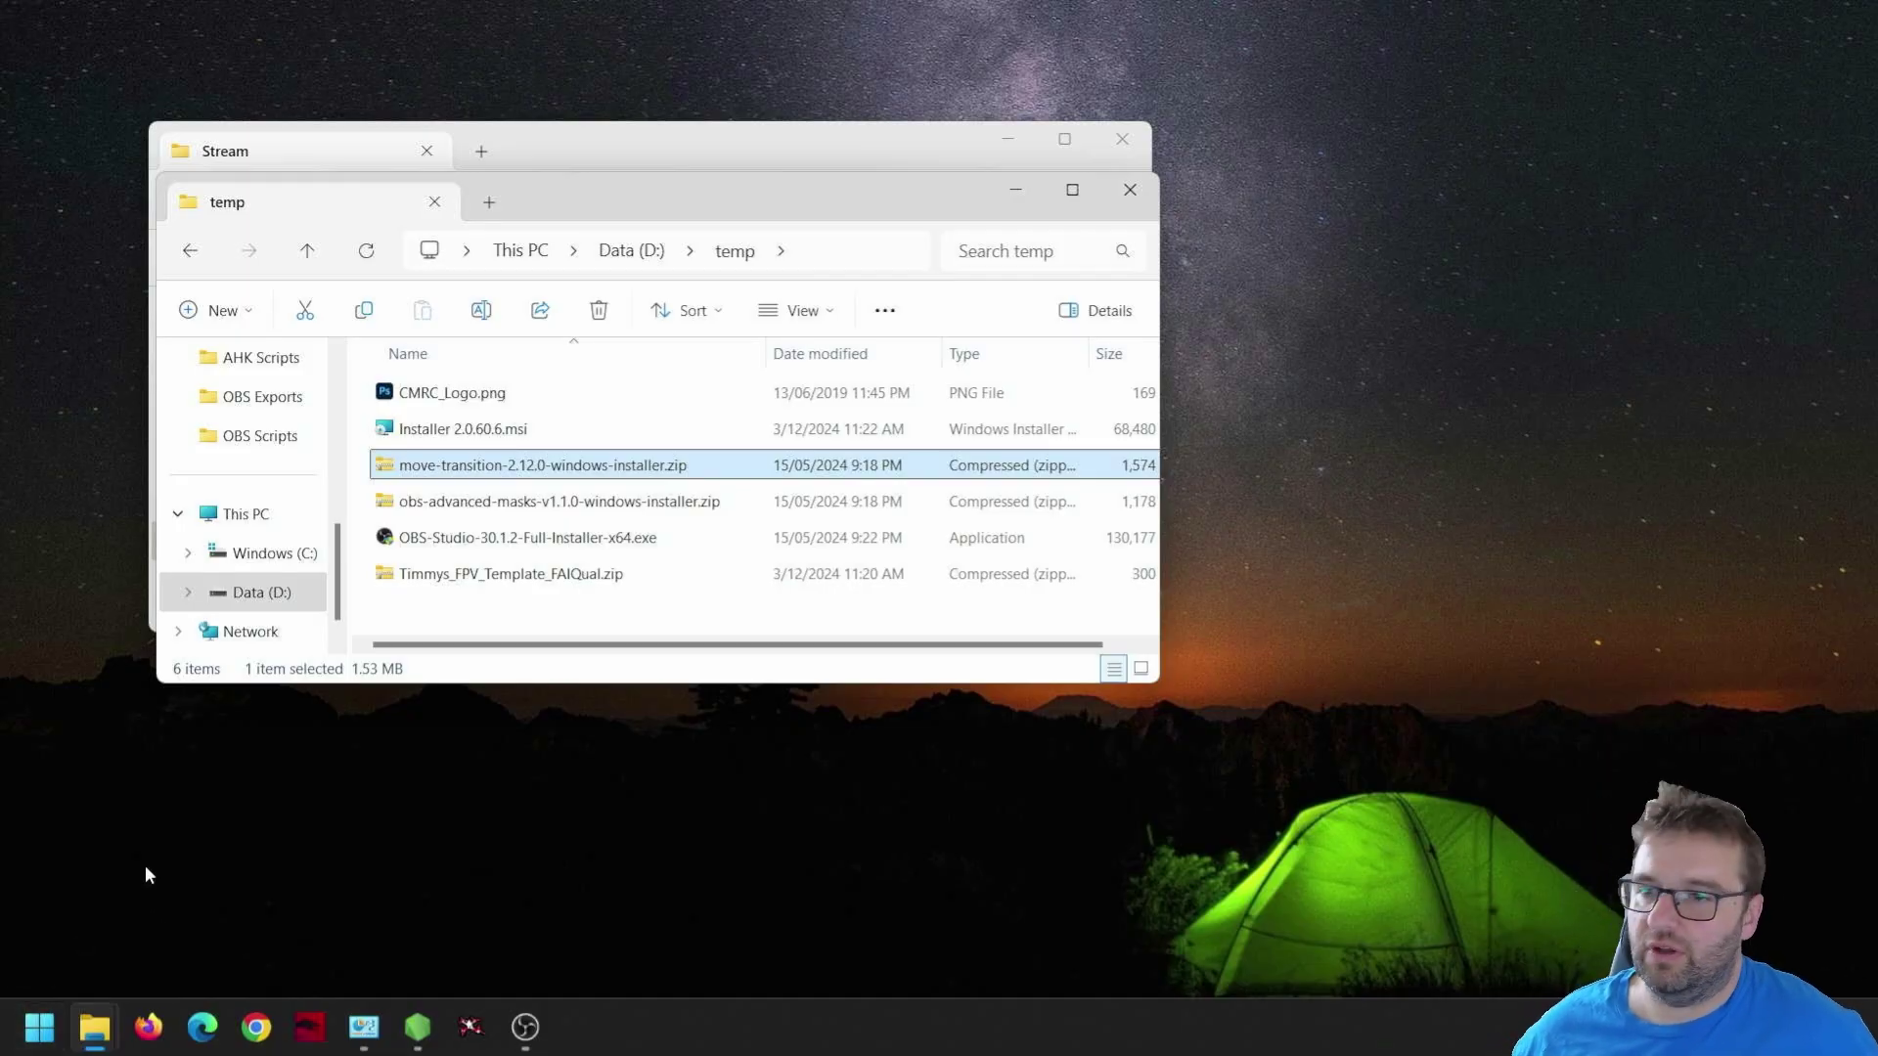
# - Review the temp files: CMRC_Logo.png, Installer 2.0.60.6.msi, OBS Studio 30.1.2 installer and plugin zips
pyautogui.click(387, 397)
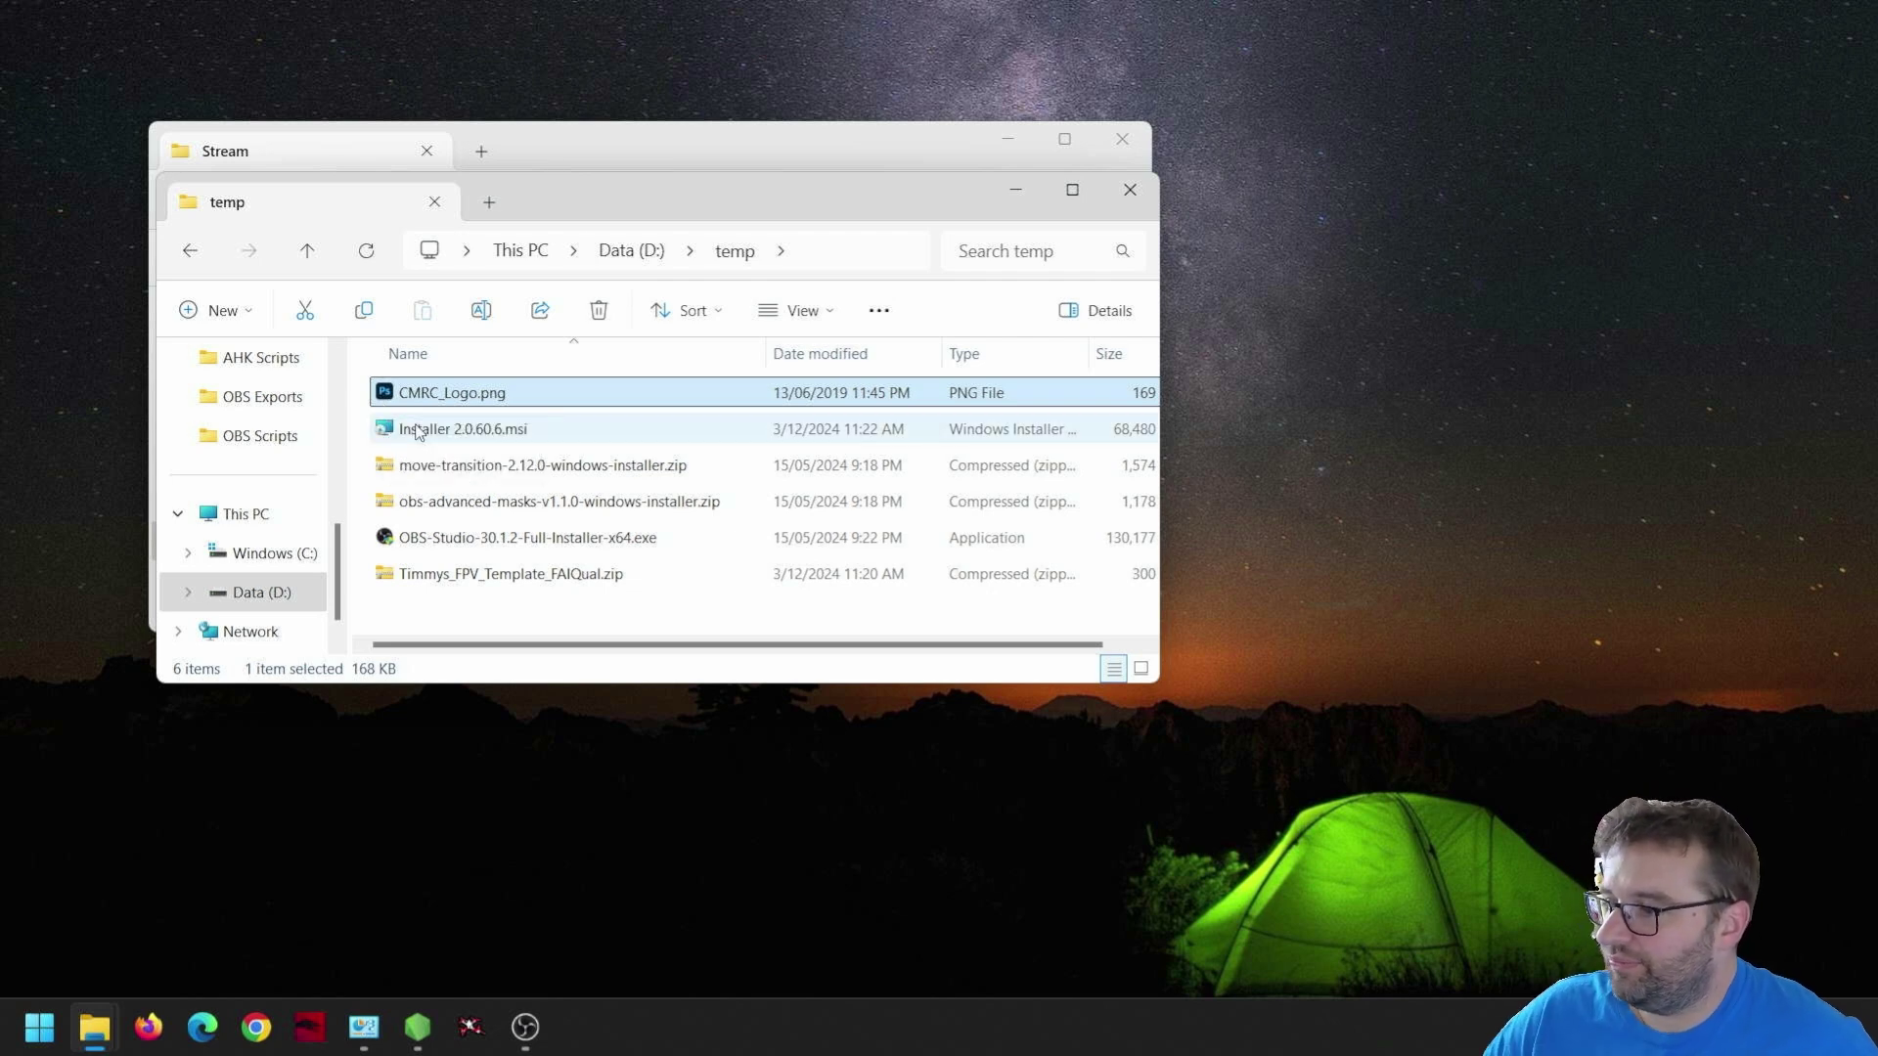
pyautogui.click(419, 433)
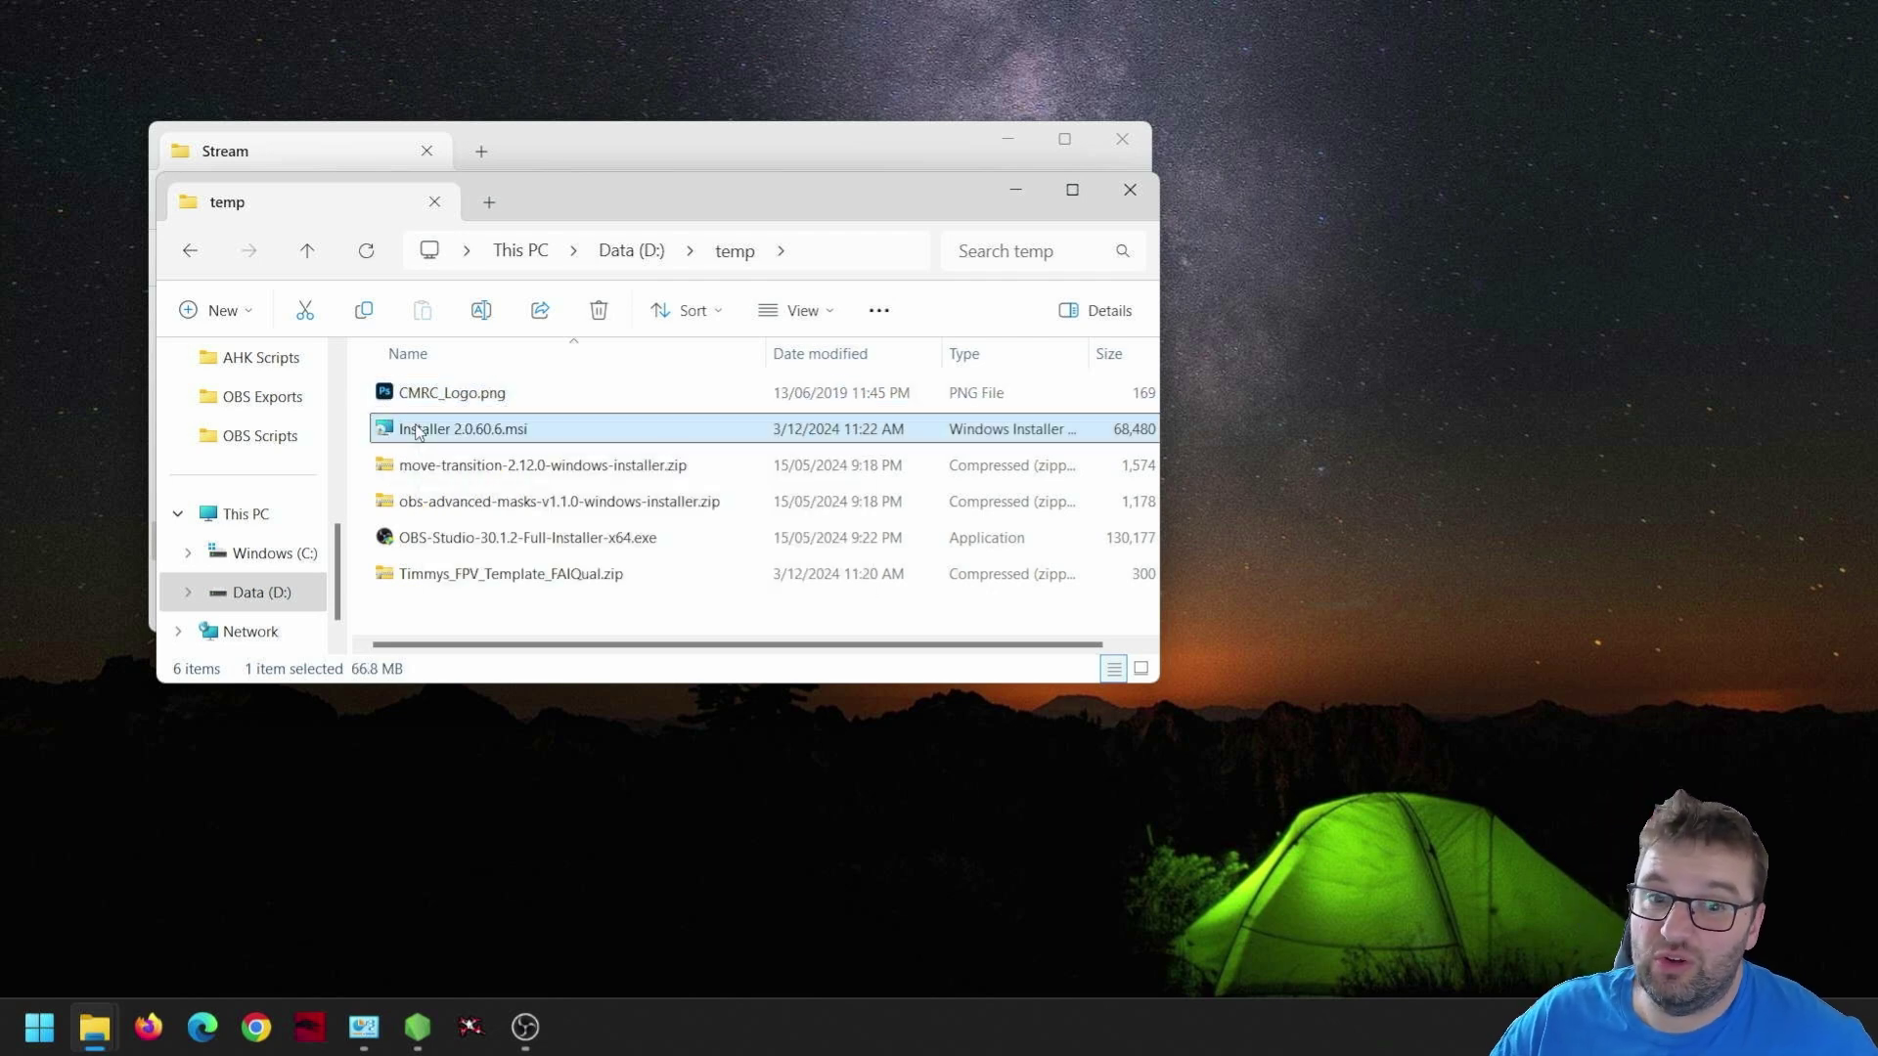
pyautogui.click(391, 543)
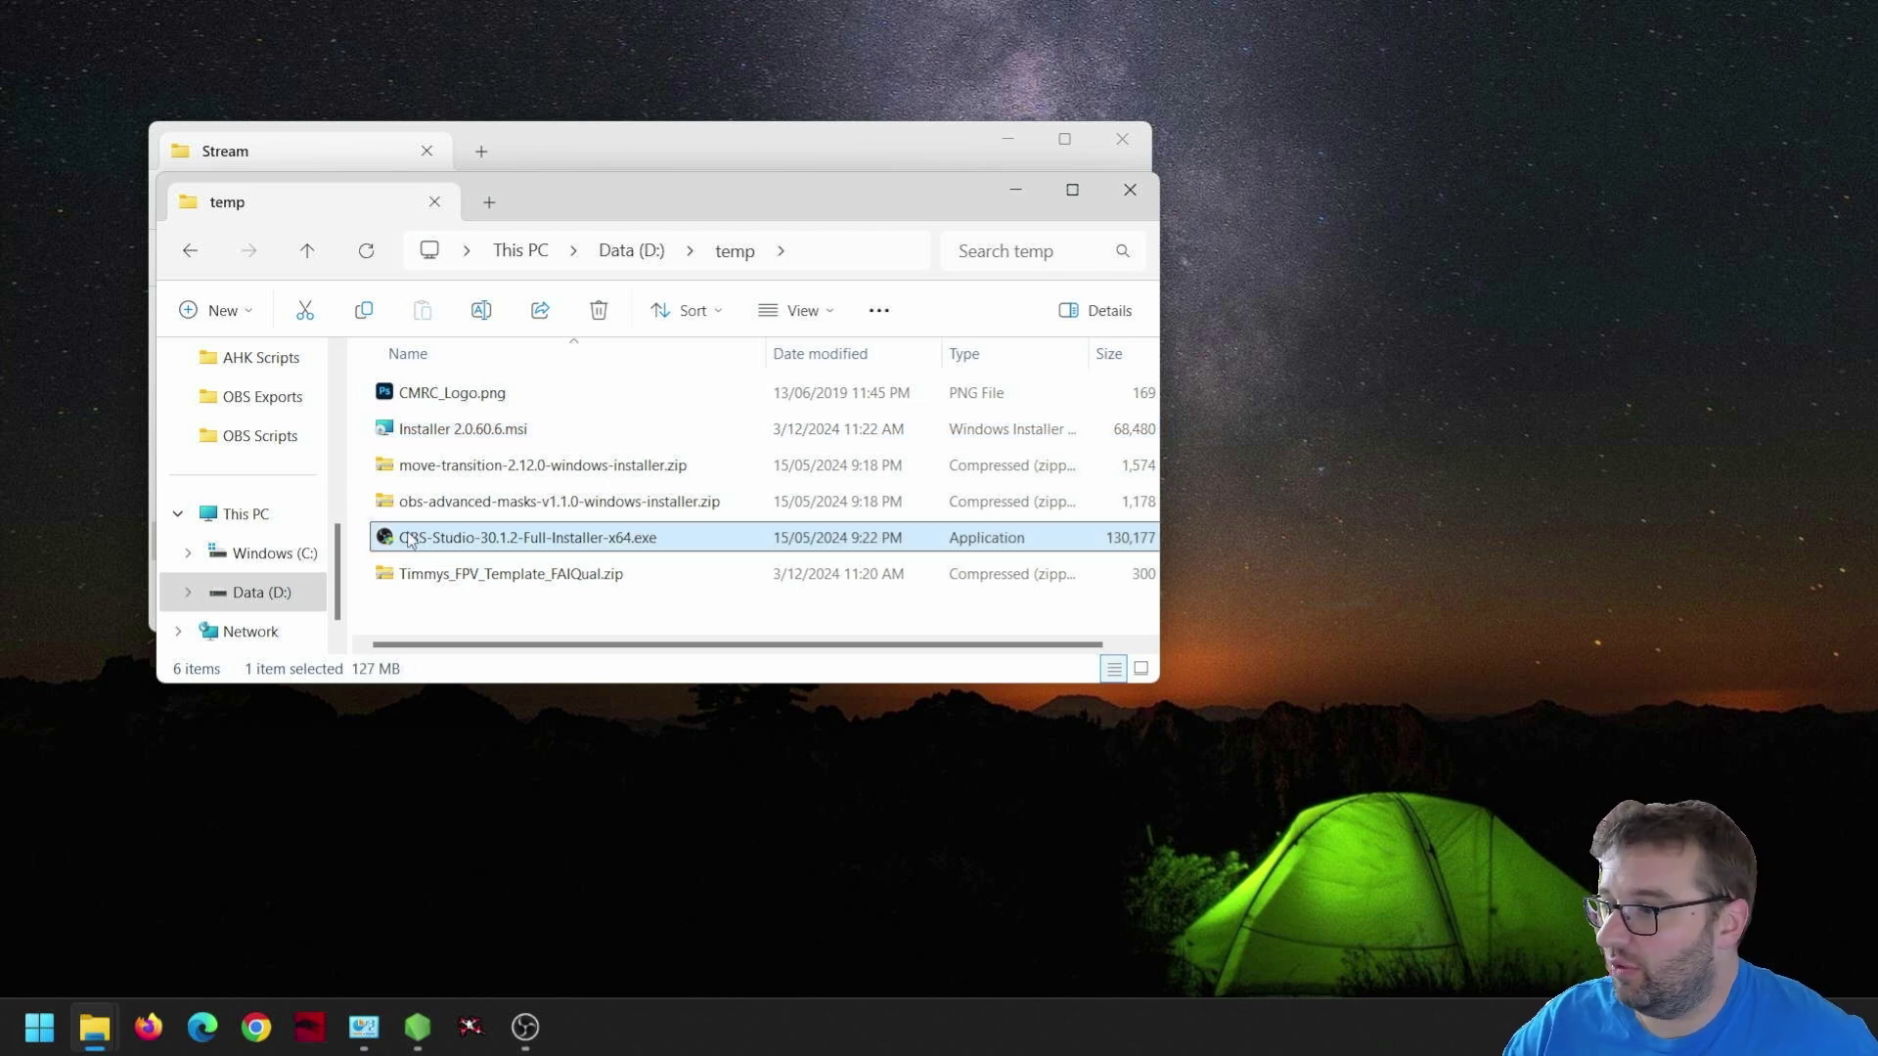
pyautogui.click(442, 477)
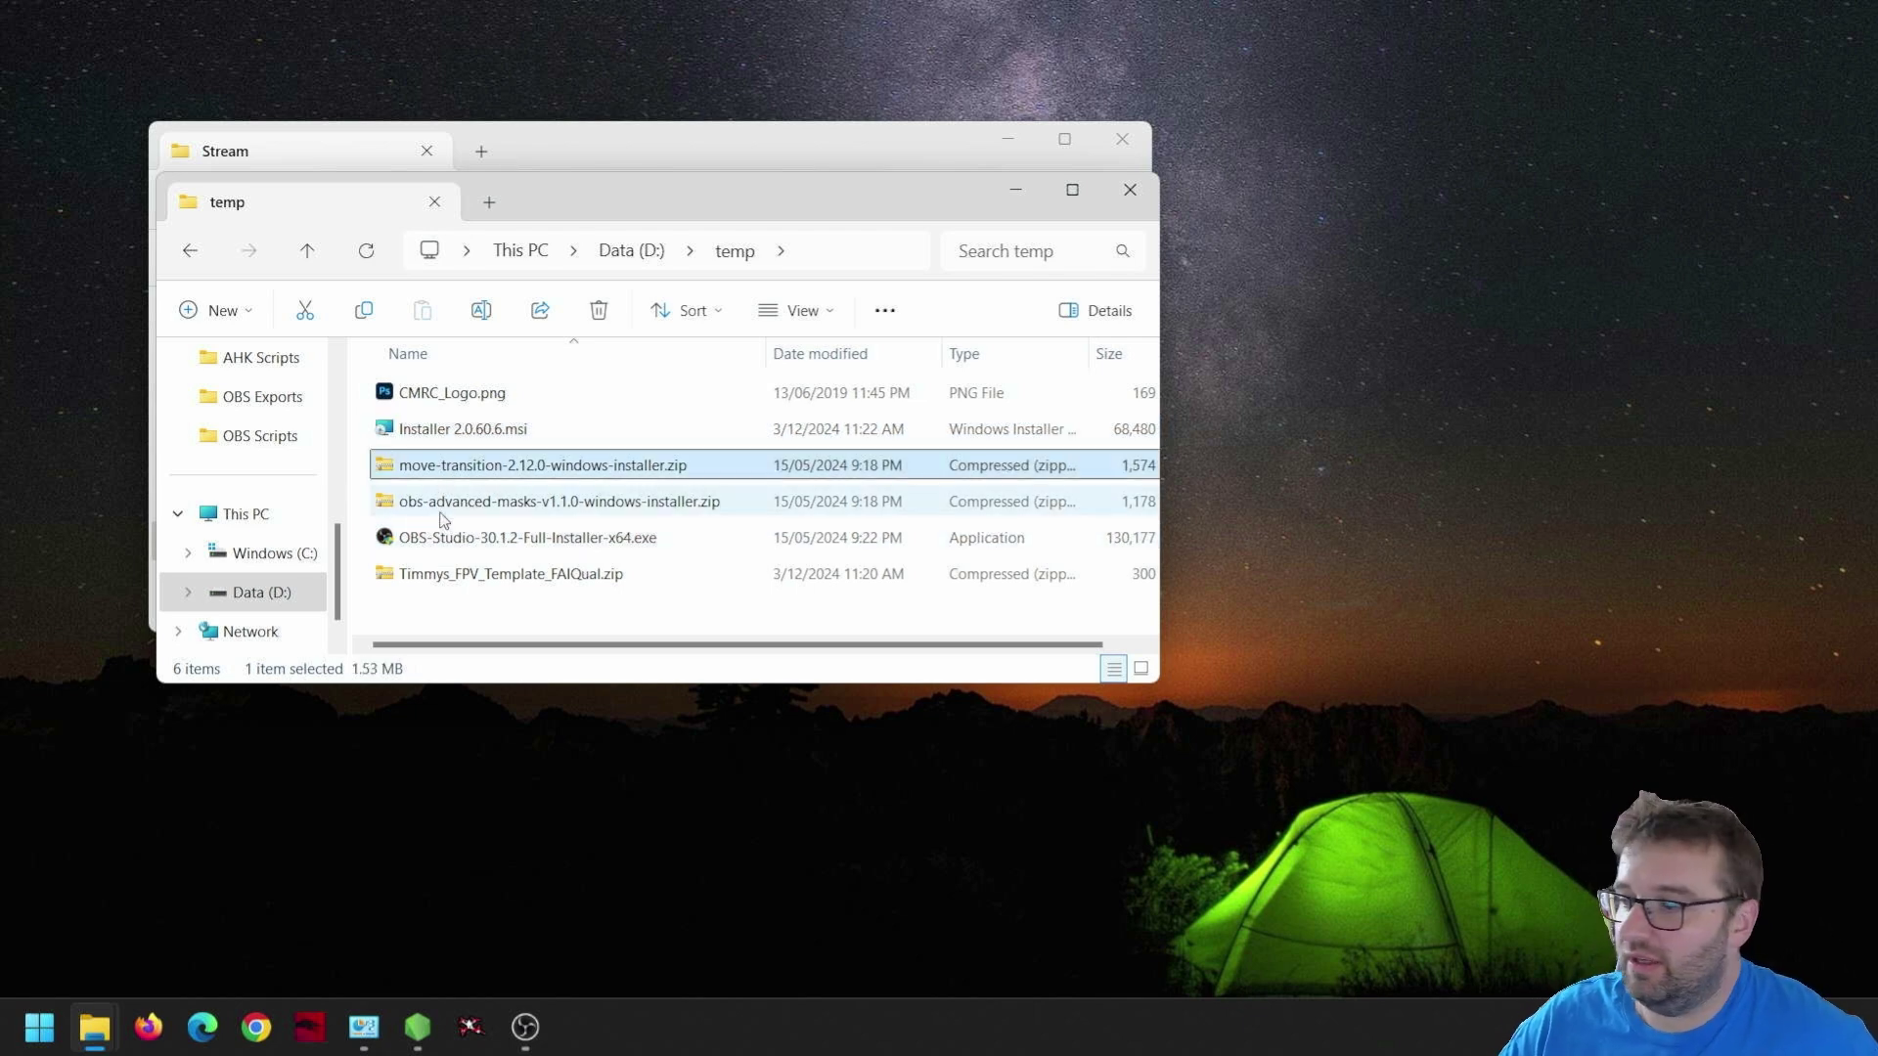
pyautogui.click(443, 515)
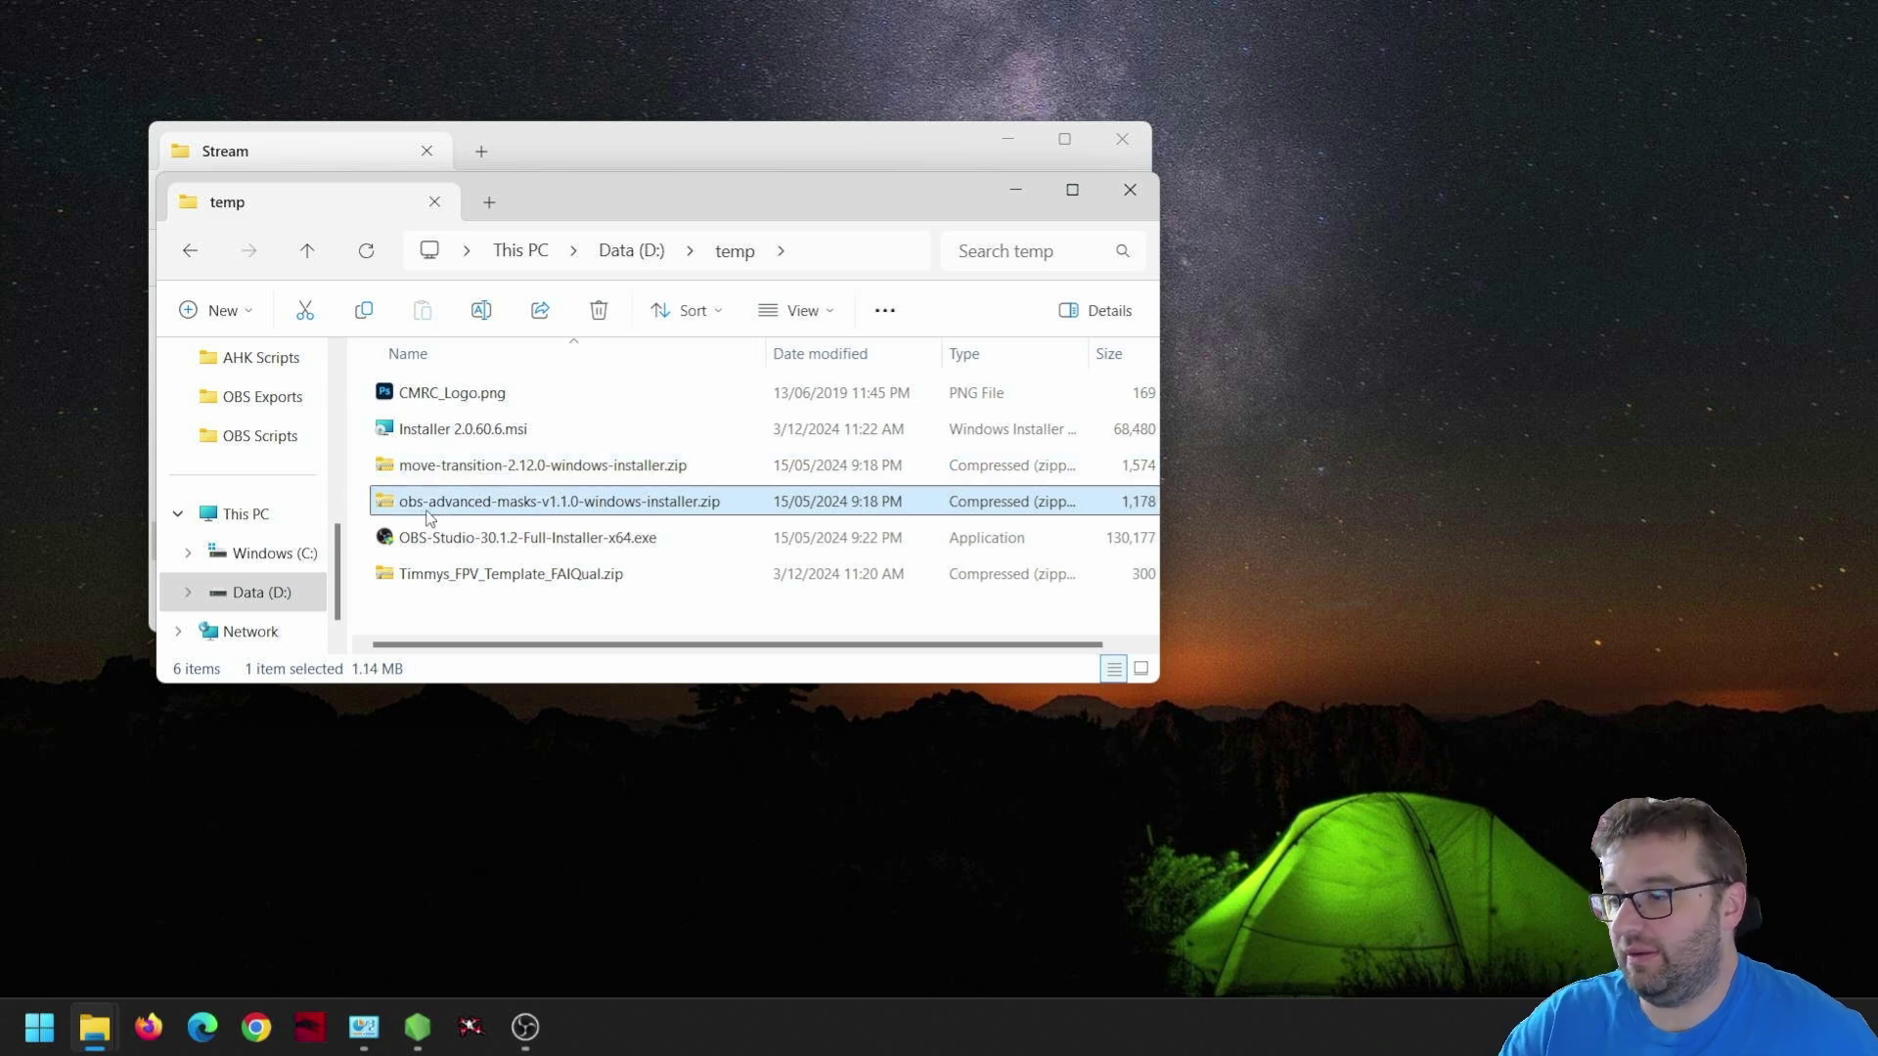
# - Open Timmys_FPV_Template_FAIQual.zip and compare its folders with the C:\Stream folder
pyautogui.click(472, 572)
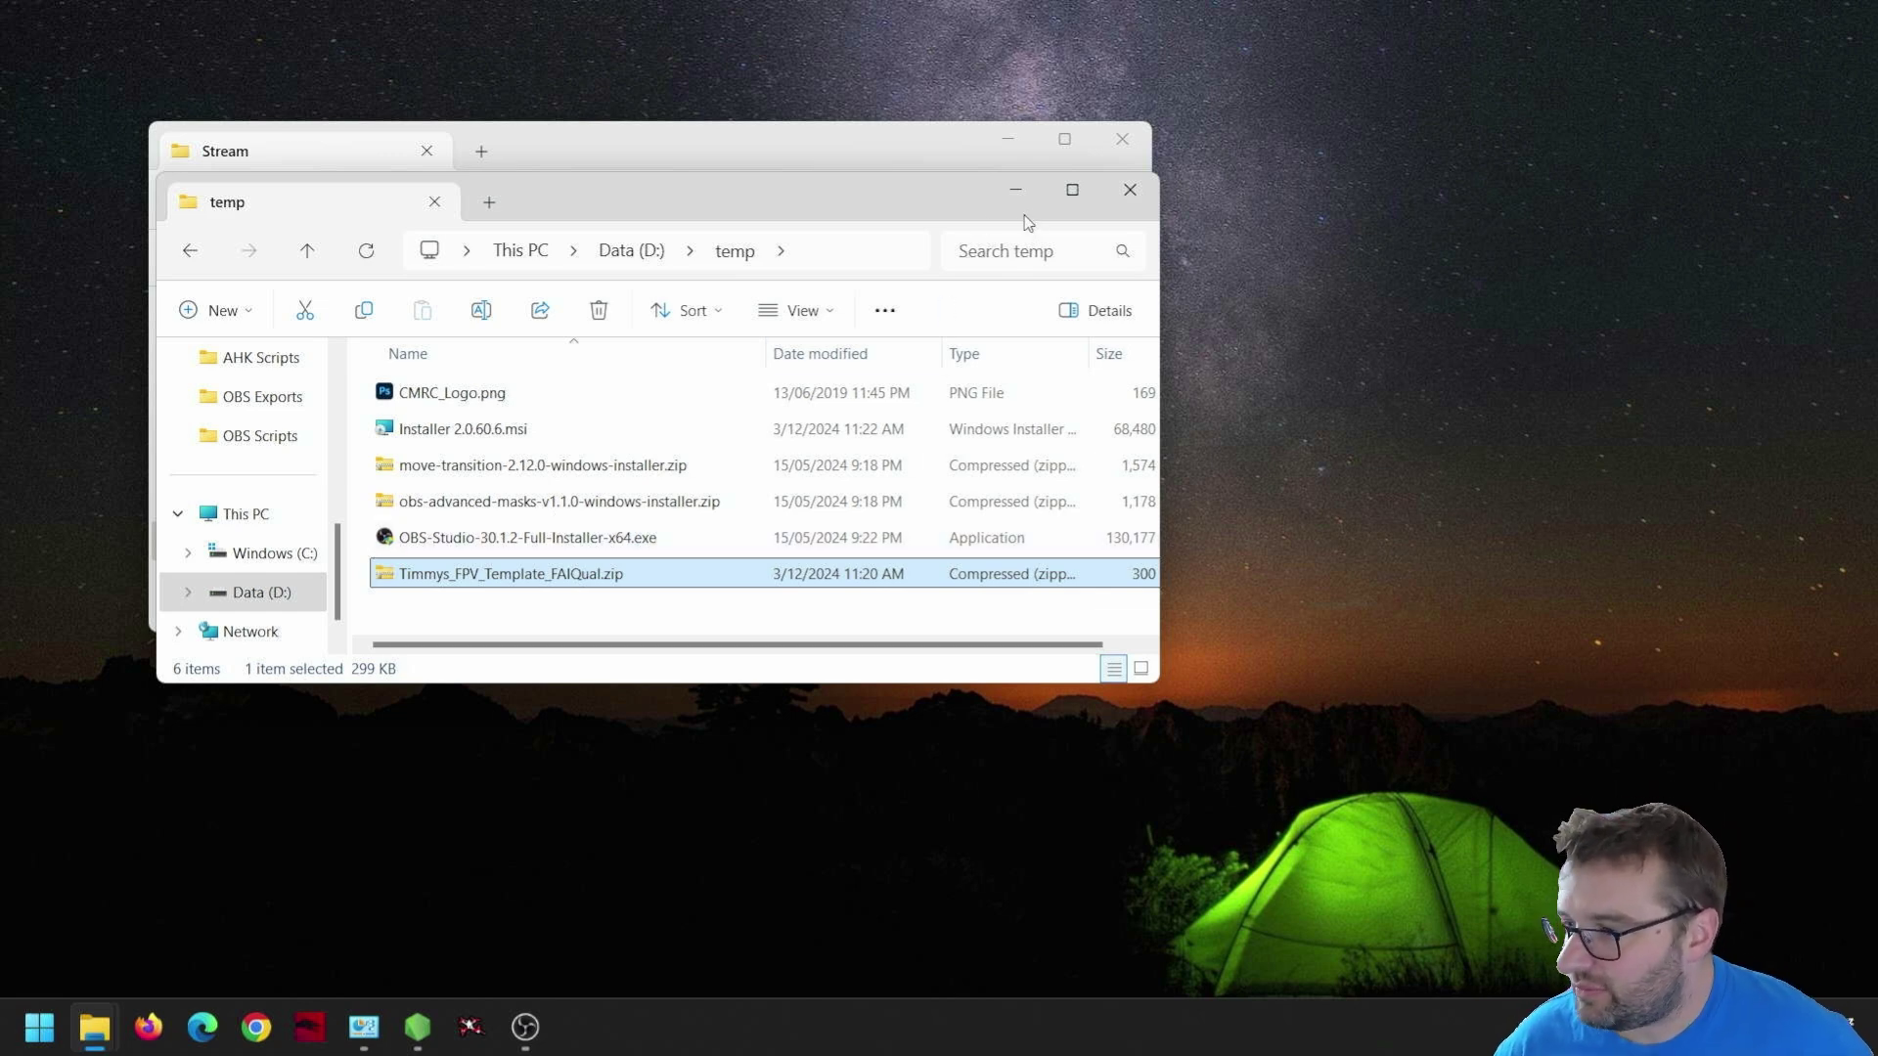
pyautogui.doubleClick(608, 575)
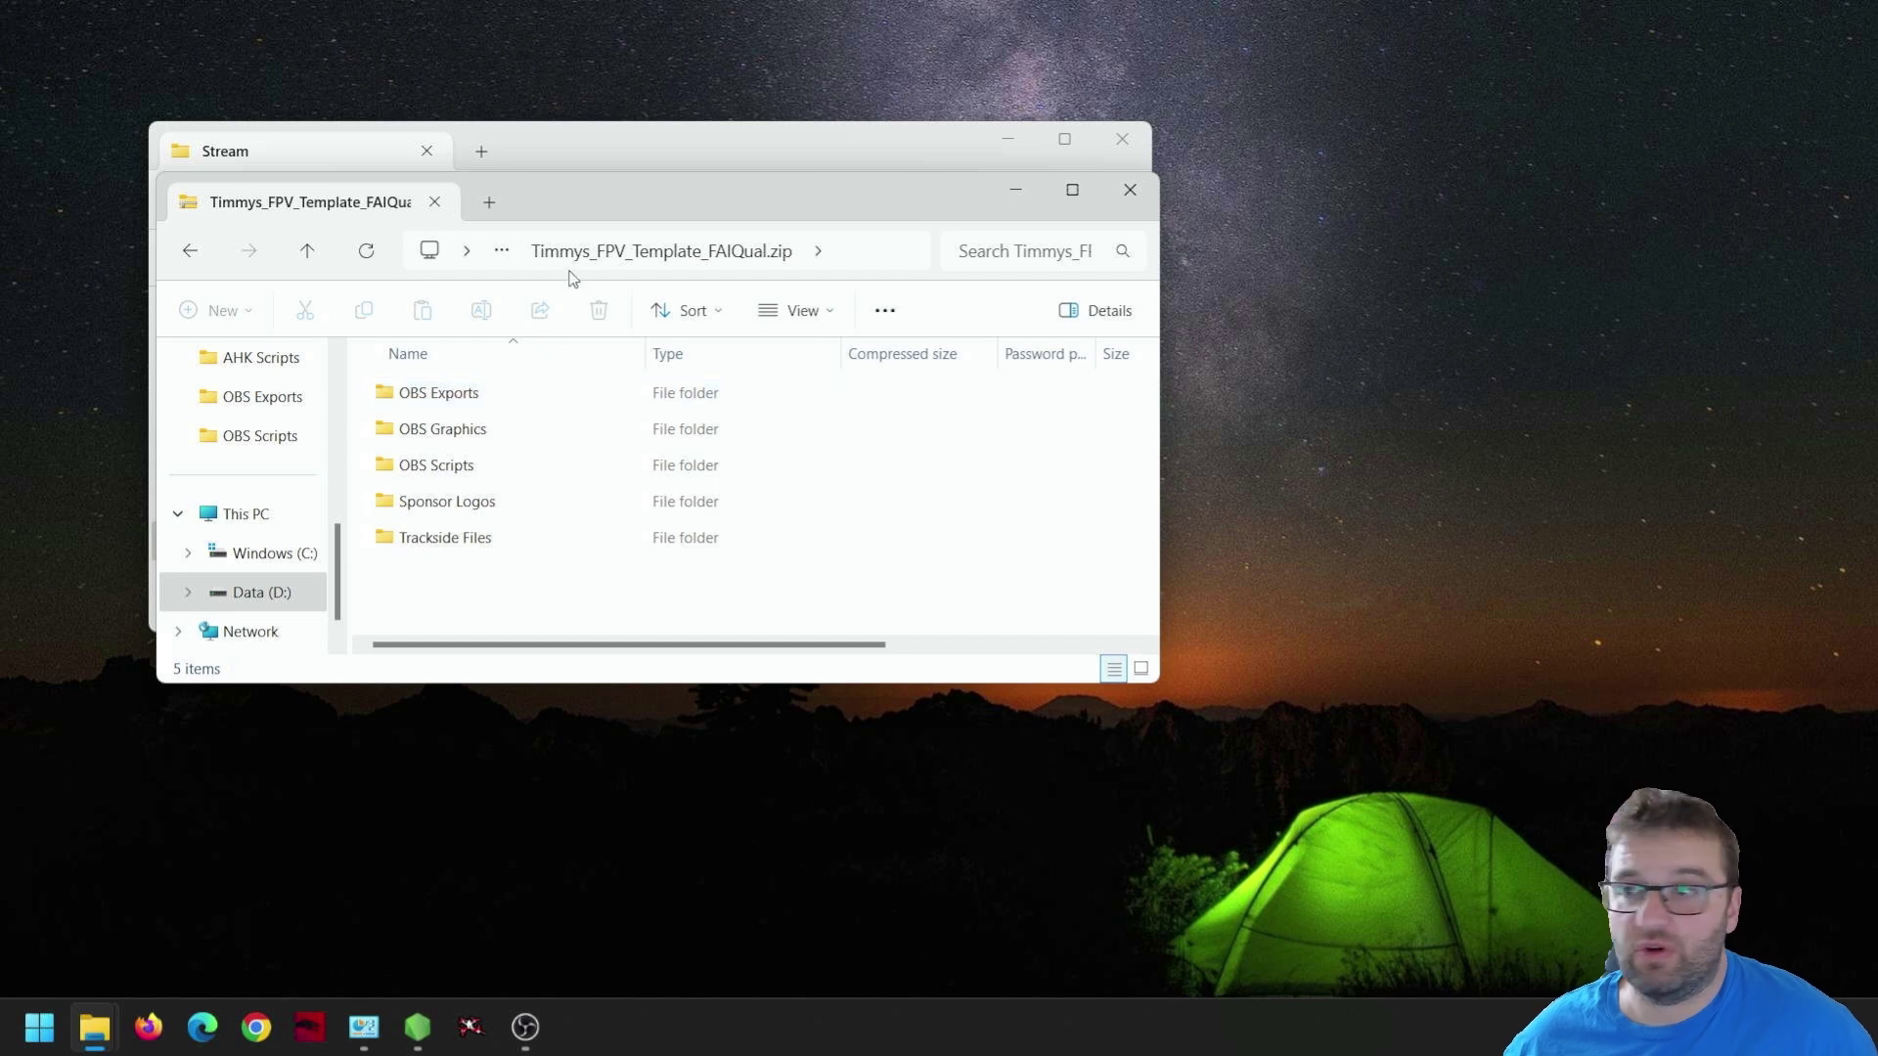
pyautogui.click(572, 164)
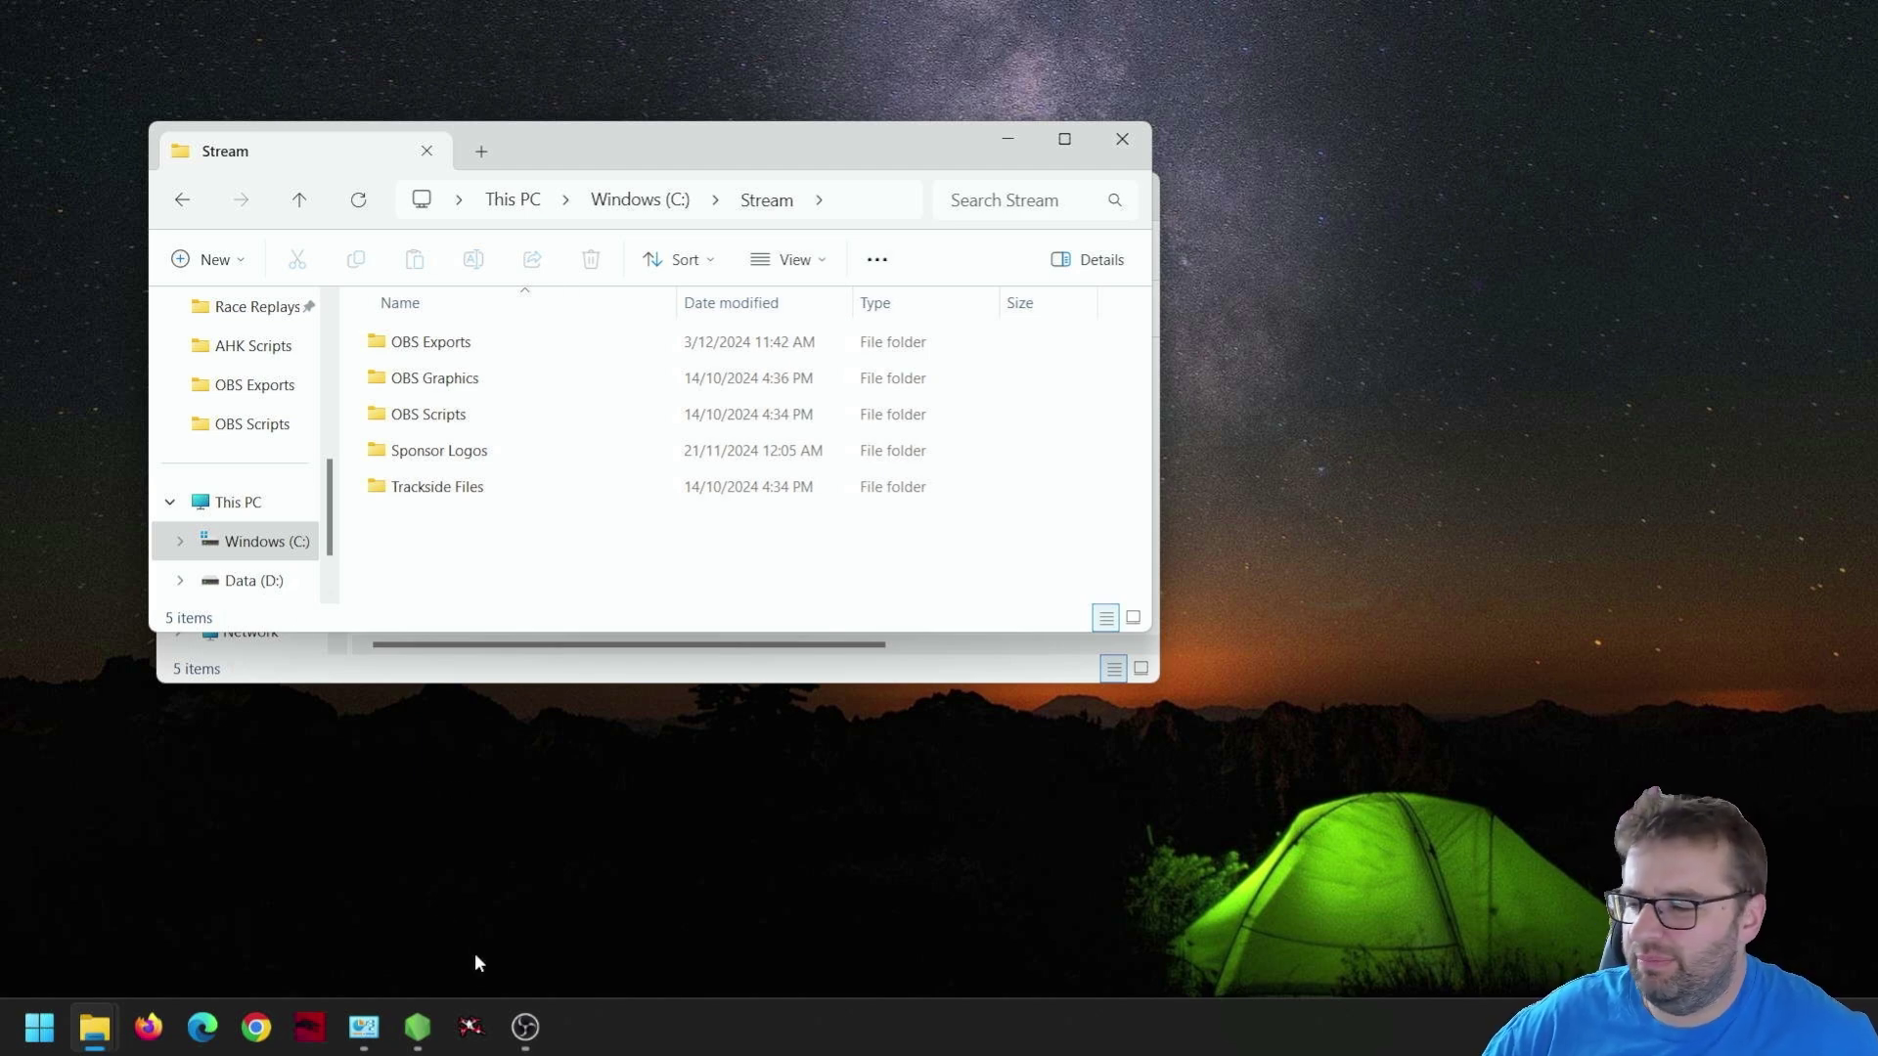
# - Import MMRC_OBS_Template.json as a scene collection and switch to MMRC OBS Template
pyautogui.moveTo(510, 1047)
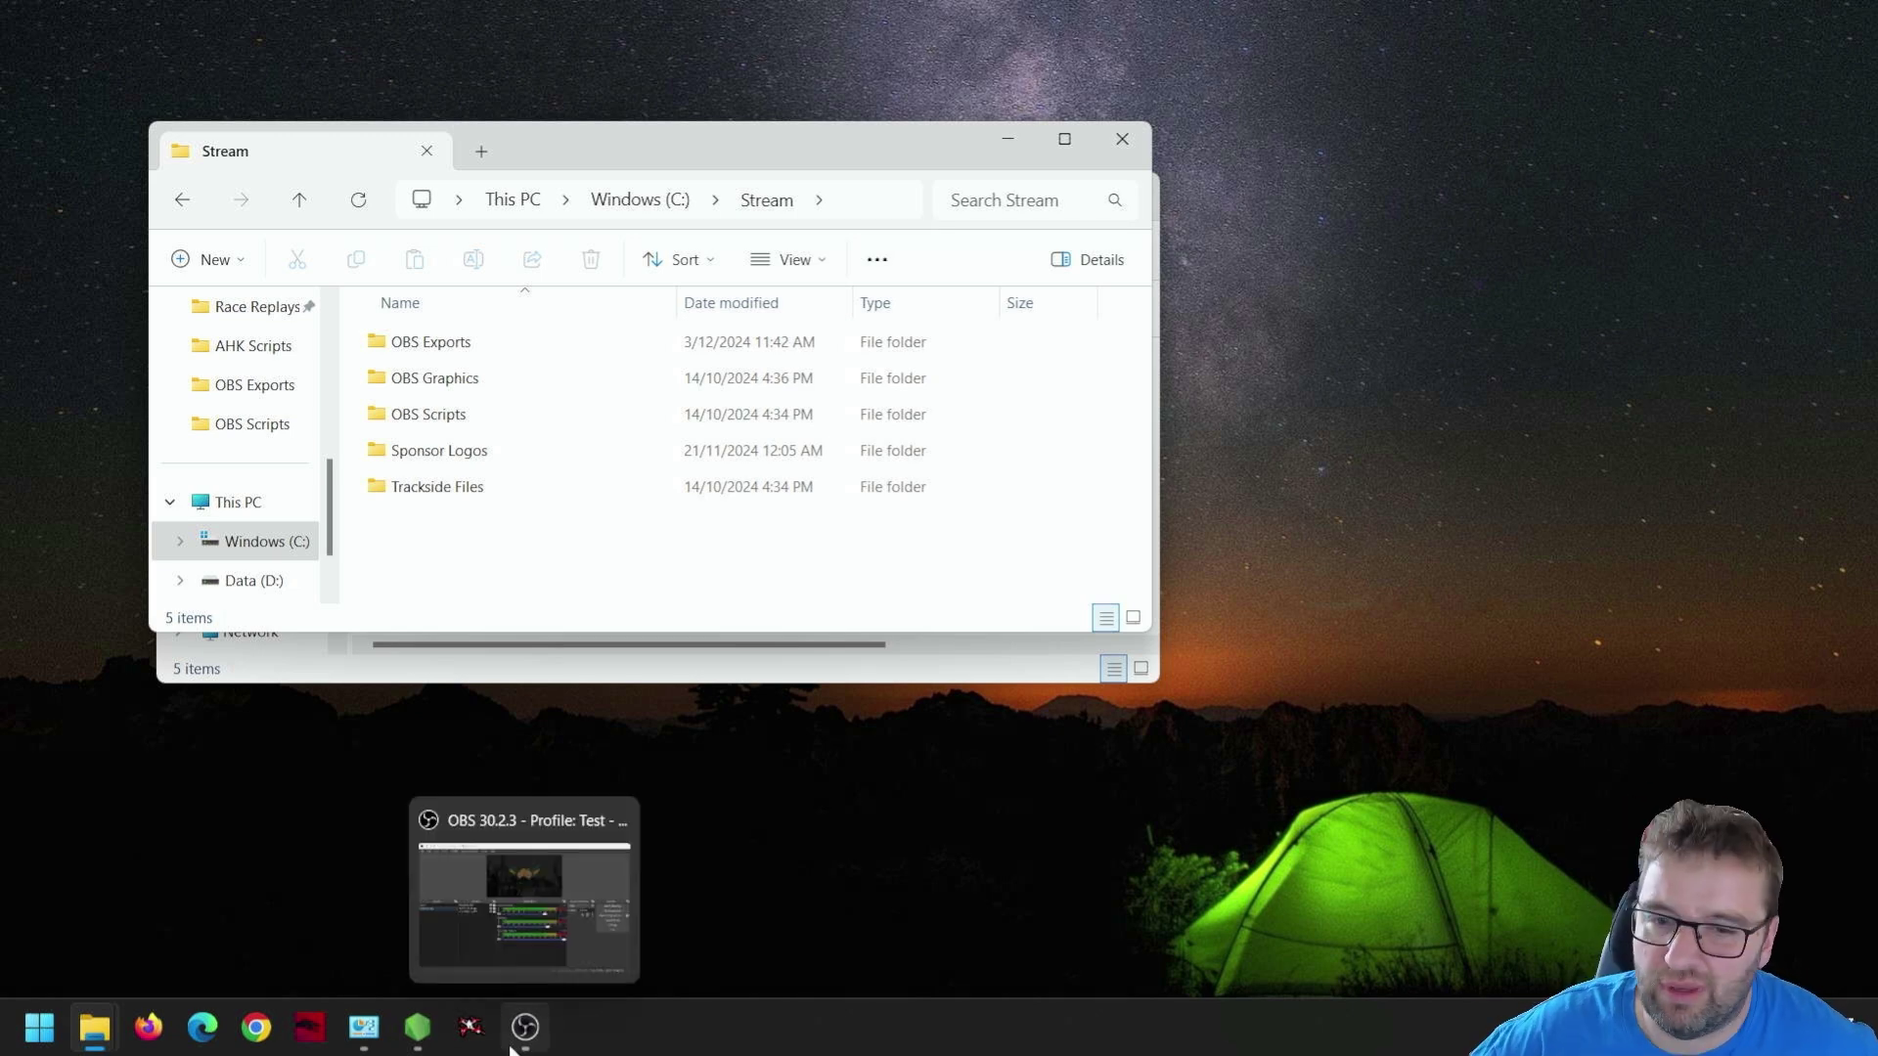
pyautogui.click(512, 1043)
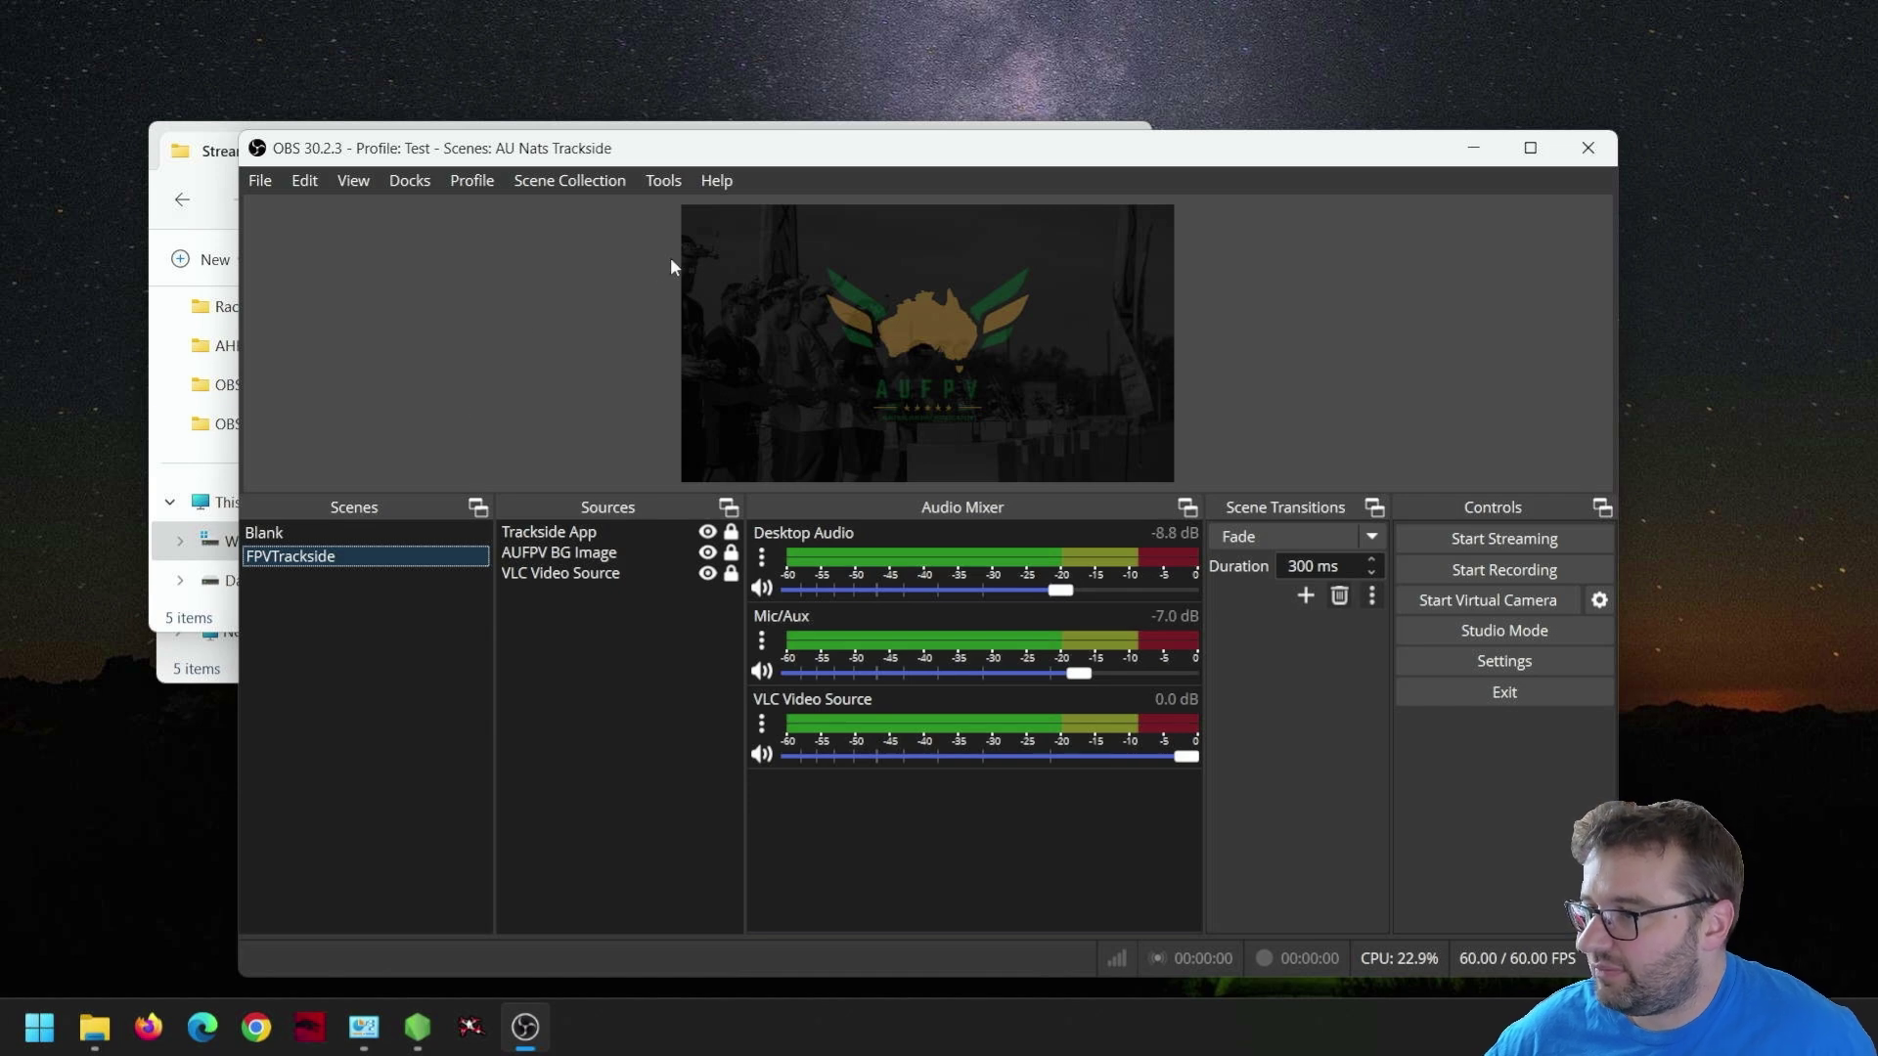
pyautogui.click(571, 181)
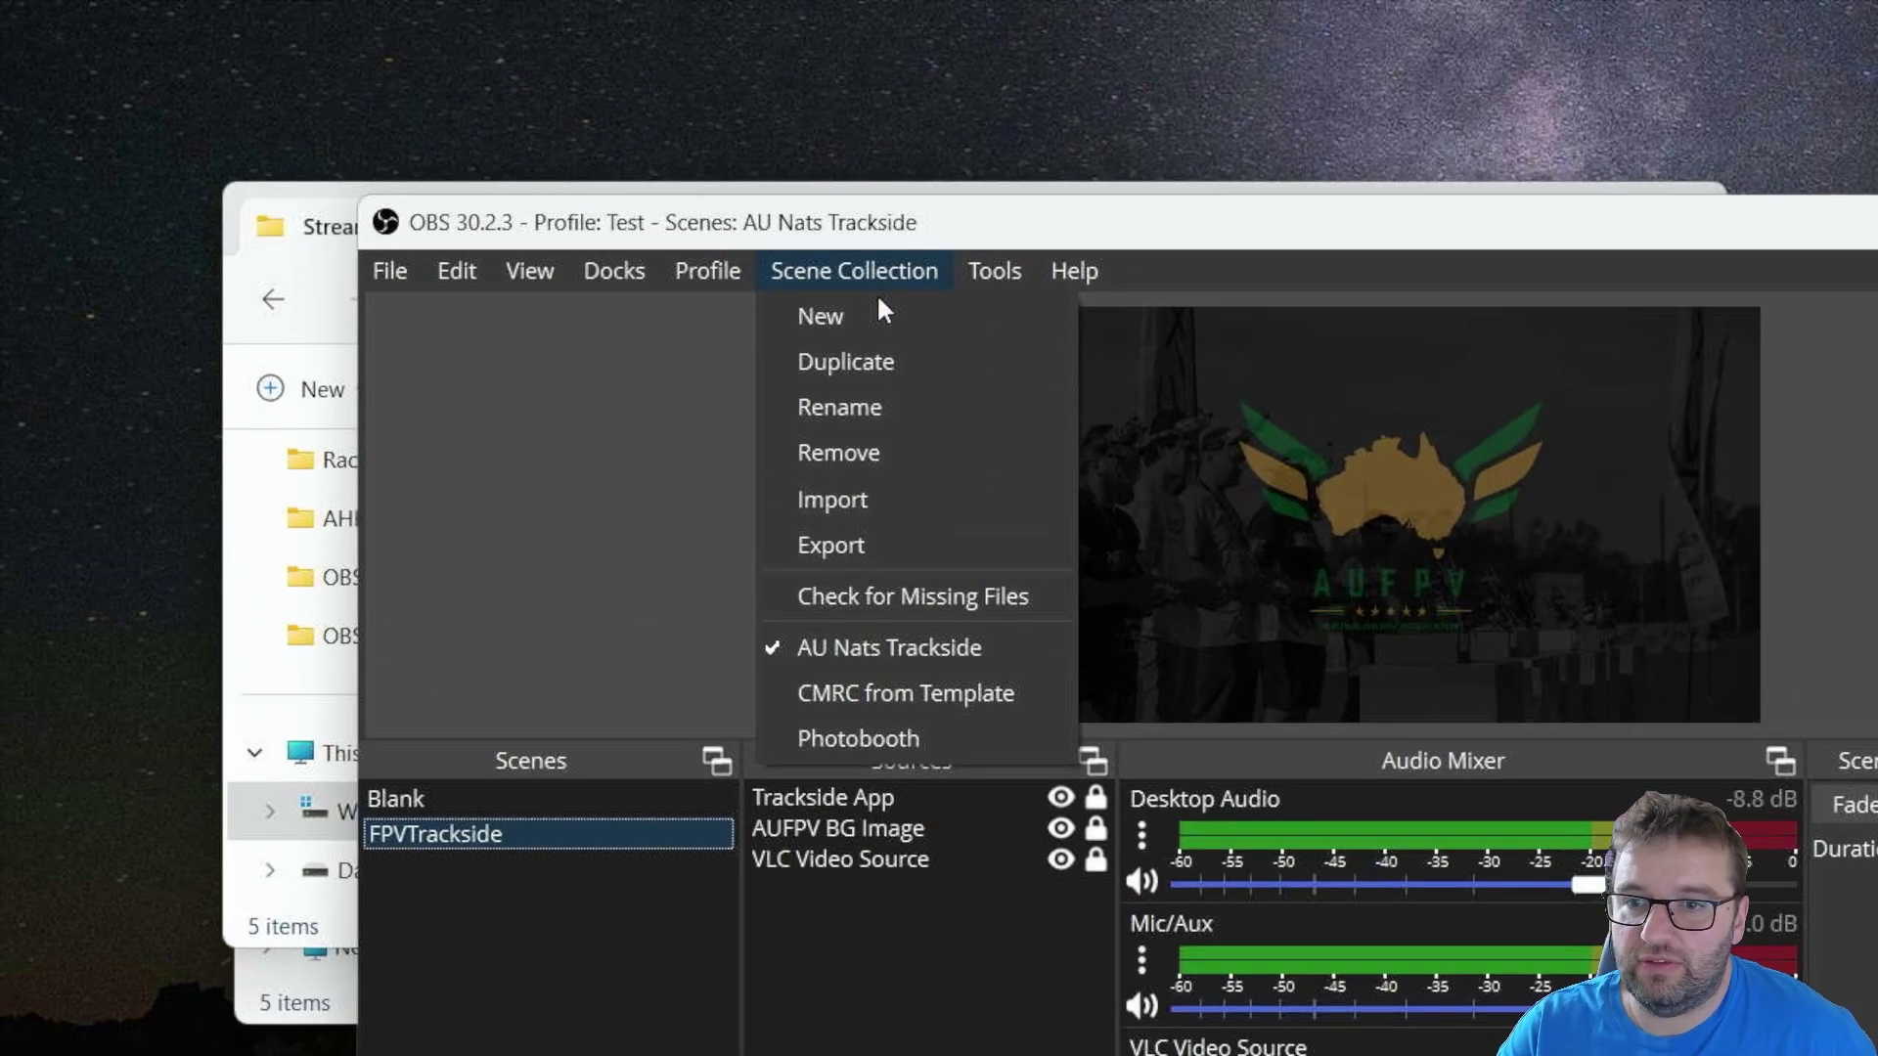
pyautogui.click(867, 503)
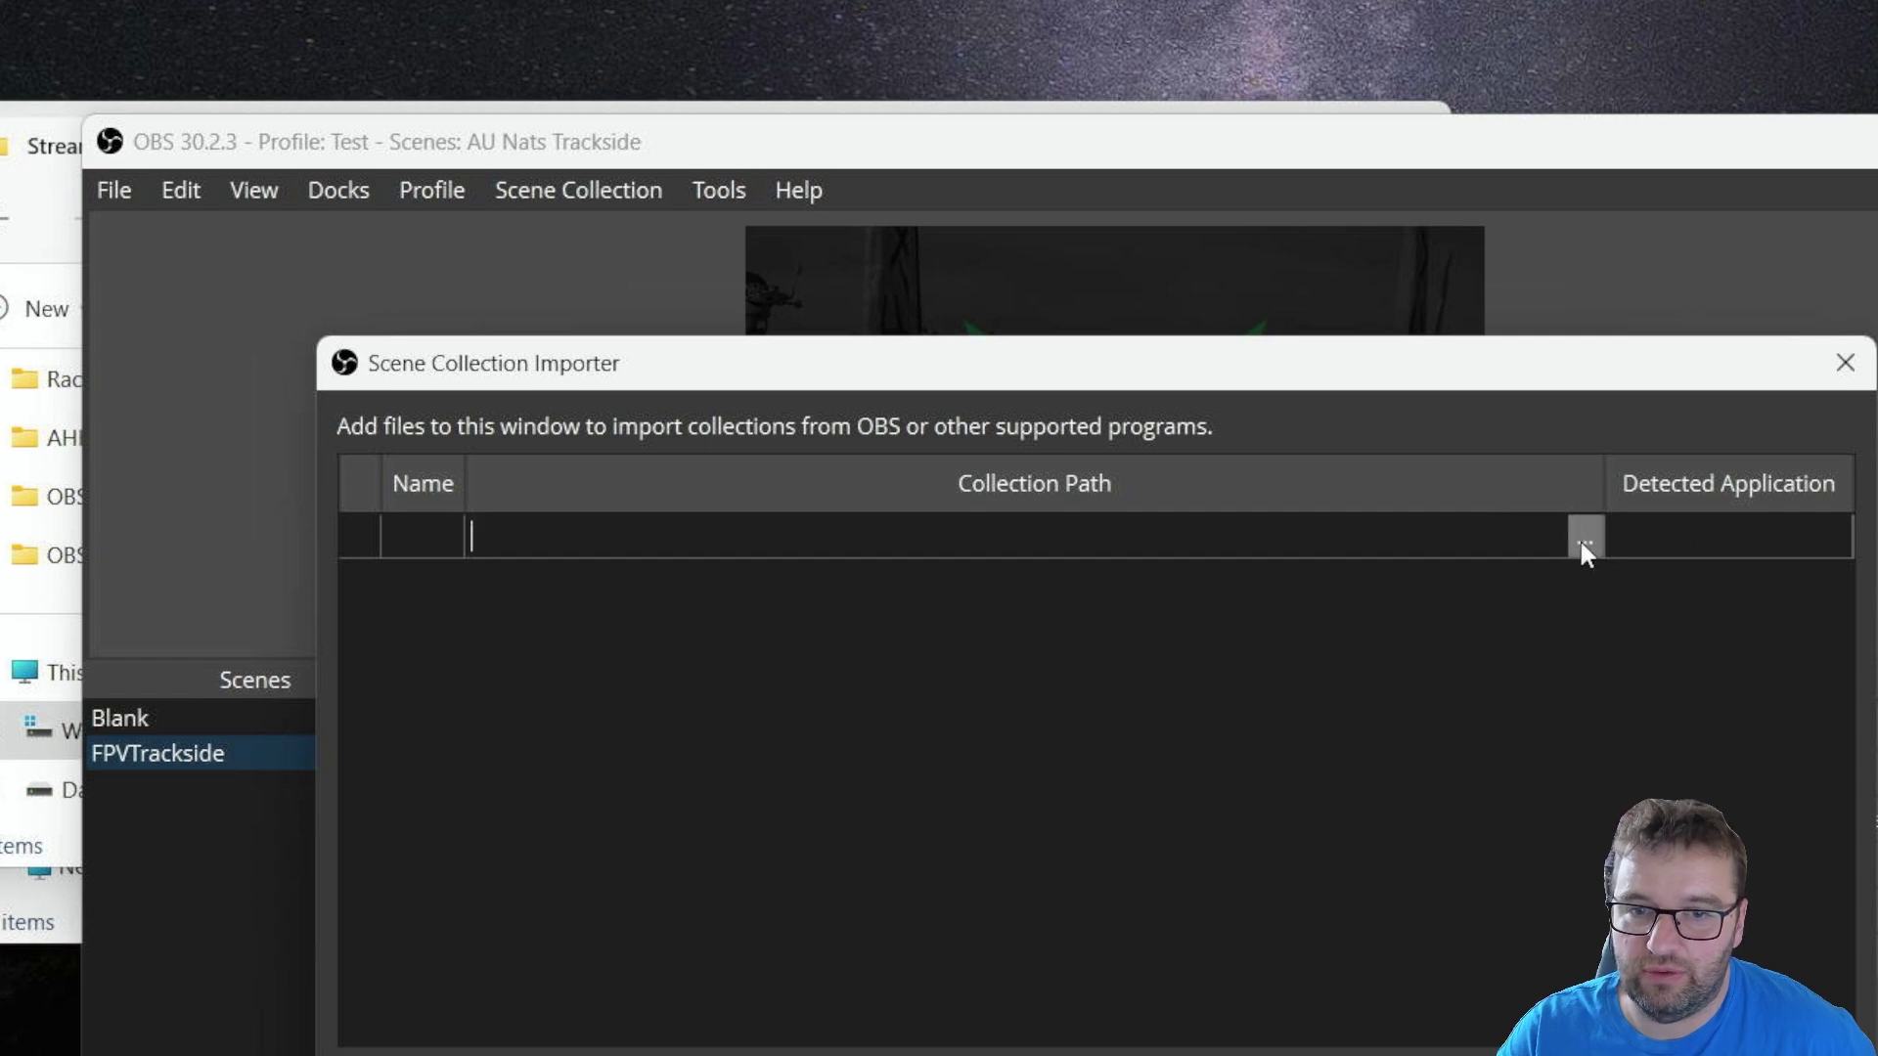
pyautogui.click(1584, 545)
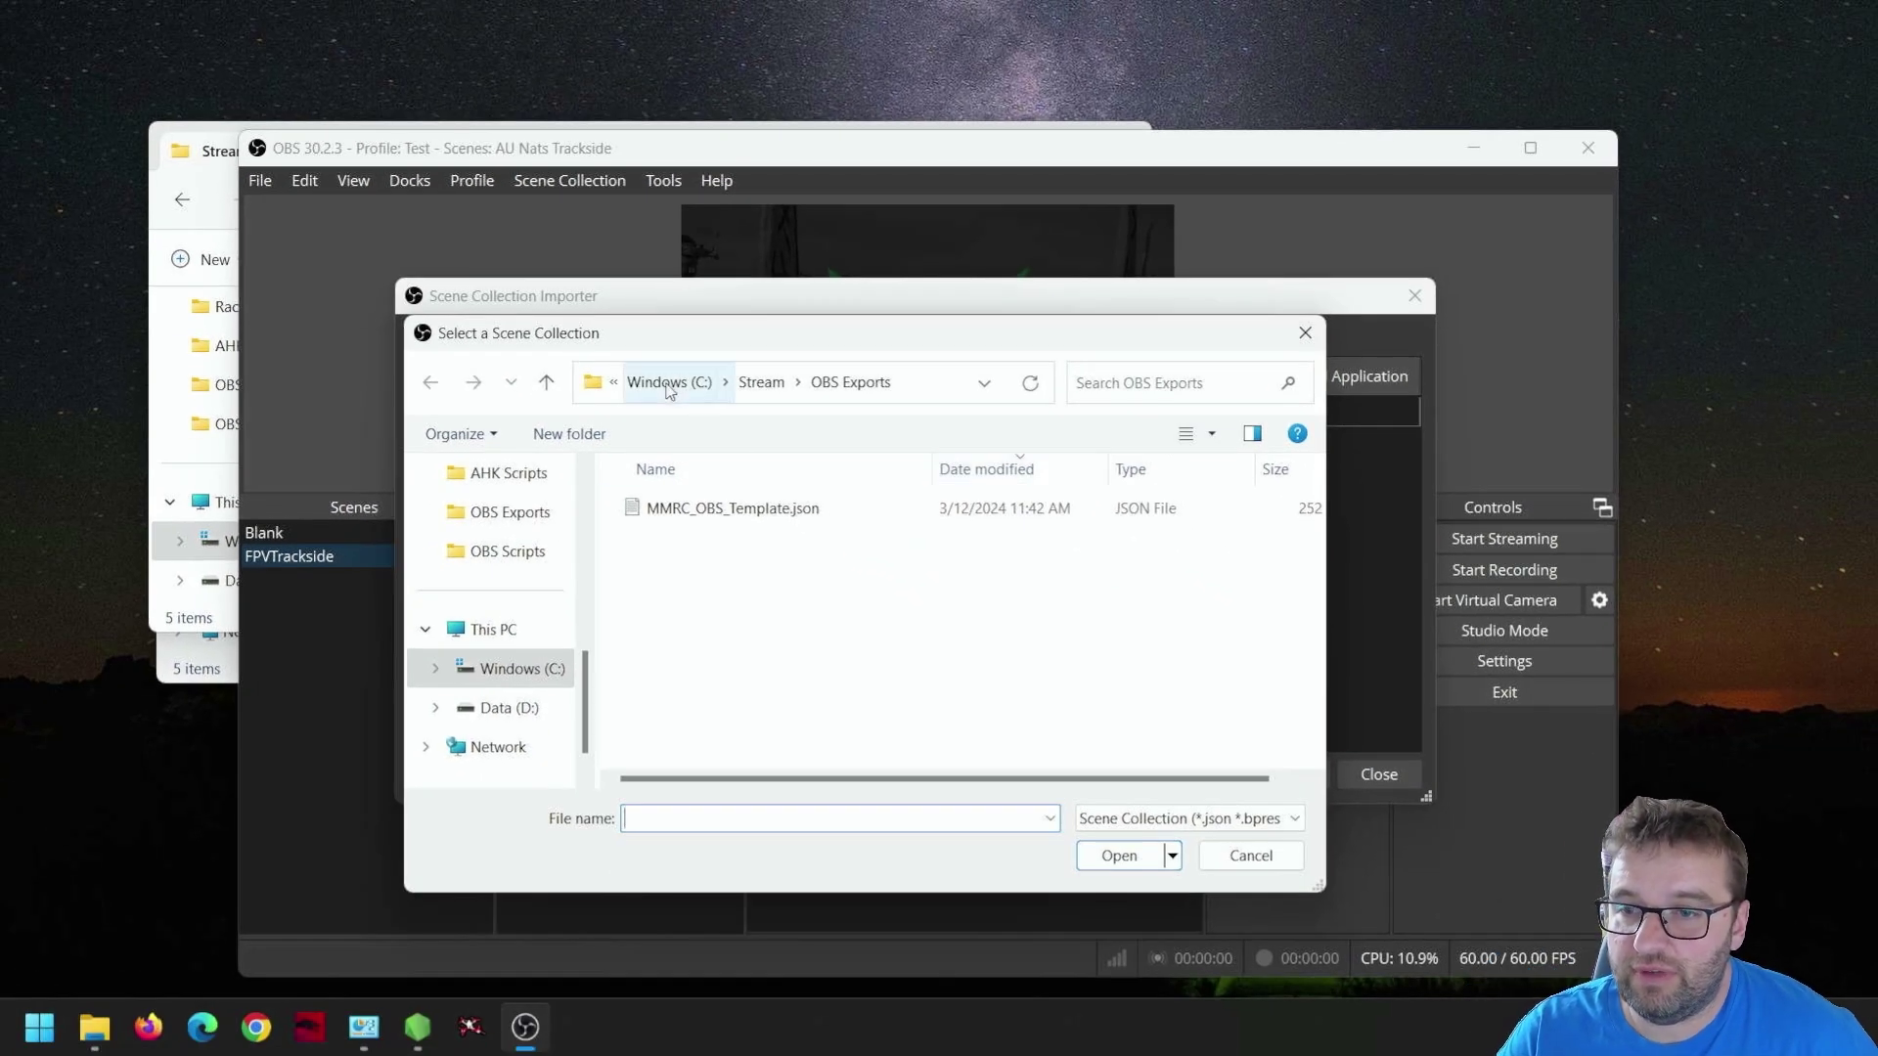
pyautogui.click(717, 518)
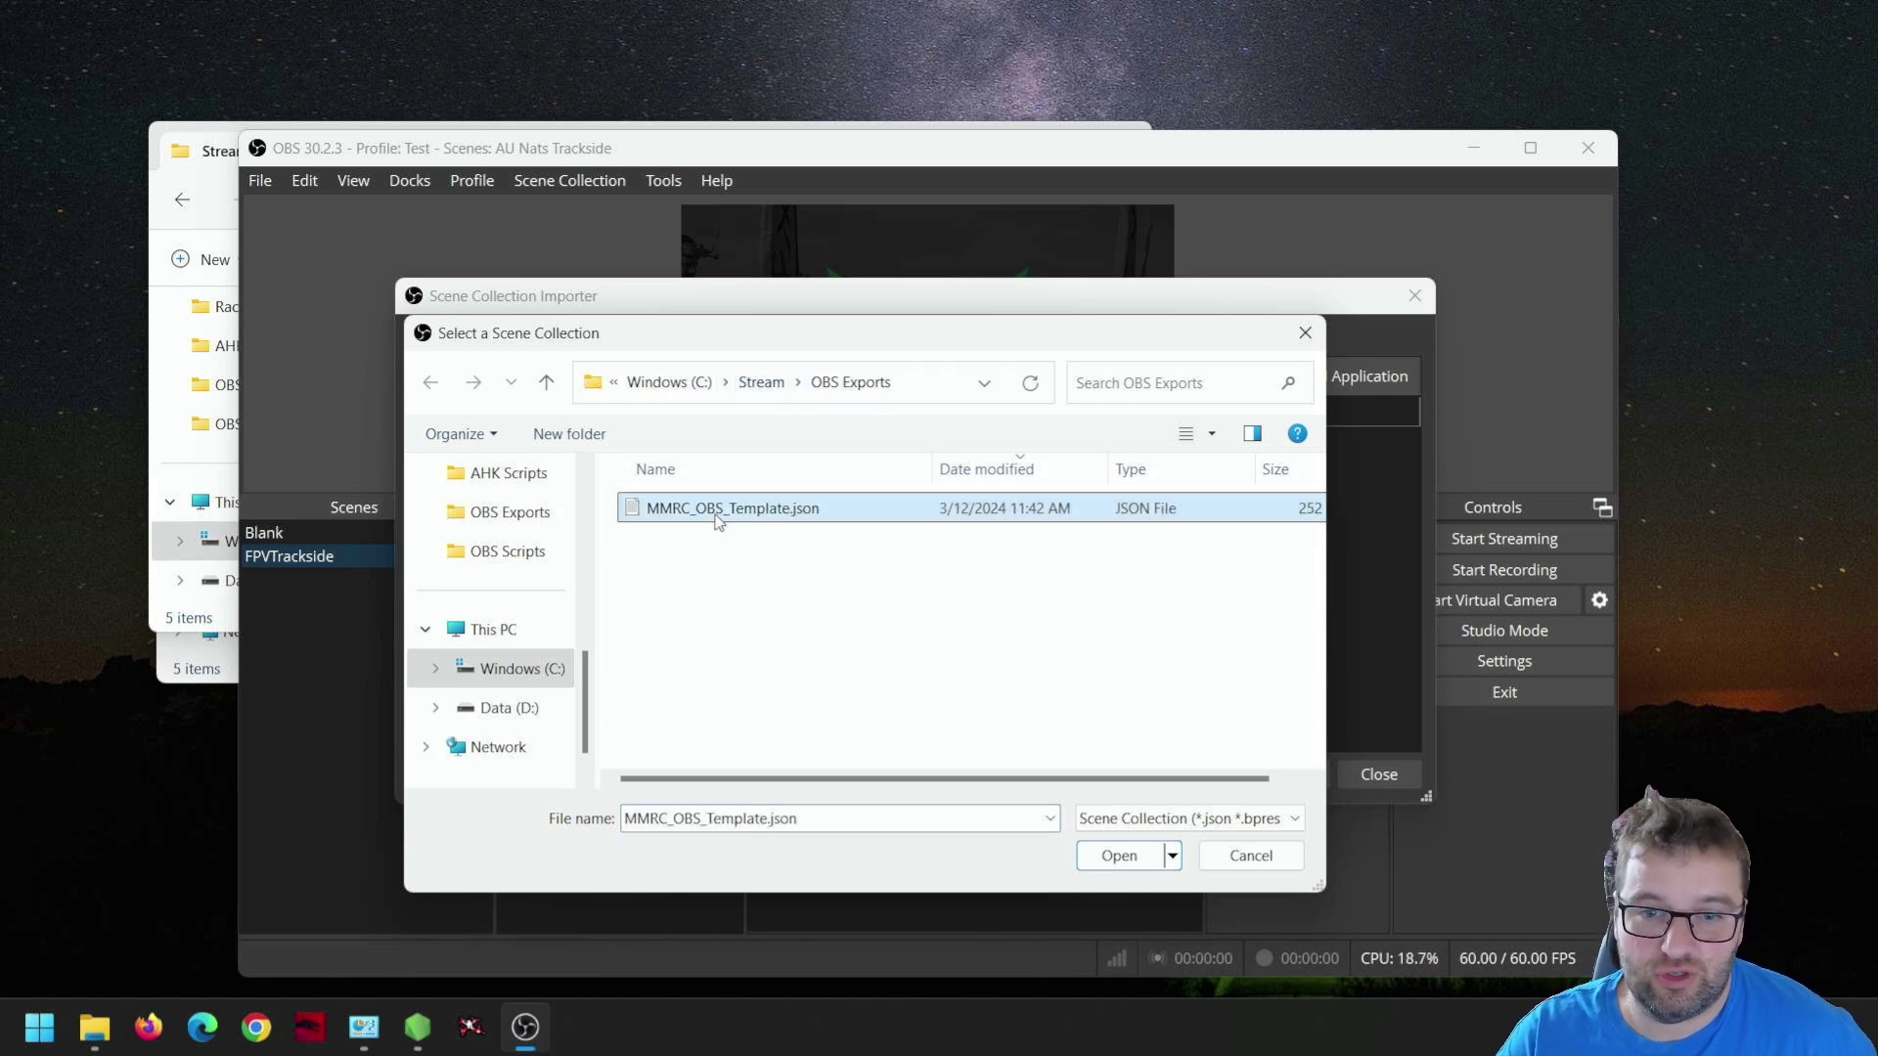
pyautogui.click(1121, 864)
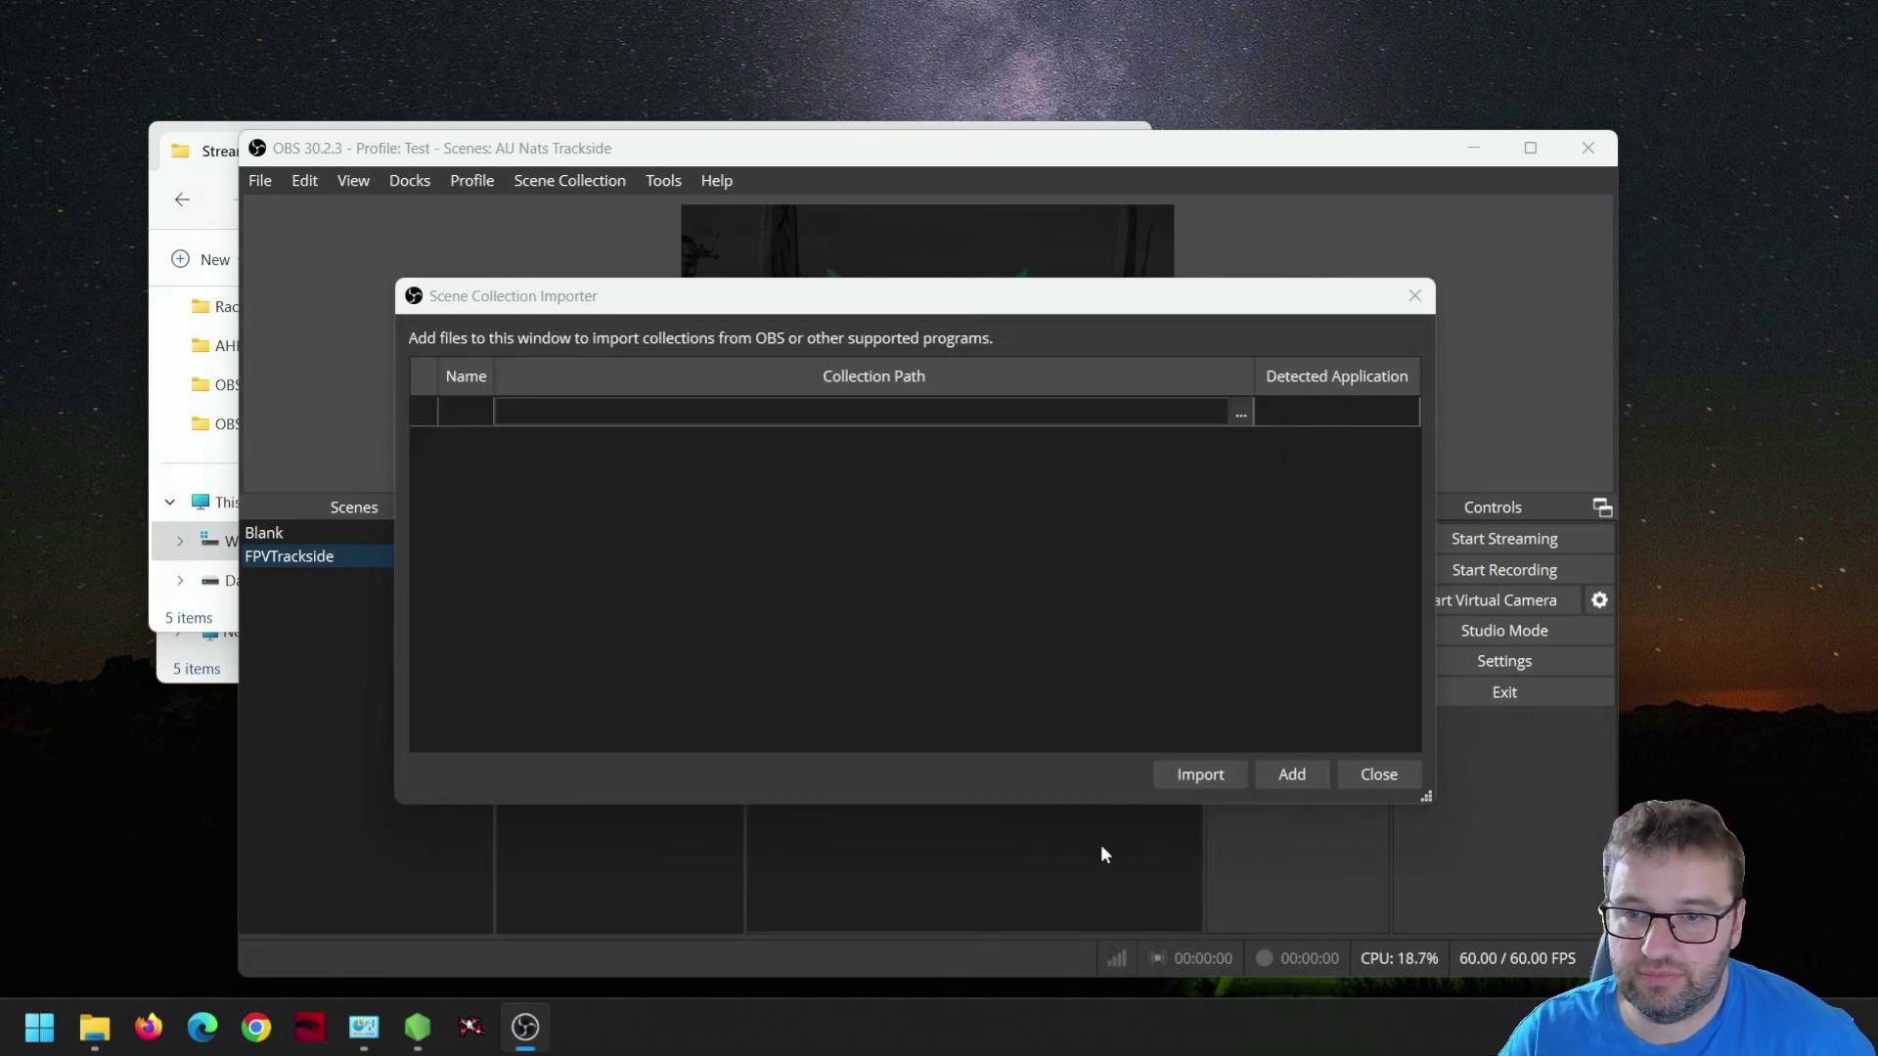
pyautogui.click(1206, 776)
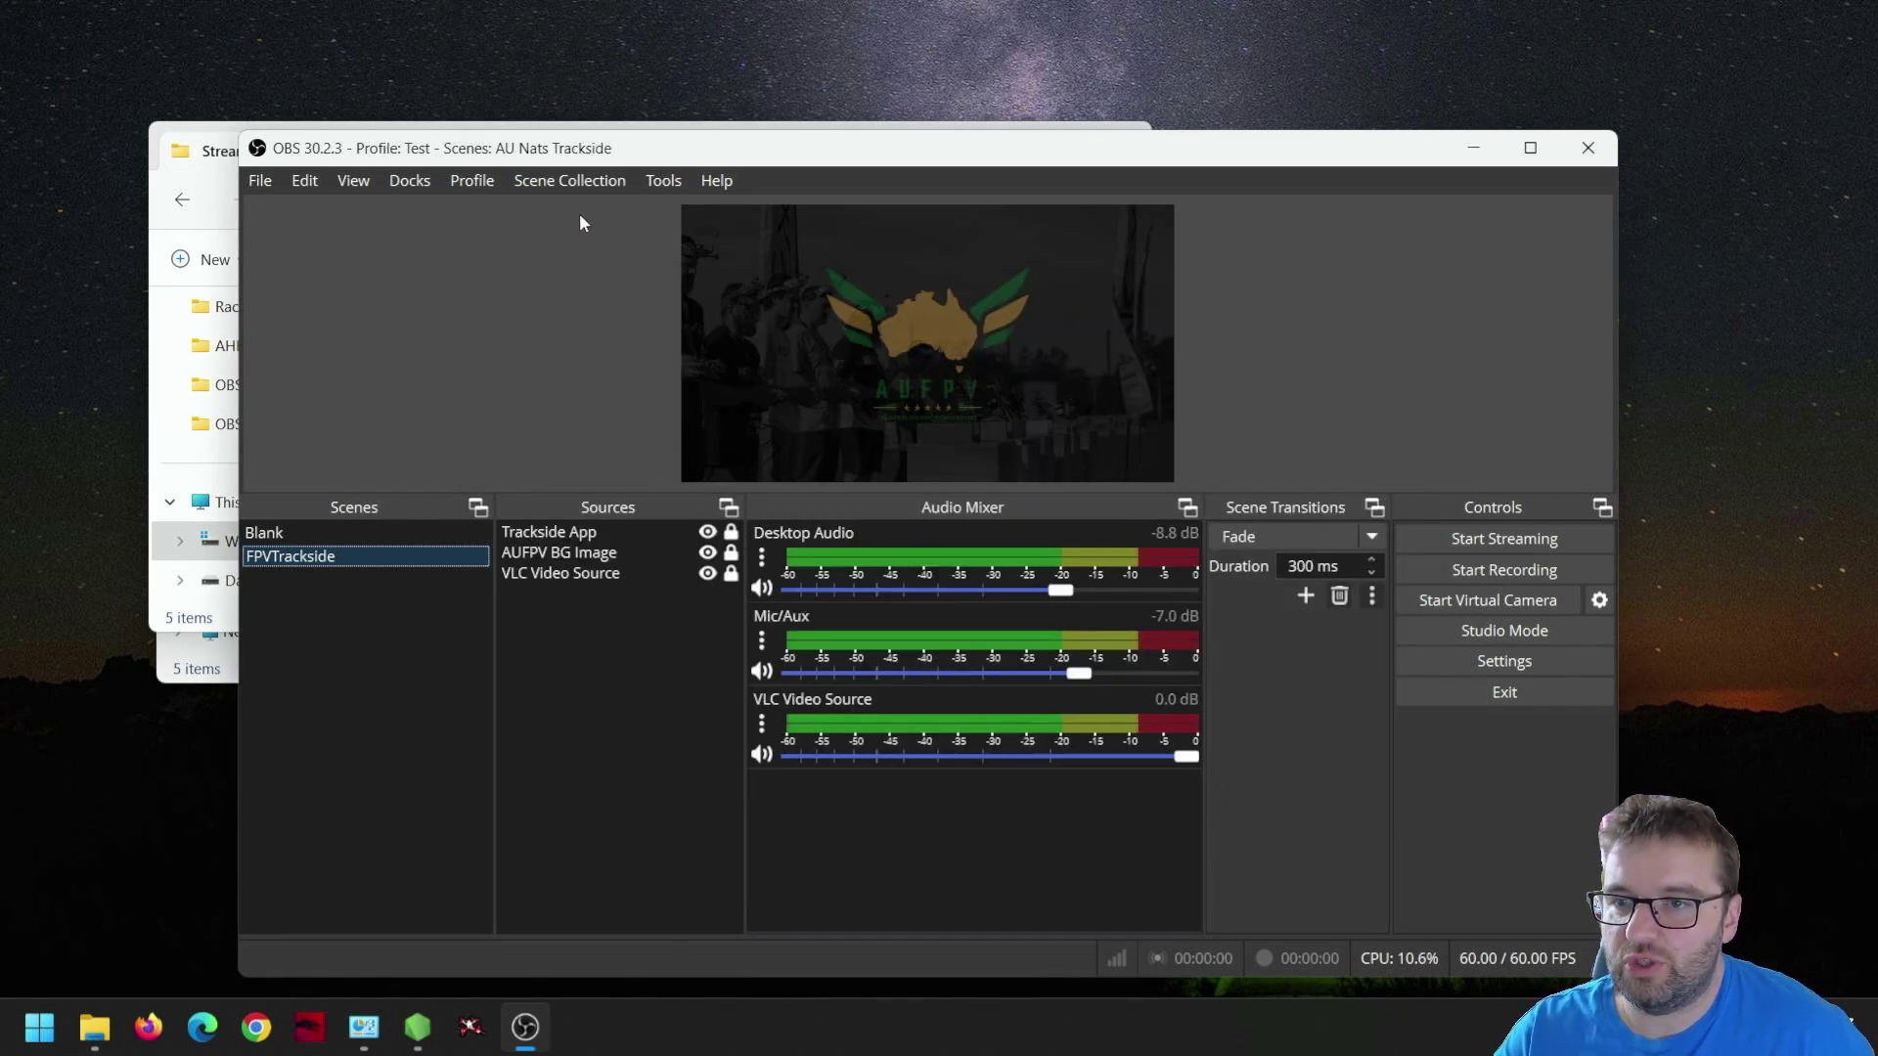
pyautogui.click(554, 179)
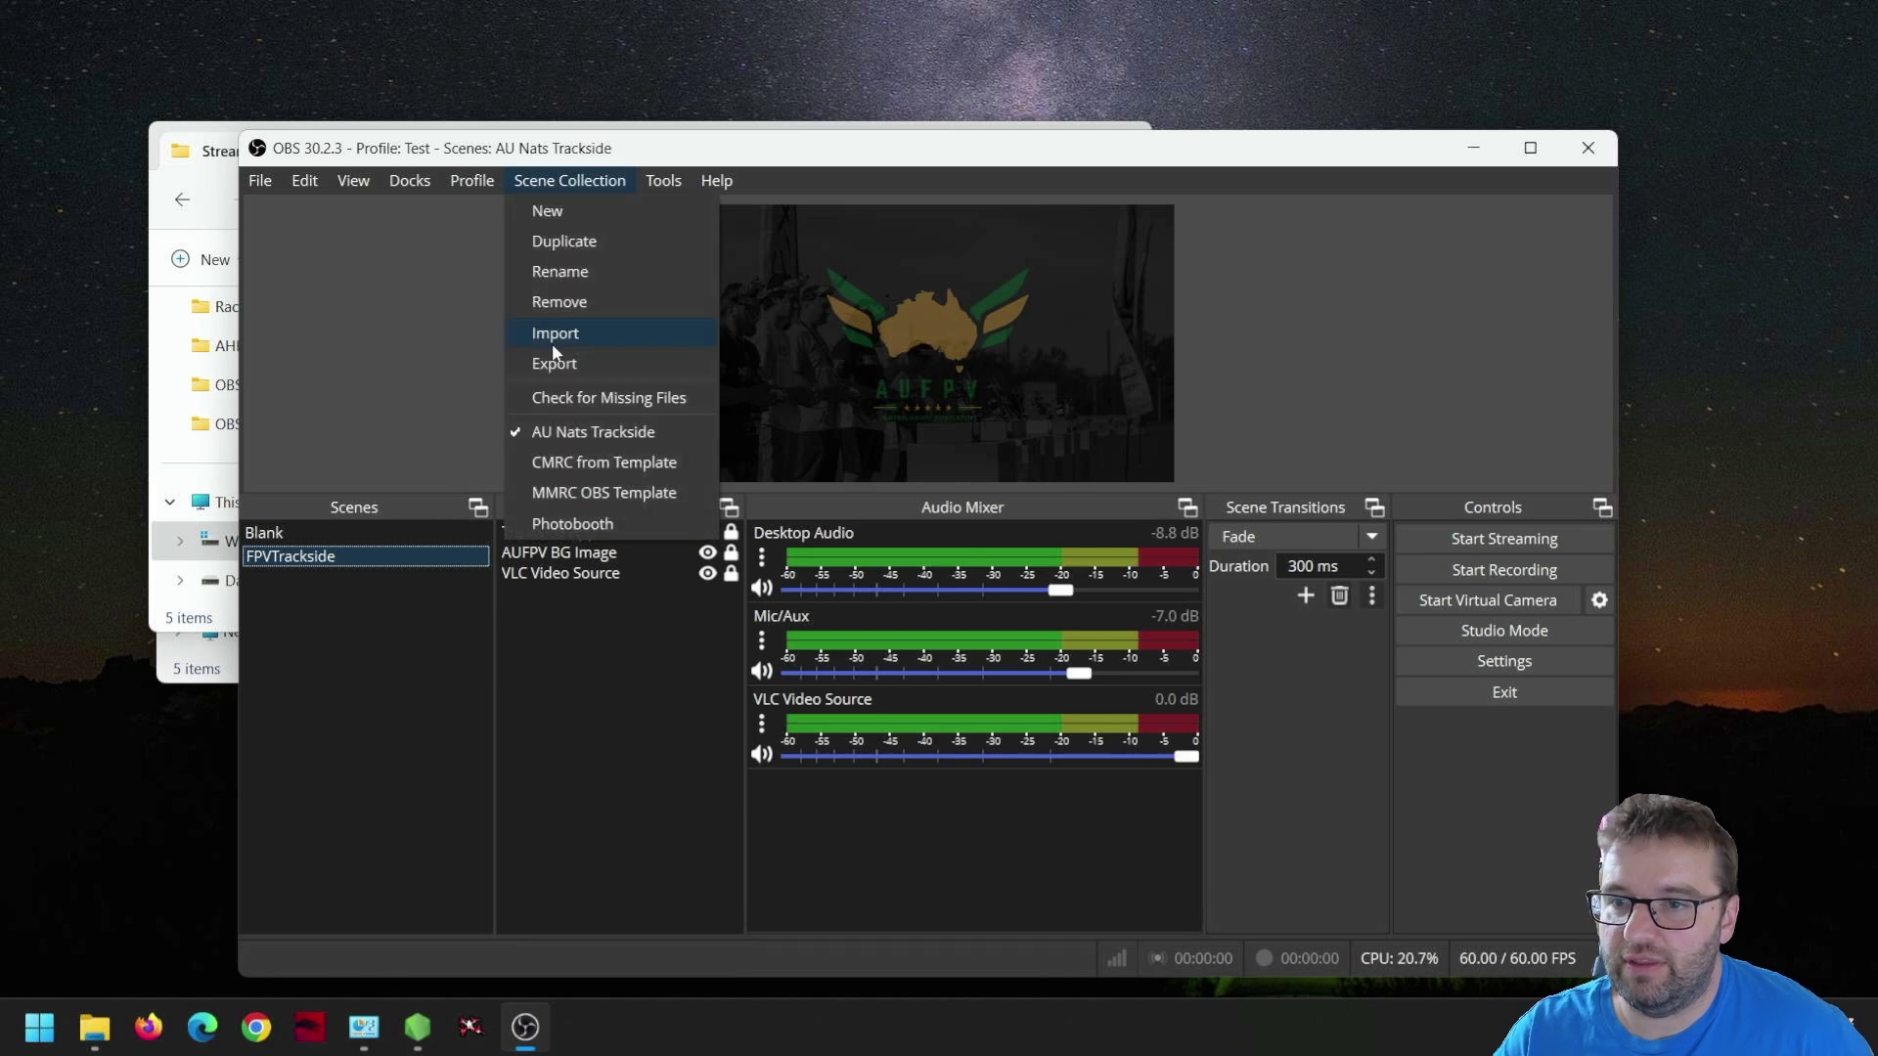
pyautogui.click(604, 494)
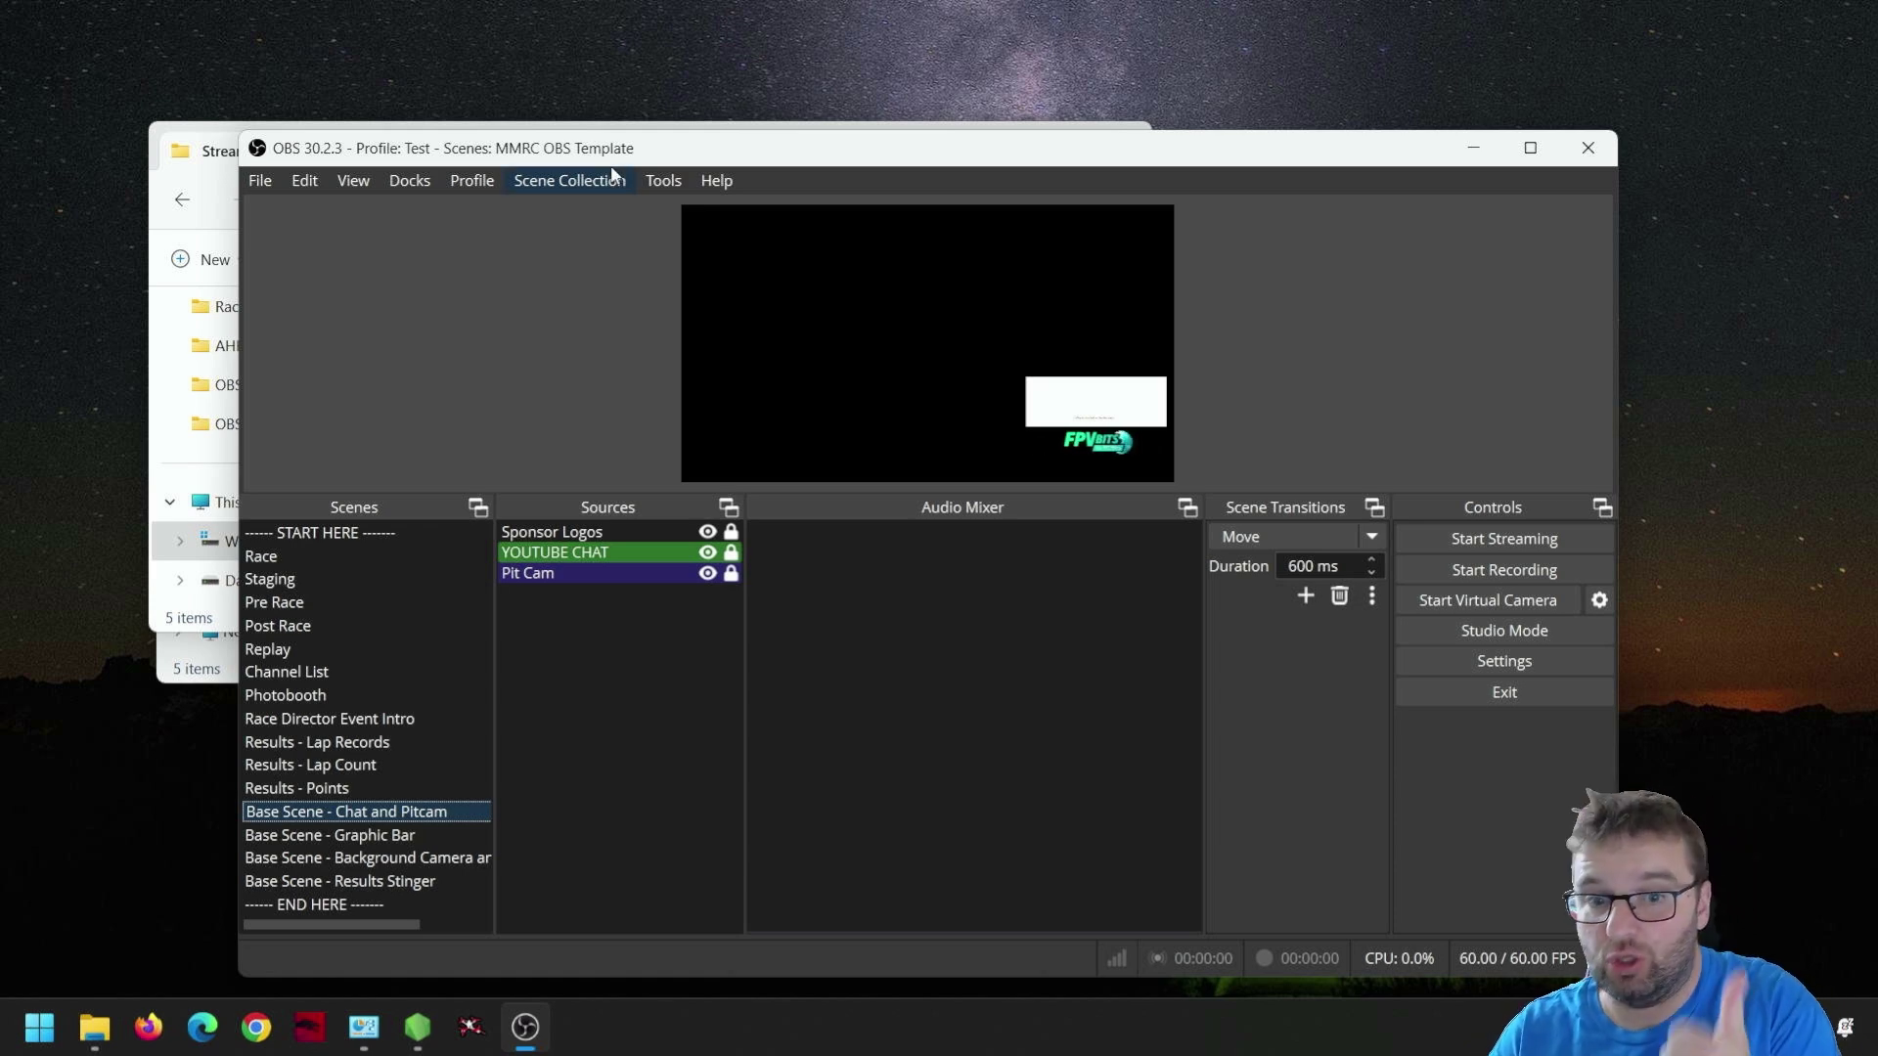
# - Add the CountdownDays.lua and datetime.lua scripts in the Scripts window
pyautogui.click(666, 182)
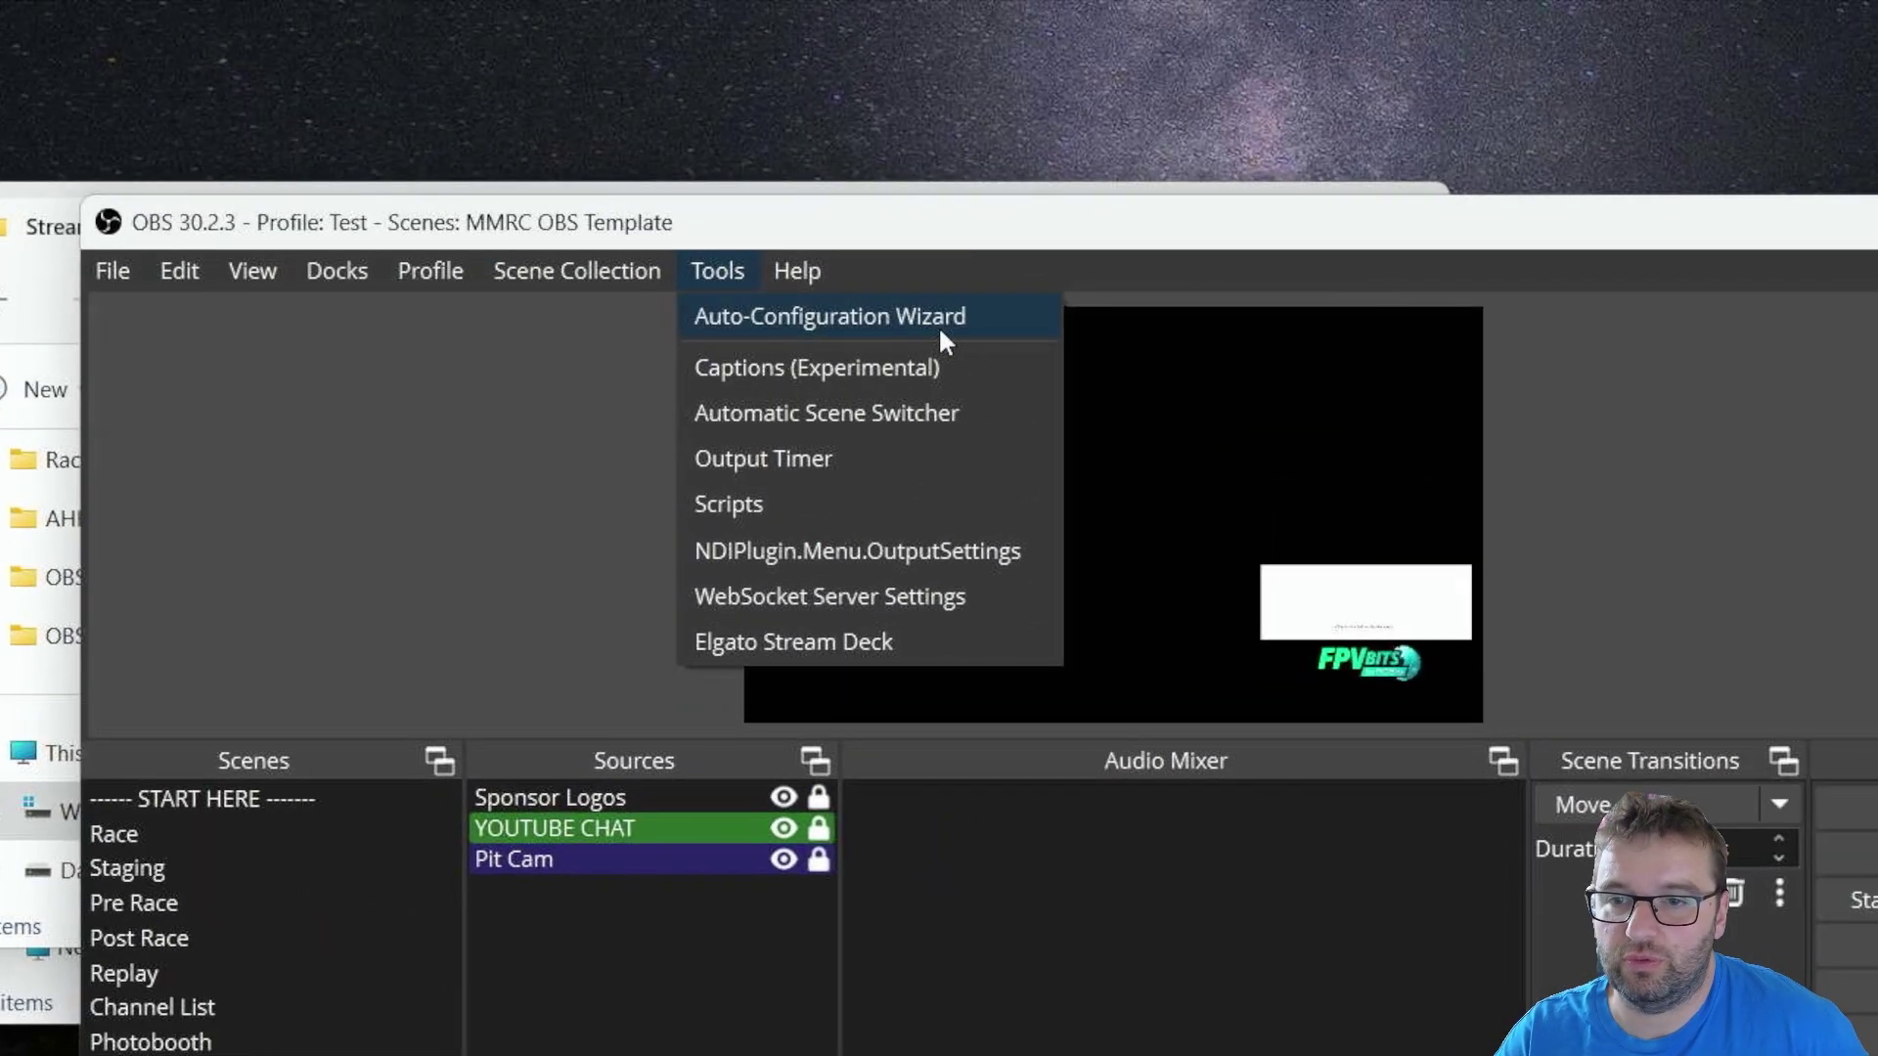
pyautogui.click(954, 503)
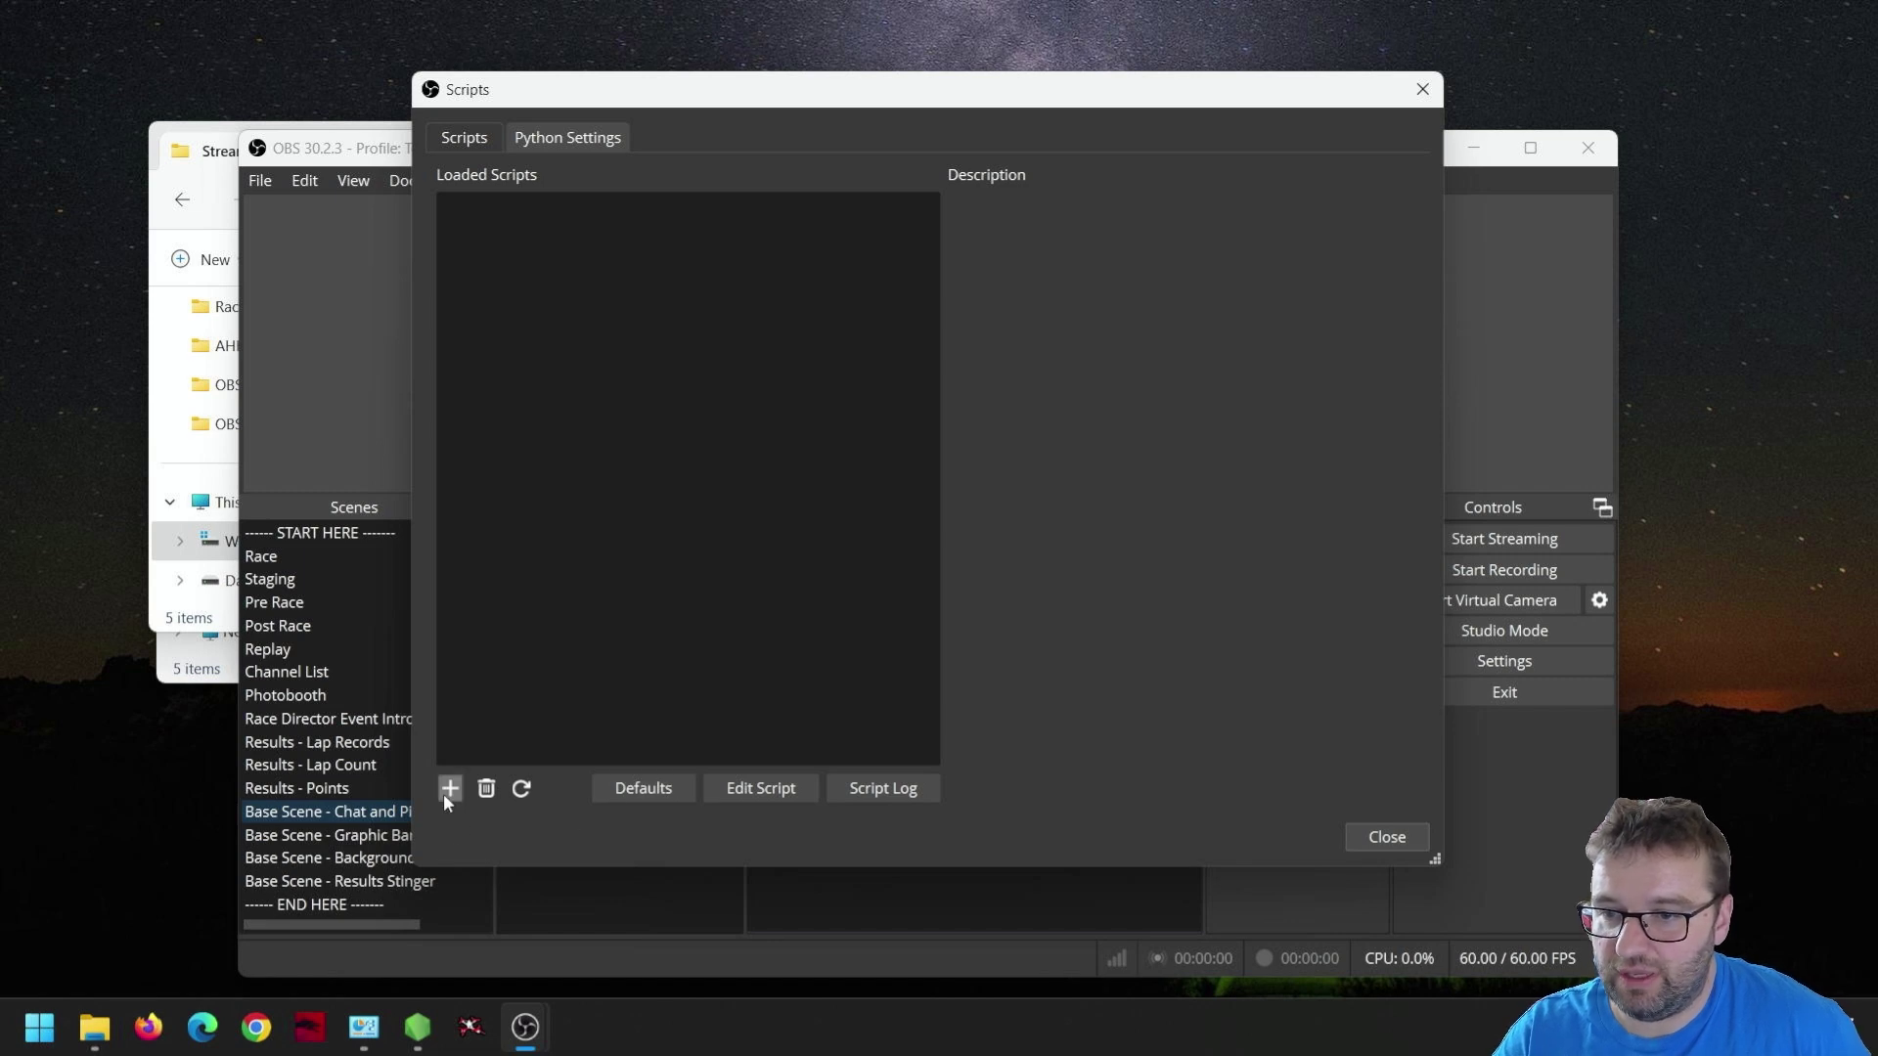
pyautogui.click(449, 788)
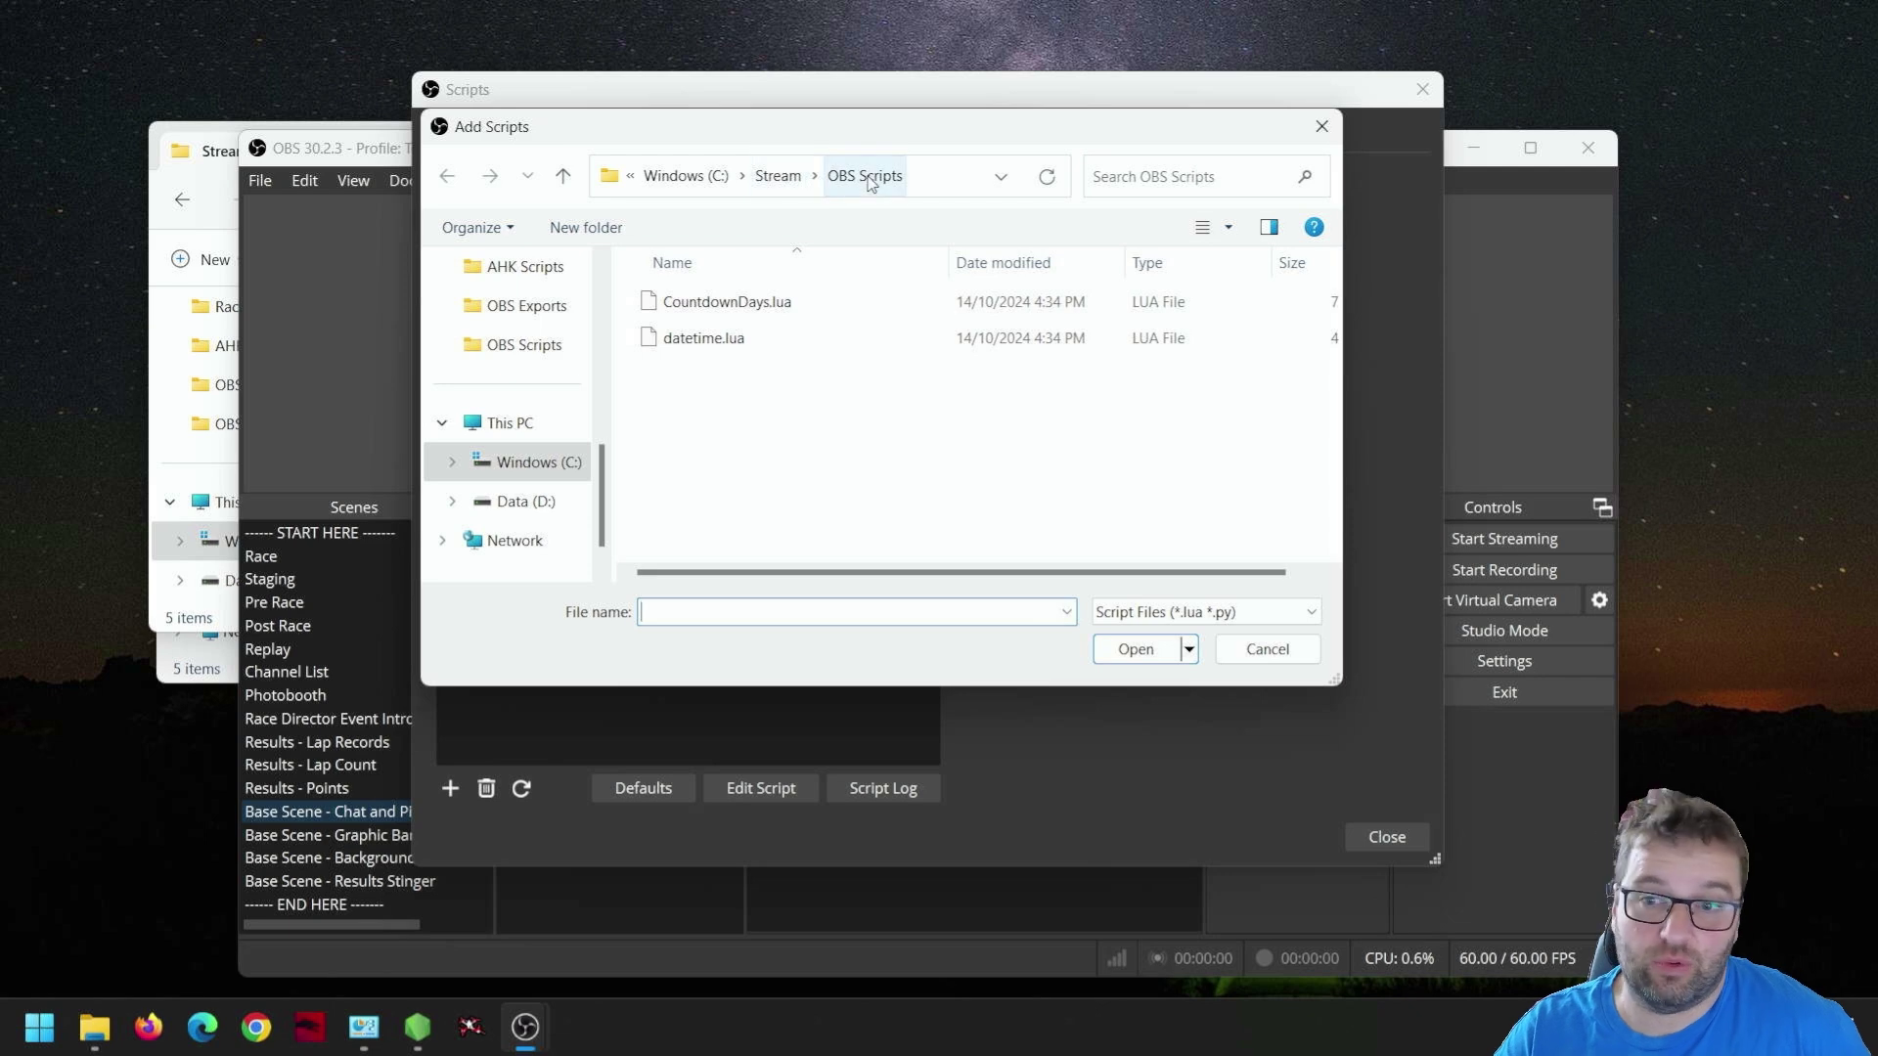
pyautogui.doubleClick(724, 305)
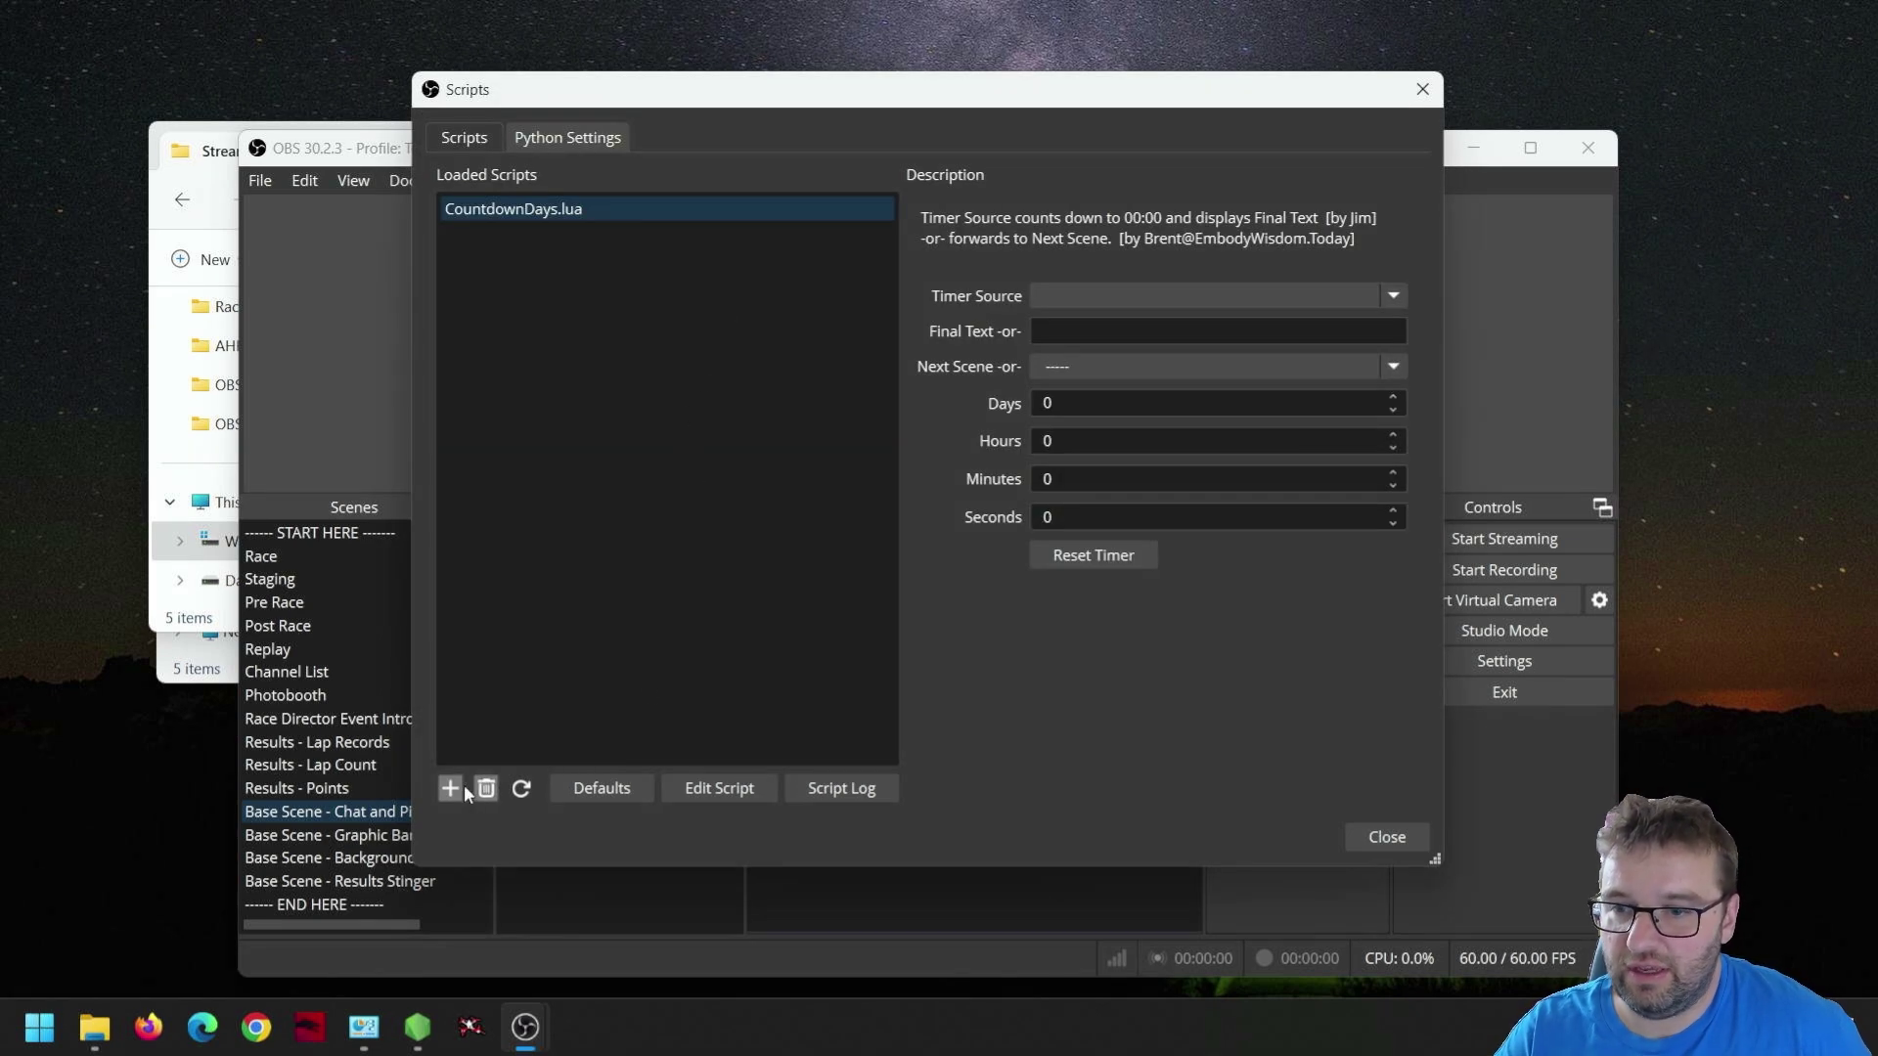
pyautogui.click(451, 789)
pyautogui.doubleClick(747, 342)
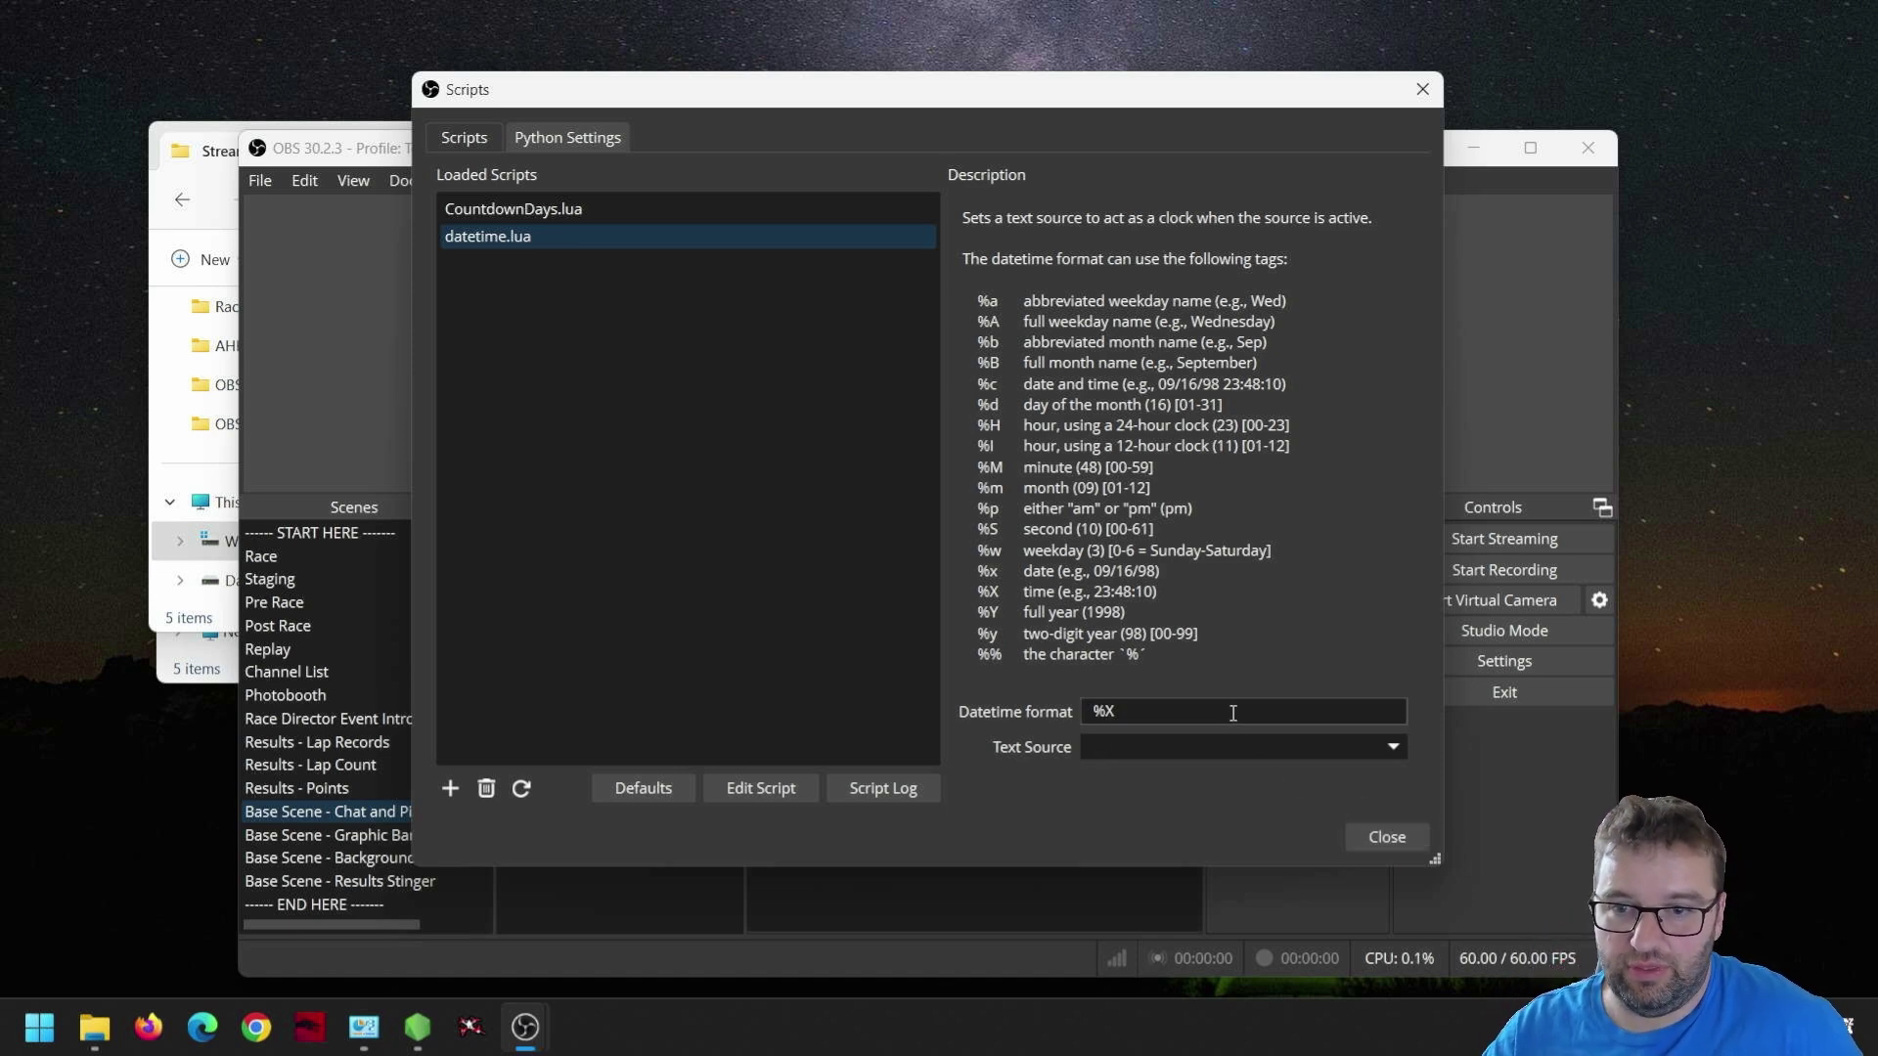
# - Change the datetime format from %X to %I:%M:%S %p, then select CountdownDays.lua
pyautogui.moveTo(1227, 712); pyautogui.dragTo(1042, 704)
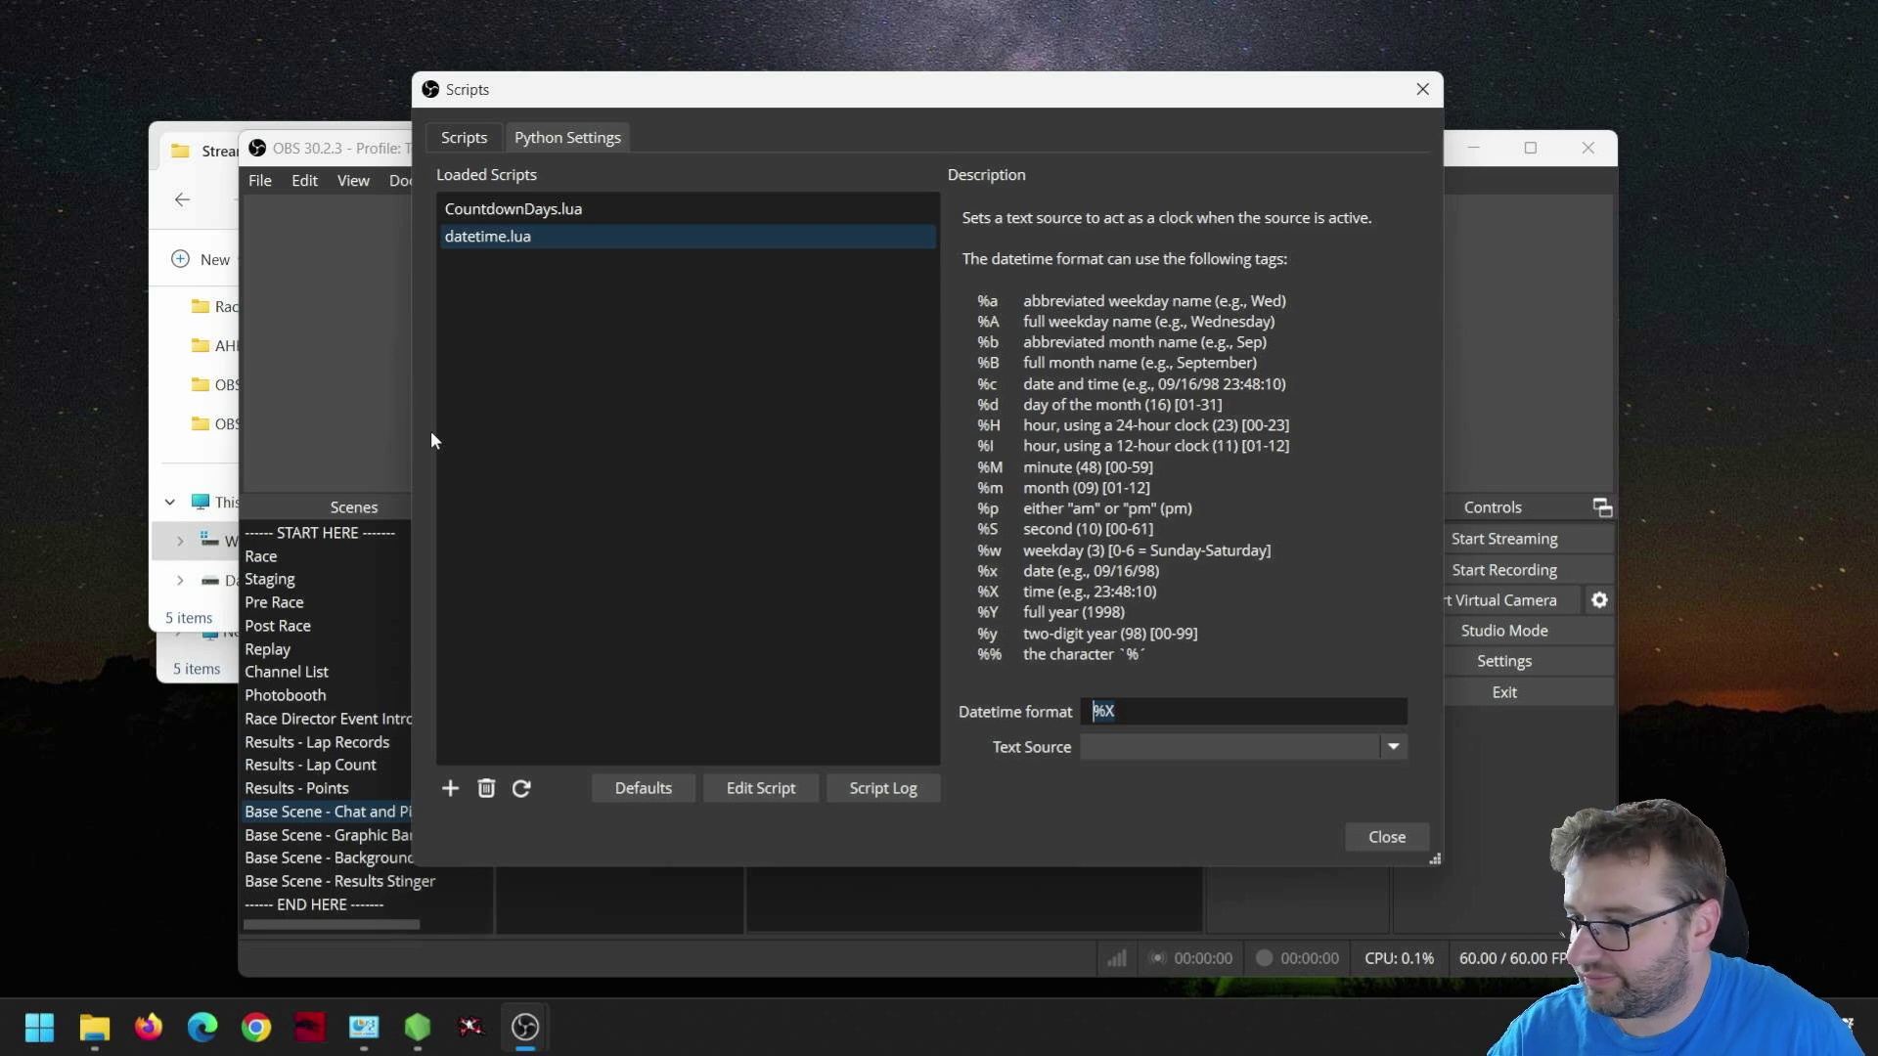
pyautogui.click(1099, 711)
pyautogui.write('I:%M:%S %p')
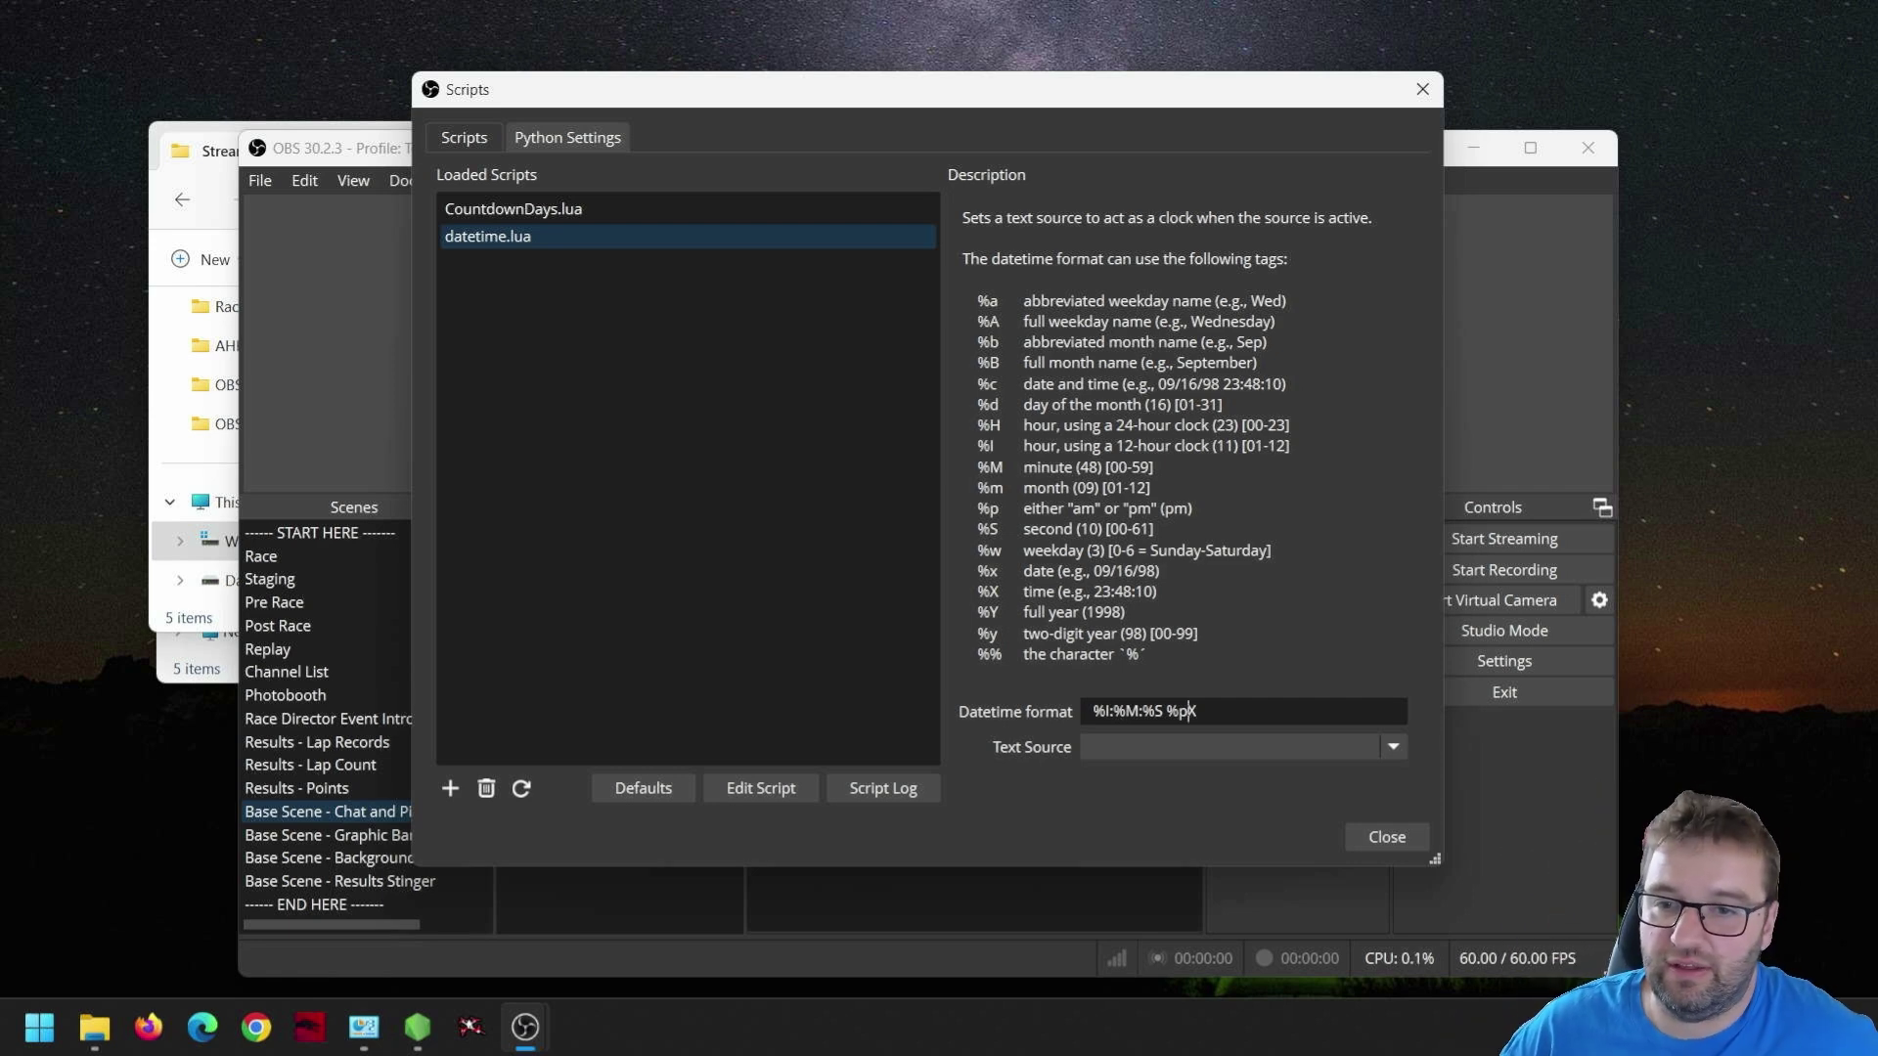
pyautogui.press('BackSpace')
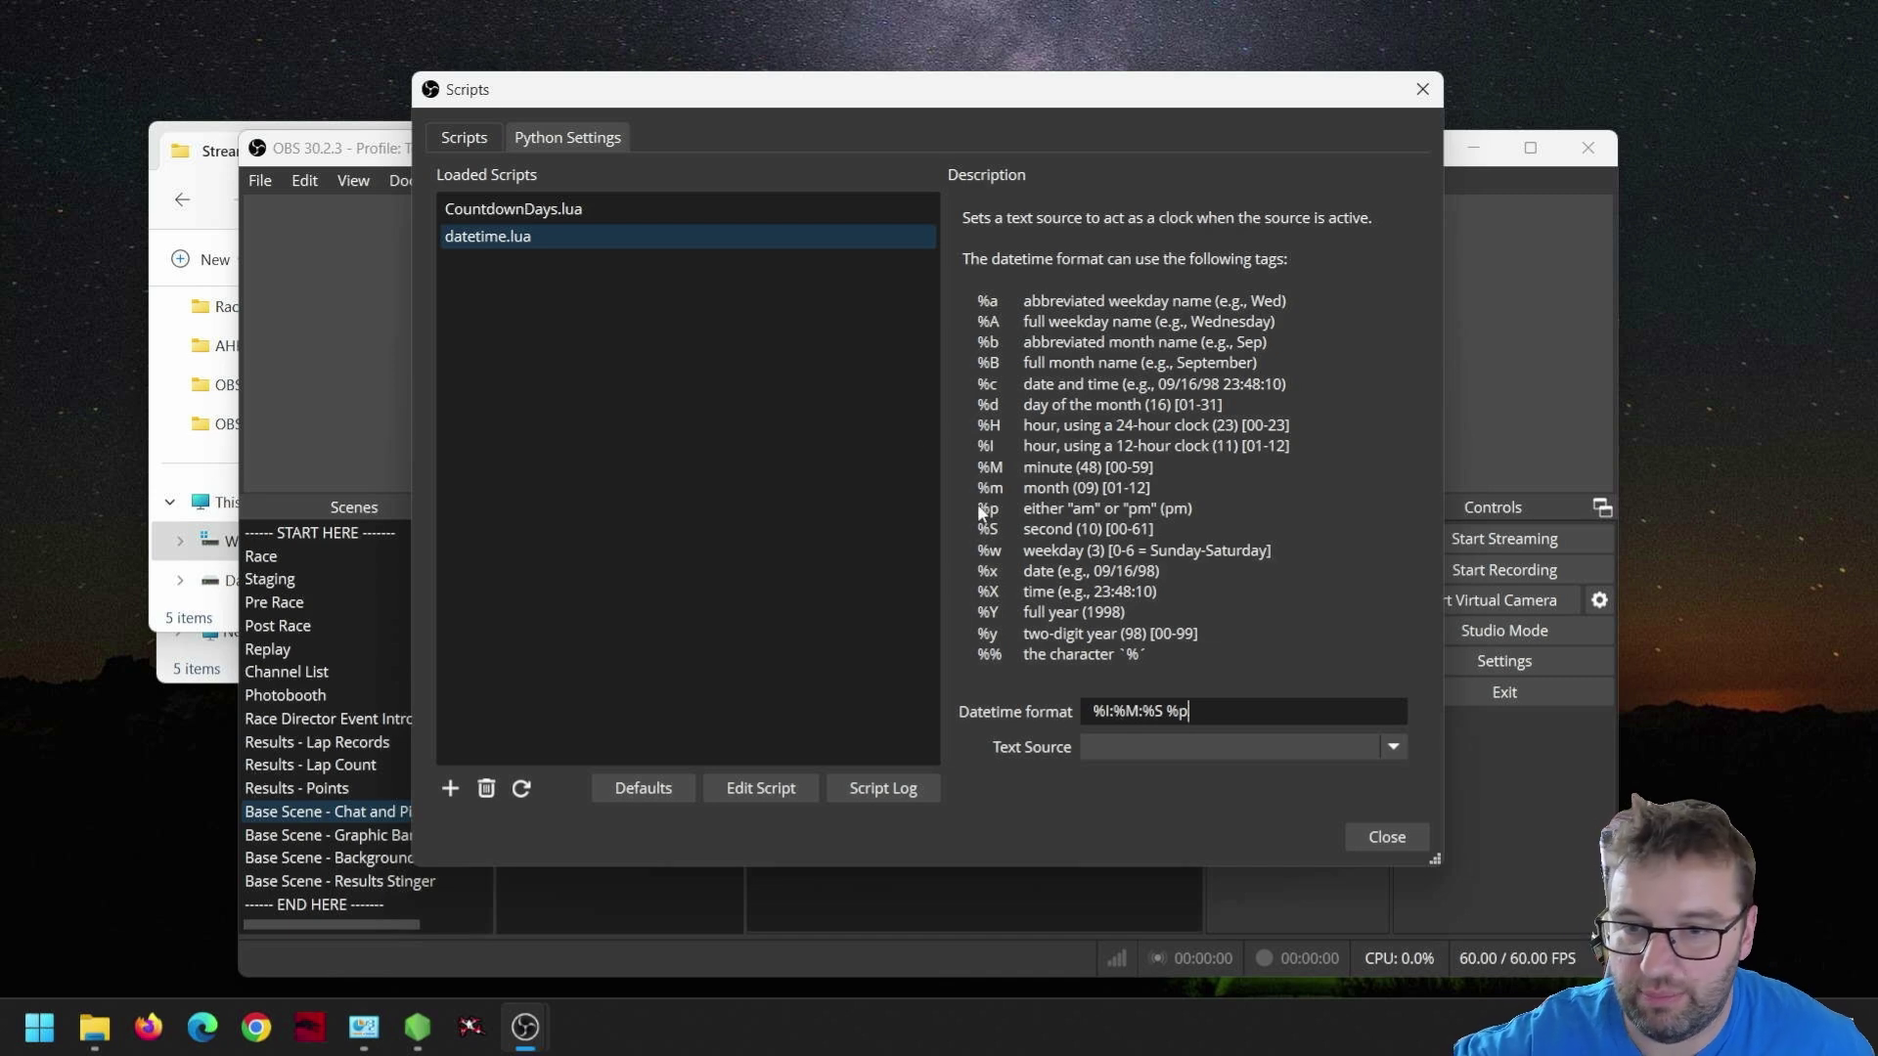
pyautogui.click(533, 208)
# - Set the countdown minutes to 2 and the timer source to Countdown Text
pyautogui.click(1130, 477)
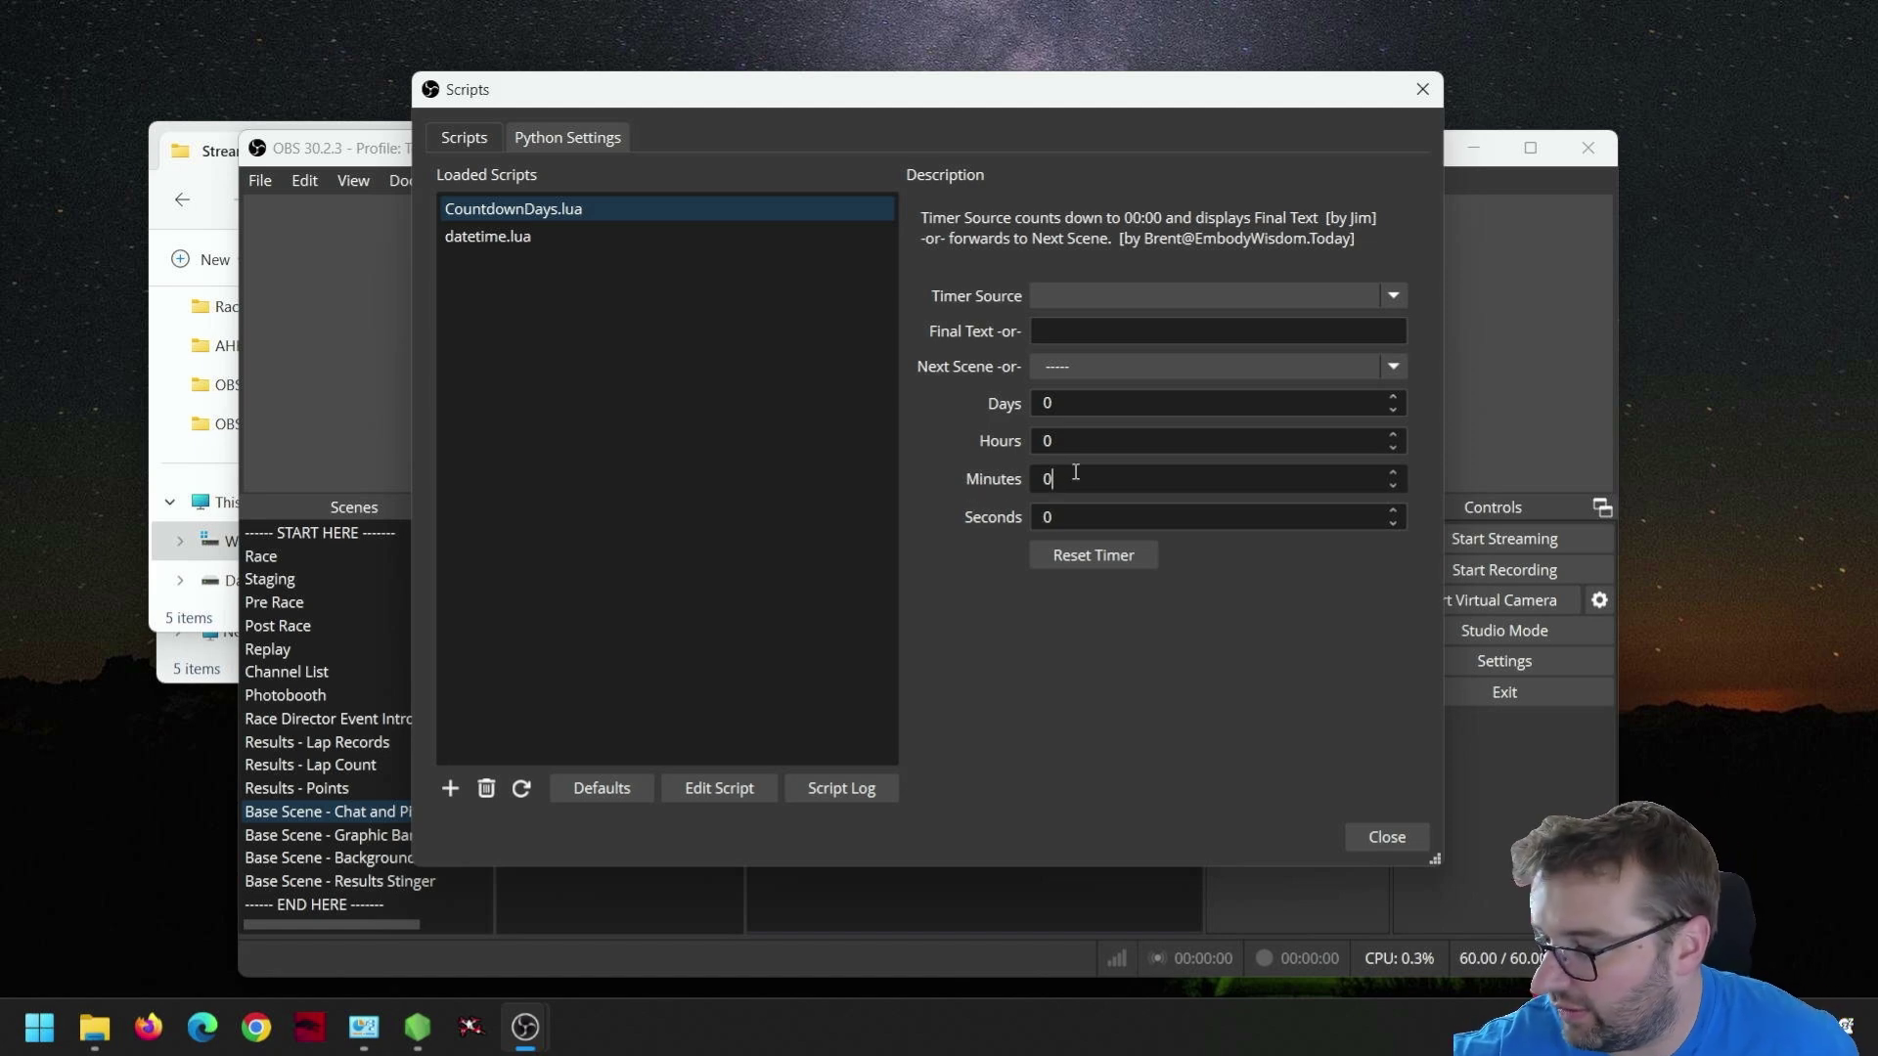
pyautogui.write('2')
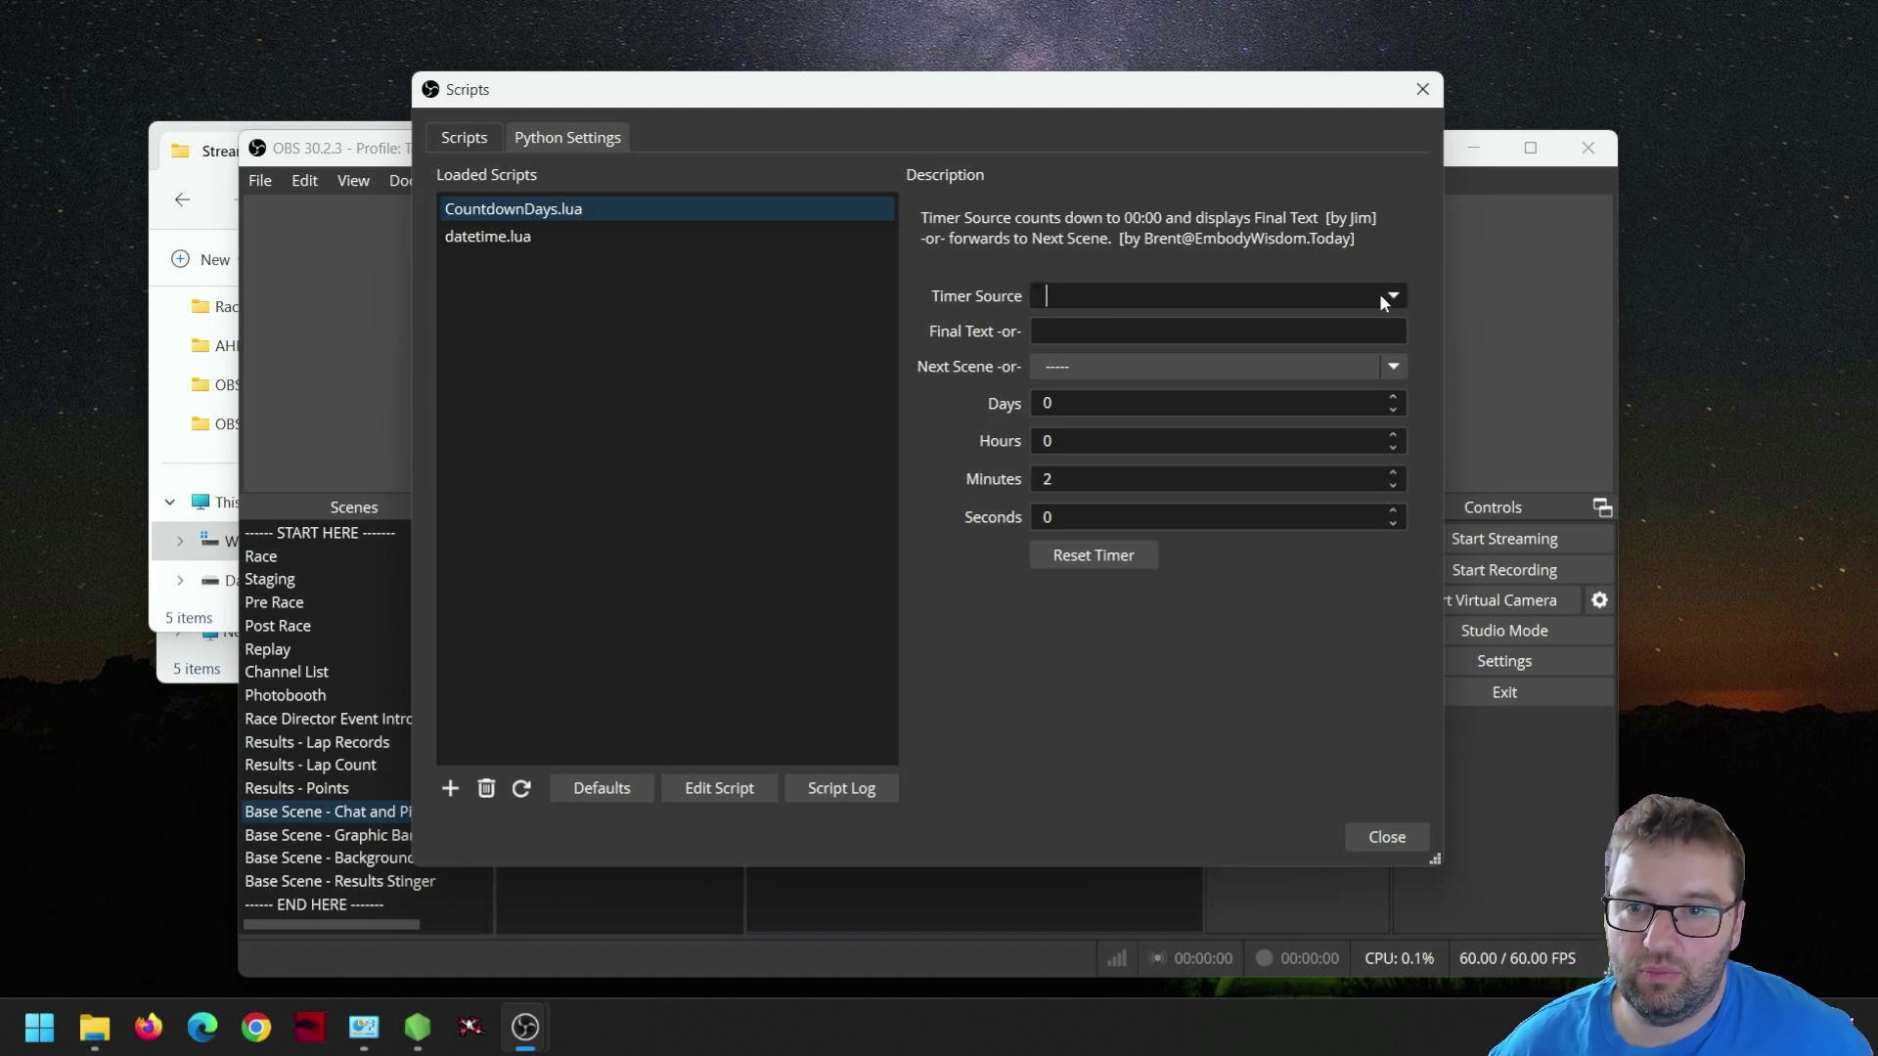
pyautogui.click(1381, 295)
pyautogui.click(1381, 296)
pyautogui.click(1381, 295)
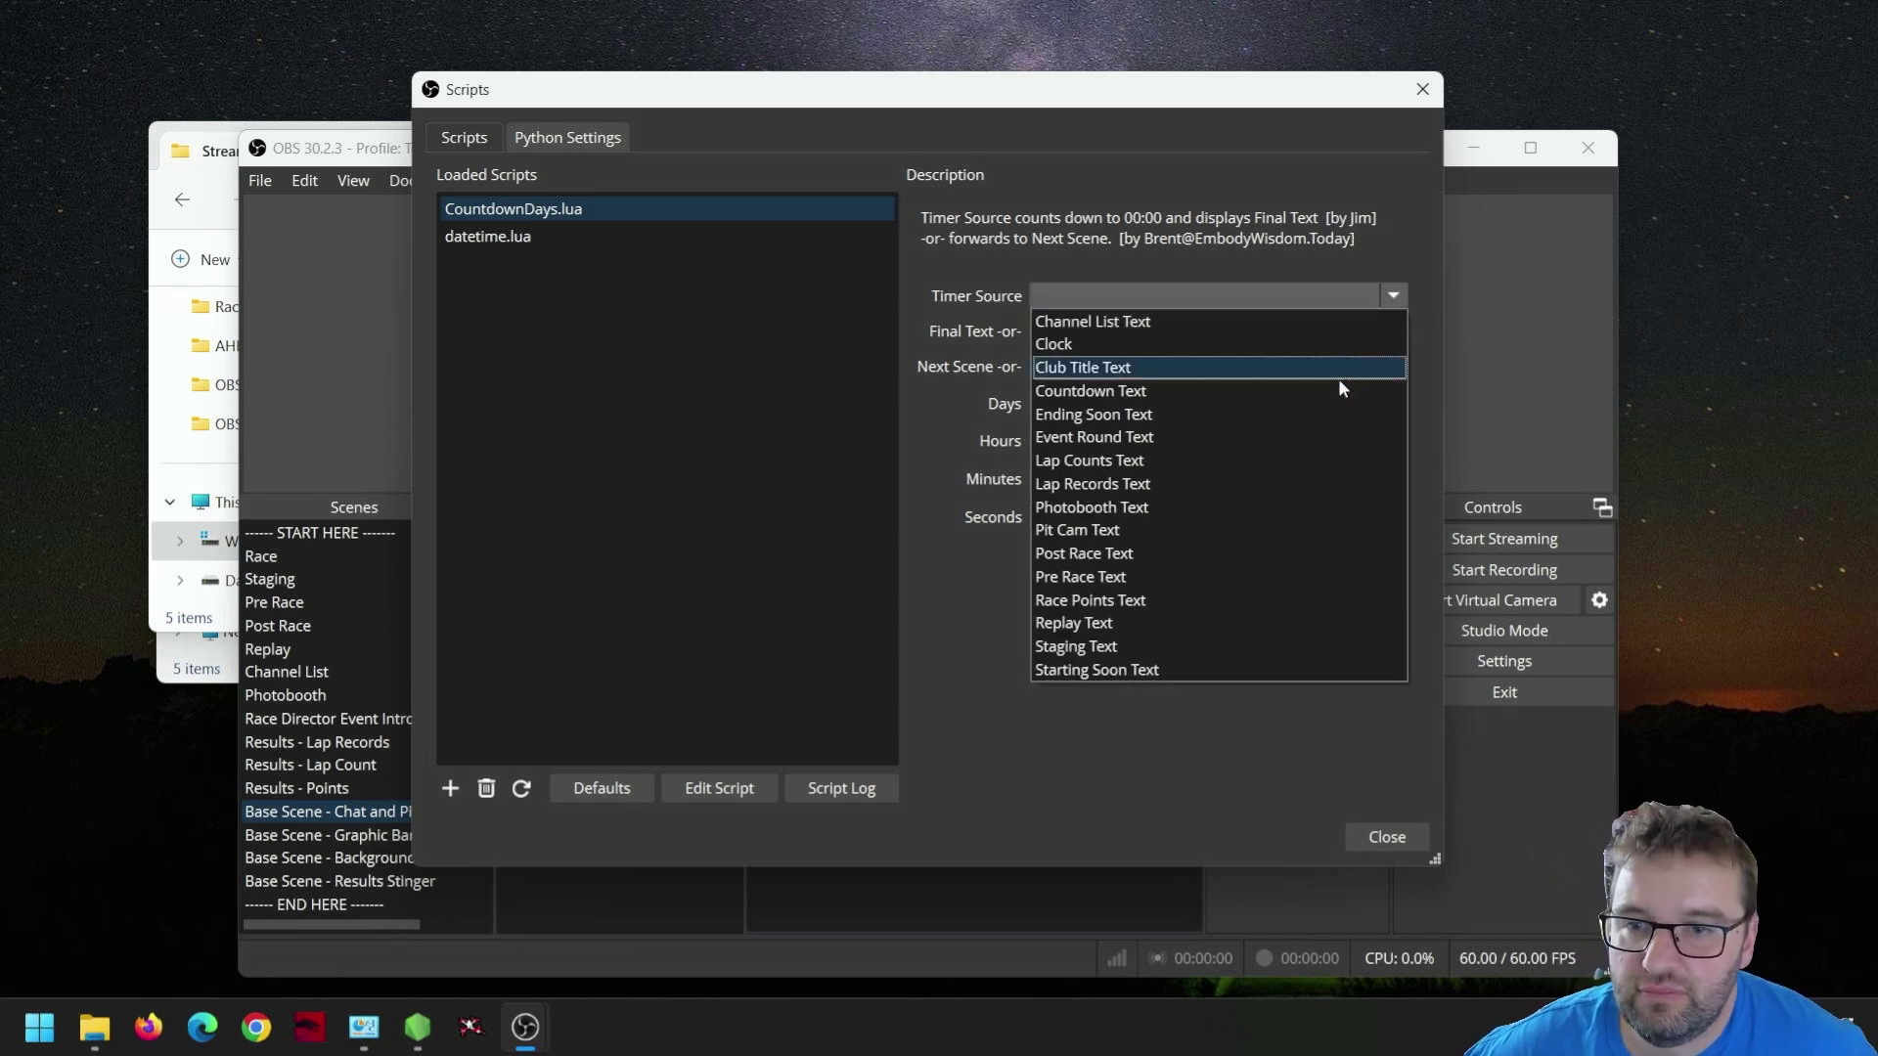
pyautogui.click(1287, 389)
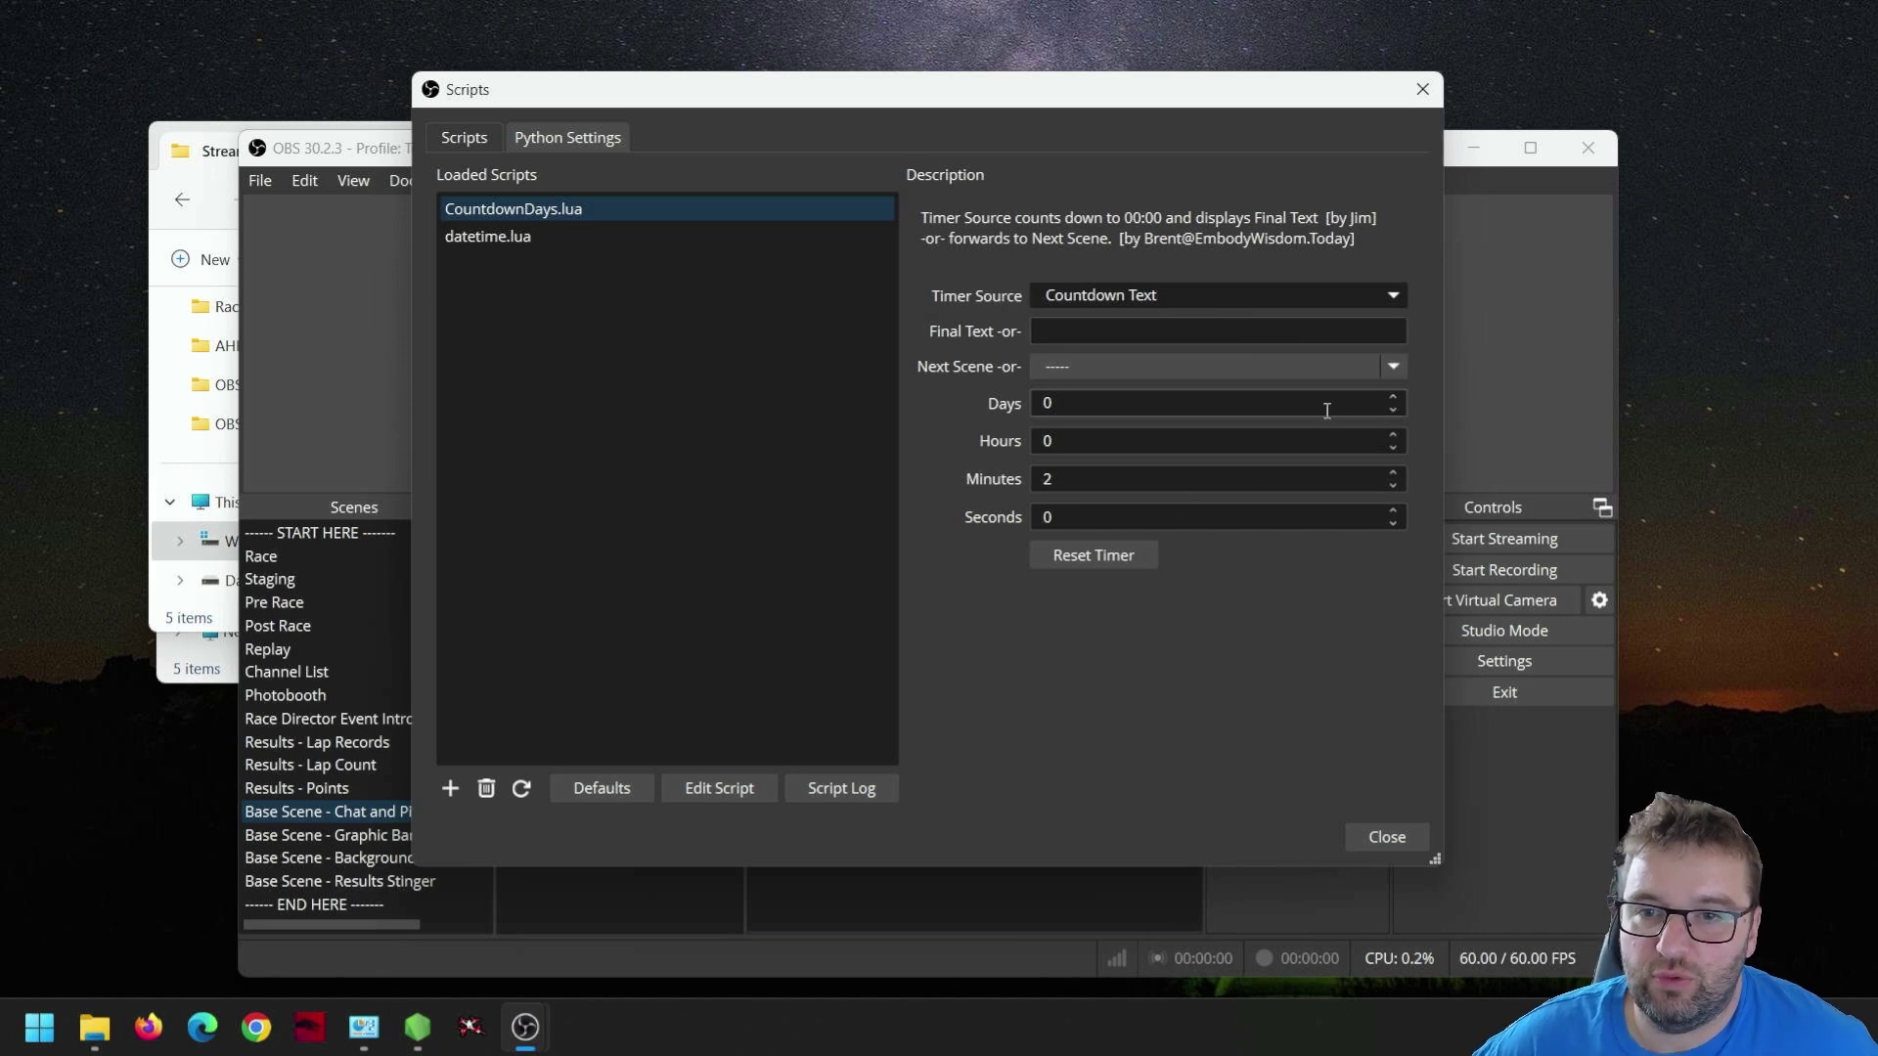
# - Set the countdown's next scene to Race Director Event Intro and close the Scripts window
pyautogui.click(1395, 366)
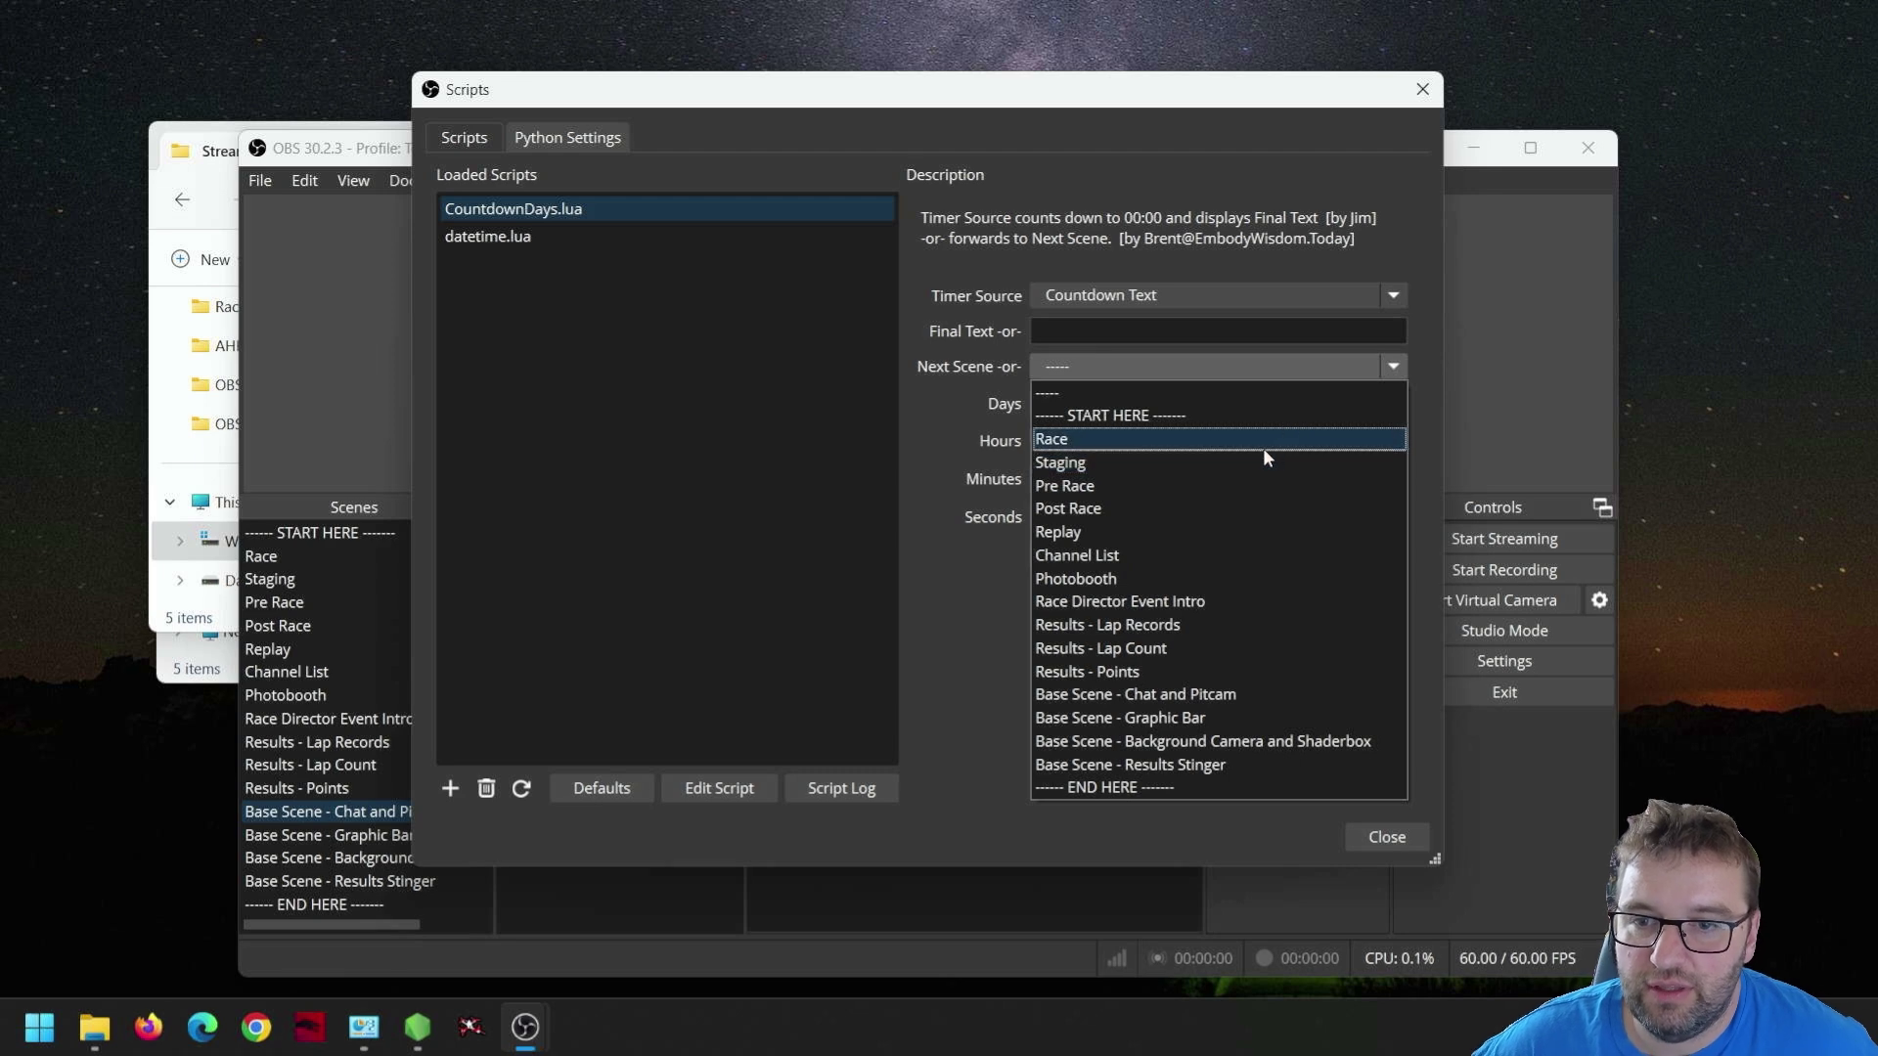
pyautogui.click(1203, 461)
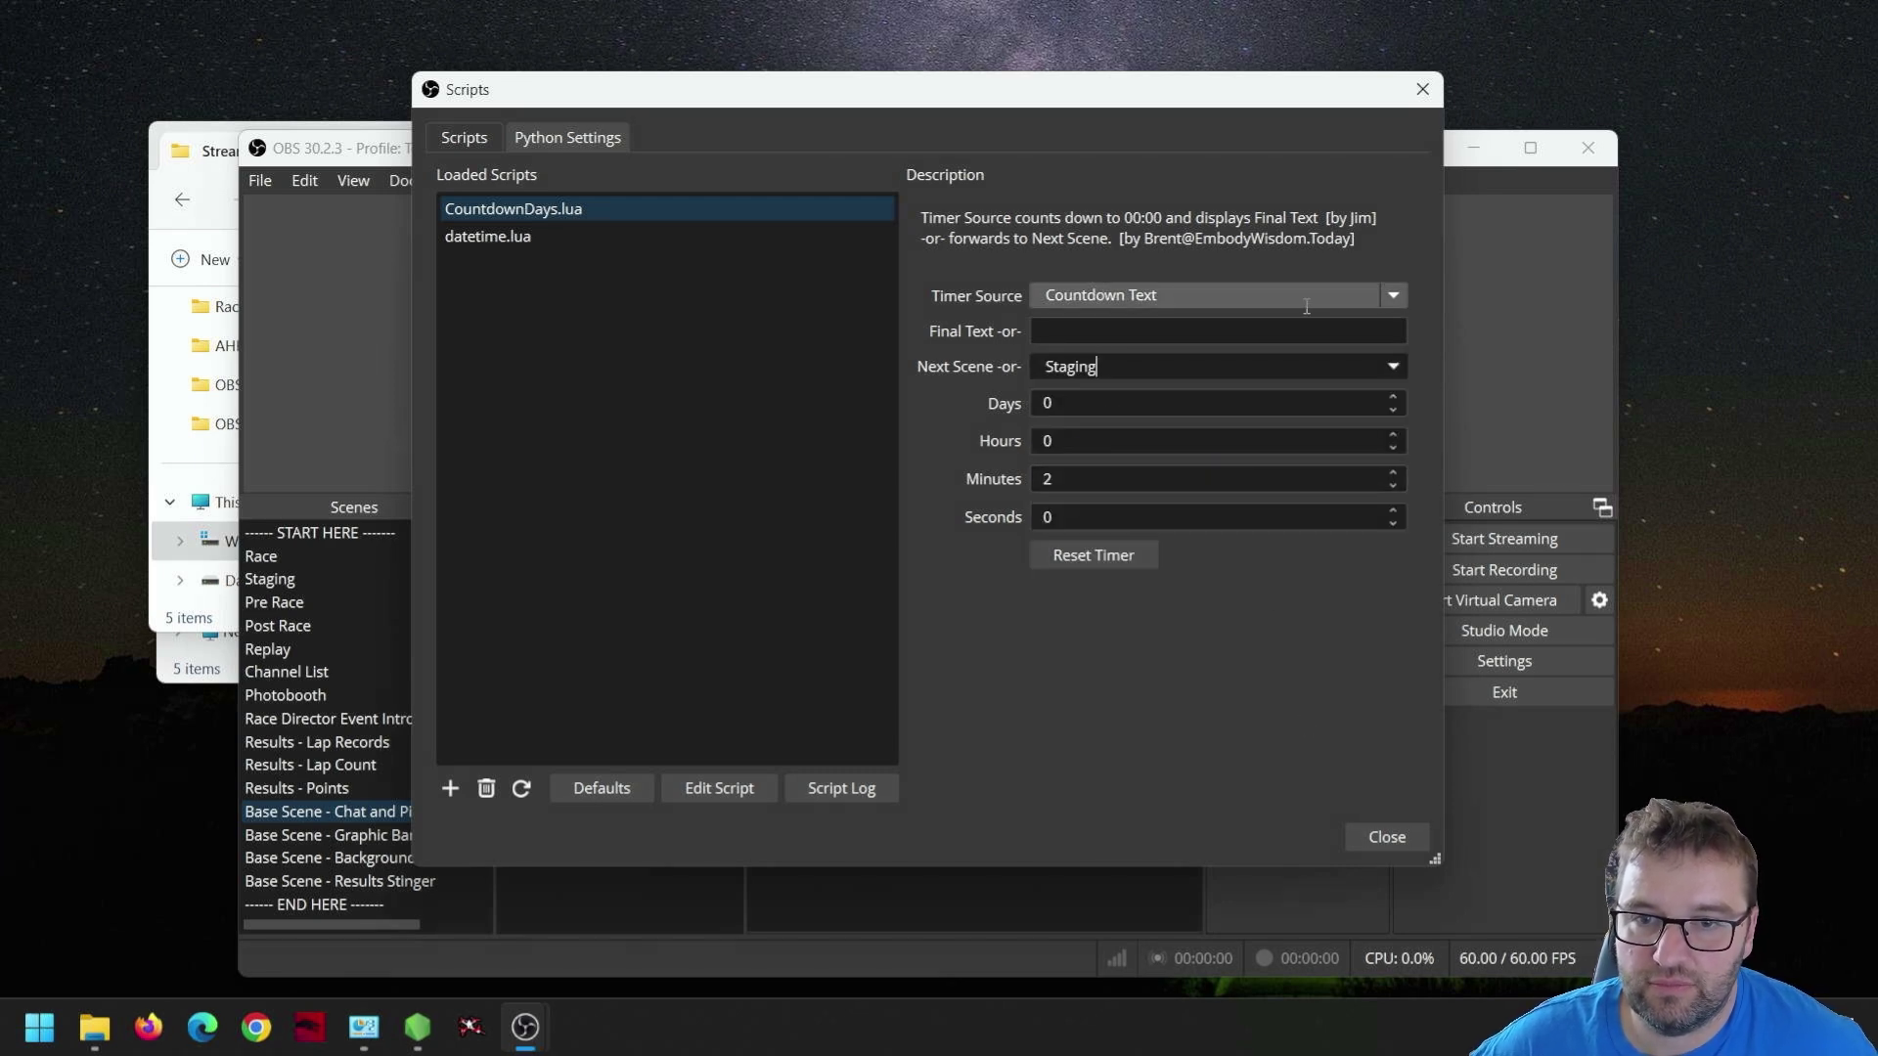
pyautogui.click(1393, 367)
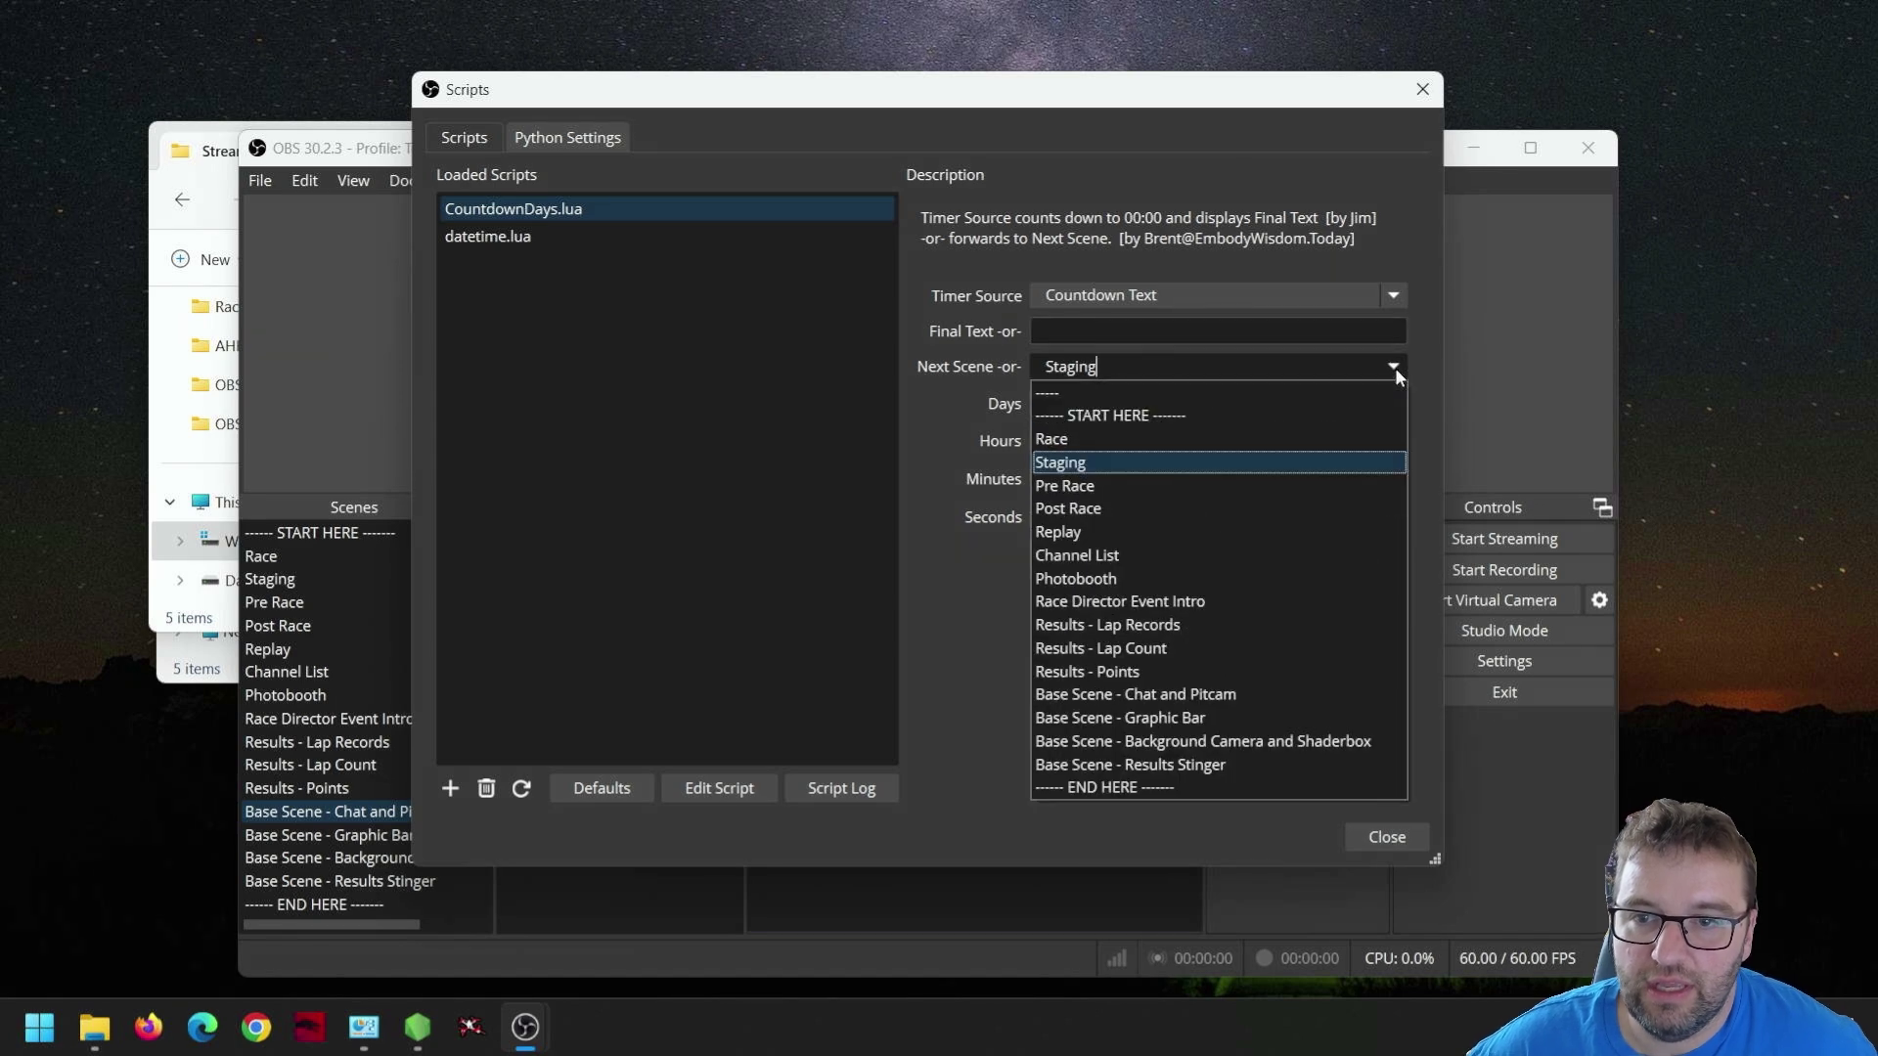
pyautogui.click(1230, 602)
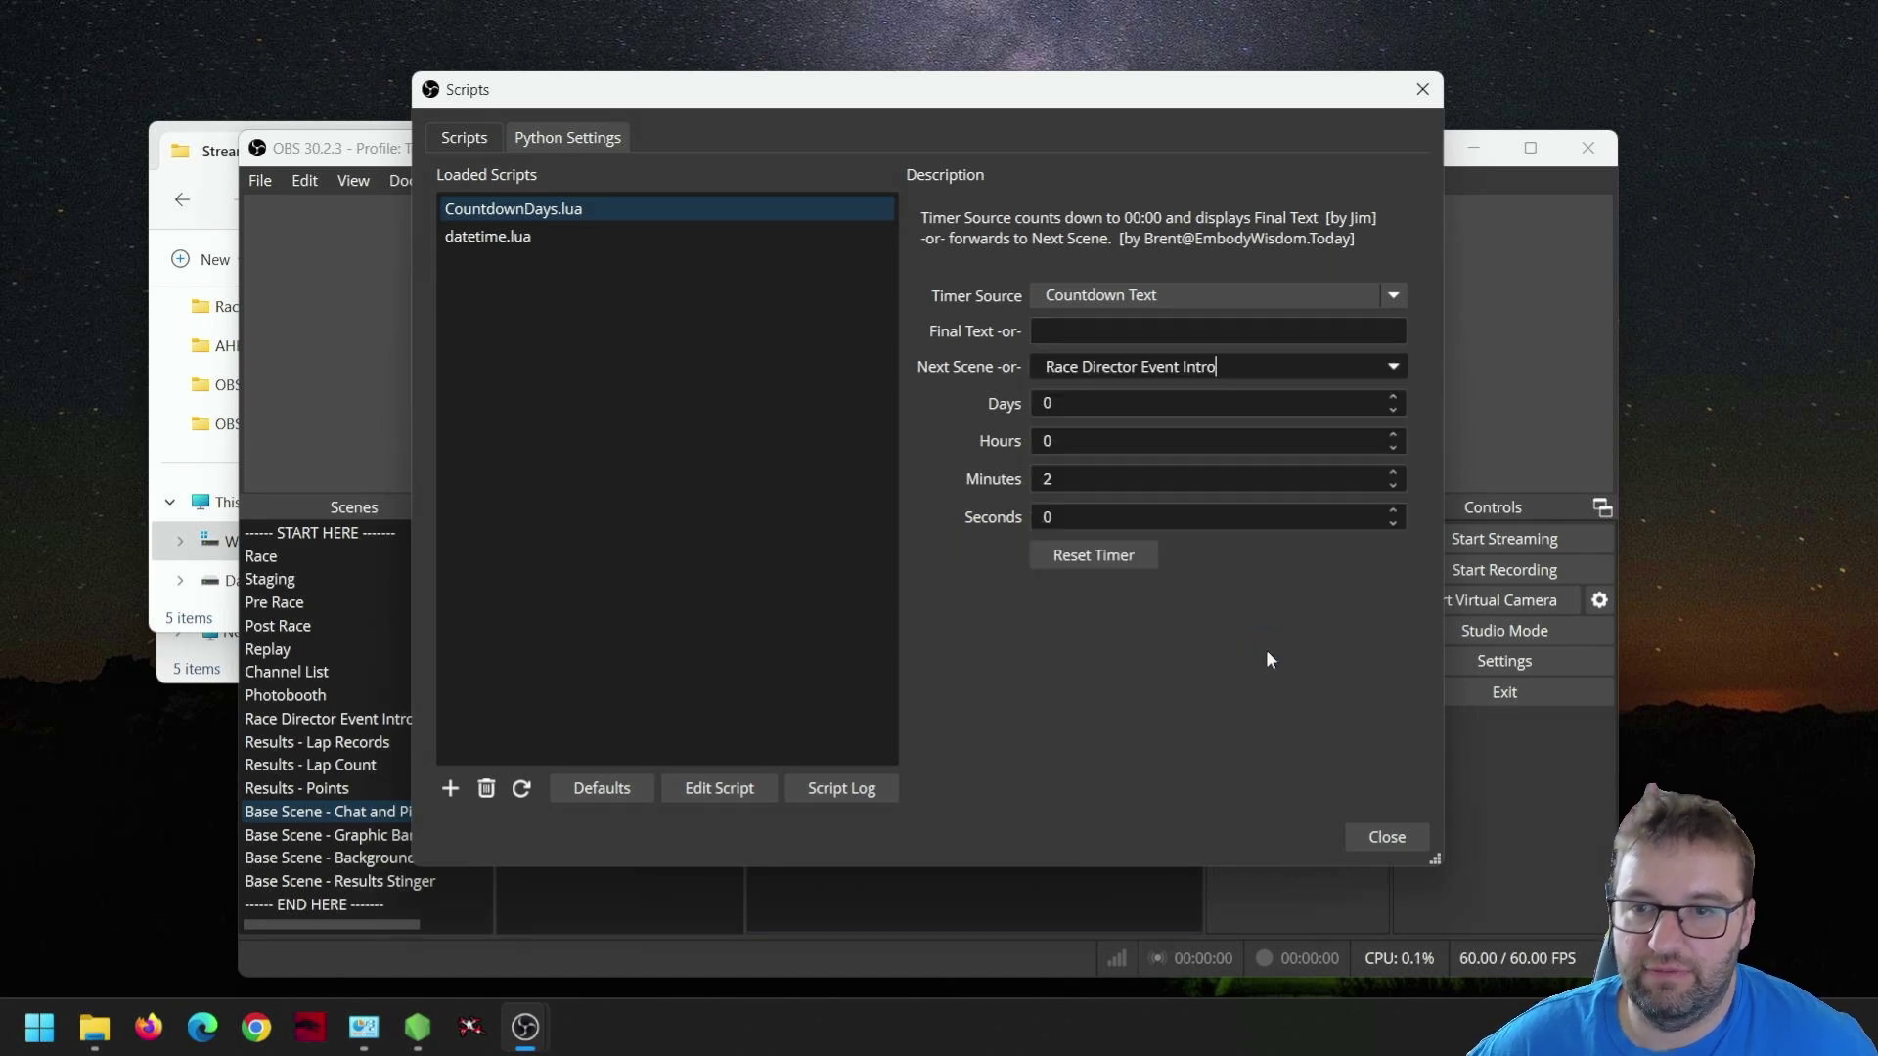
pyautogui.click(1384, 837)
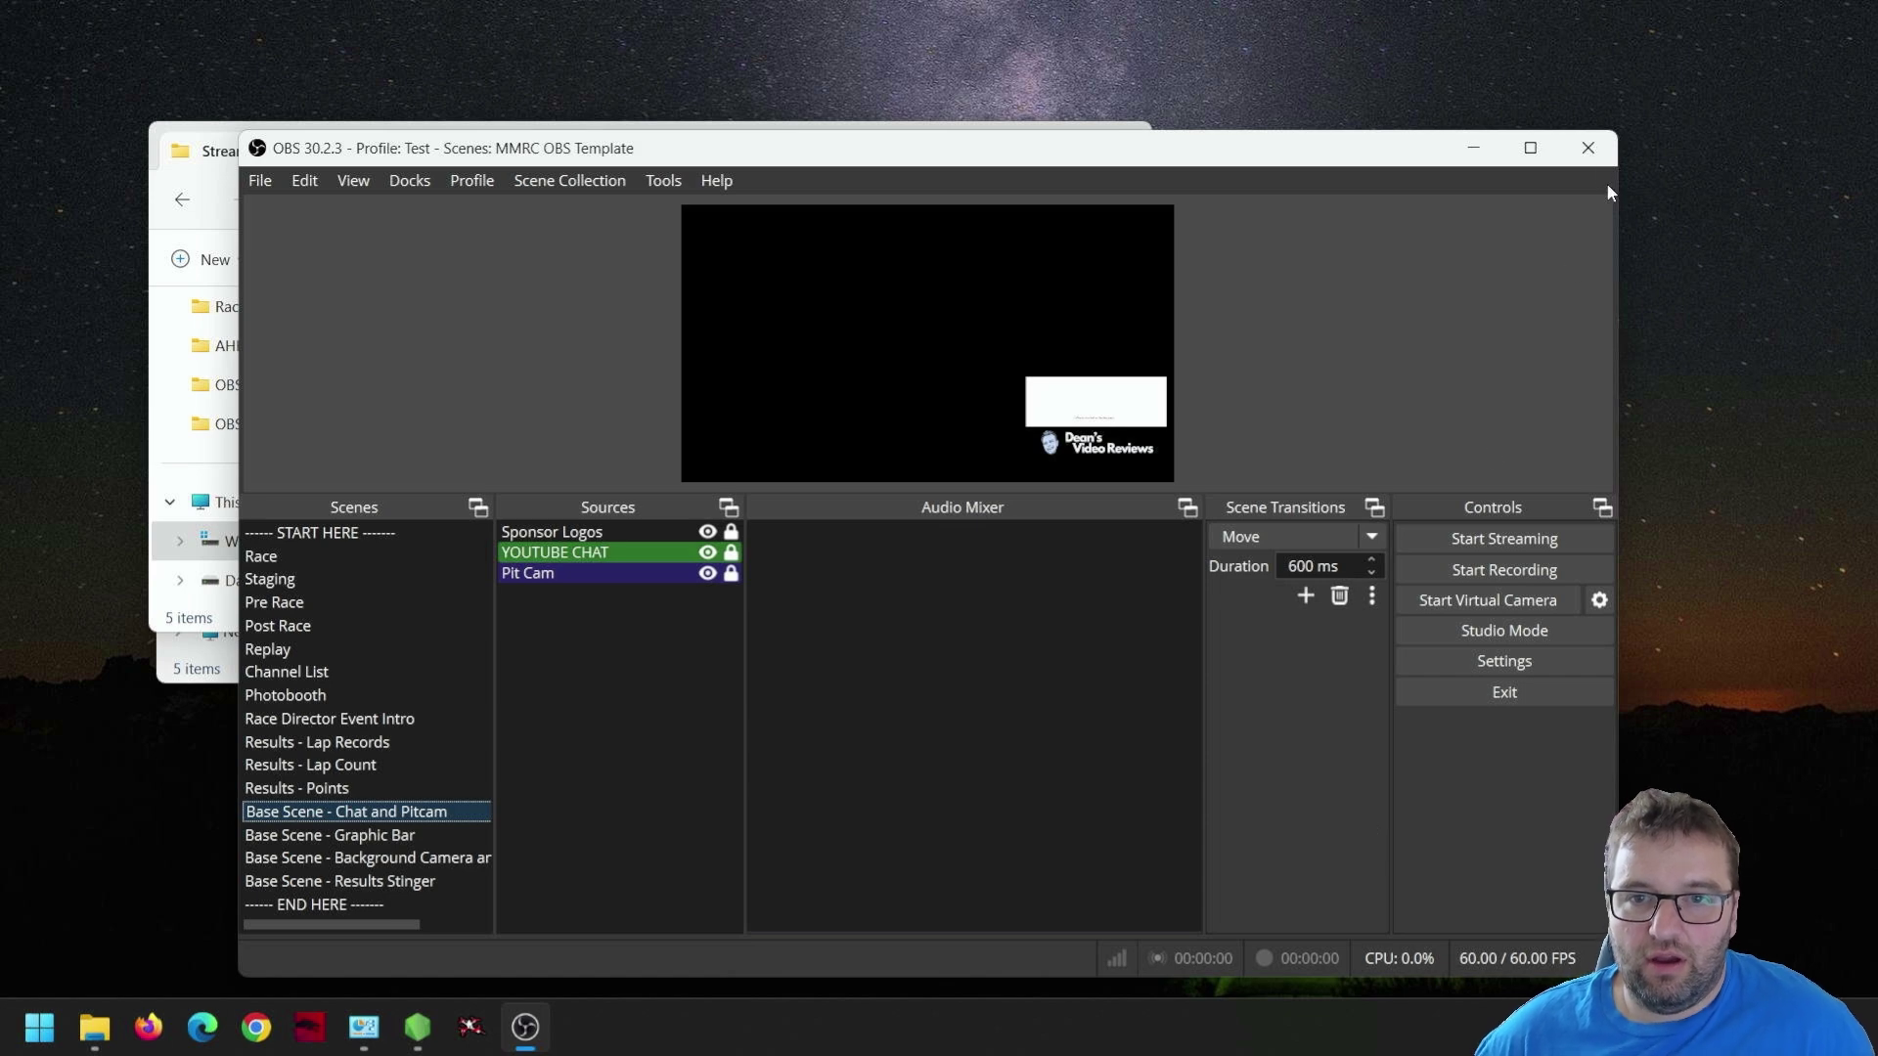
# - Maximize the OBS window and select the YOUTUBE CHAT source
pyautogui.click(1531, 148)
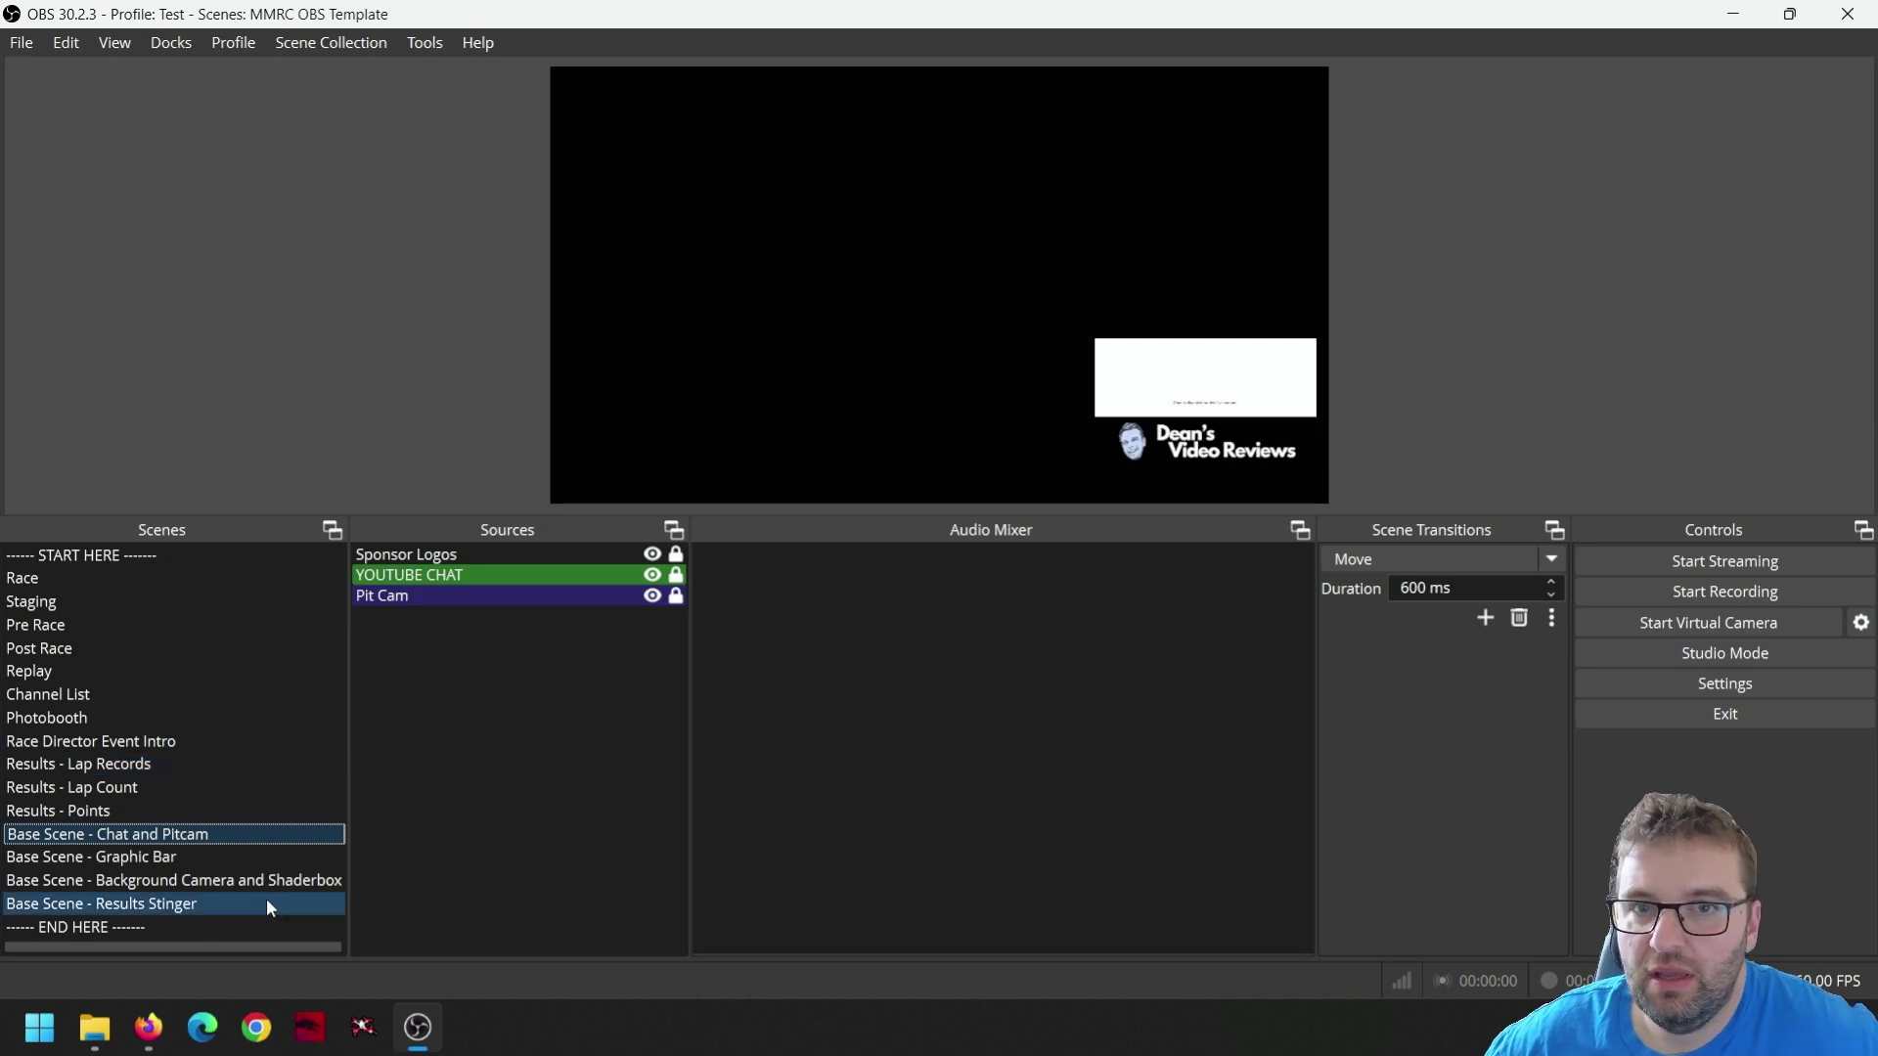
pyautogui.click(446, 575)
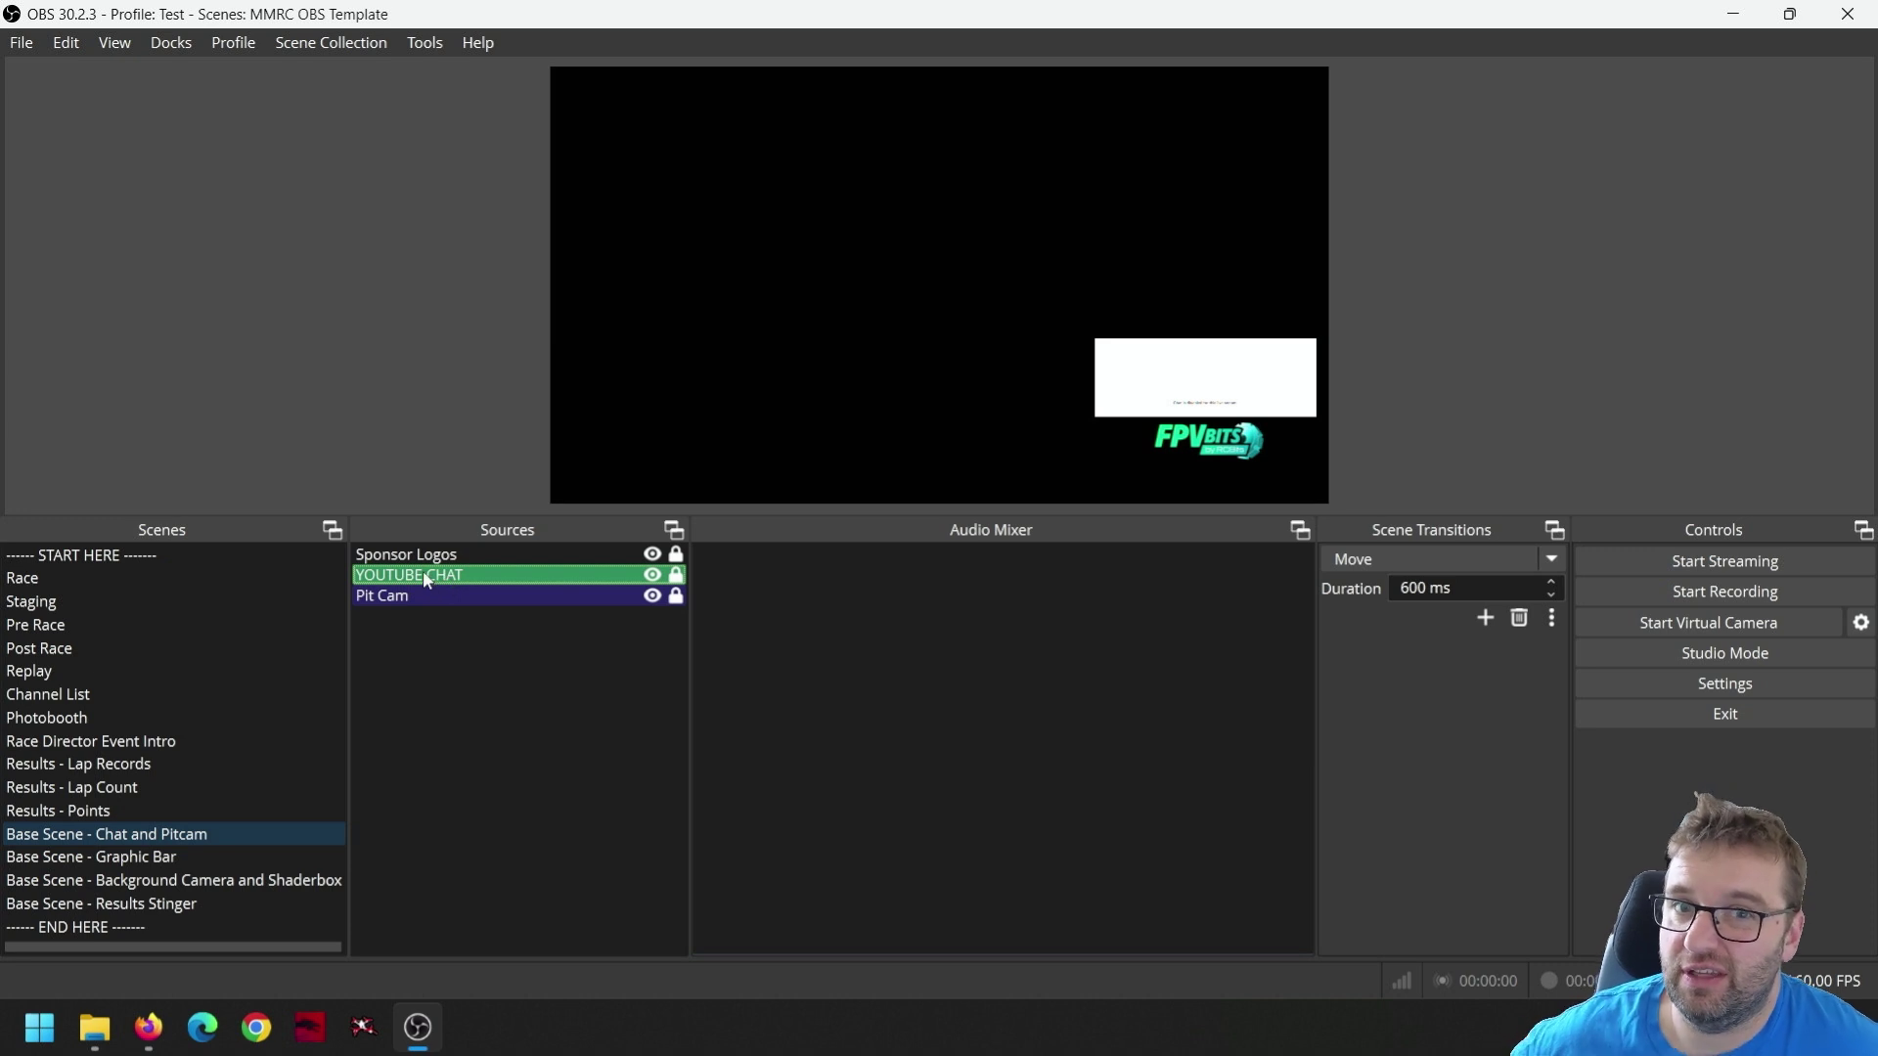
# - Copy the YouTube live chat popout's address from Firefox for the YOUTUBE CHAT source
pyautogui.doubleClick(420, 578)
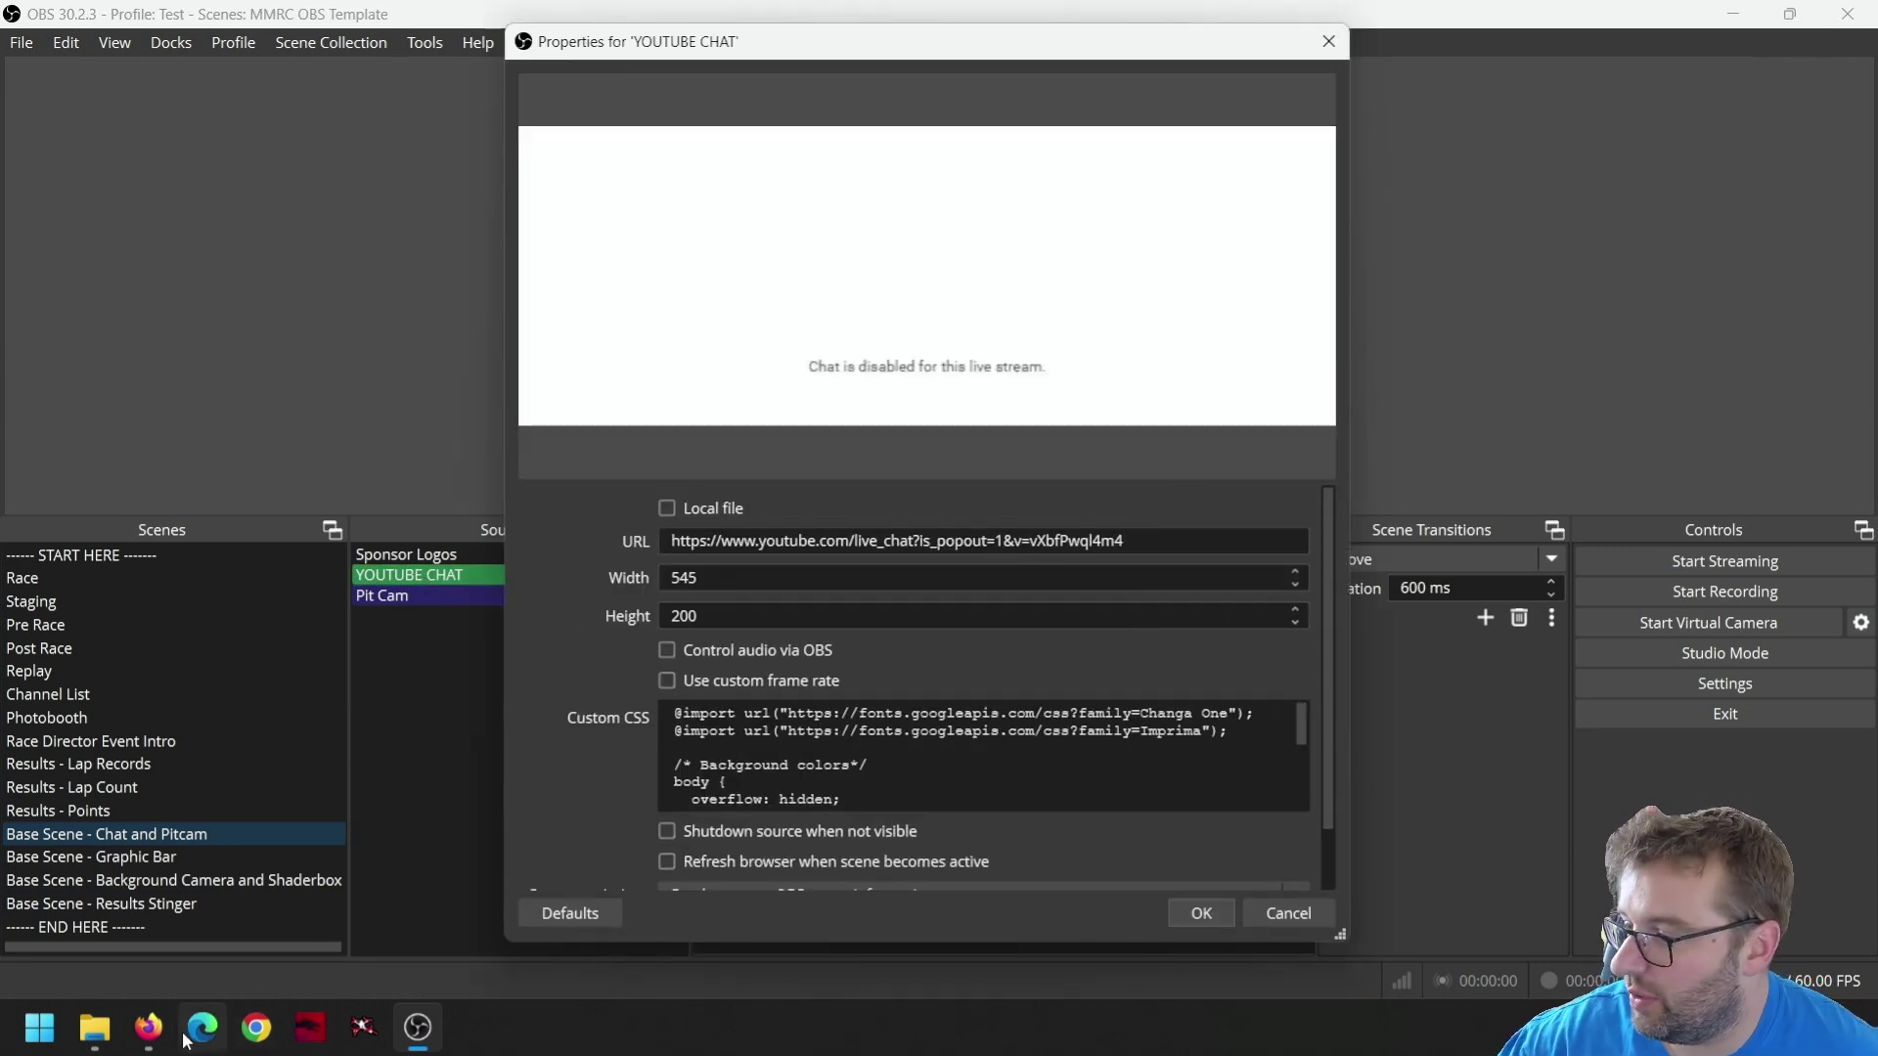
pyautogui.click(148, 1026)
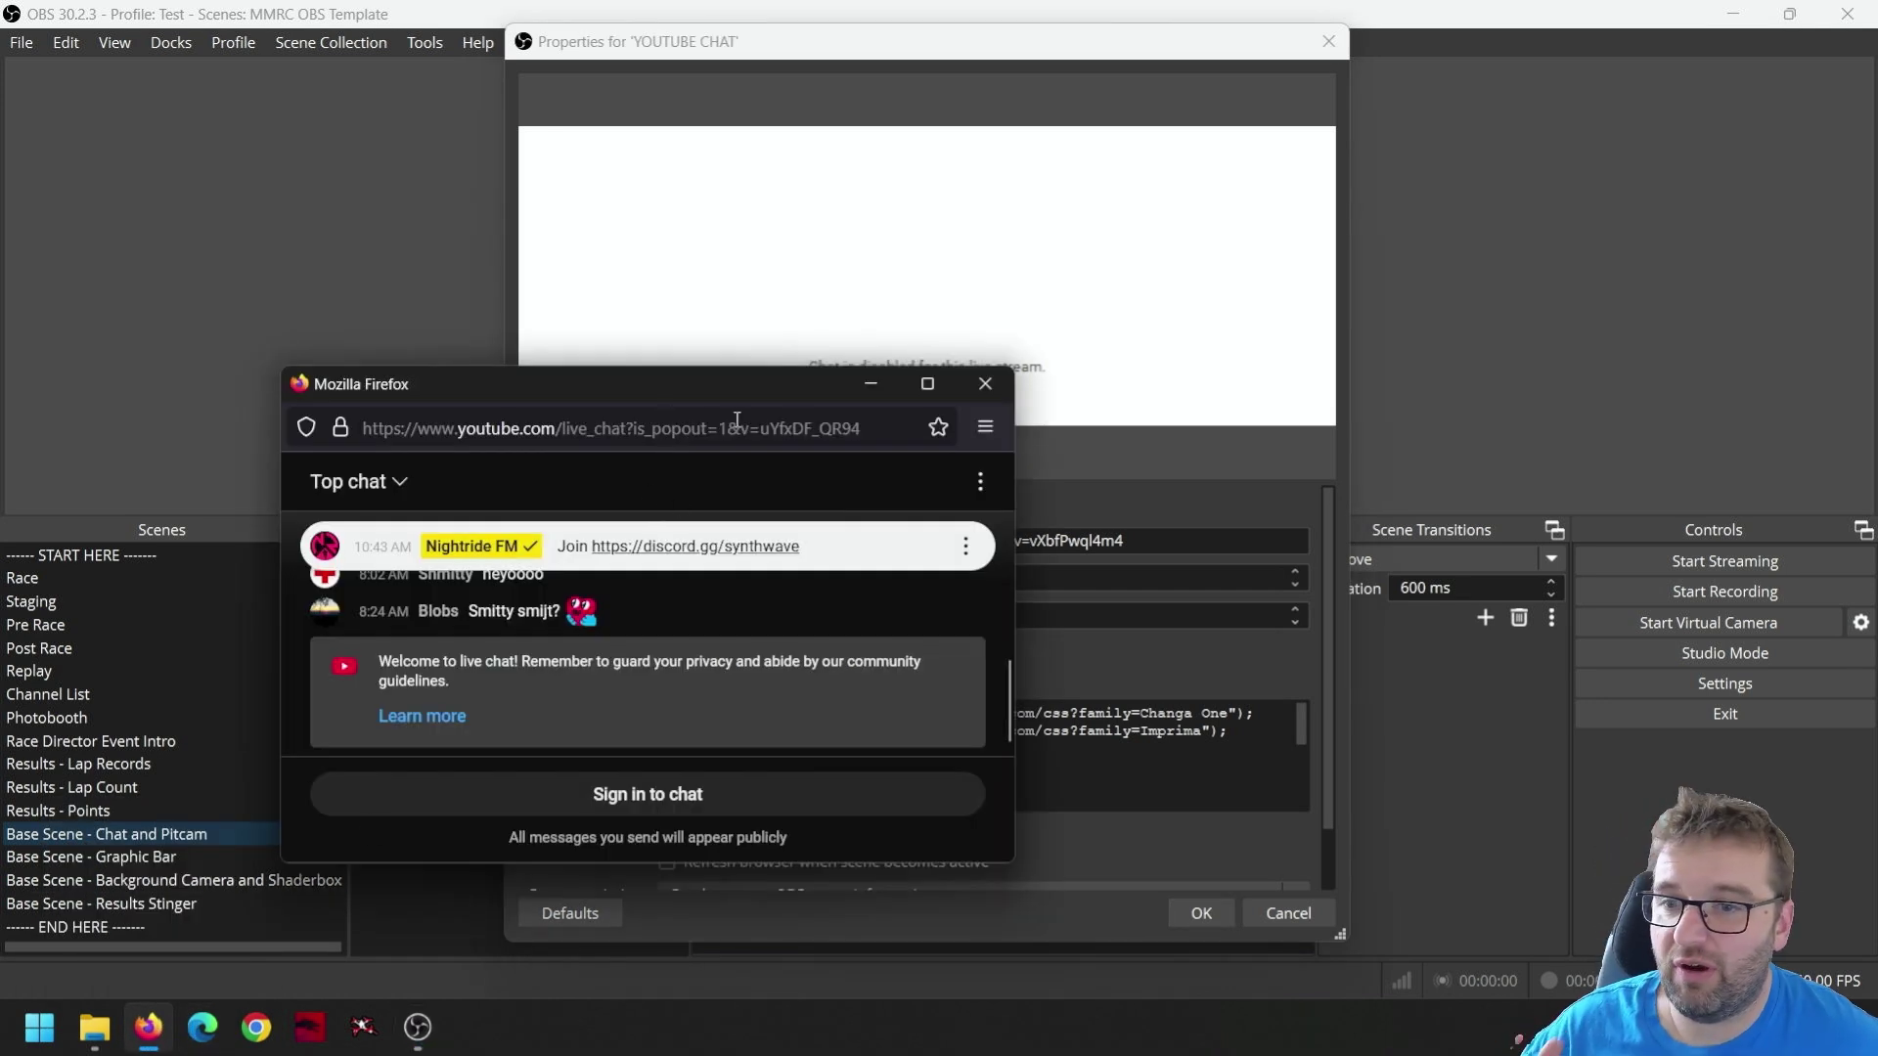
pyautogui.moveTo(894, 427); pyautogui.dragTo(323, 423)
pyautogui.hotkey('ctrl', 'c')
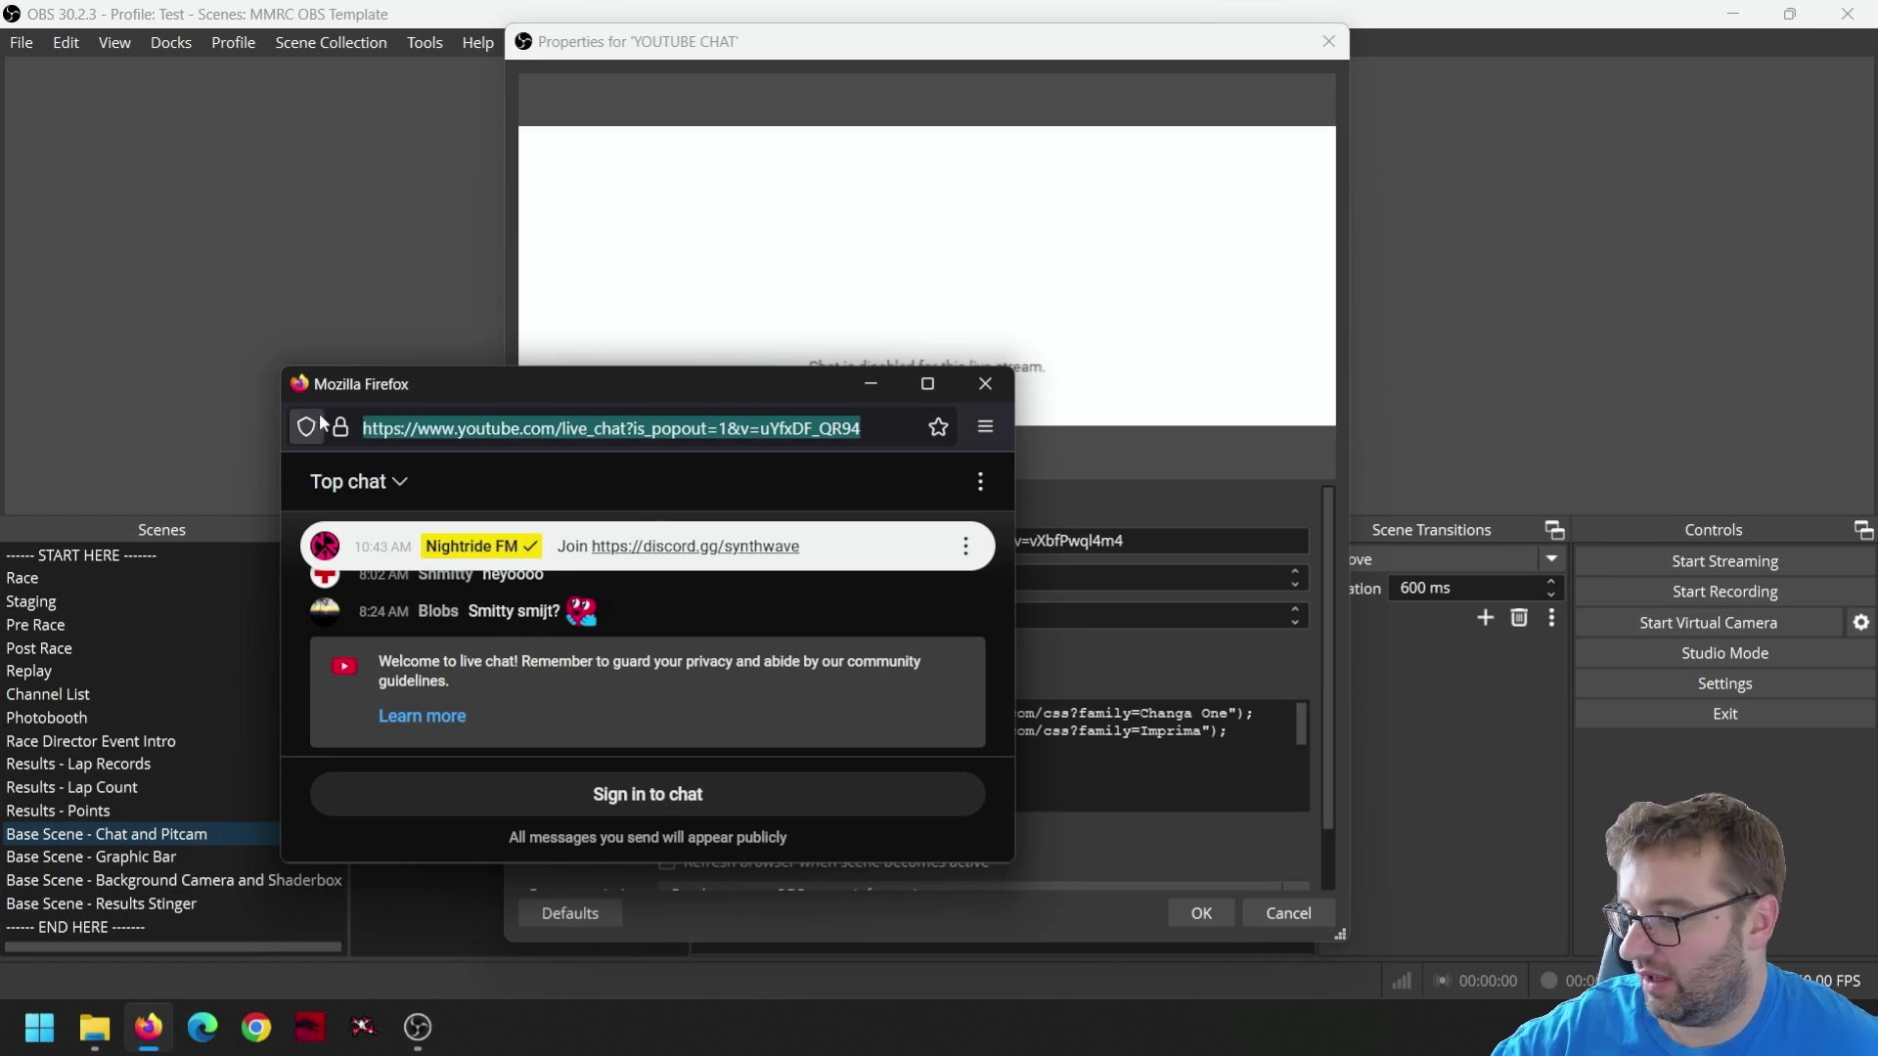
pyautogui.click(985, 383)
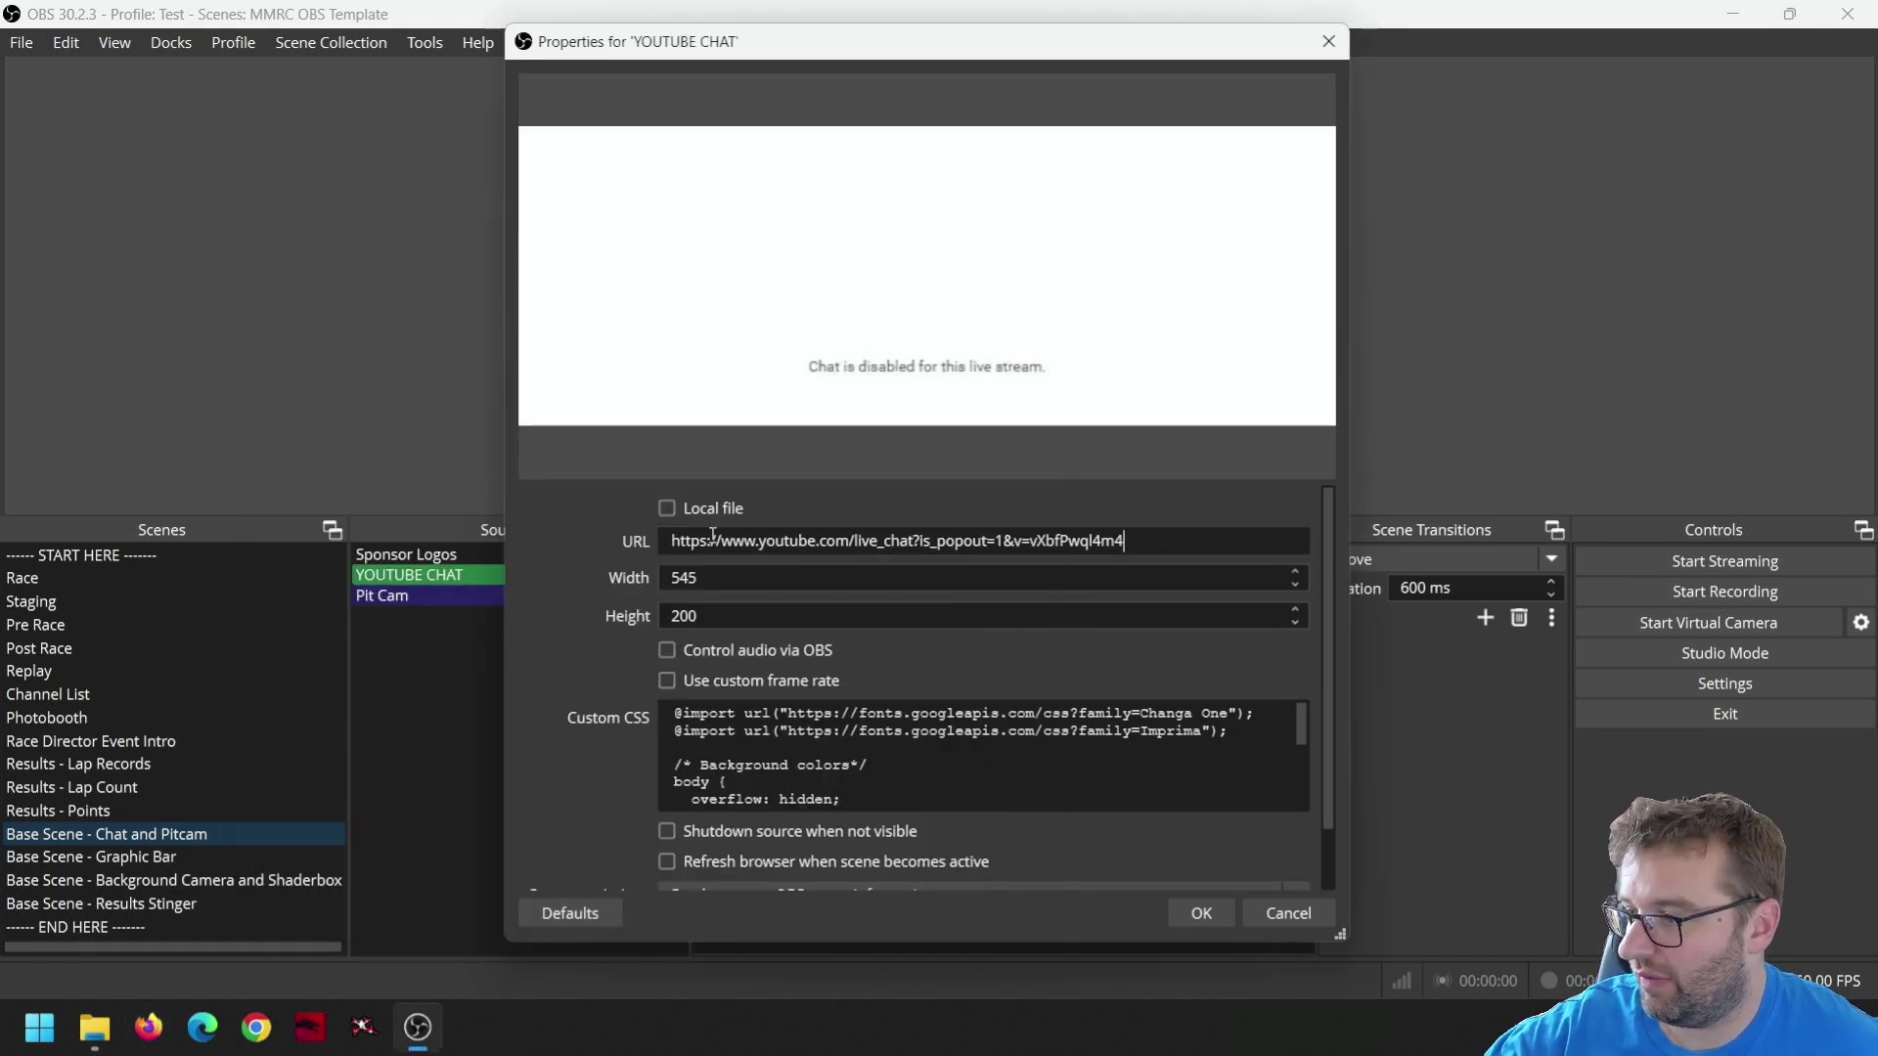
# - Replace the YOUTUBE CHAT source's old URL with the new popout URL and apply
pyautogui.moveTo(671, 541); pyautogui.dragTo(1156, 540)
pyautogui.hotkey('ctrl', 'v')
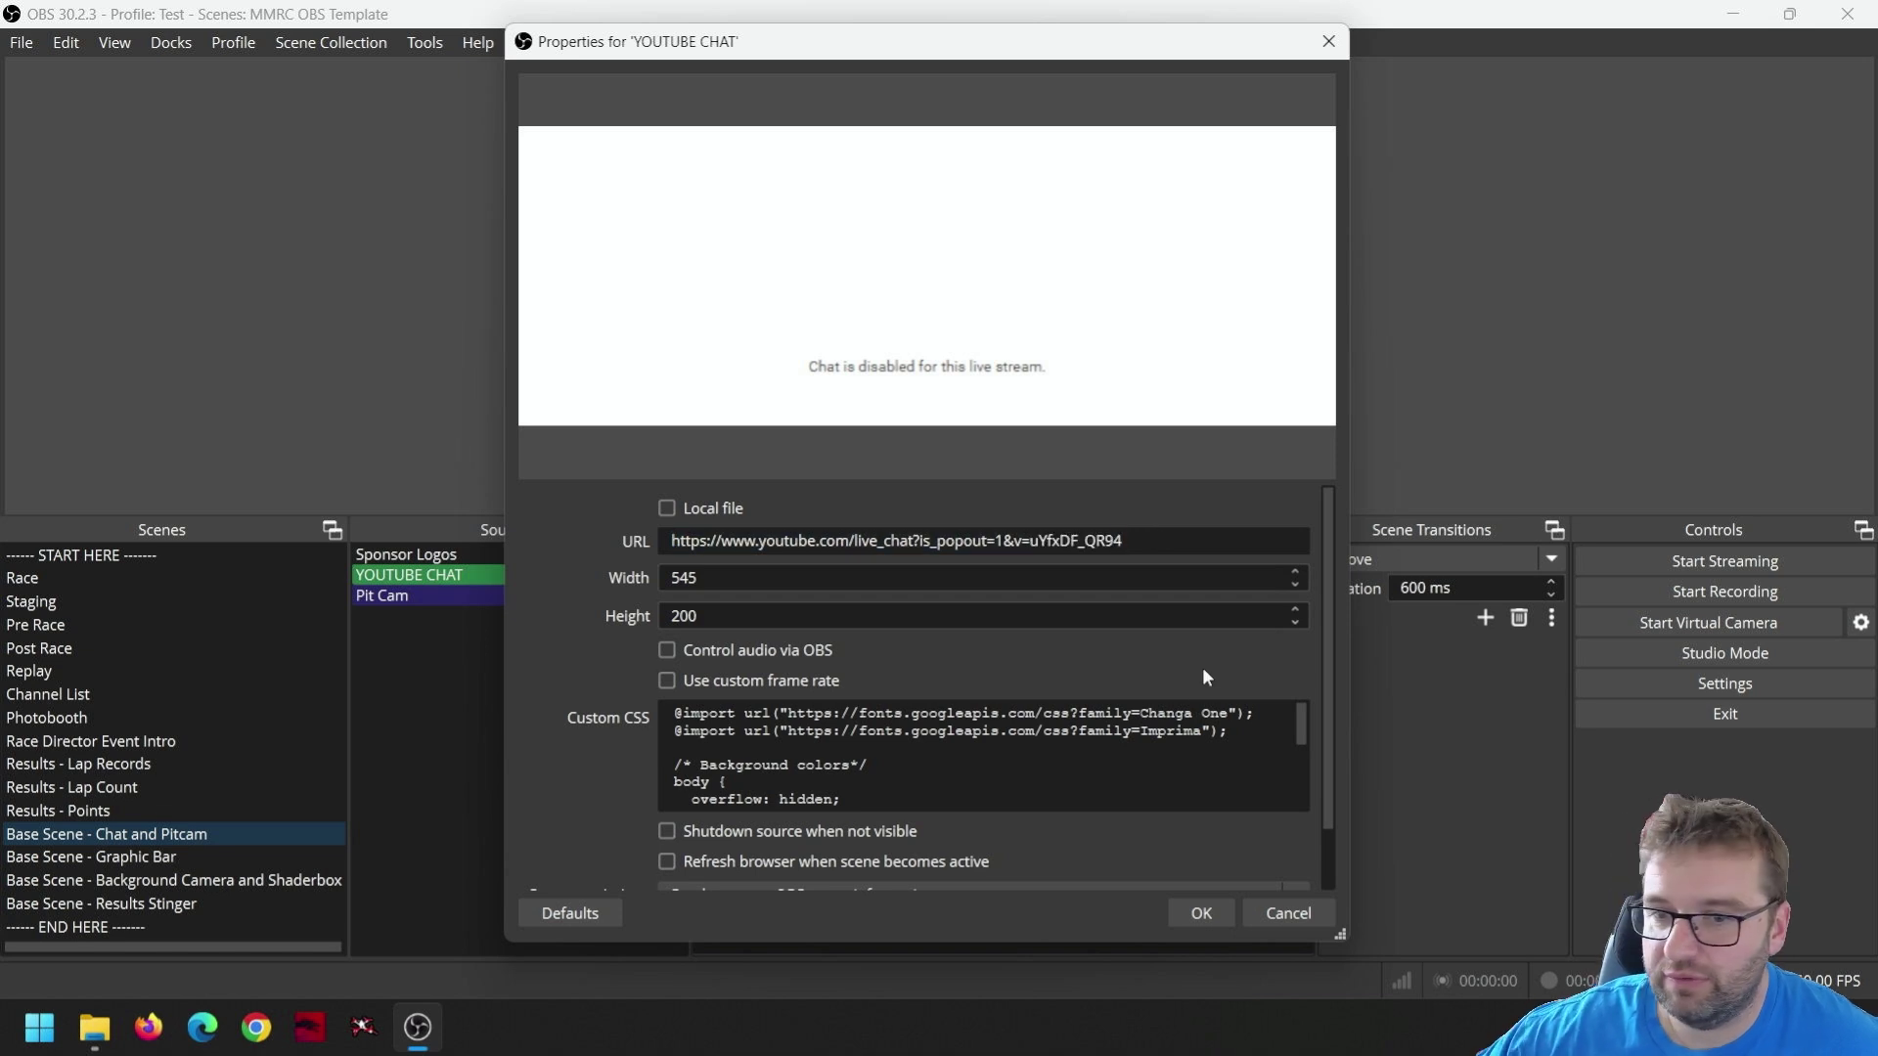
pyautogui.click(964, 750)
pyautogui.scroll(-5, 964, 751)
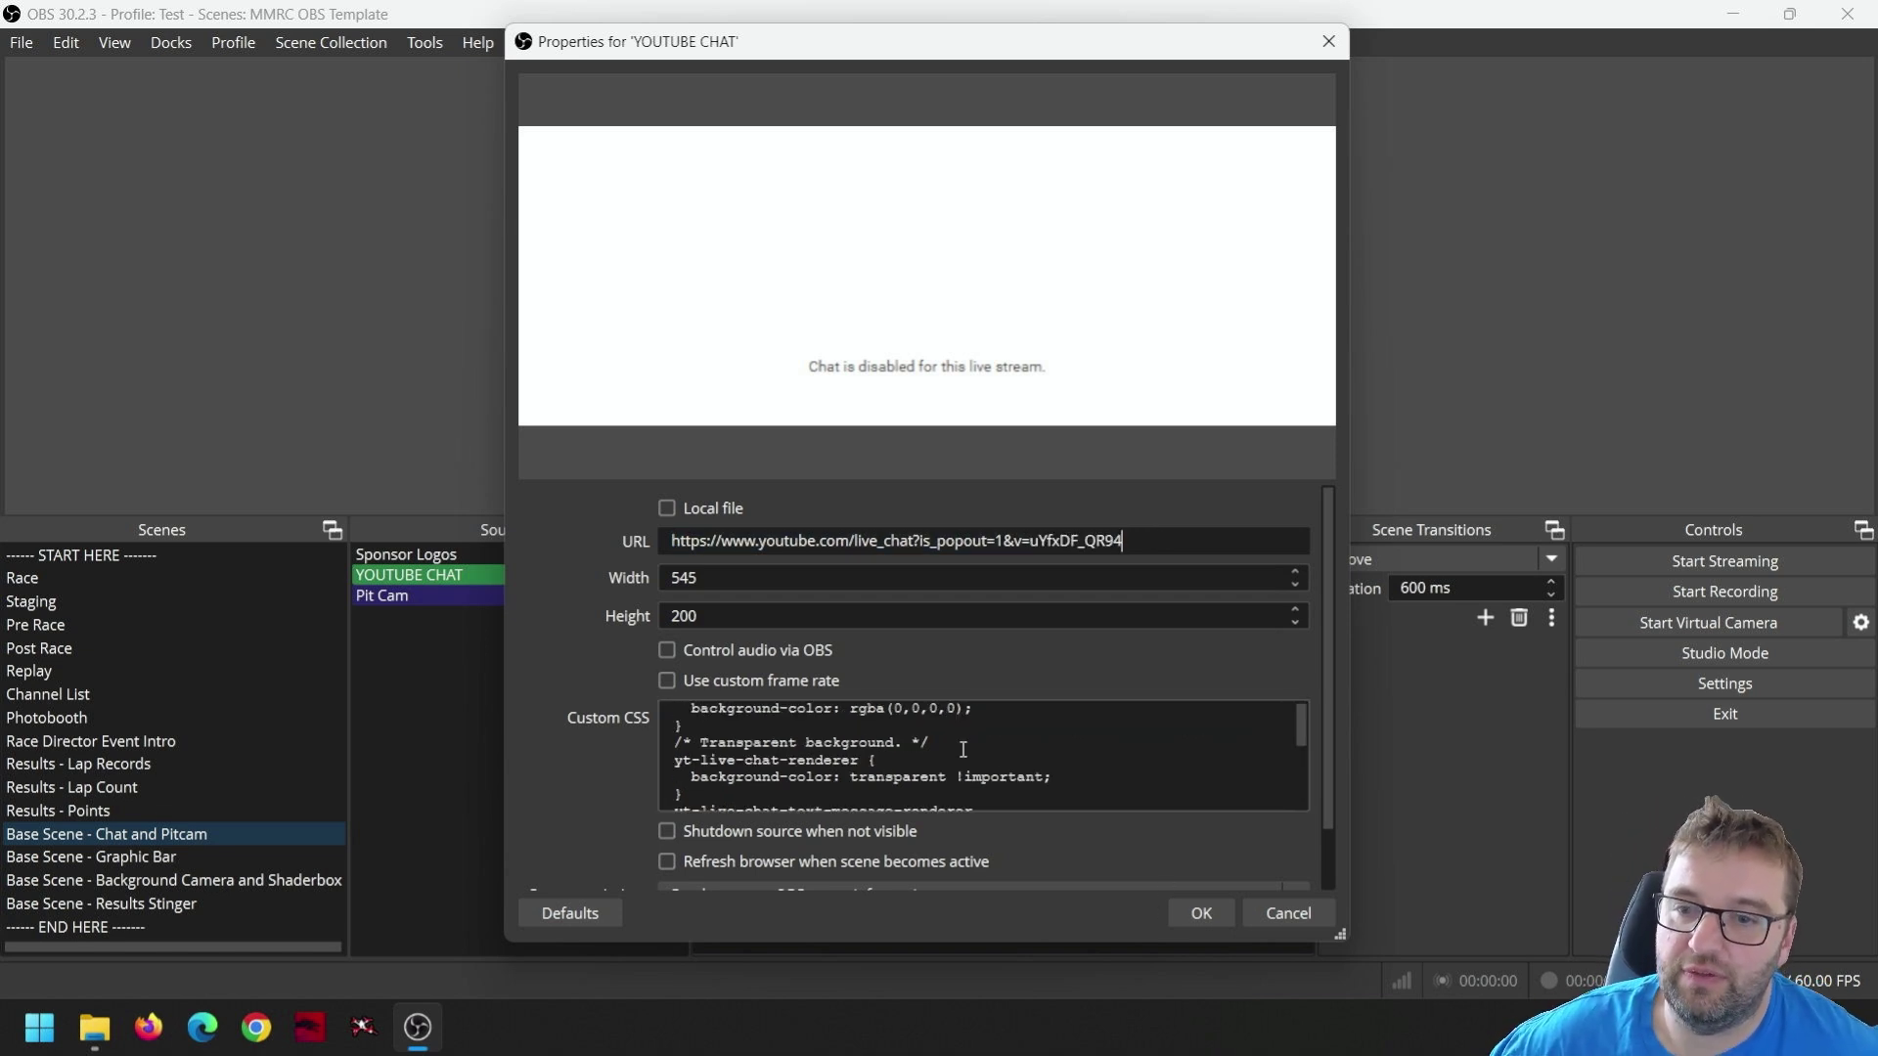
pyautogui.scroll(5, 963, 750)
pyautogui.scroll(-6, 963, 751)
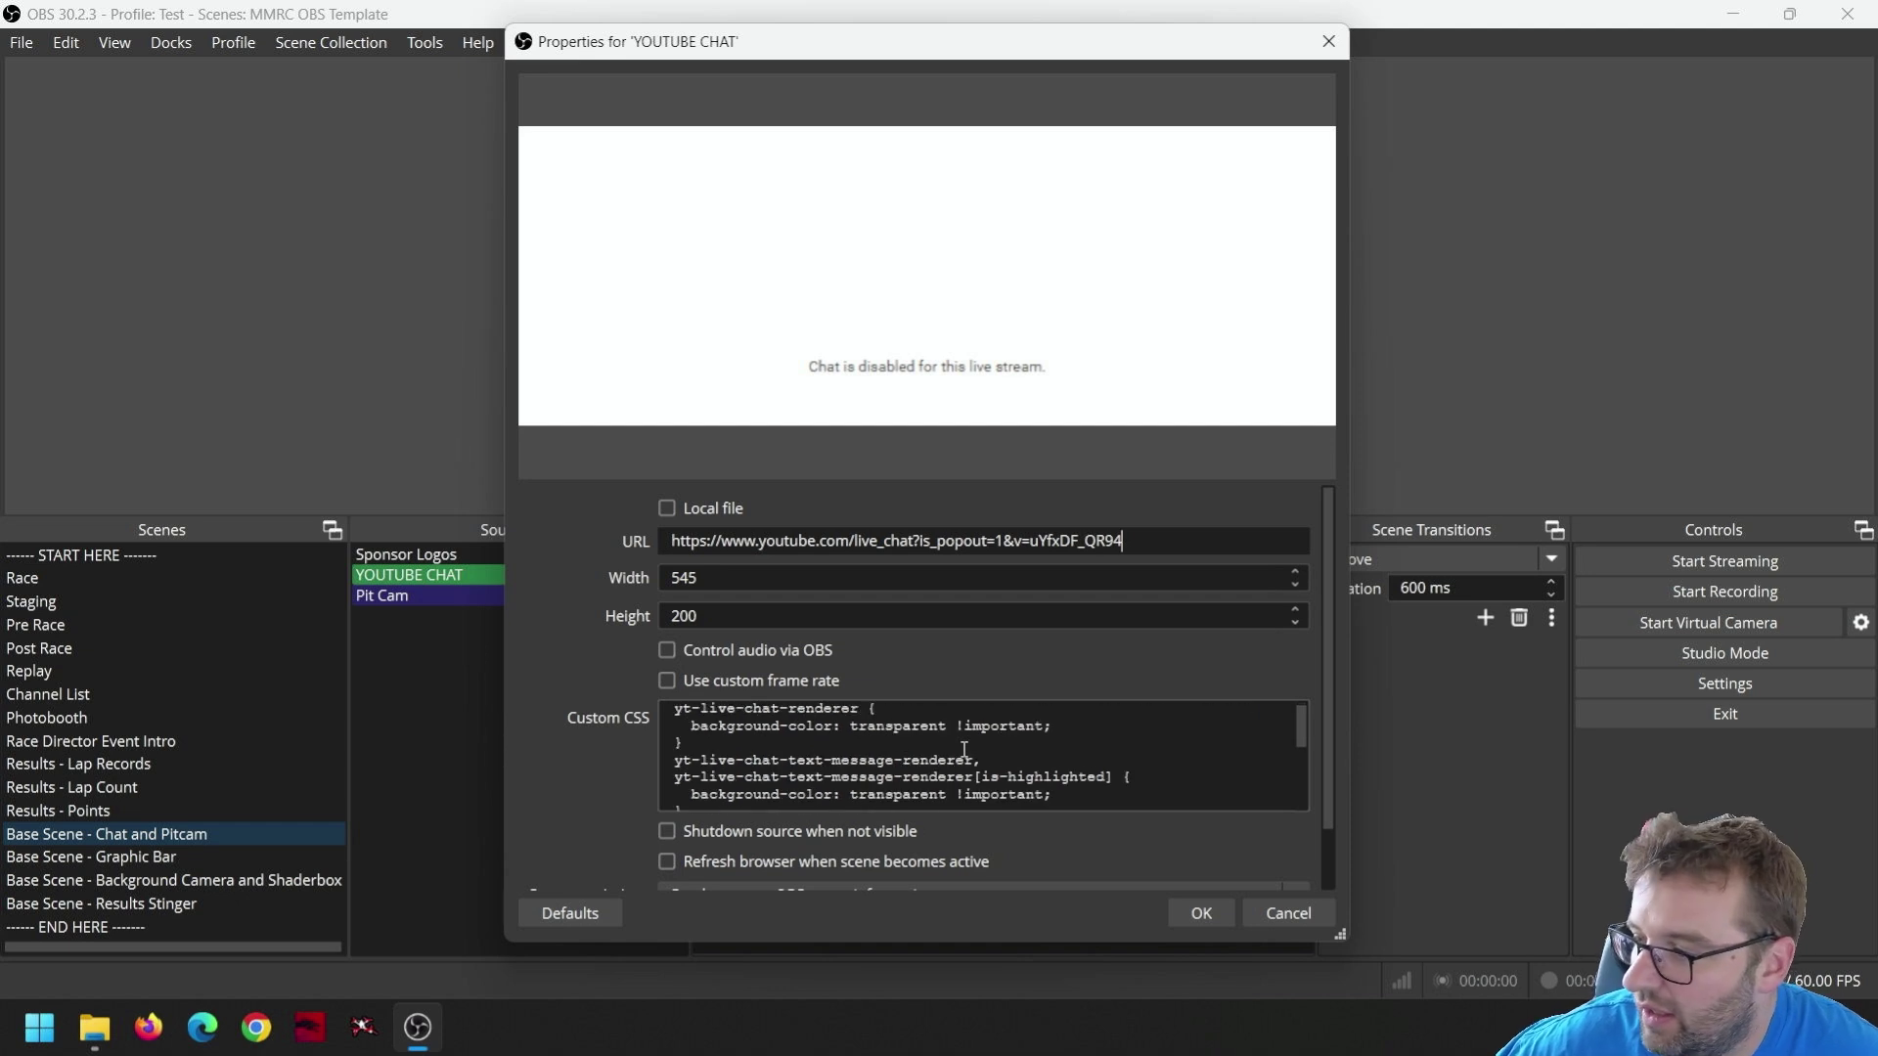
pyautogui.click(1189, 919)
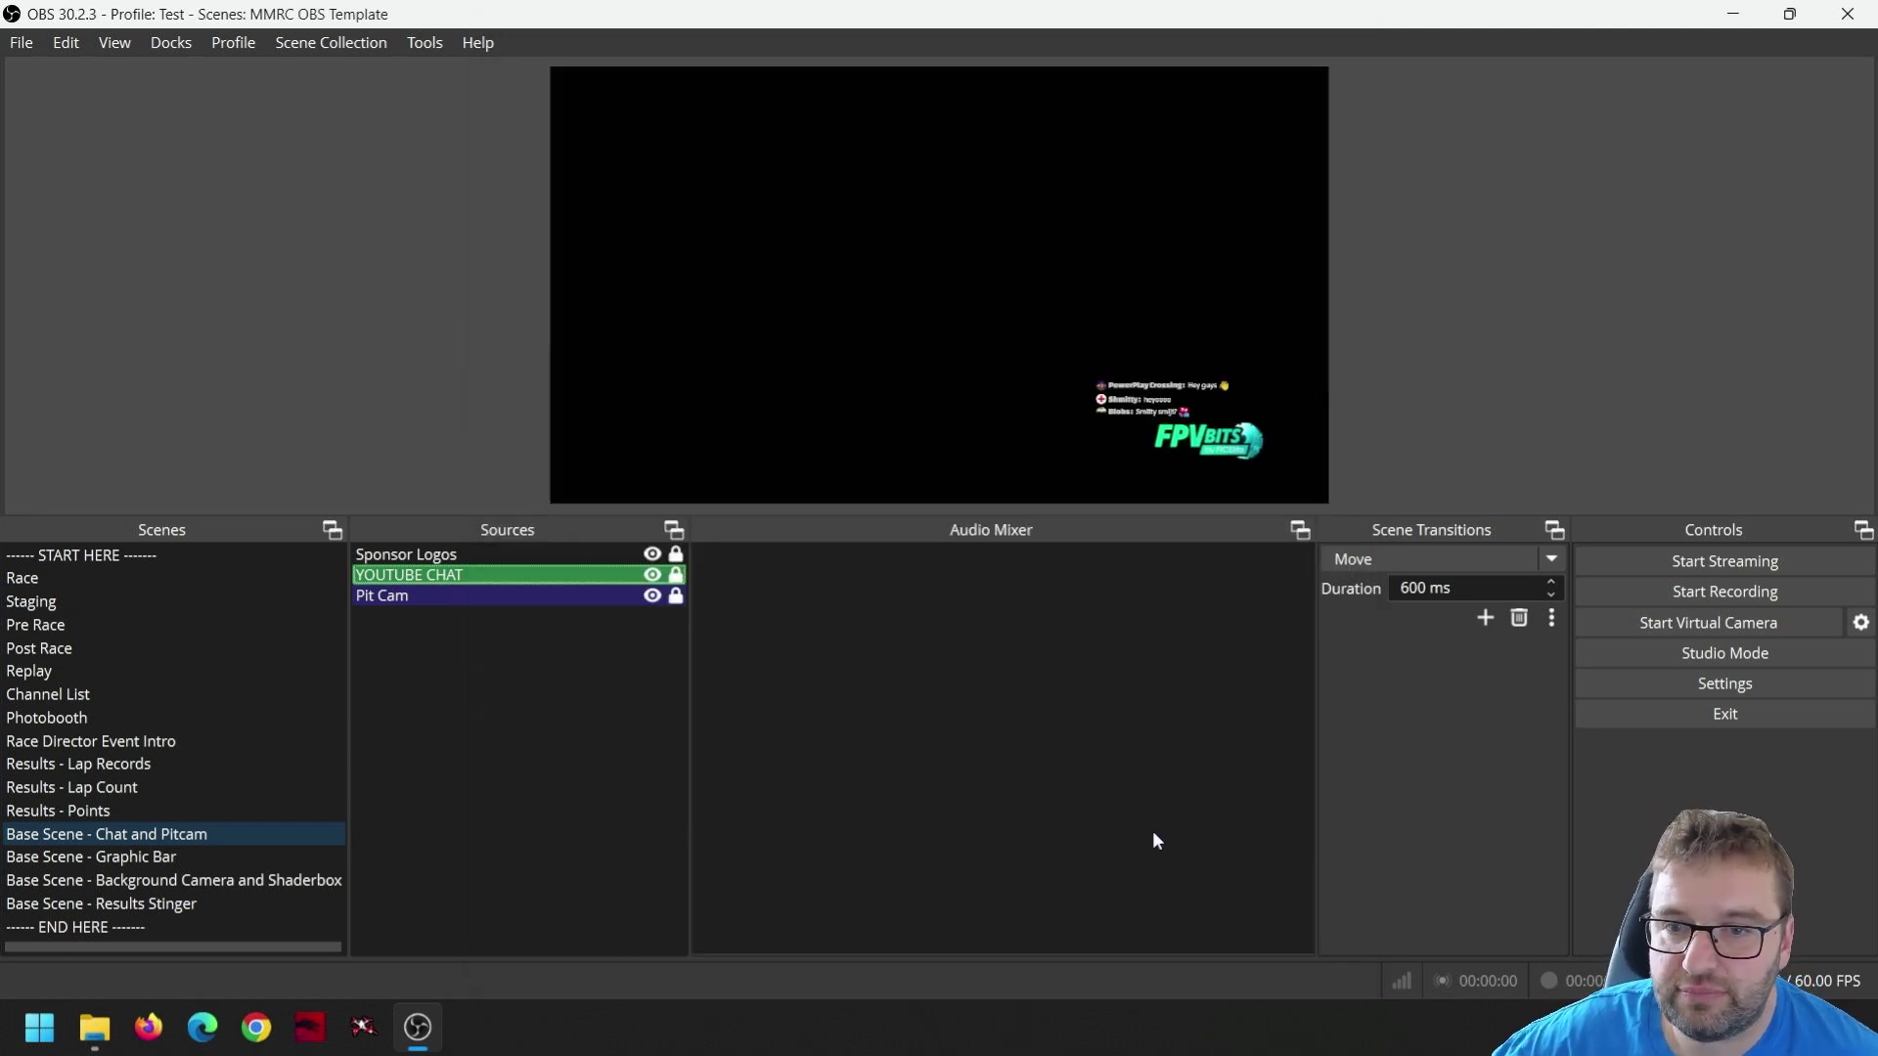
# - Set the Pit Cam source to the HD Camera device at 1280x720 resolution
pyautogui.click(545, 600)
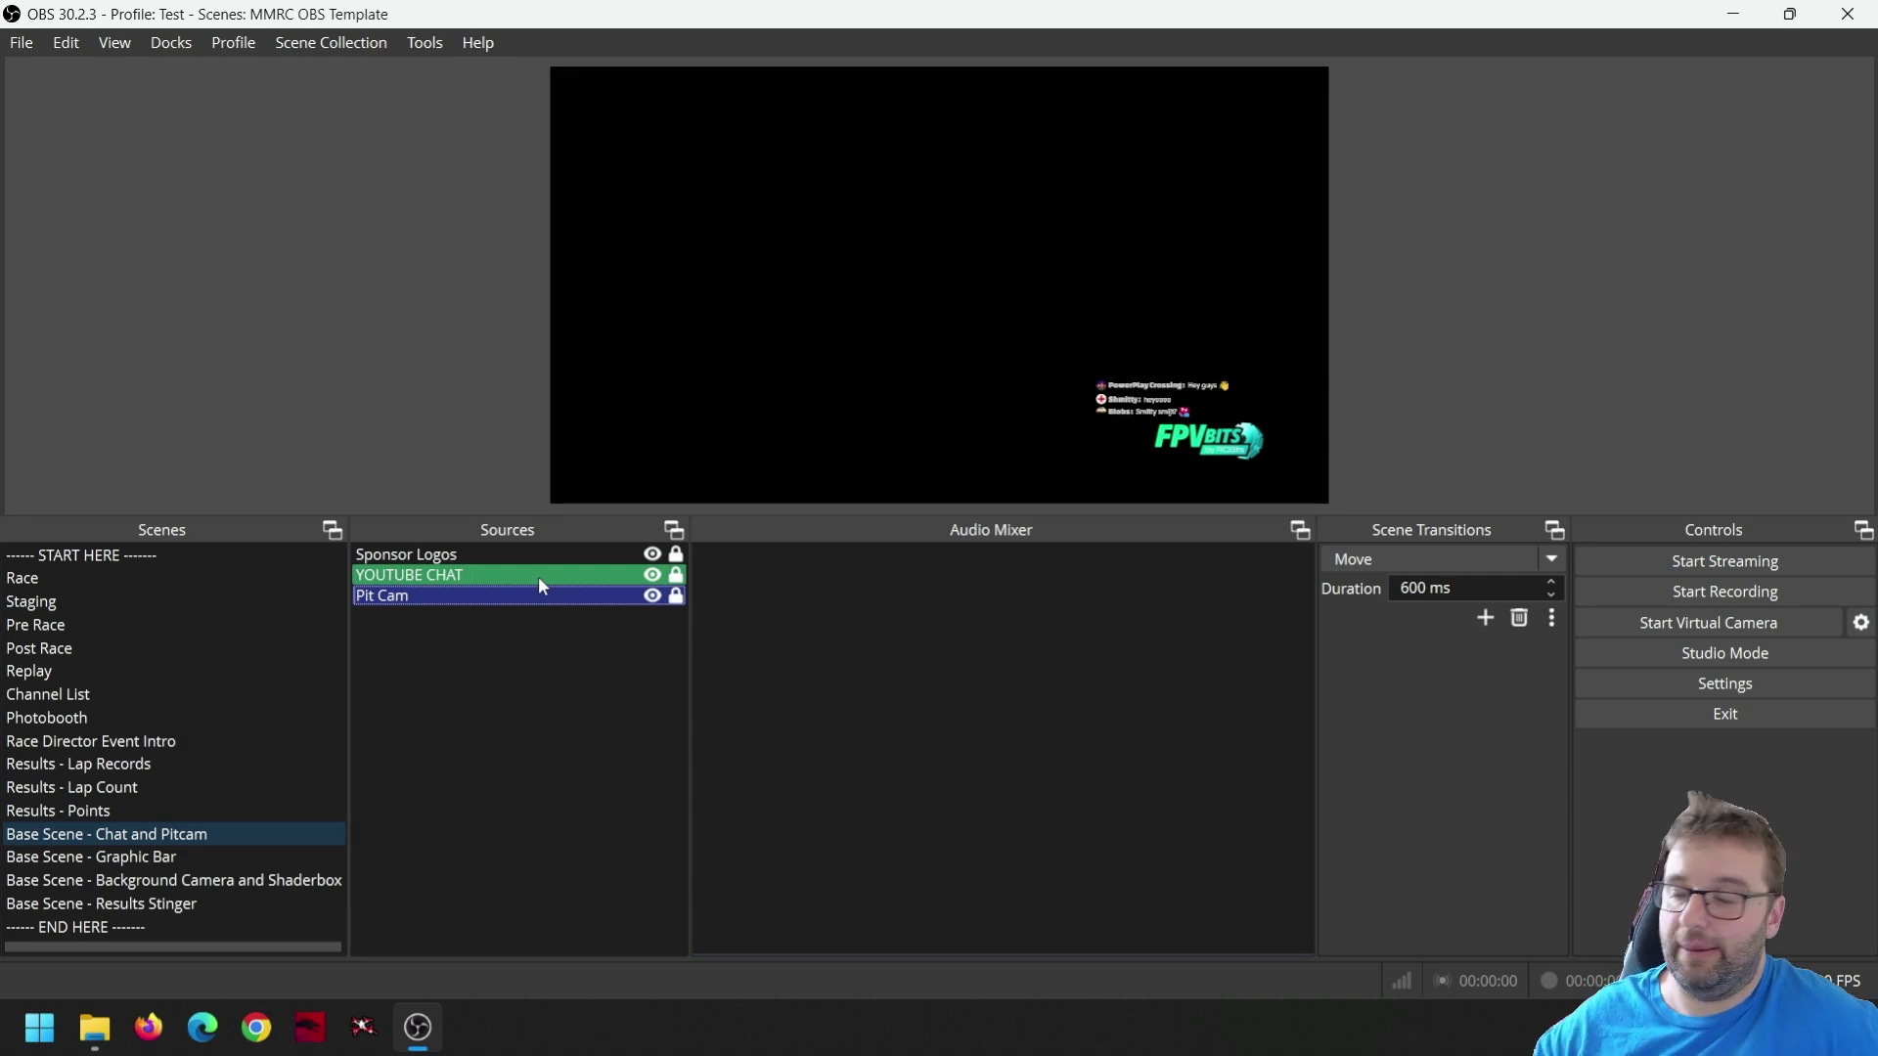
pyautogui.doubleClick(514, 596)
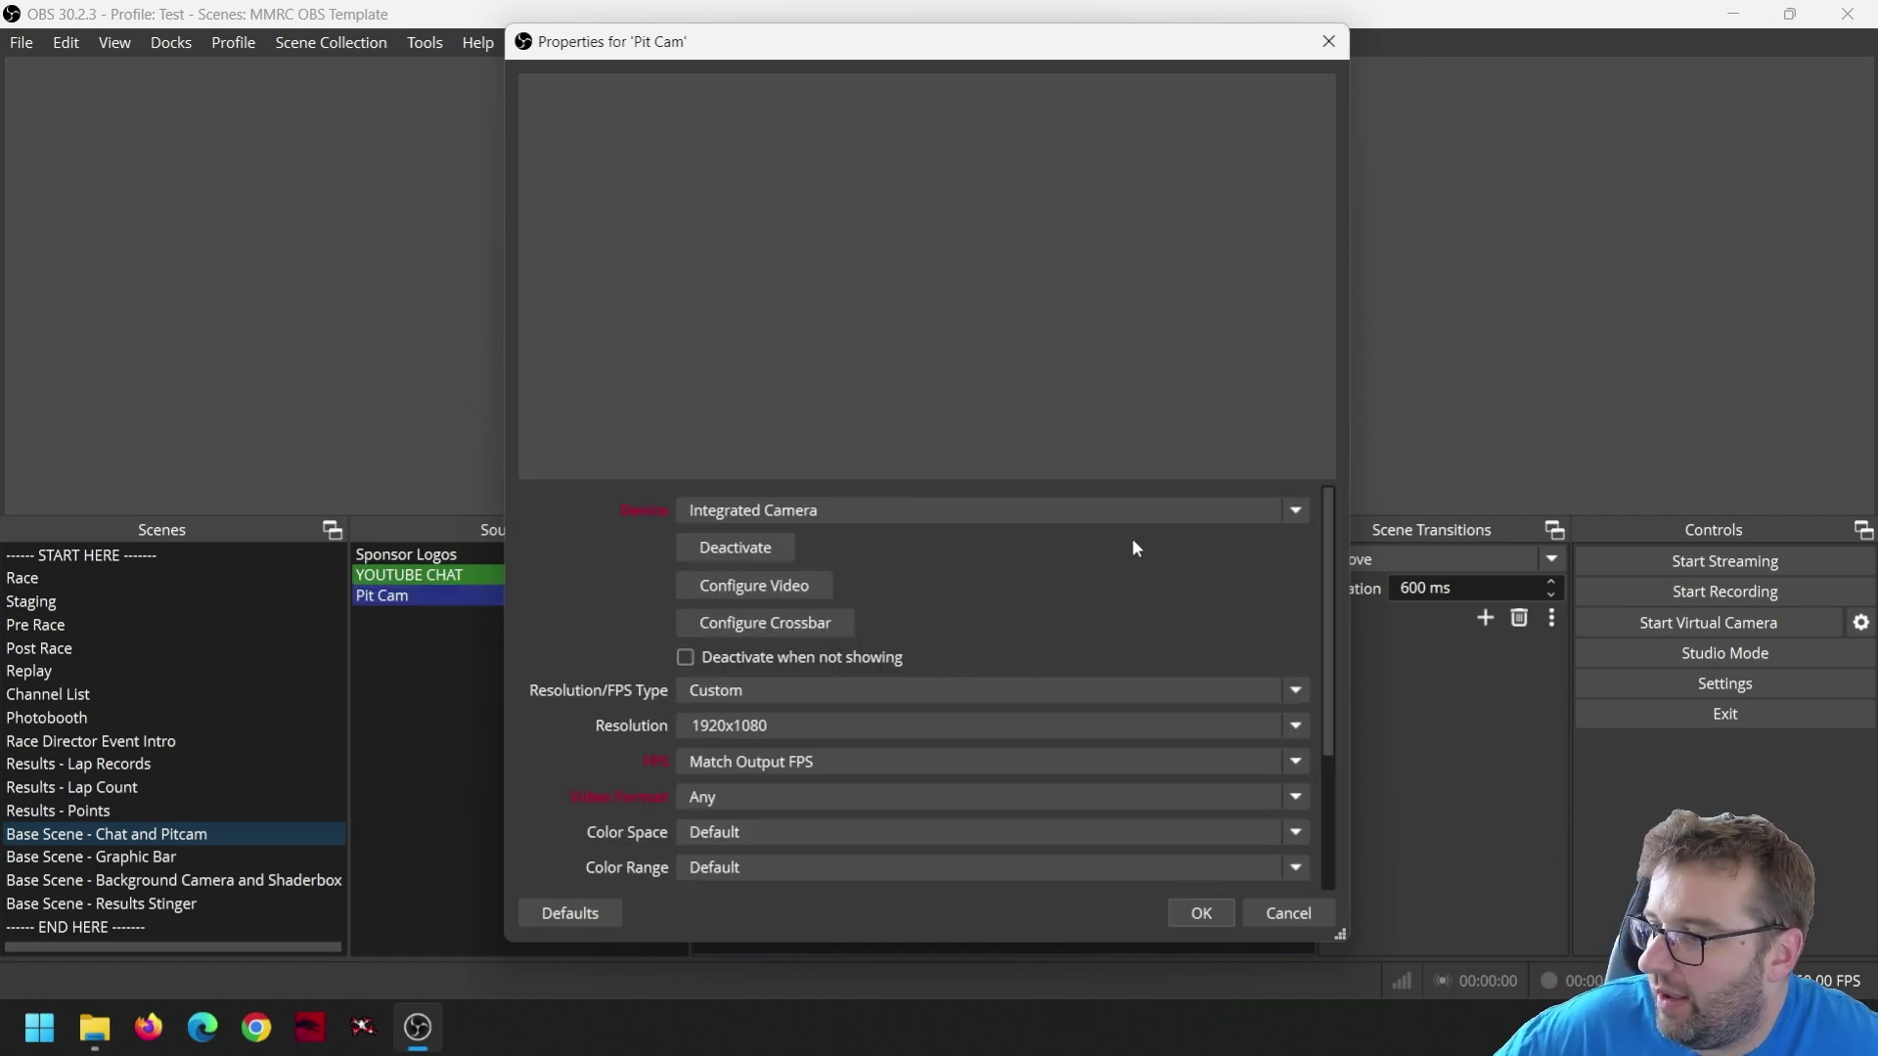
pyautogui.click(1272, 511)
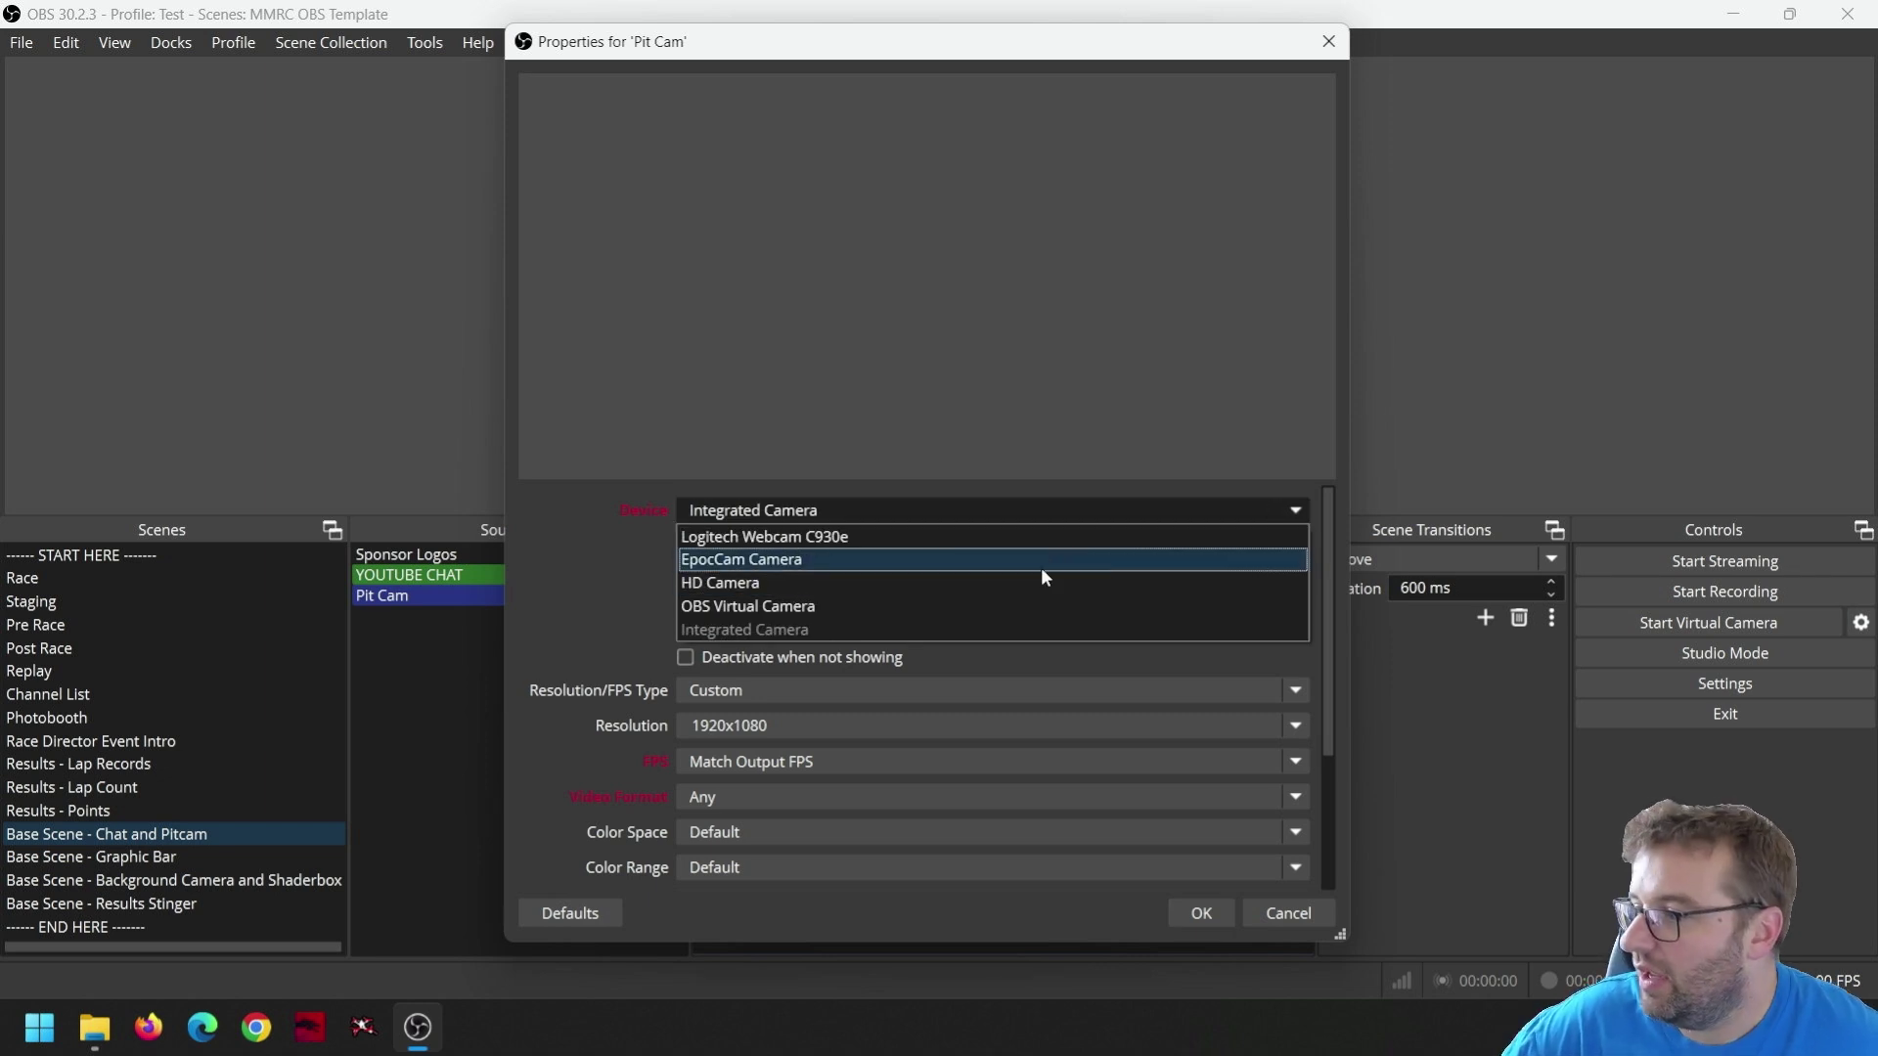
pyautogui.click(992, 584)
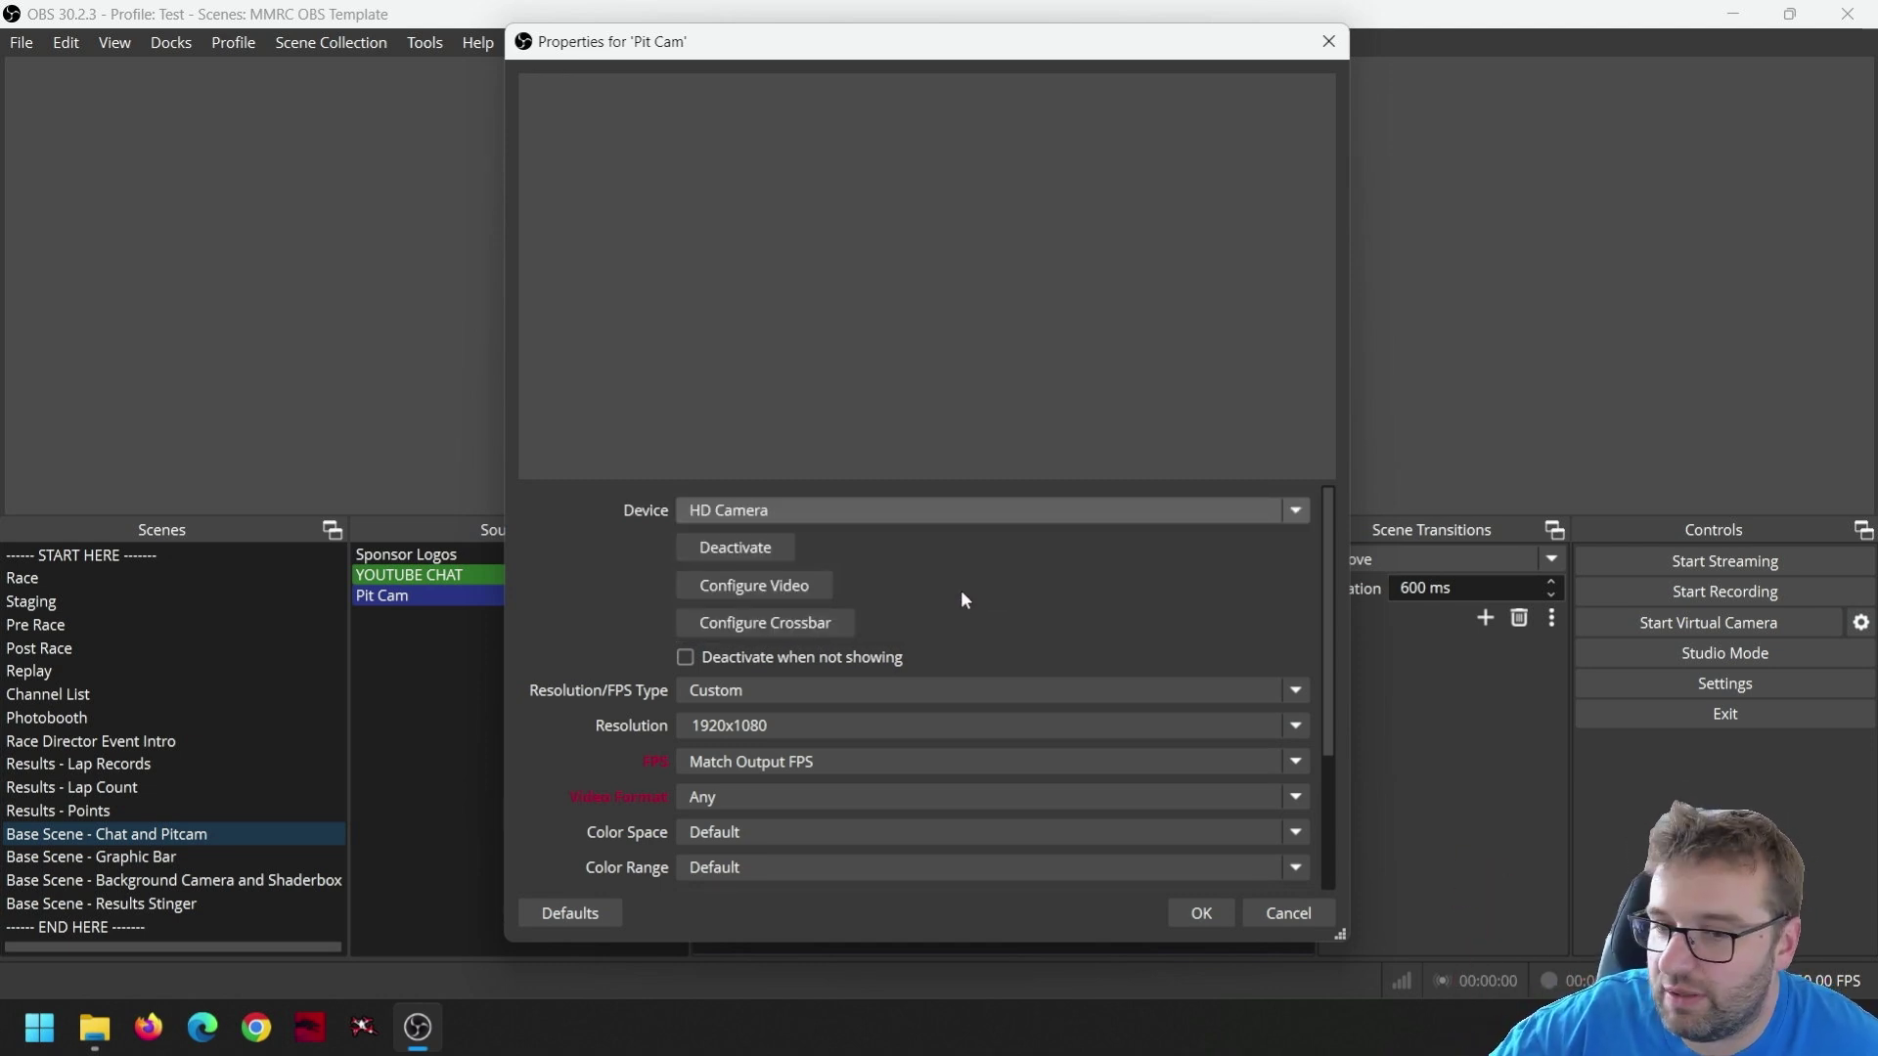
pyautogui.click(1303, 729)
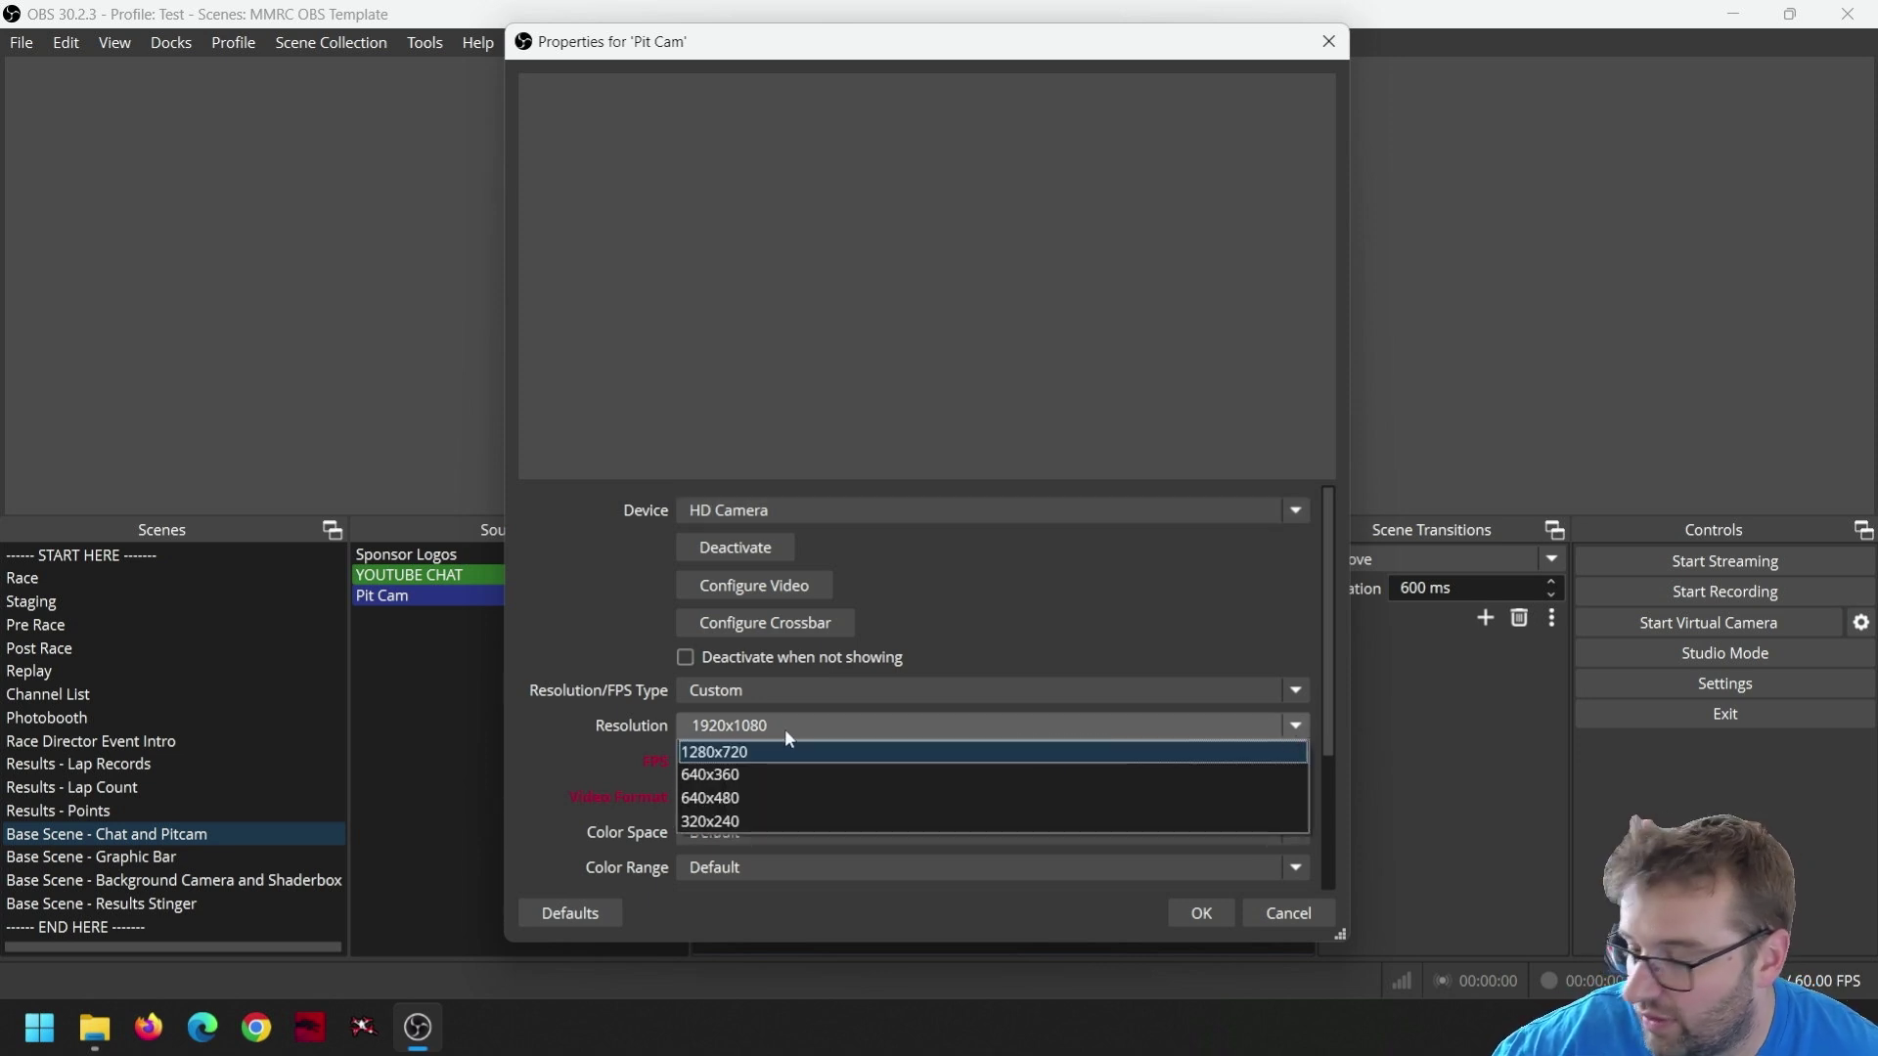
pyautogui.click(771, 750)
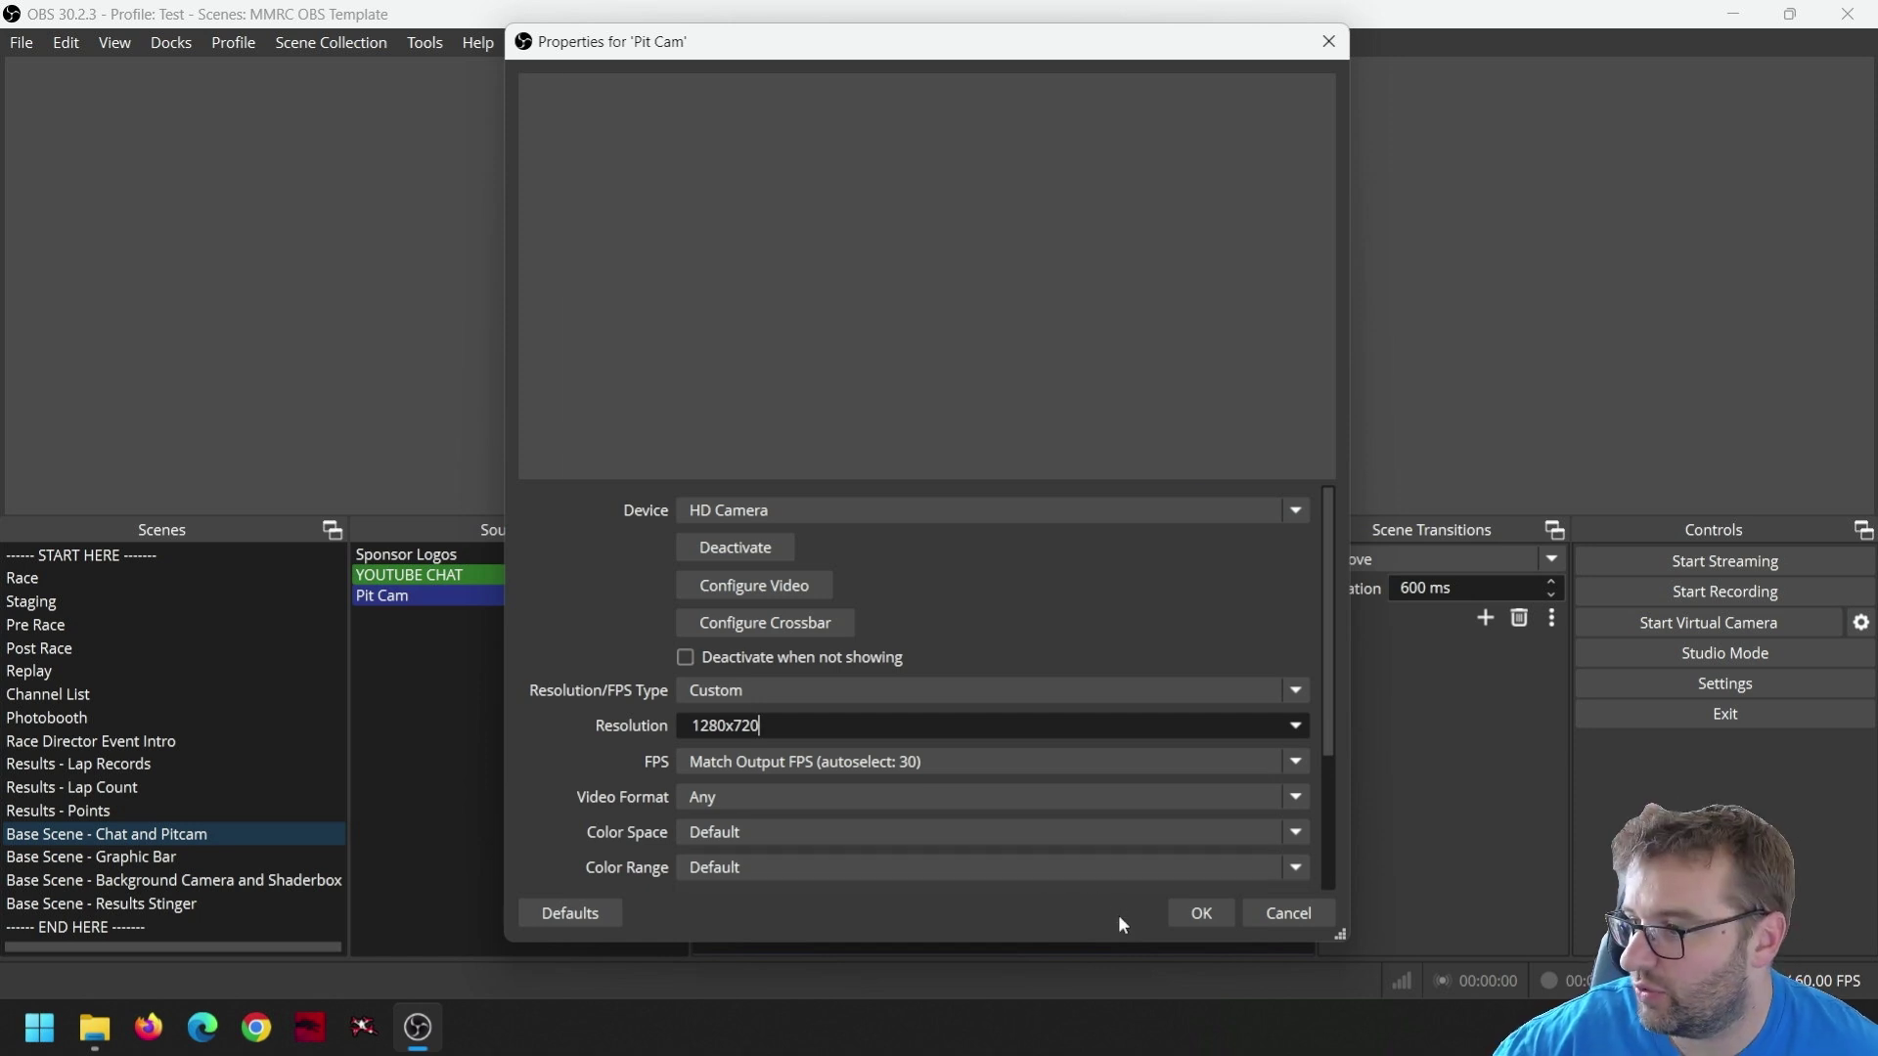
pyautogui.click(1191, 914)
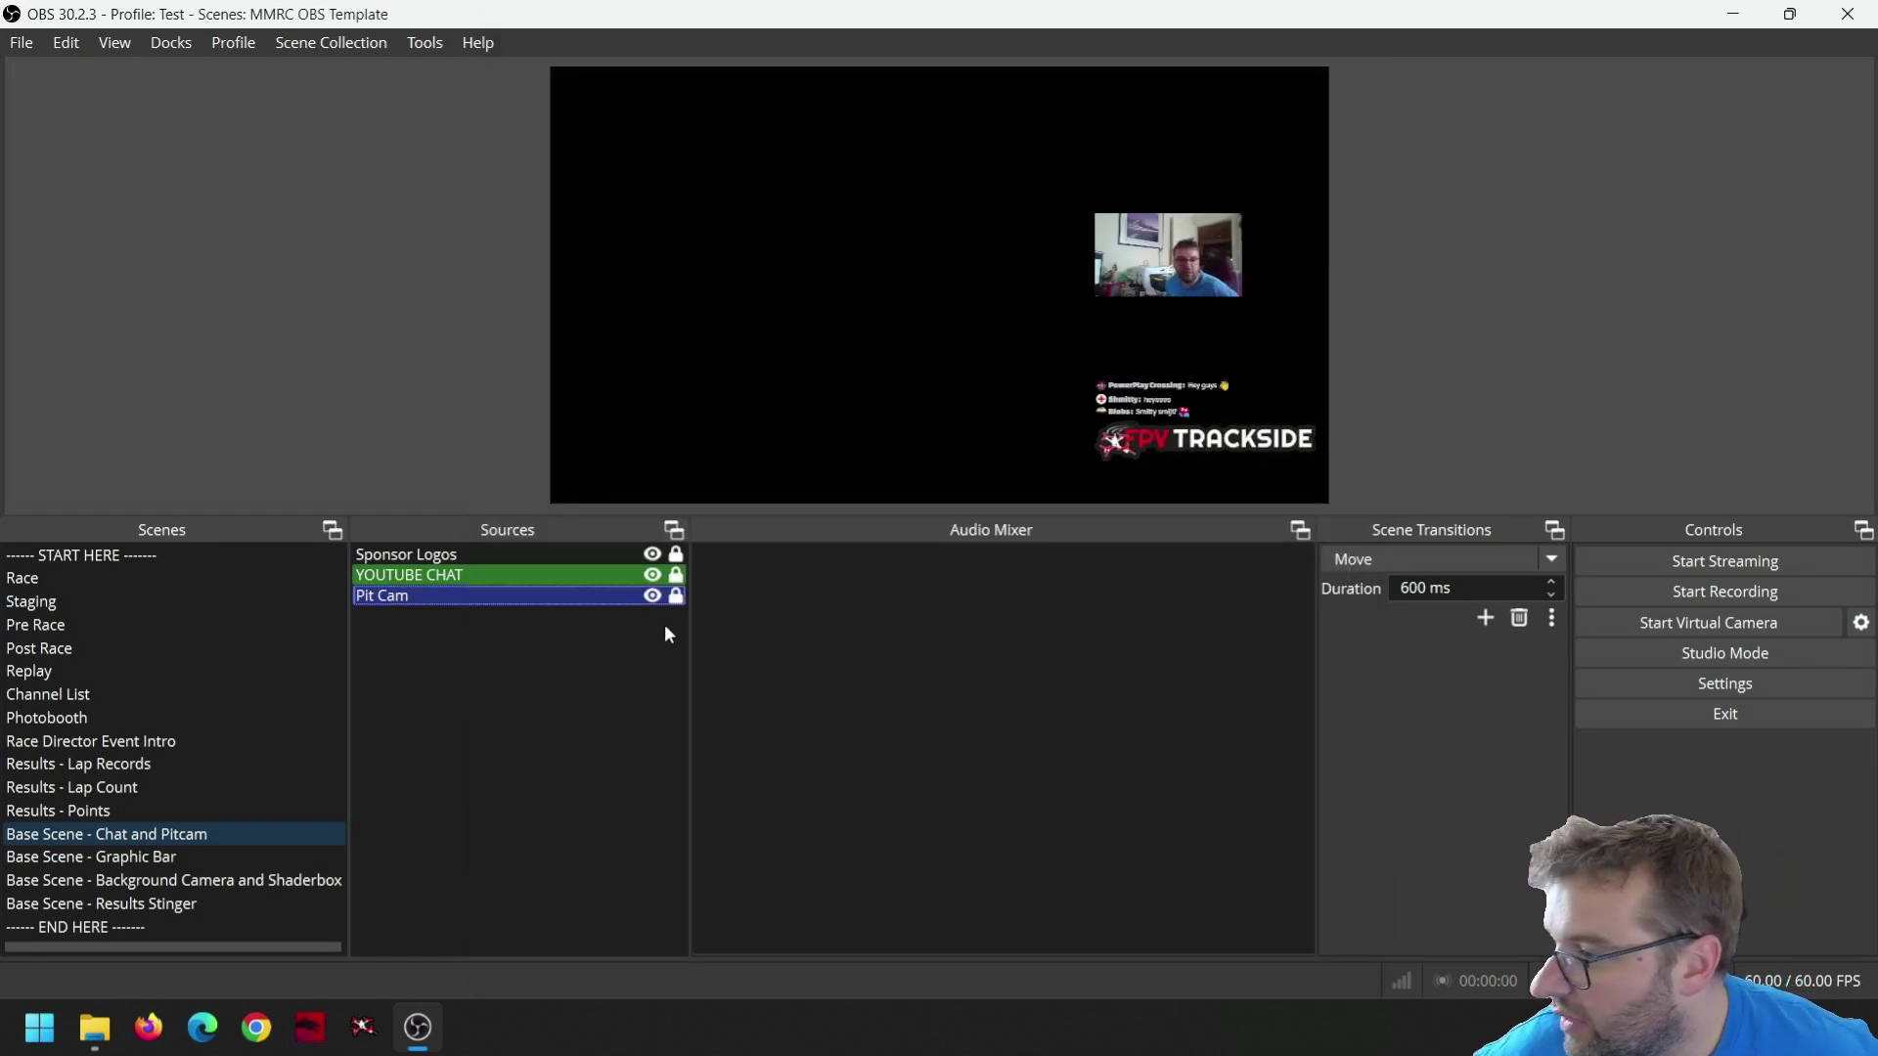
# - Unlock Pit Cam, enlarge it toward the right edge, and lock it again
pyautogui.click(676, 595)
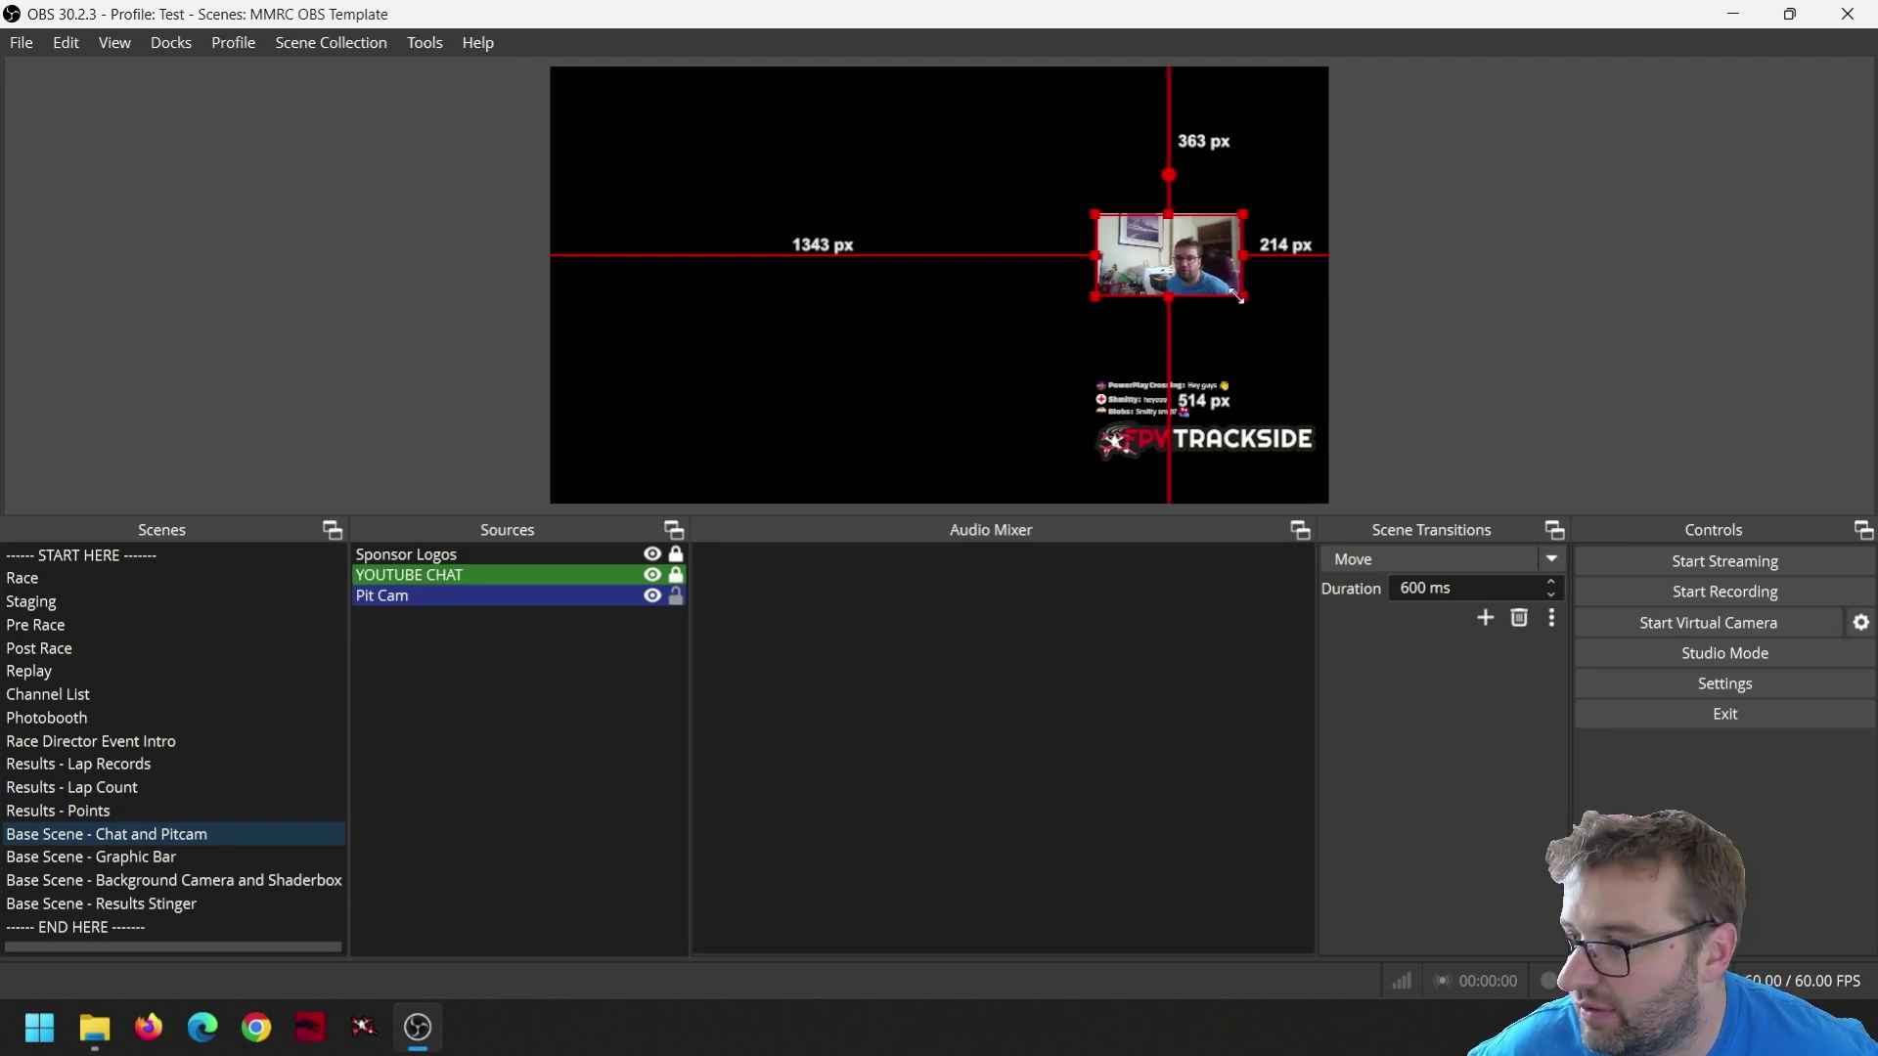
pyautogui.moveTo(1243, 297); pyautogui.dragTo(1313, 300)
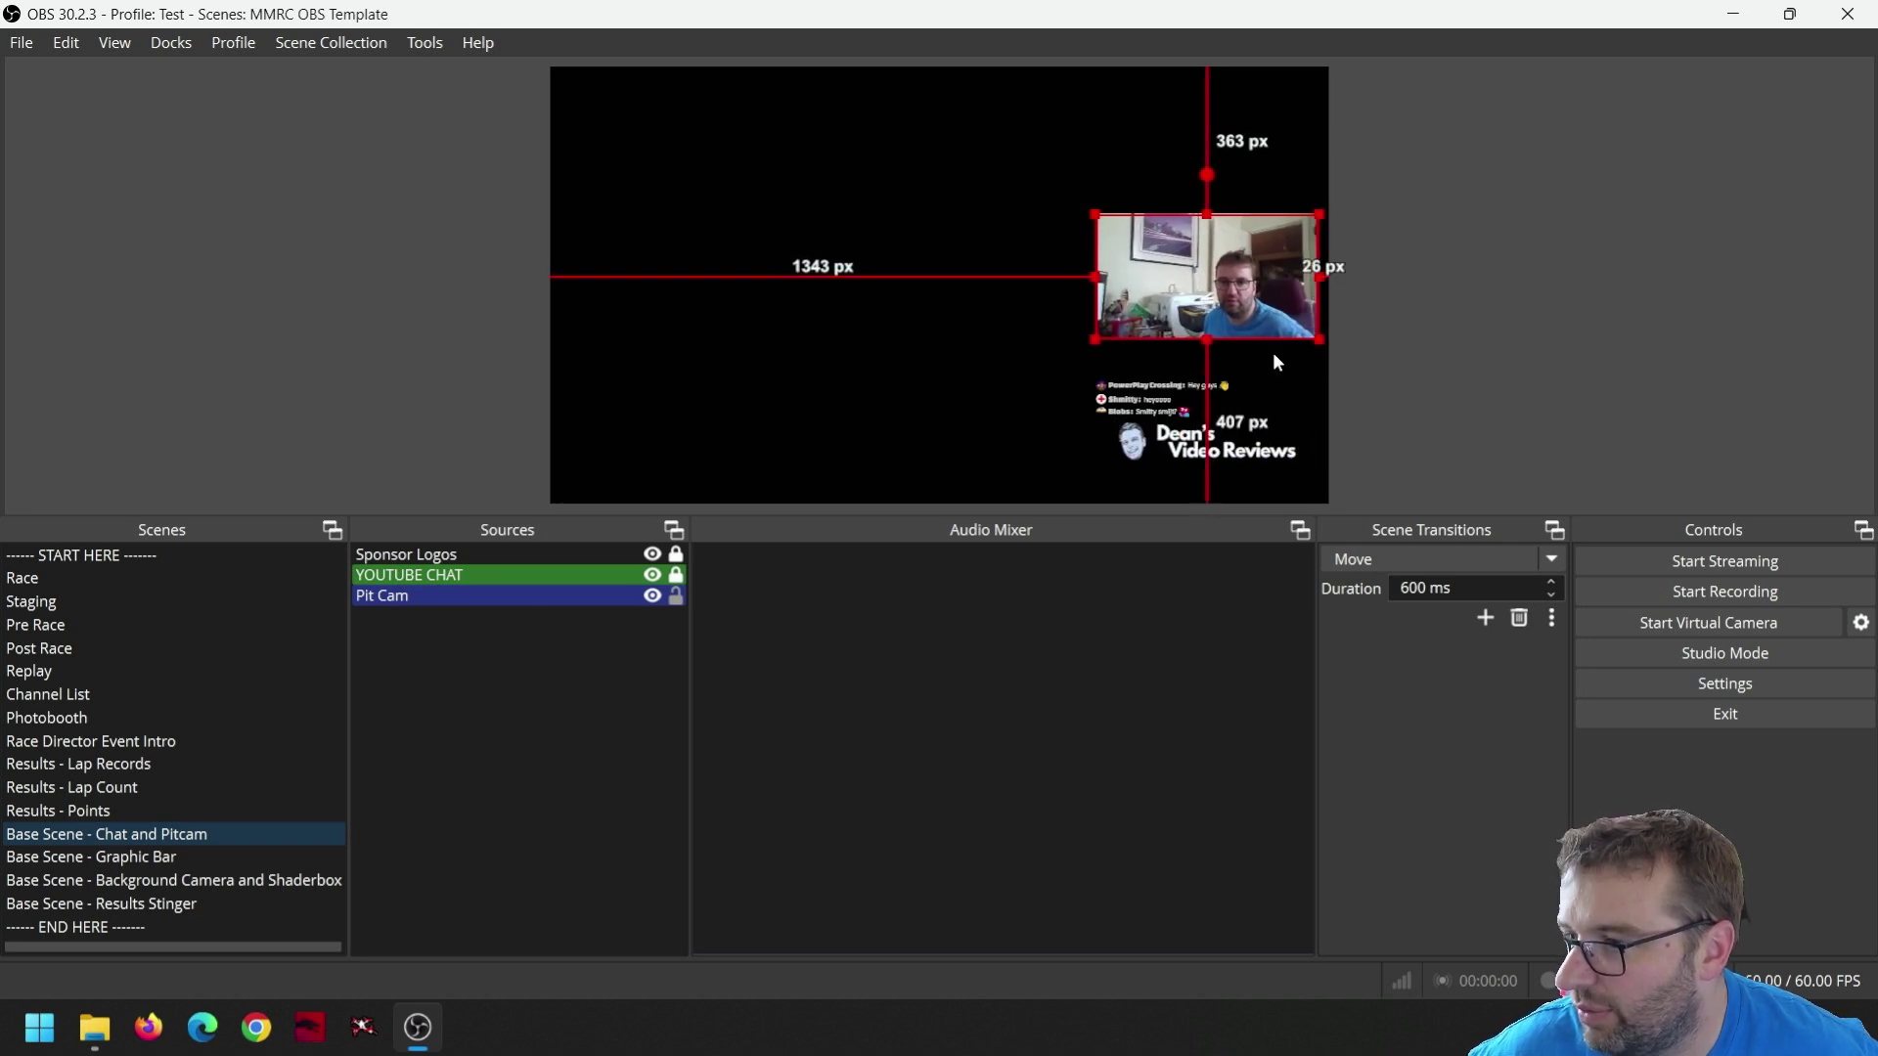
pyautogui.click(679, 593)
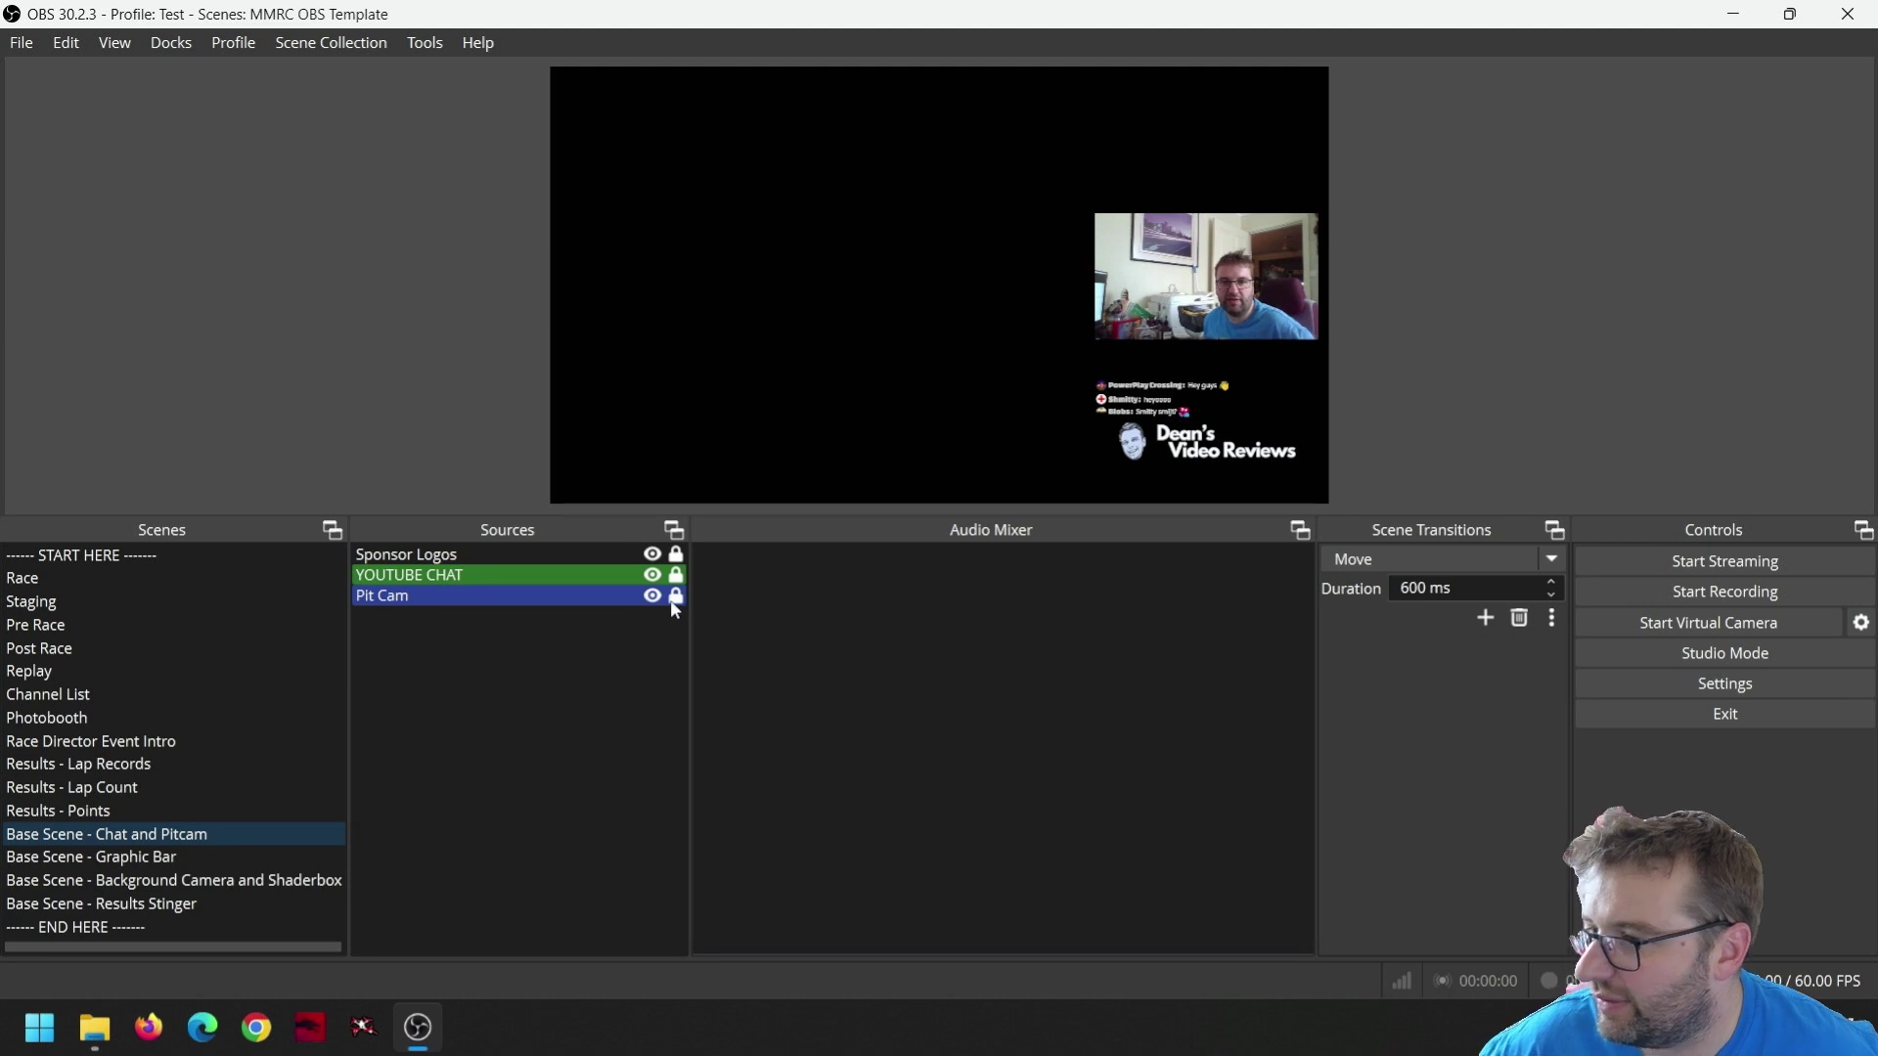
# - In Base Scene - Graphic Bar, set the Logo source image to OBS Graphics\CMRC\CMRC_Logo.png
pyautogui.click(142, 858)
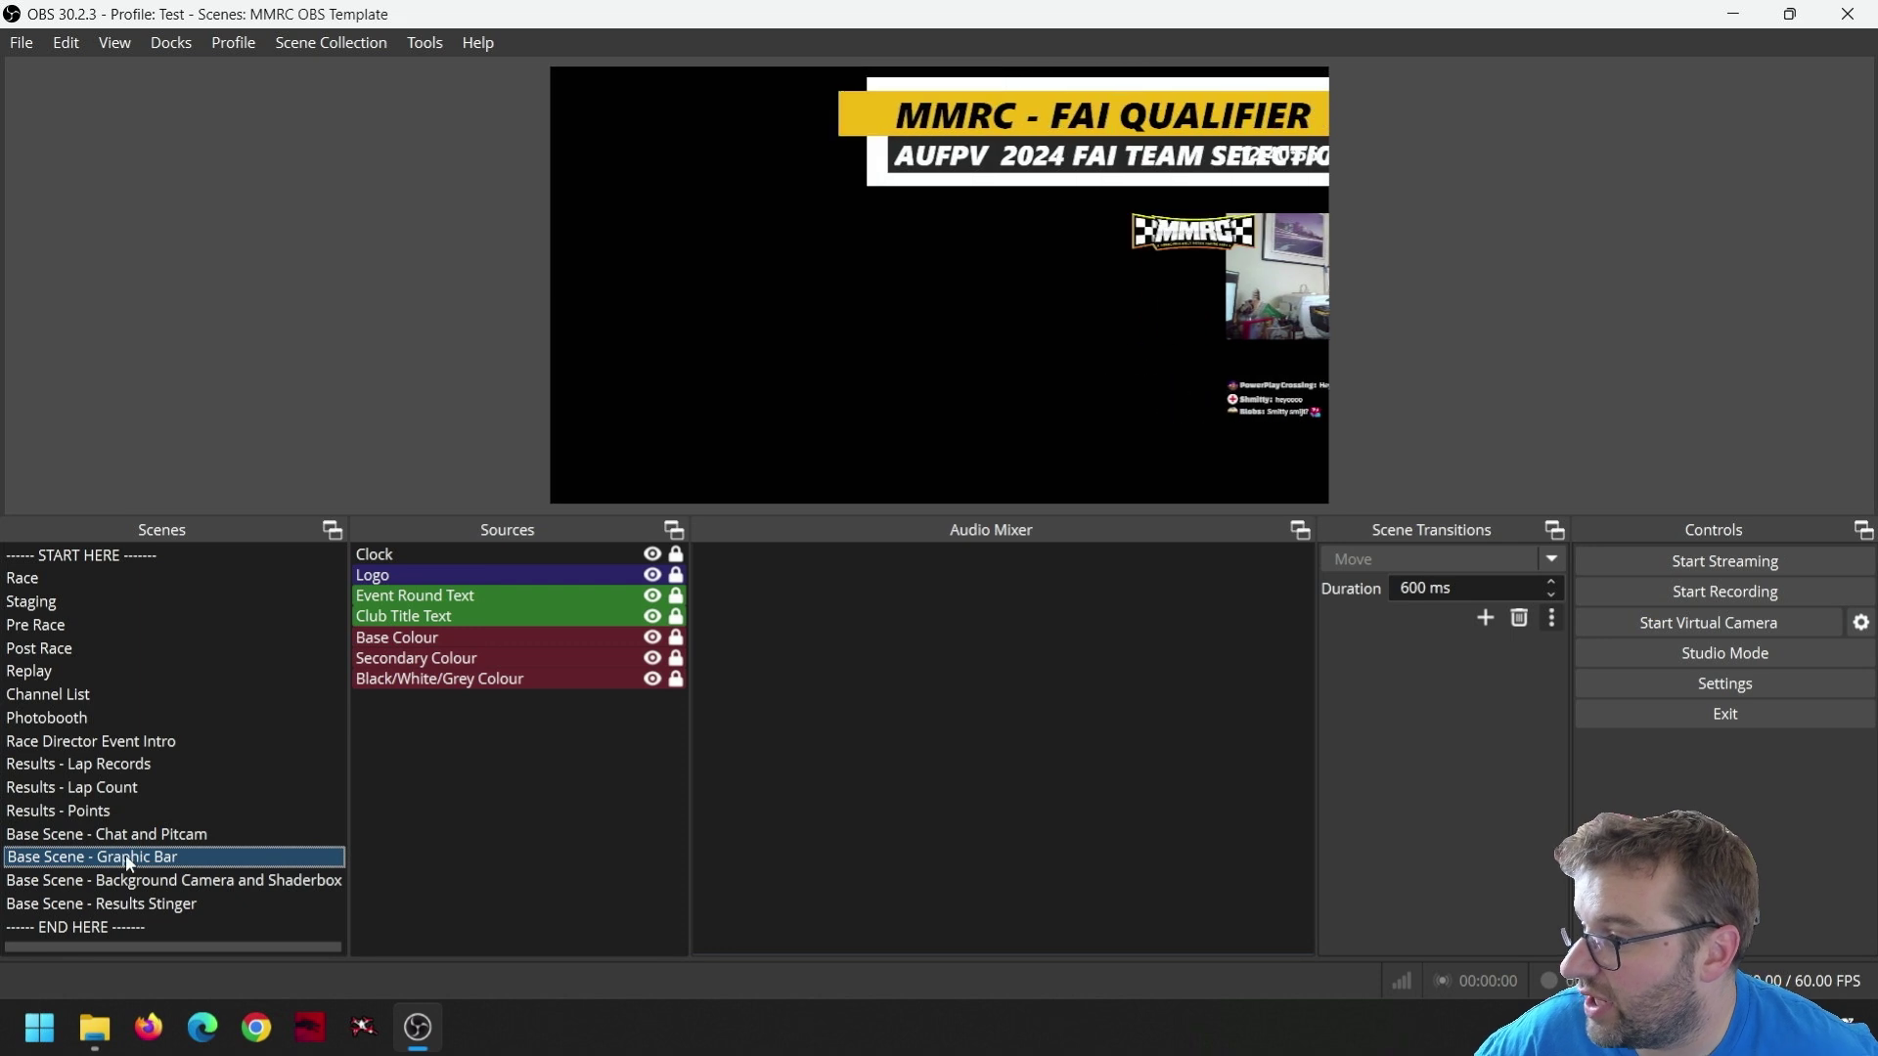
pyautogui.click(489, 581)
pyautogui.doubleClick(489, 581)
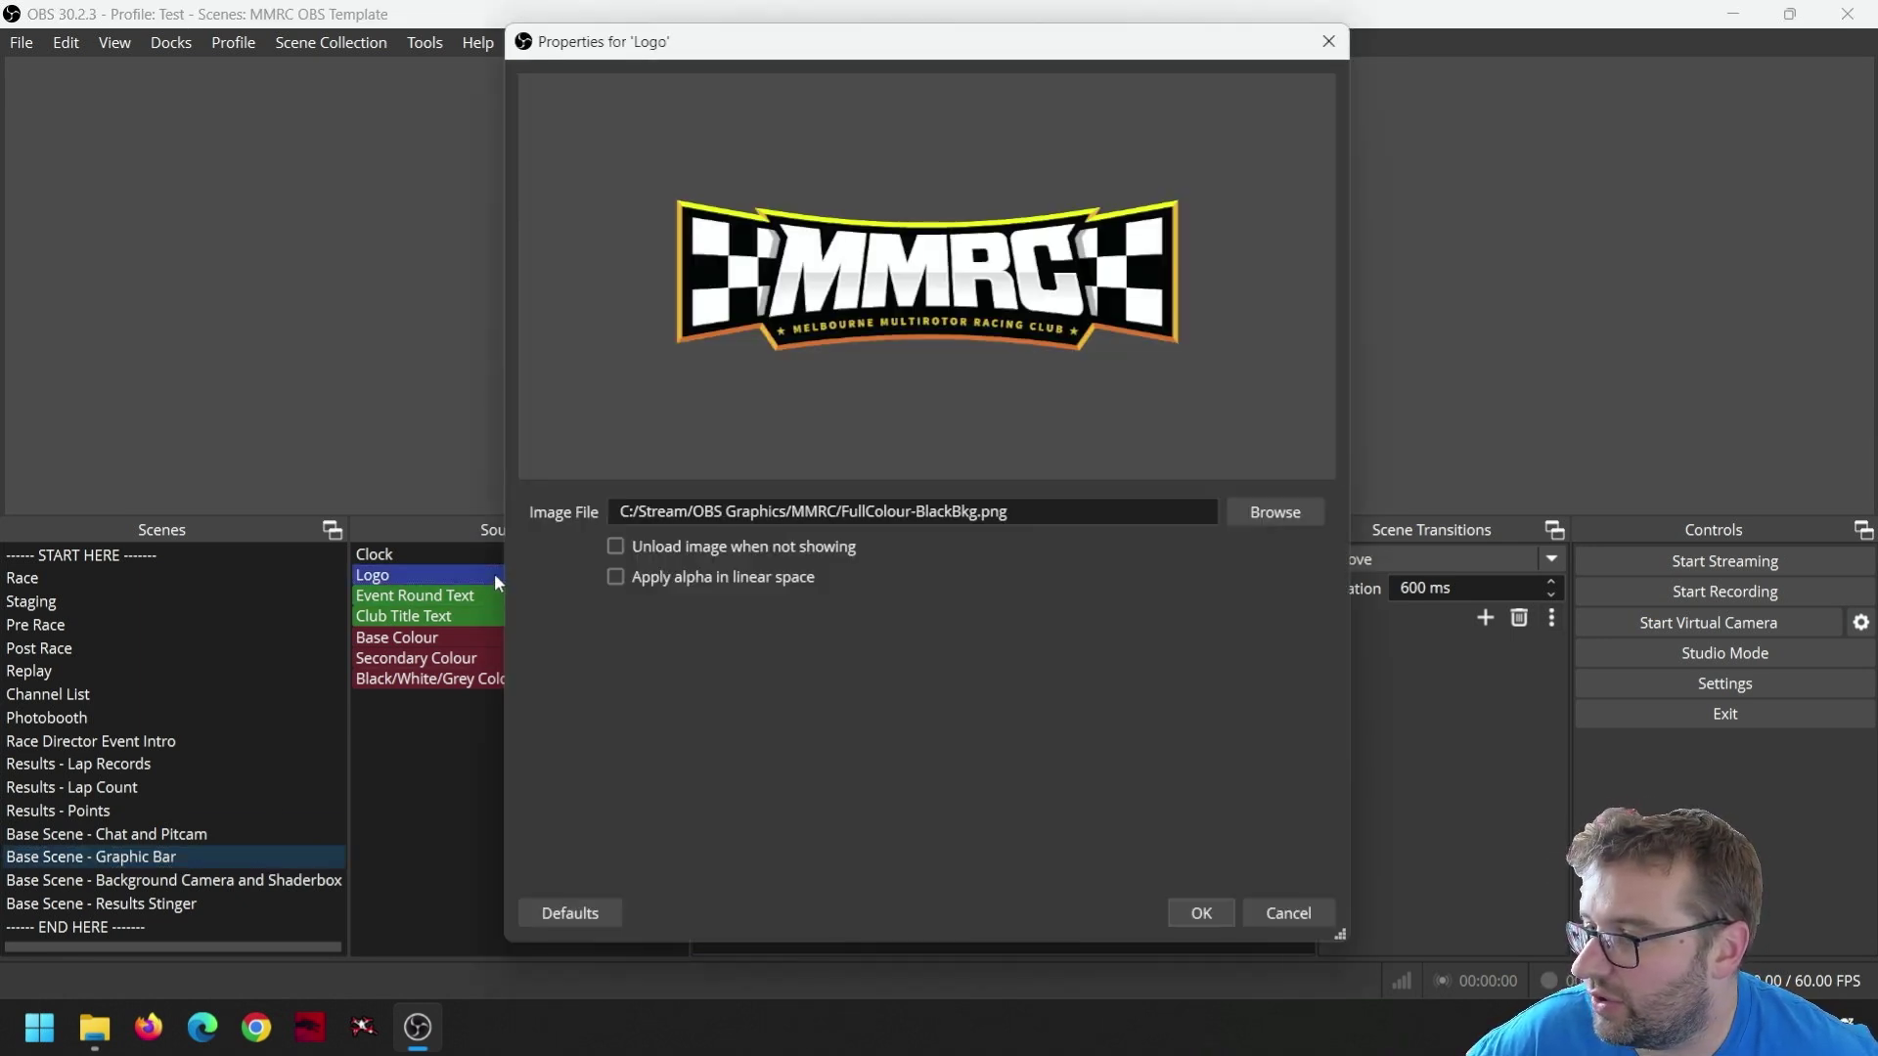
pyautogui.click(1247, 508)
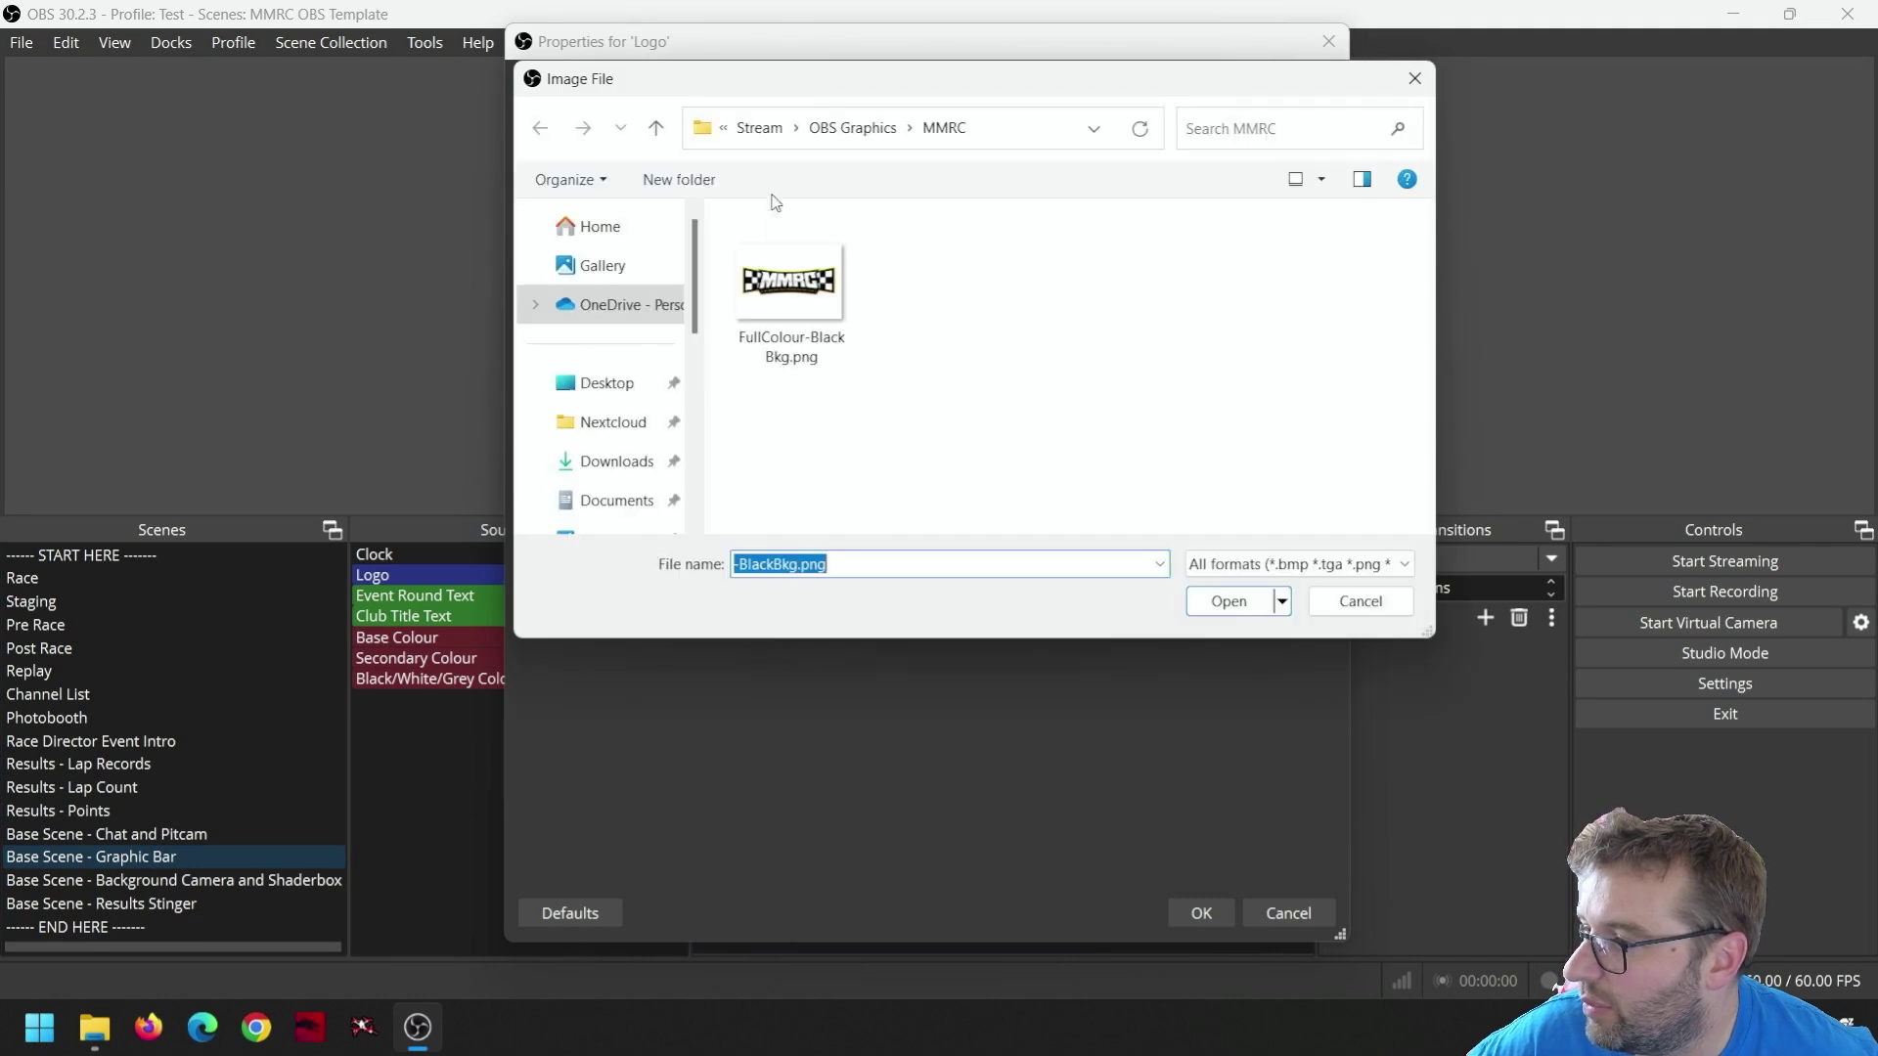
pyautogui.click(874, 130)
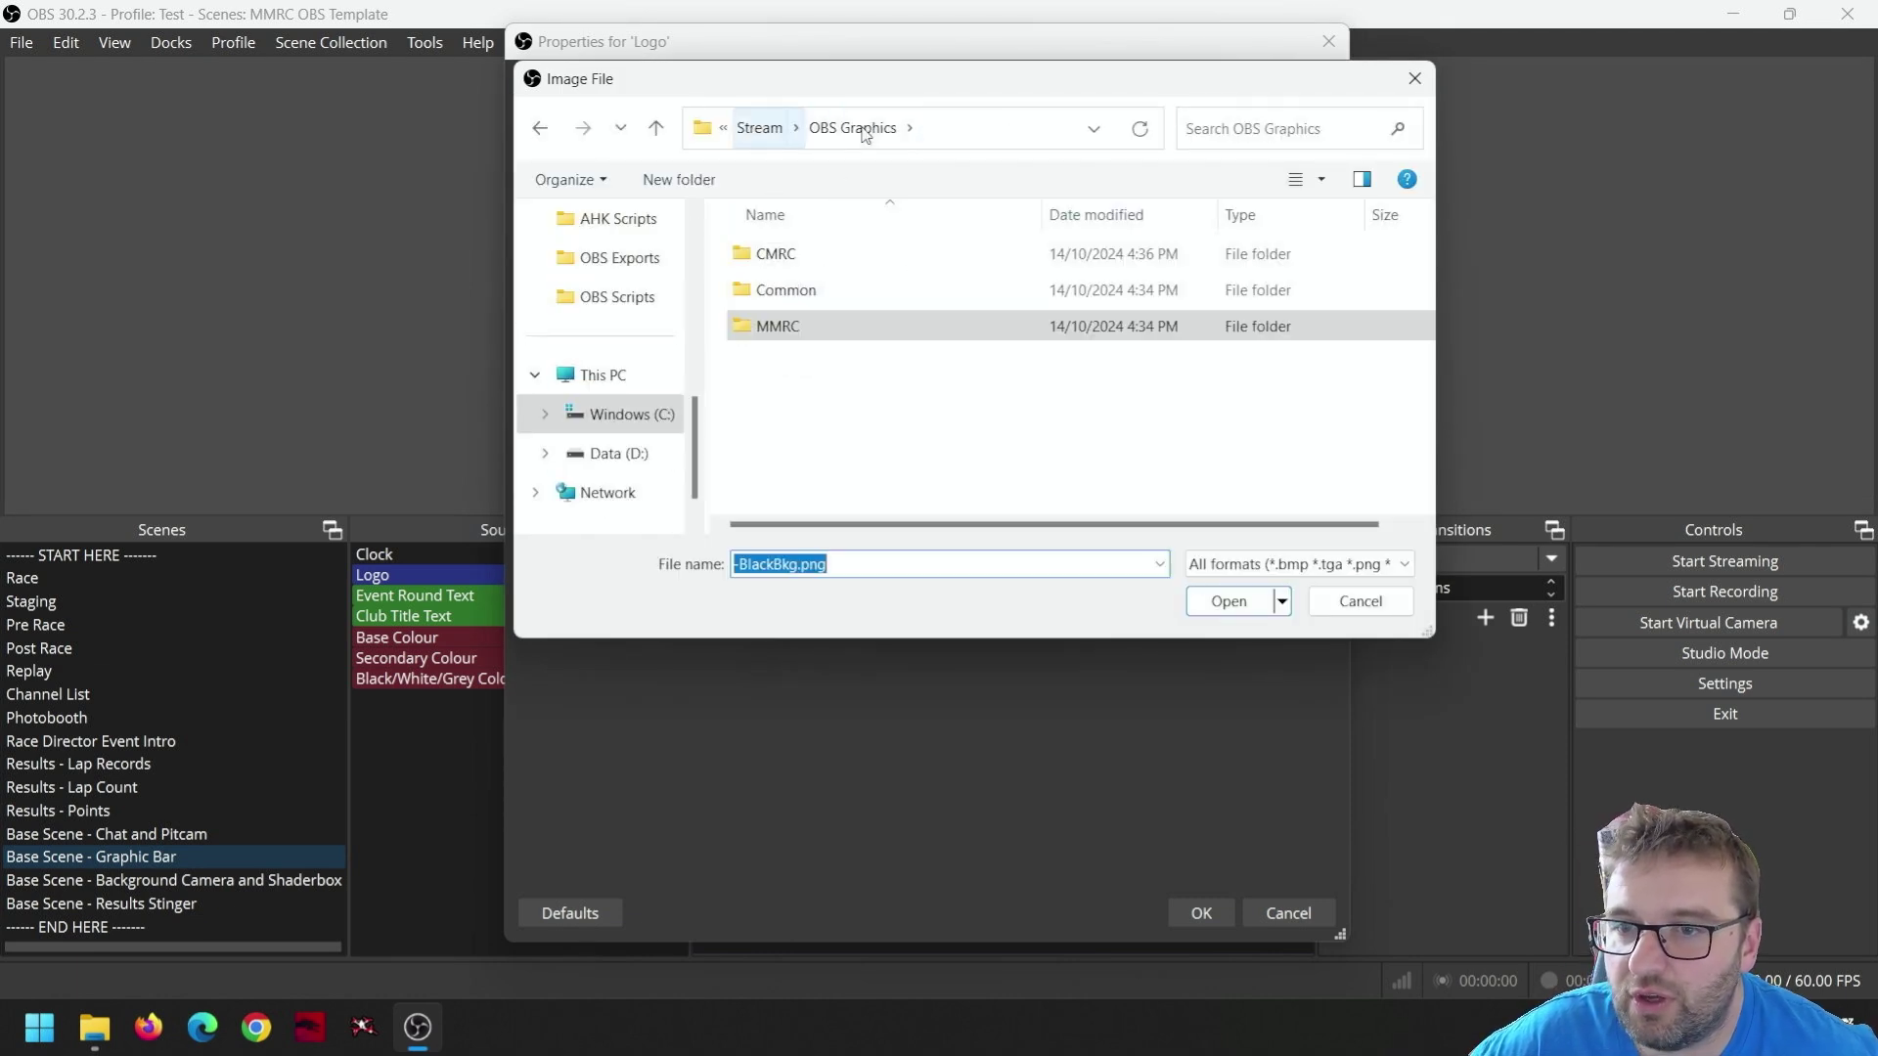
pyautogui.doubleClick(783, 266)
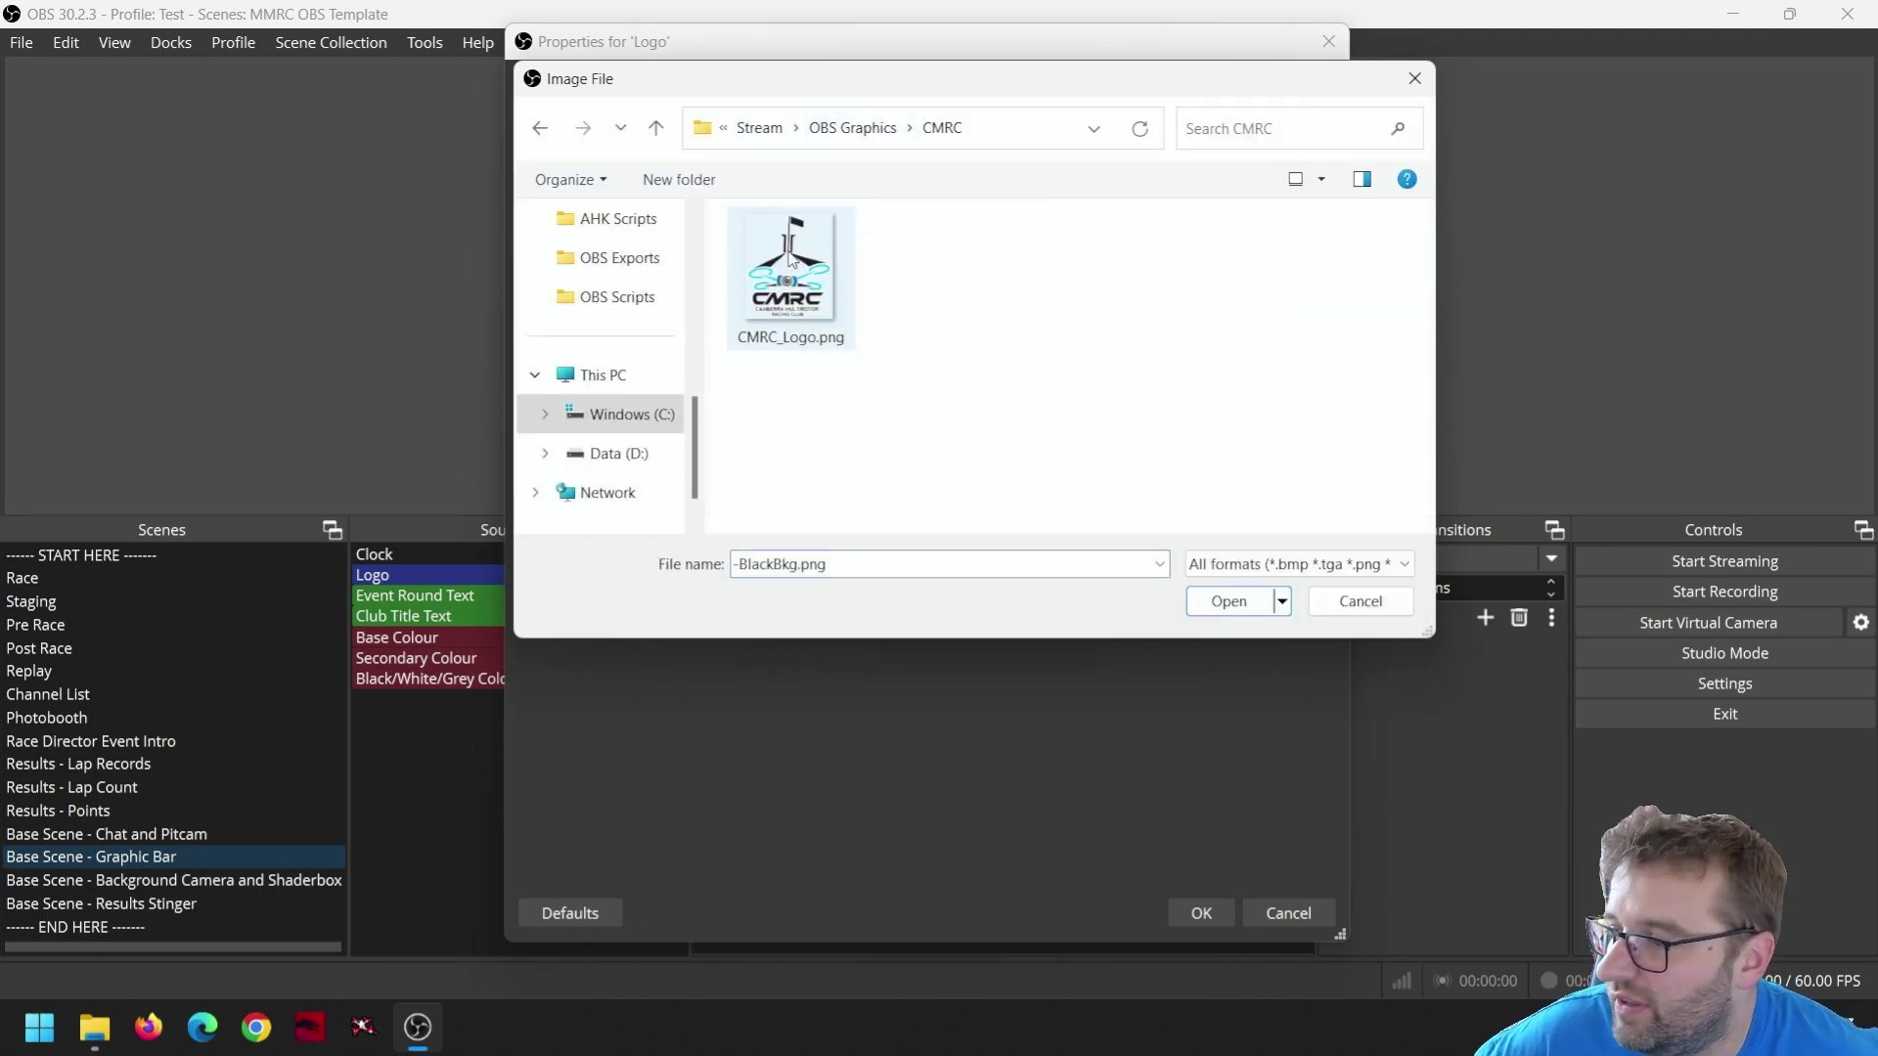
pyautogui.doubleClick(797, 262)
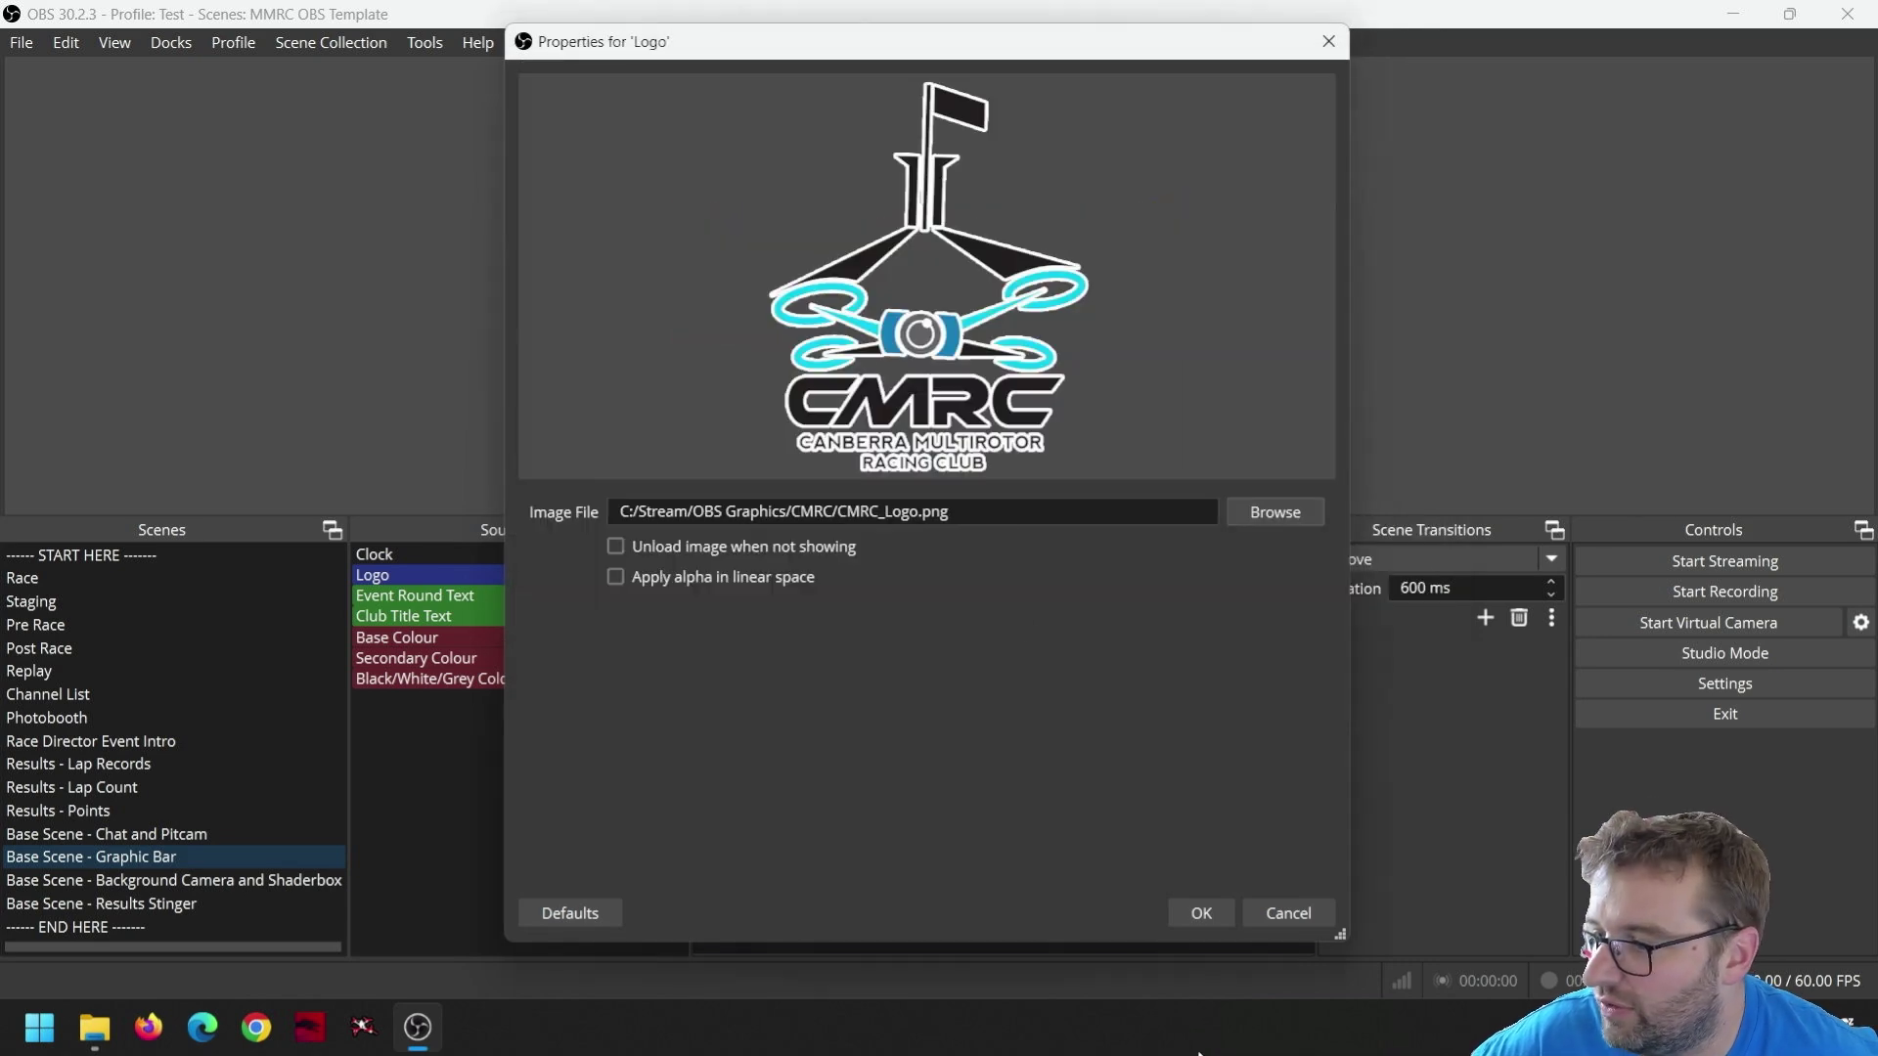
pyautogui.click(1199, 910)
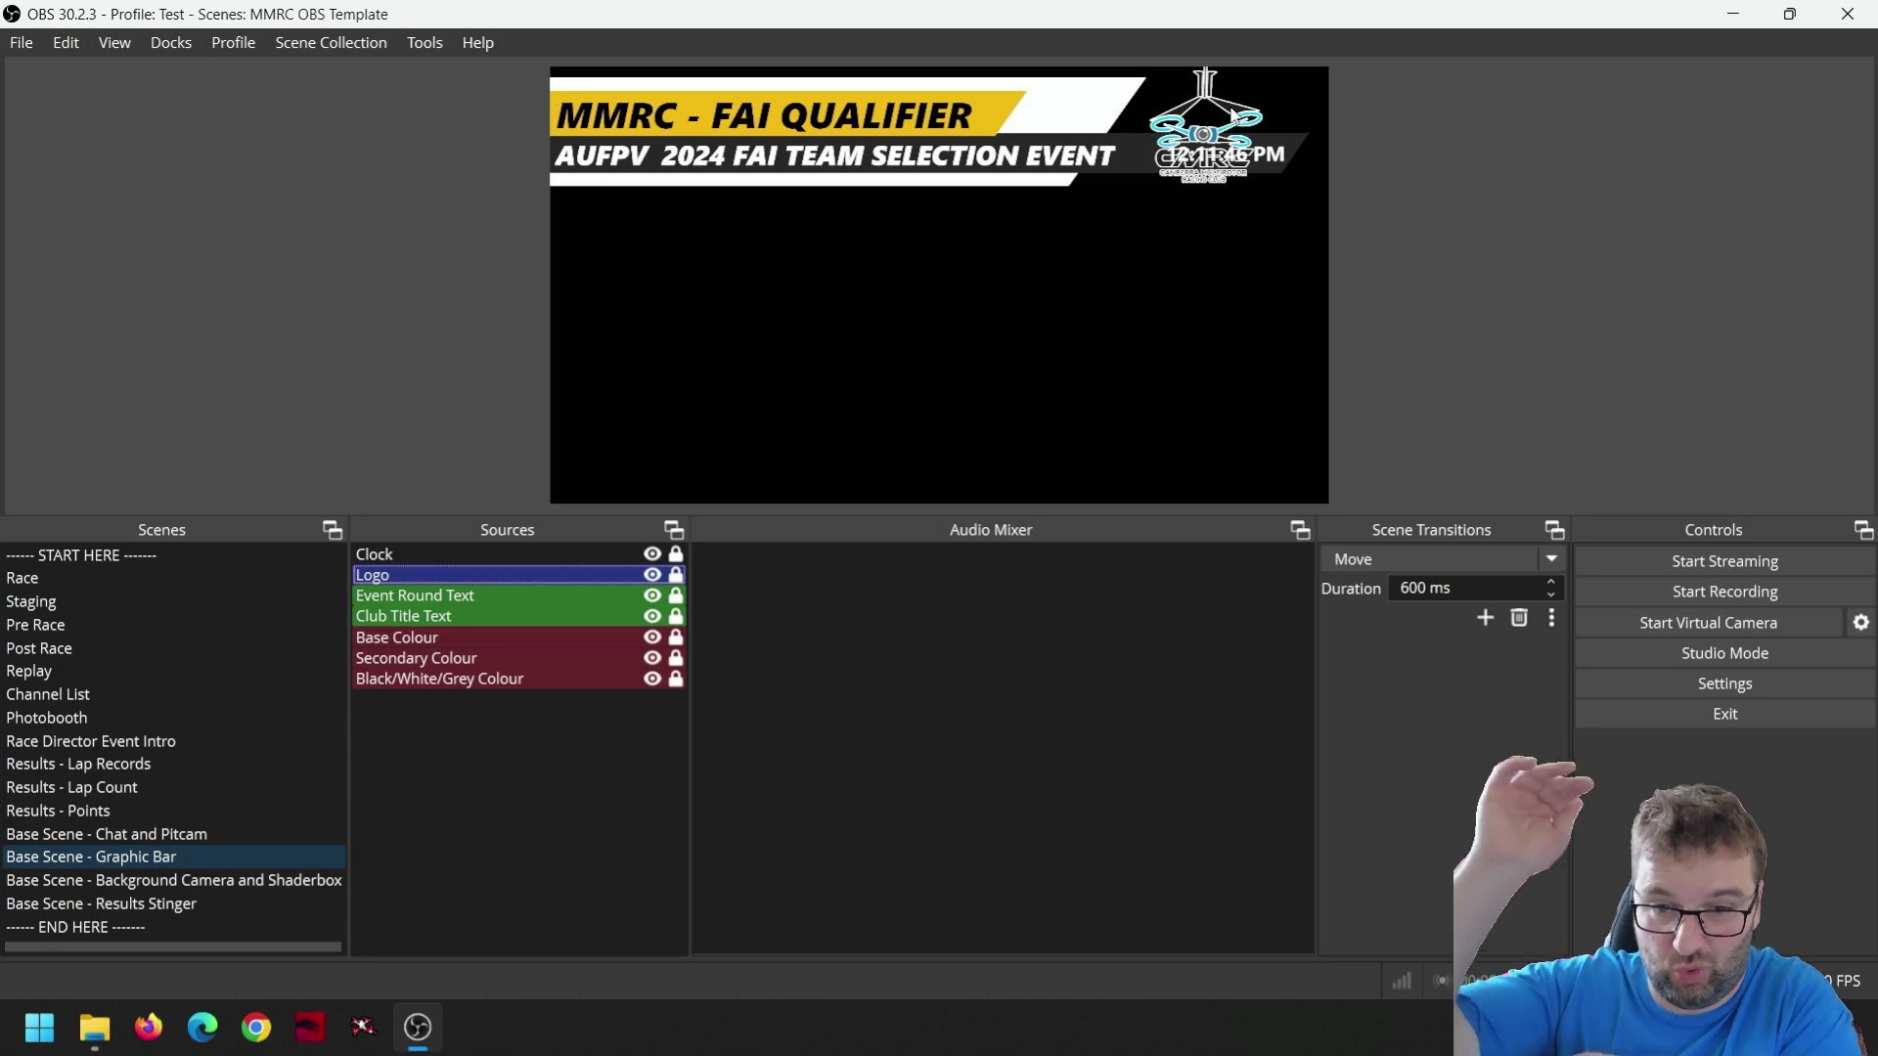
# - Unlock the Logo source, nudge it down one step with the arrow key, and relock it
pyautogui.click(675, 575)
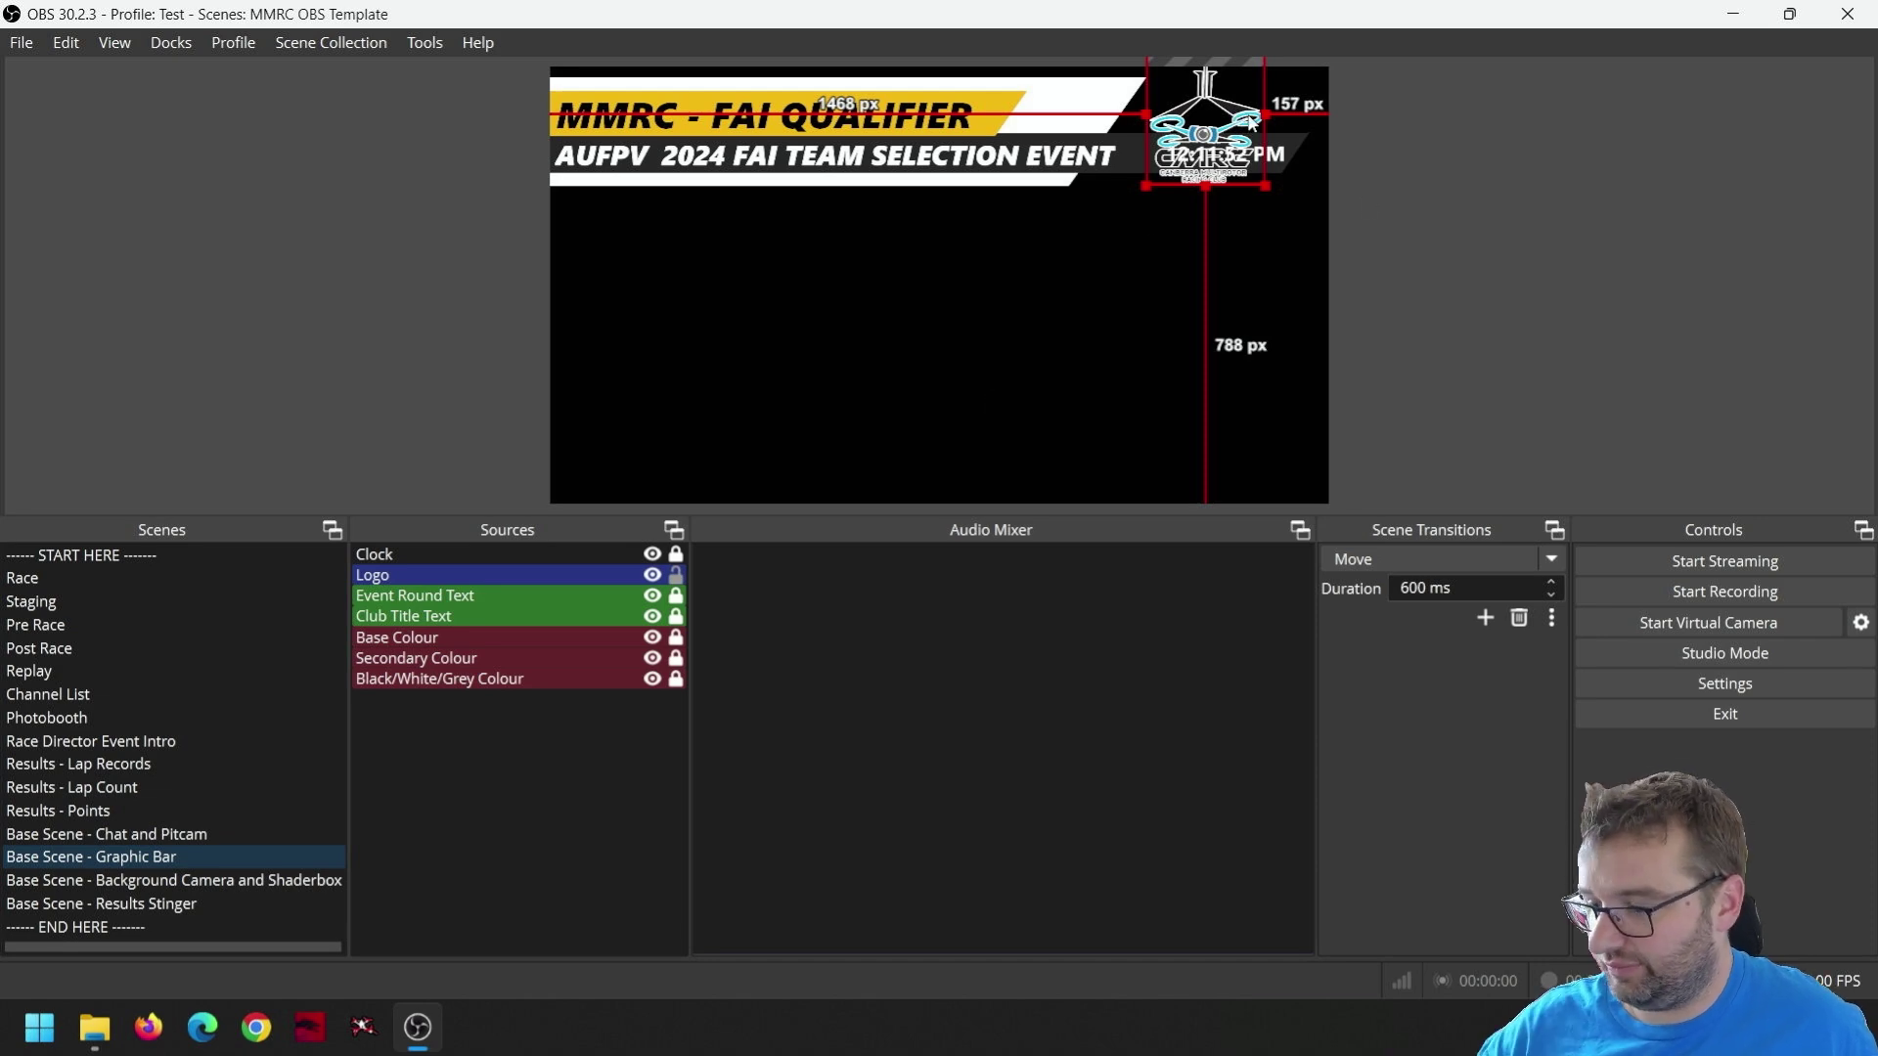
pyautogui.press('Down')
pyautogui.press('Down')
pyautogui.press('Down')
pyautogui.press('Down')
pyautogui.press('Down')
pyautogui.press('Down')
pyautogui.press('Down')
pyautogui.press('Down')
pyautogui.press('Down')
pyautogui.press('Down')
pyautogui.press('Down')
pyautogui.press('Down')
pyautogui.press('Down')
pyautogui.press('Down')
pyautogui.press('Down')
pyautogui.press('Down')
pyautogui.press('Down')
pyautogui.press('Down')
pyautogui.press('Down')
pyautogui.press('Down')
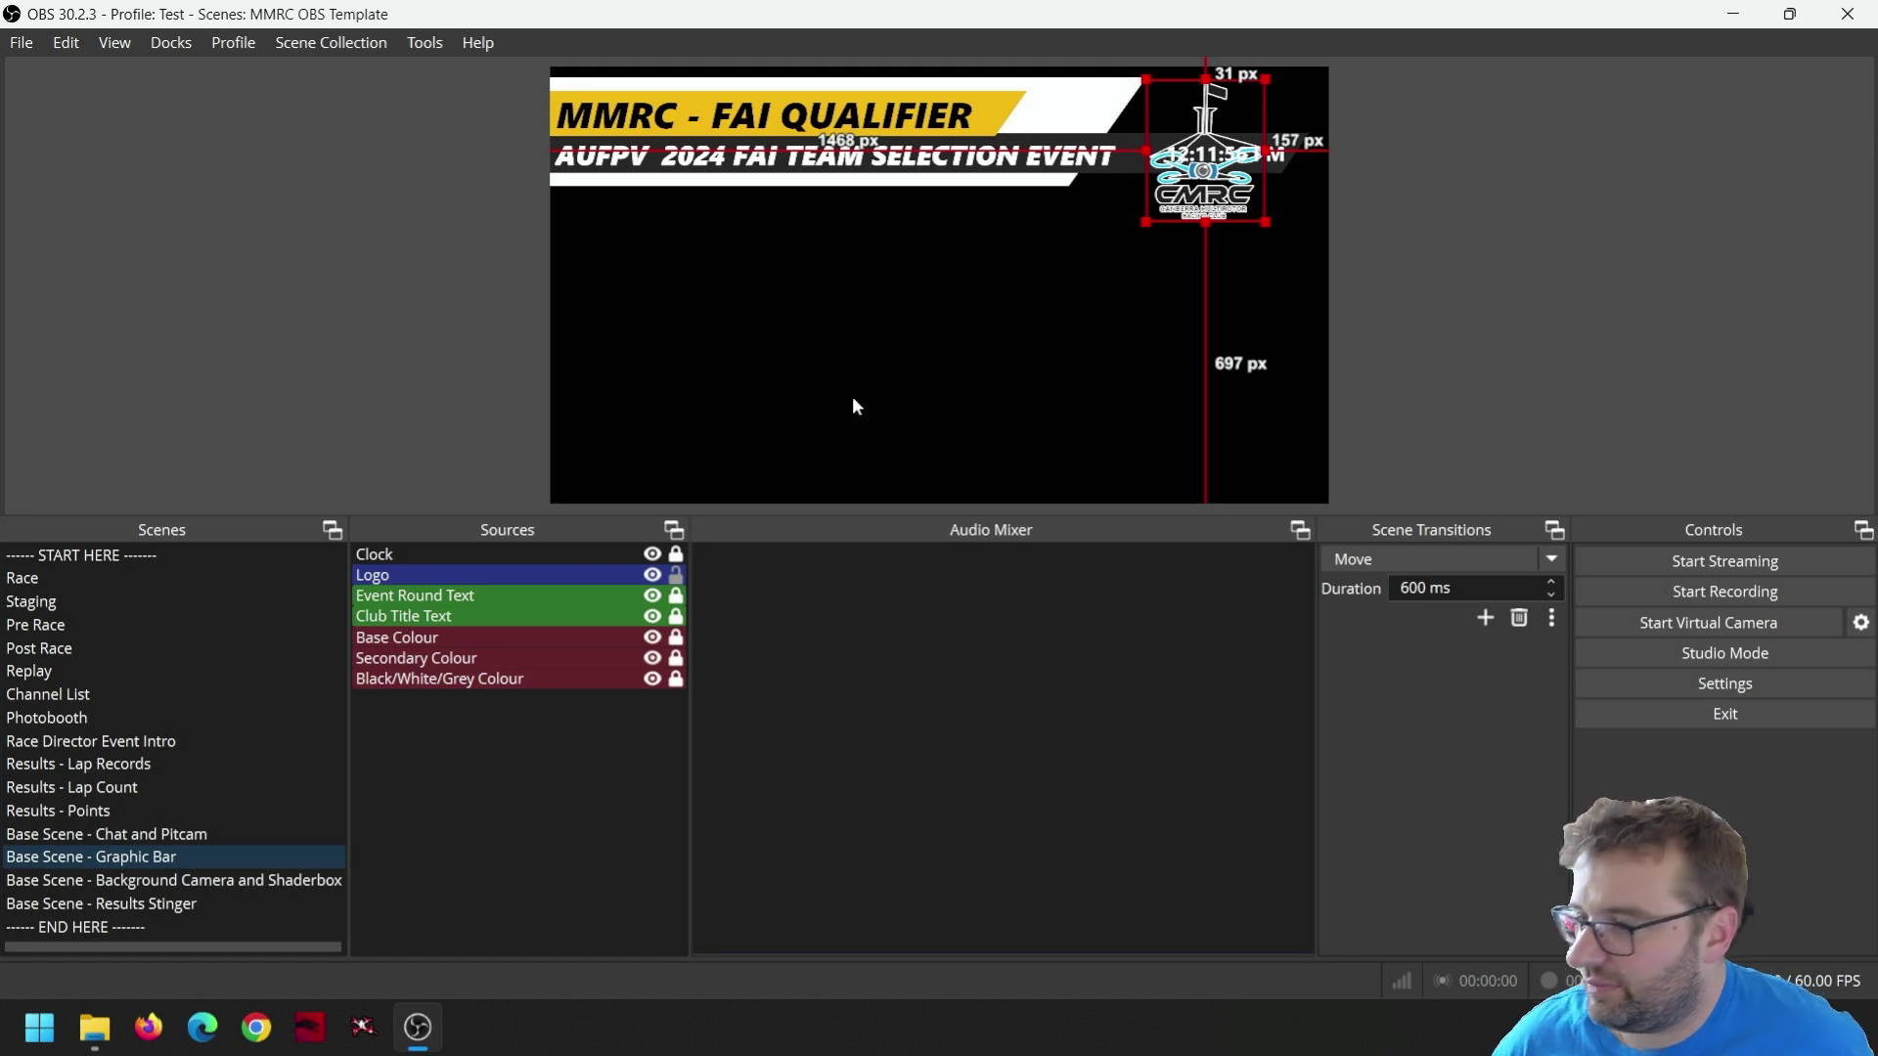
pyautogui.click(676, 576)
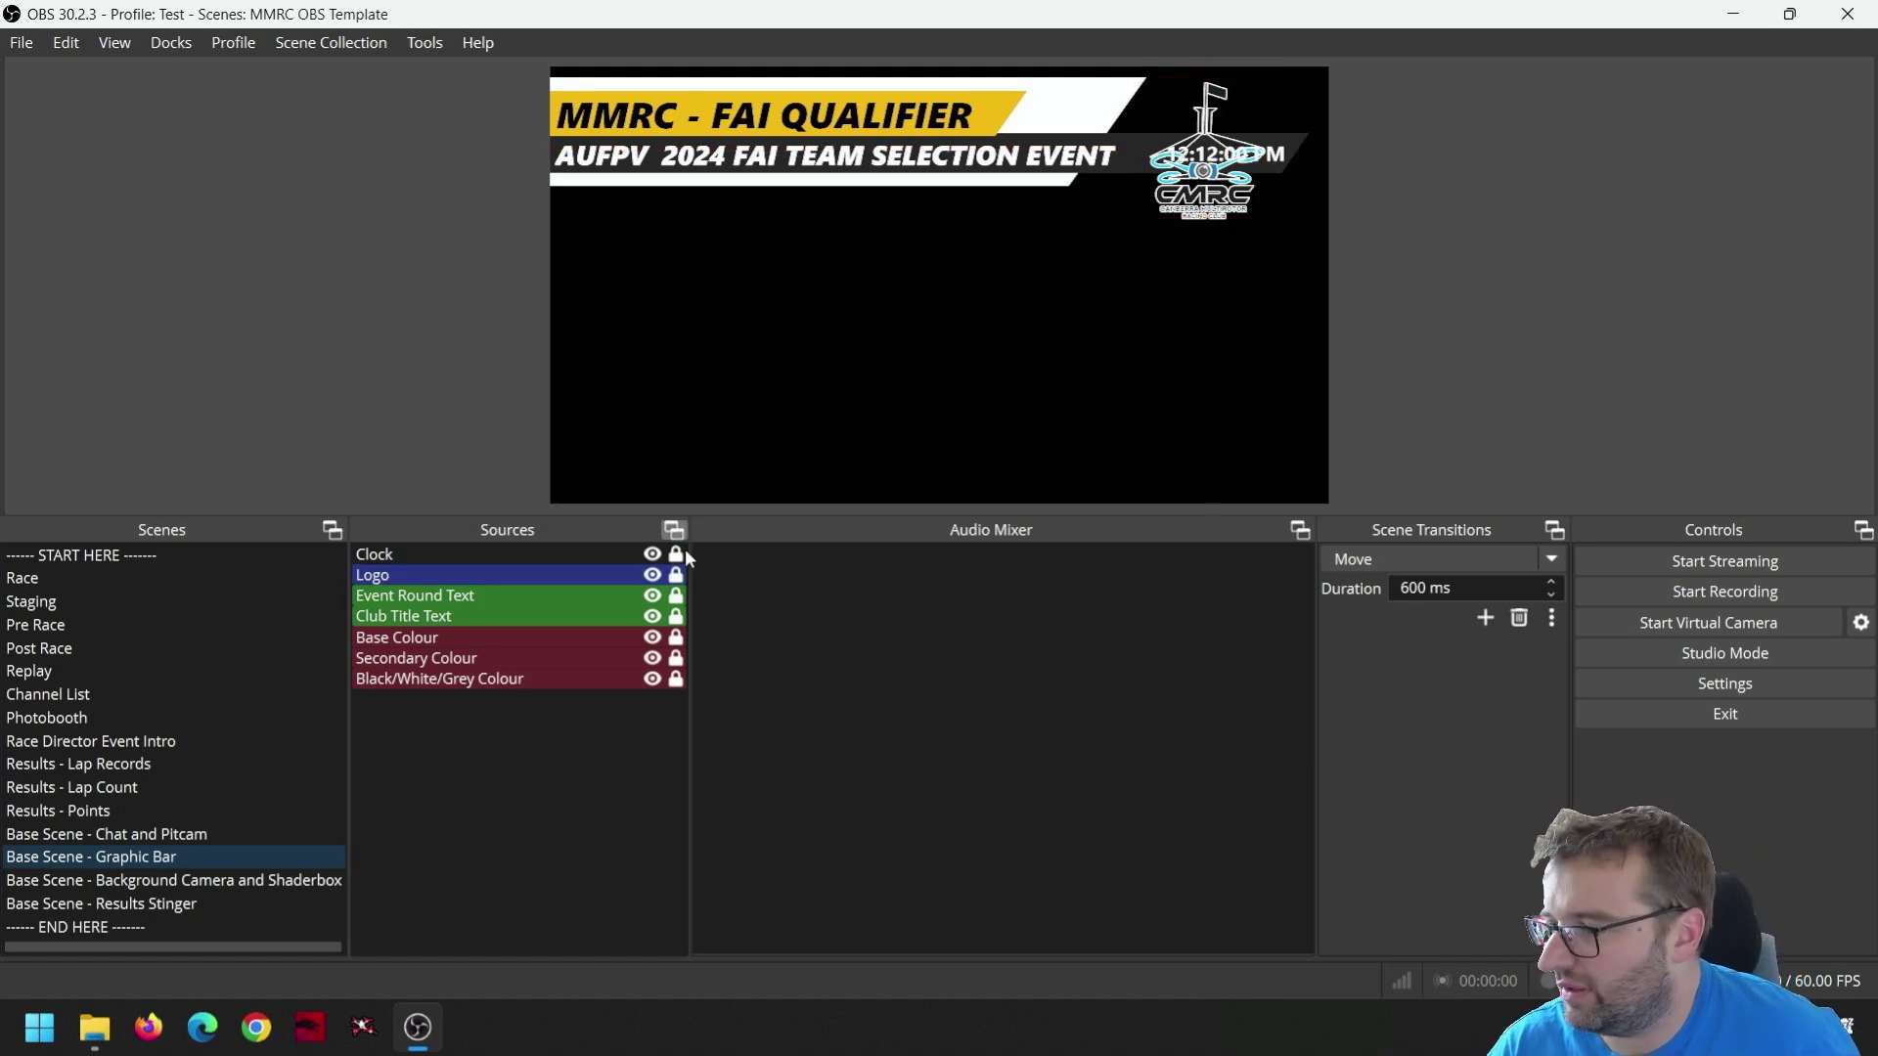
# - Replace the old AUFPV event title in Event Round Text with '2025 RACING SERIES ROUND 1'
pyautogui.doubleClick(513, 594)
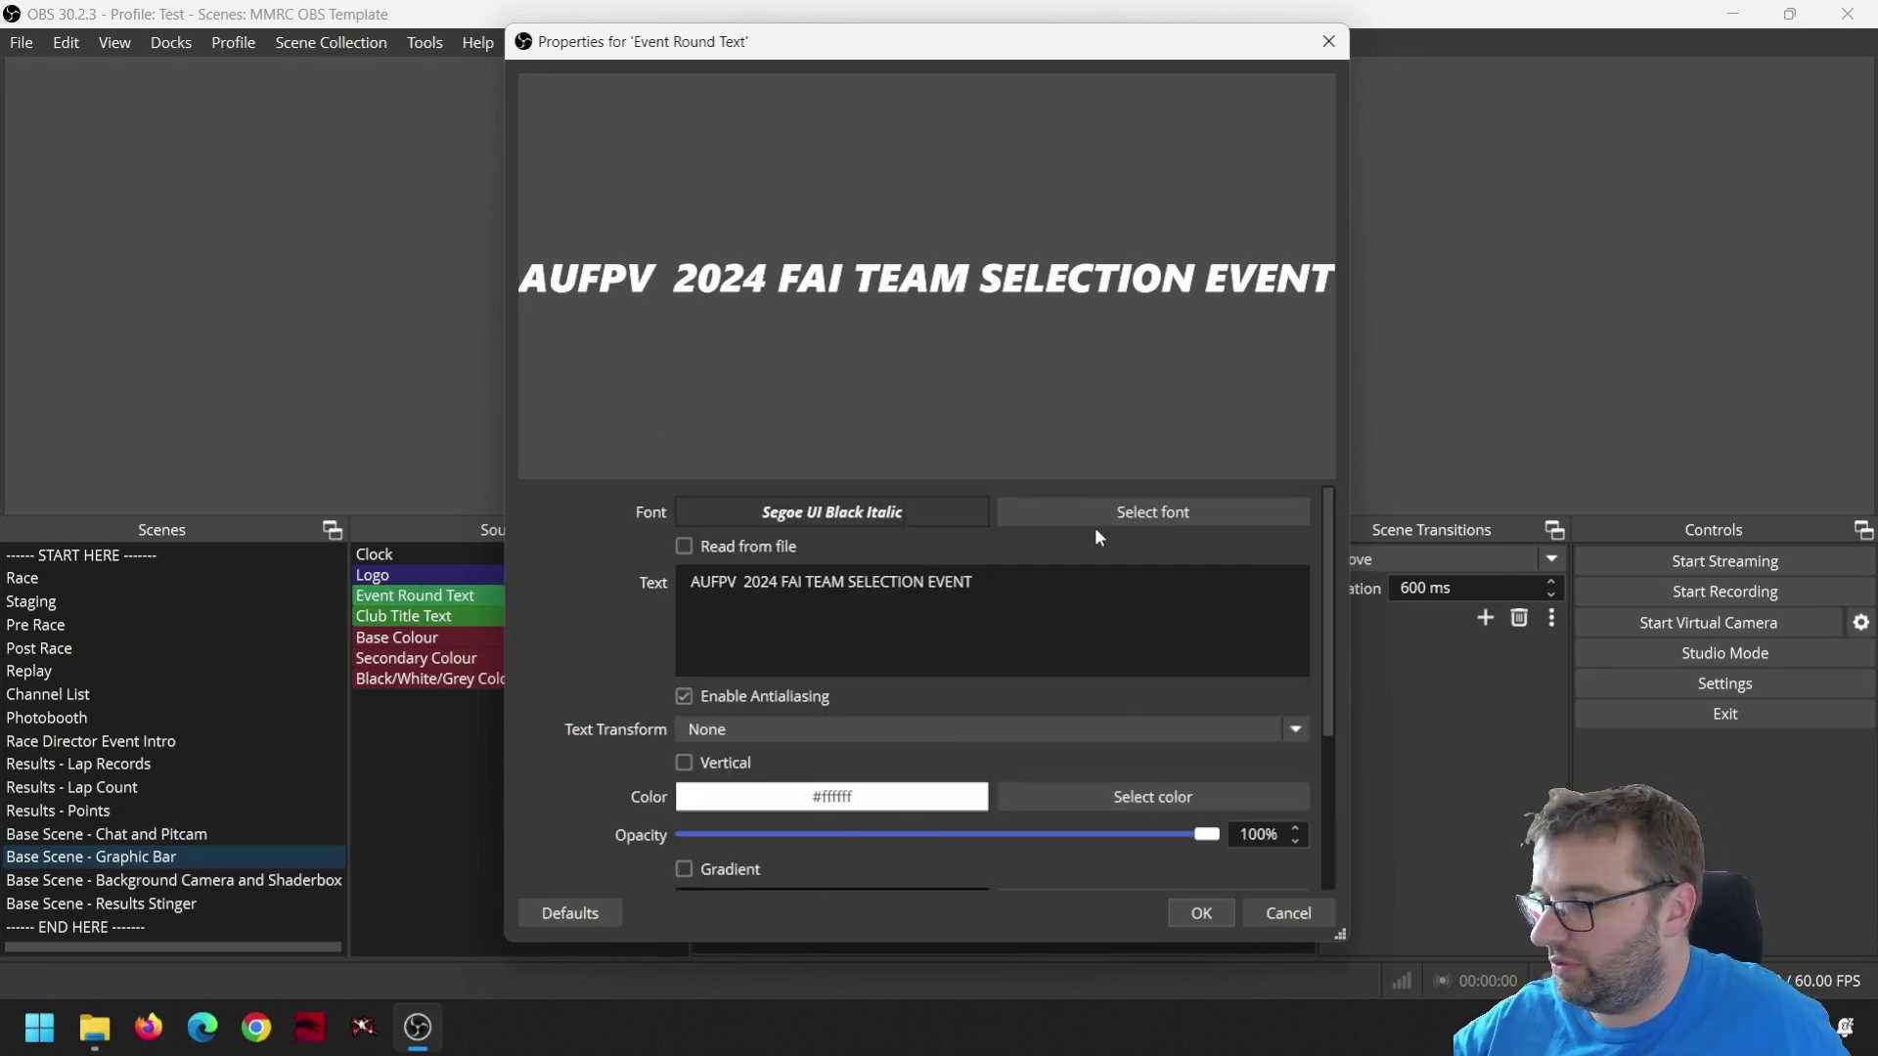
pyautogui.click(978, 597)
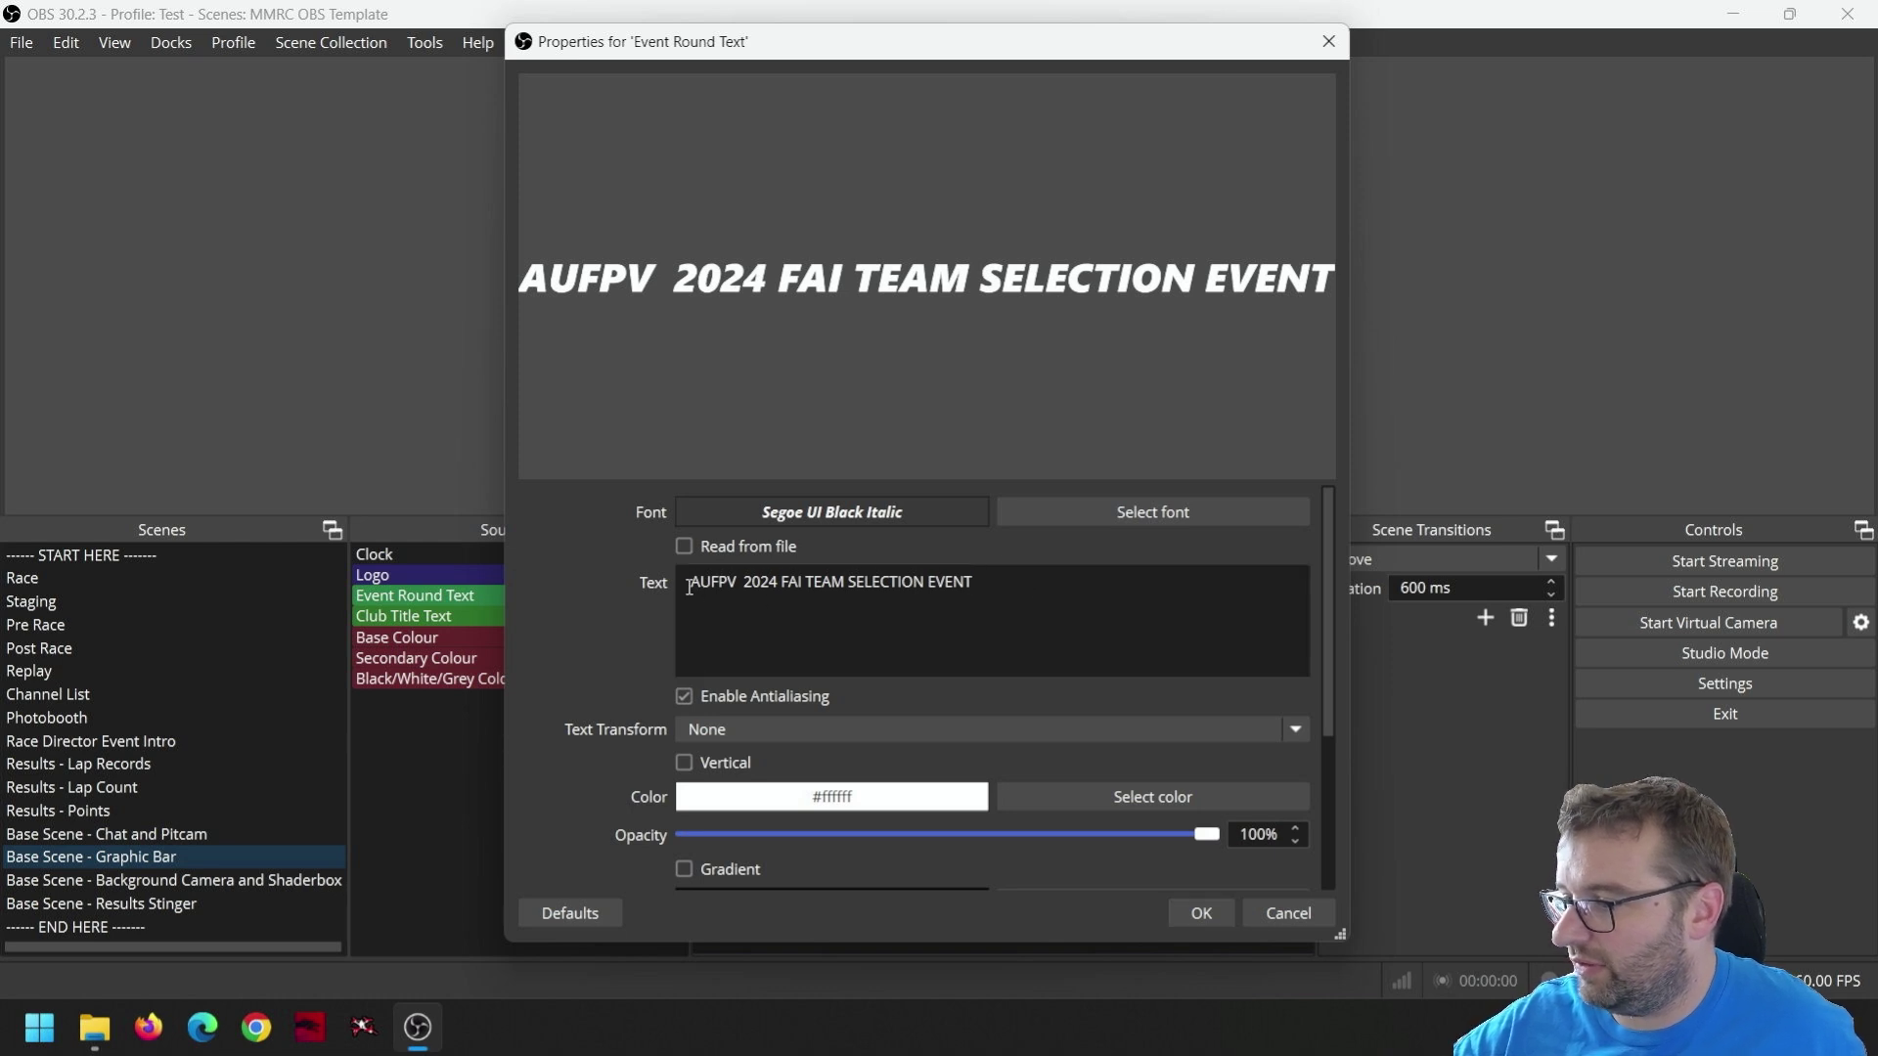
pyautogui.moveTo(690, 587); pyautogui.dragTo(1026, 579)
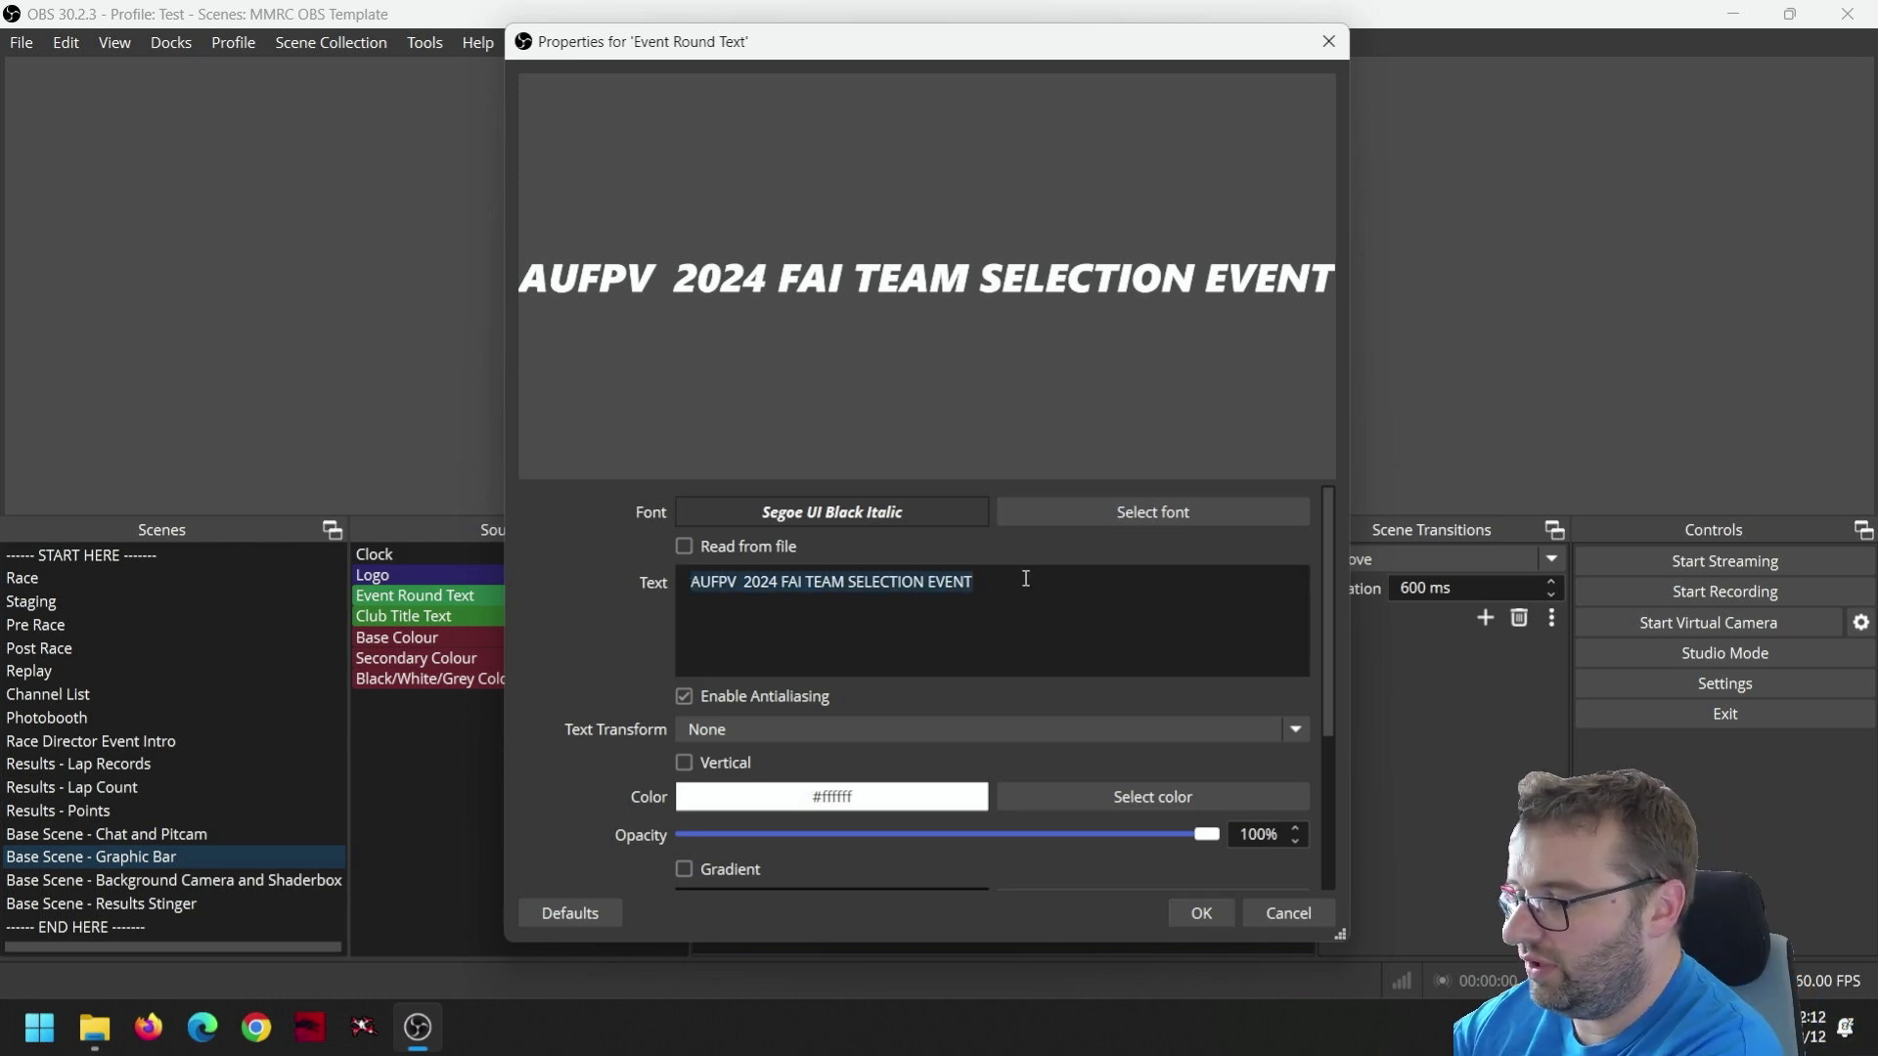
pyautogui.write('OP')
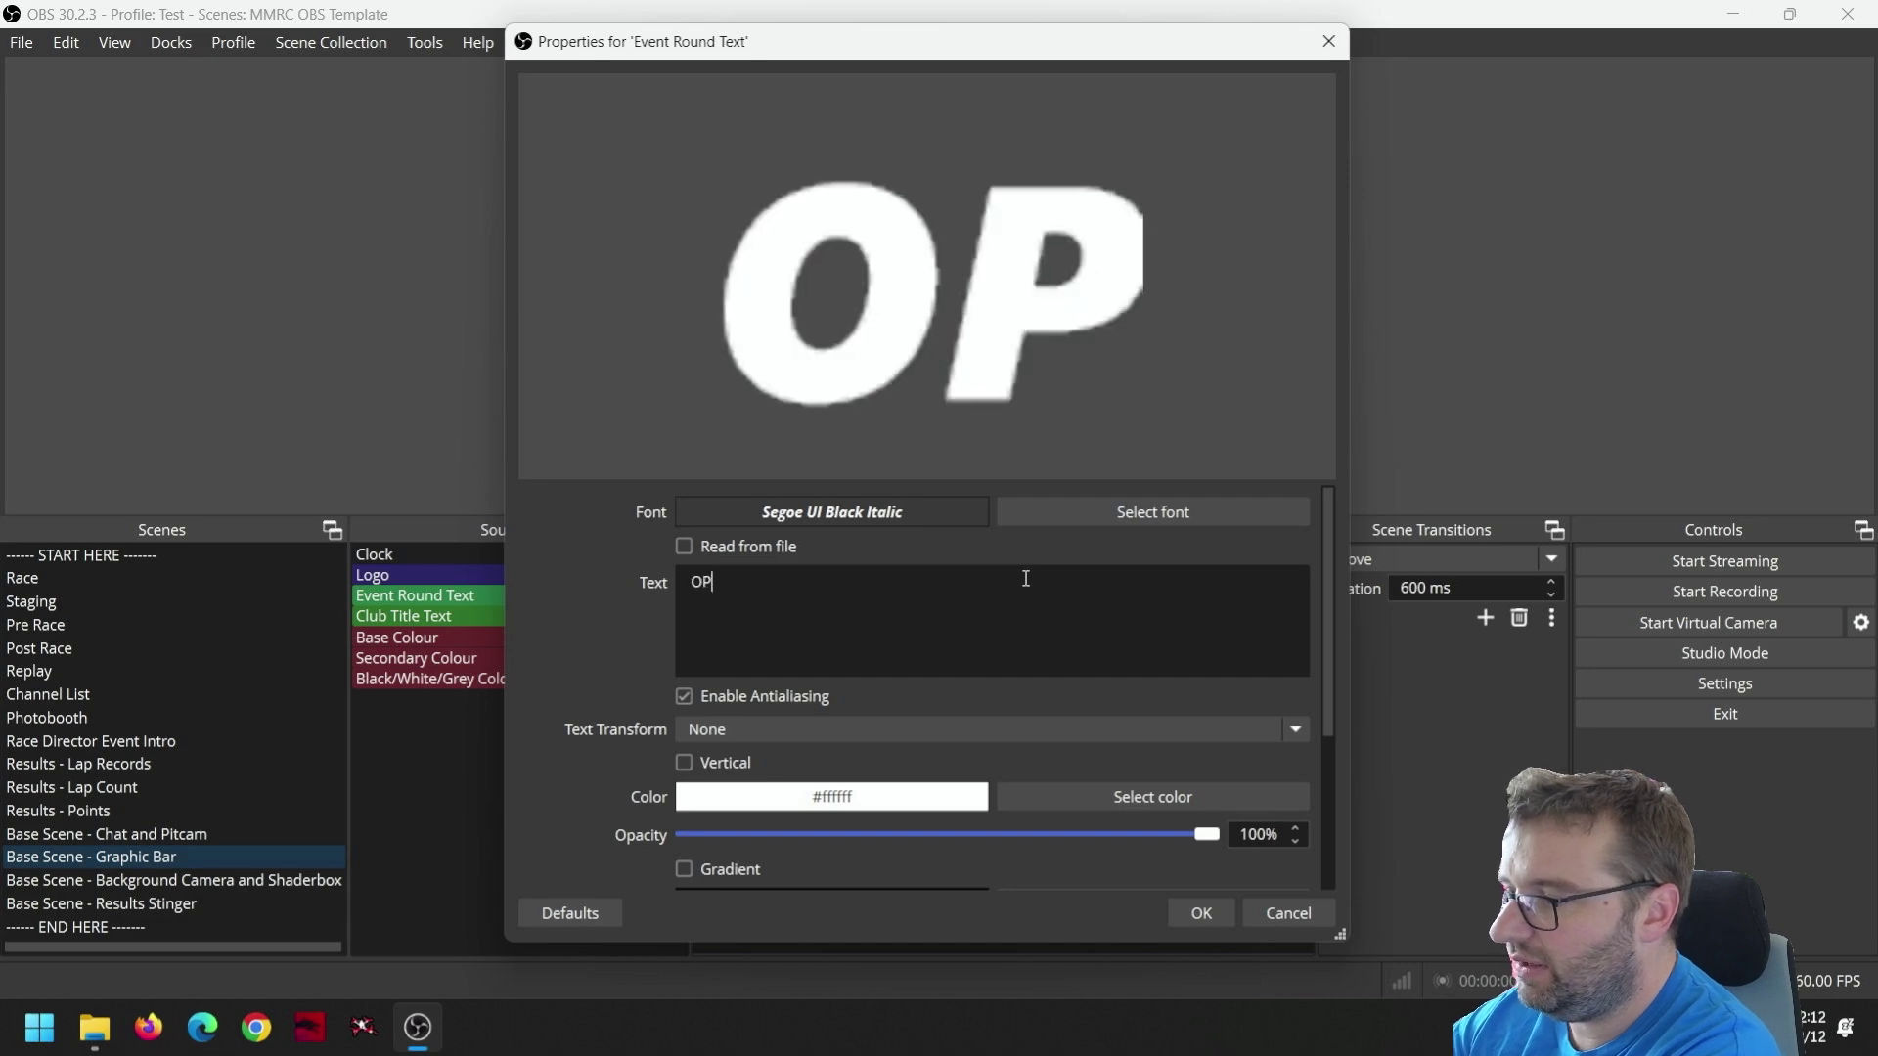
pyautogui.press('BackSpace')
pyautogui.press('BackSpace')
pyautogui.write('RACI')
pyautogui.press('BackSpace')
pyautogui.press('BackSpace')
pyautogui.press('BackSpace')
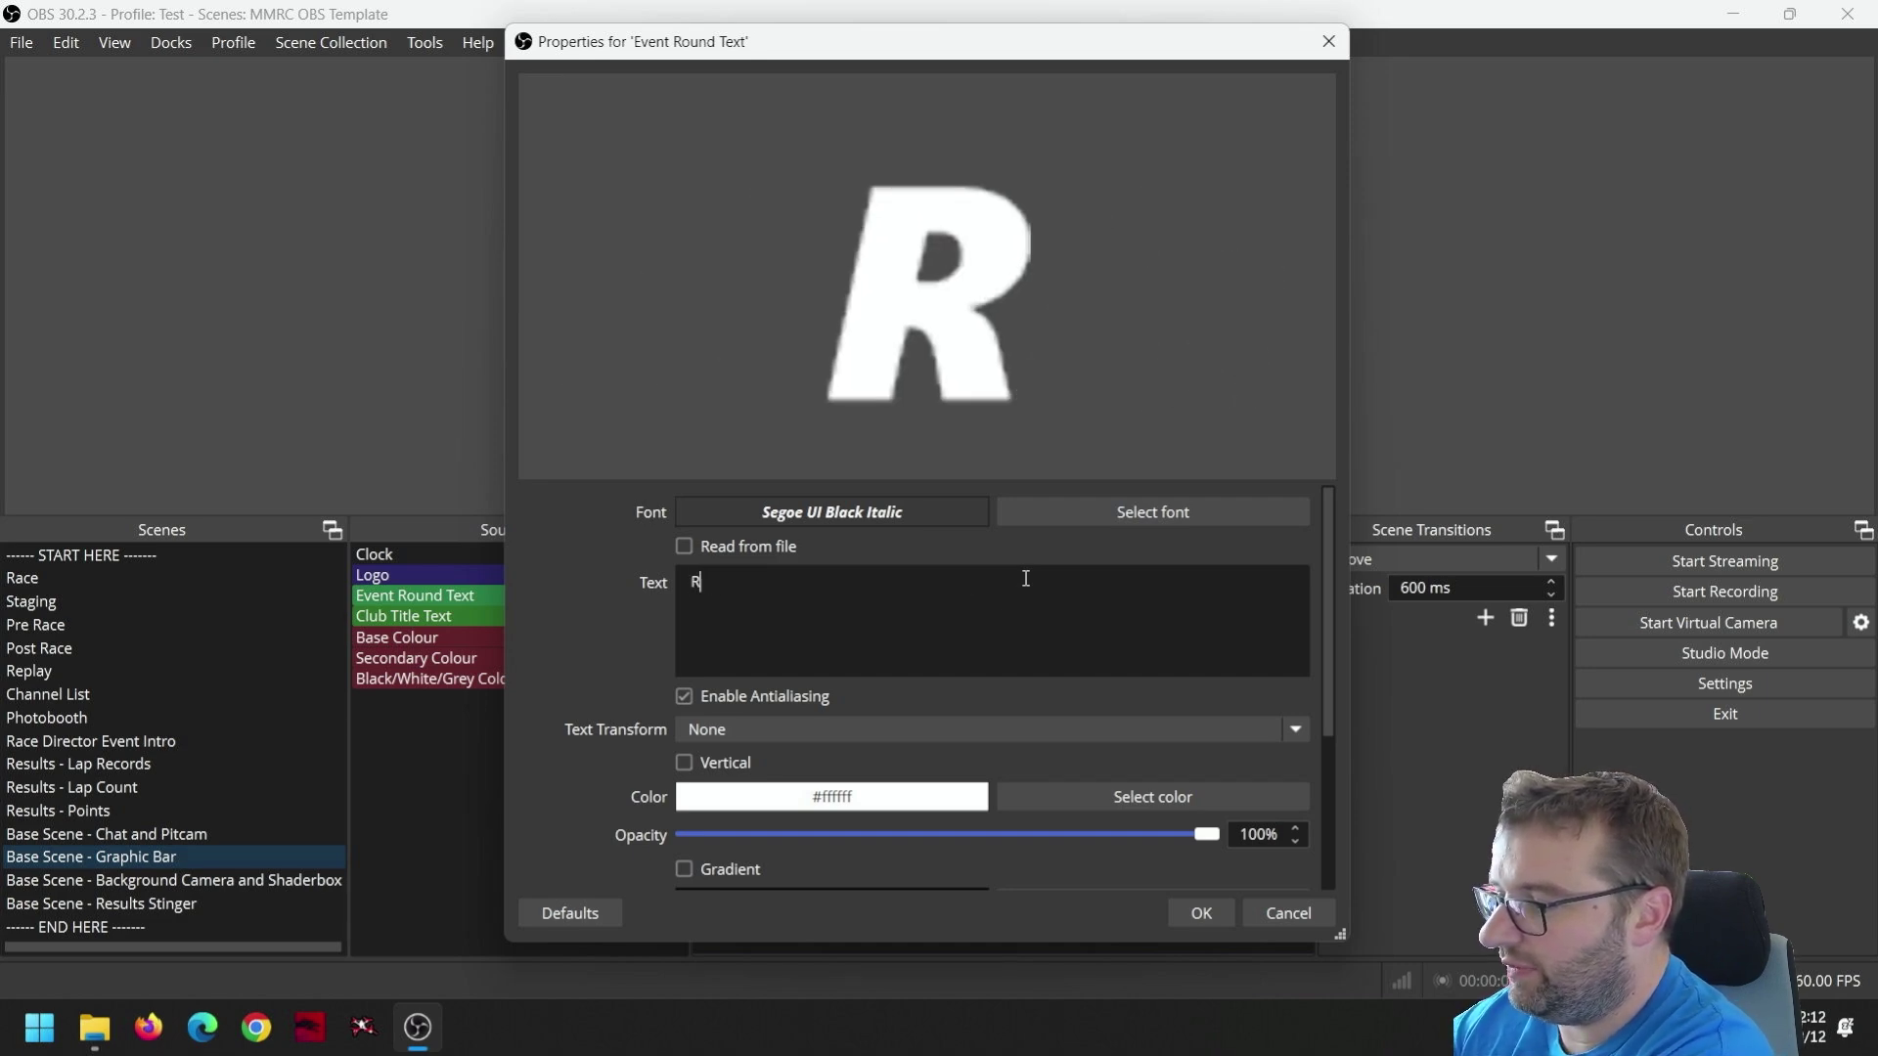
pyautogui.press('BackSpace')
pyautogui.write('20225 R')
pyautogui.press('BackSpace')
pyautogui.press('BackSpace')
pyautogui.press('BackSpace')
pyautogui.press('BackSpace')
pyautogui.write('5')
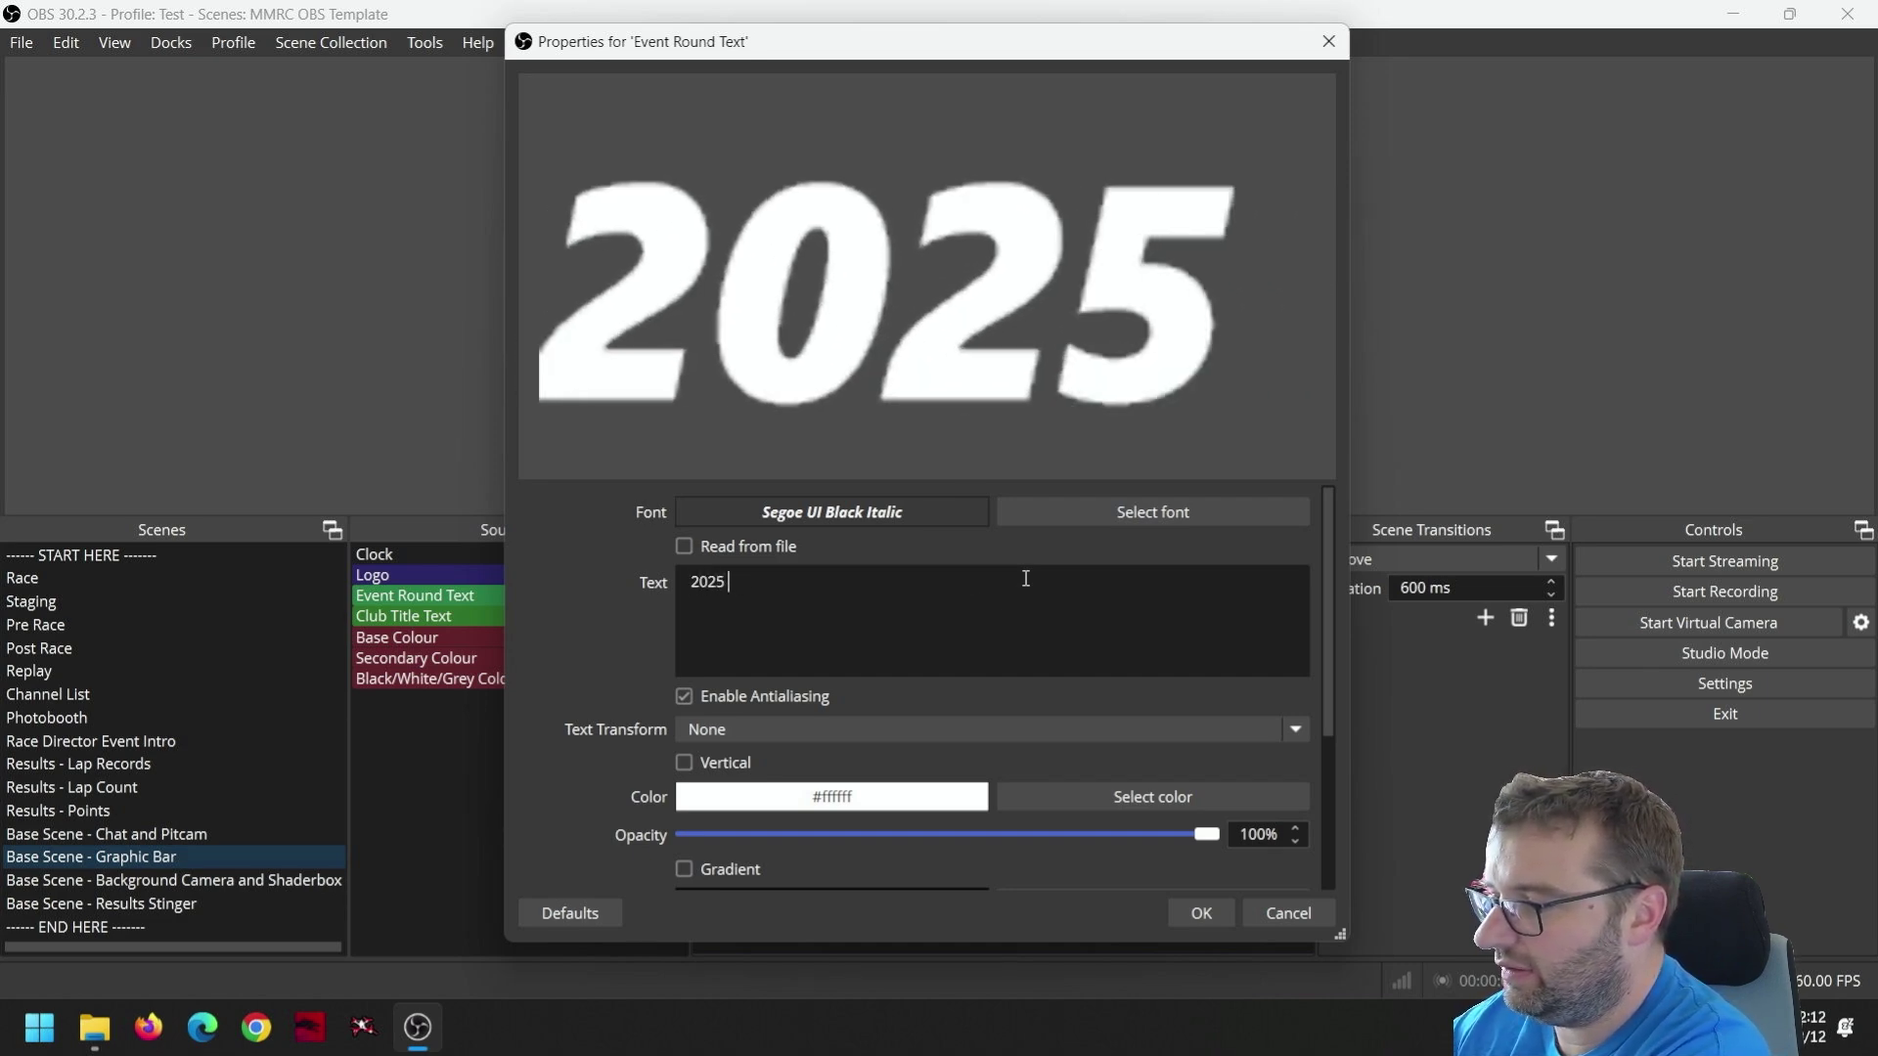
pyautogui.write(' RACING SERIES ROUND 1')
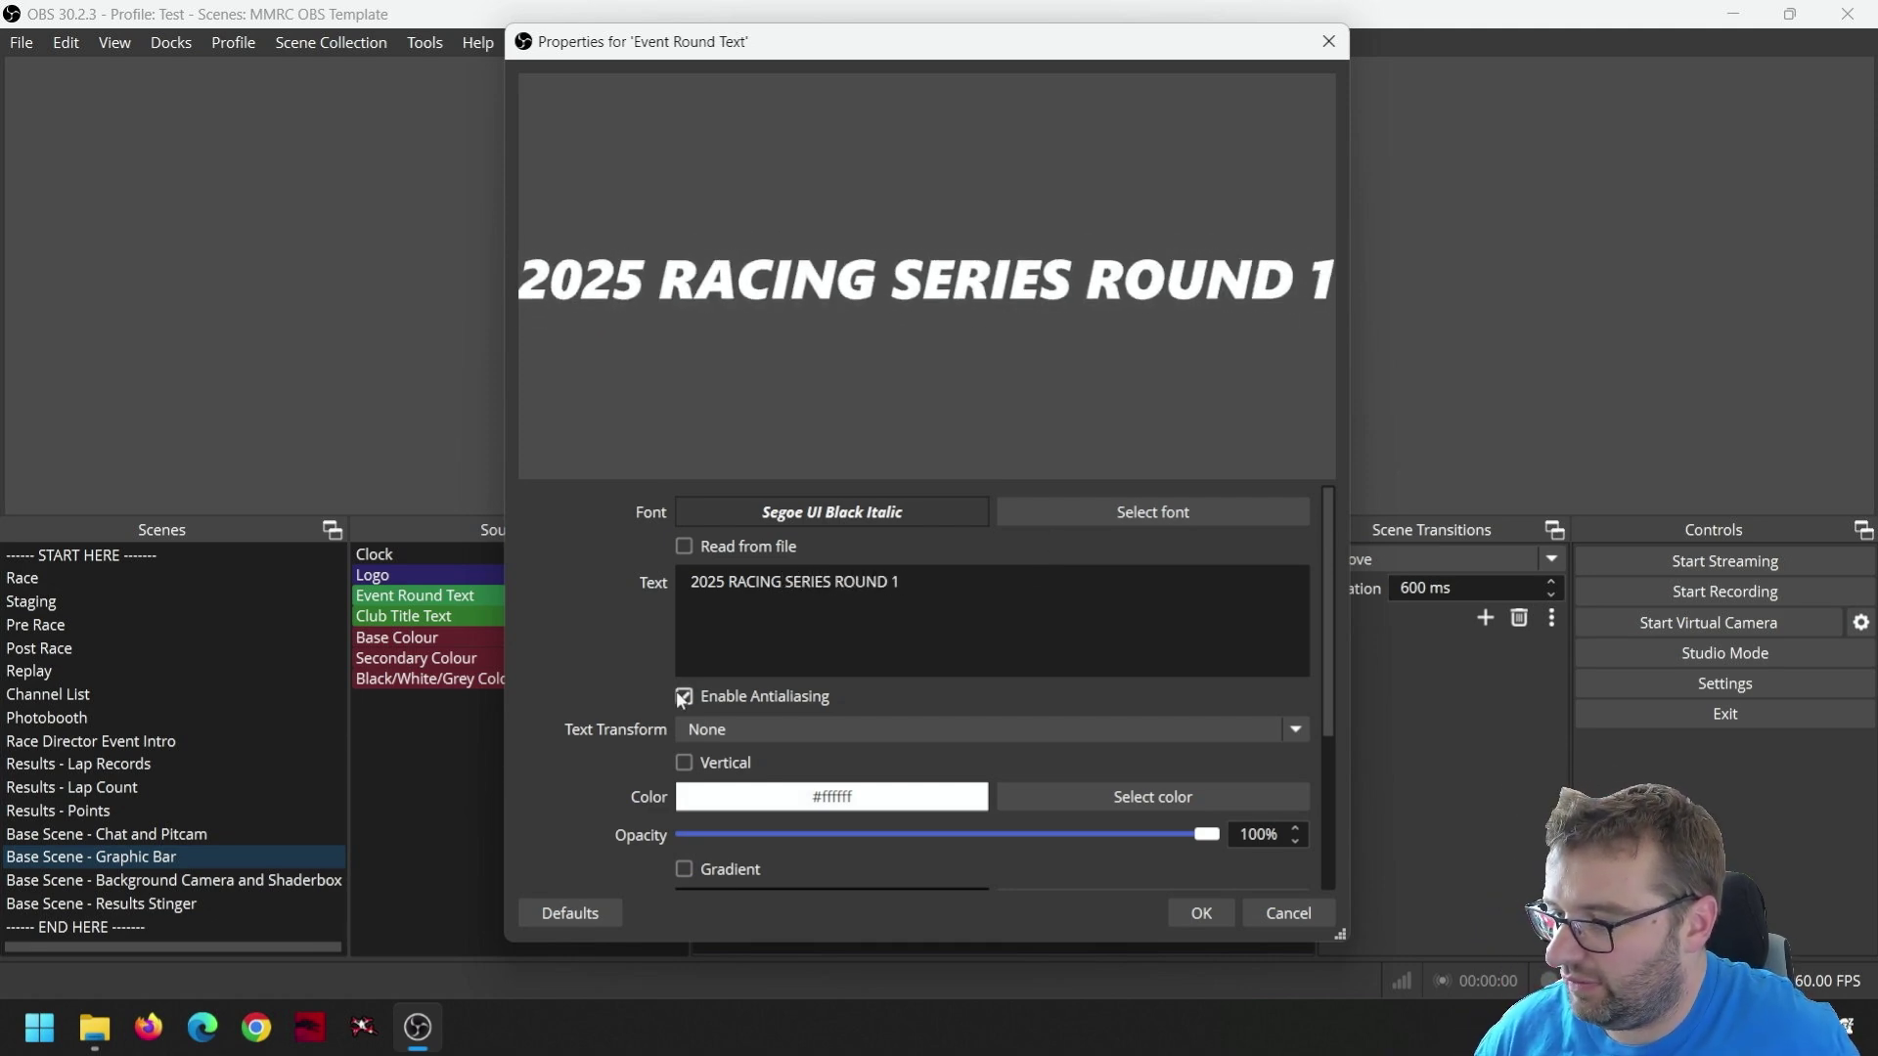
# - Apply the event text, then change Club Title Text to 'CMRC - KAMBAH'
pyautogui.click(1195, 911)
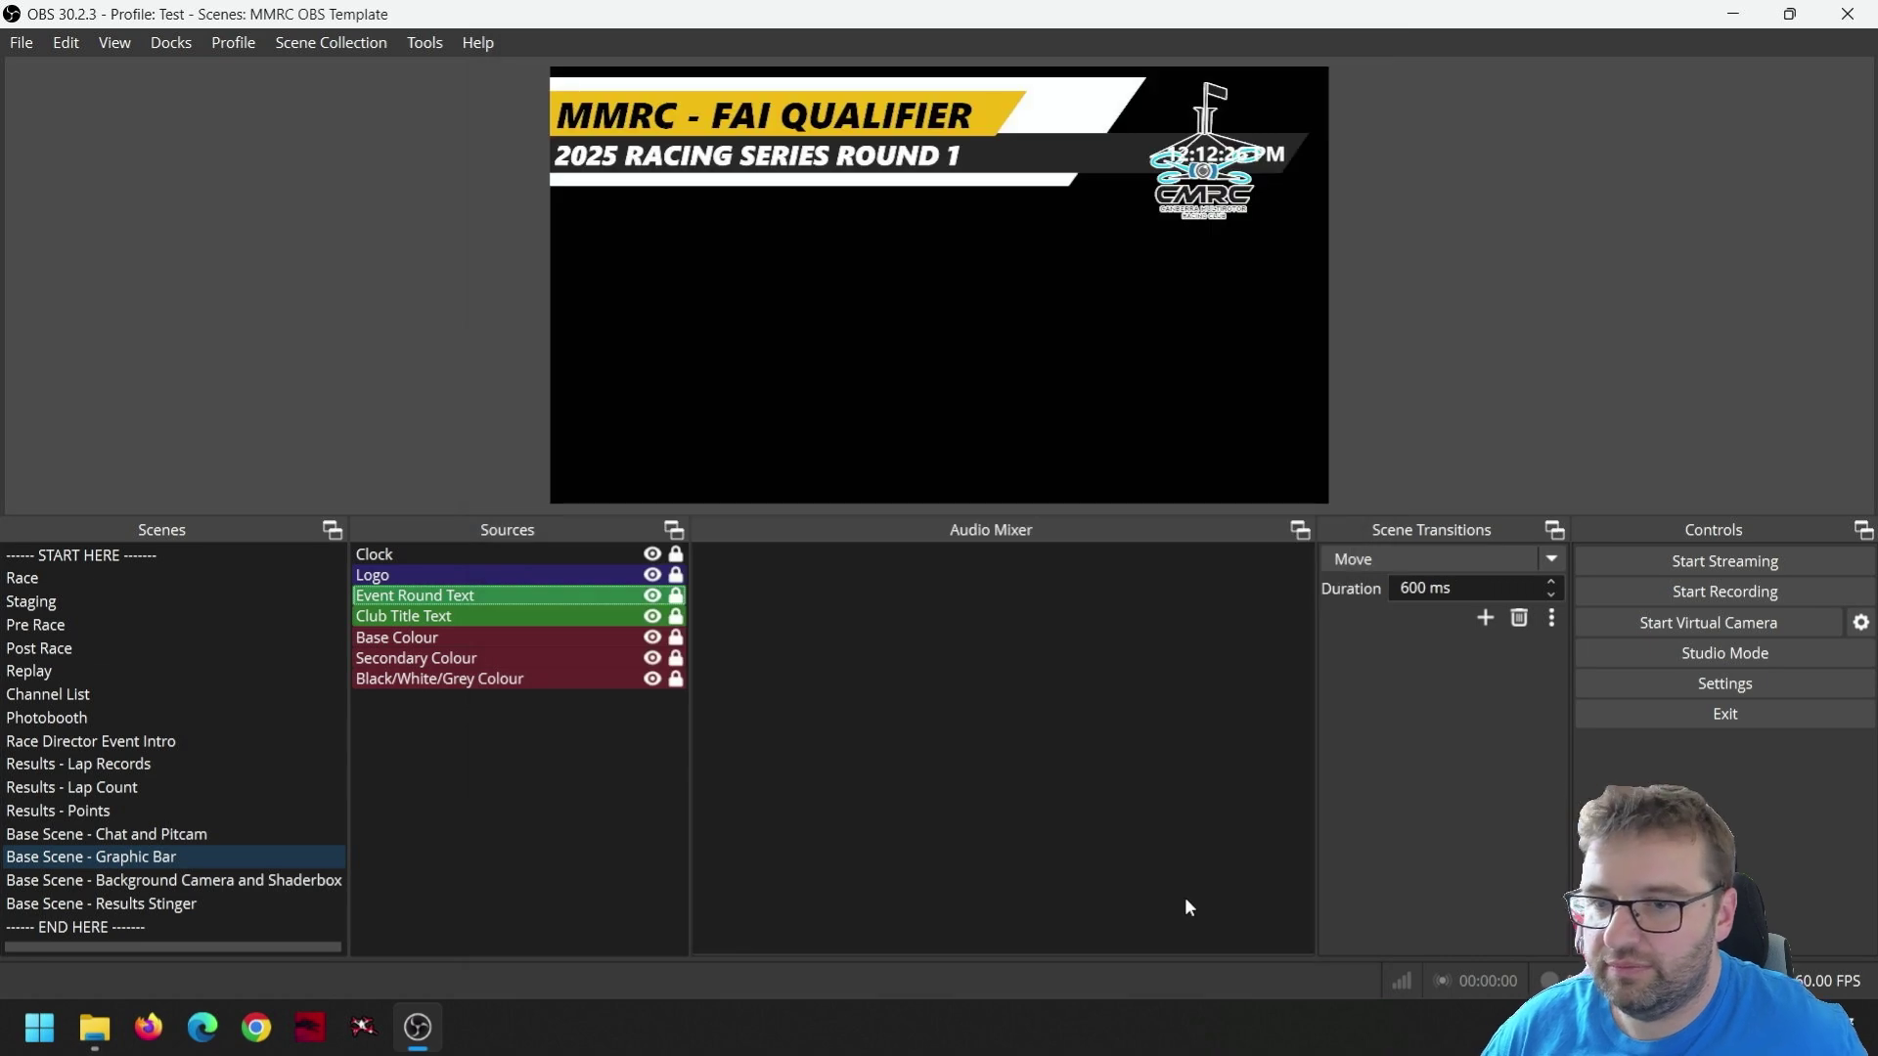
pyautogui.doubleClick(393, 613)
pyautogui.tripleClick(783, 613)
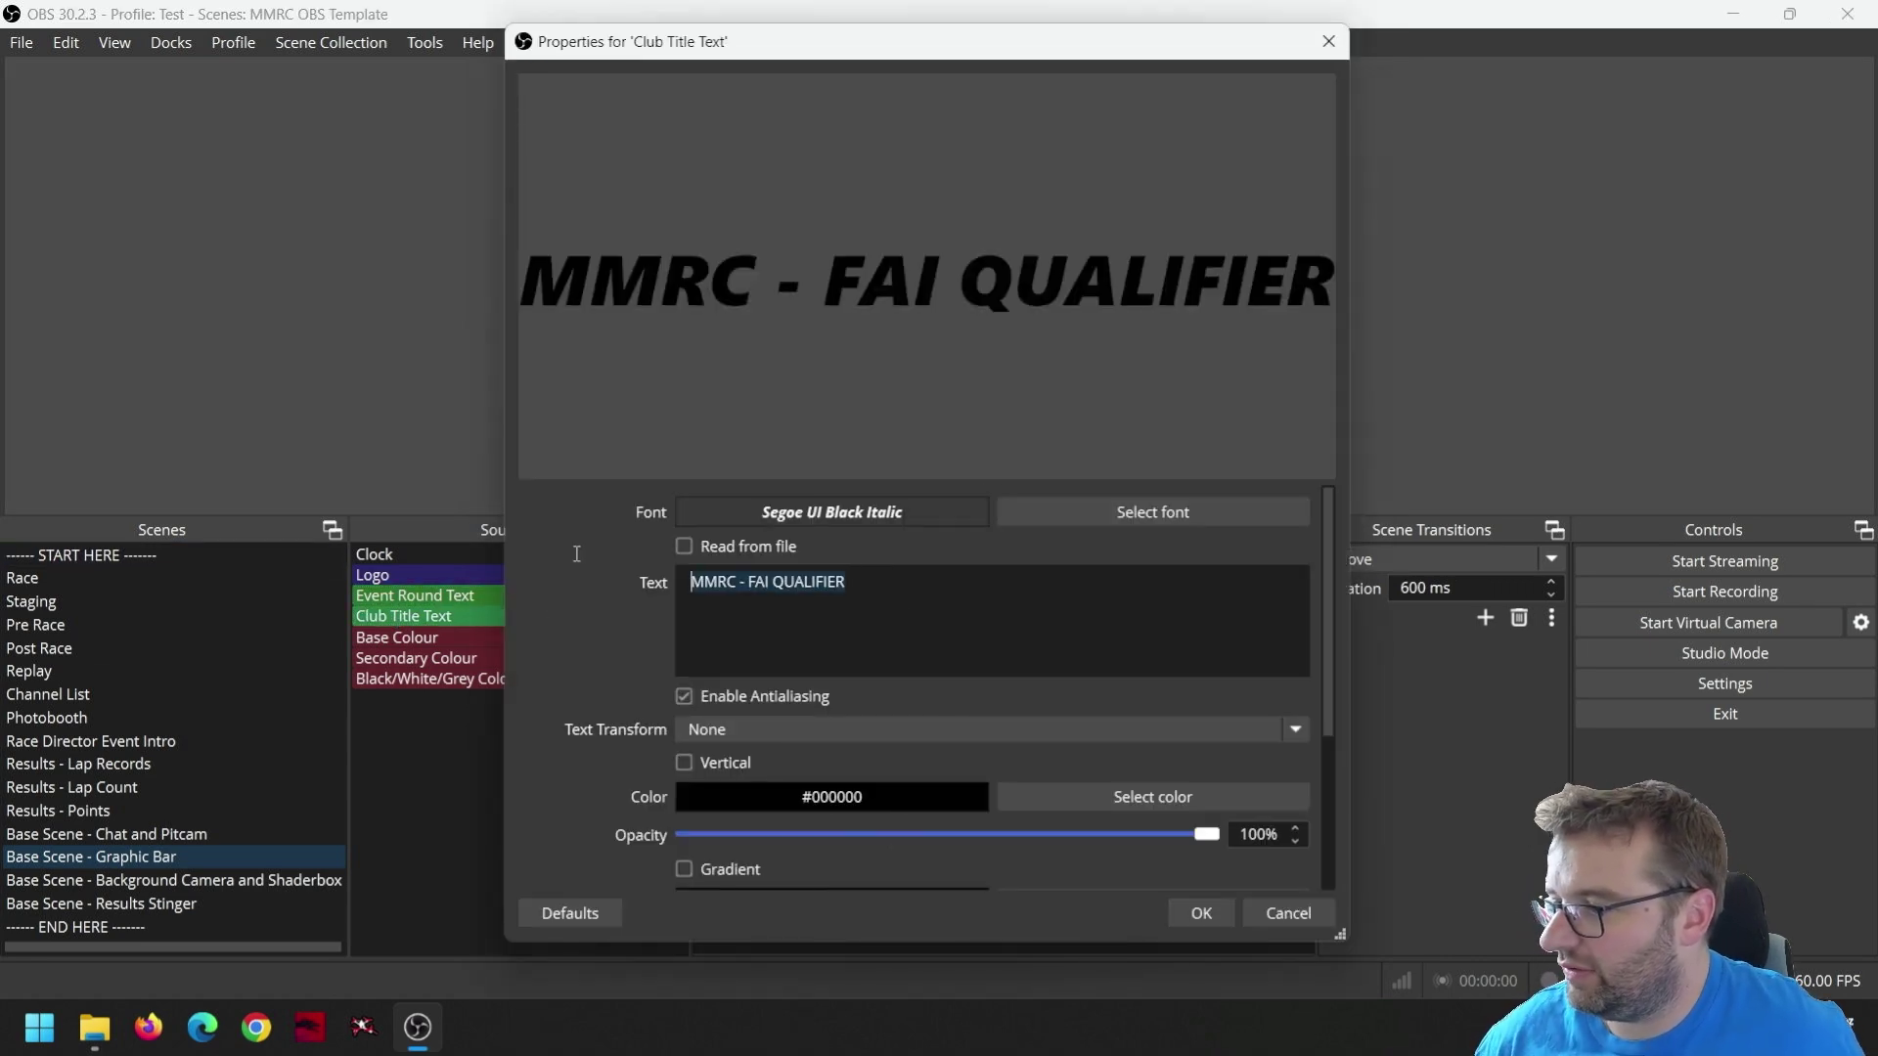
pyautogui.write('CMRC -')
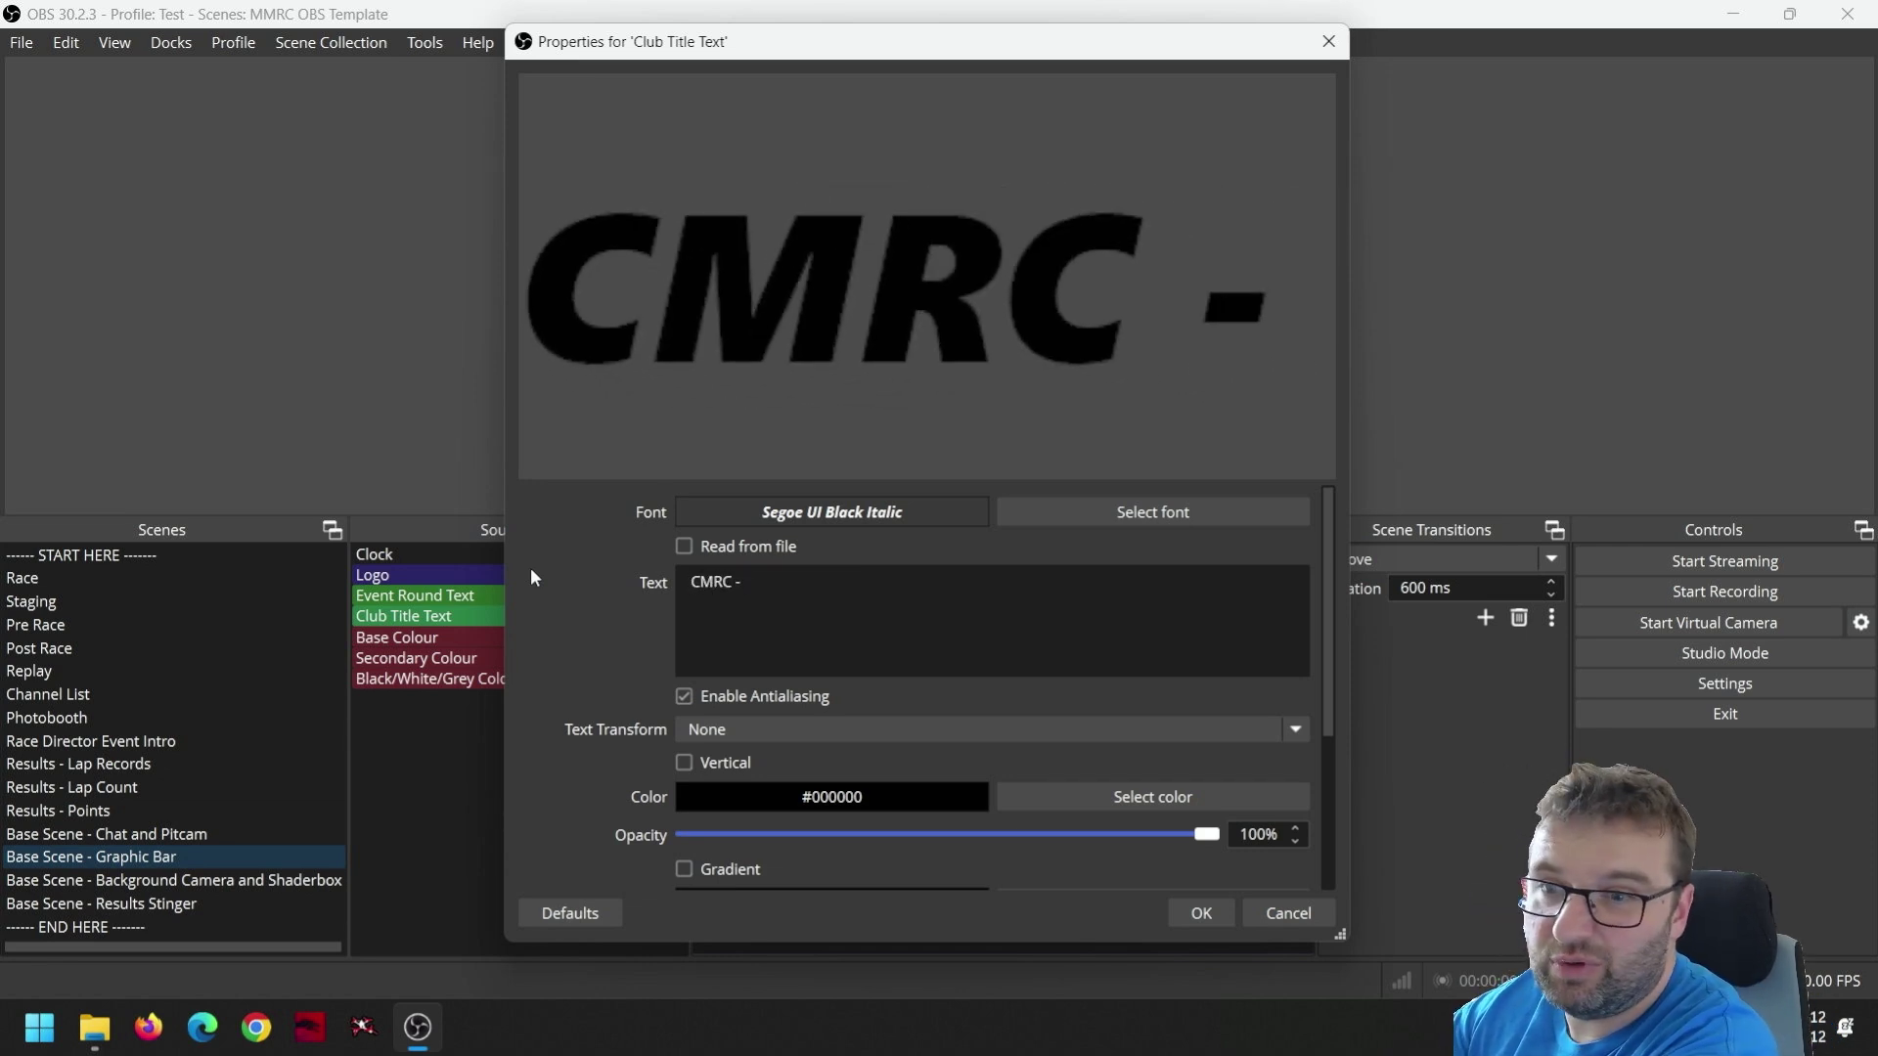
pyautogui.write(' KAMBAH')
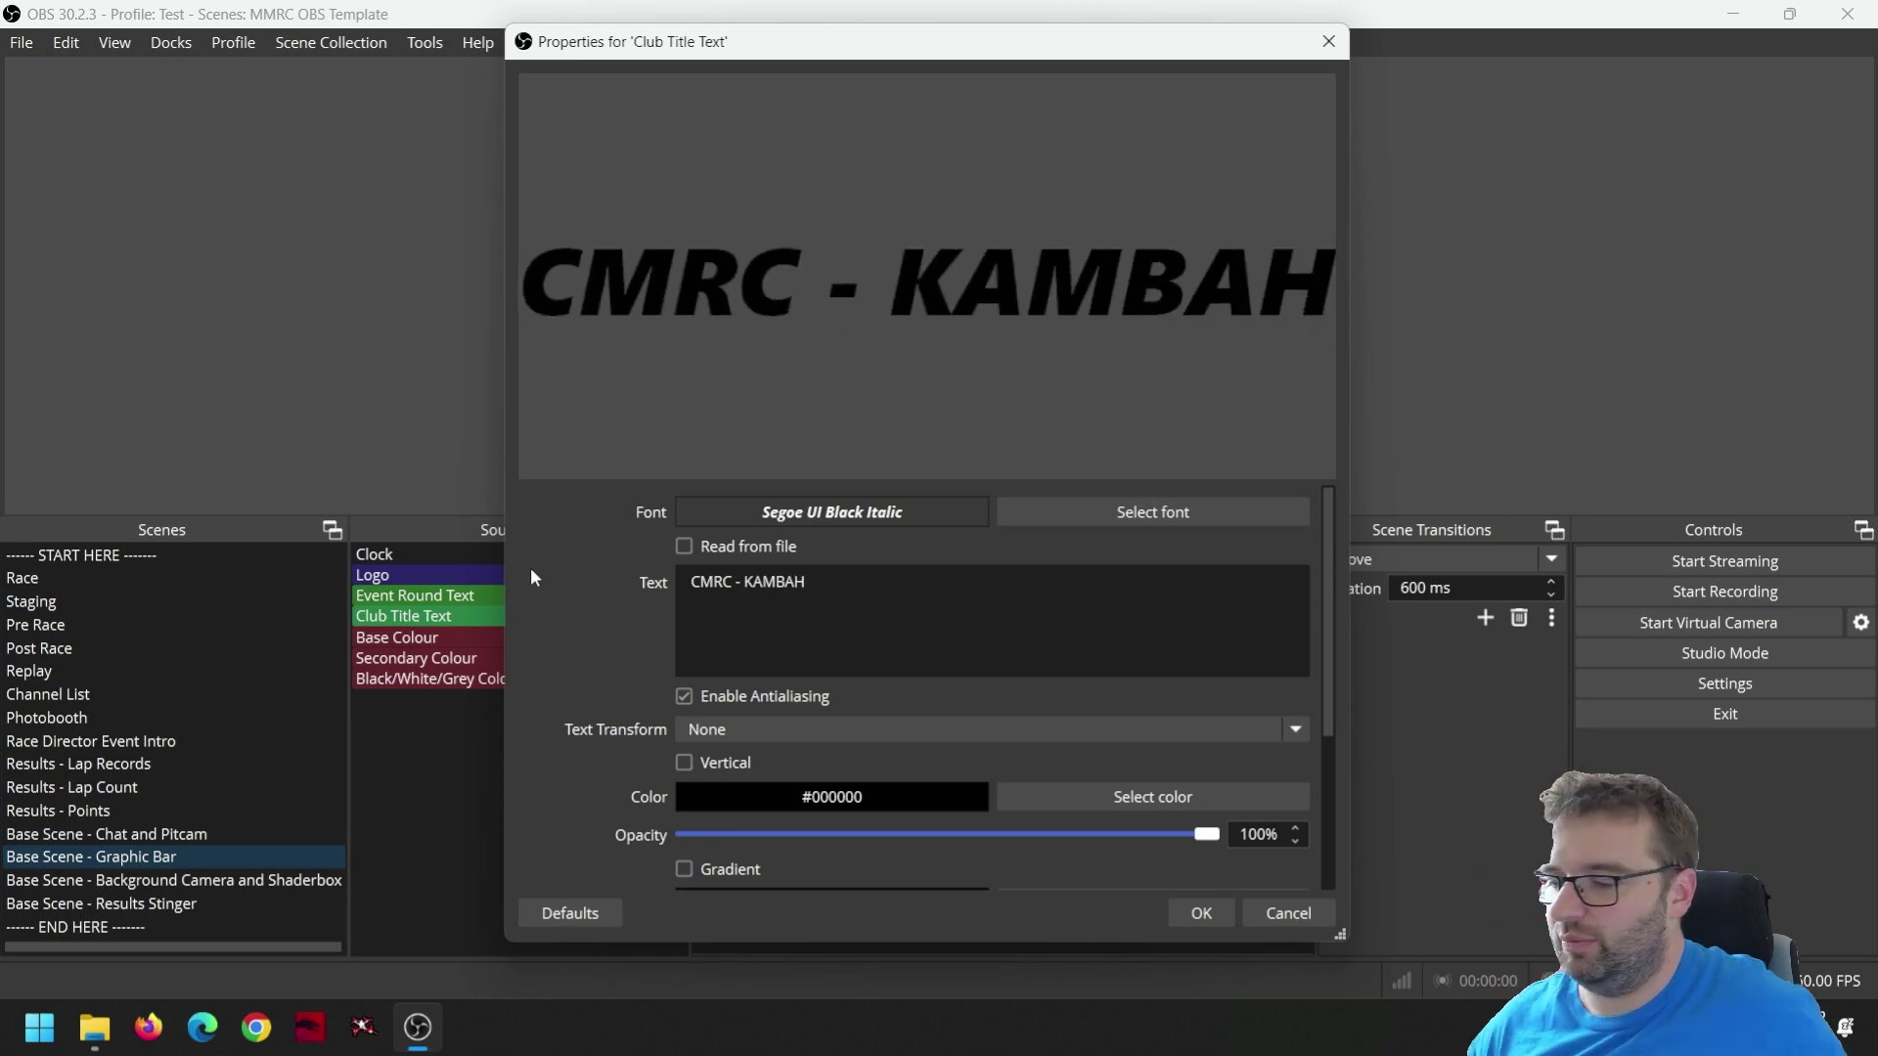
pyautogui.click(1183, 920)
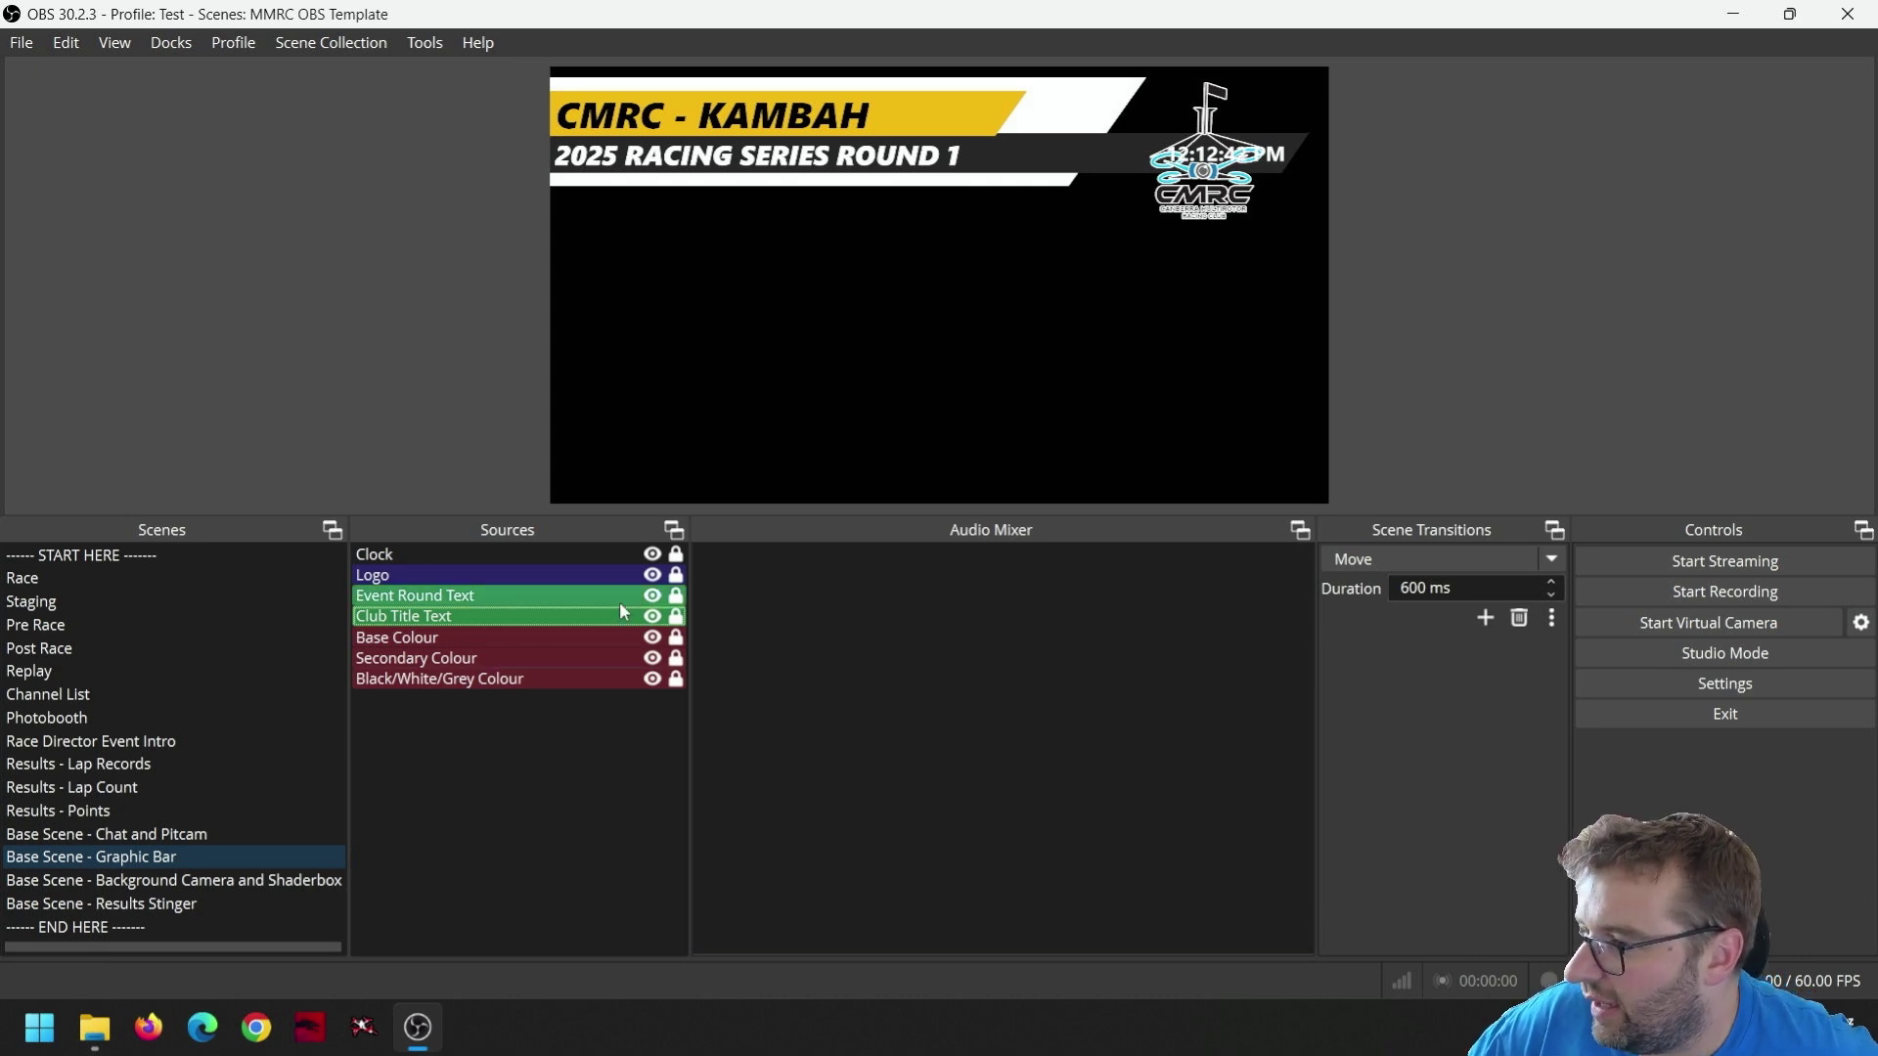
# - Unlock the Clock source and nudge it left beside the event text, away from the logo
pyautogui.click(625, 554)
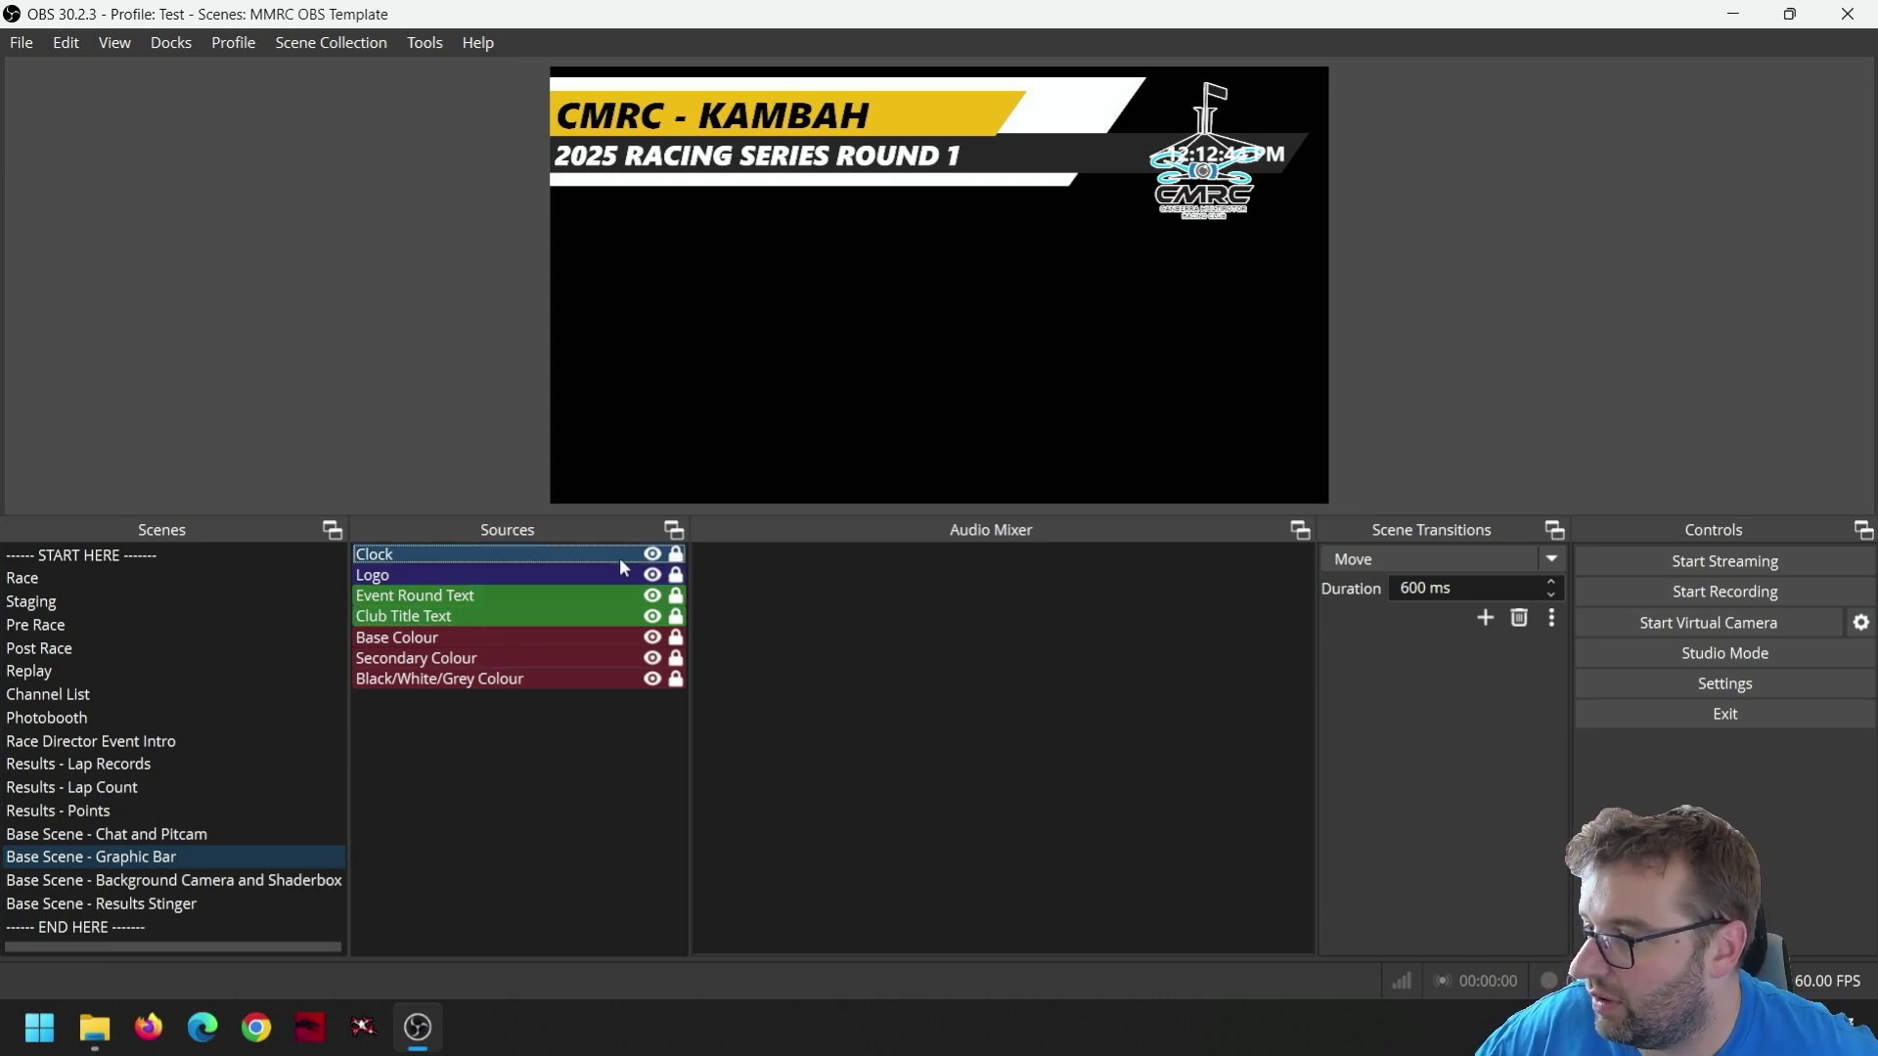
pyautogui.click(675, 556)
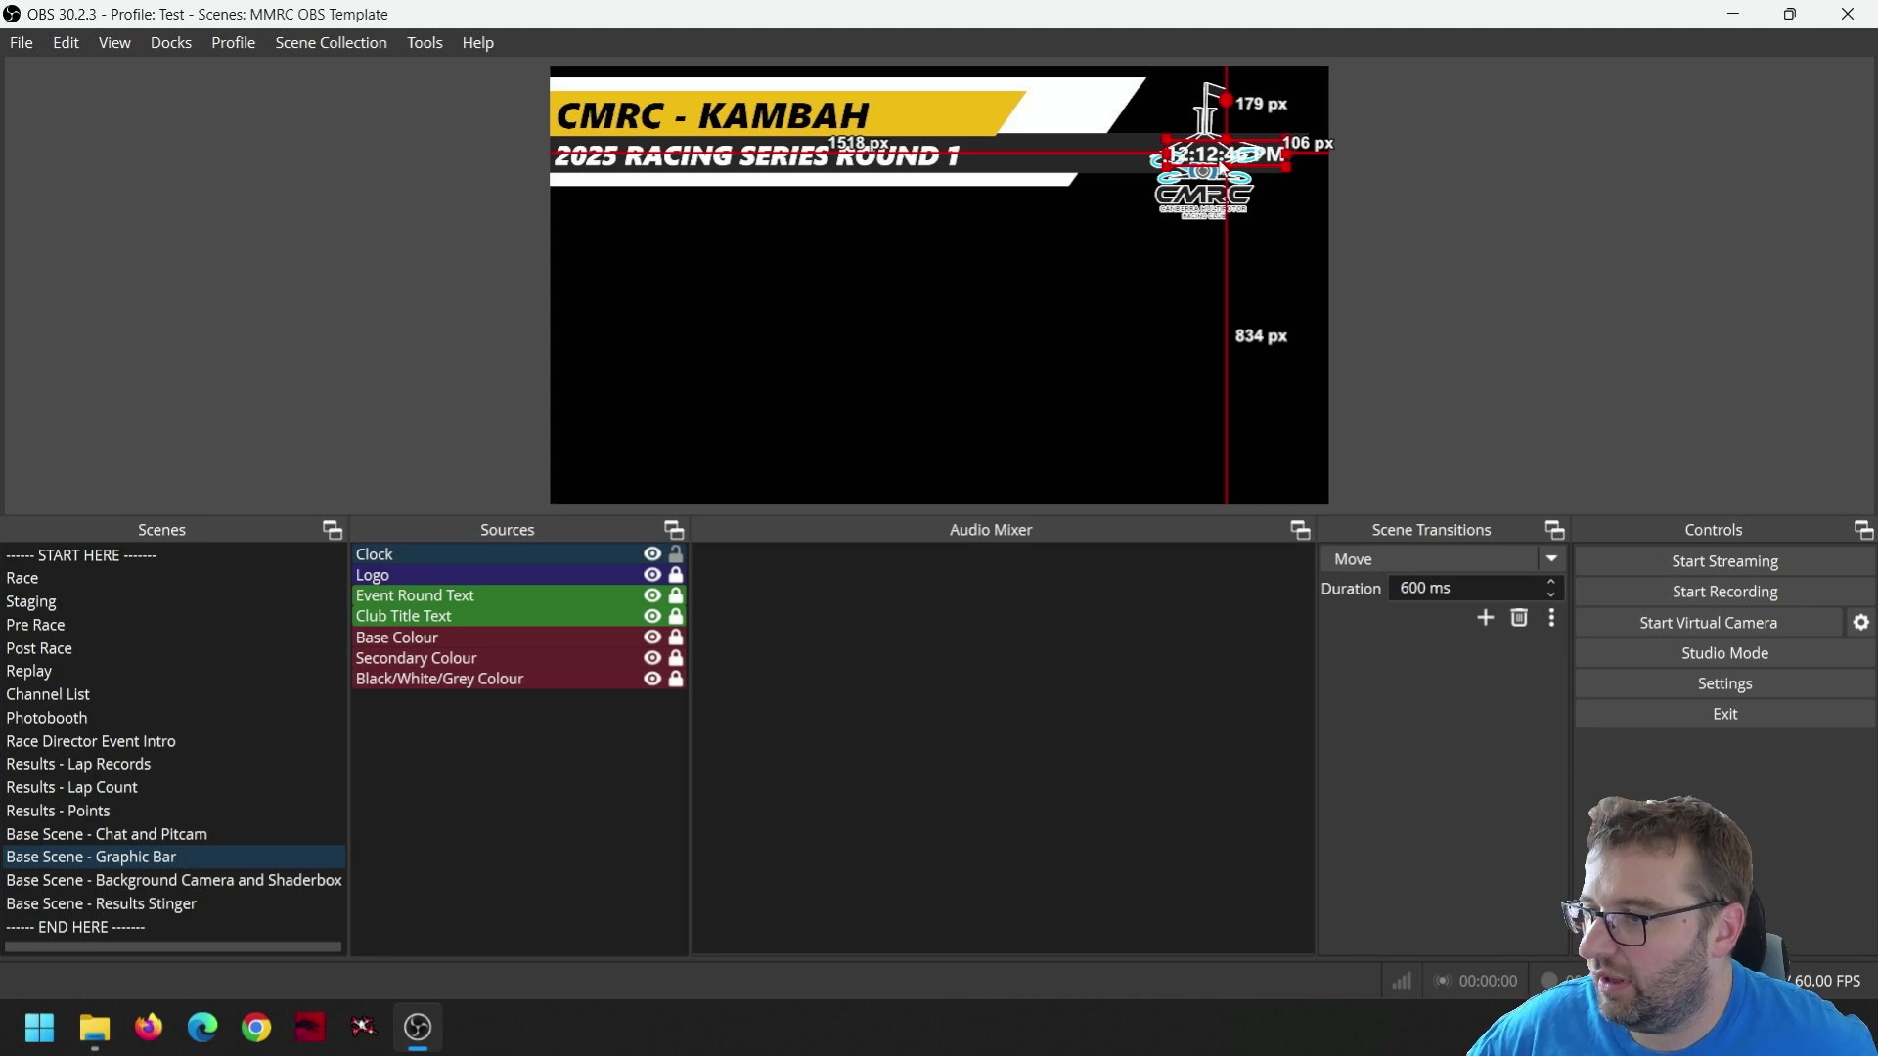
pyautogui.press('Left')
pyautogui.press('Left')
pyautogui.press('Left')
pyautogui.press('Left')
pyautogui.press('Left')
pyautogui.press('Left')
pyautogui.press('Left')
pyautogui.press('Left')
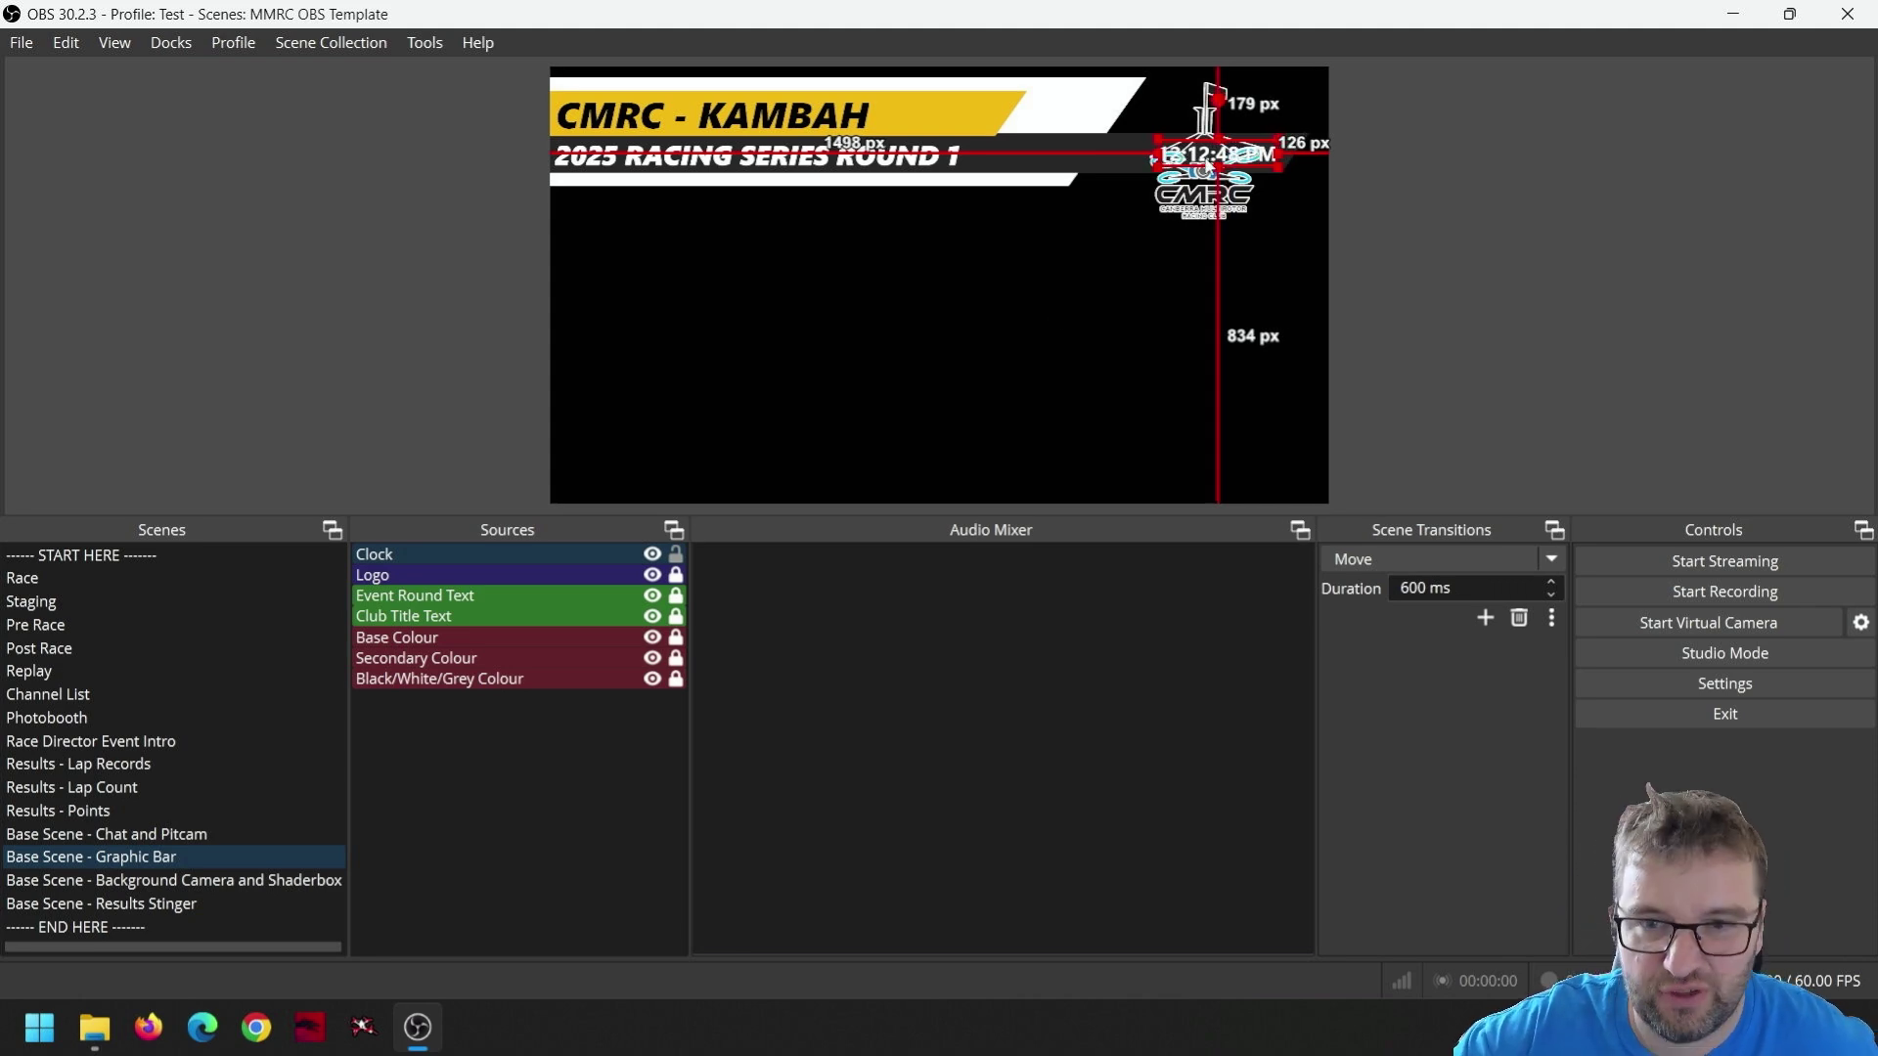
pyautogui.press('Left')
pyautogui.press('Left')
pyautogui.press('Left')
pyautogui.press('Left')
pyautogui.press('Left')
pyautogui.press('Left')
pyautogui.press('Left')
pyautogui.press('Left')
pyautogui.press('Left')
pyautogui.press('Left')
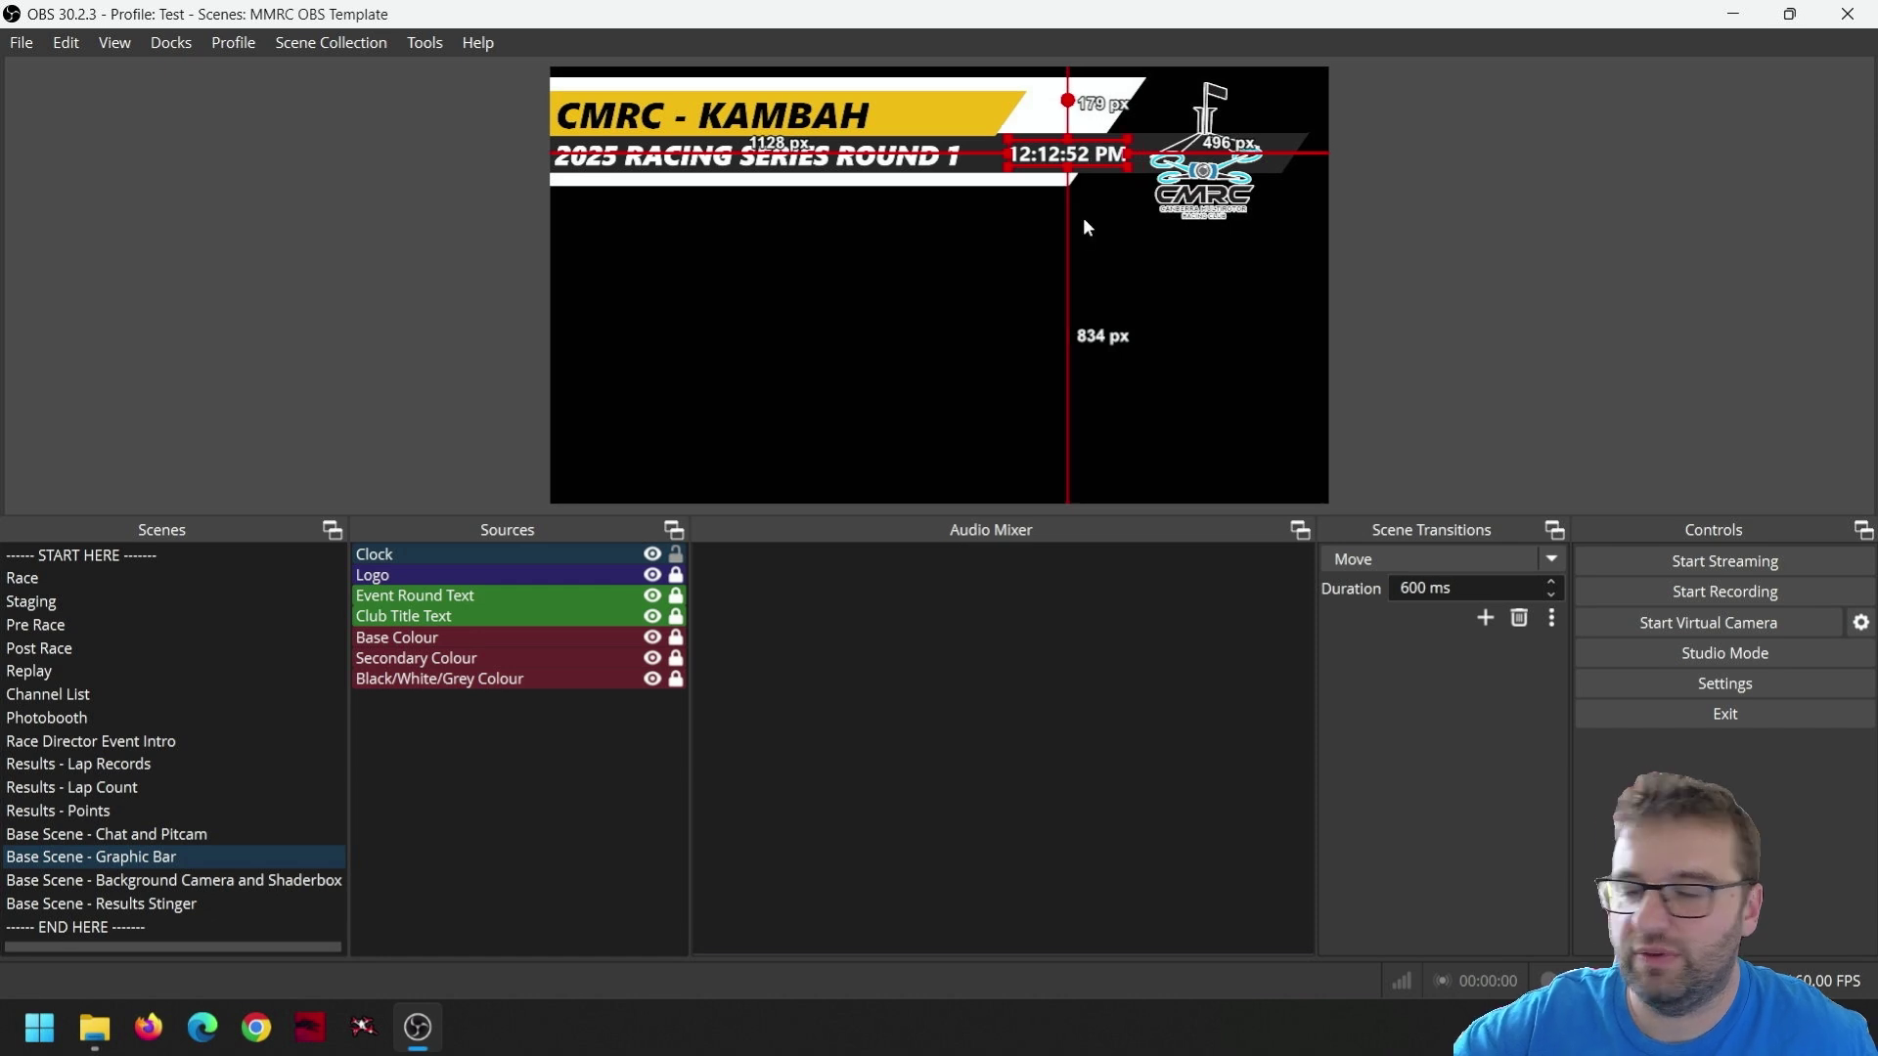
pyautogui.click(896, 333)
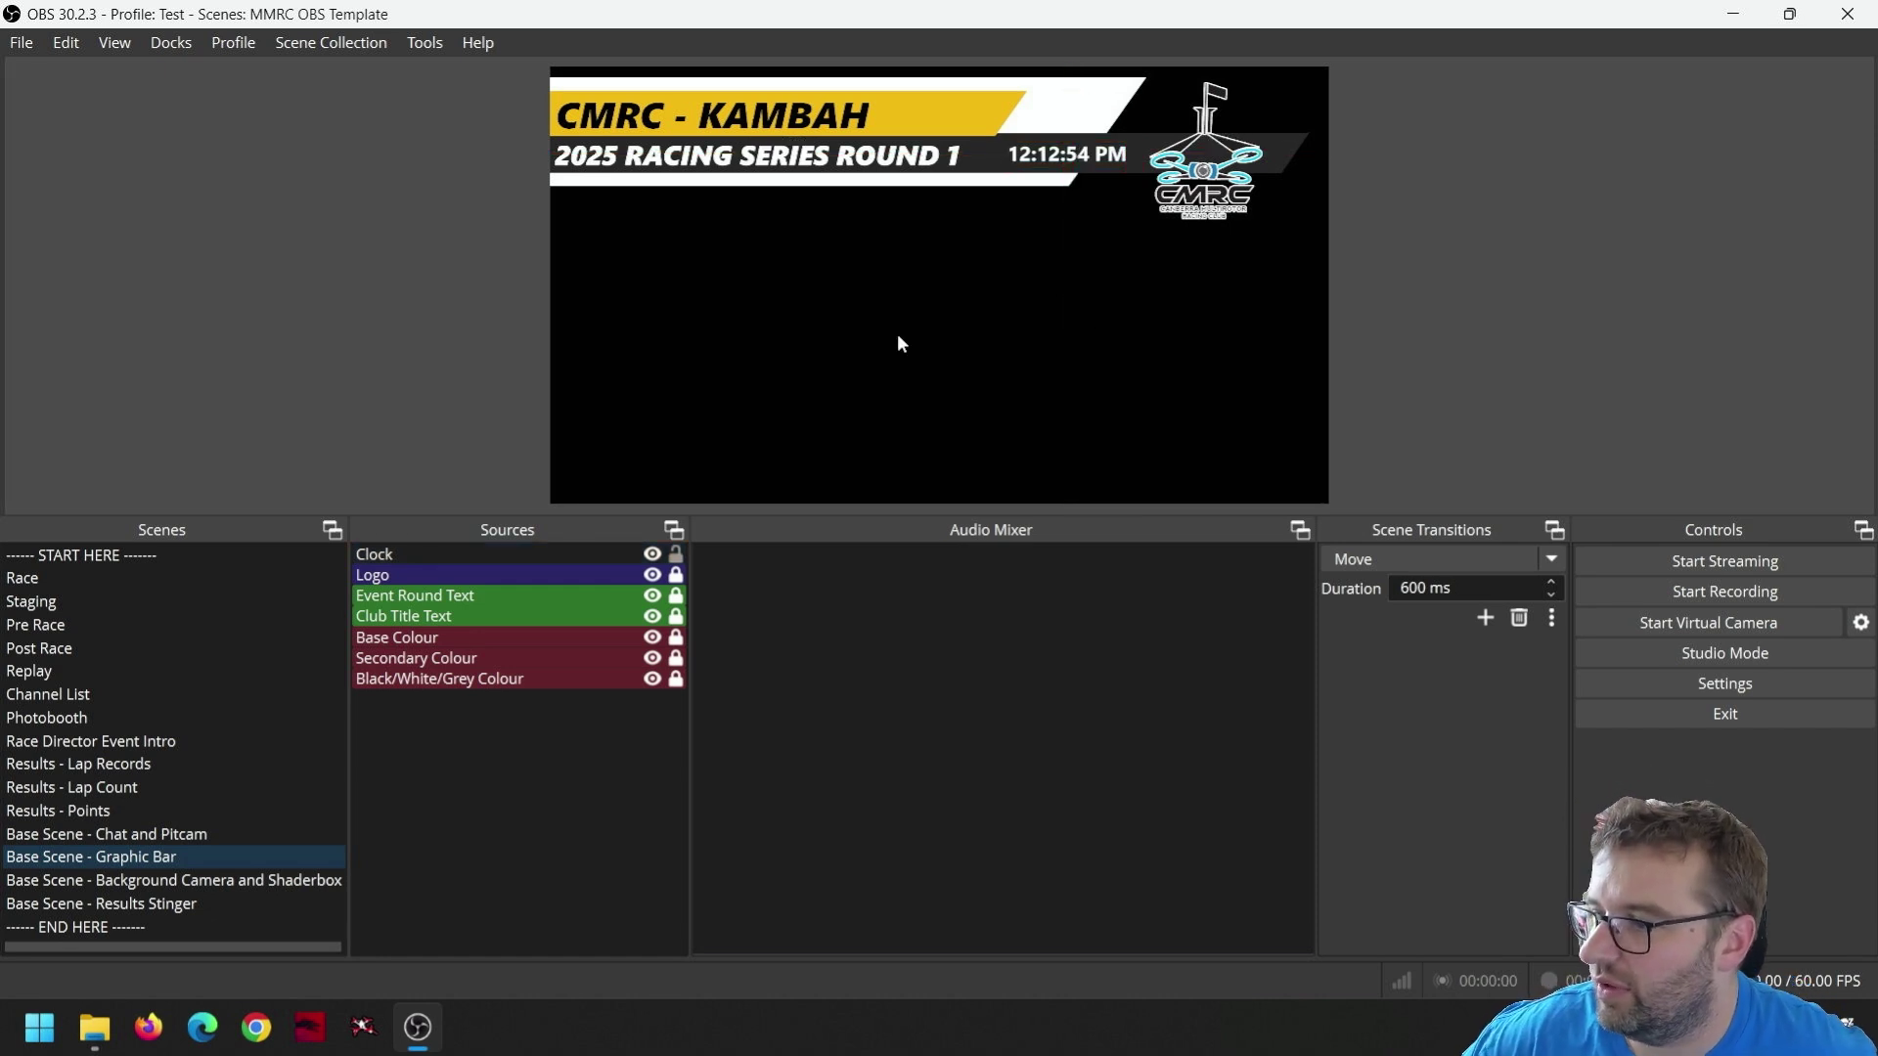
# - Set the Base Colour to blue #1179bc, sampled from the bar in the preview
pyautogui.doubleClick(426, 637)
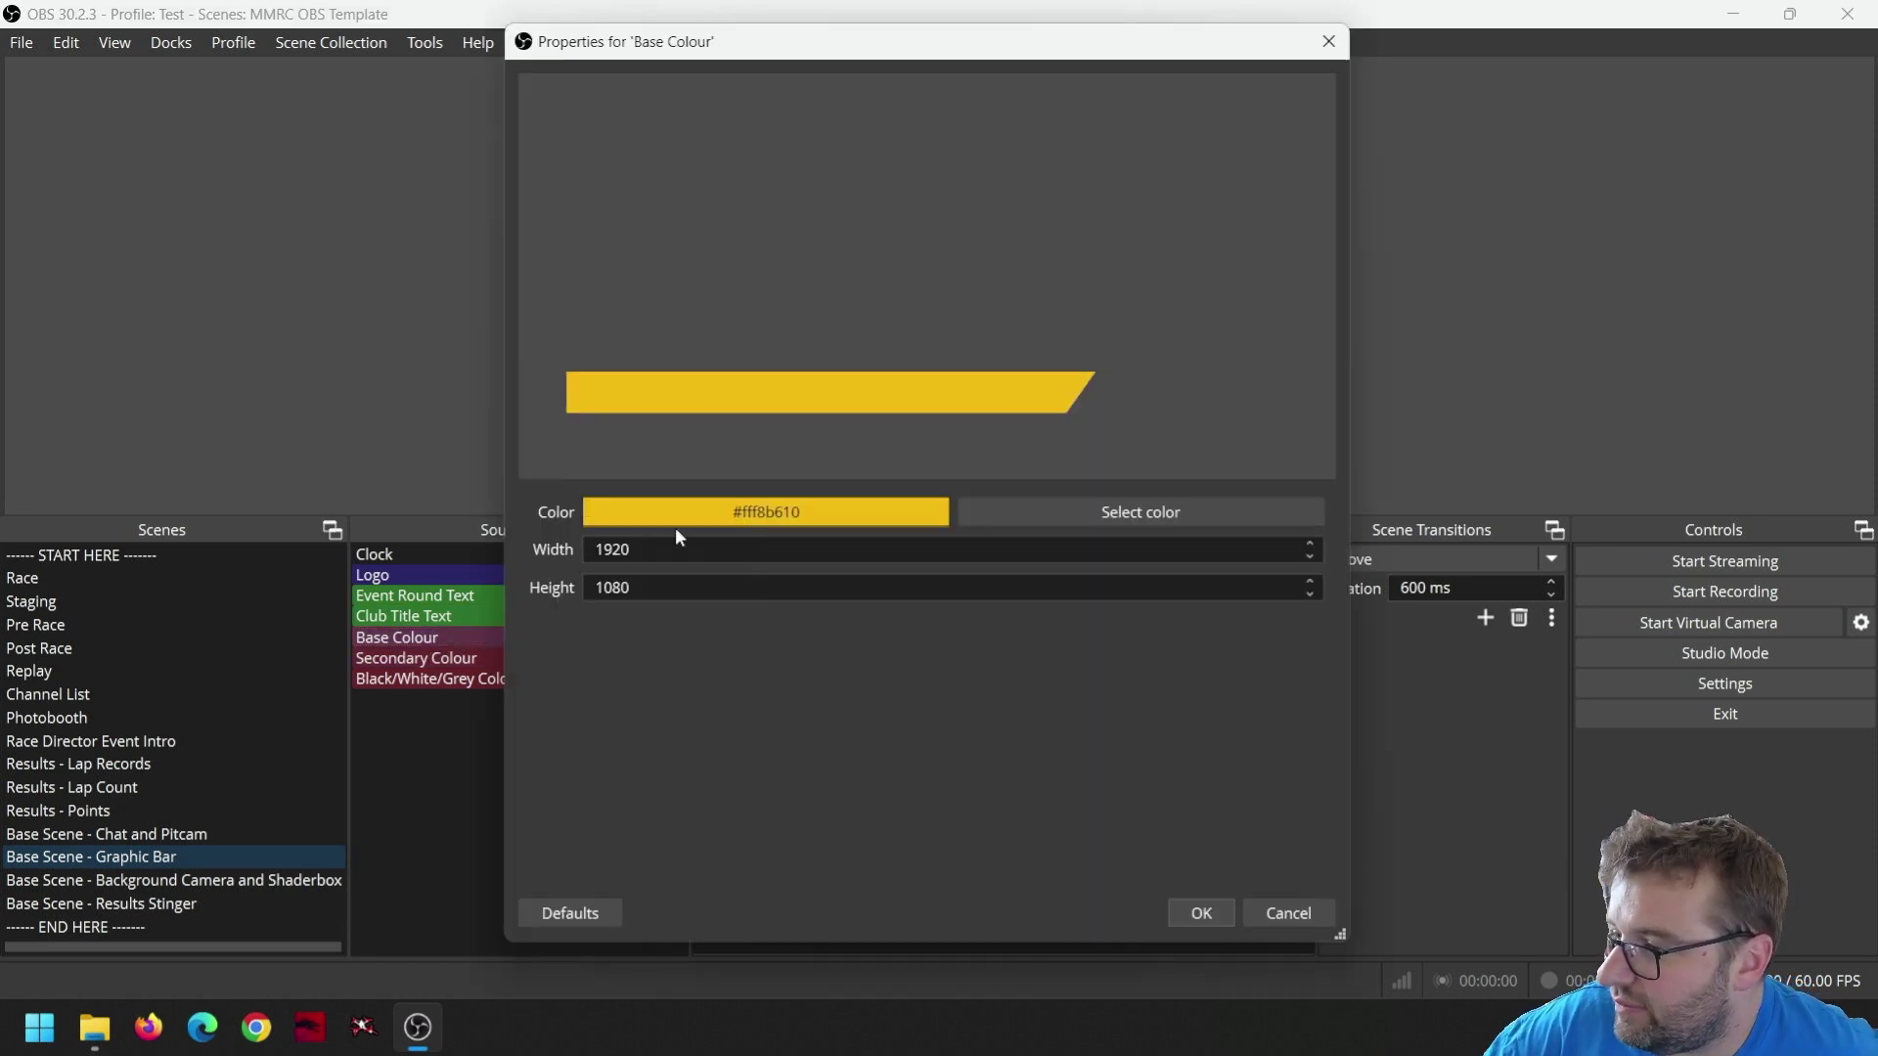
pyautogui.click(1081, 506)
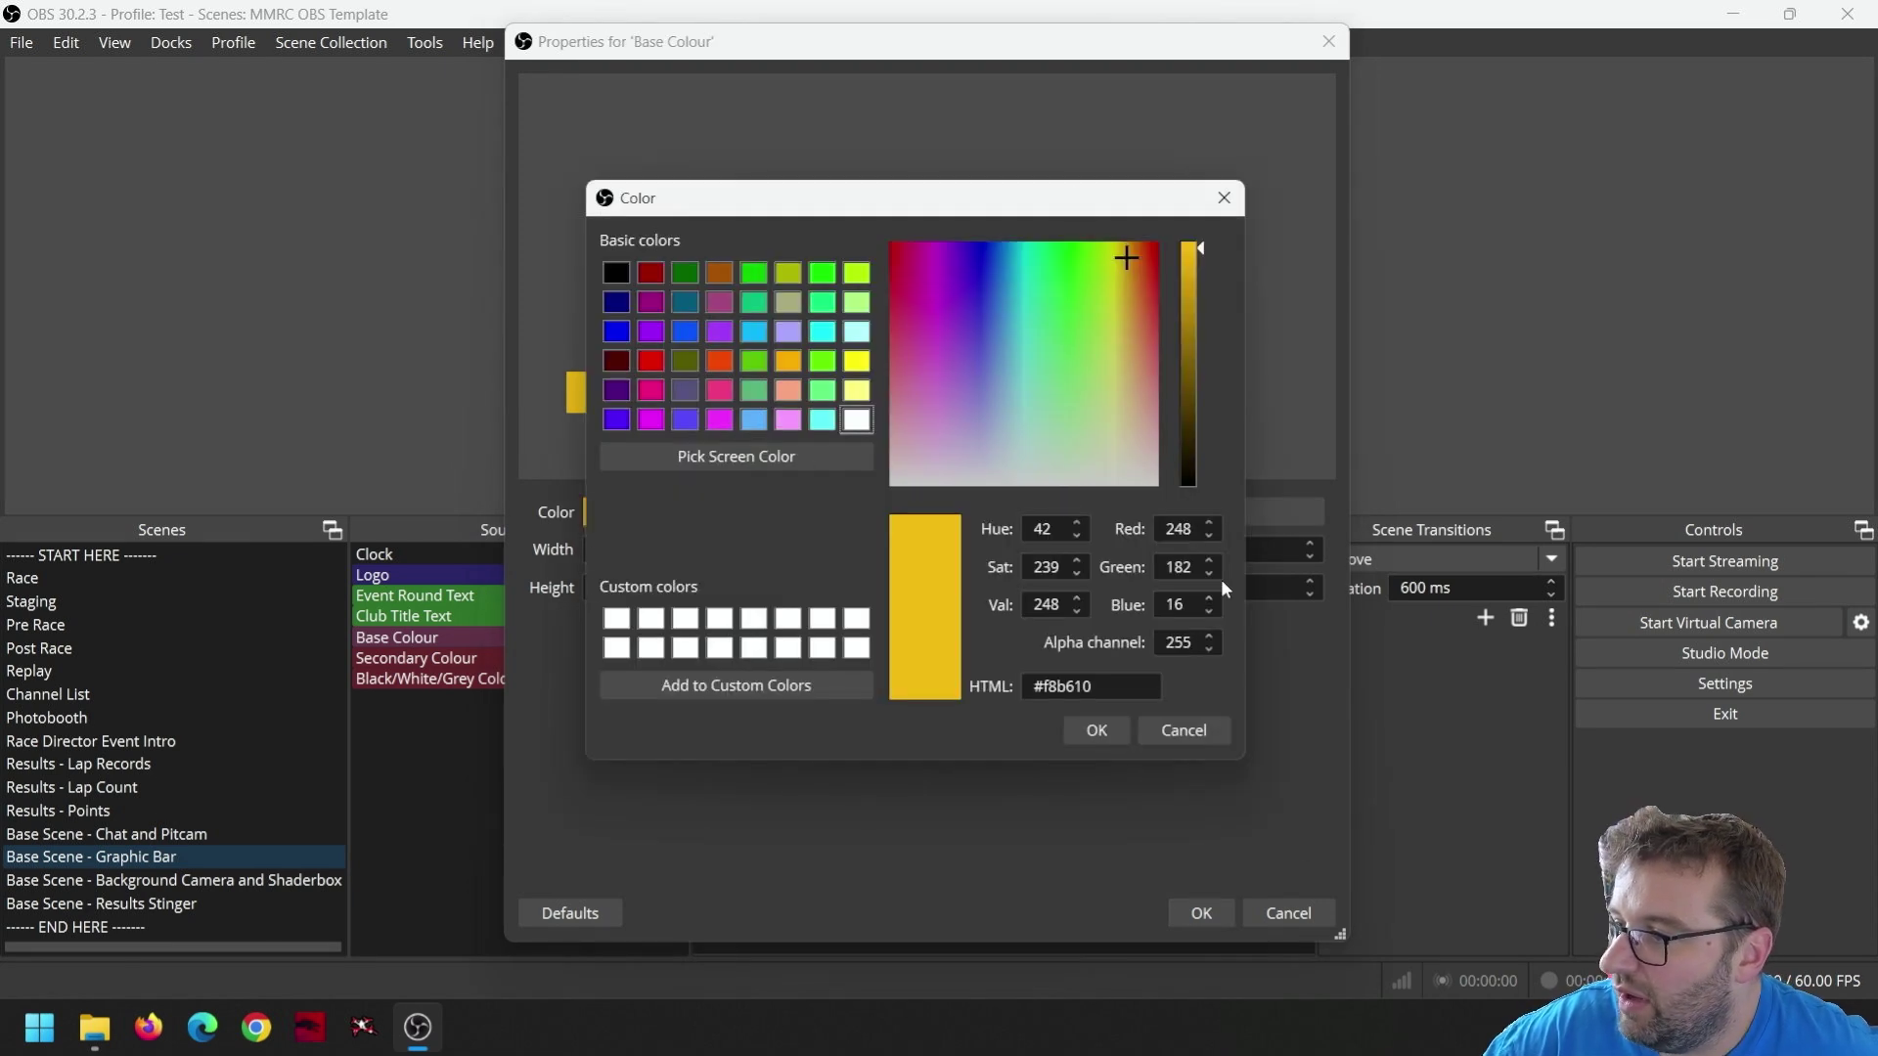
pyautogui.click(1173, 728)
pyautogui.moveTo(979, 72); pyautogui.dragTo(568, 84)
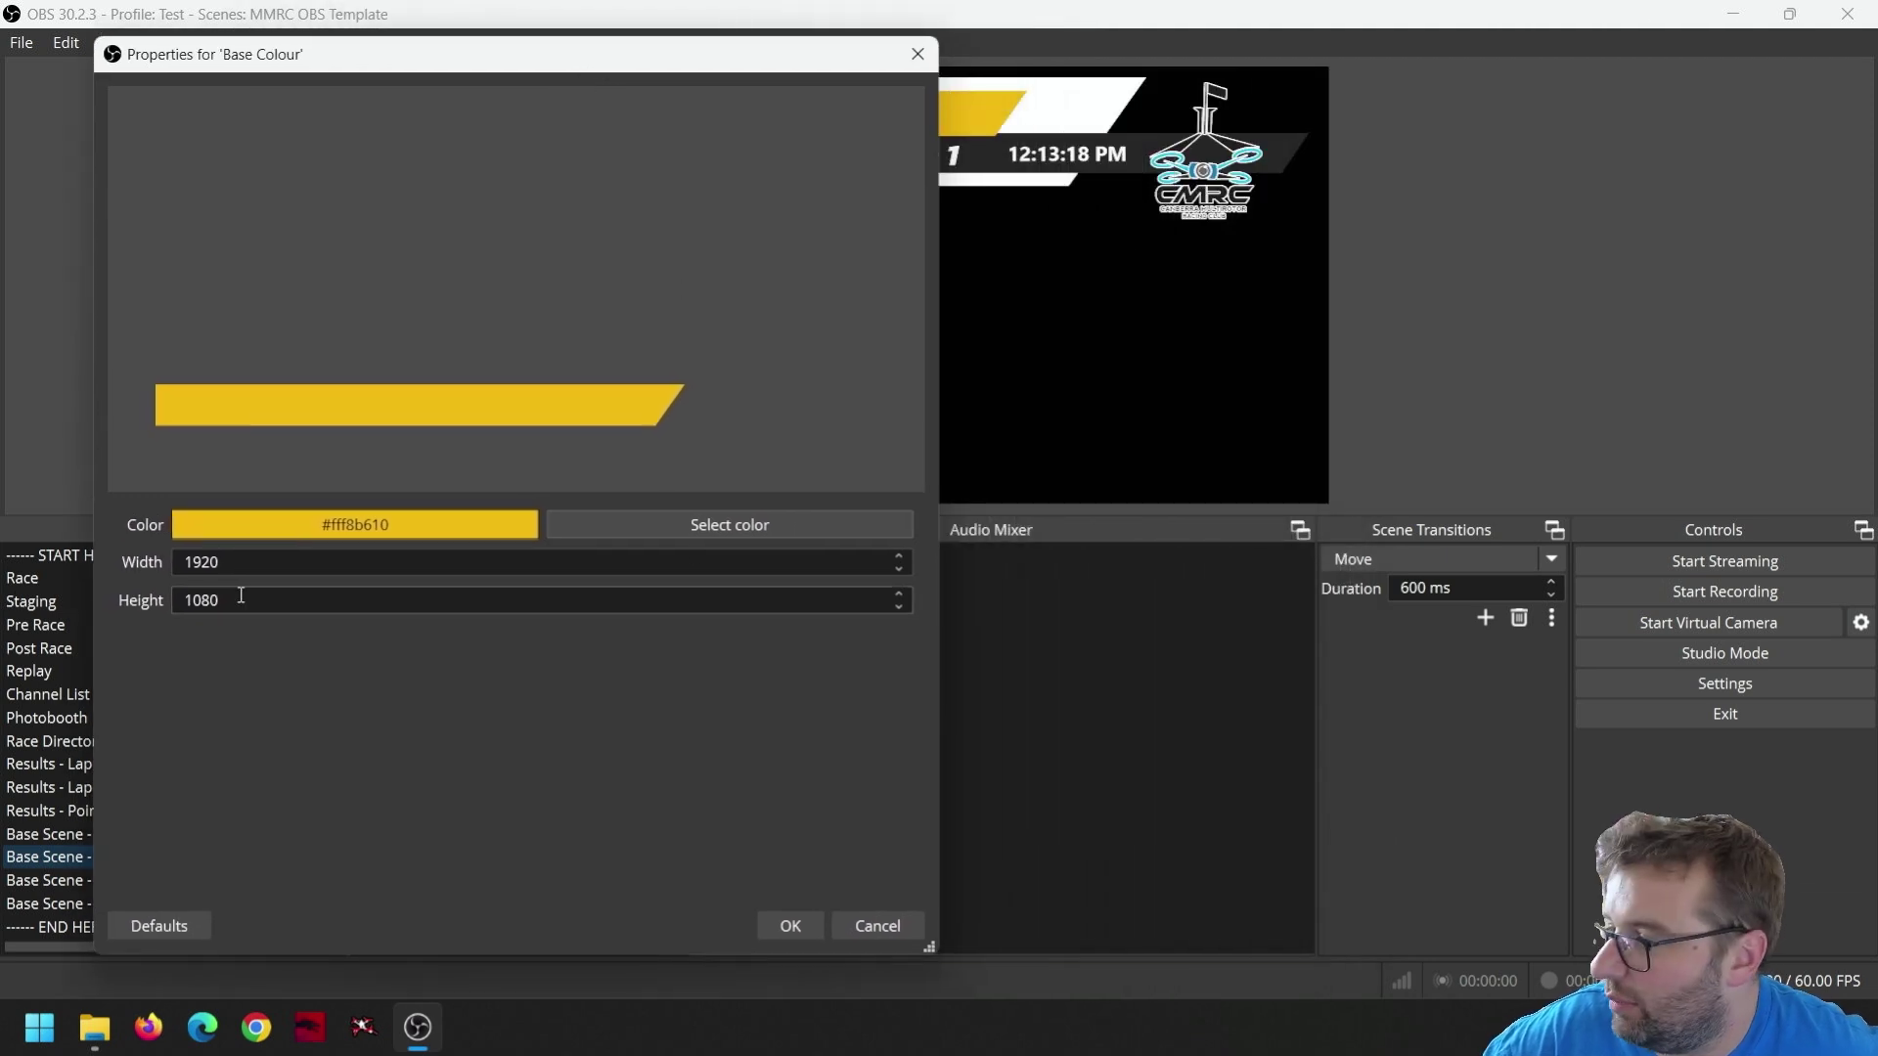
pyautogui.click(696, 525)
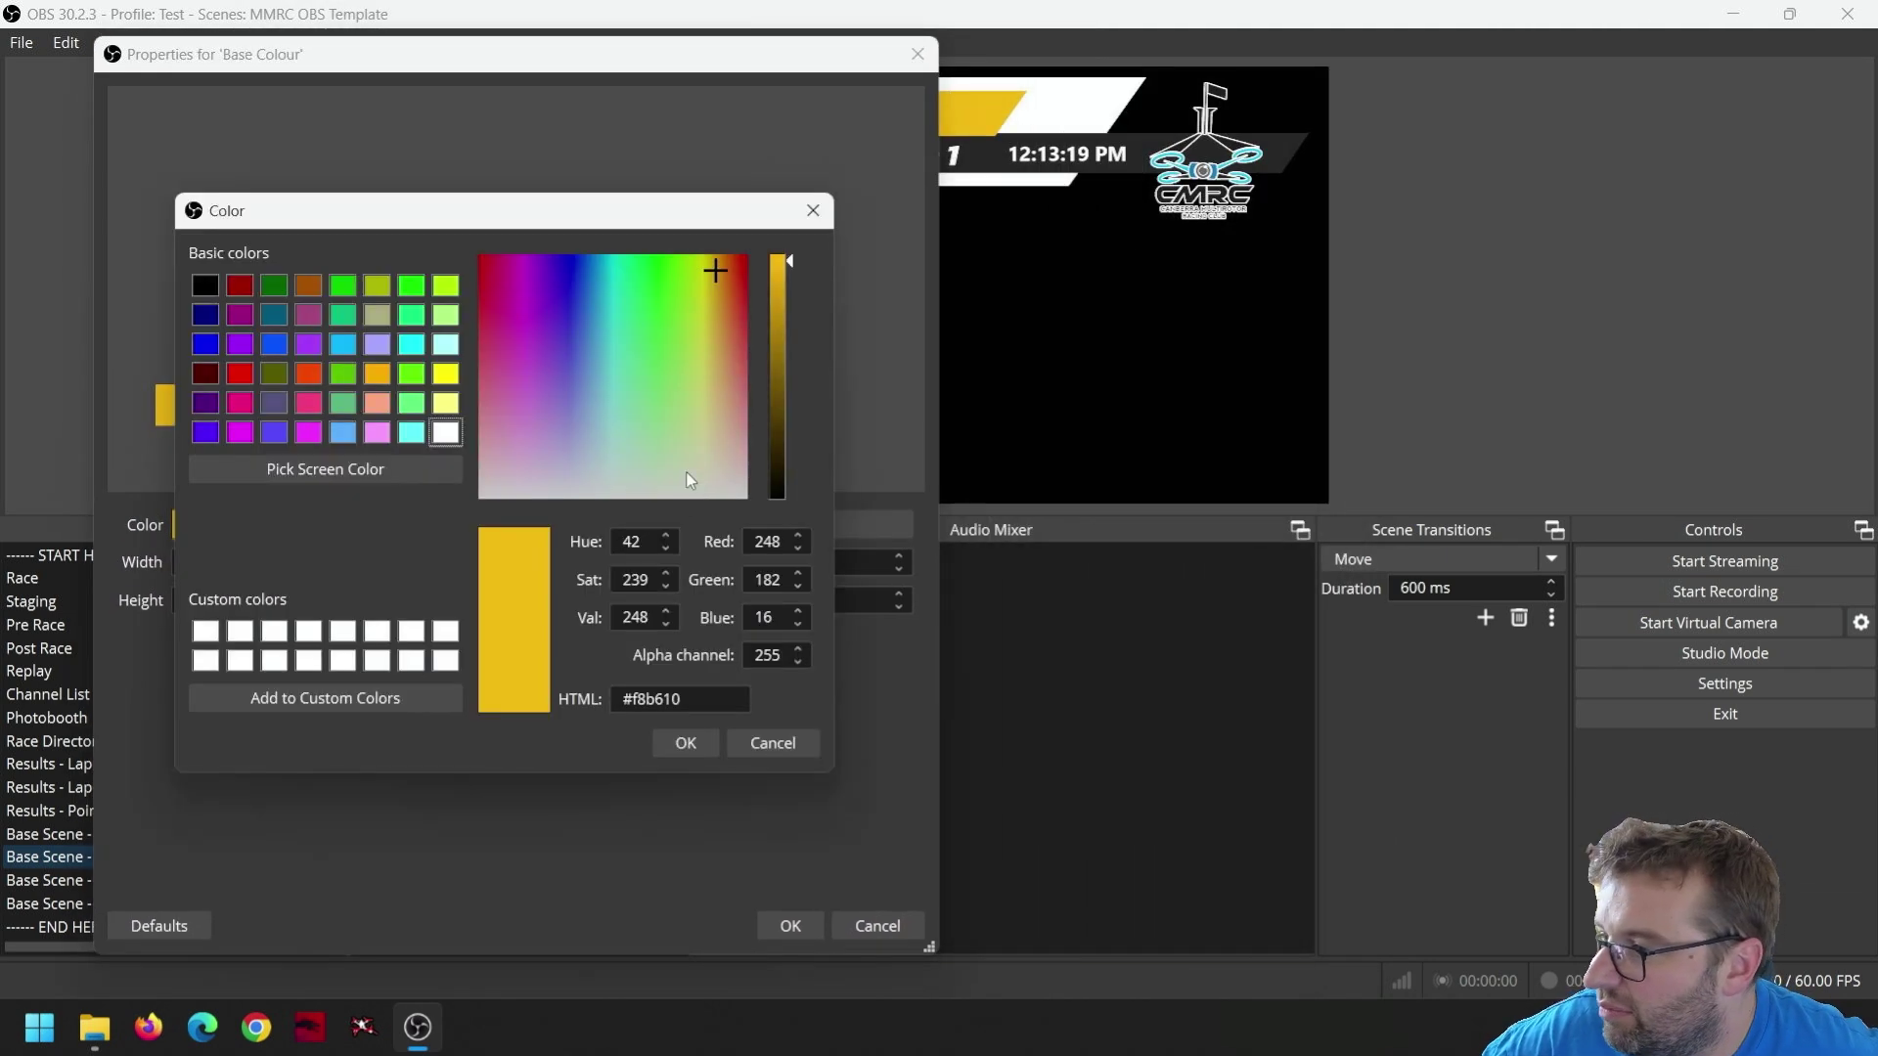
pyautogui.click(354, 479)
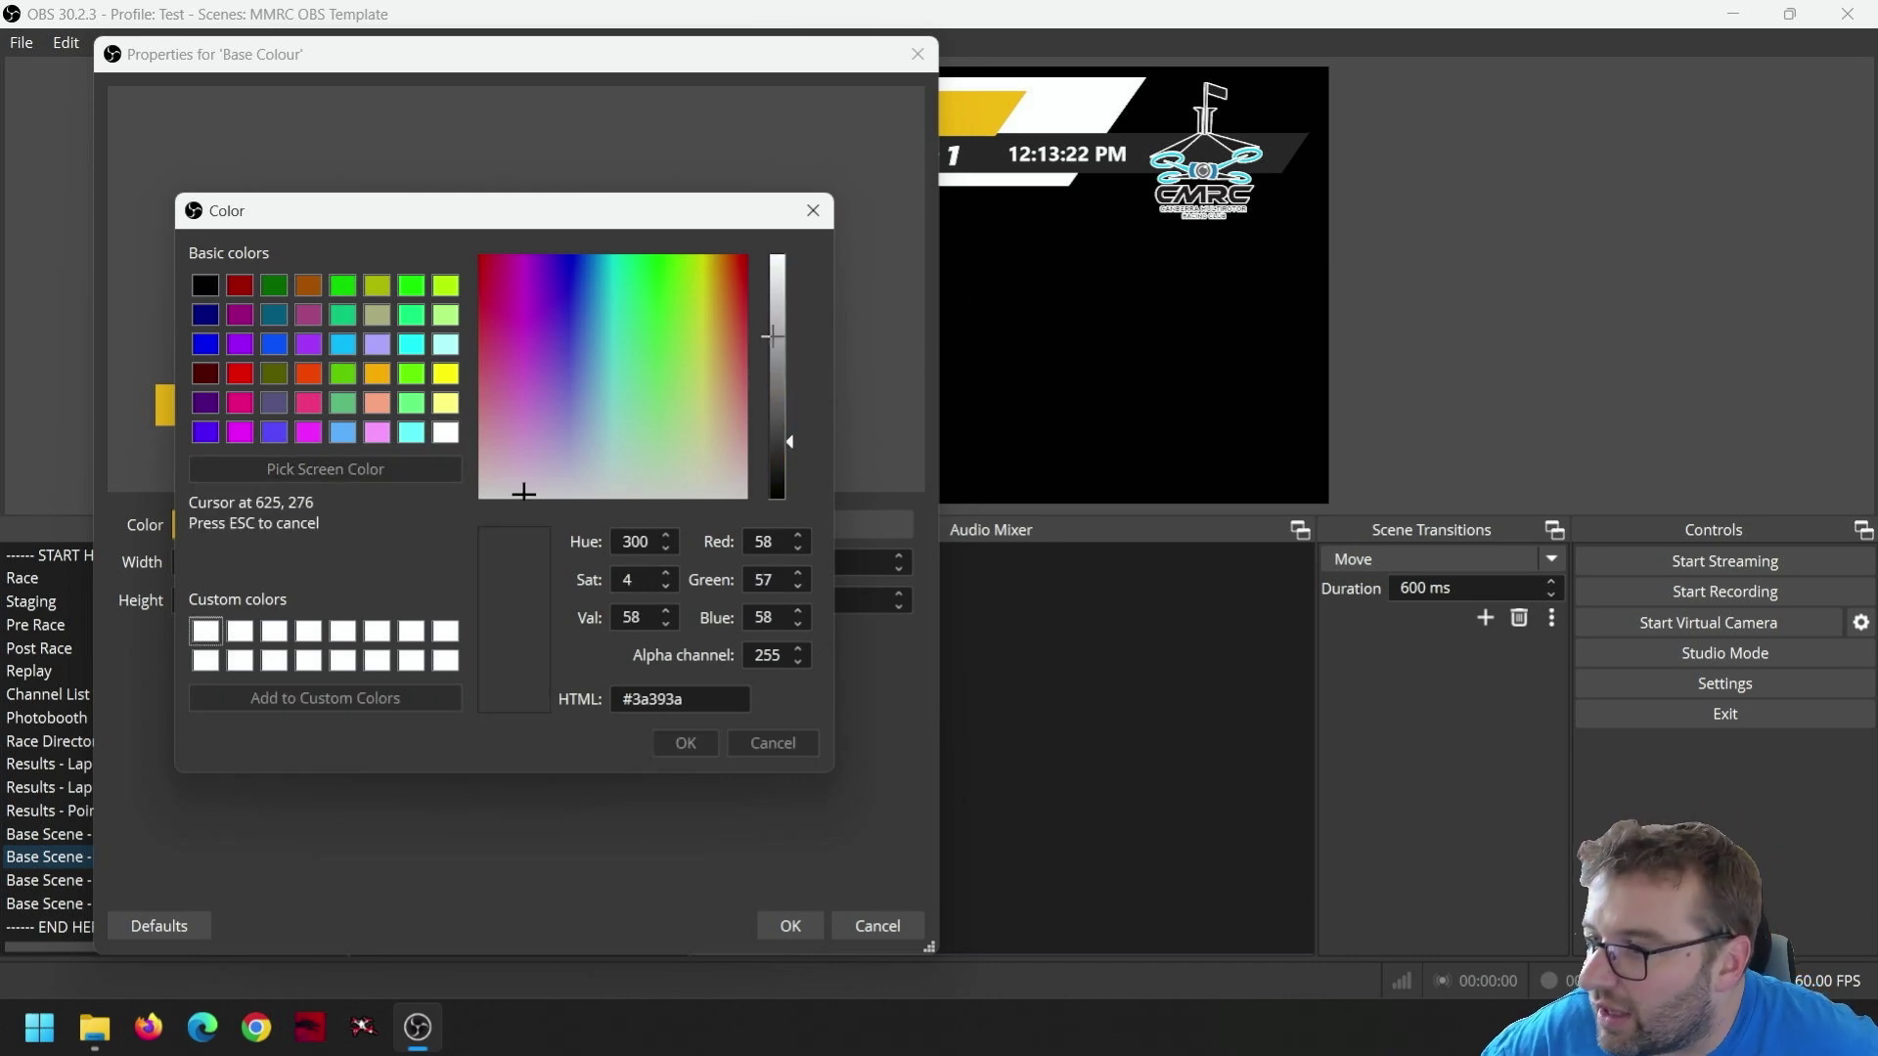
pyautogui.click(1192, 168)
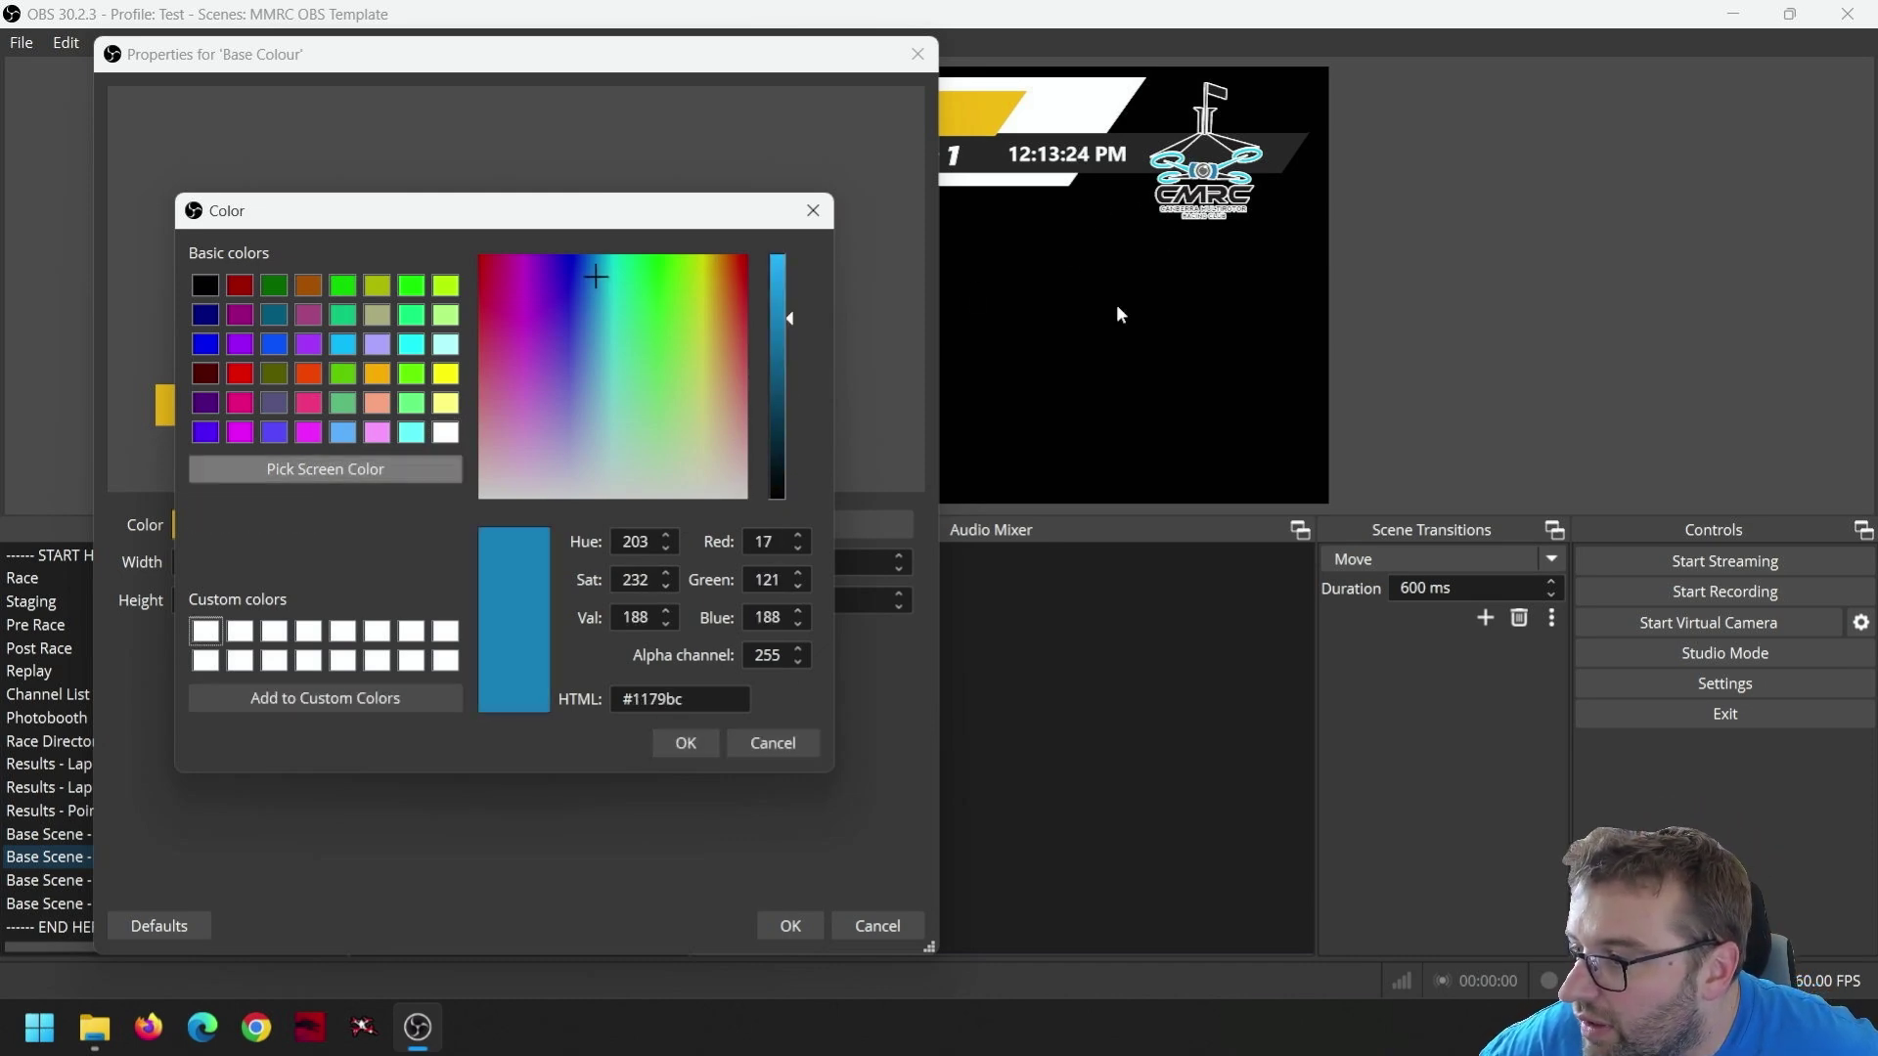
pyautogui.click(690, 742)
pyautogui.click(781, 931)
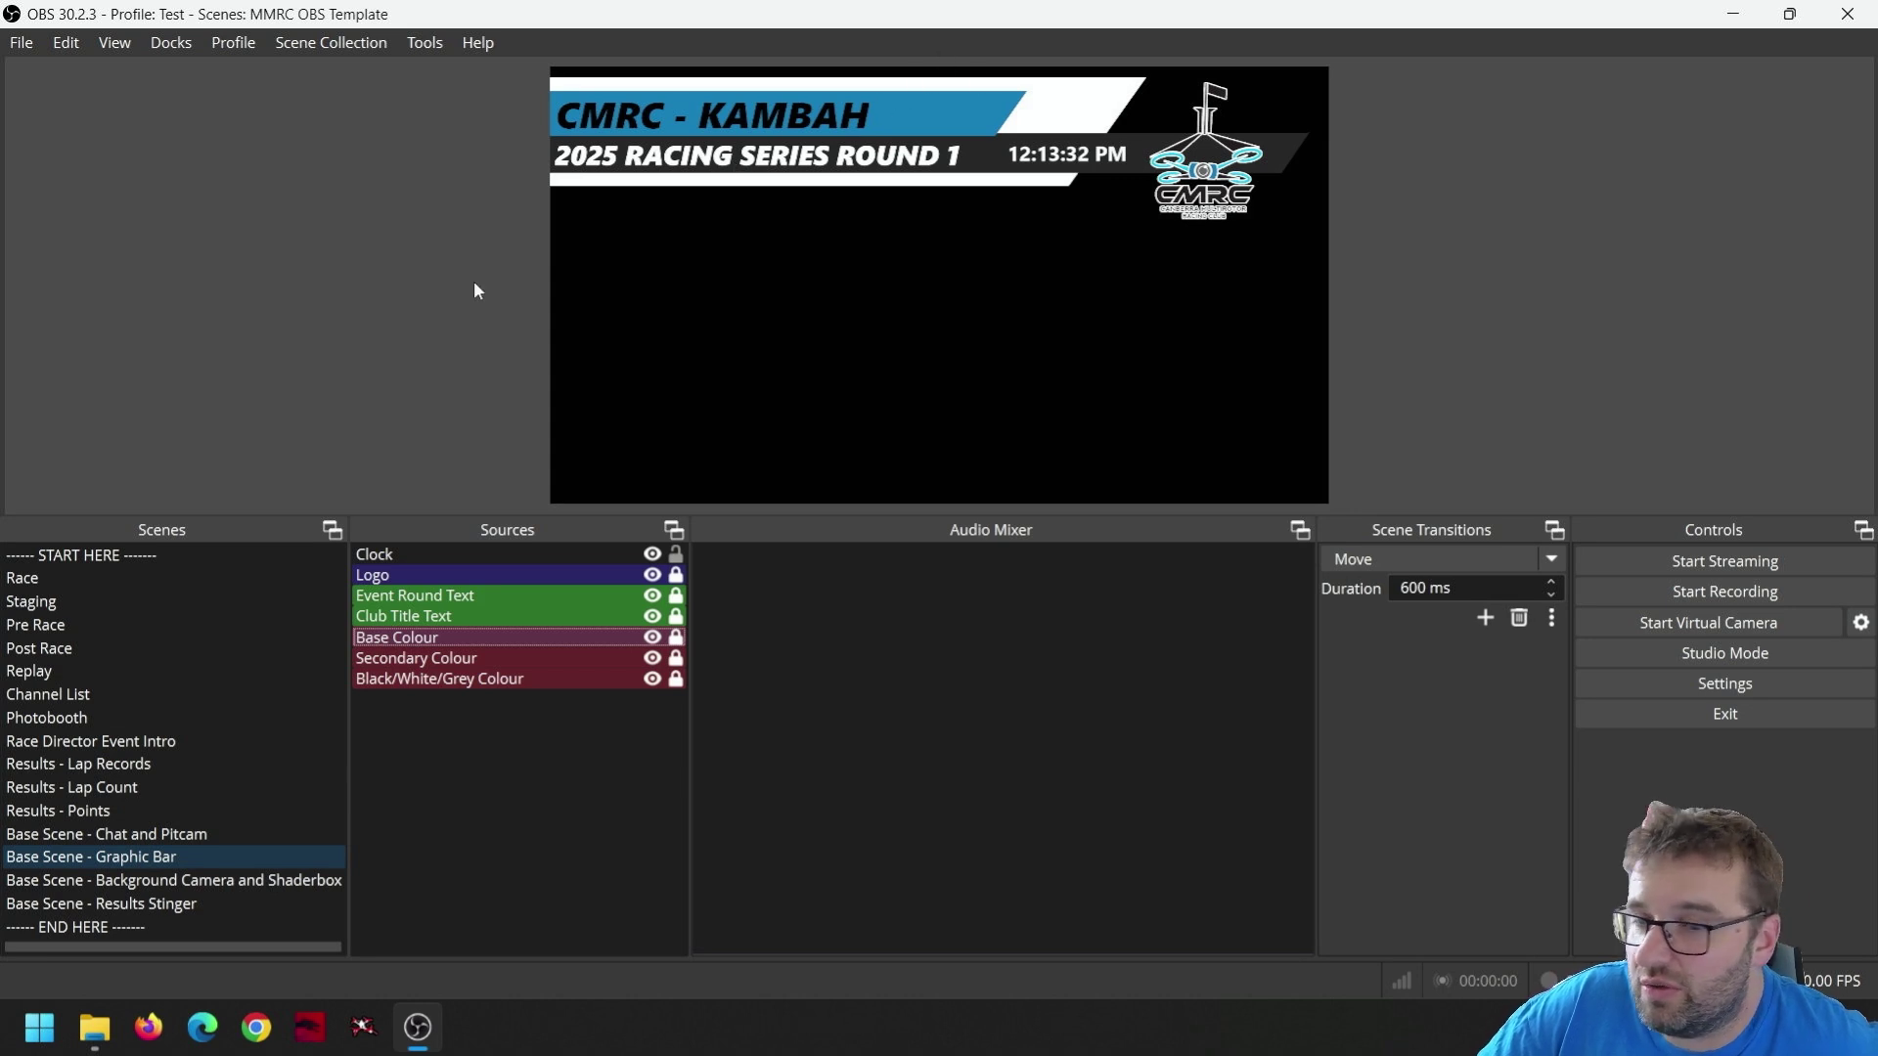
# - Toggle the Base, Secondary and Black/White/Grey Colour layers' visibility to inspect each
pyautogui.click(652, 638)
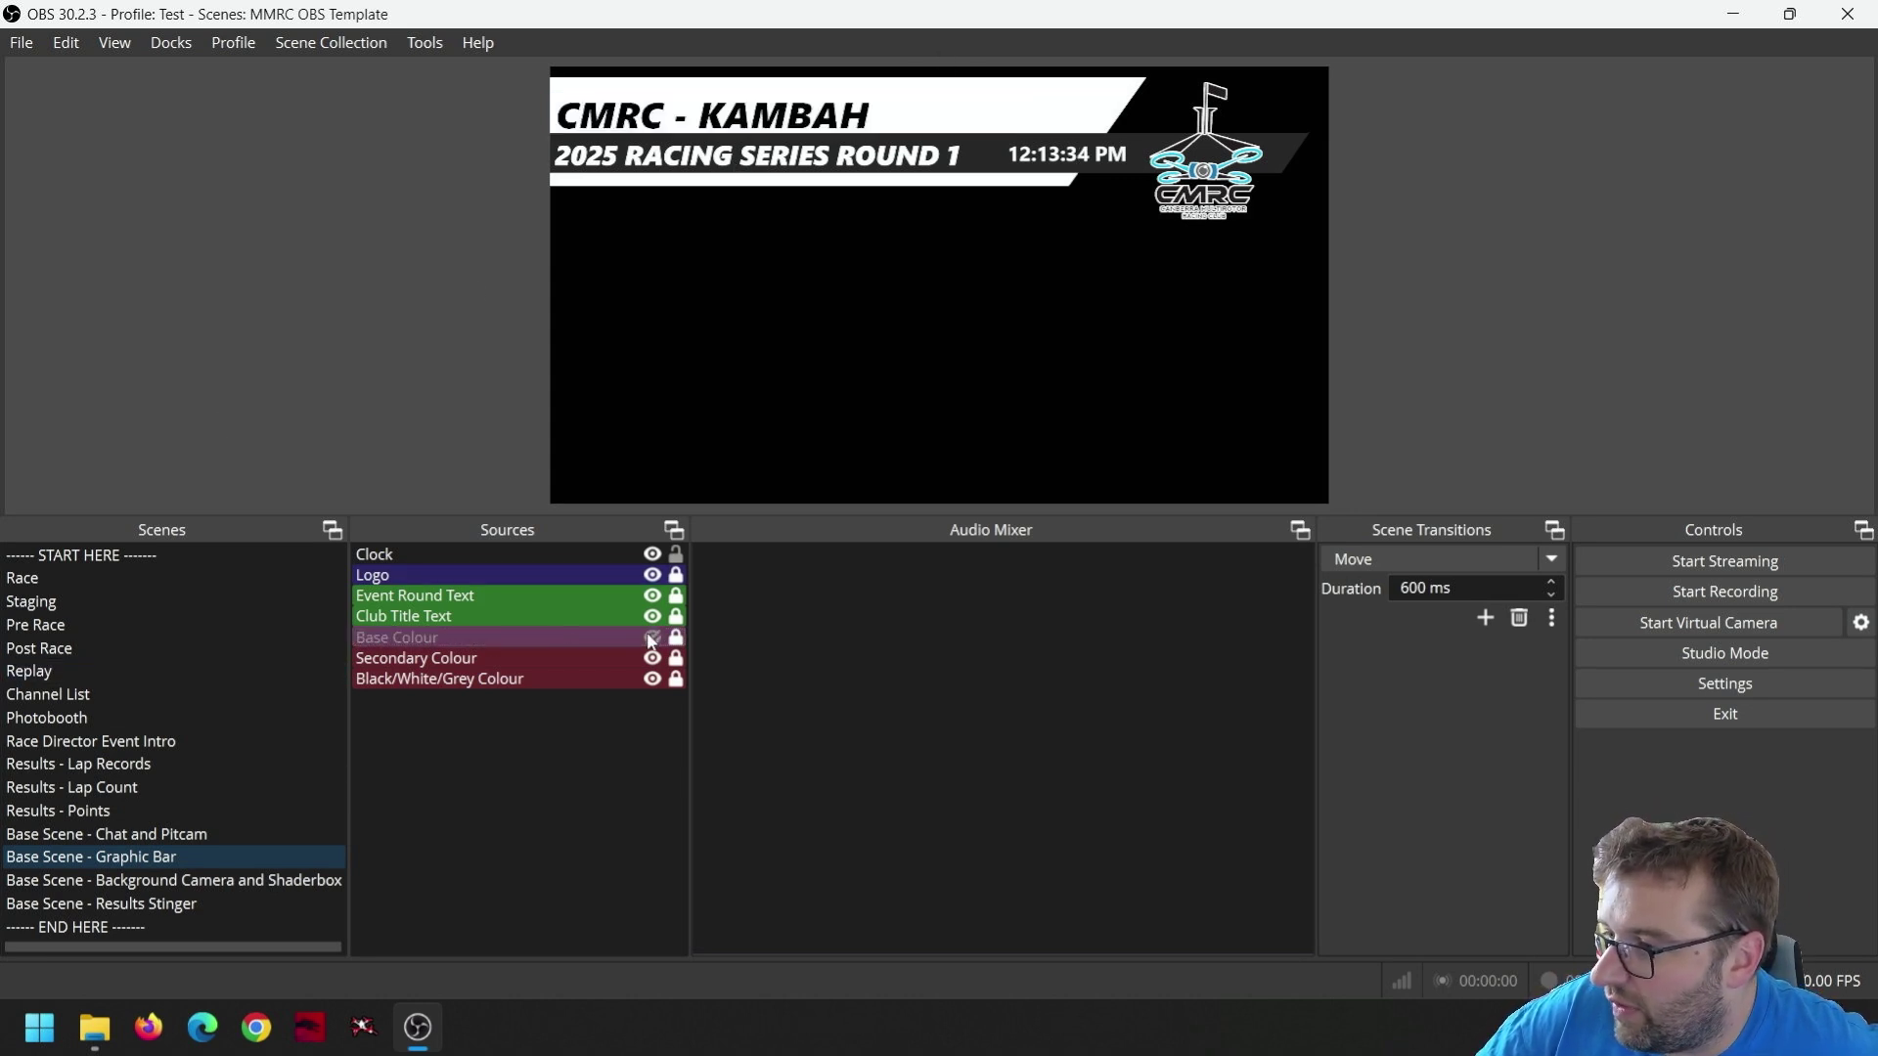
pyautogui.click(652, 638)
pyautogui.click(651, 638)
pyautogui.click(651, 638)
pyautogui.click(653, 658)
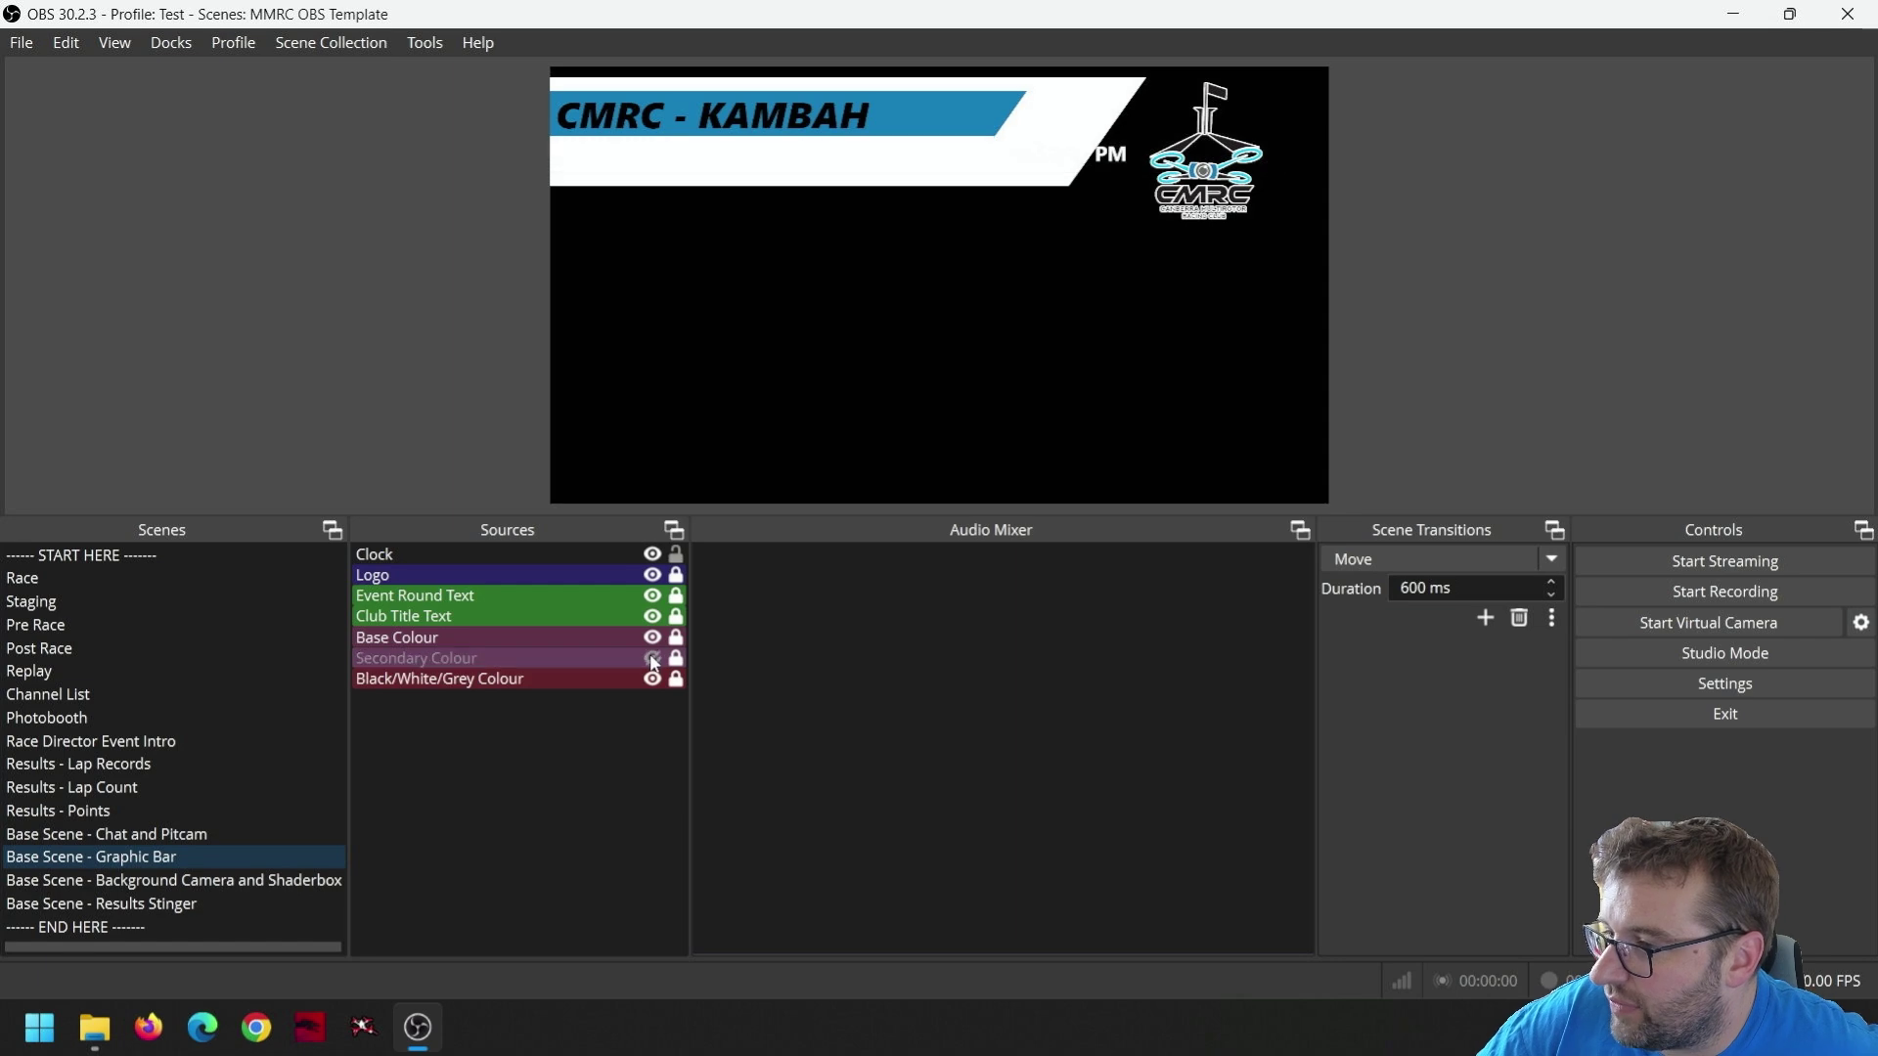
pyautogui.click(652, 658)
pyautogui.click(651, 679)
pyautogui.click(652, 679)
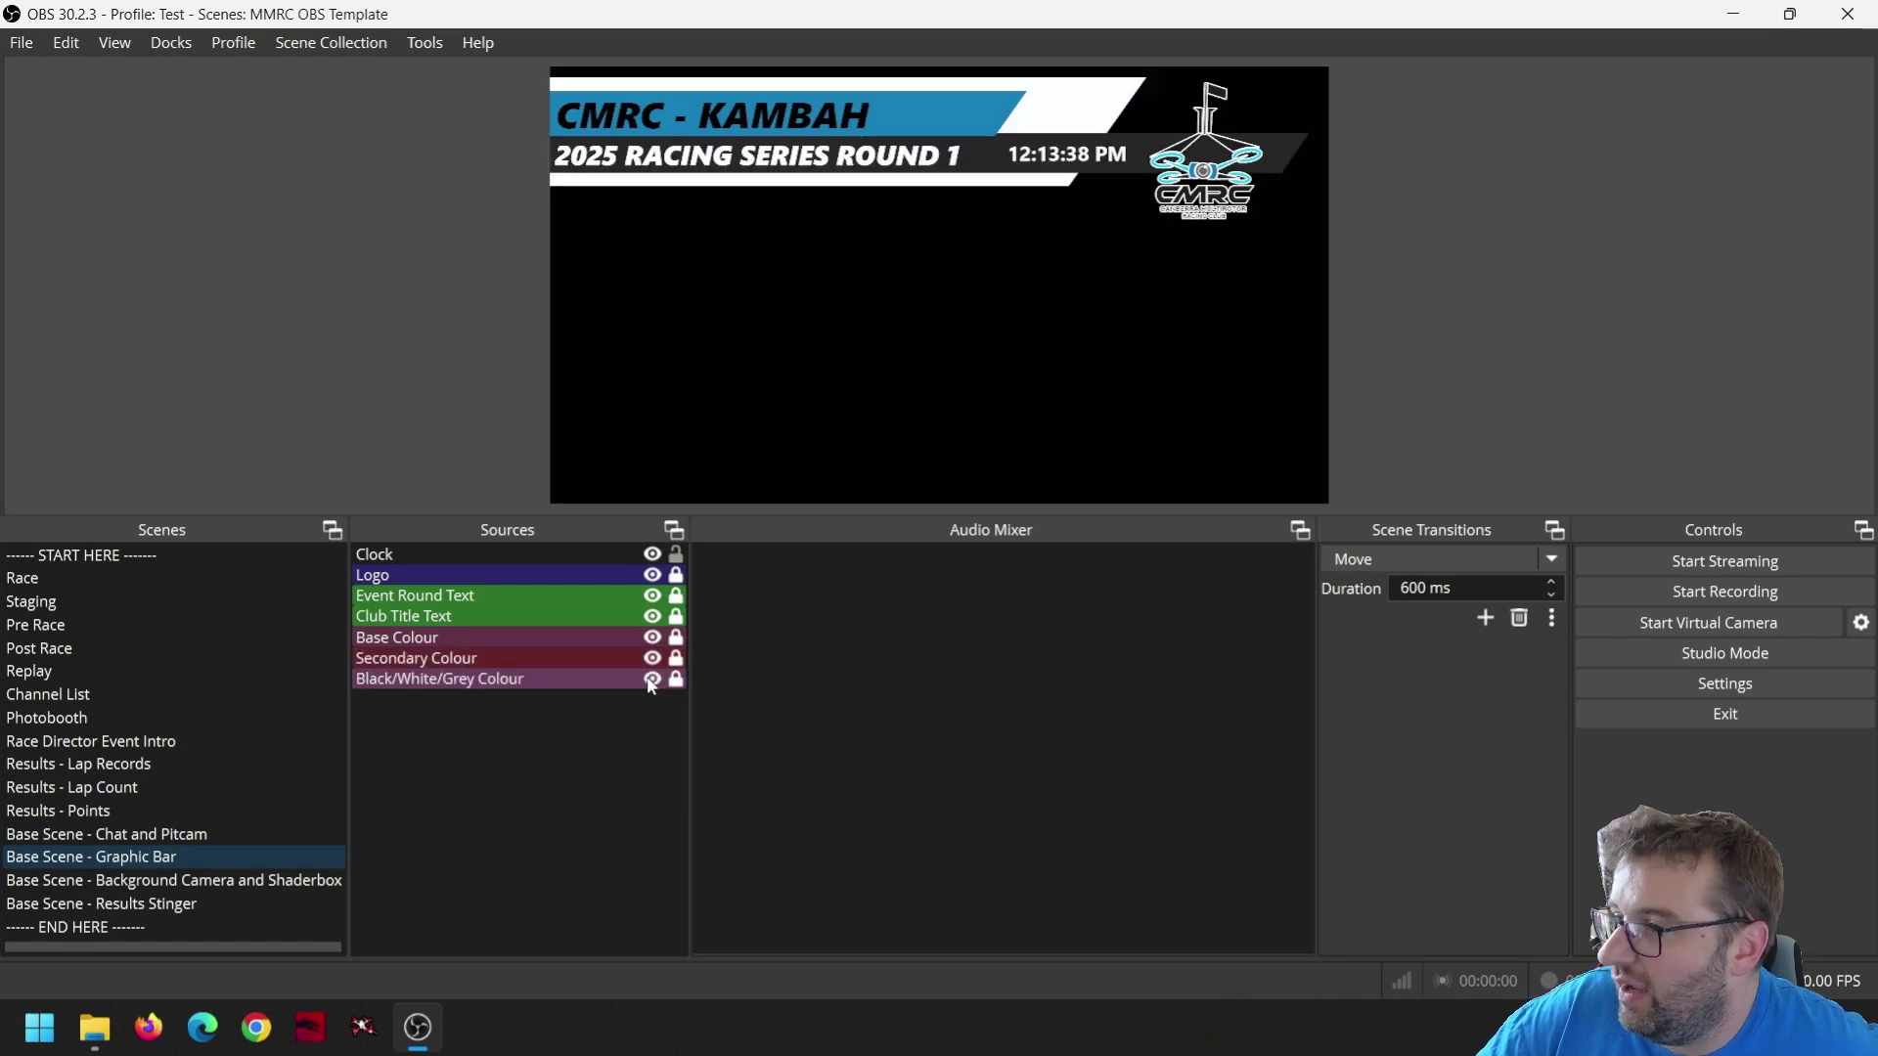
pyautogui.click(652, 678)
pyautogui.click(651, 679)
pyautogui.click(651, 679)
pyautogui.click(651, 678)
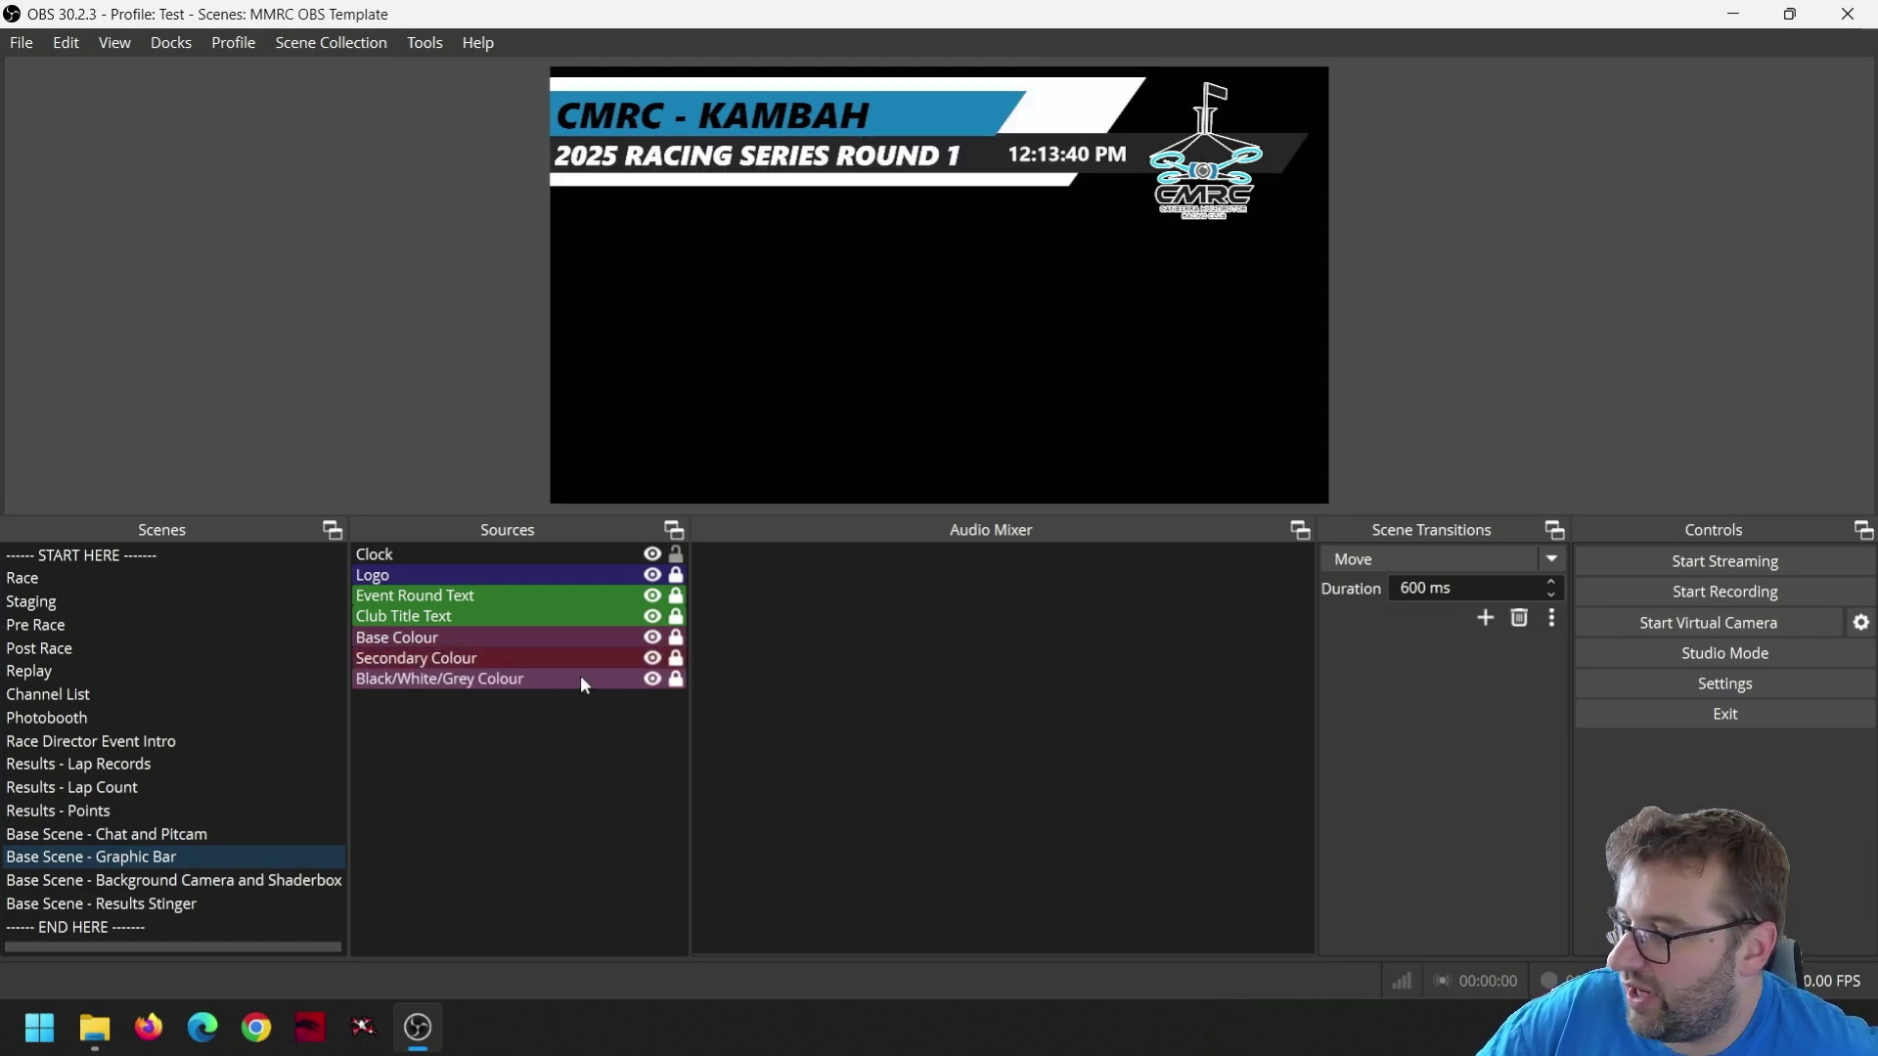
# - Unlock the Secondary Colour layer, nudge it left twice, then lock it again
pyautogui.click(610, 663)
pyautogui.click(675, 658)
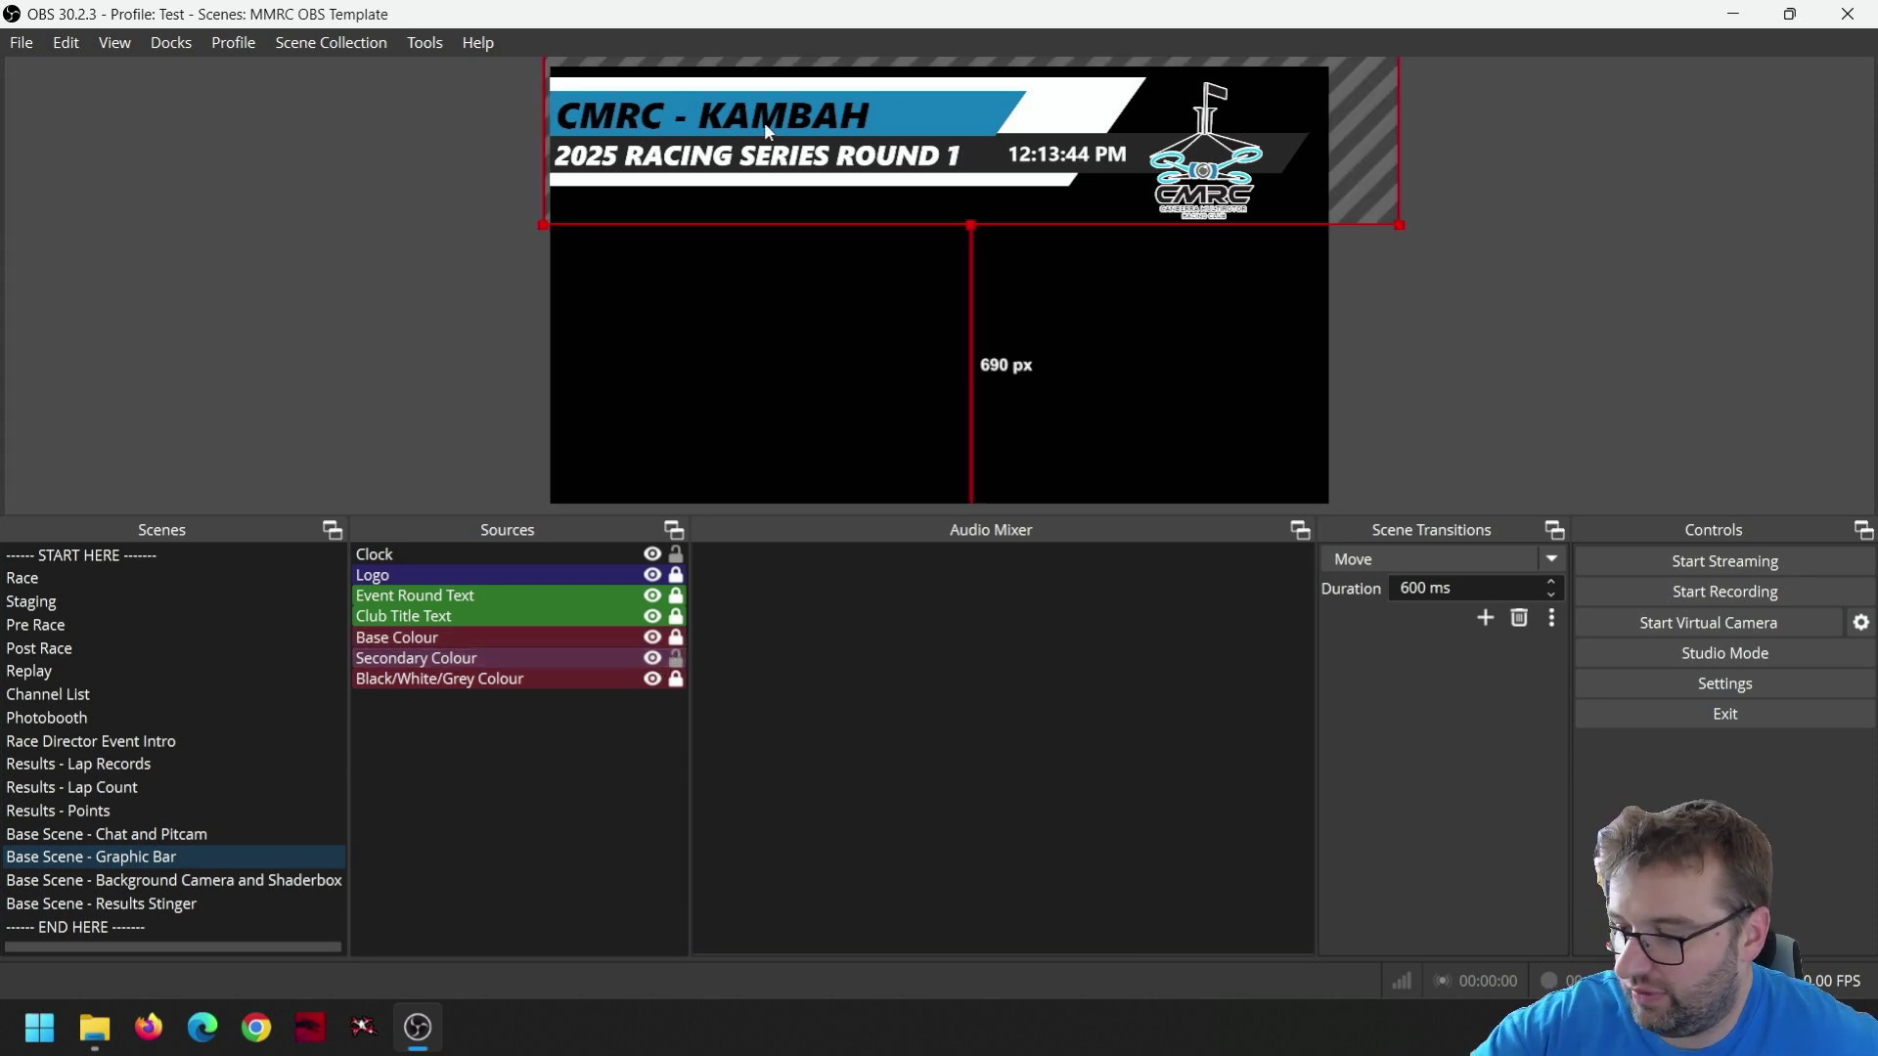
pyautogui.press('Left')
pyautogui.press('Left')
pyautogui.press('Left')
pyautogui.press('Left')
pyautogui.press('Left')
pyautogui.press('Left')
pyautogui.press('Left')
pyautogui.press('Left')
pyautogui.press('Left')
pyautogui.press('Left')
pyautogui.press('Left')
pyautogui.press('Left')
pyautogui.press('Left')
pyautogui.press('Left')
pyautogui.press('Left')
pyautogui.press('Left')
pyautogui.press('Left')
pyautogui.press('Left')
pyautogui.press('Left')
pyautogui.press('Left')
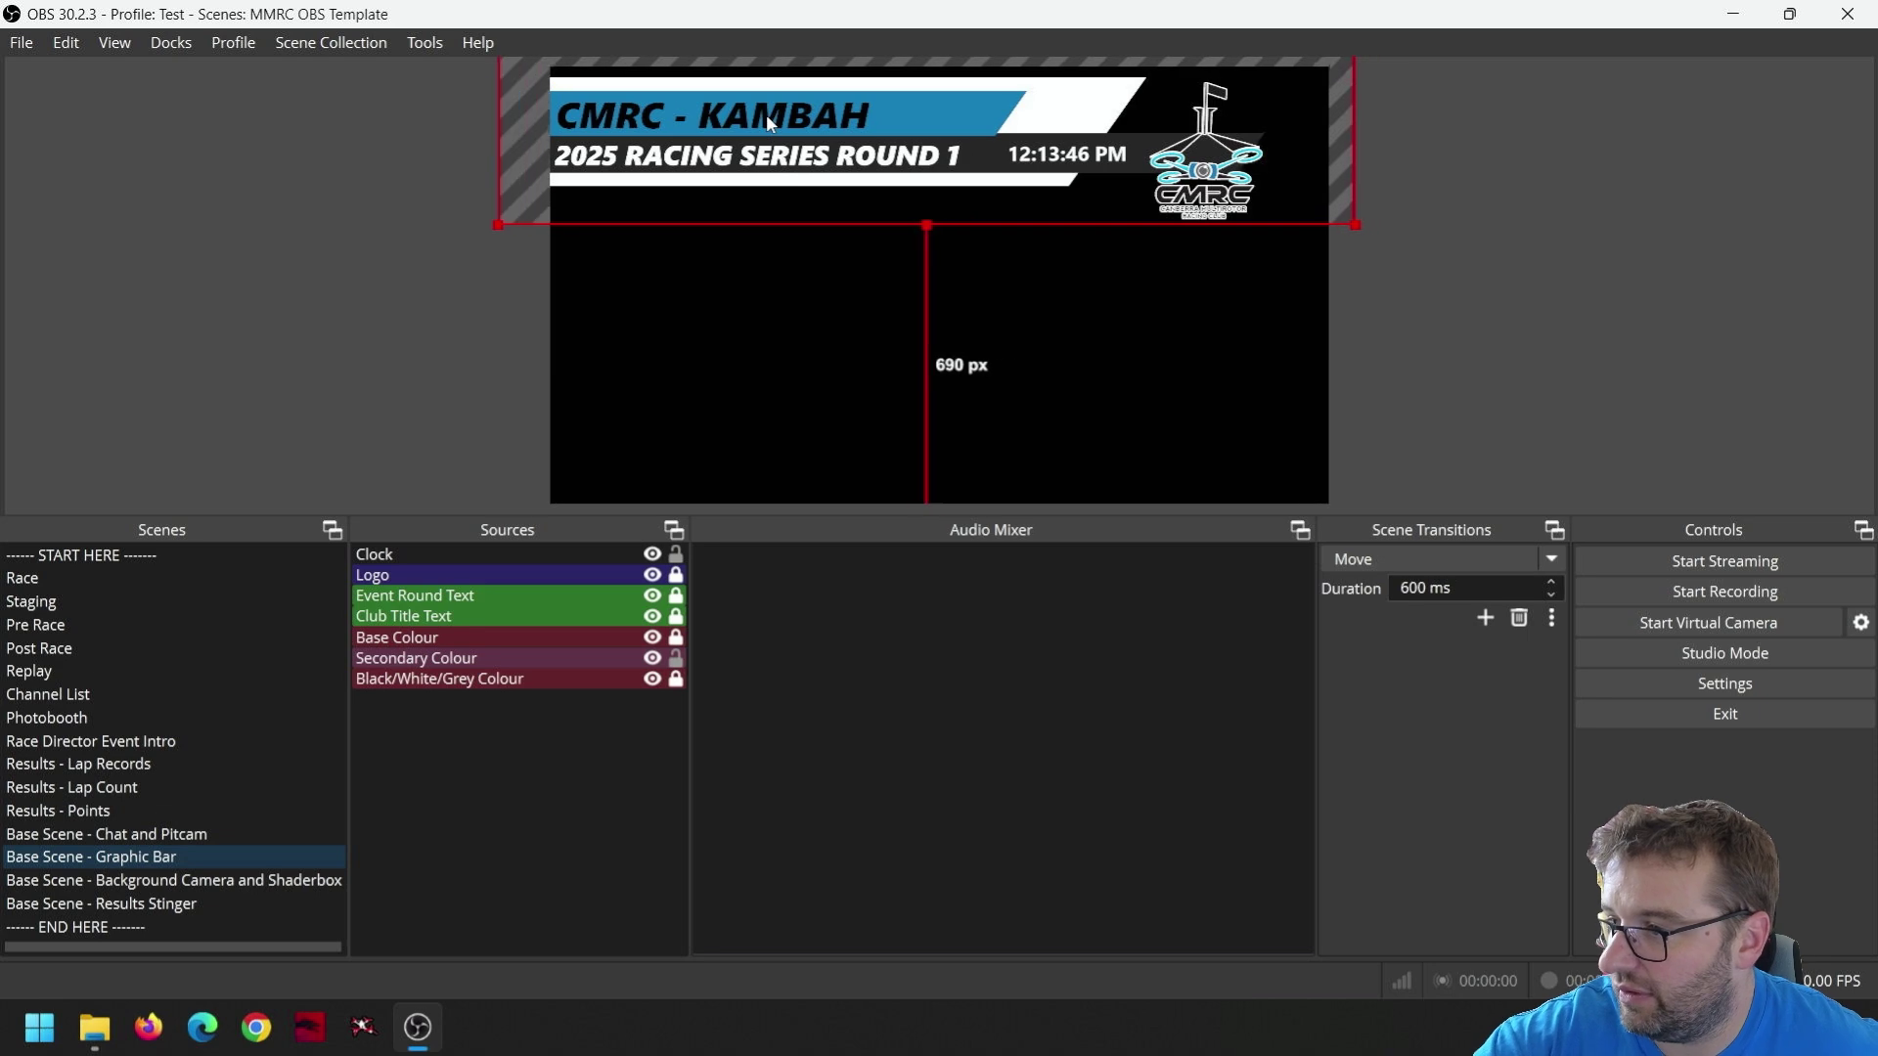
pyautogui.press('Left')
pyautogui.press('Left')
pyautogui.press('Left')
pyautogui.press('Left')
pyautogui.press('Left')
pyautogui.press('Left')
pyautogui.press('Left')
pyautogui.press('Left')
pyautogui.press('Left')
pyautogui.press('Left')
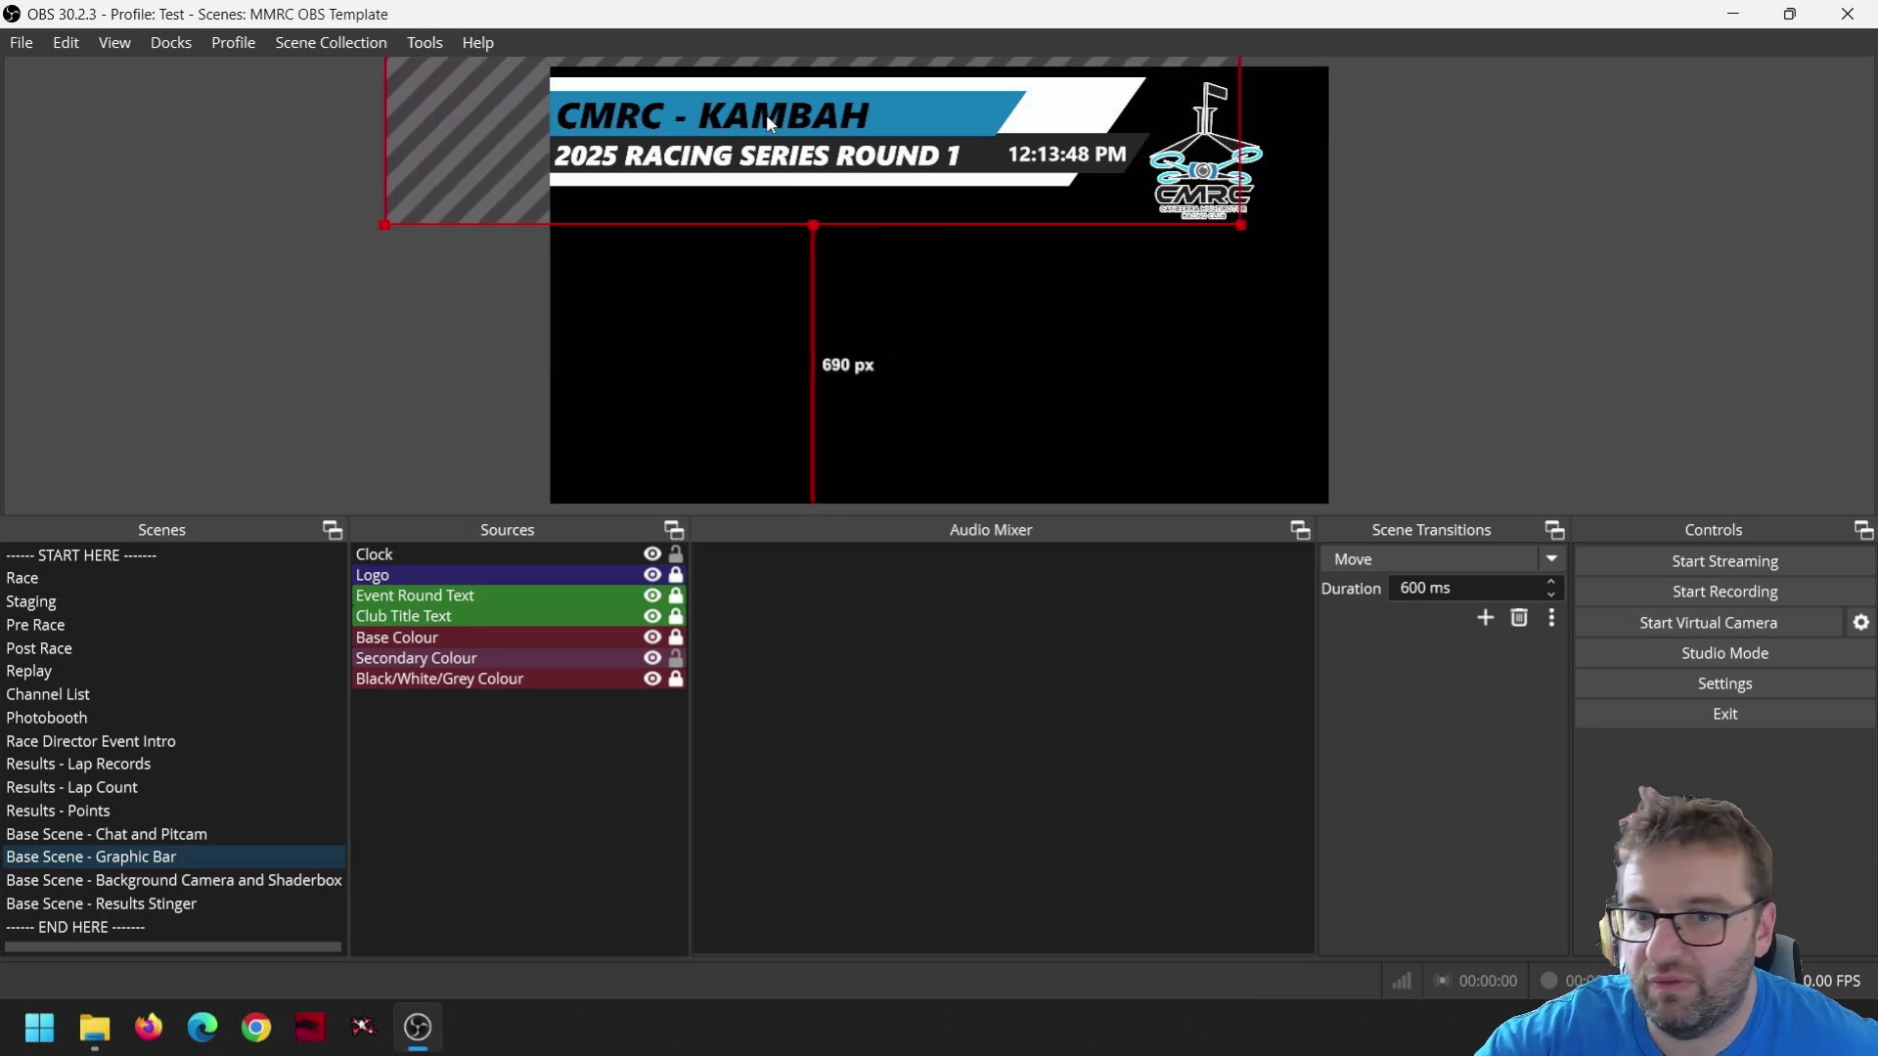
pyautogui.click(675, 658)
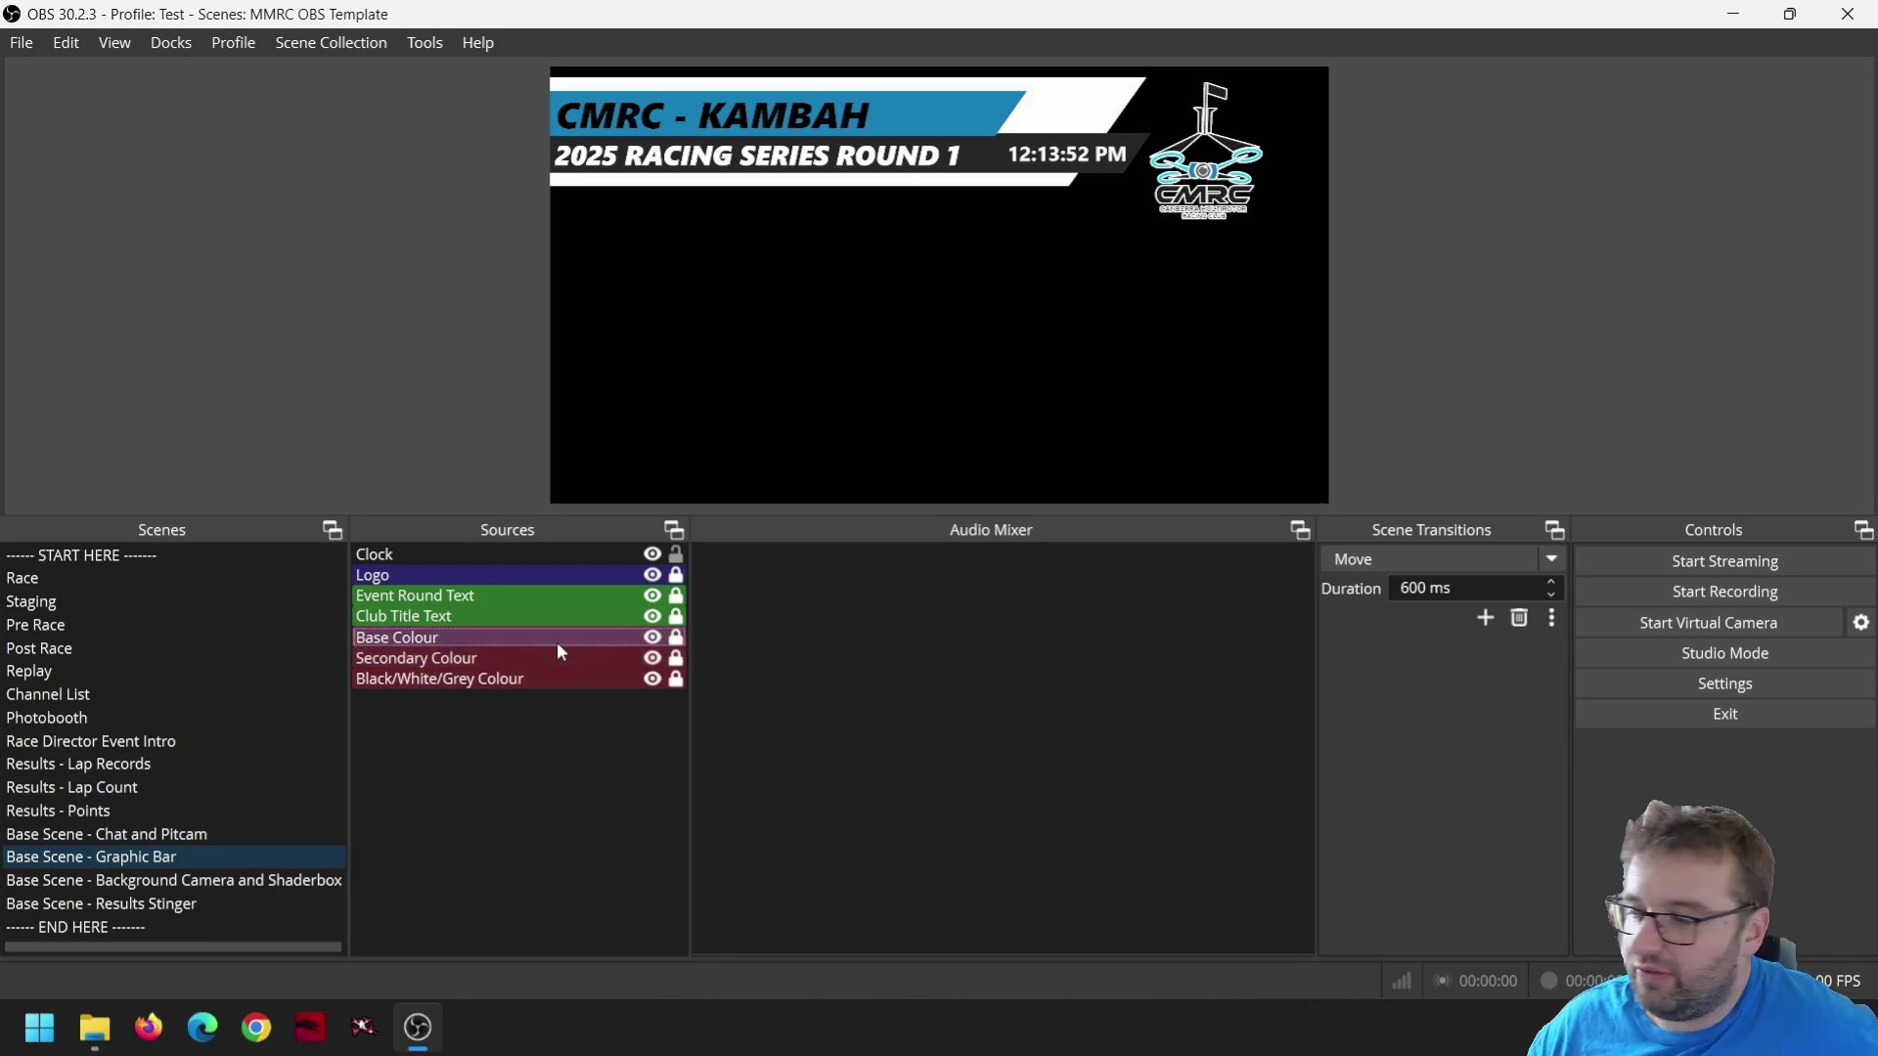
# - Check the Base Colour source's filters, then switch to the Background Camera and Shaderbox scene
pyautogui.rightClick(549, 637)
pyautogui.click(612, 690)
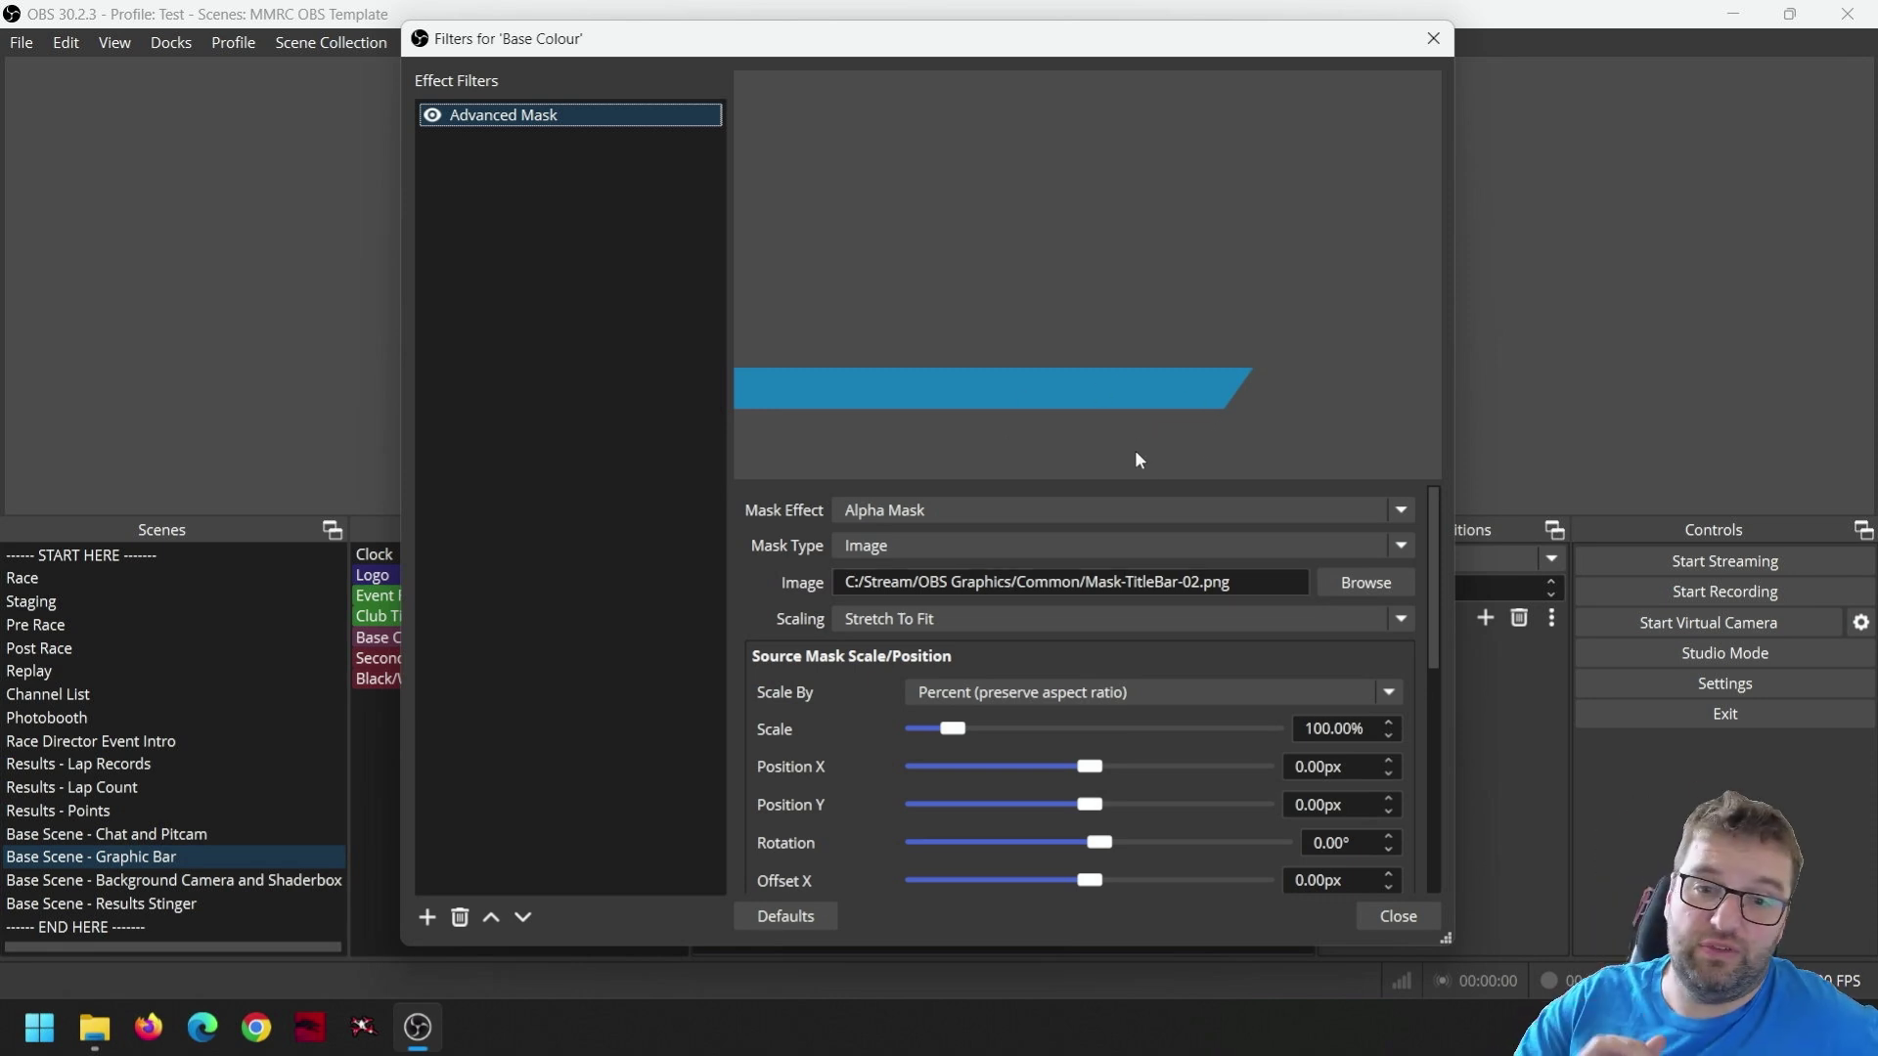
pyautogui.click(1395, 915)
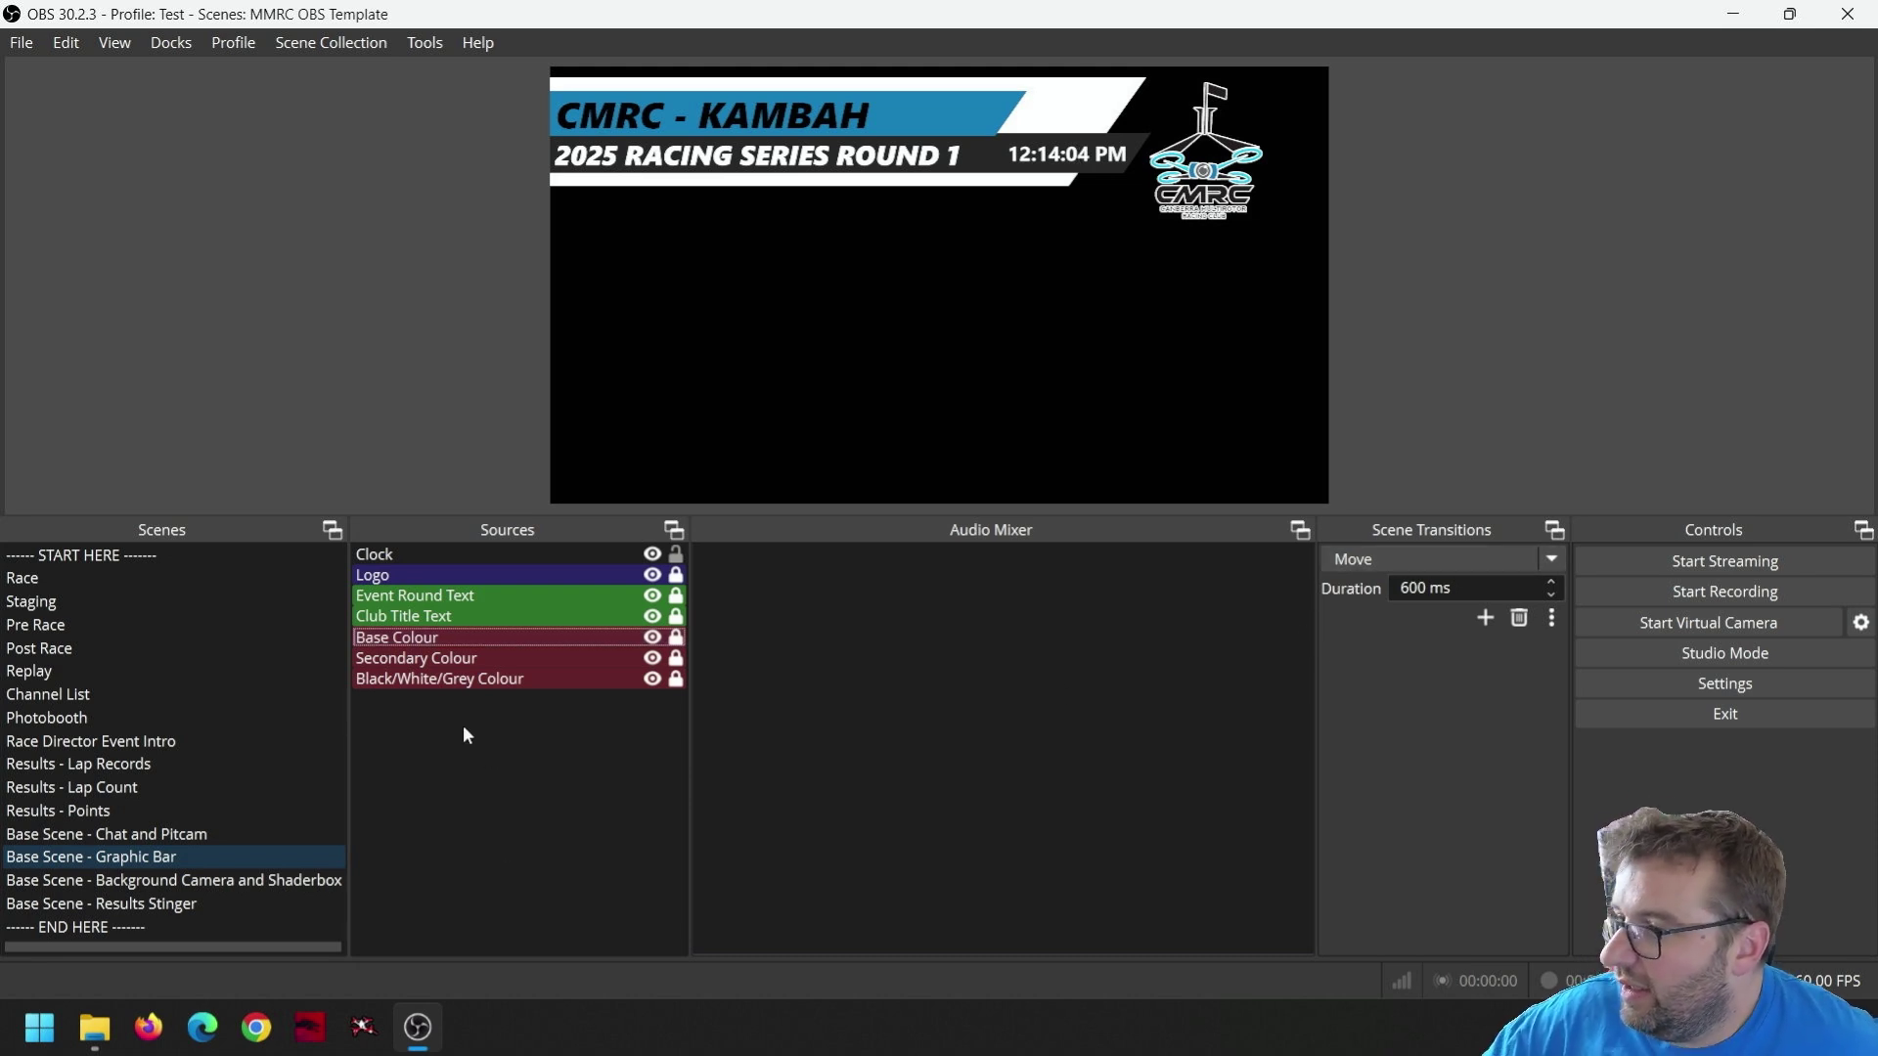
pyautogui.click(290, 881)
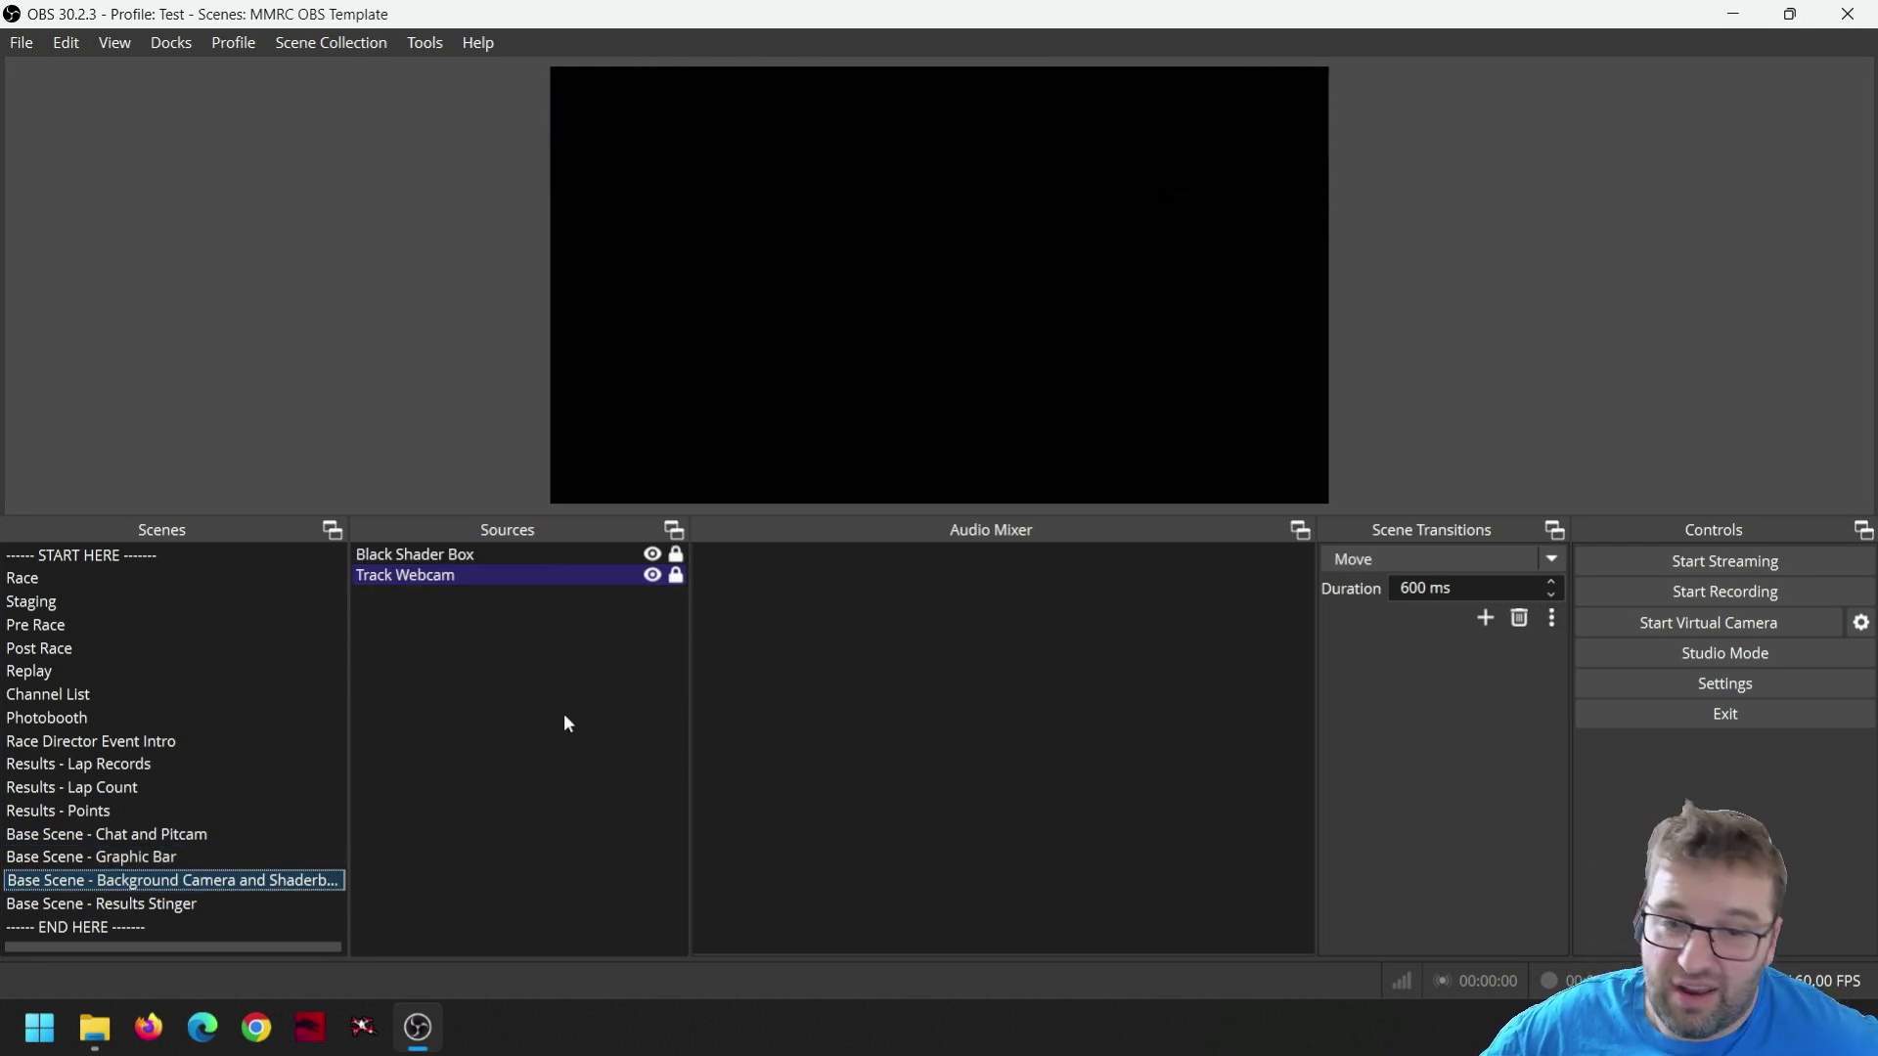
# - Set the Track Webcam source's device to Logitech Webcam C930e
pyautogui.doubleClick(443, 575)
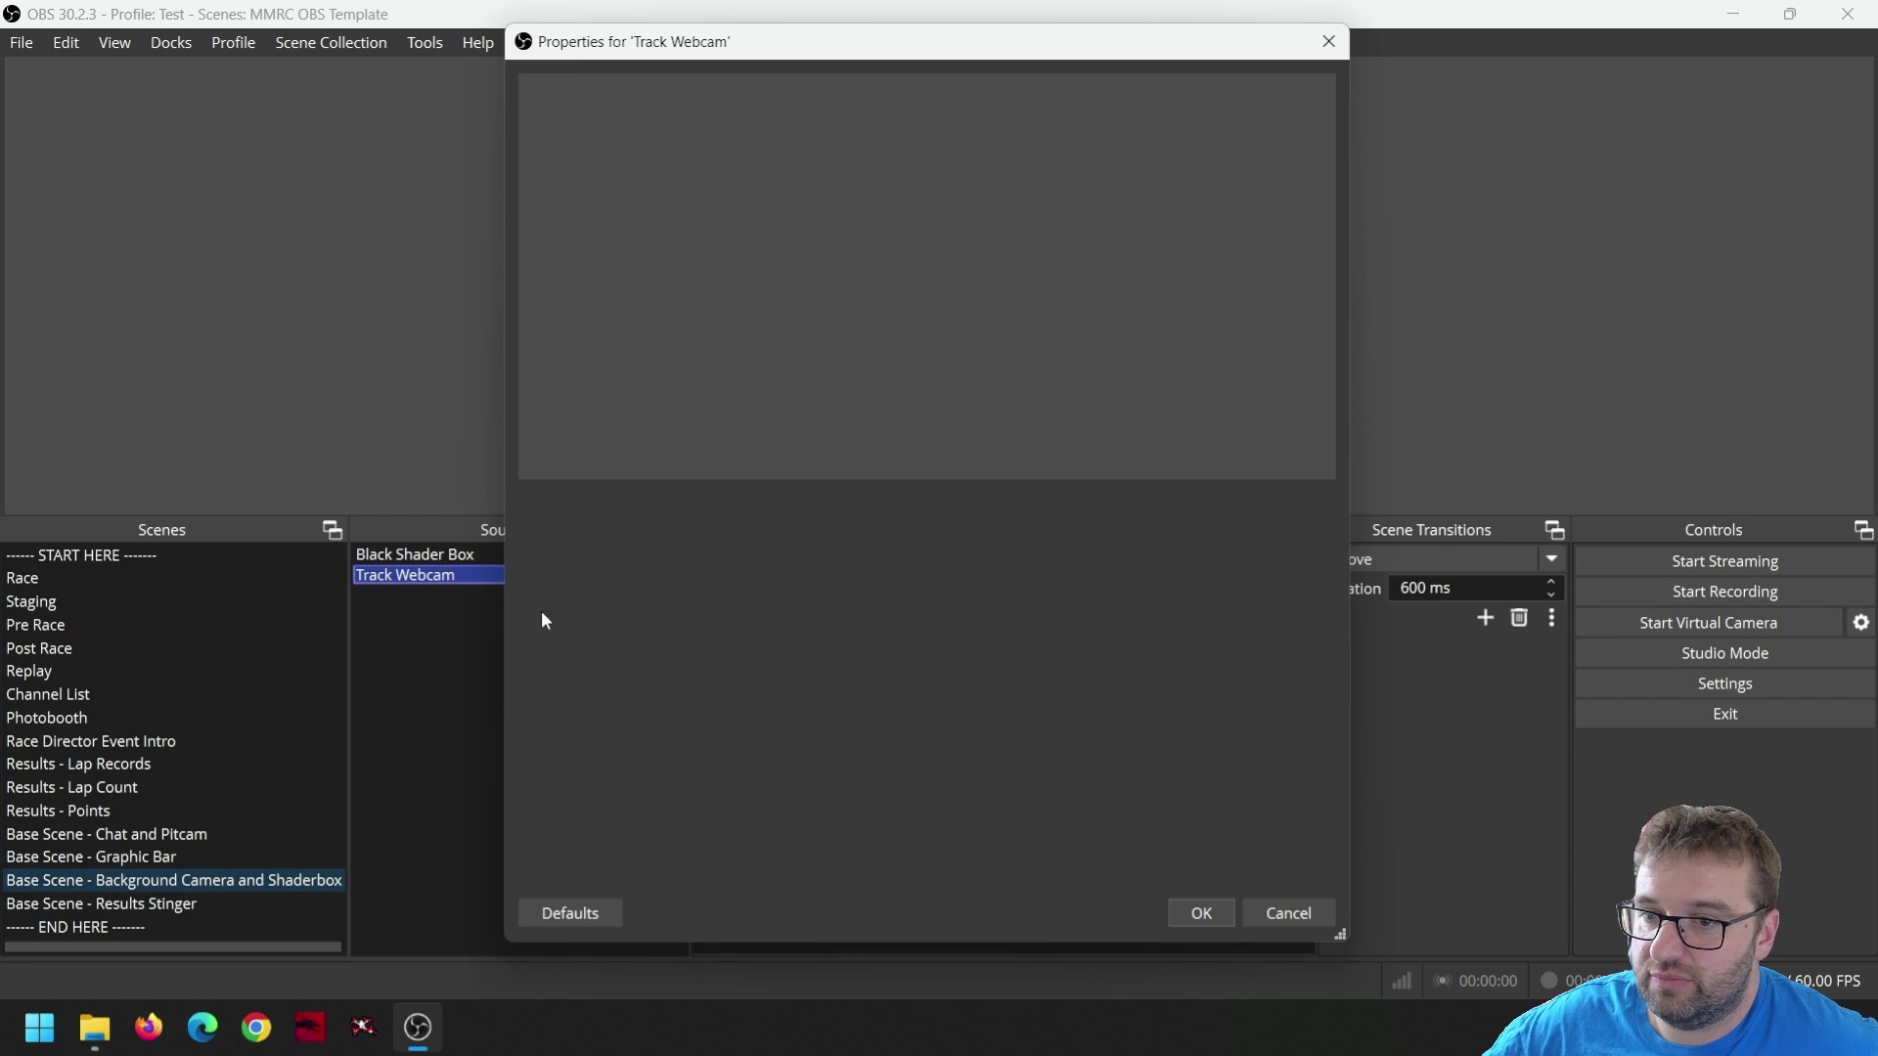
pyautogui.click(754, 509)
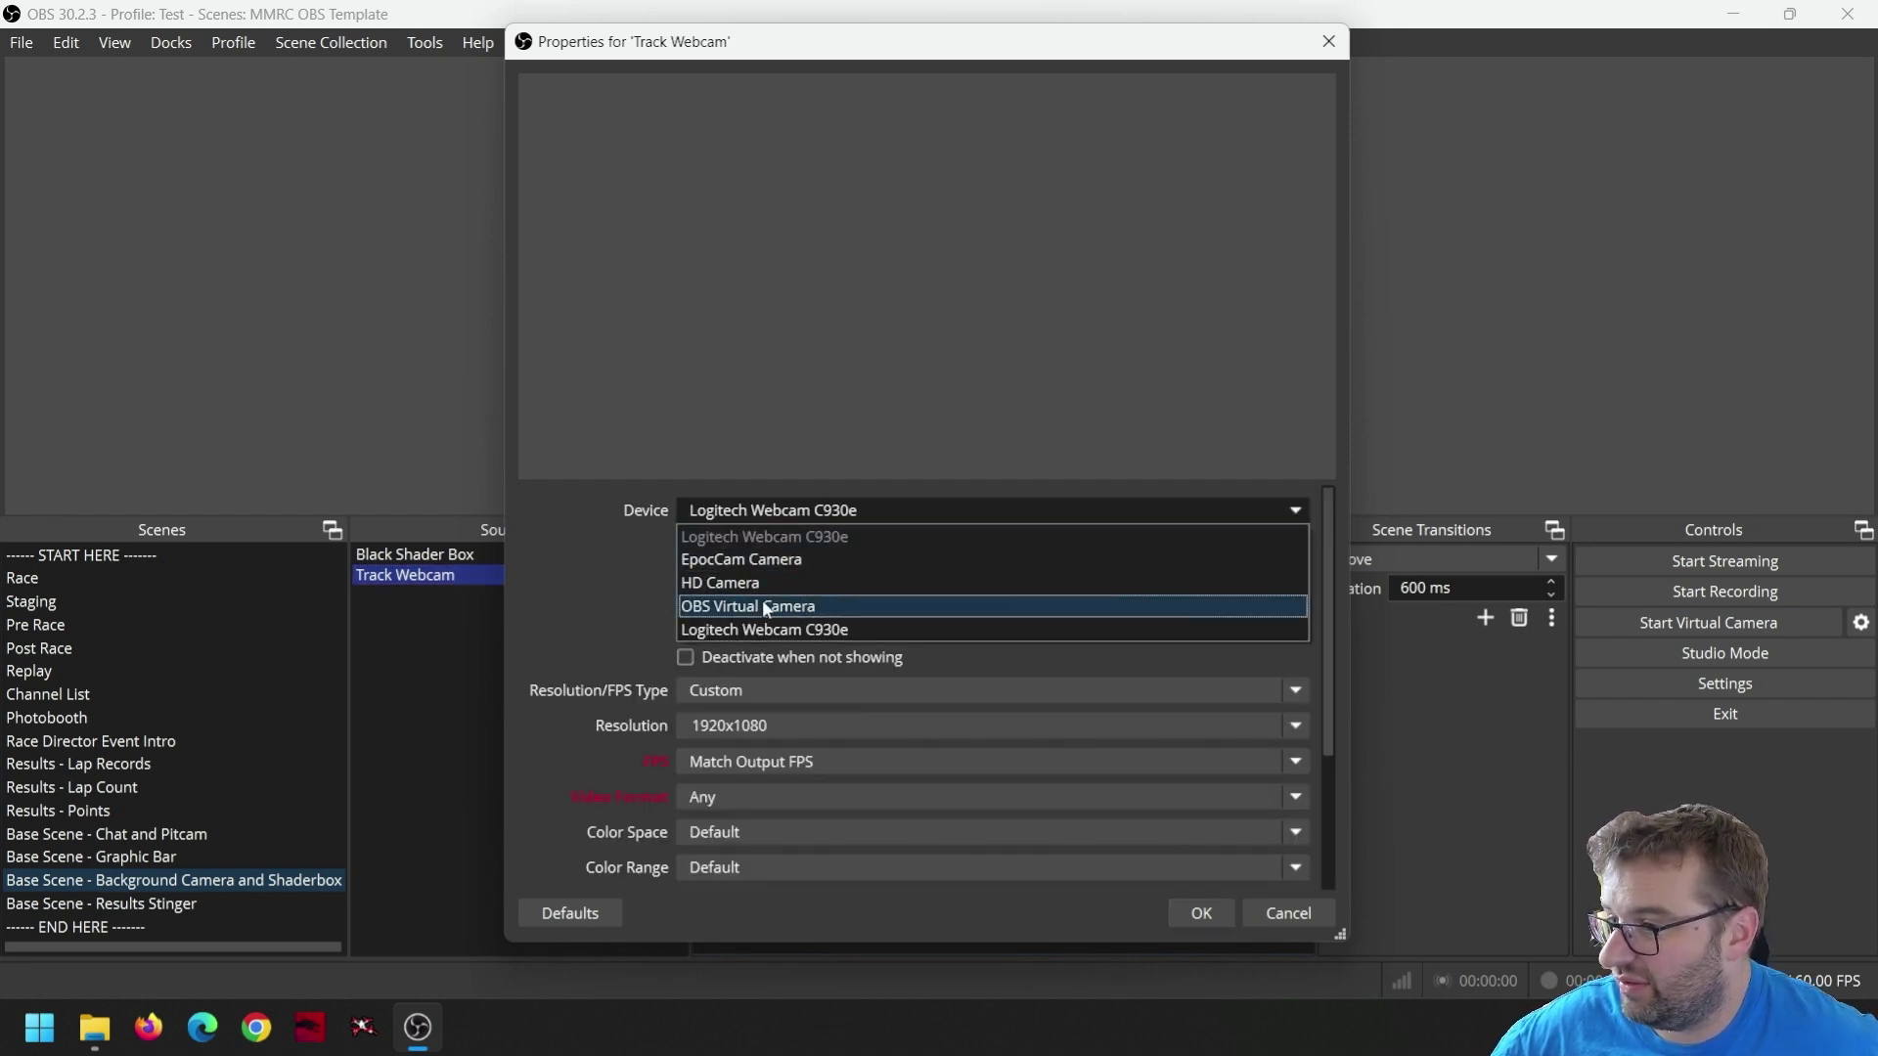
pyautogui.click(764, 629)
pyautogui.click(825, 510)
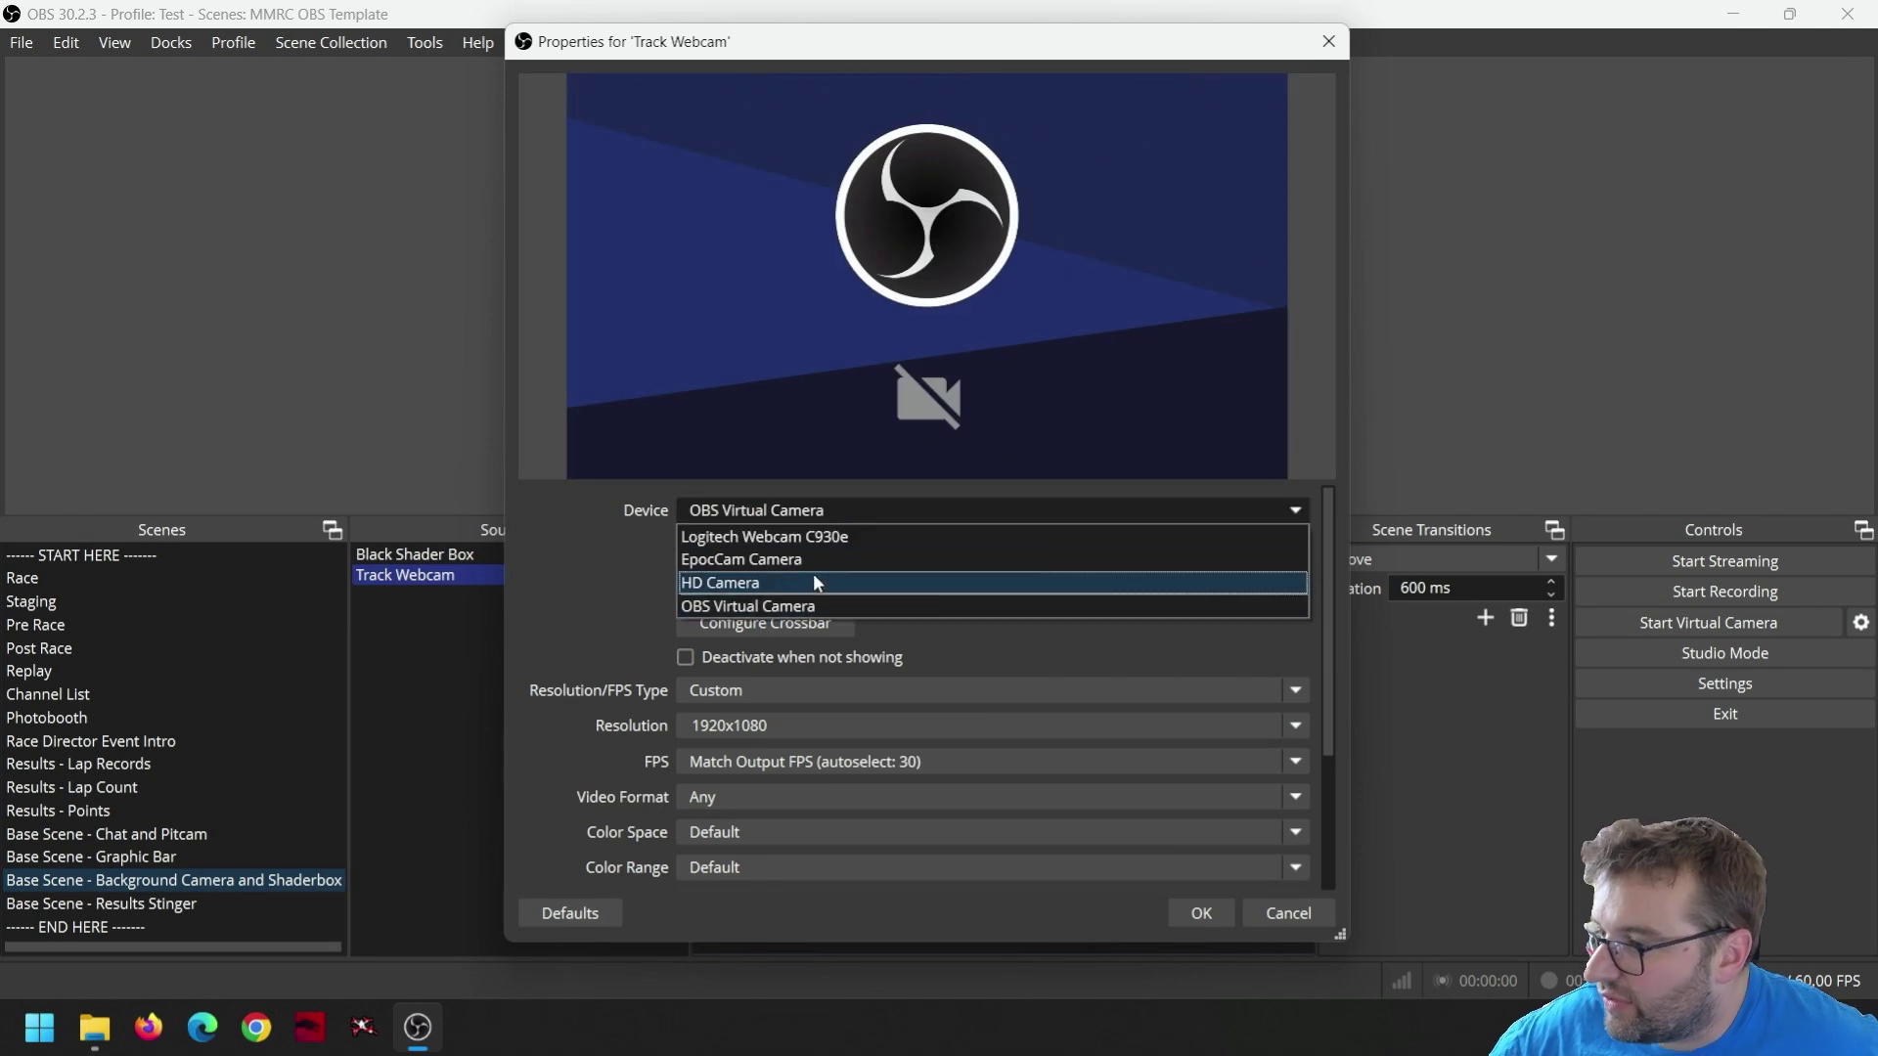
pyautogui.click(773, 537)
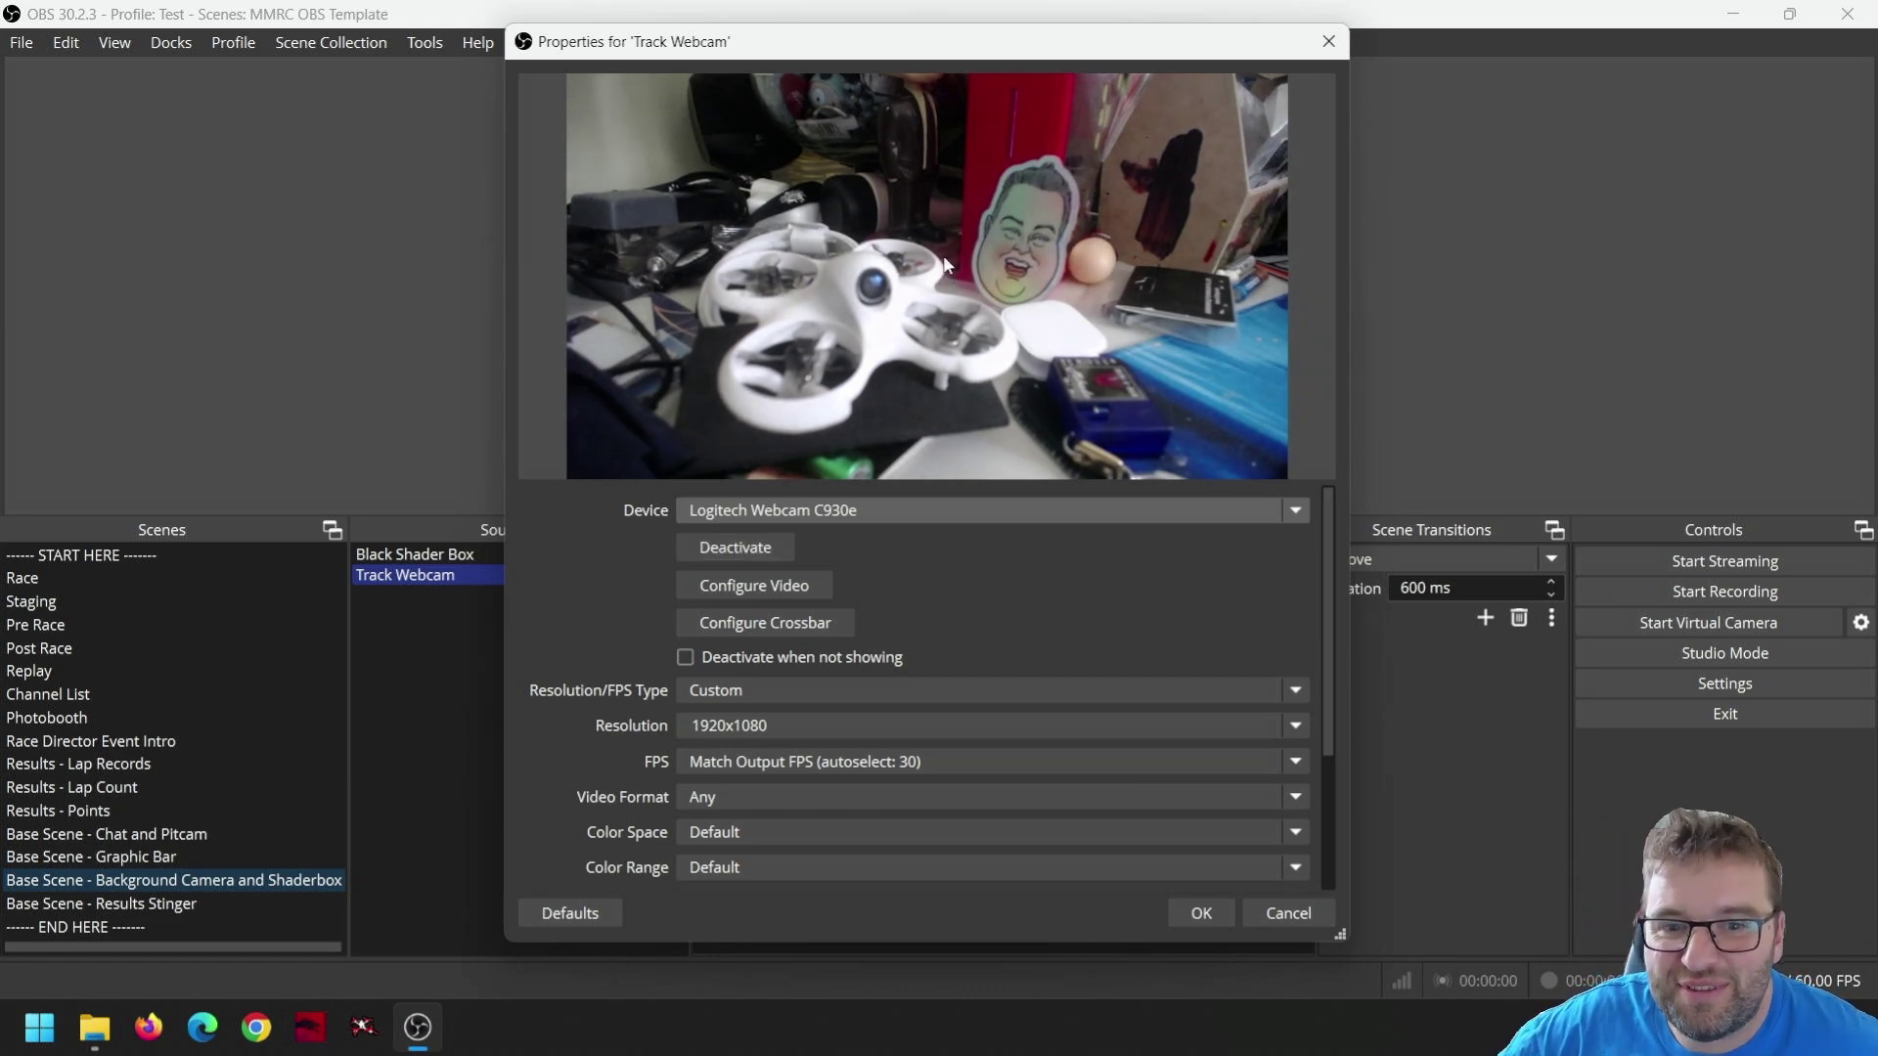
pyautogui.click(1201, 913)
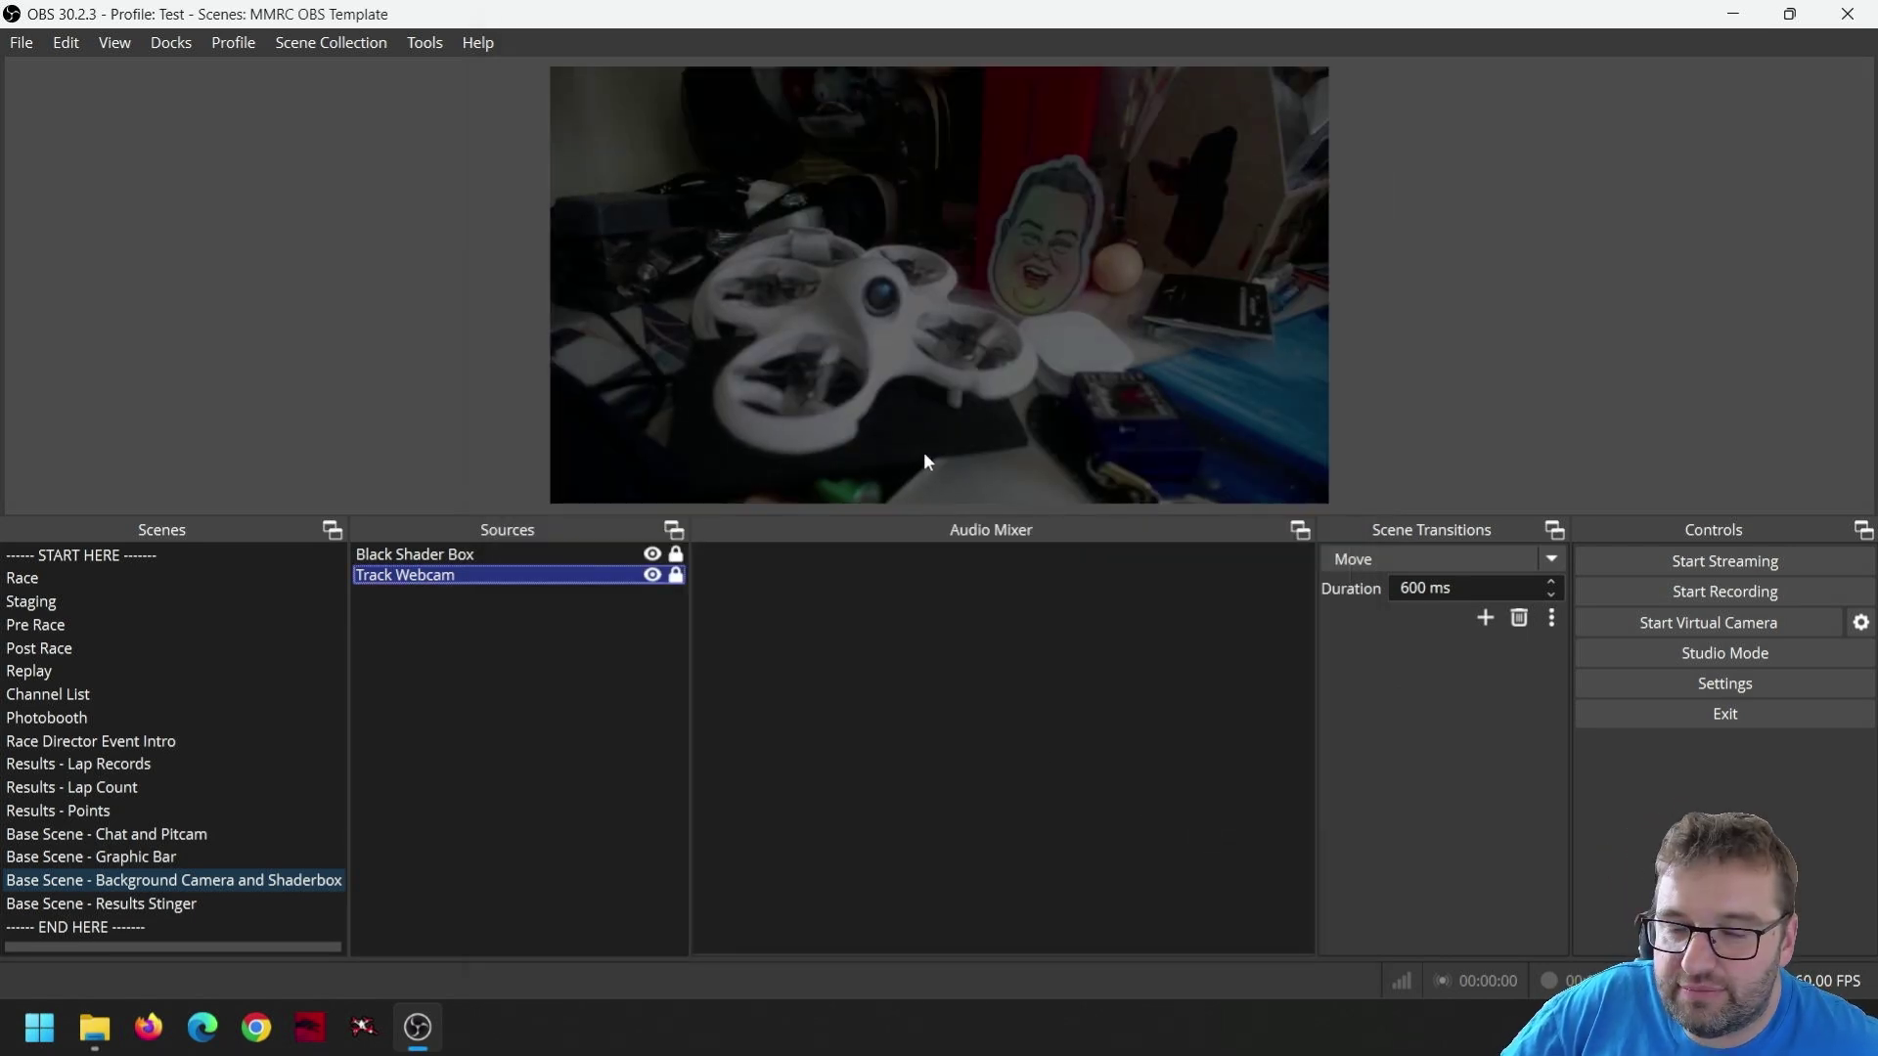
# - In the Results Stinger scene, point MMRC Stinger to OBS Graphics/CMRC/stinger.webm
pyautogui.click(149, 908)
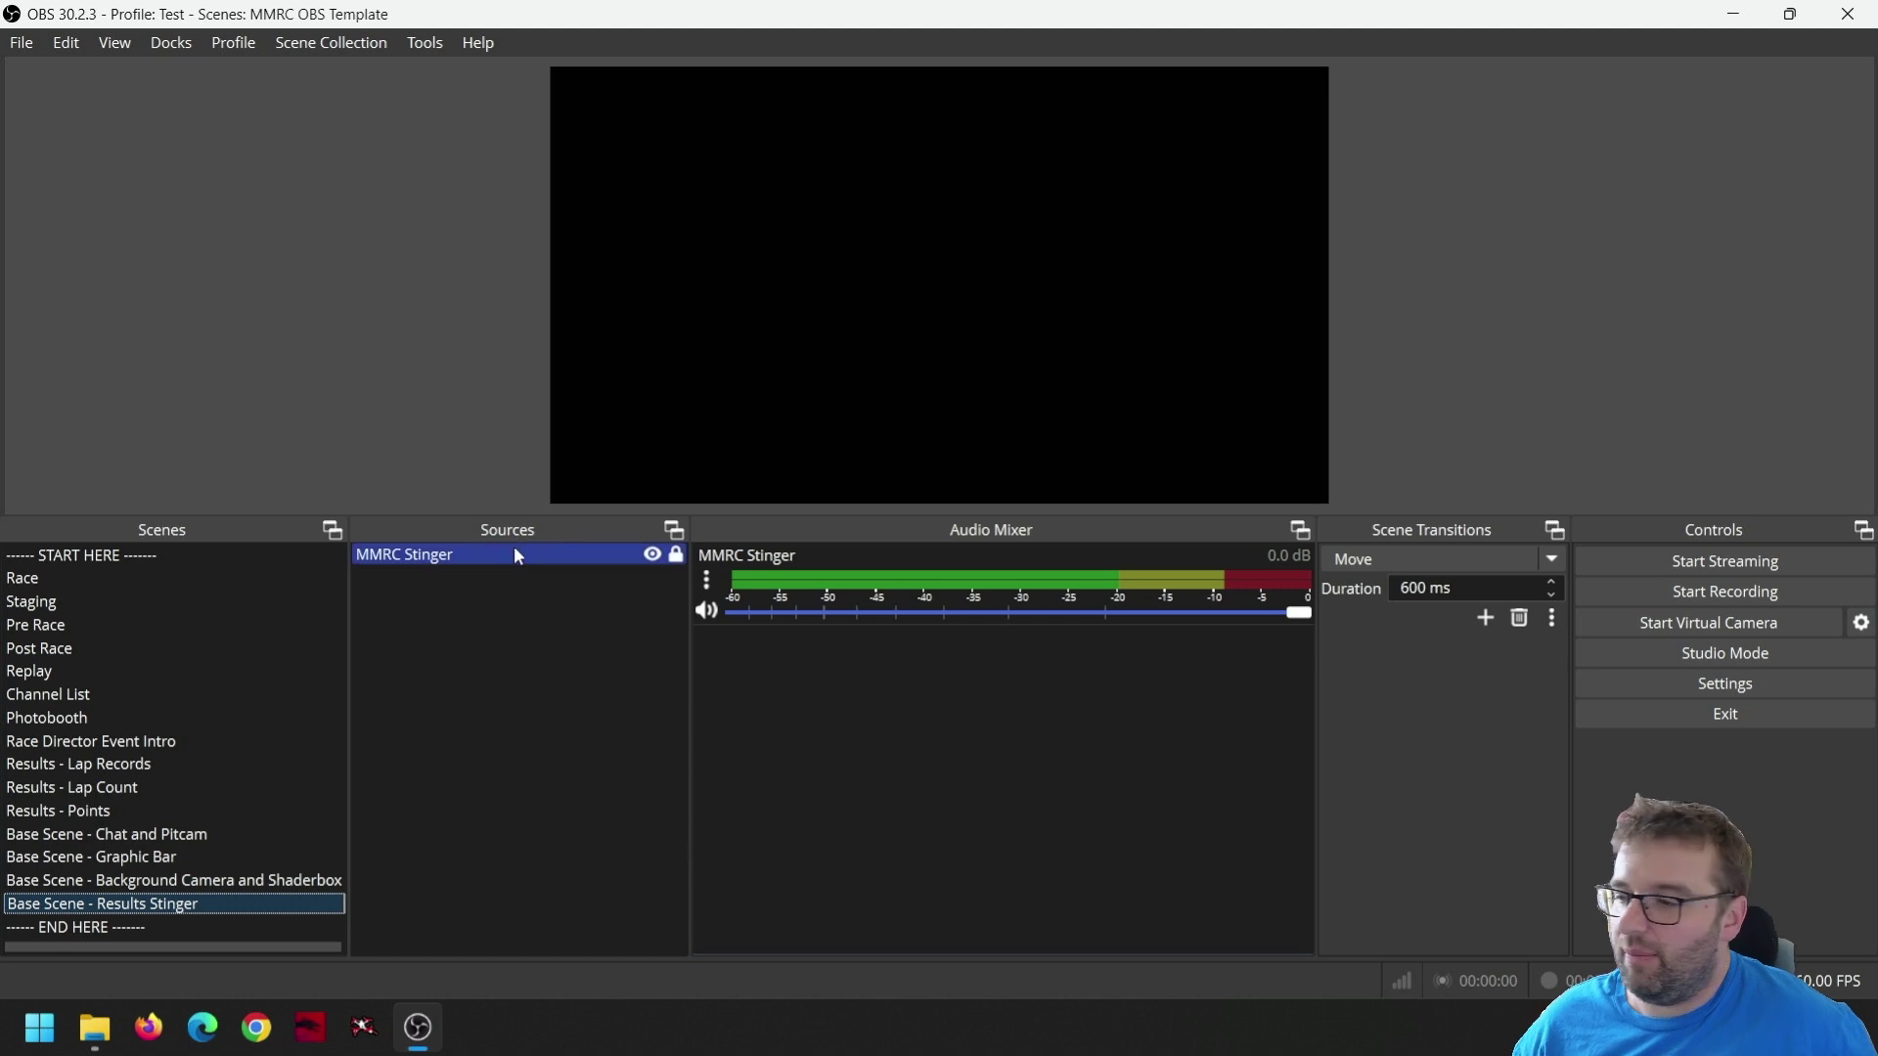
pyautogui.doubleClick(452, 558)
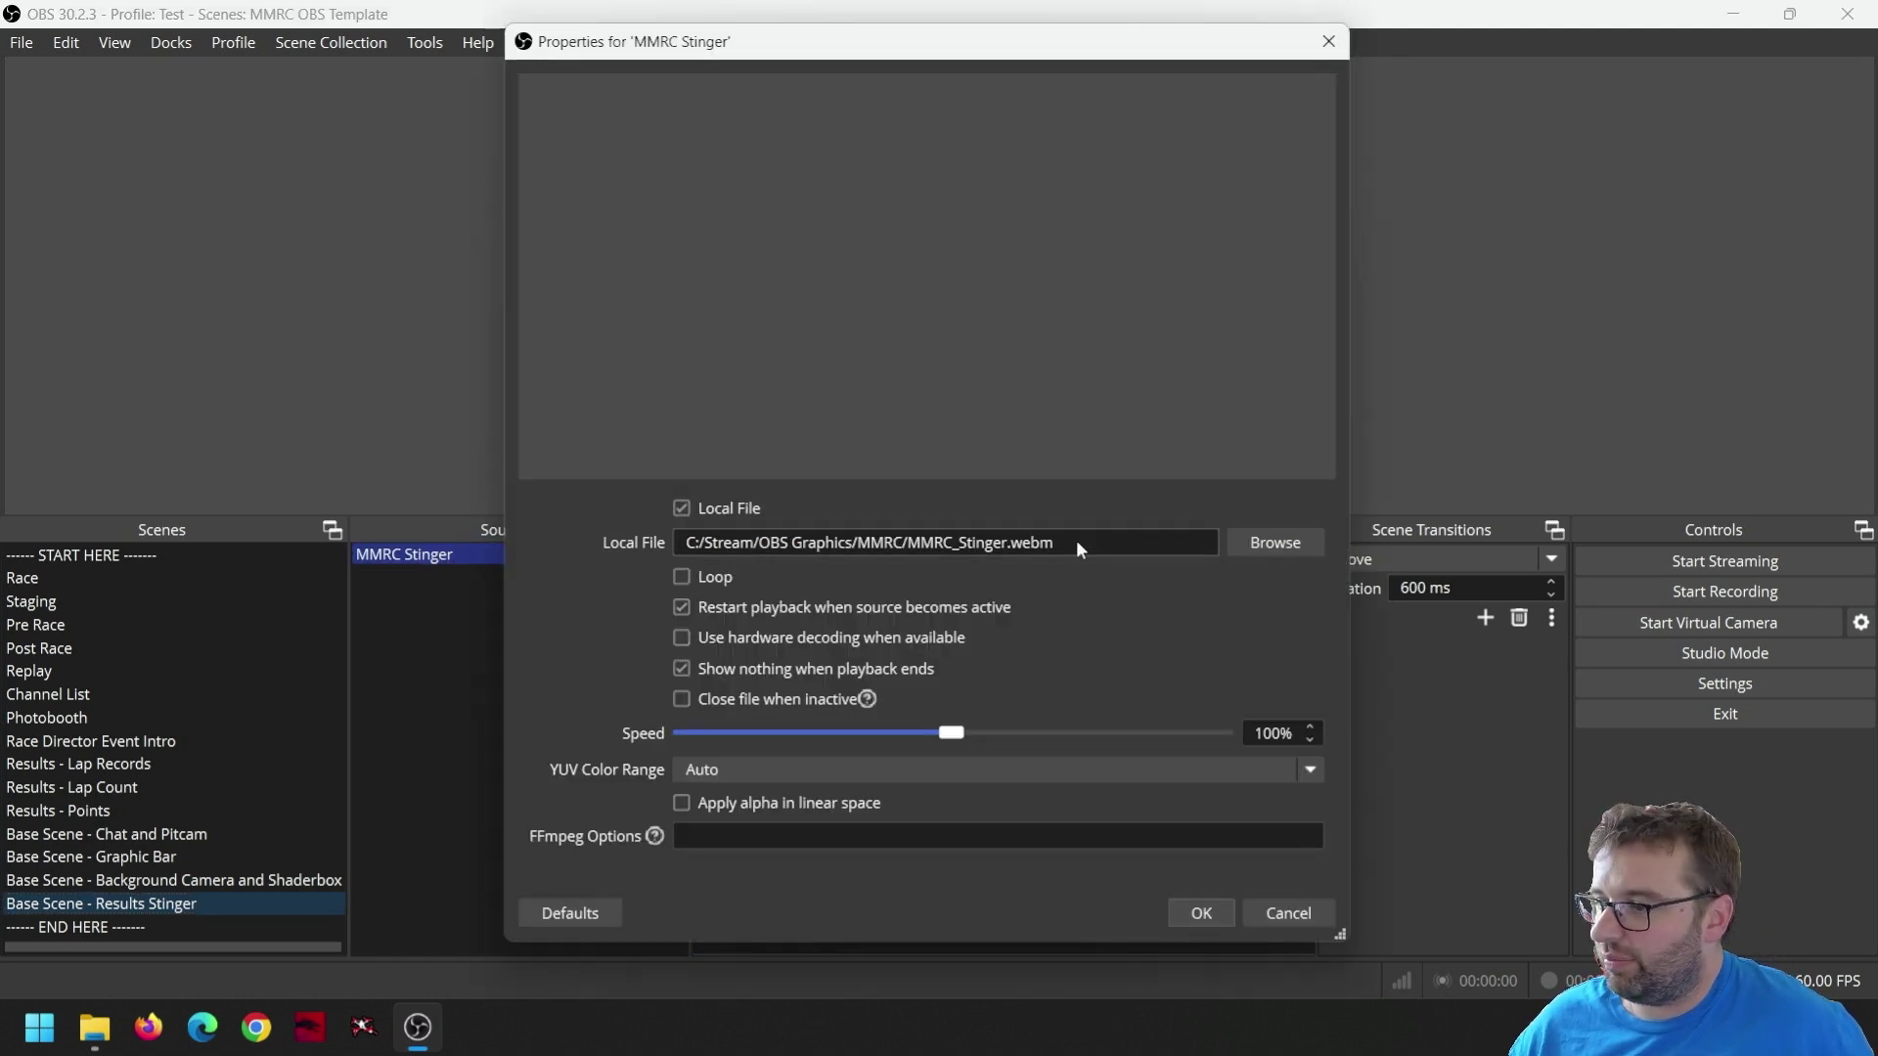
pyautogui.click(1272, 543)
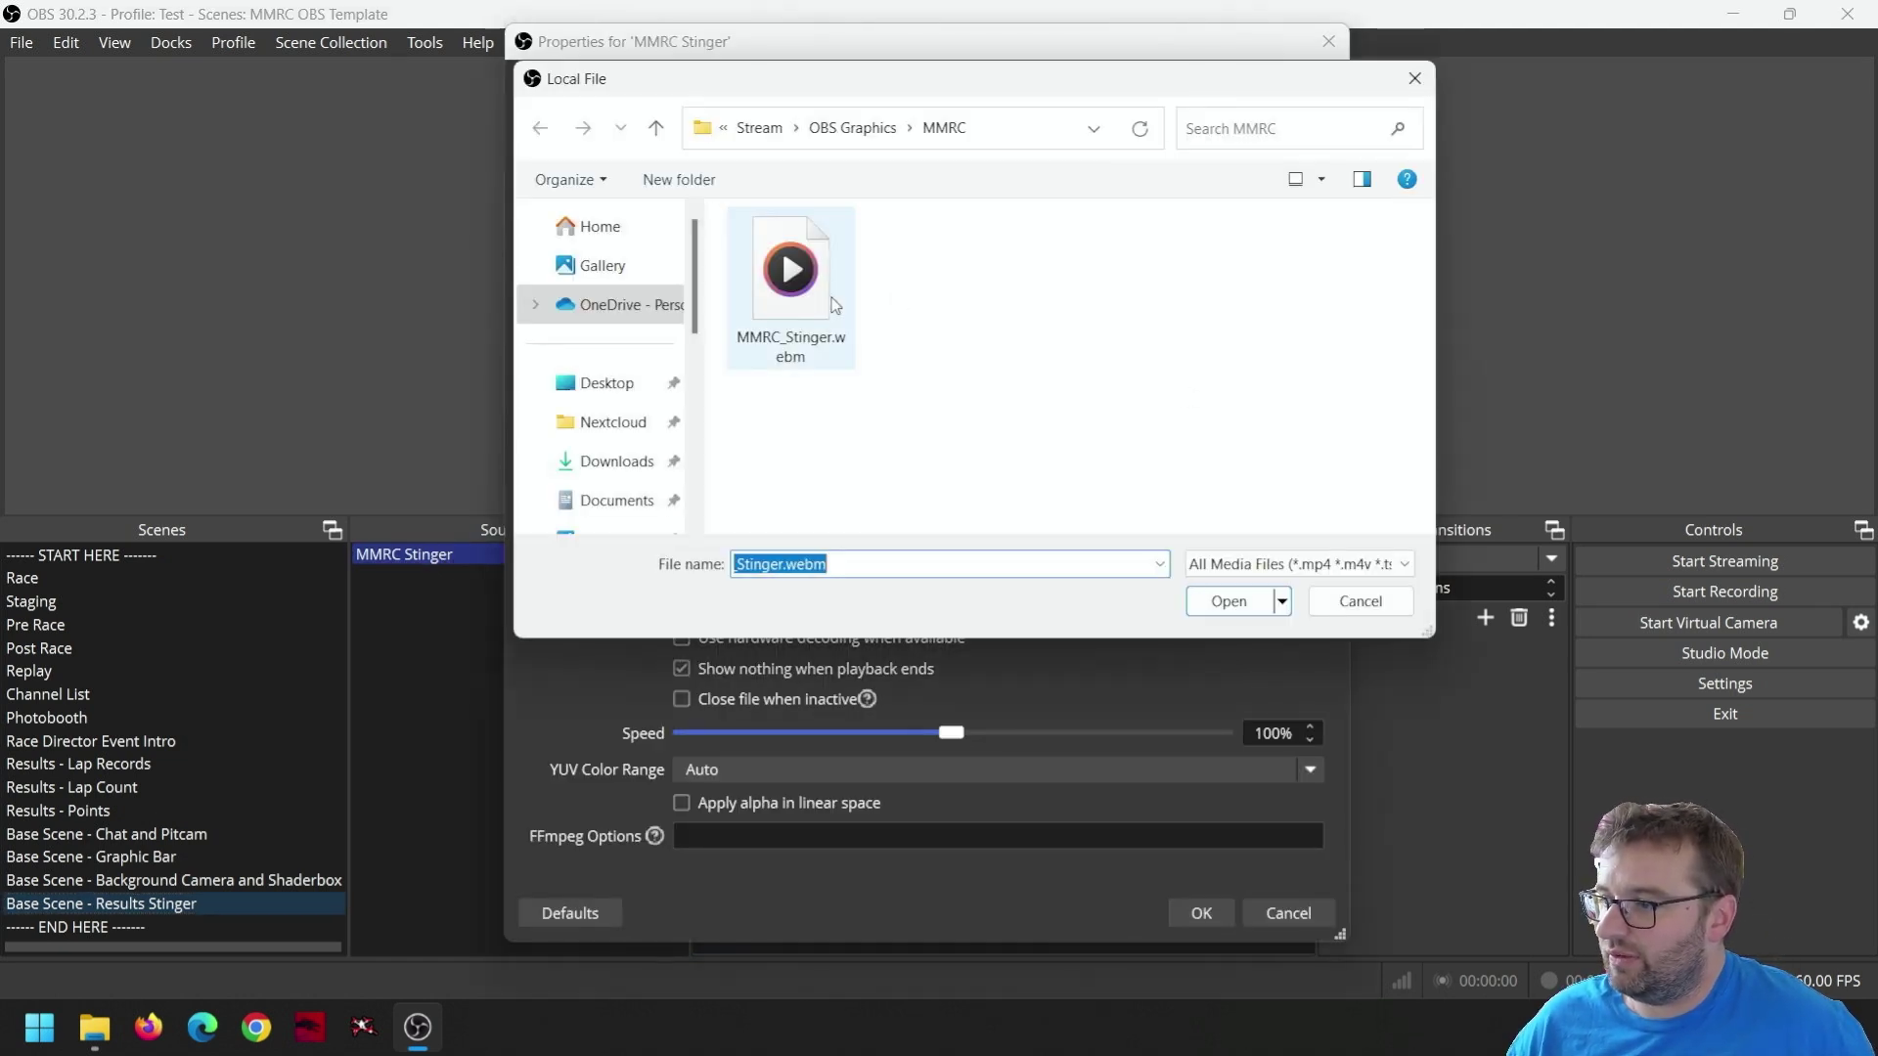
pyautogui.click(852, 129)
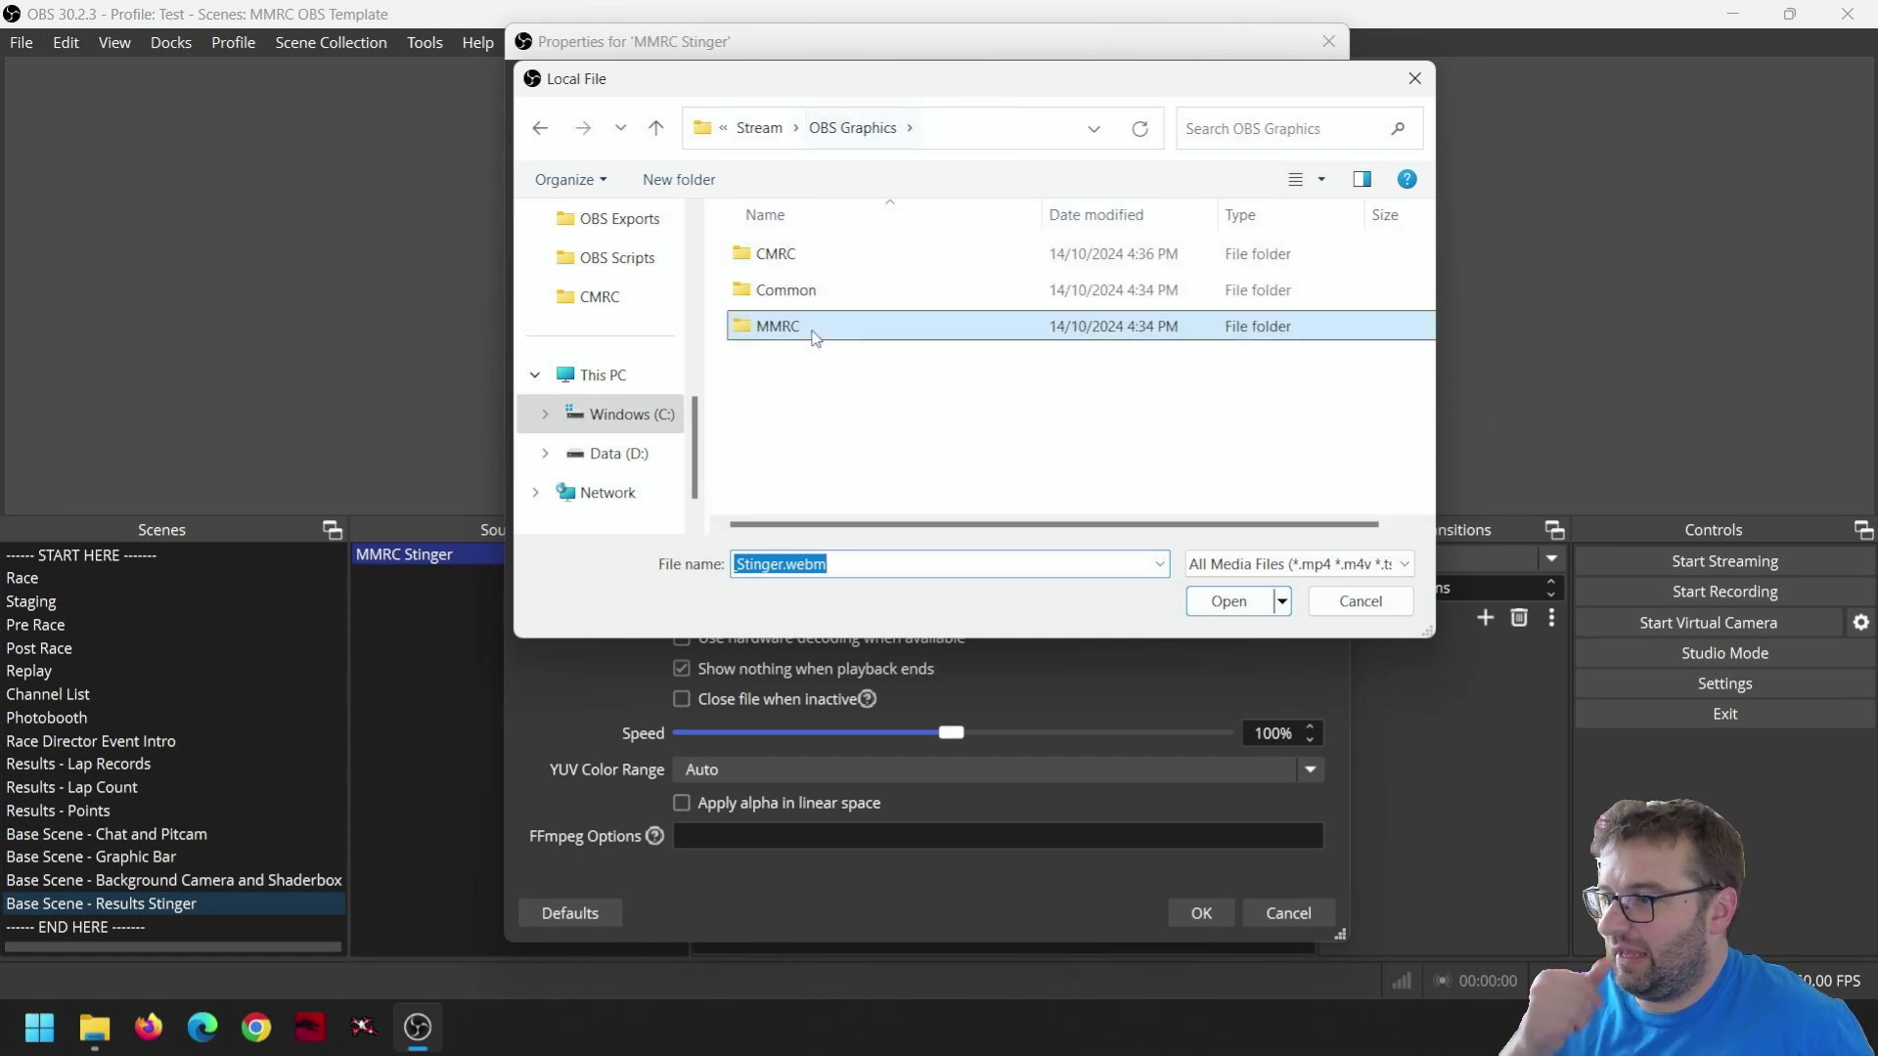
pyautogui.doubleClick(777, 255)
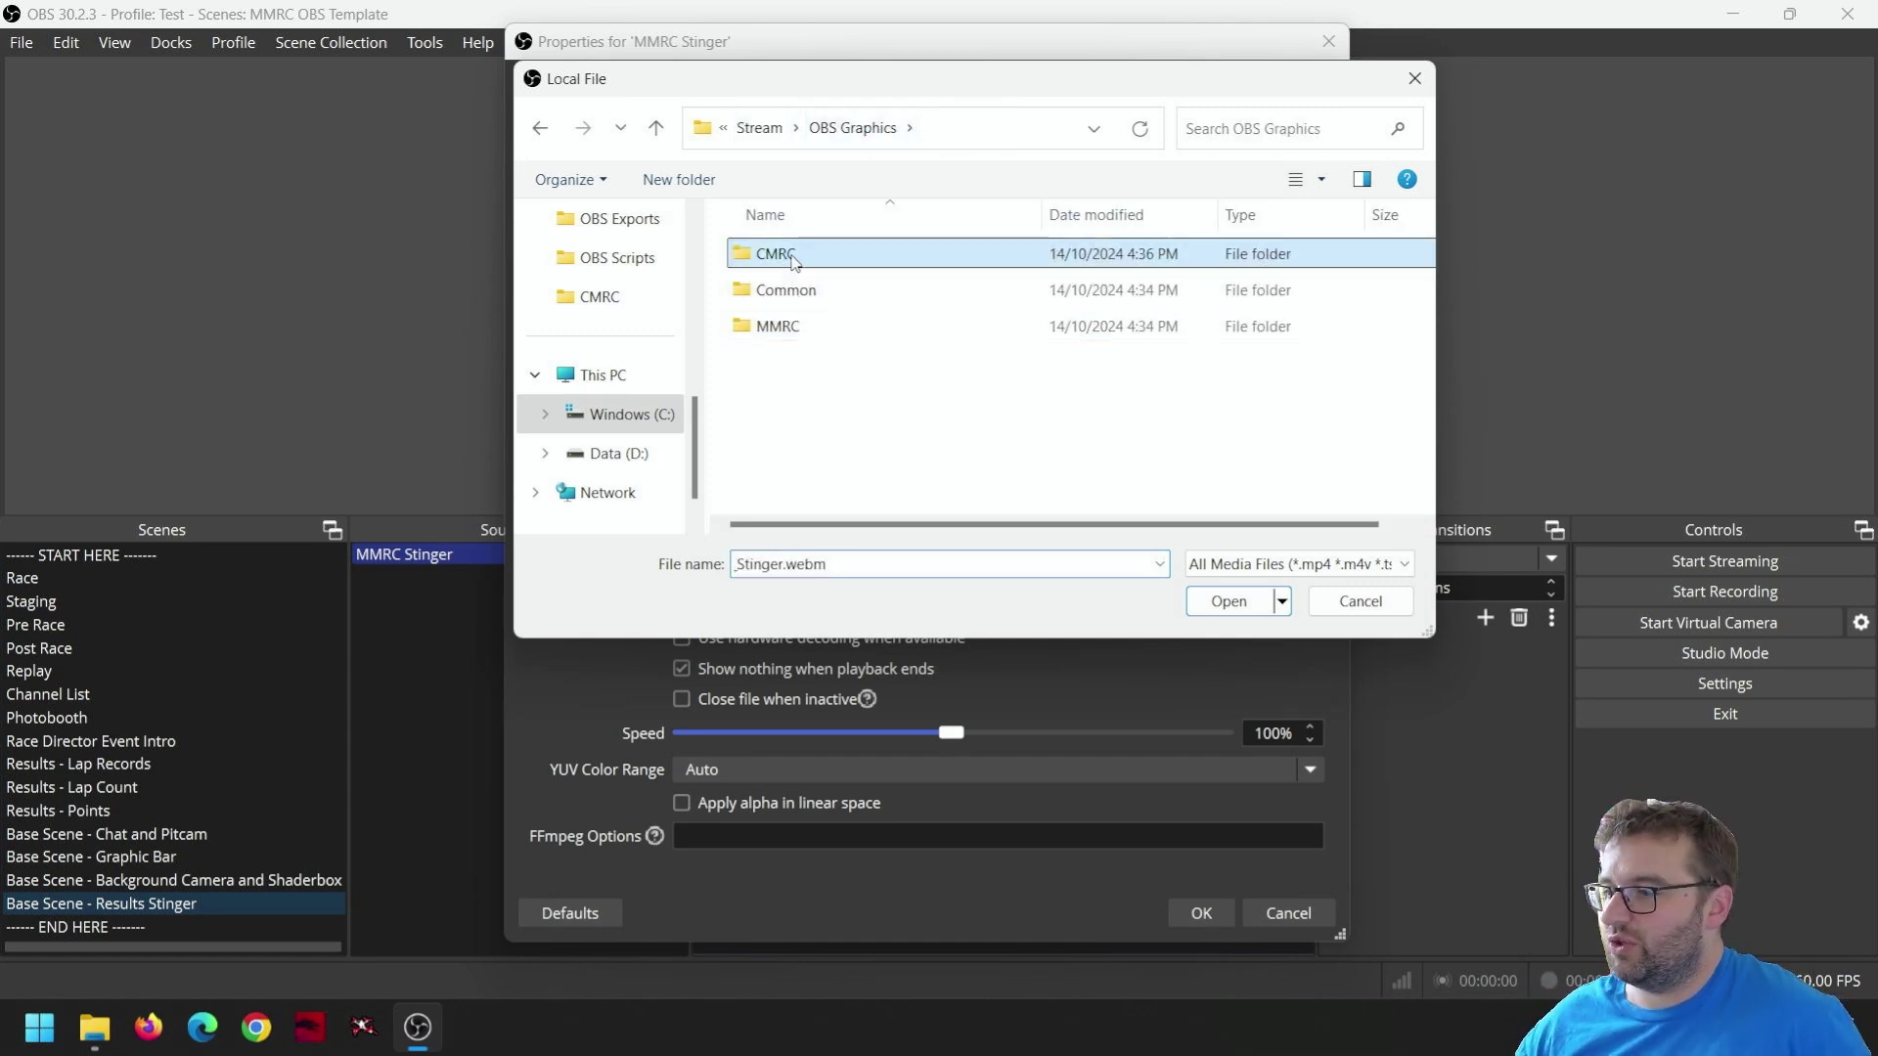
pyautogui.doubleClick(802, 299)
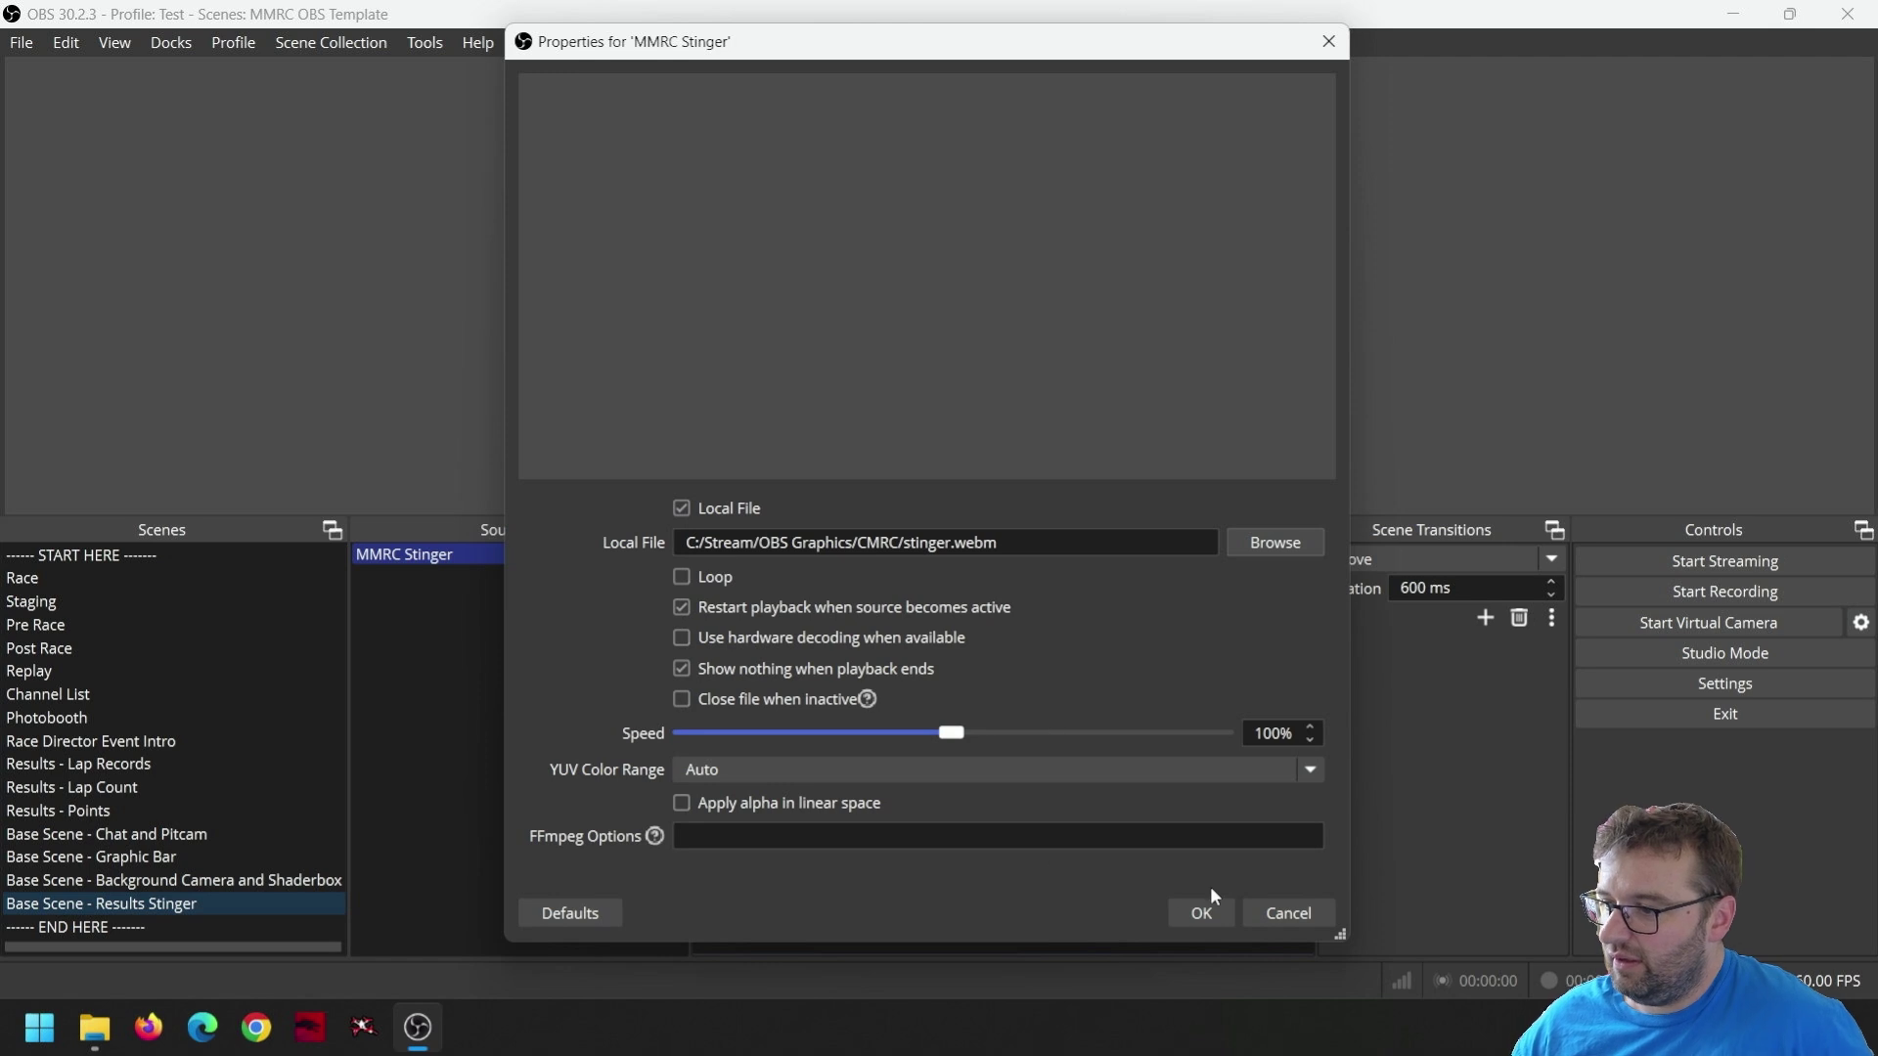
pyautogui.click(1193, 907)
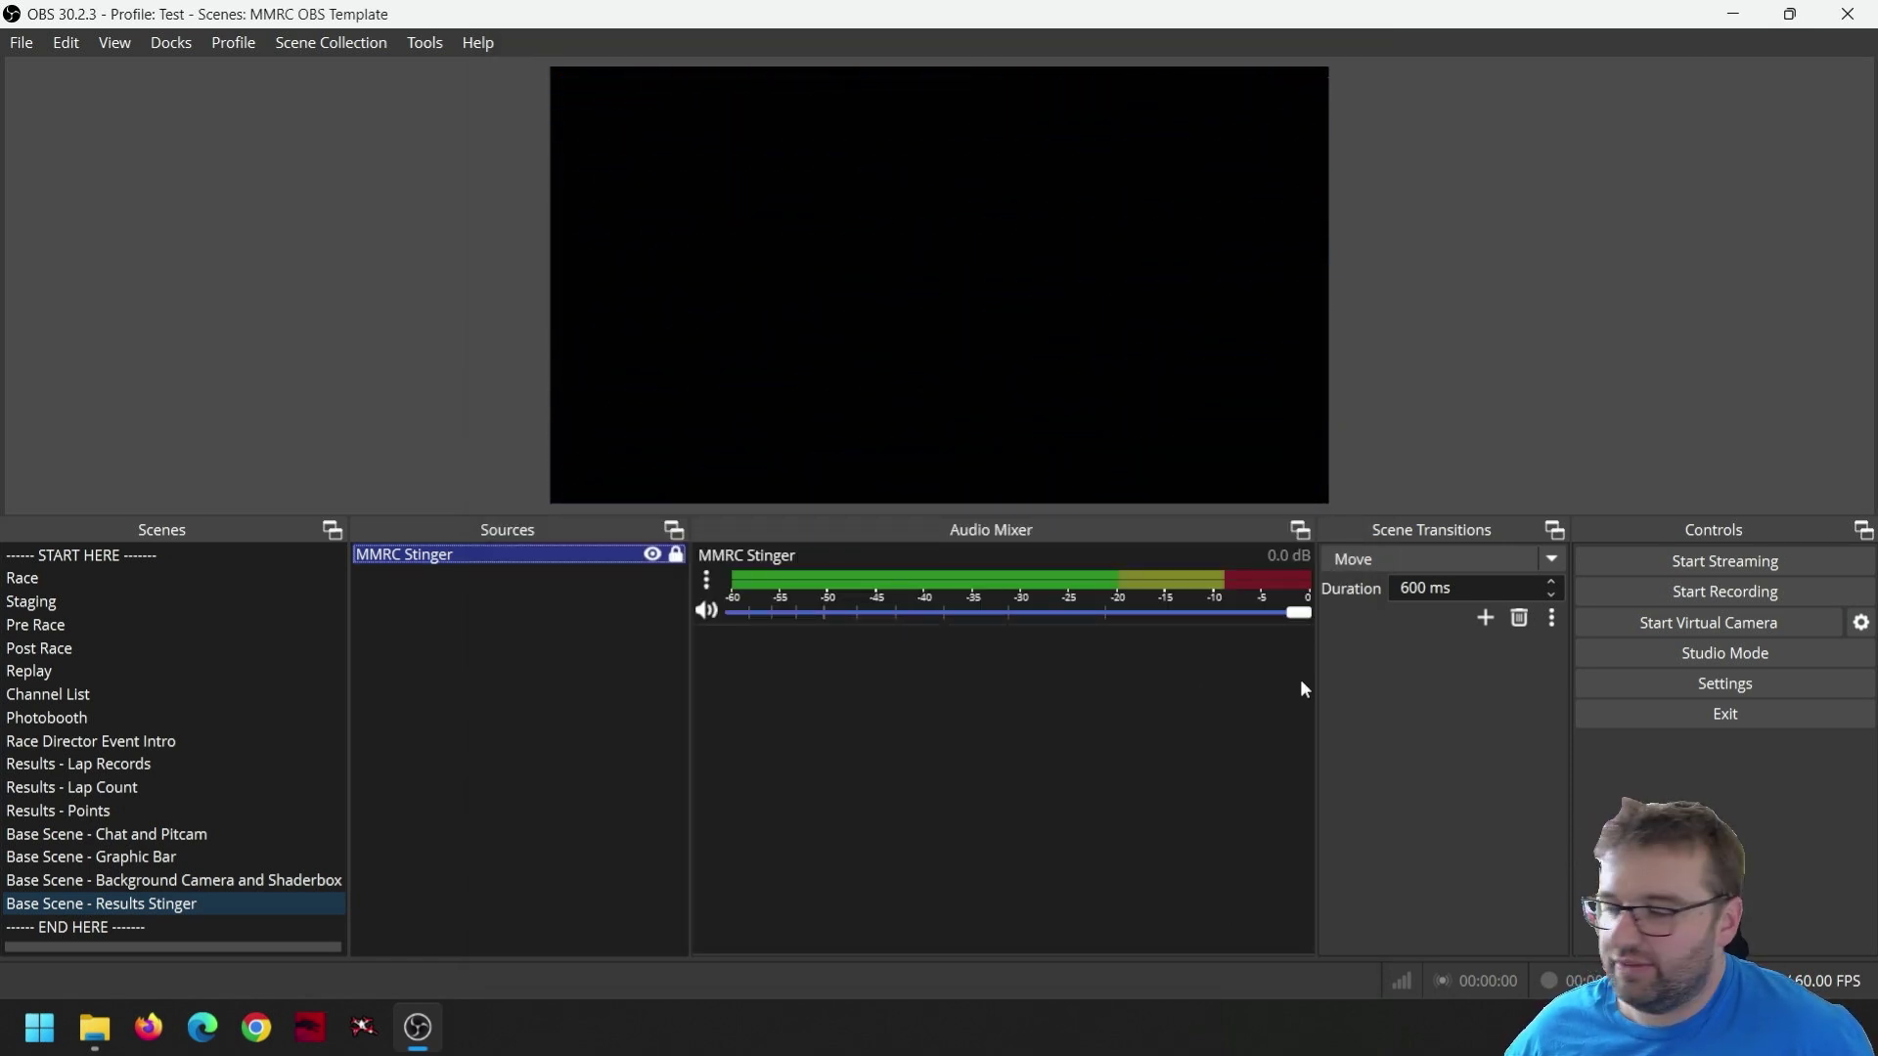
pyautogui.click(179, 904)
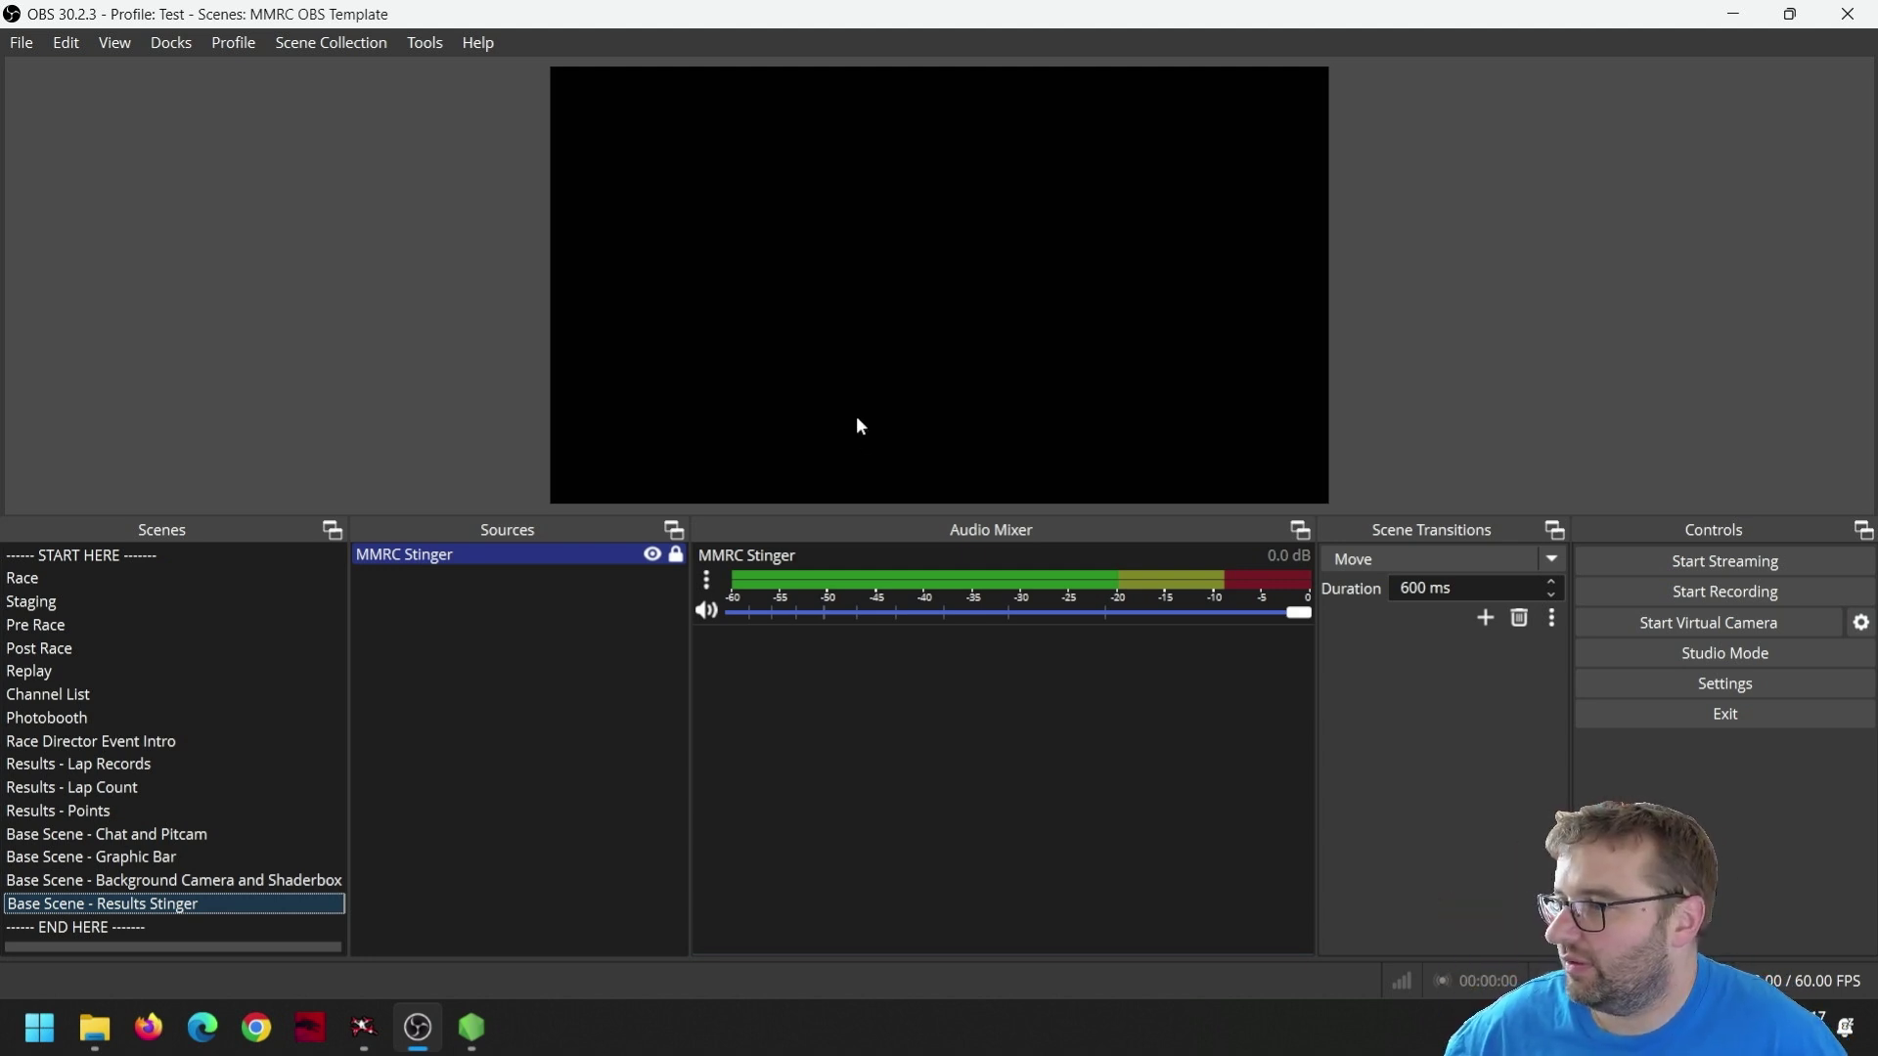
# - Generate a new WebSocket server password, copy it, and select the port 4455
pyautogui.click(432, 47)
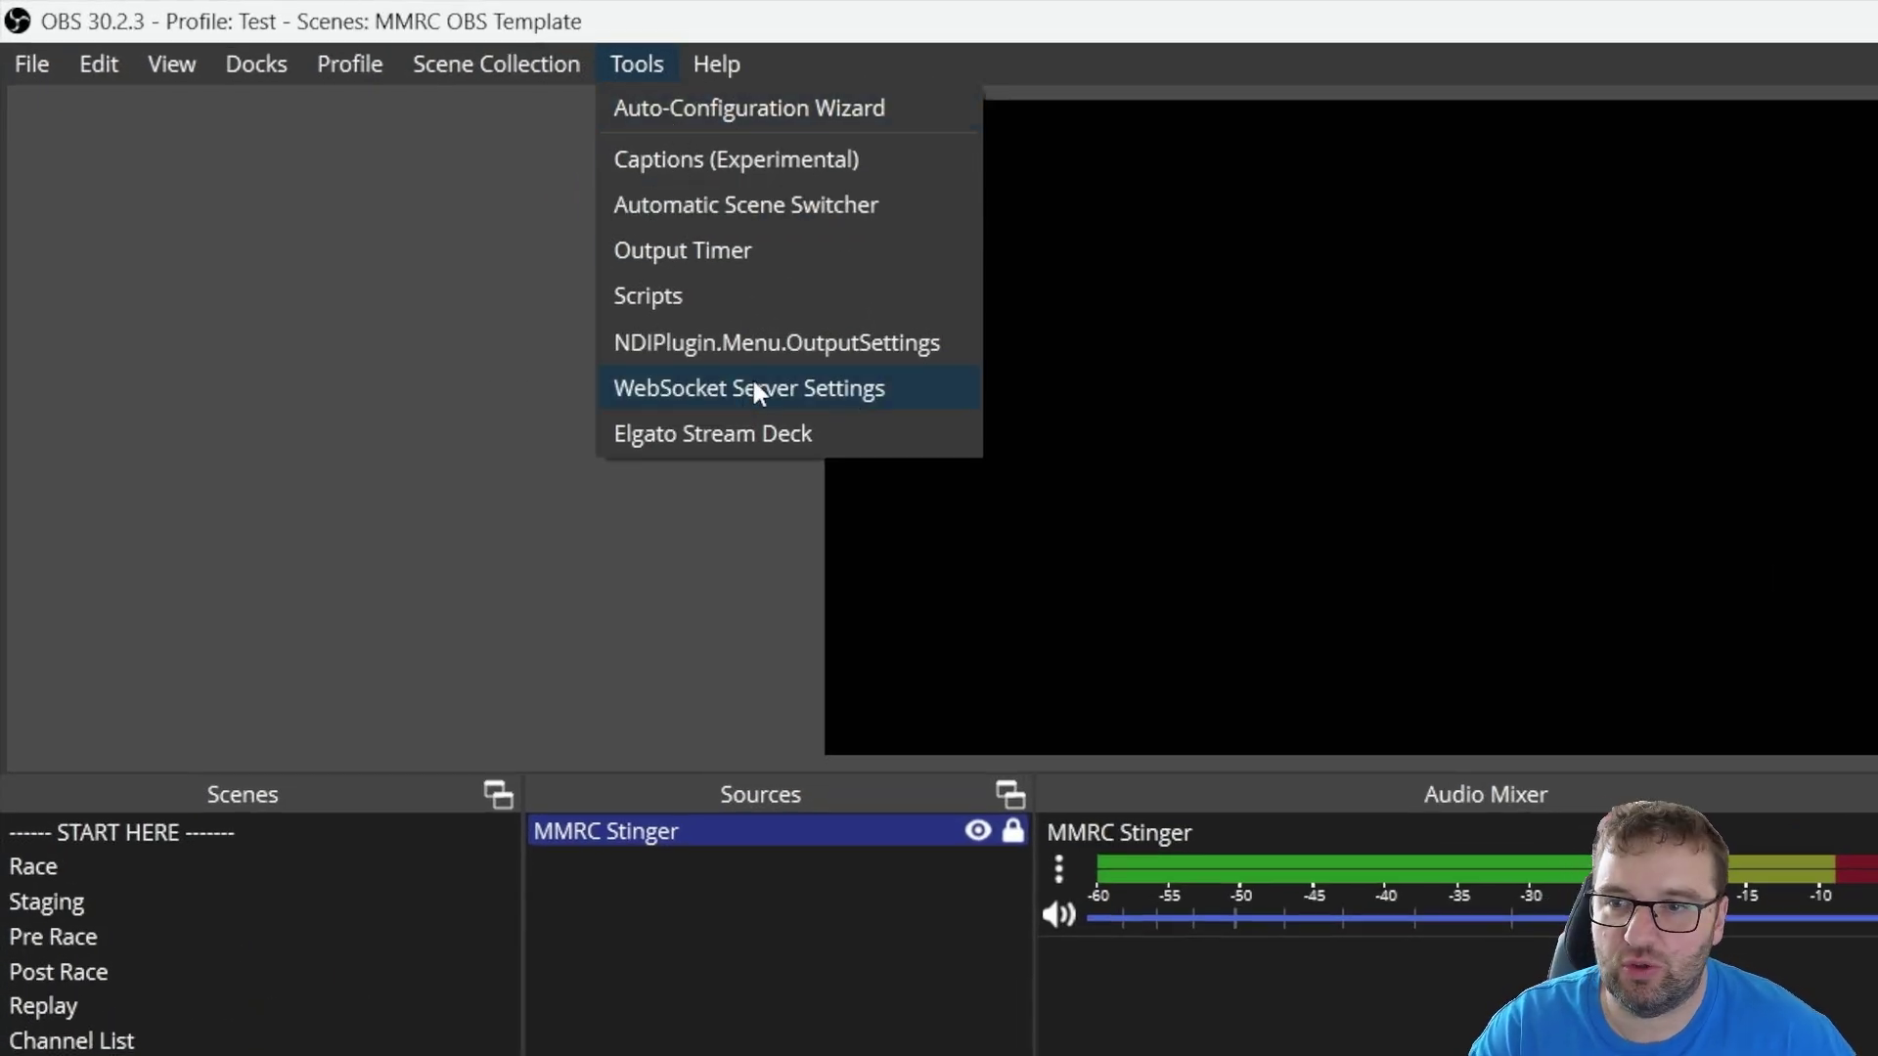
pyautogui.click(753, 388)
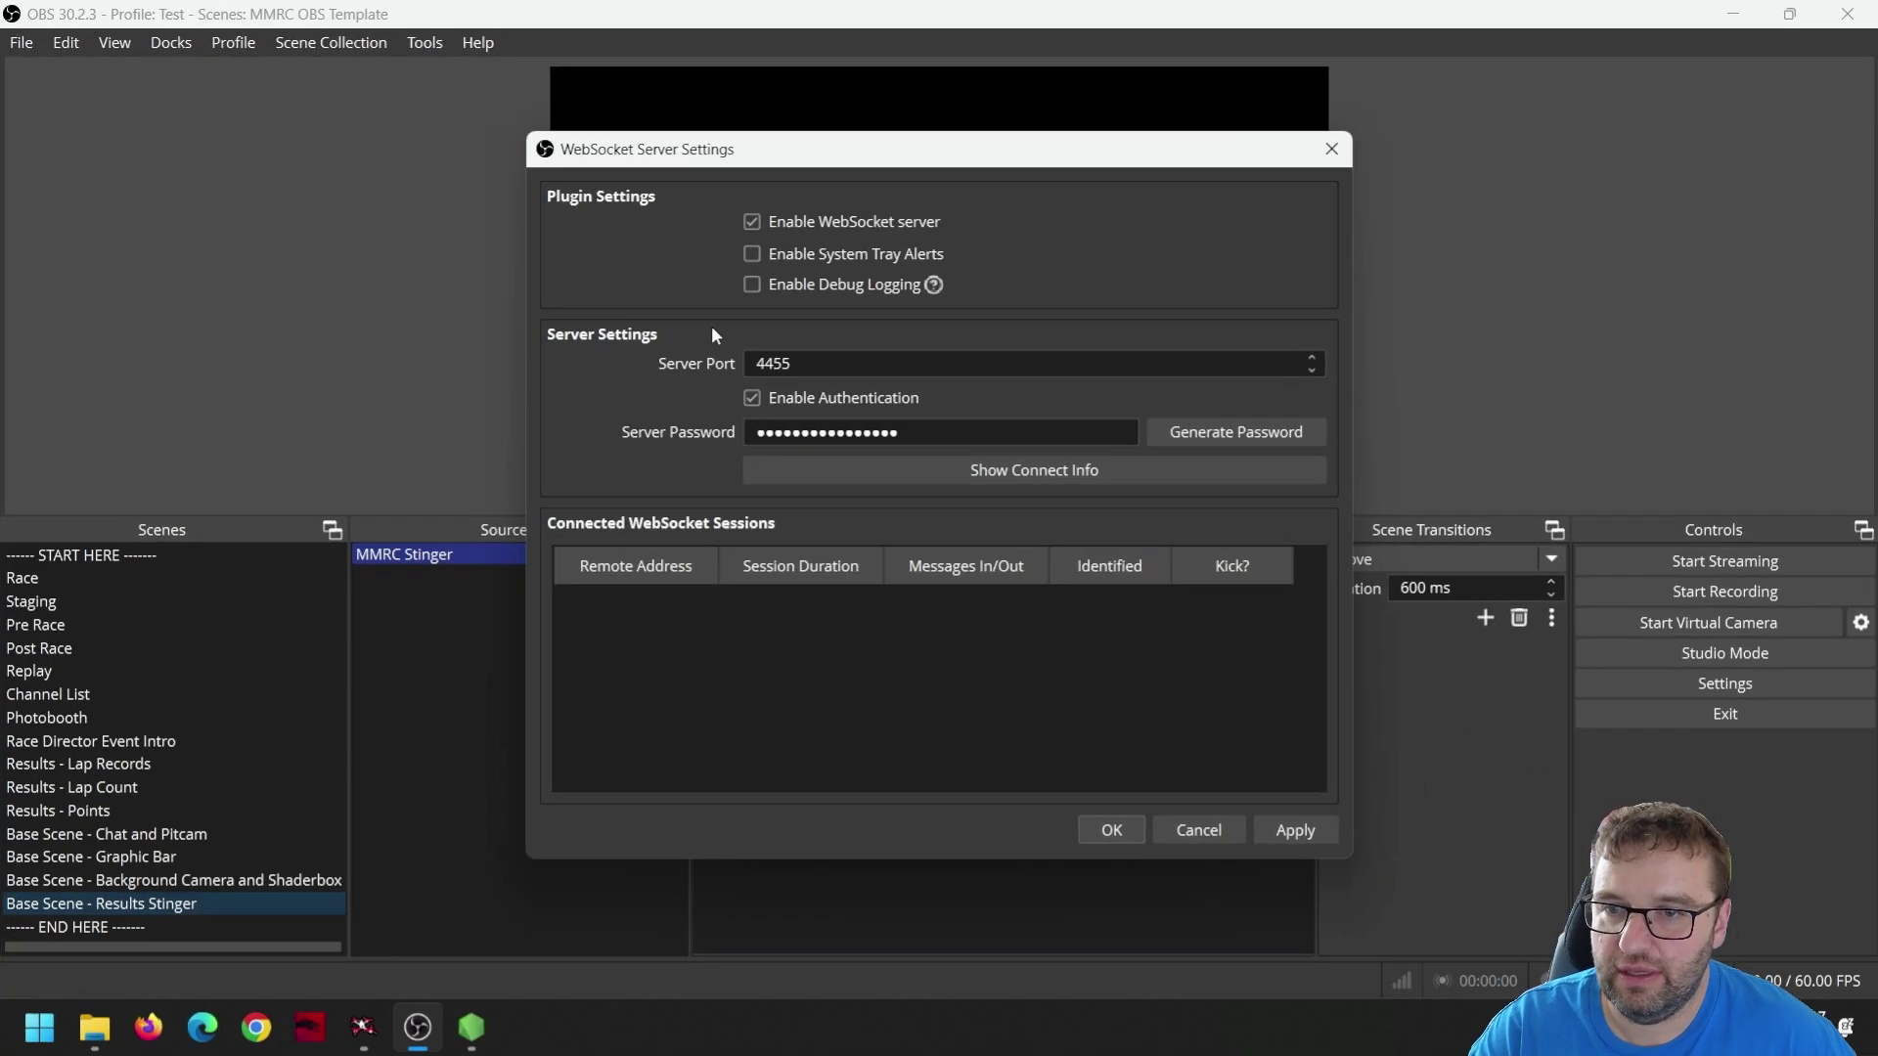
pyautogui.click(1261, 440)
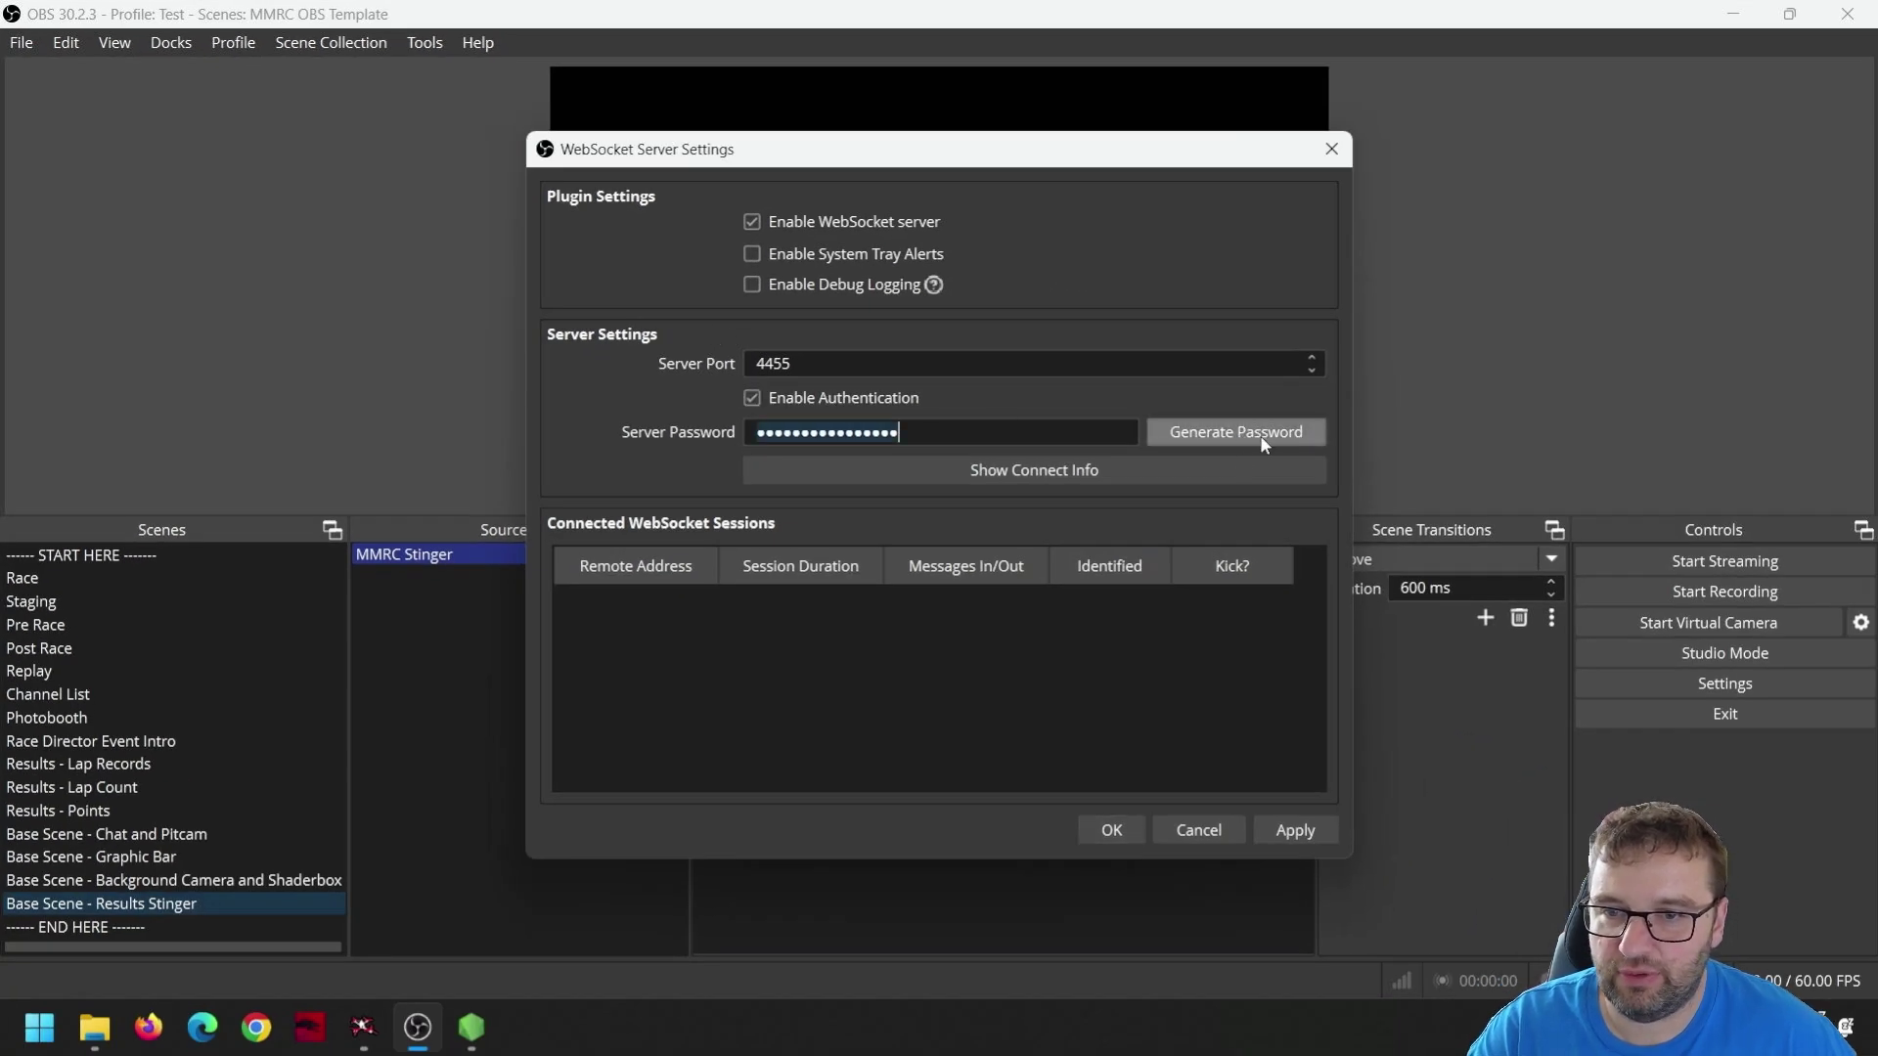
pyautogui.click(1204, 468)
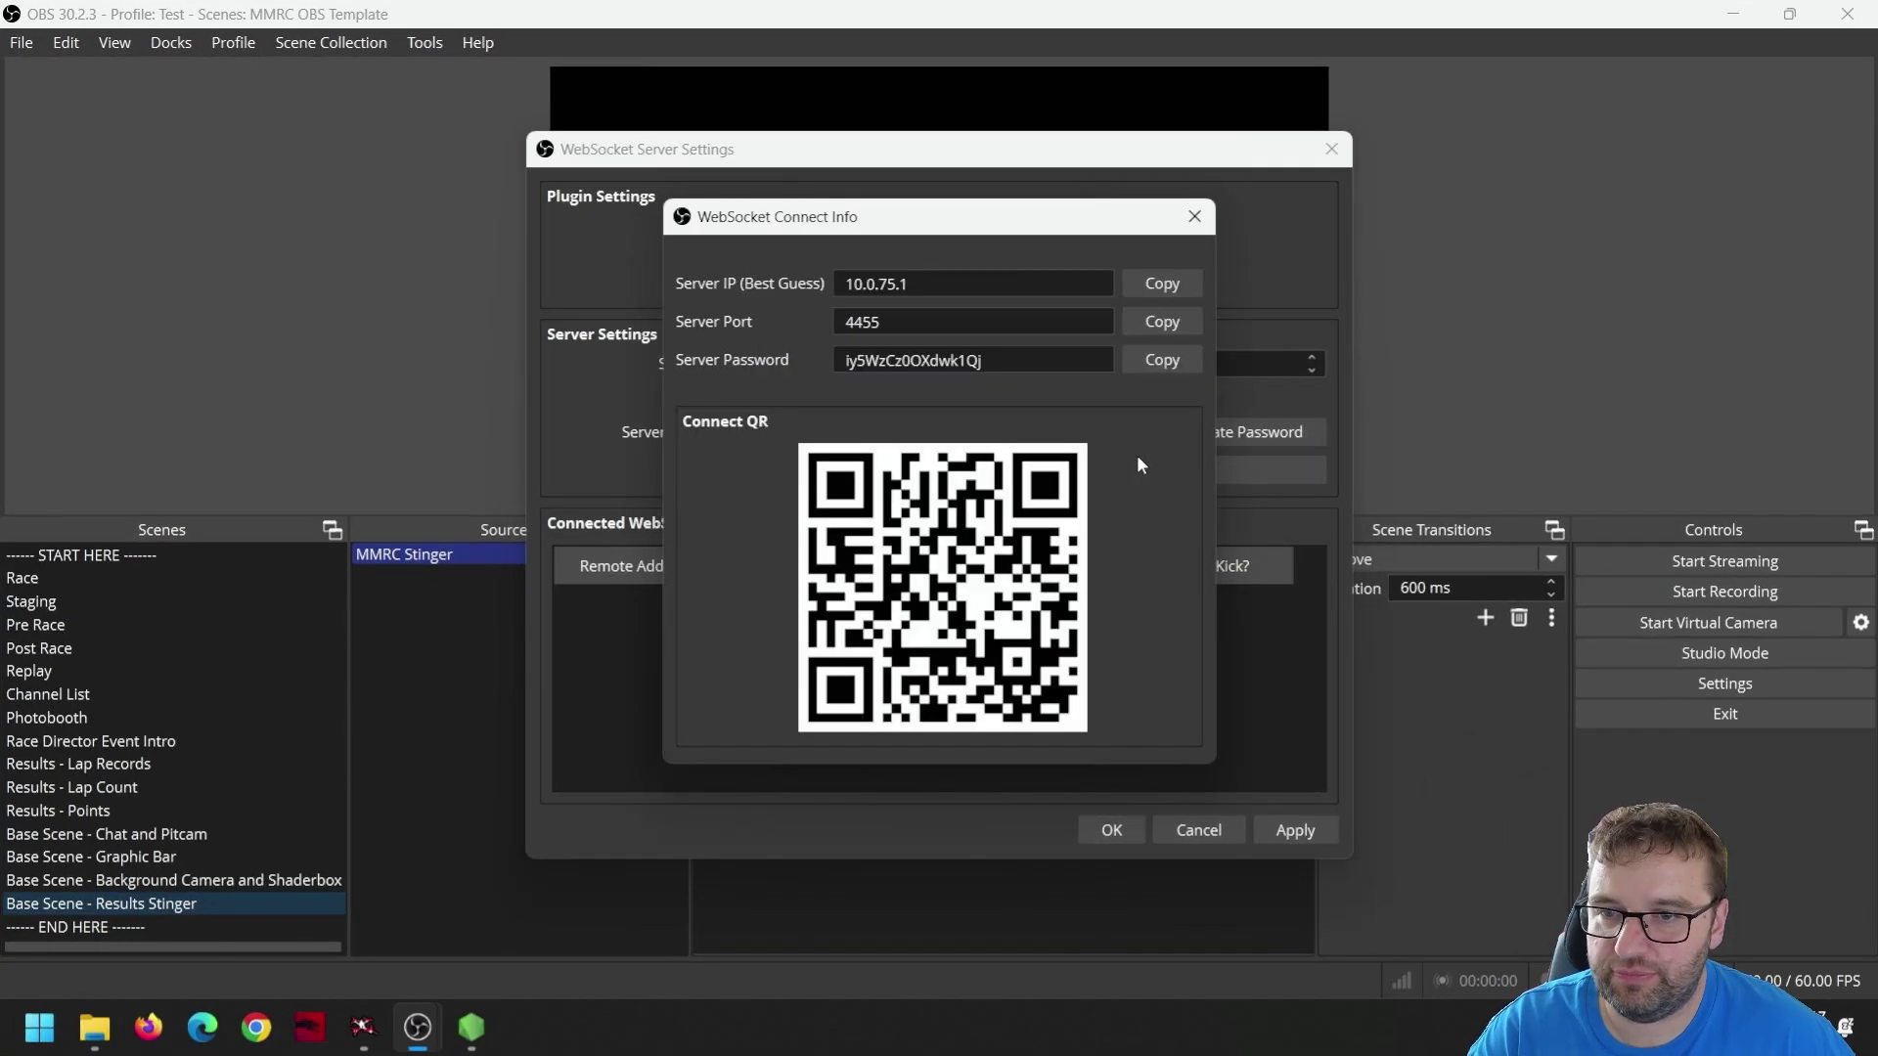
pyautogui.click(1162, 362)
pyautogui.click(1195, 216)
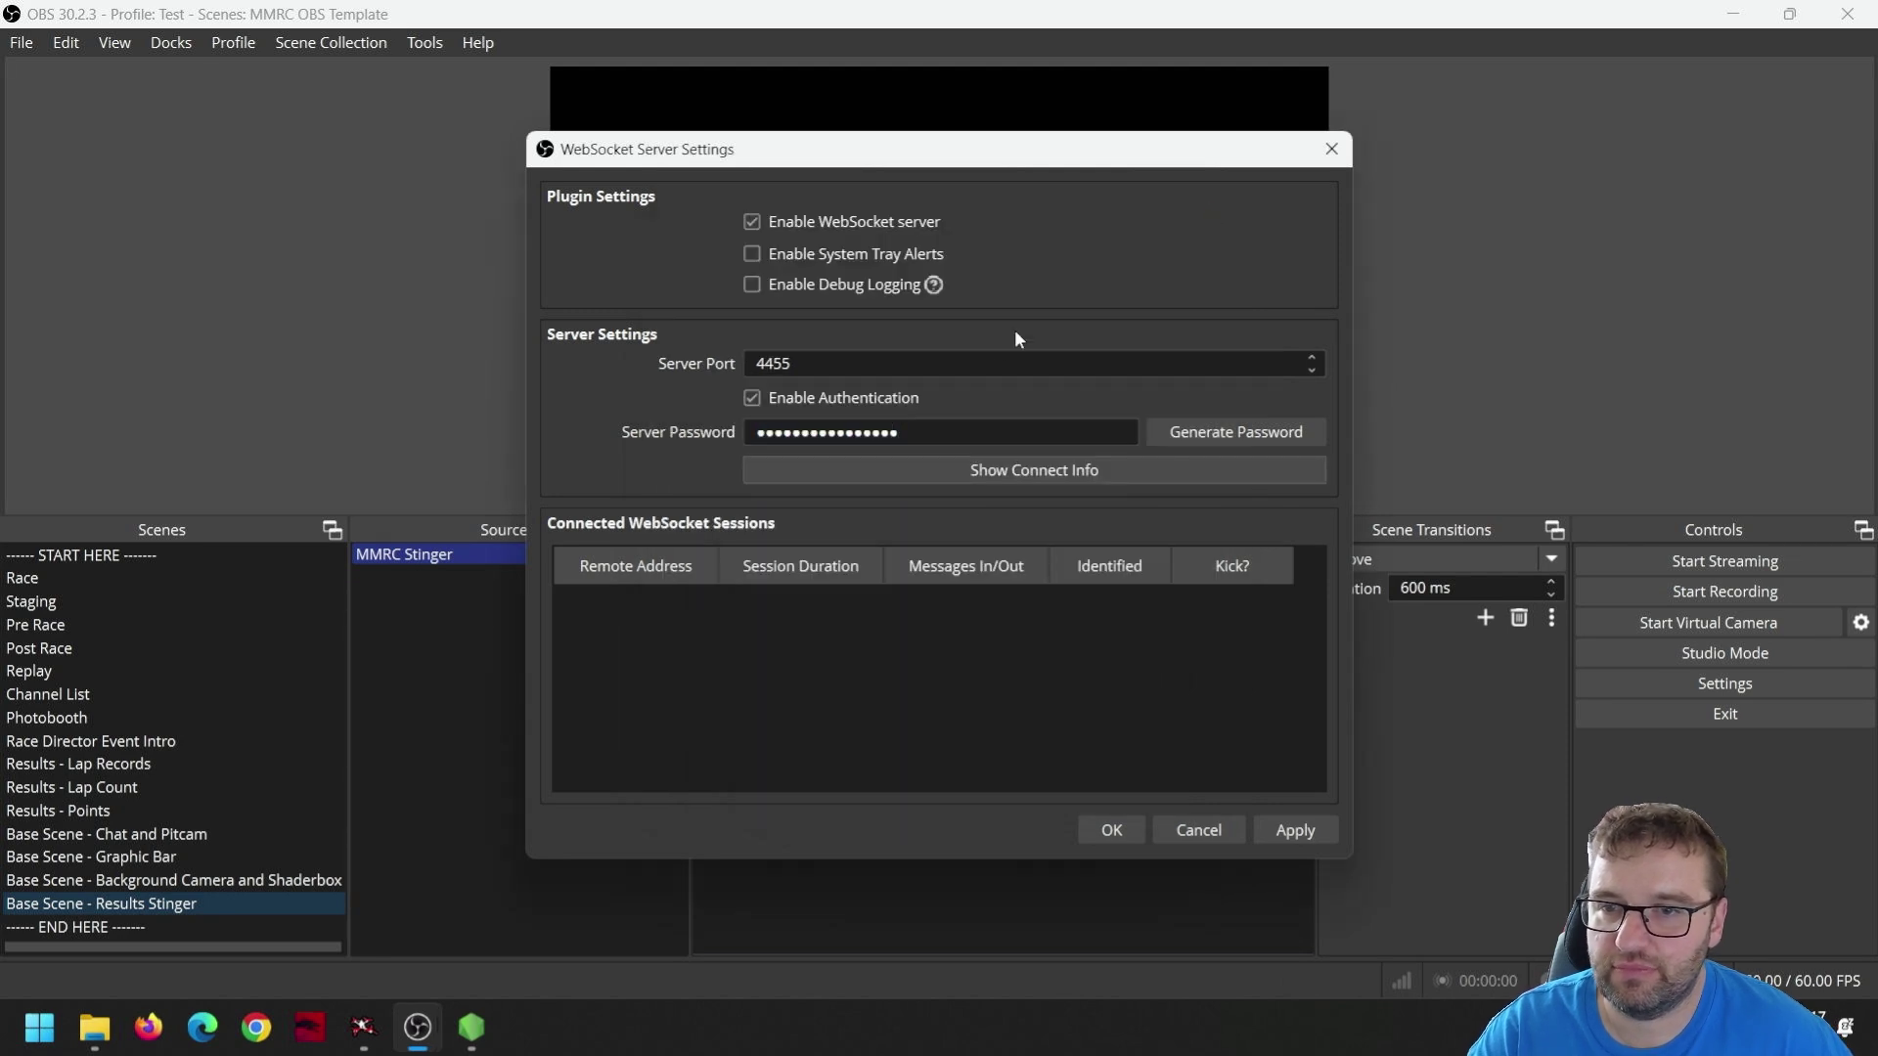
pyautogui.moveTo(798, 363); pyautogui.dragTo(772, 363)
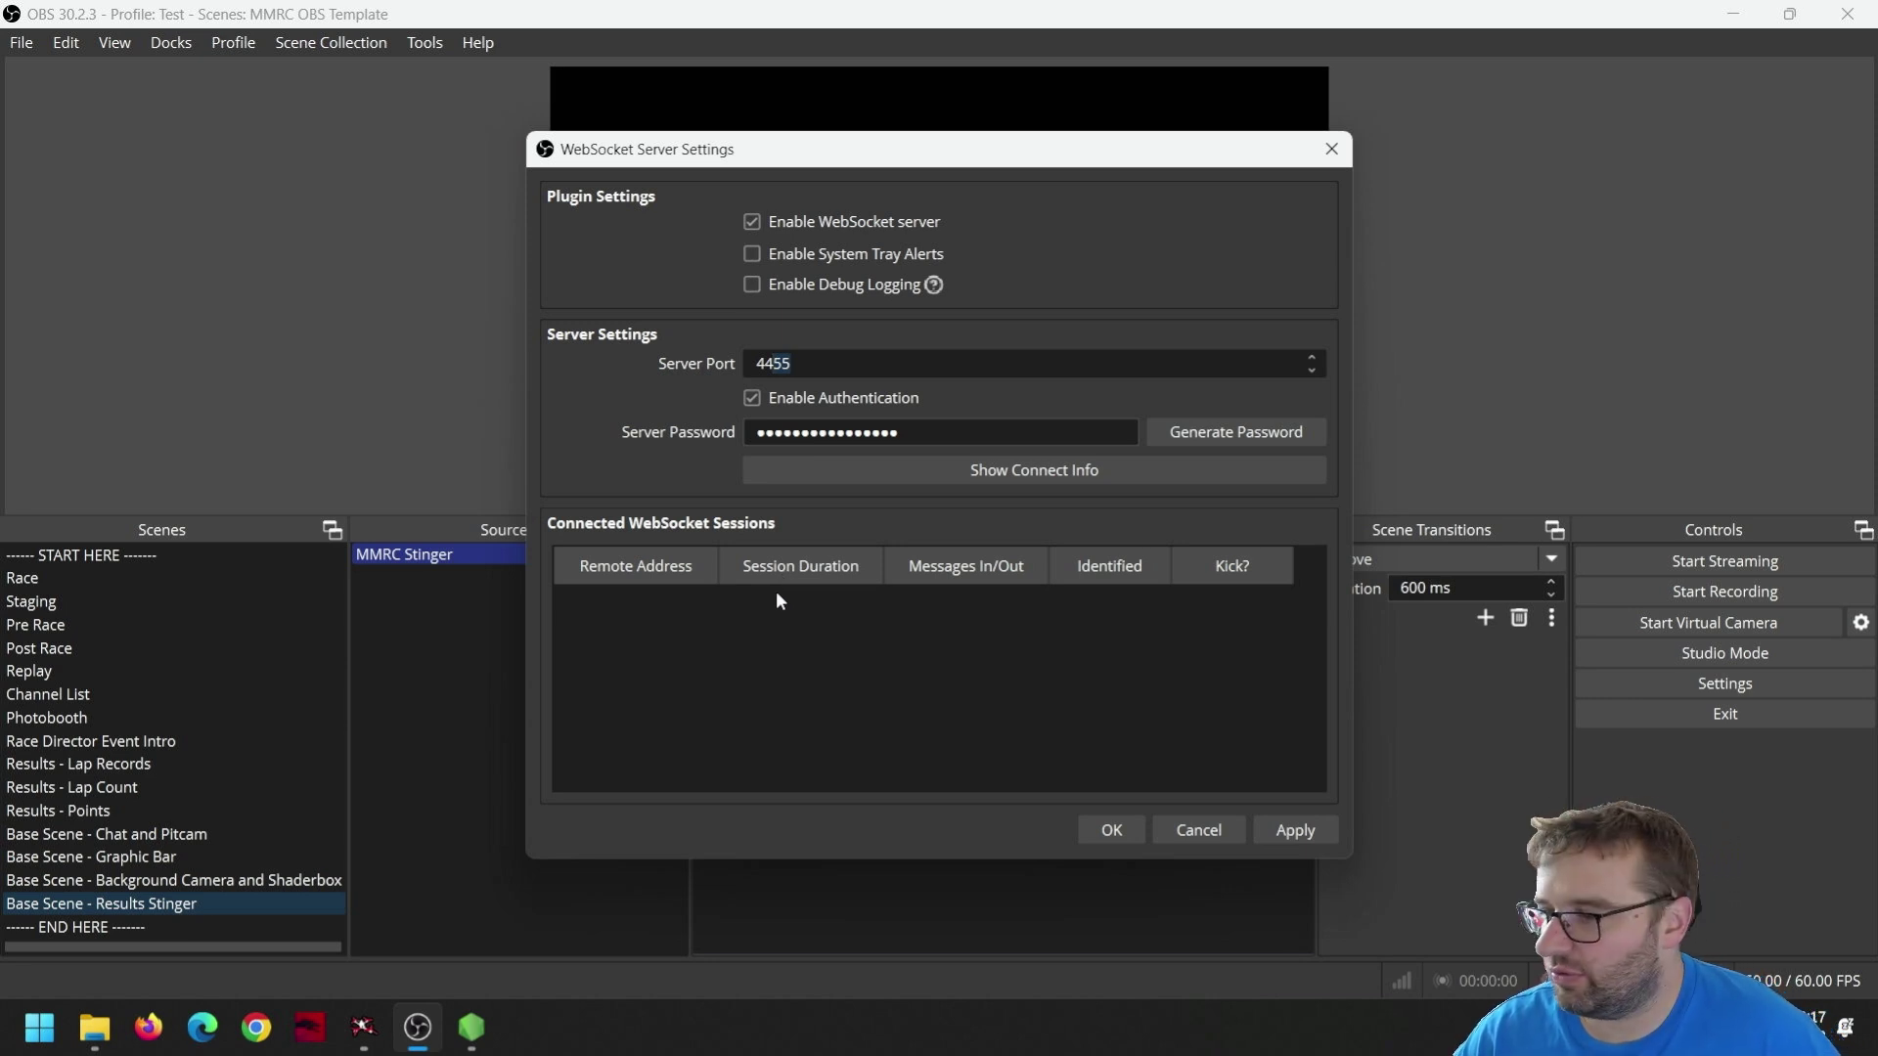
# - Open Test Event, then open the FPVTrackside program directory via the main menu's Open Directory
pyautogui.click(363, 1027)
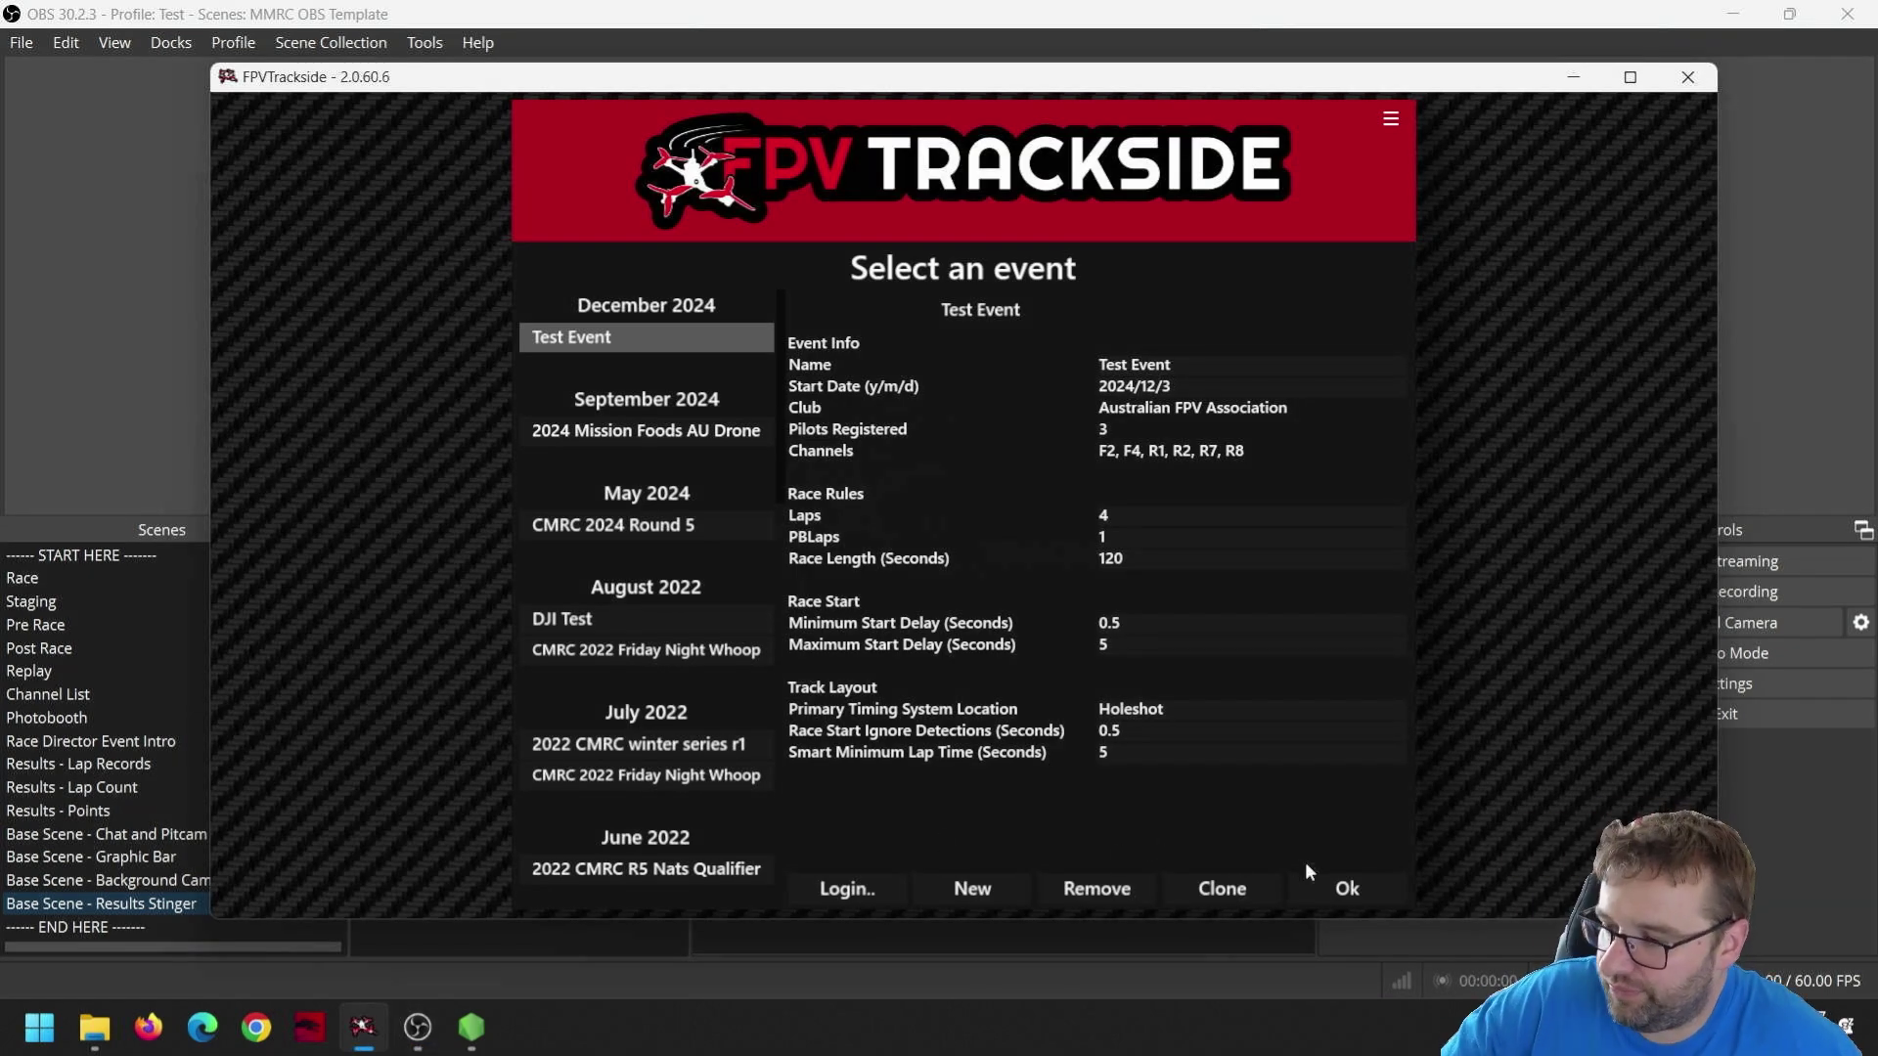
pyautogui.click(1345, 887)
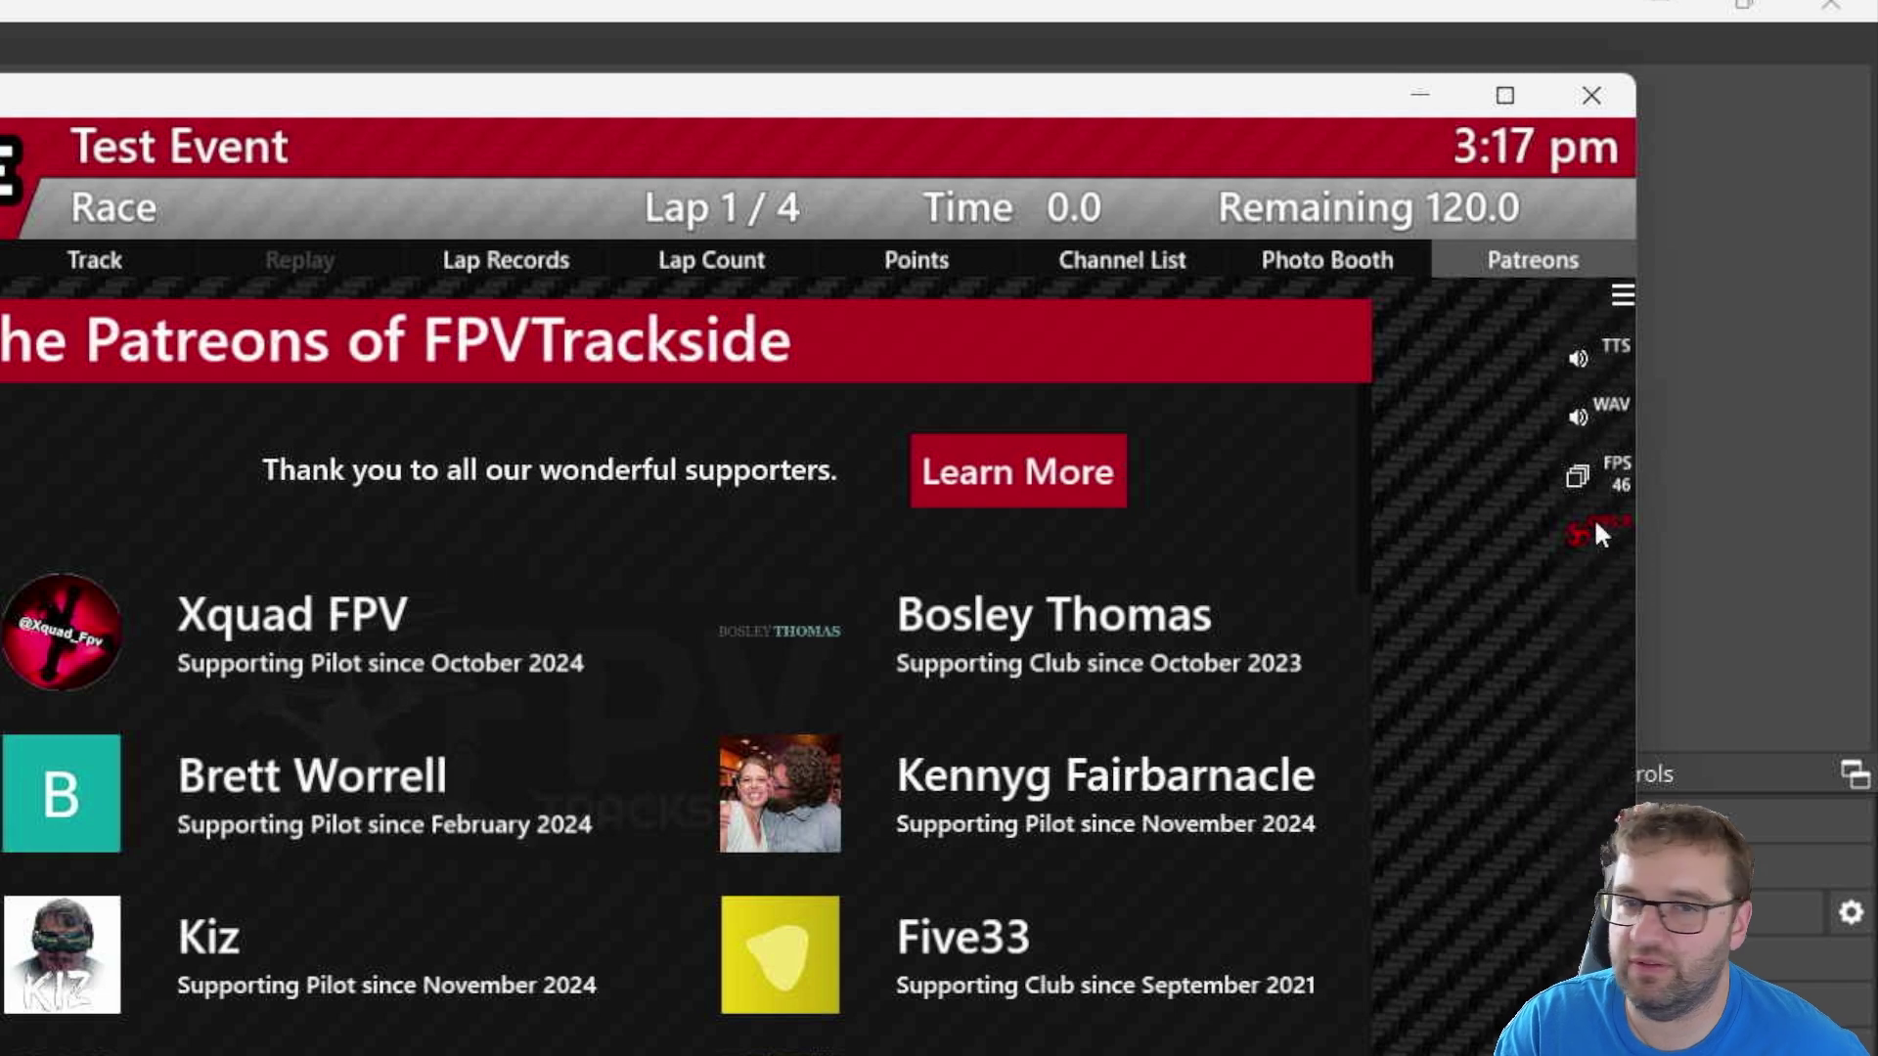
pyautogui.click(1621, 295)
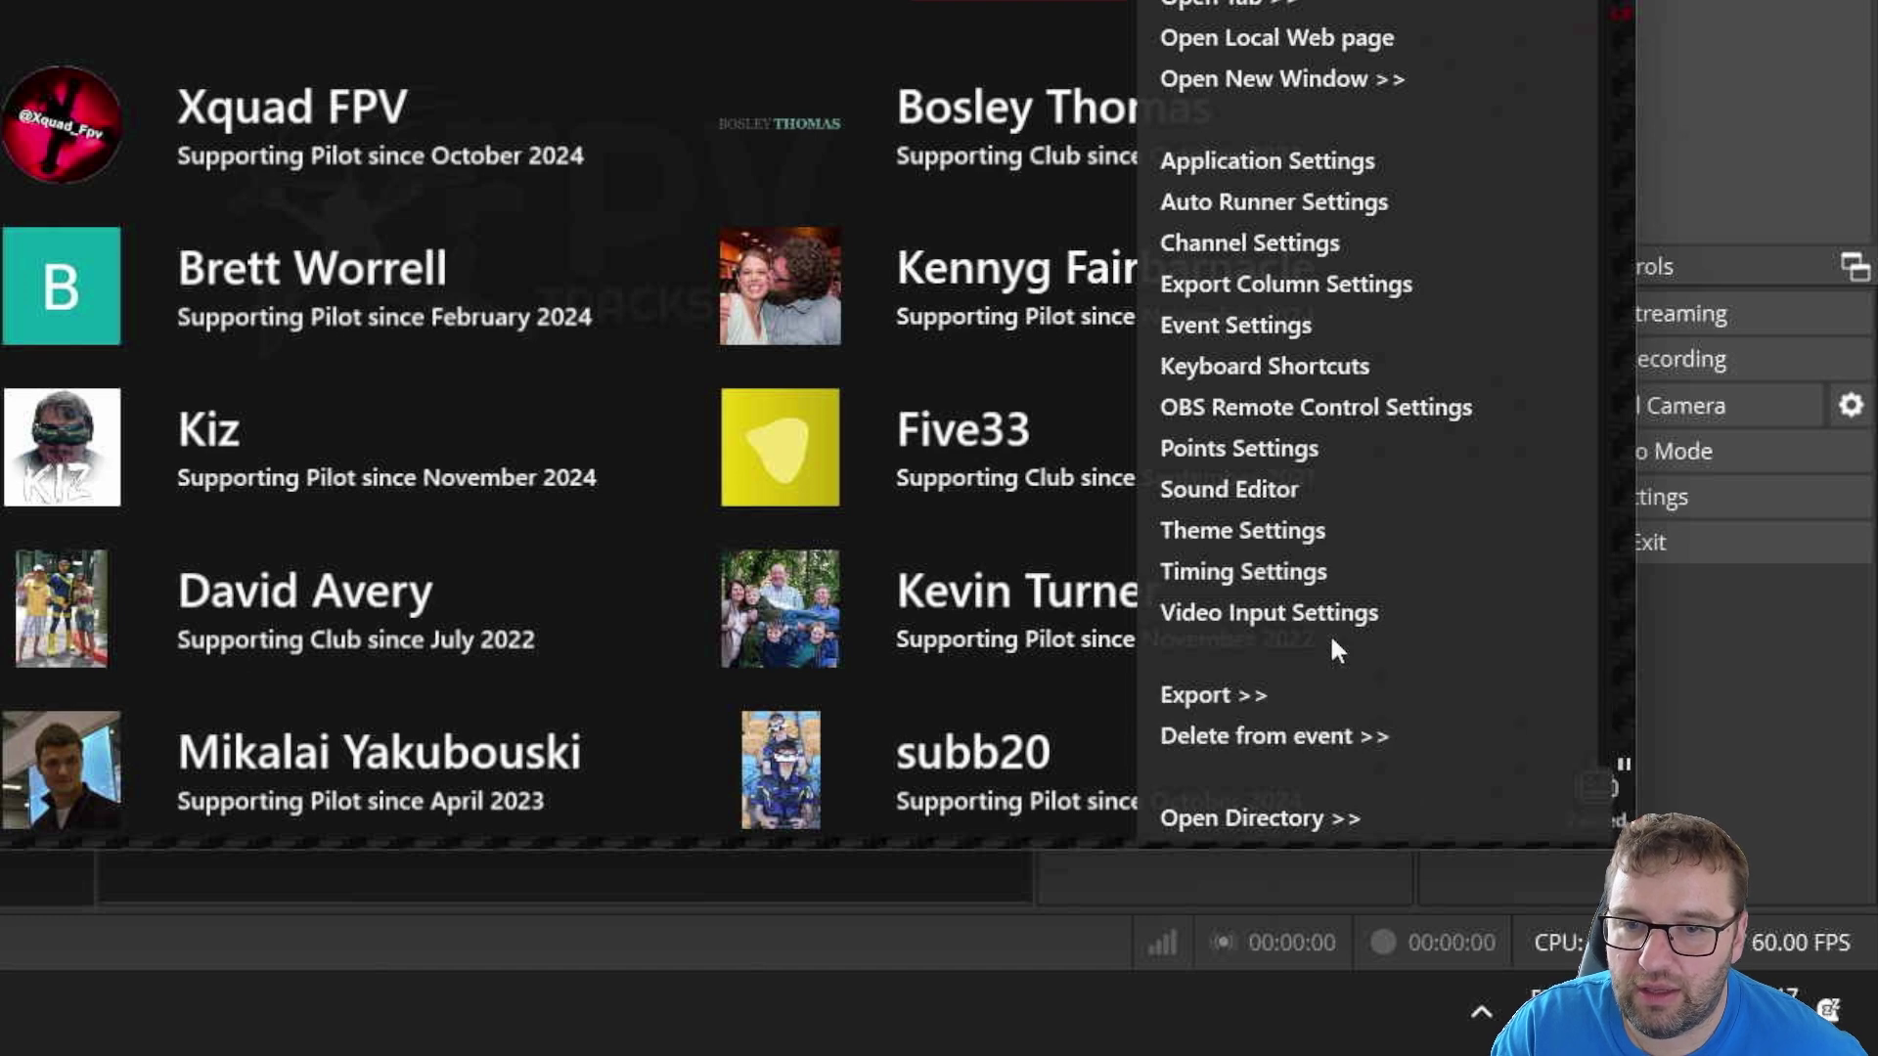
pyautogui.click(1317, 835)
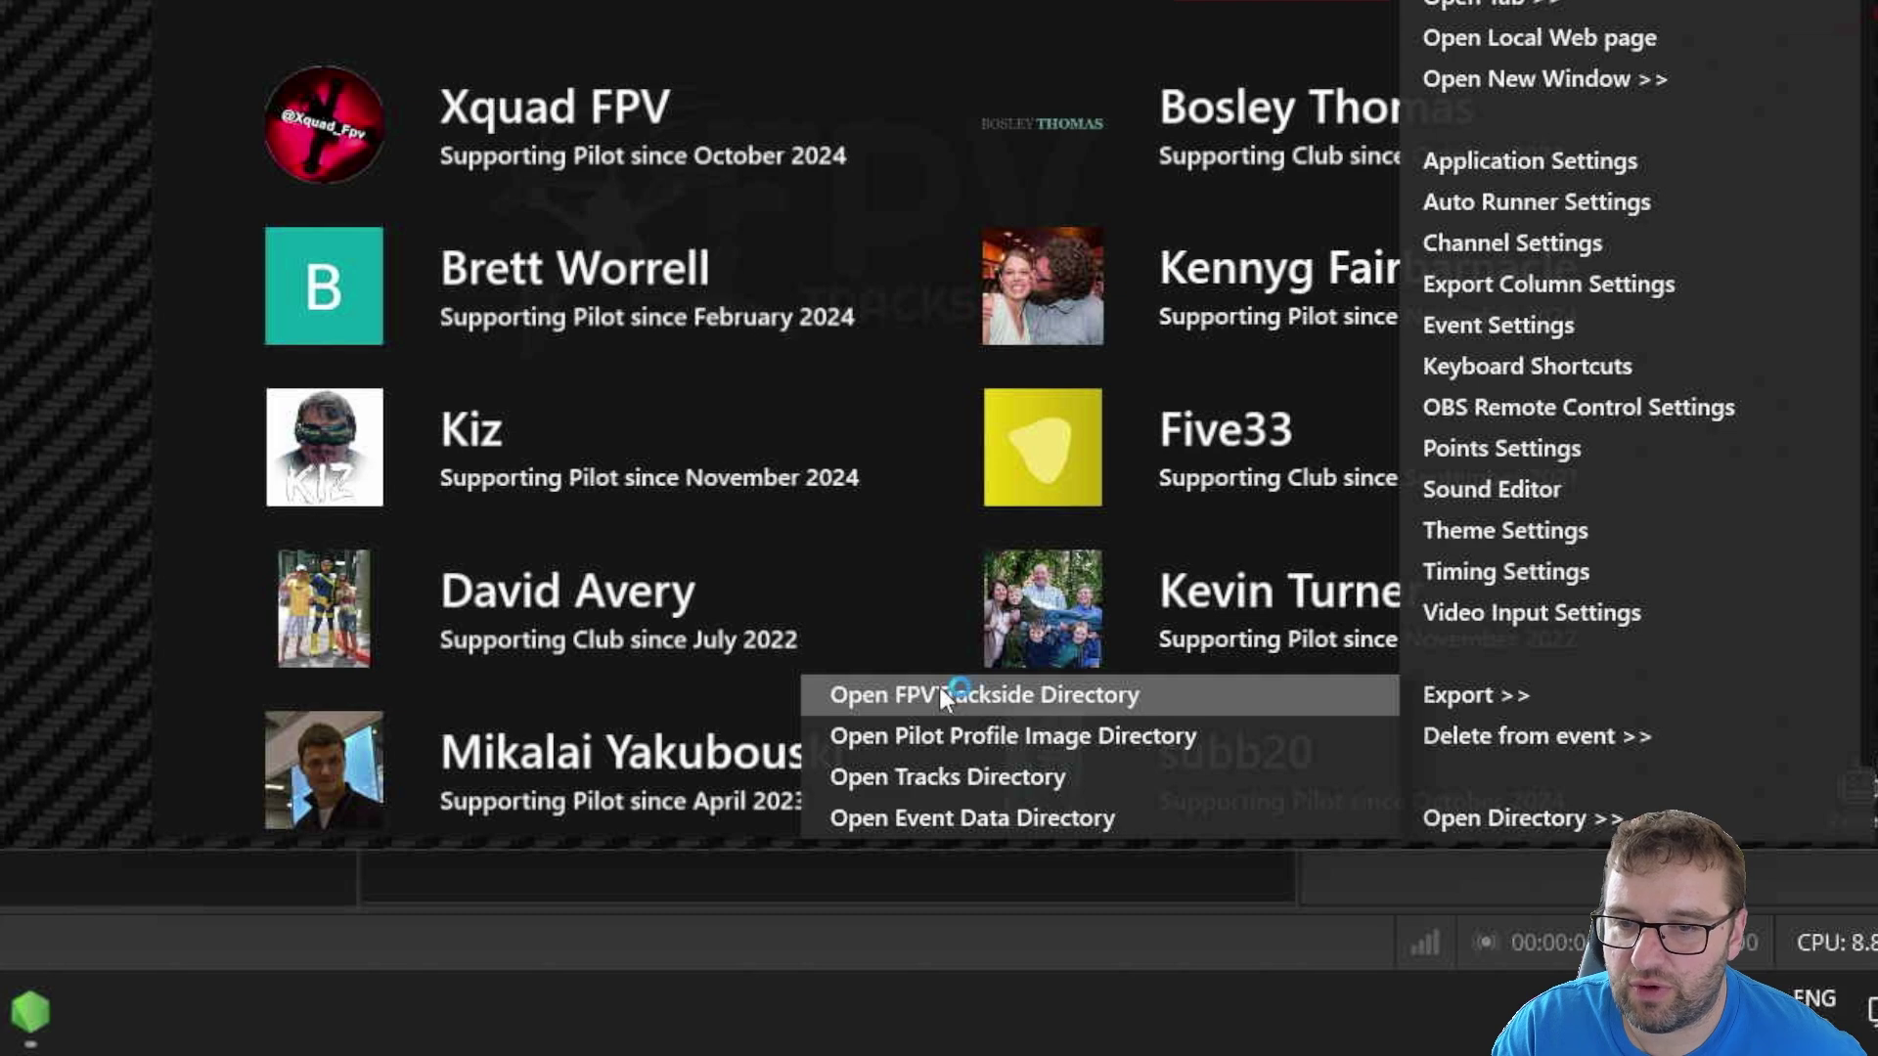
pyautogui.click(939, 687)
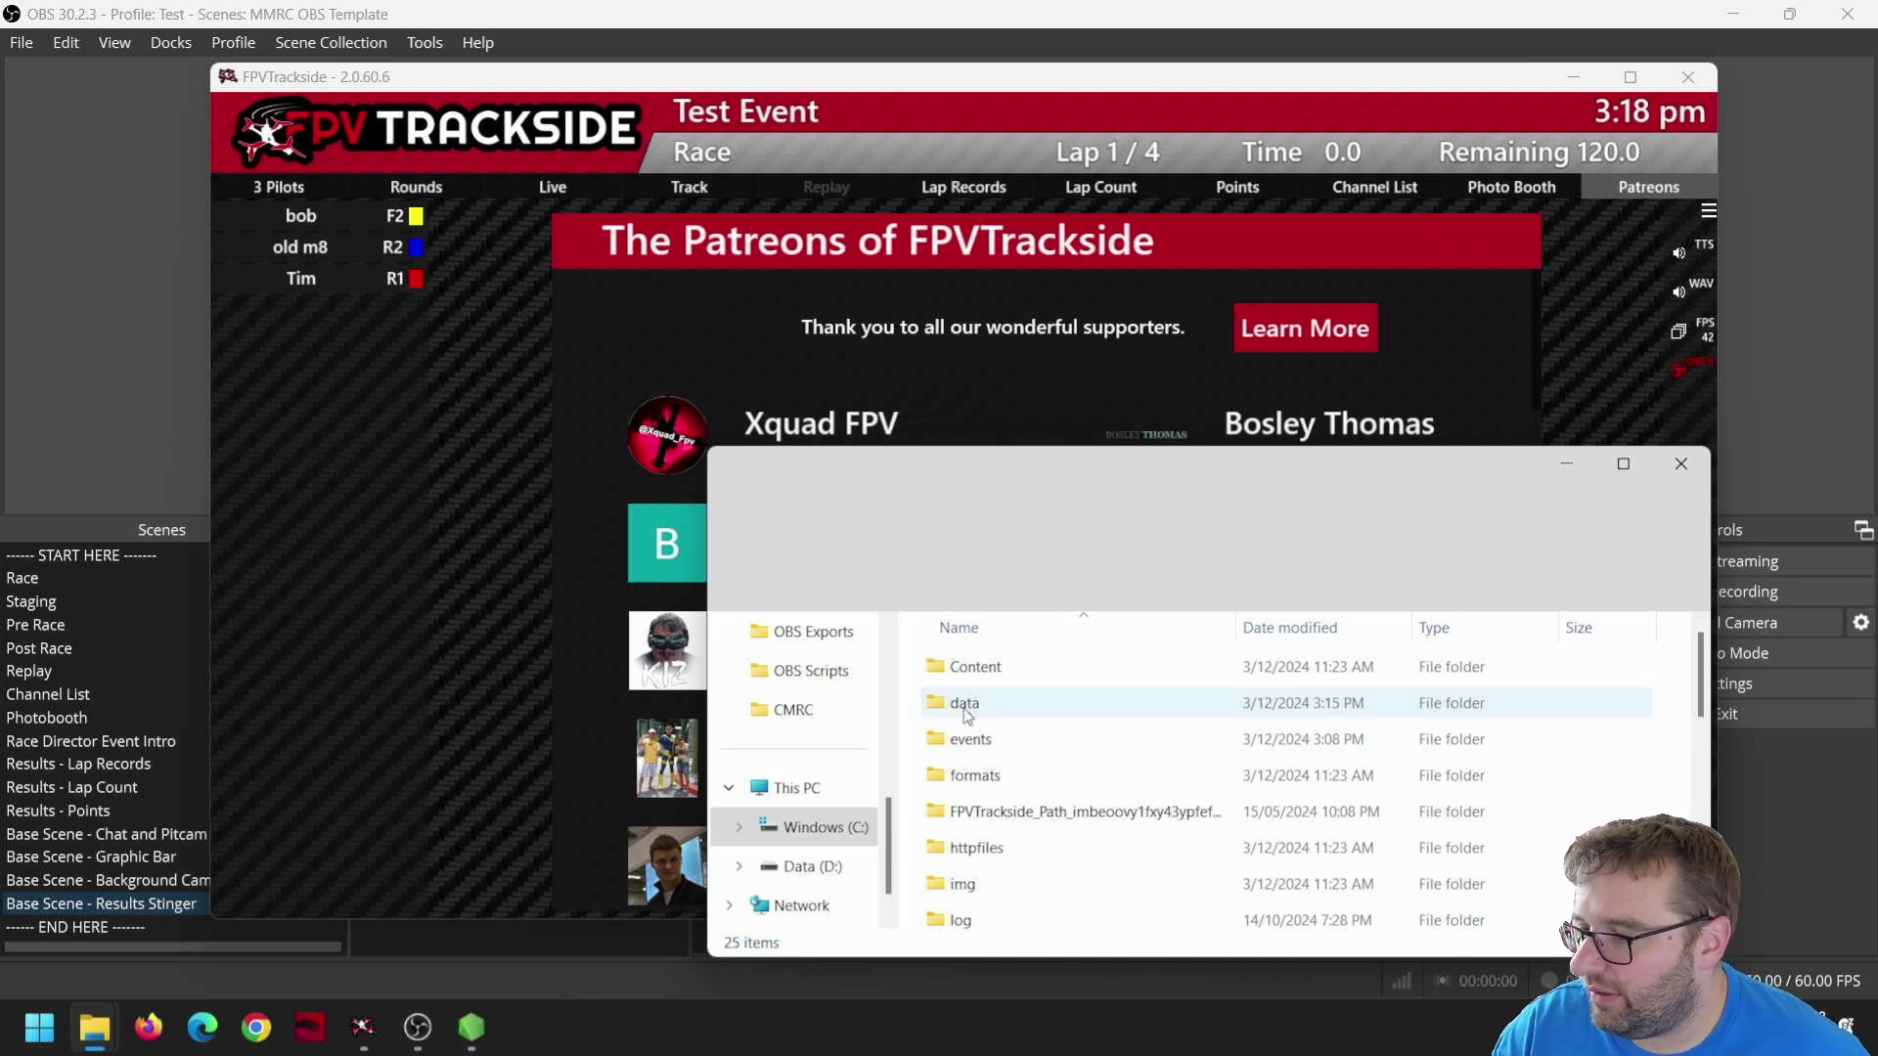
# - Copy OBSRemoteControl.xml from C:\Stream\Trackside Files into data\Test, replacing the existing file
pyautogui.doubleClick(964, 704)
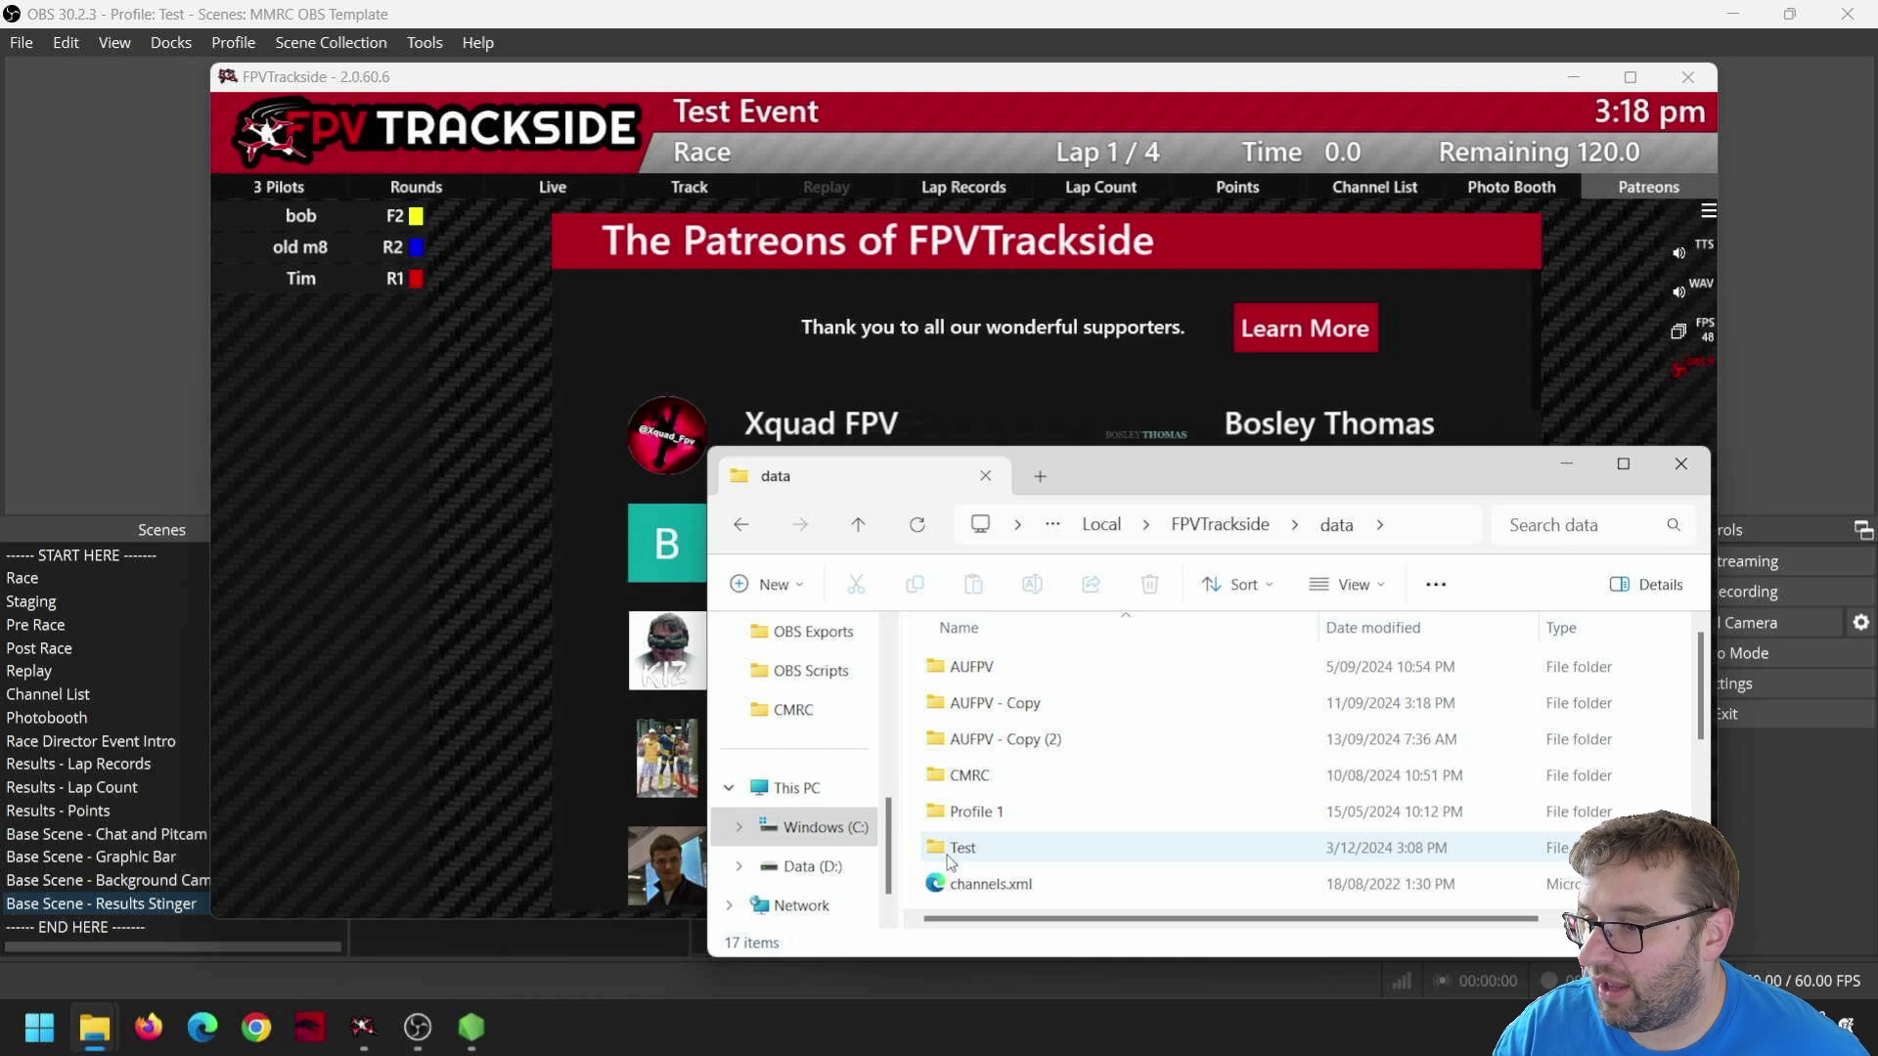
pyautogui.click(947, 855)
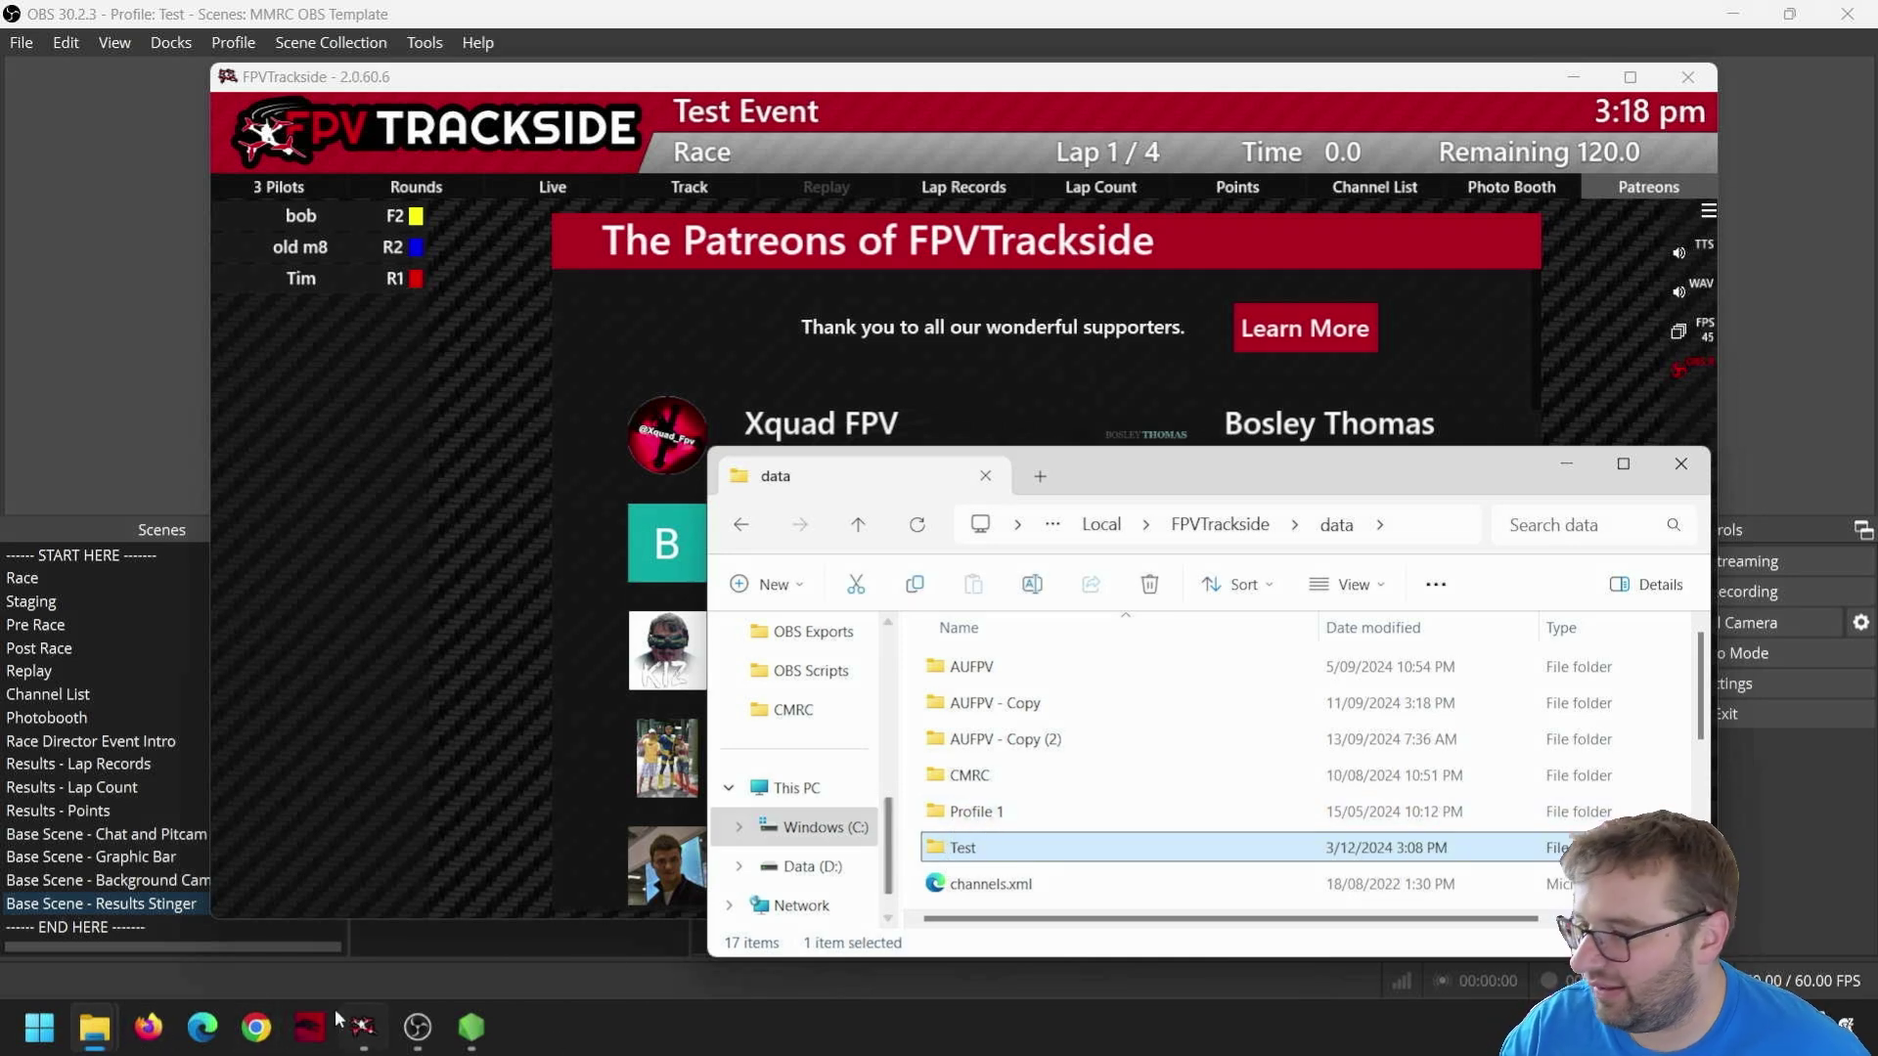
pyautogui.click(95, 1036)
pyautogui.click(105, 900)
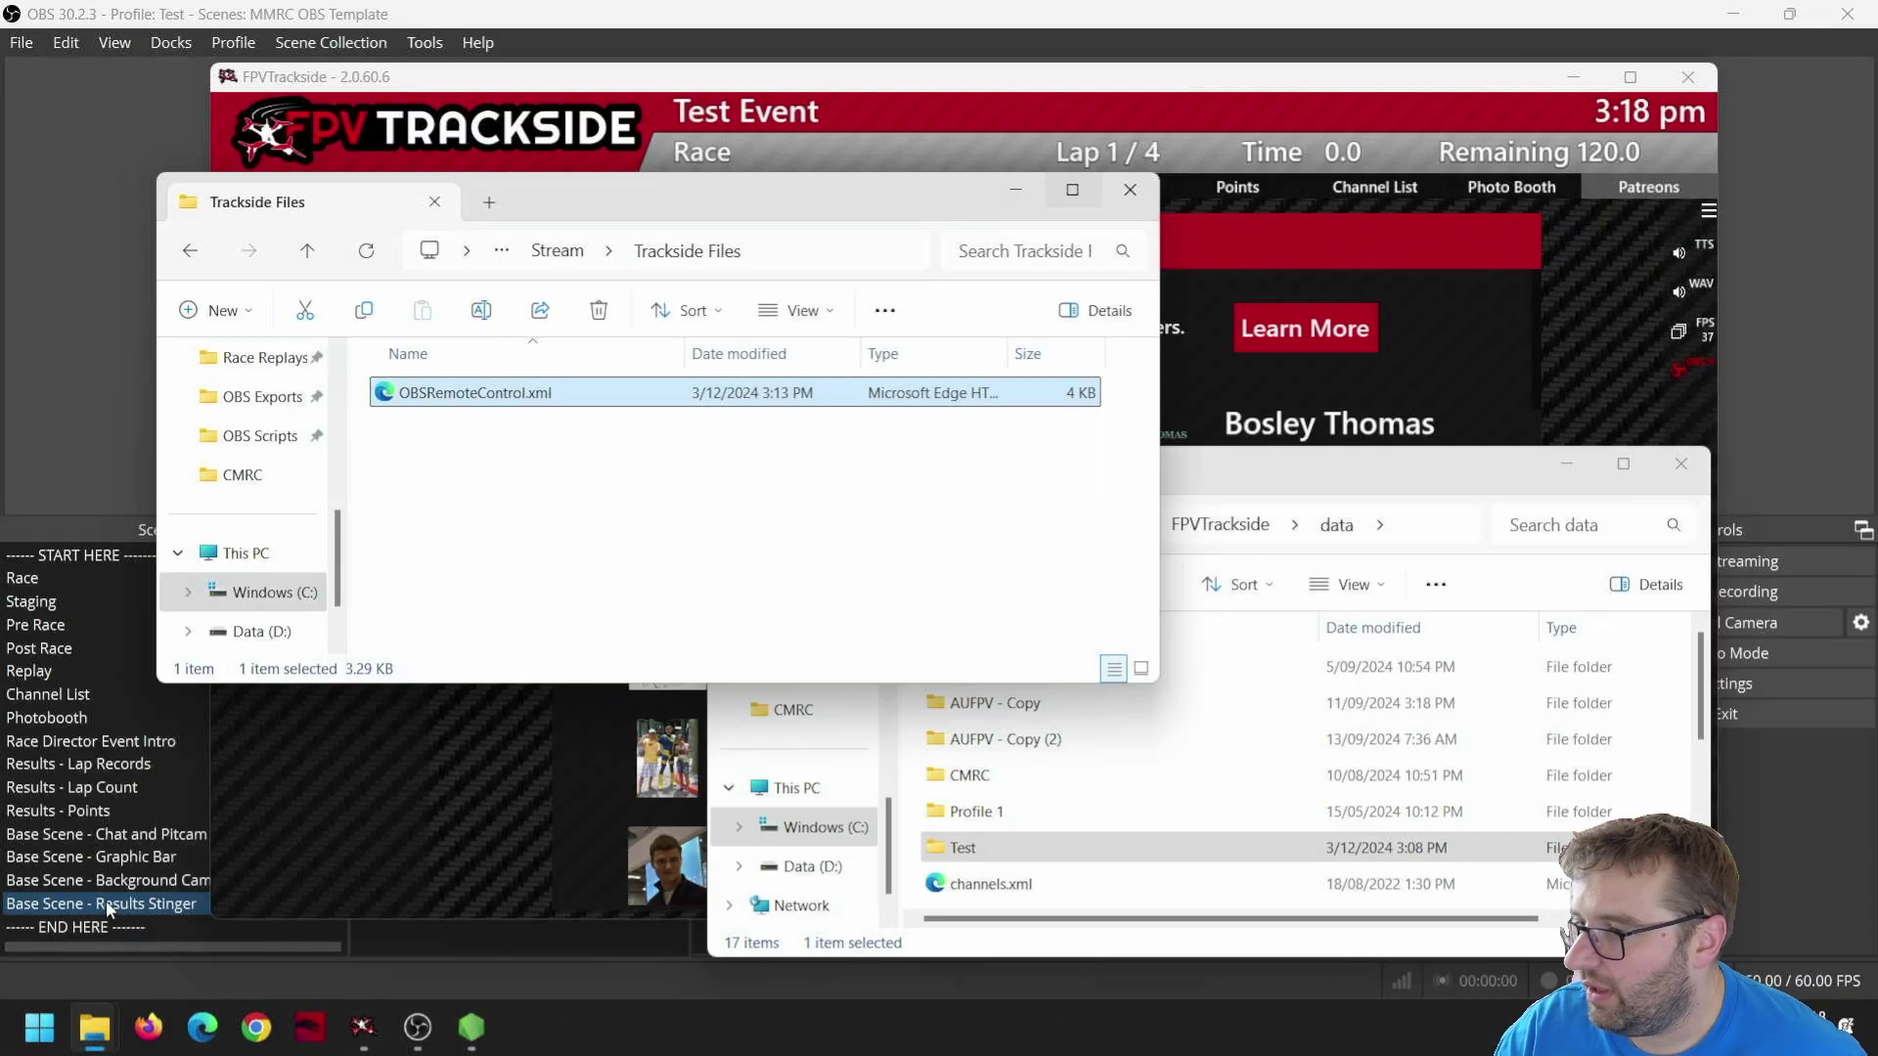
pyautogui.click(566, 258)
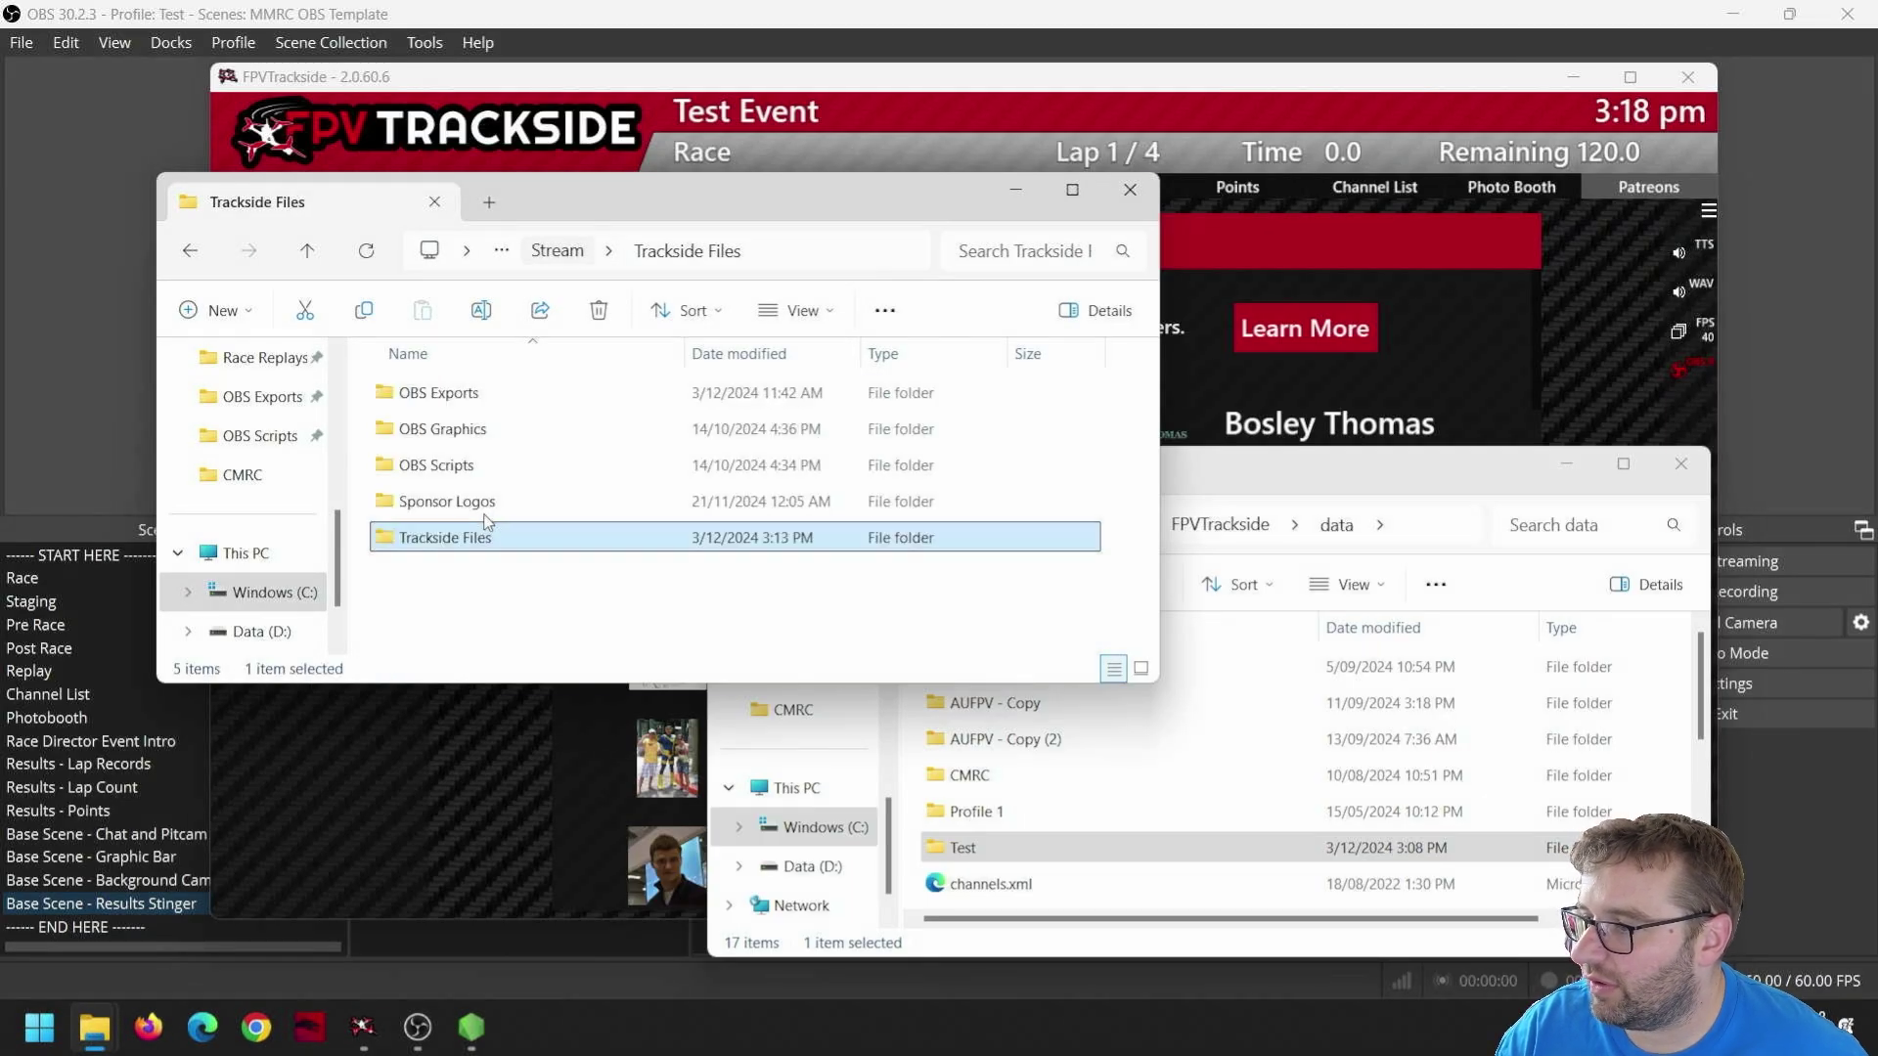
pyautogui.doubleClick(481, 540)
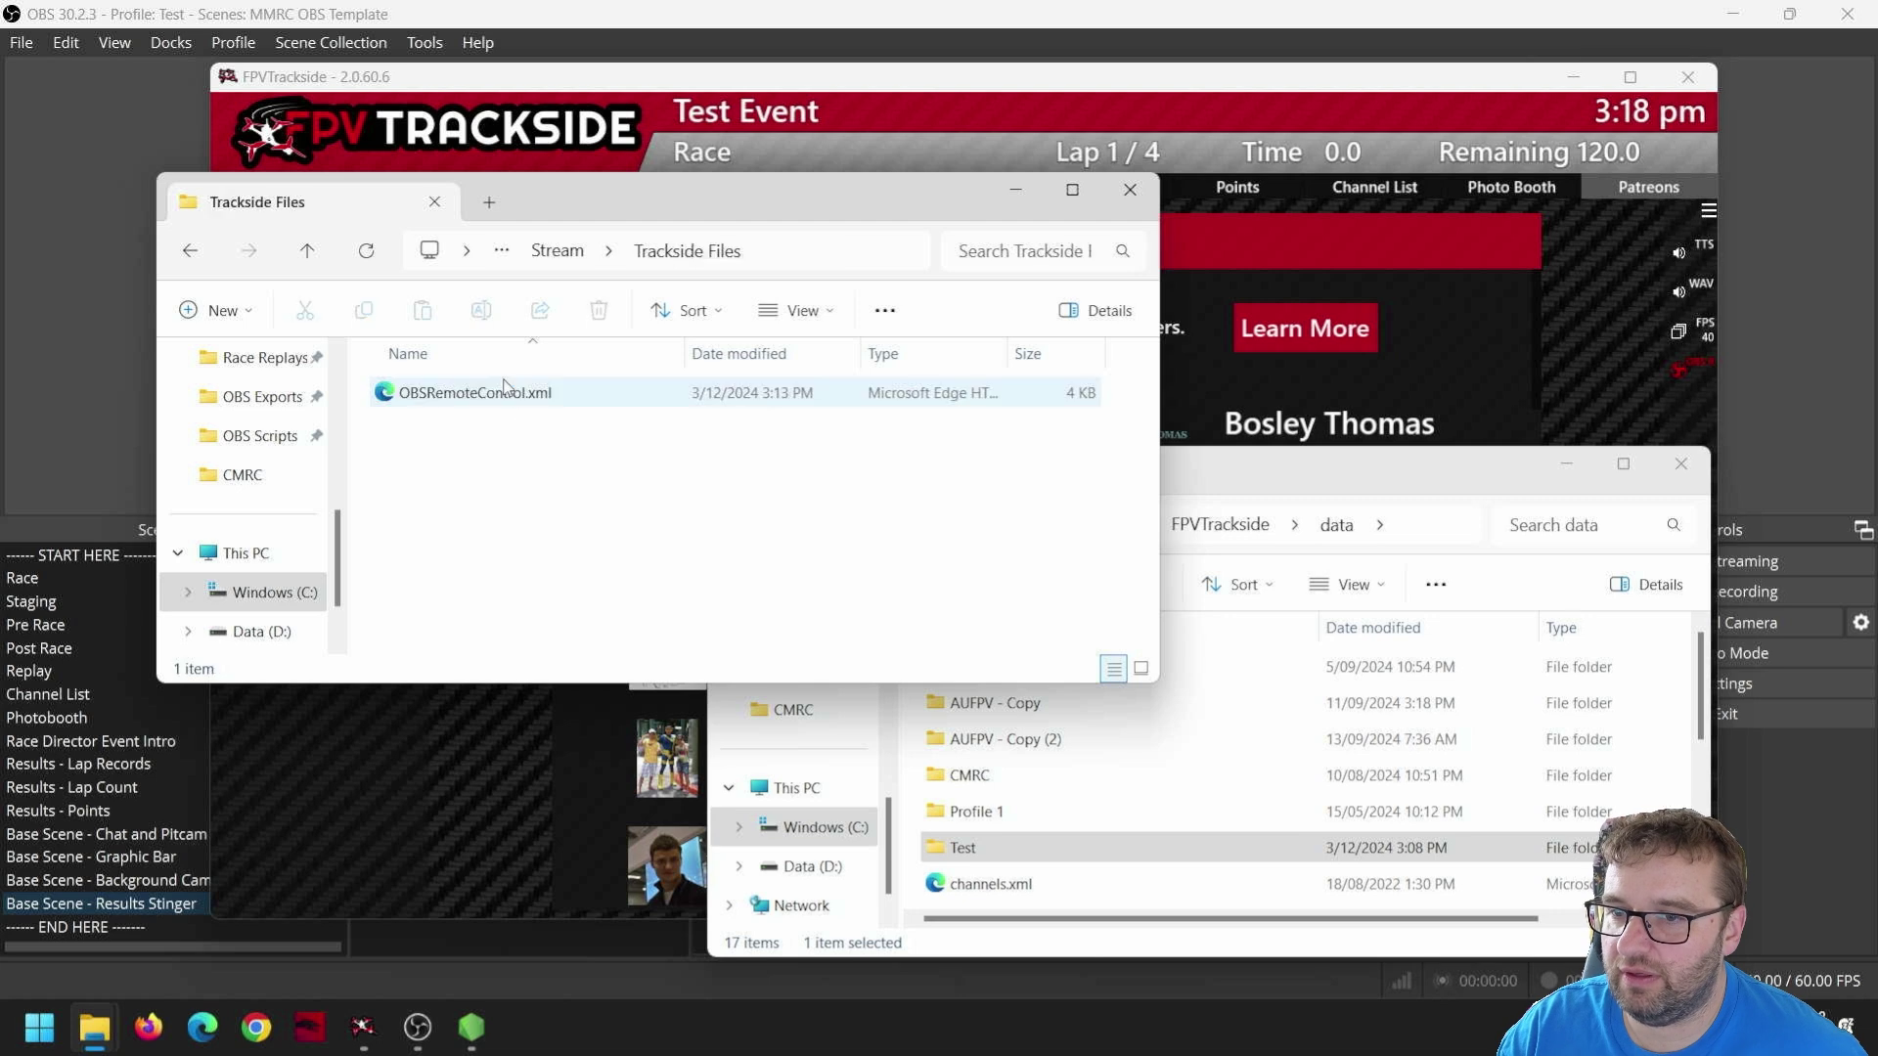
pyautogui.click(471, 396)
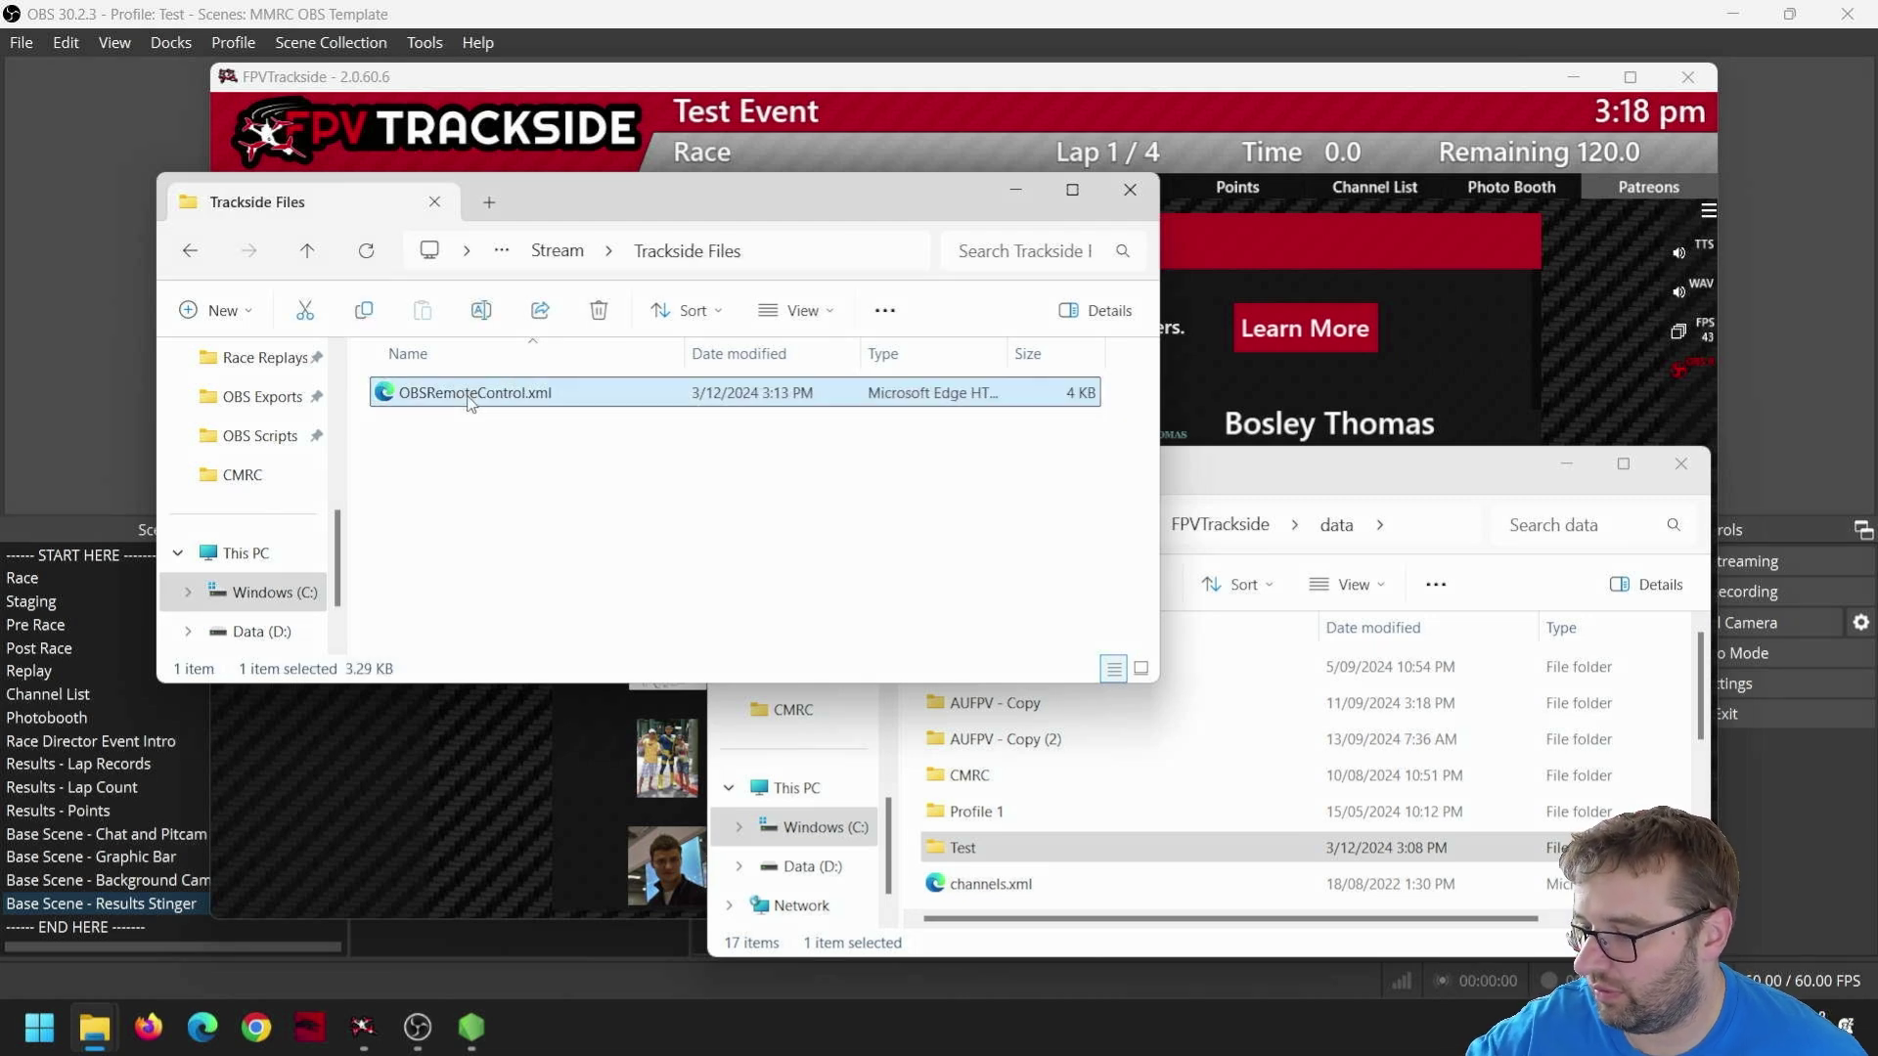
pyautogui.click(1345, 483)
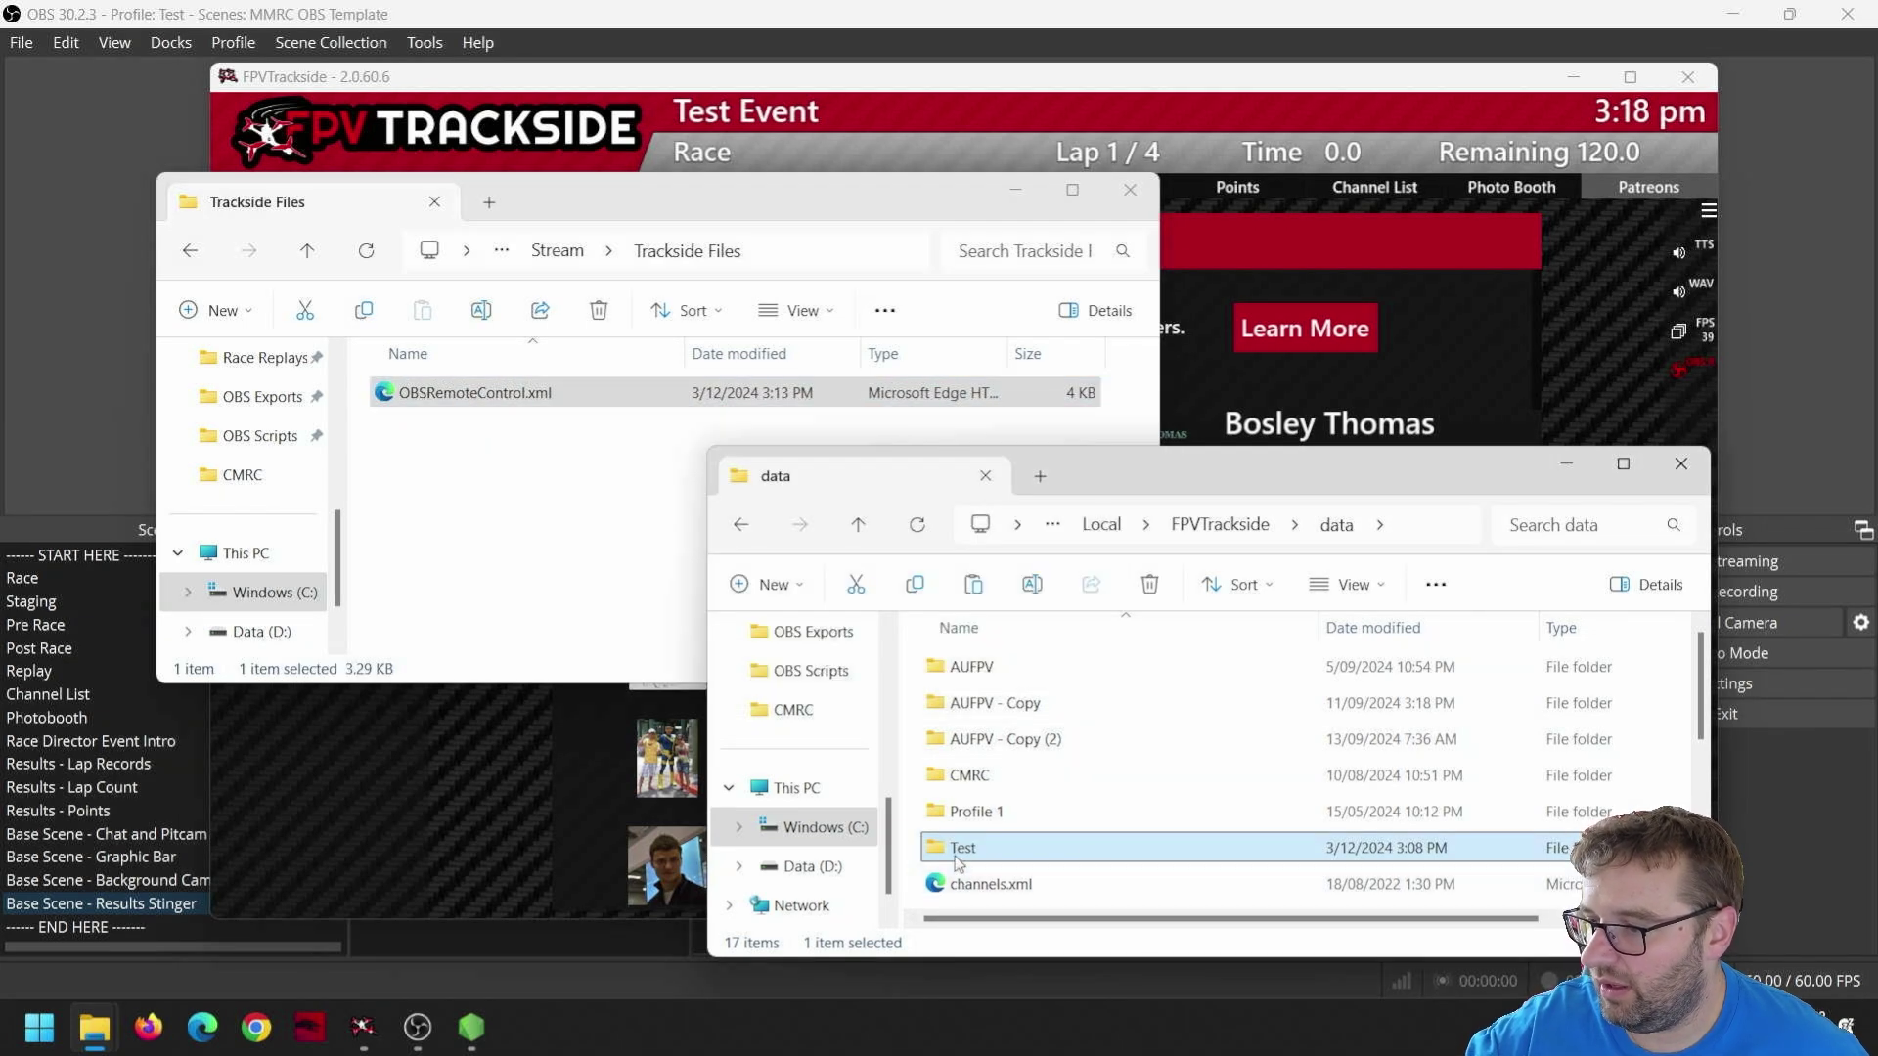
pyautogui.press('Return')
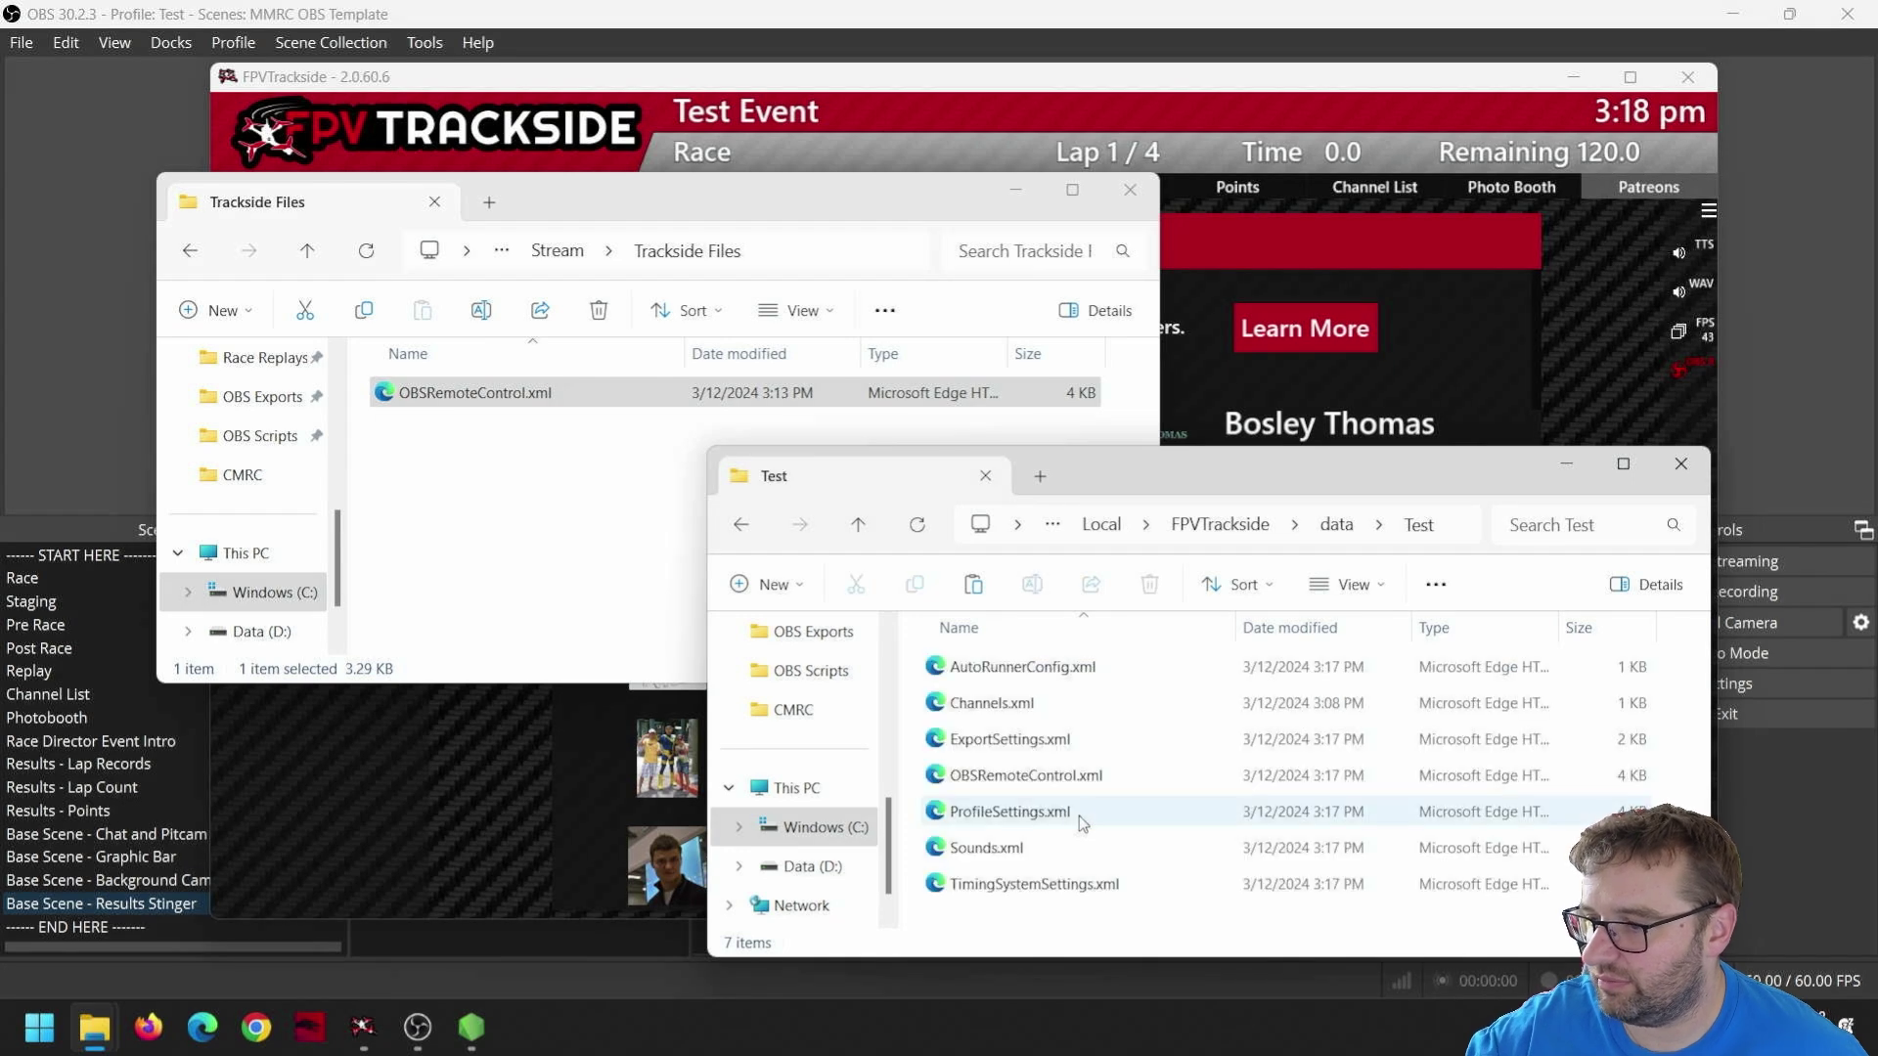
pyautogui.hotkey('ctrl', 'v')
pyautogui.click(962, 433)
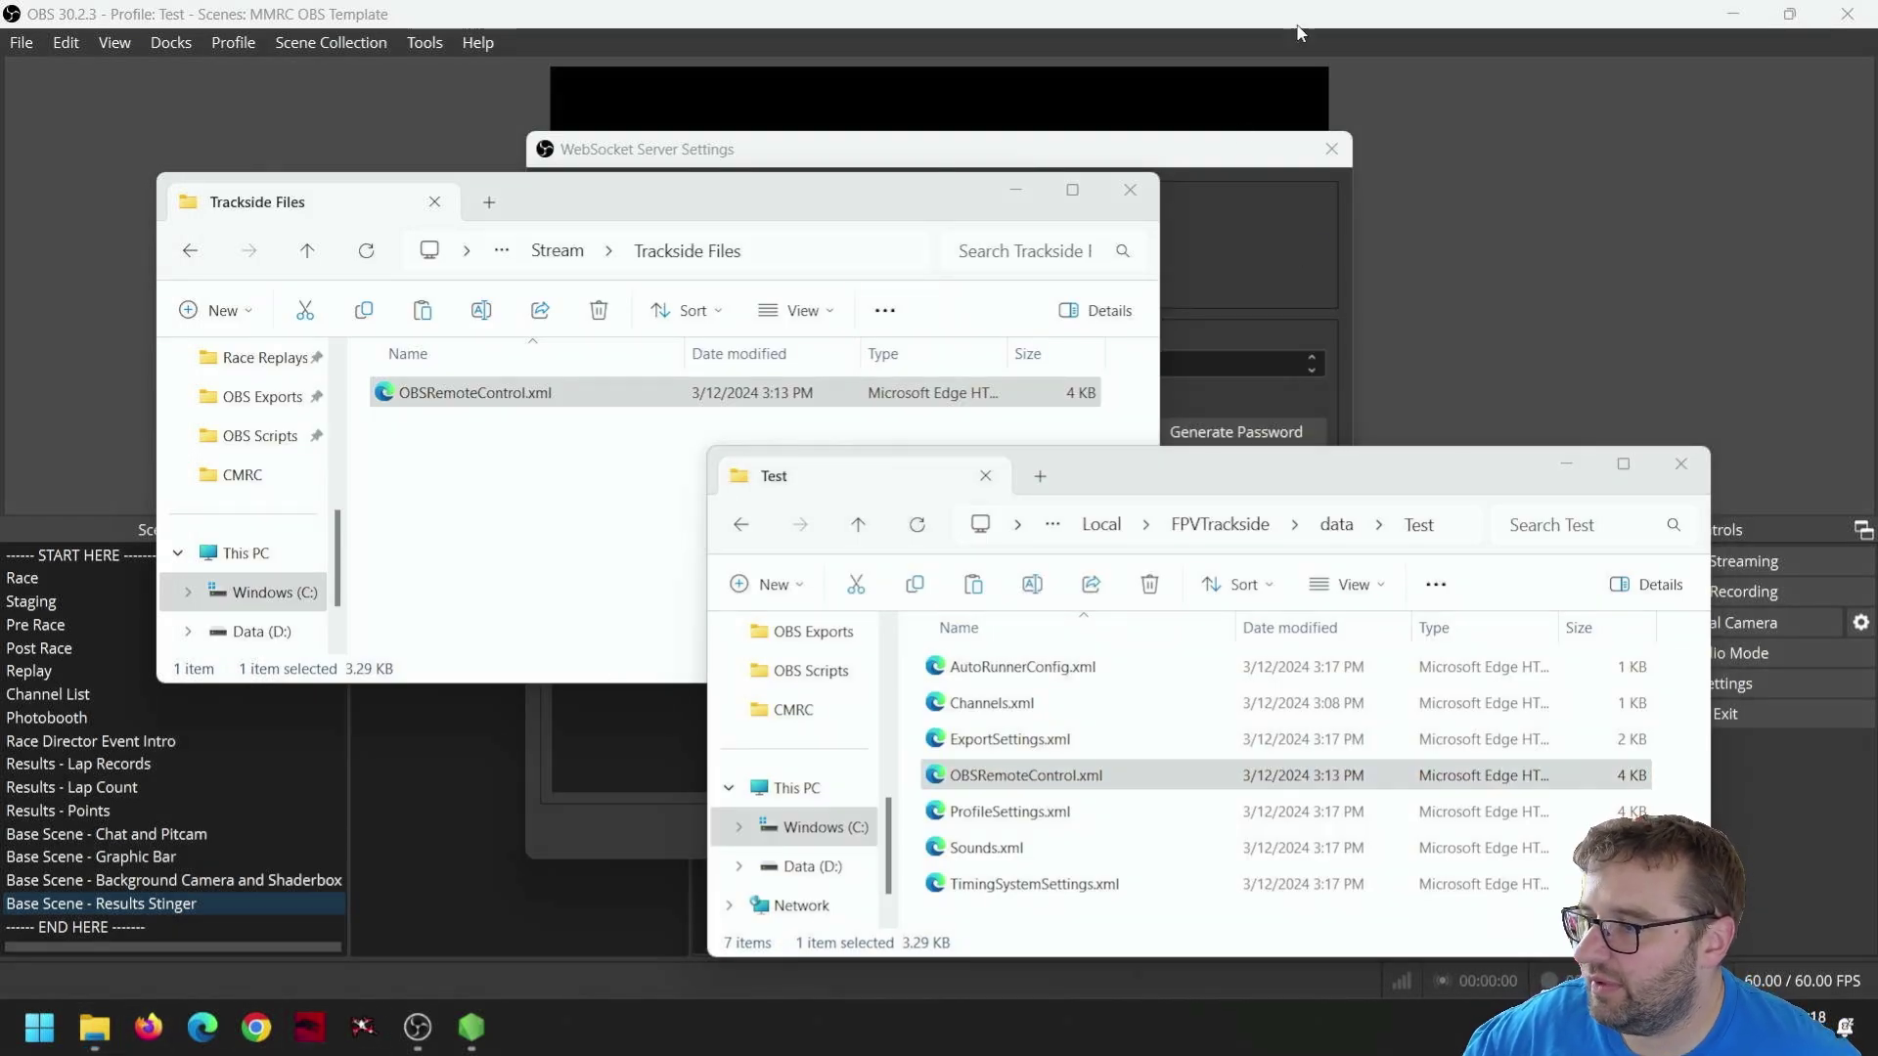
# - Move the OBS WebSocket settings aside and dismiss FPVTrackside's welcome screen
pyautogui.click(1204, 161)
pyautogui.moveTo(1013, 164); pyautogui.dragTo(495, 106)
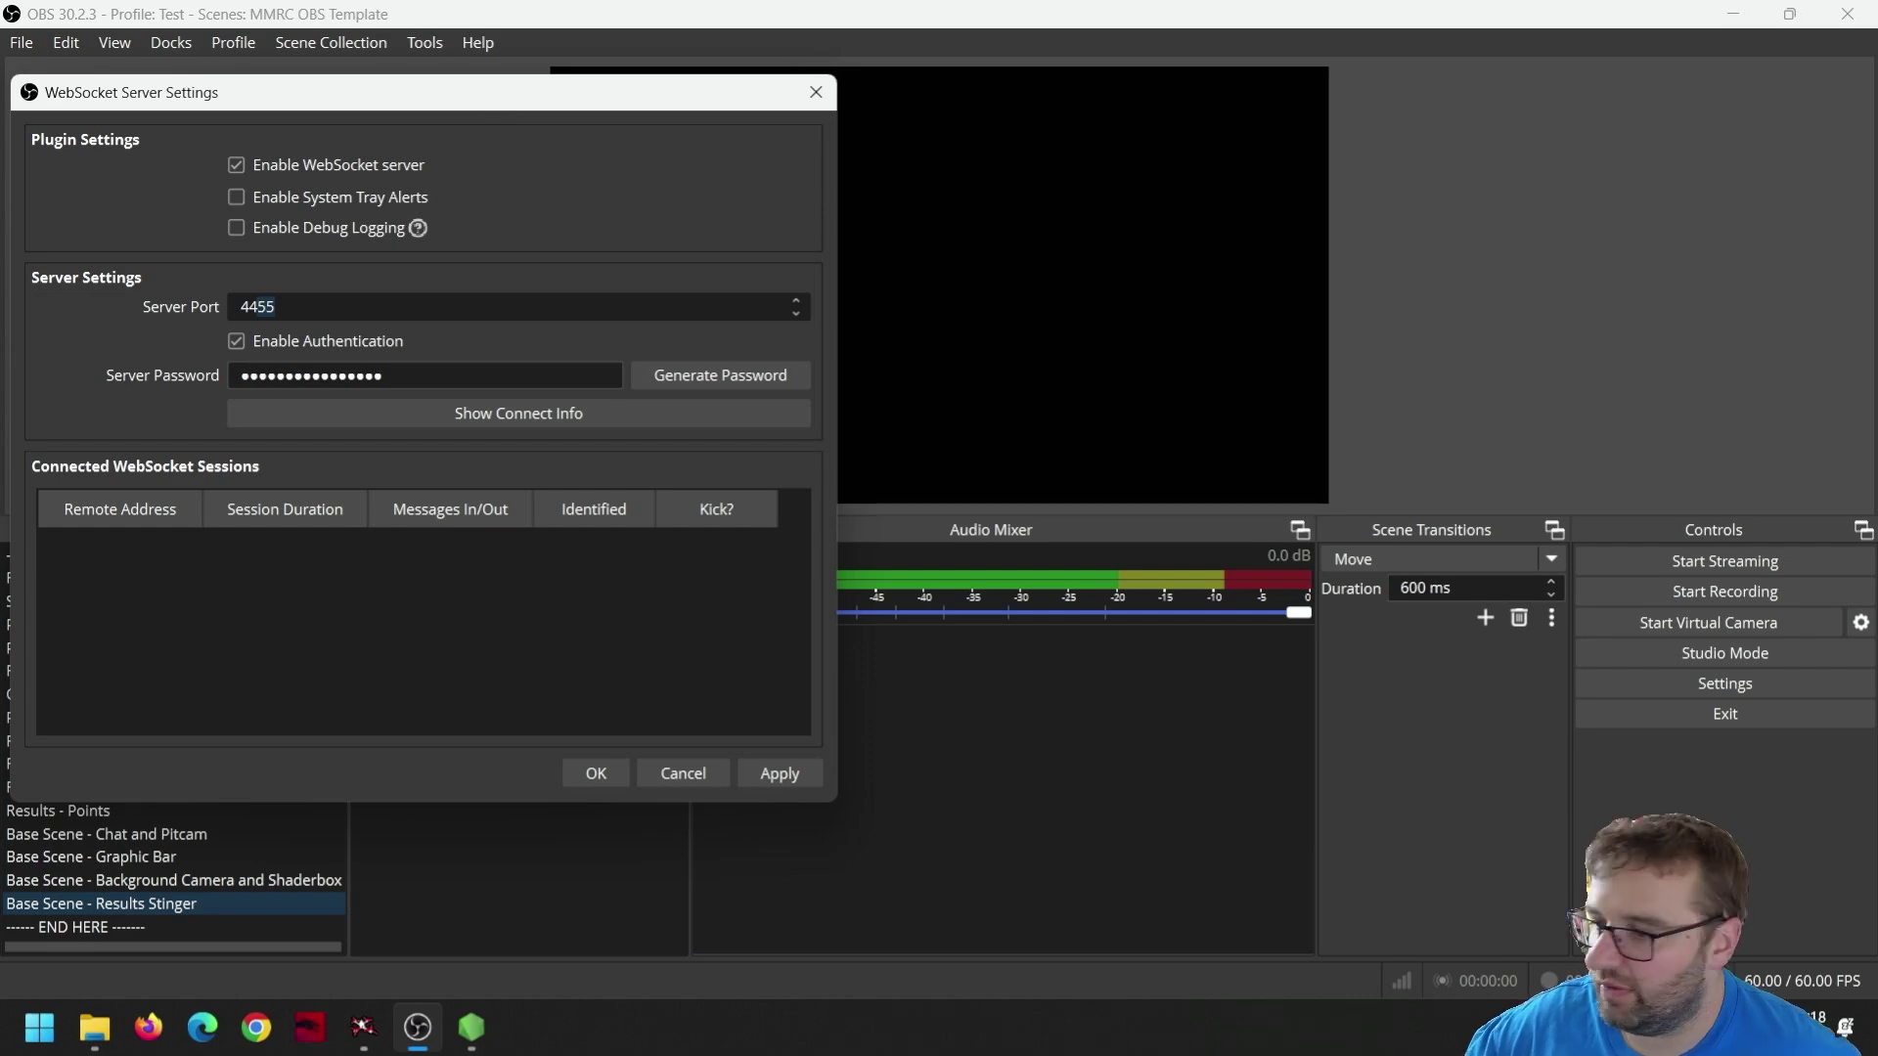
pyautogui.click(362, 1027)
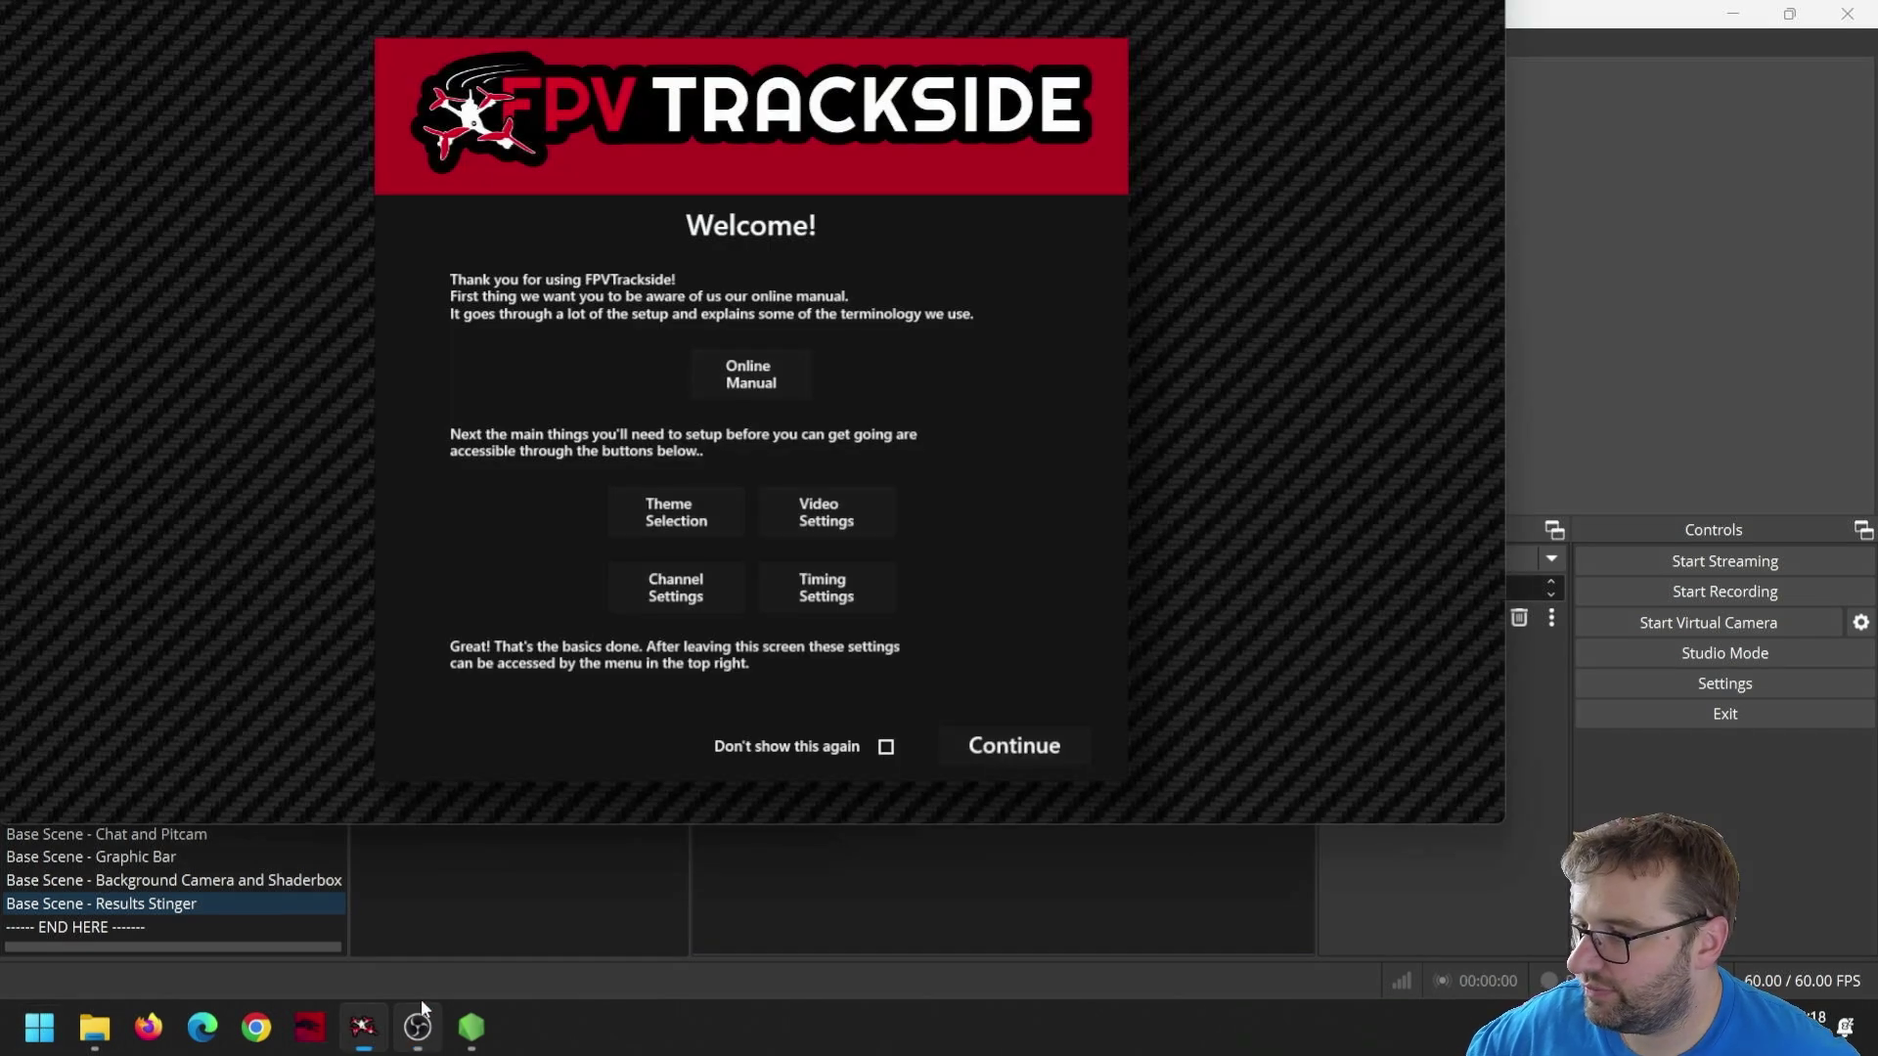
pyautogui.click(1015, 749)
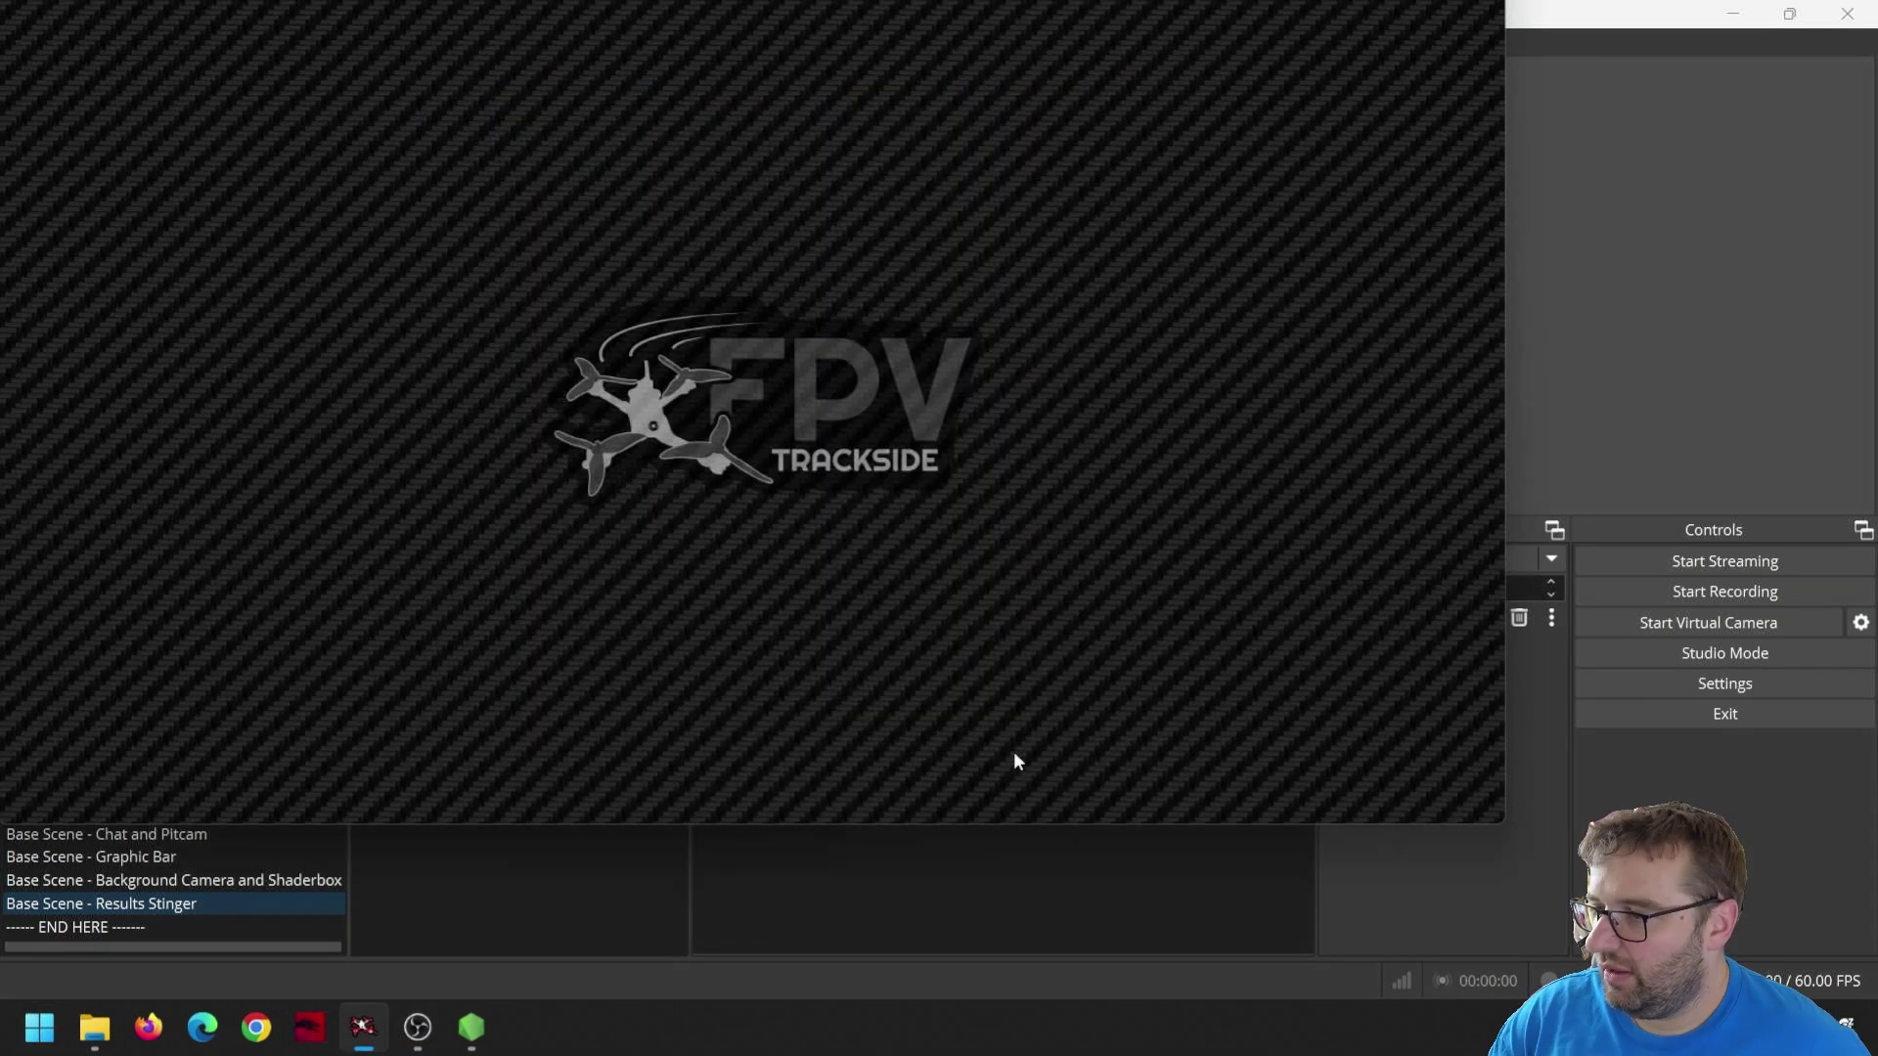
# - Move the FPVTrackside window fully on screen and open Test Event
pyautogui.rightClick(373, 1037)
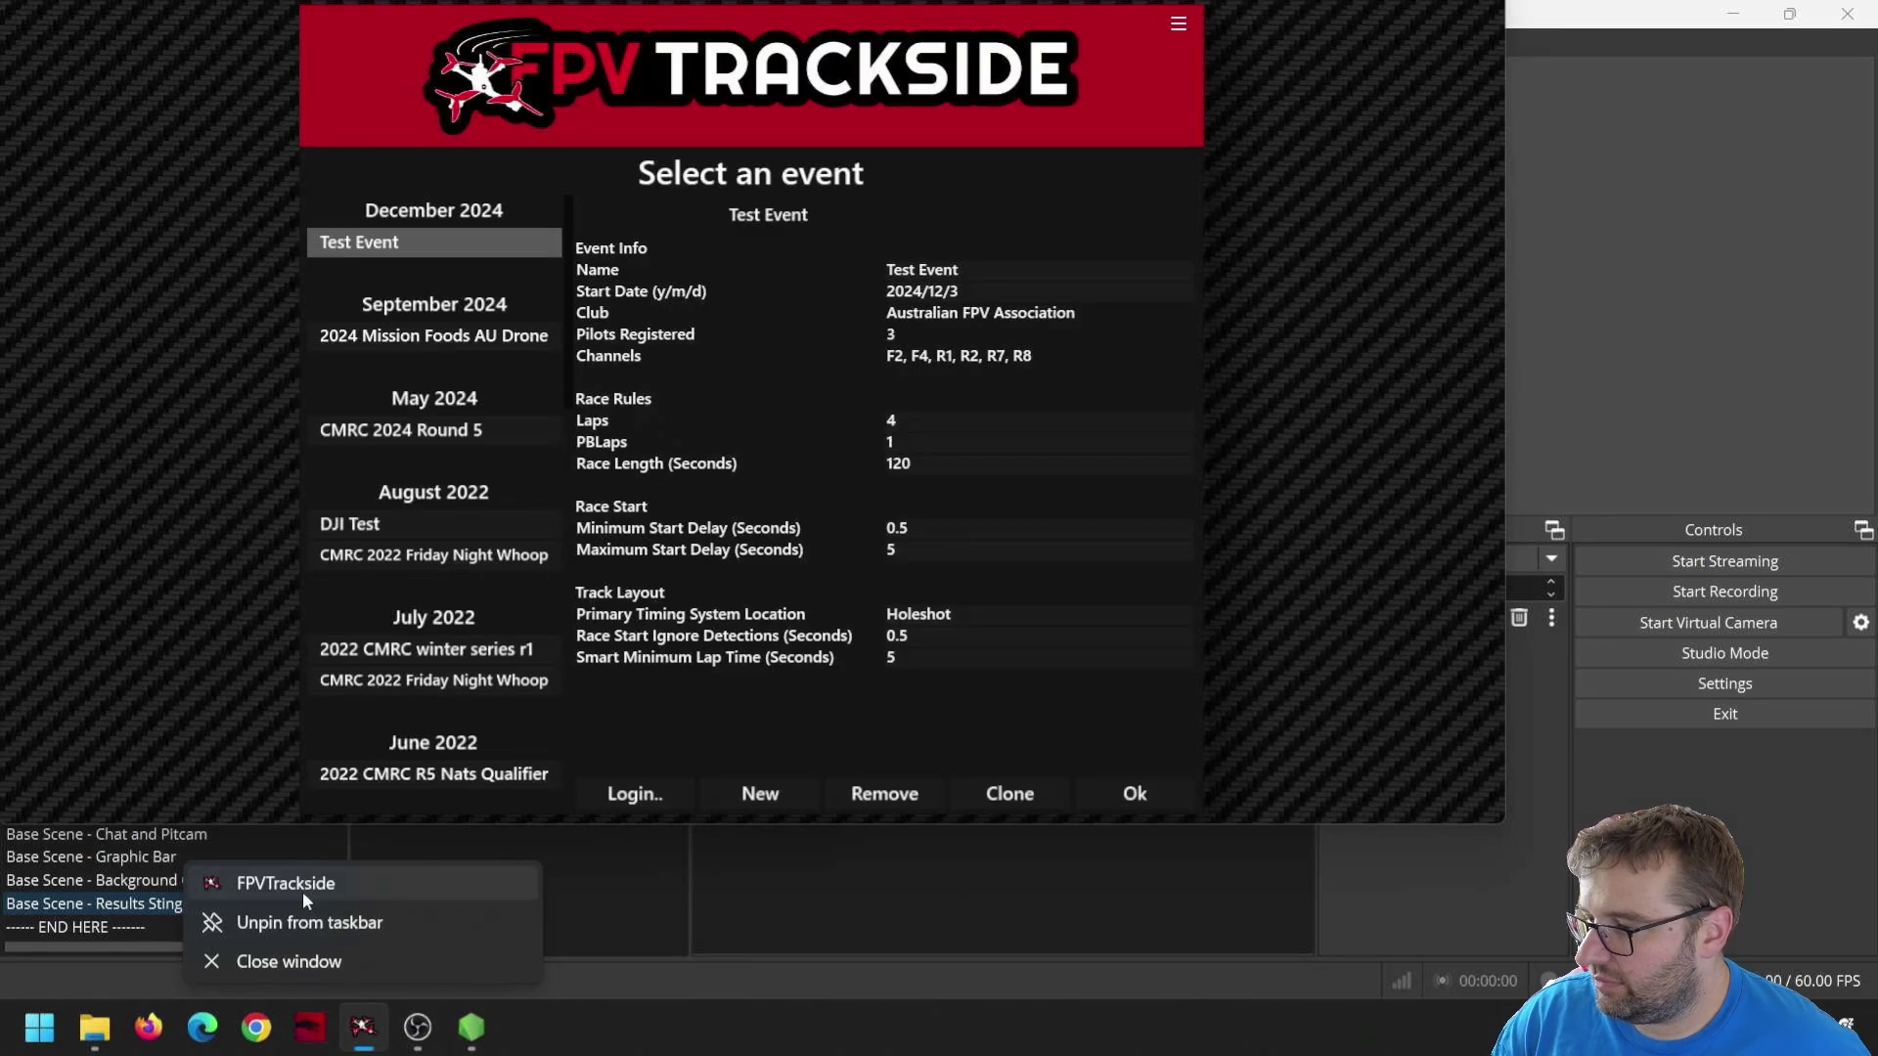
pyautogui.keyDown('shift'); pyautogui.rightClick(361, 1040); pyautogui.keyUp('shift')
pyautogui.click(415, 896)
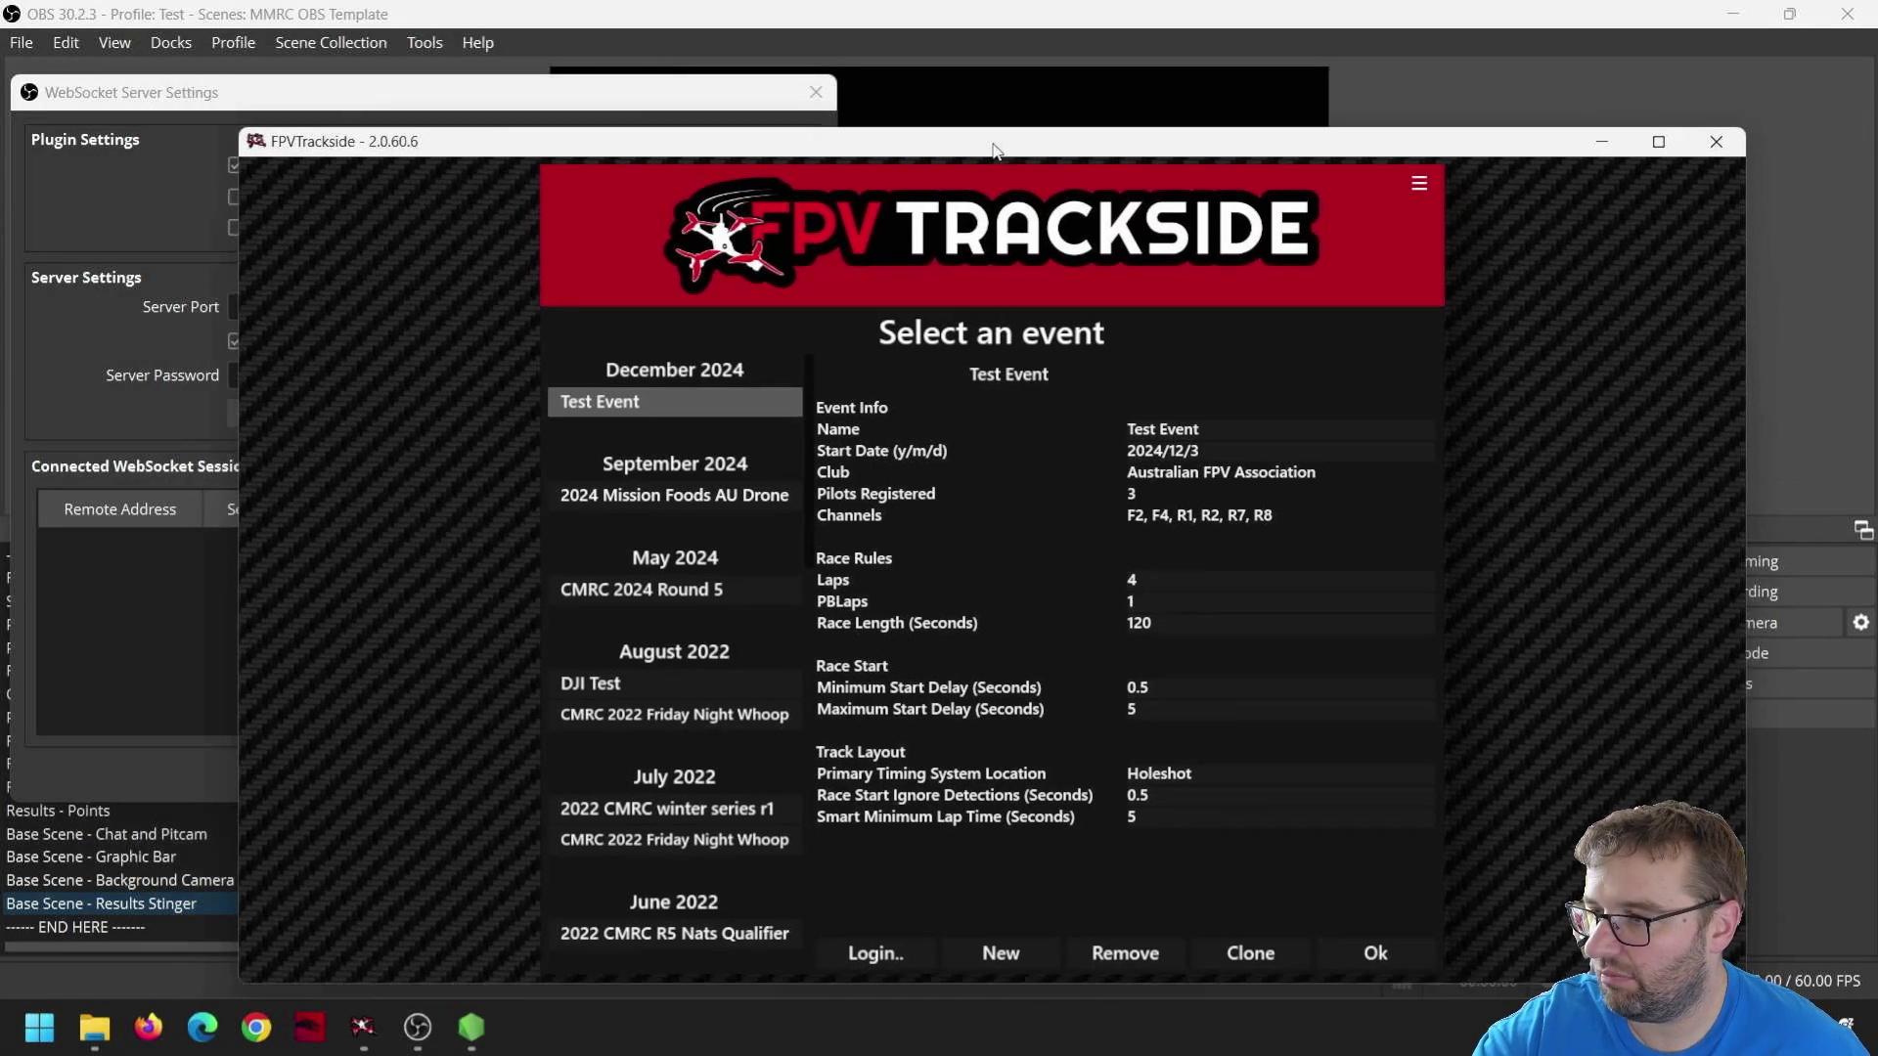
pyautogui.click(983, 132)
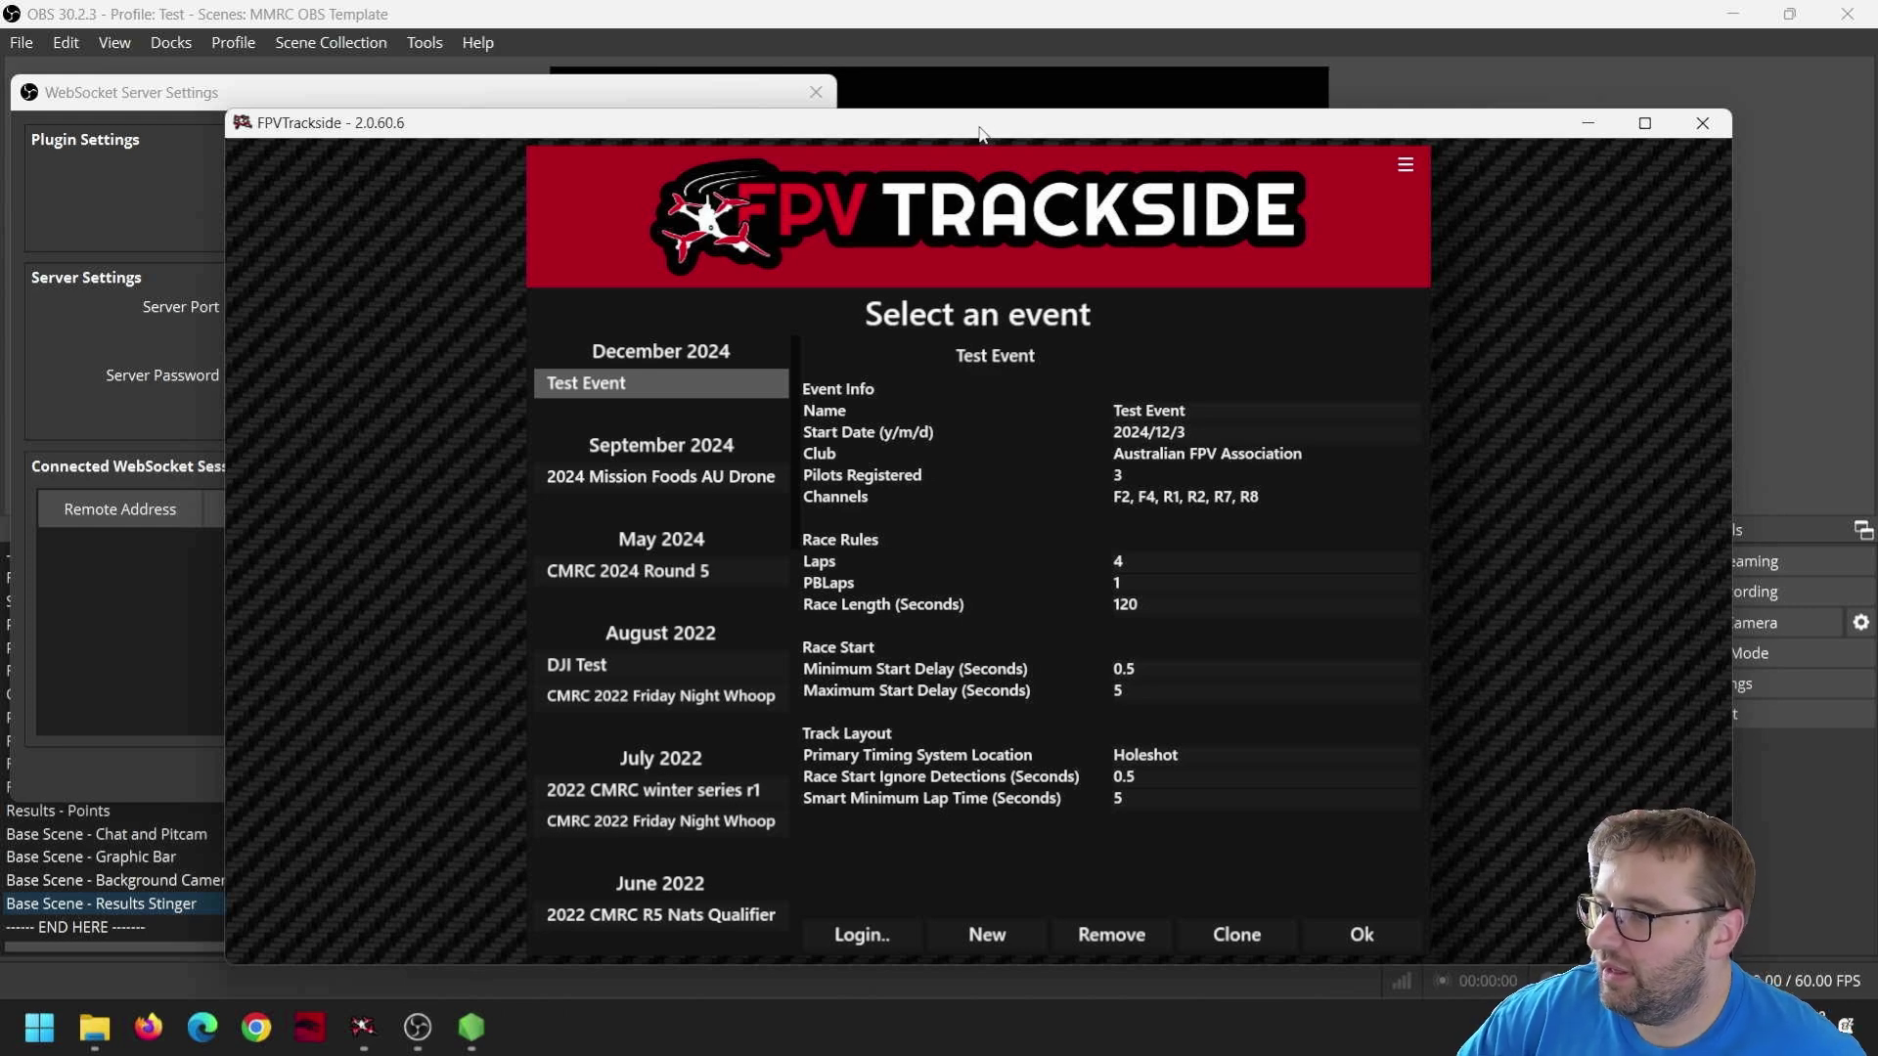
pyautogui.click(1364, 919)
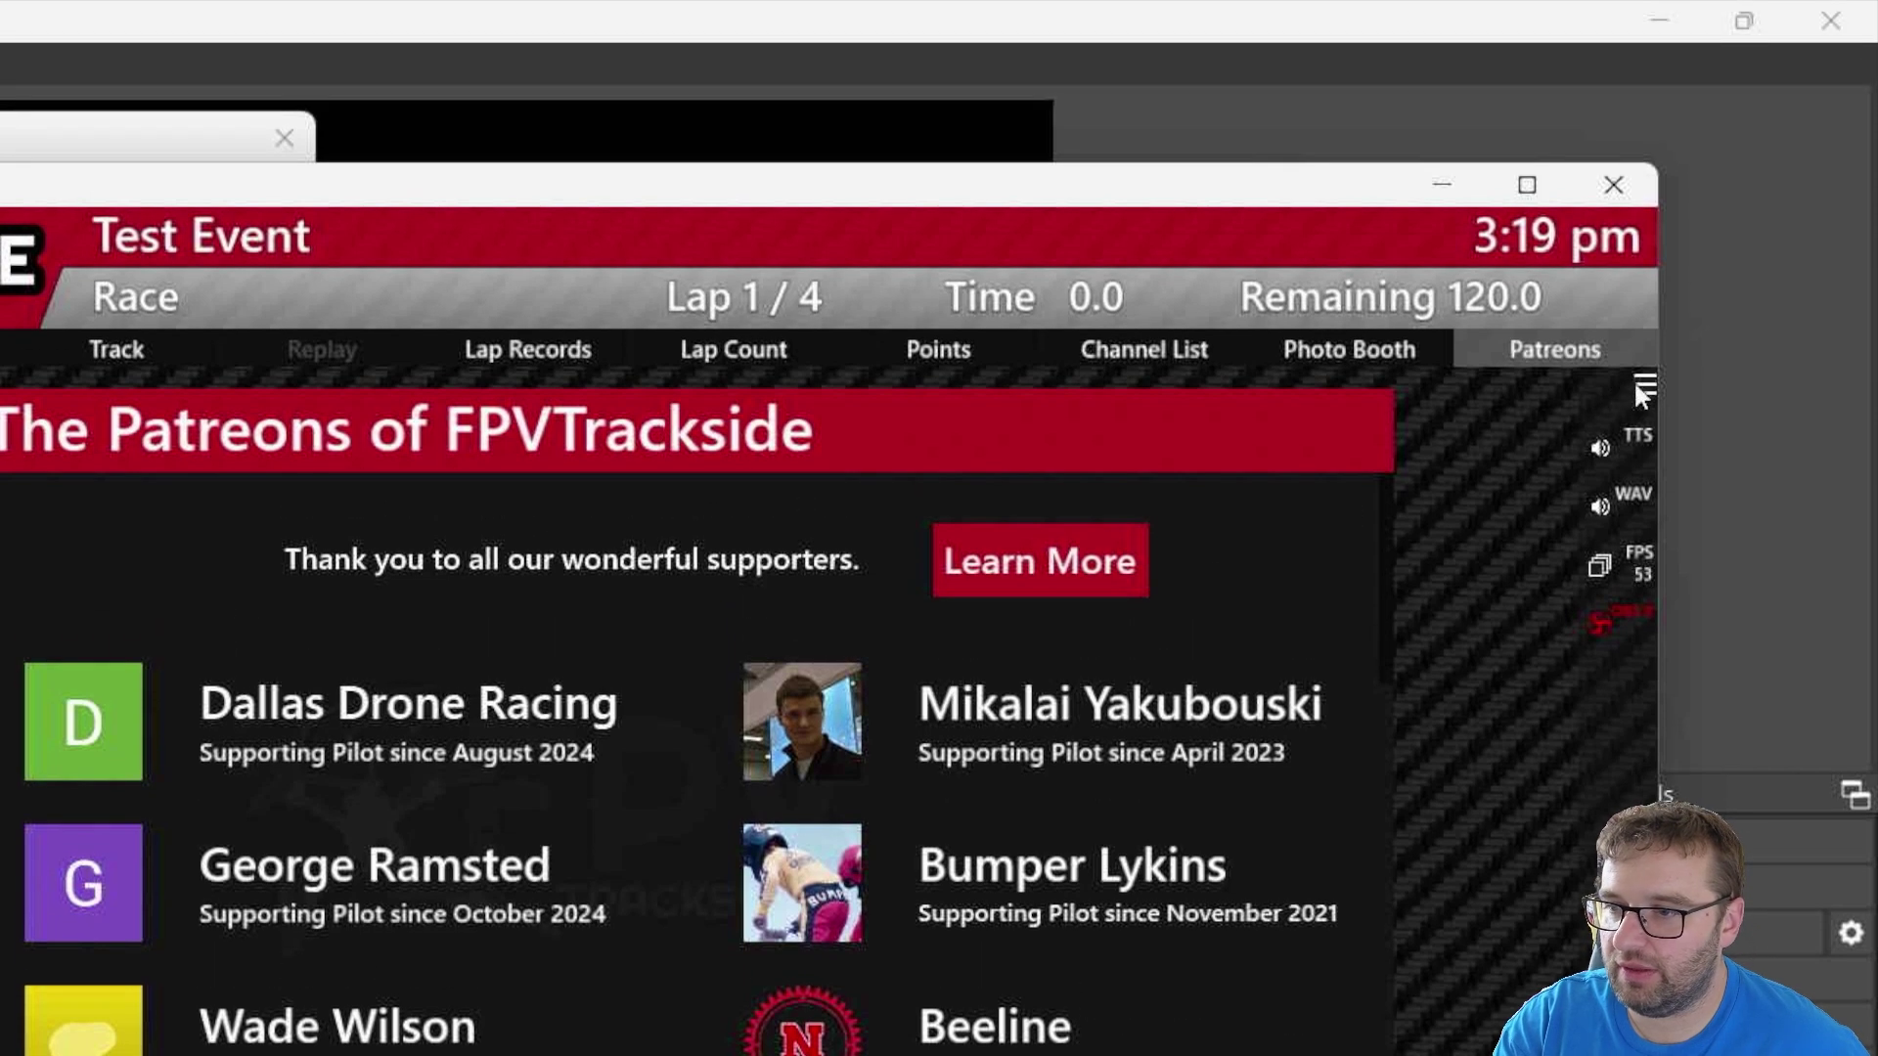
# - Open FPVTrackside's OBS Remote Control settings and copy the password from OBS WebSocket connection info
pyautogui.click(1641, 387)
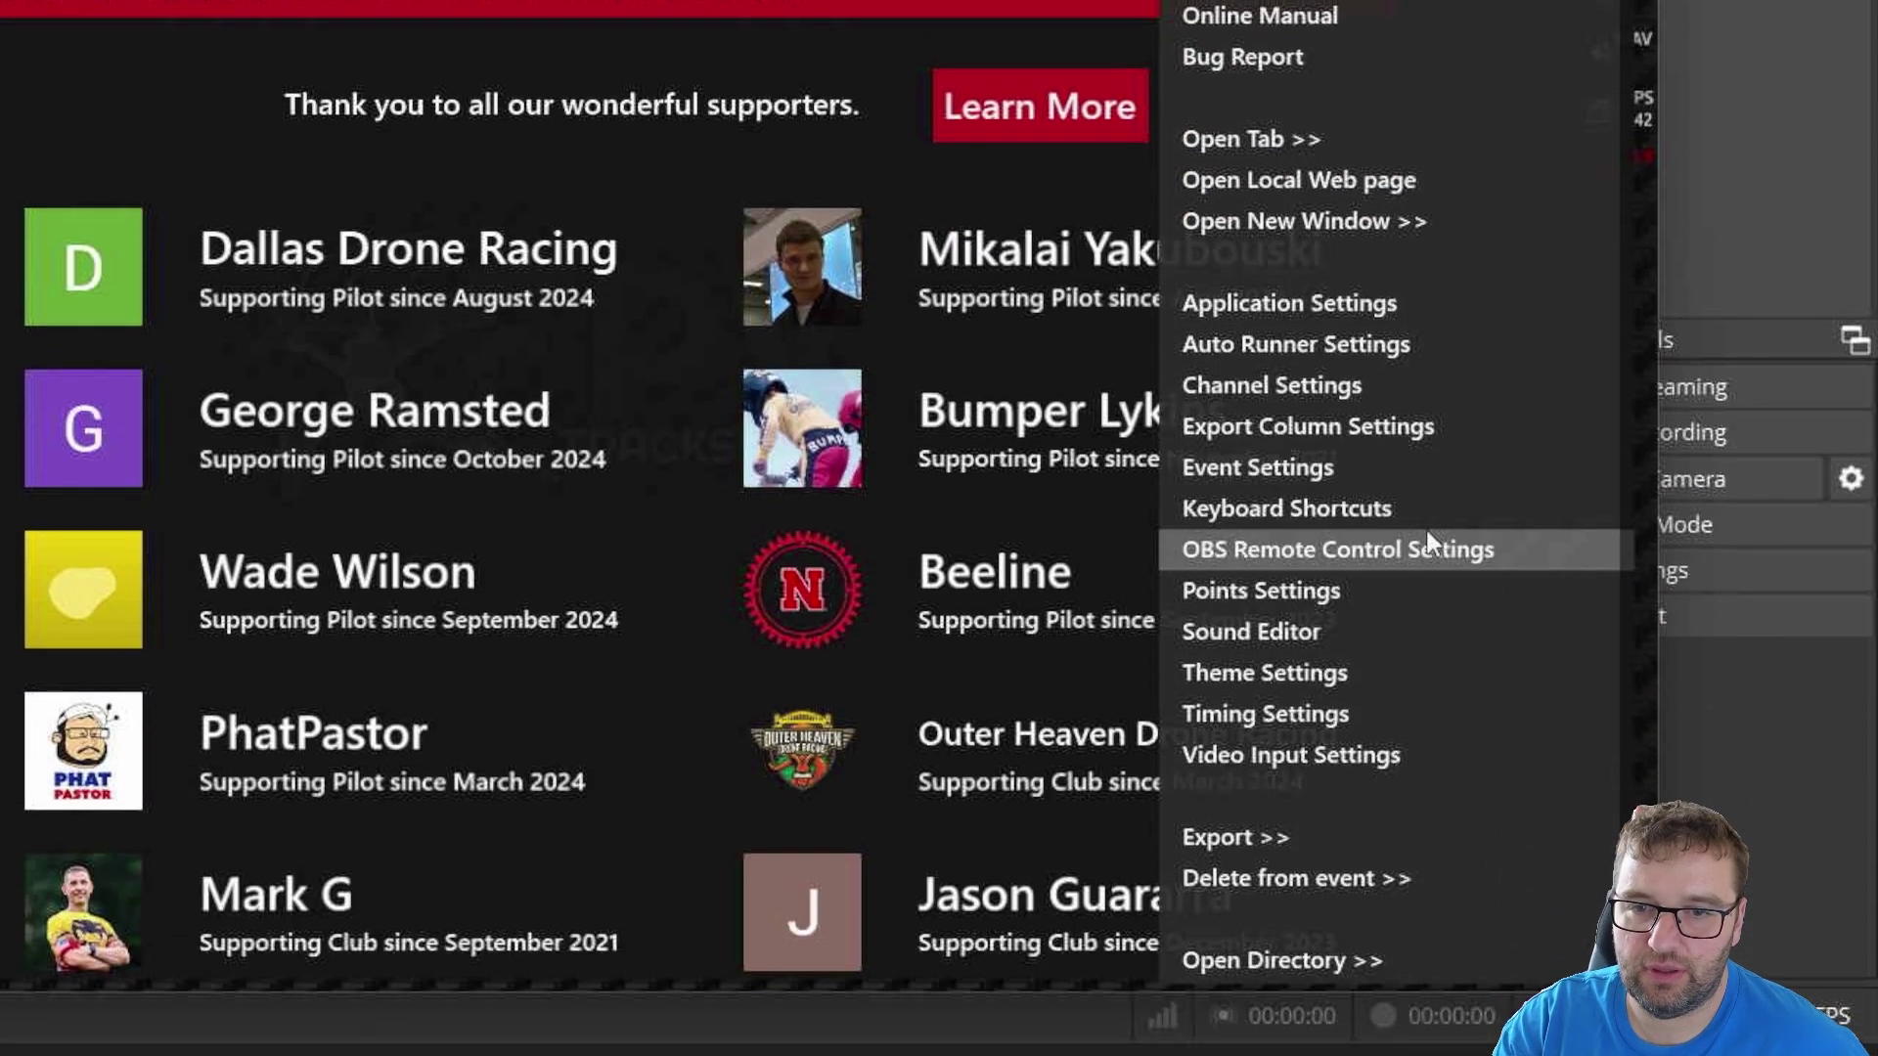
pyautogui.click(1424, 534)
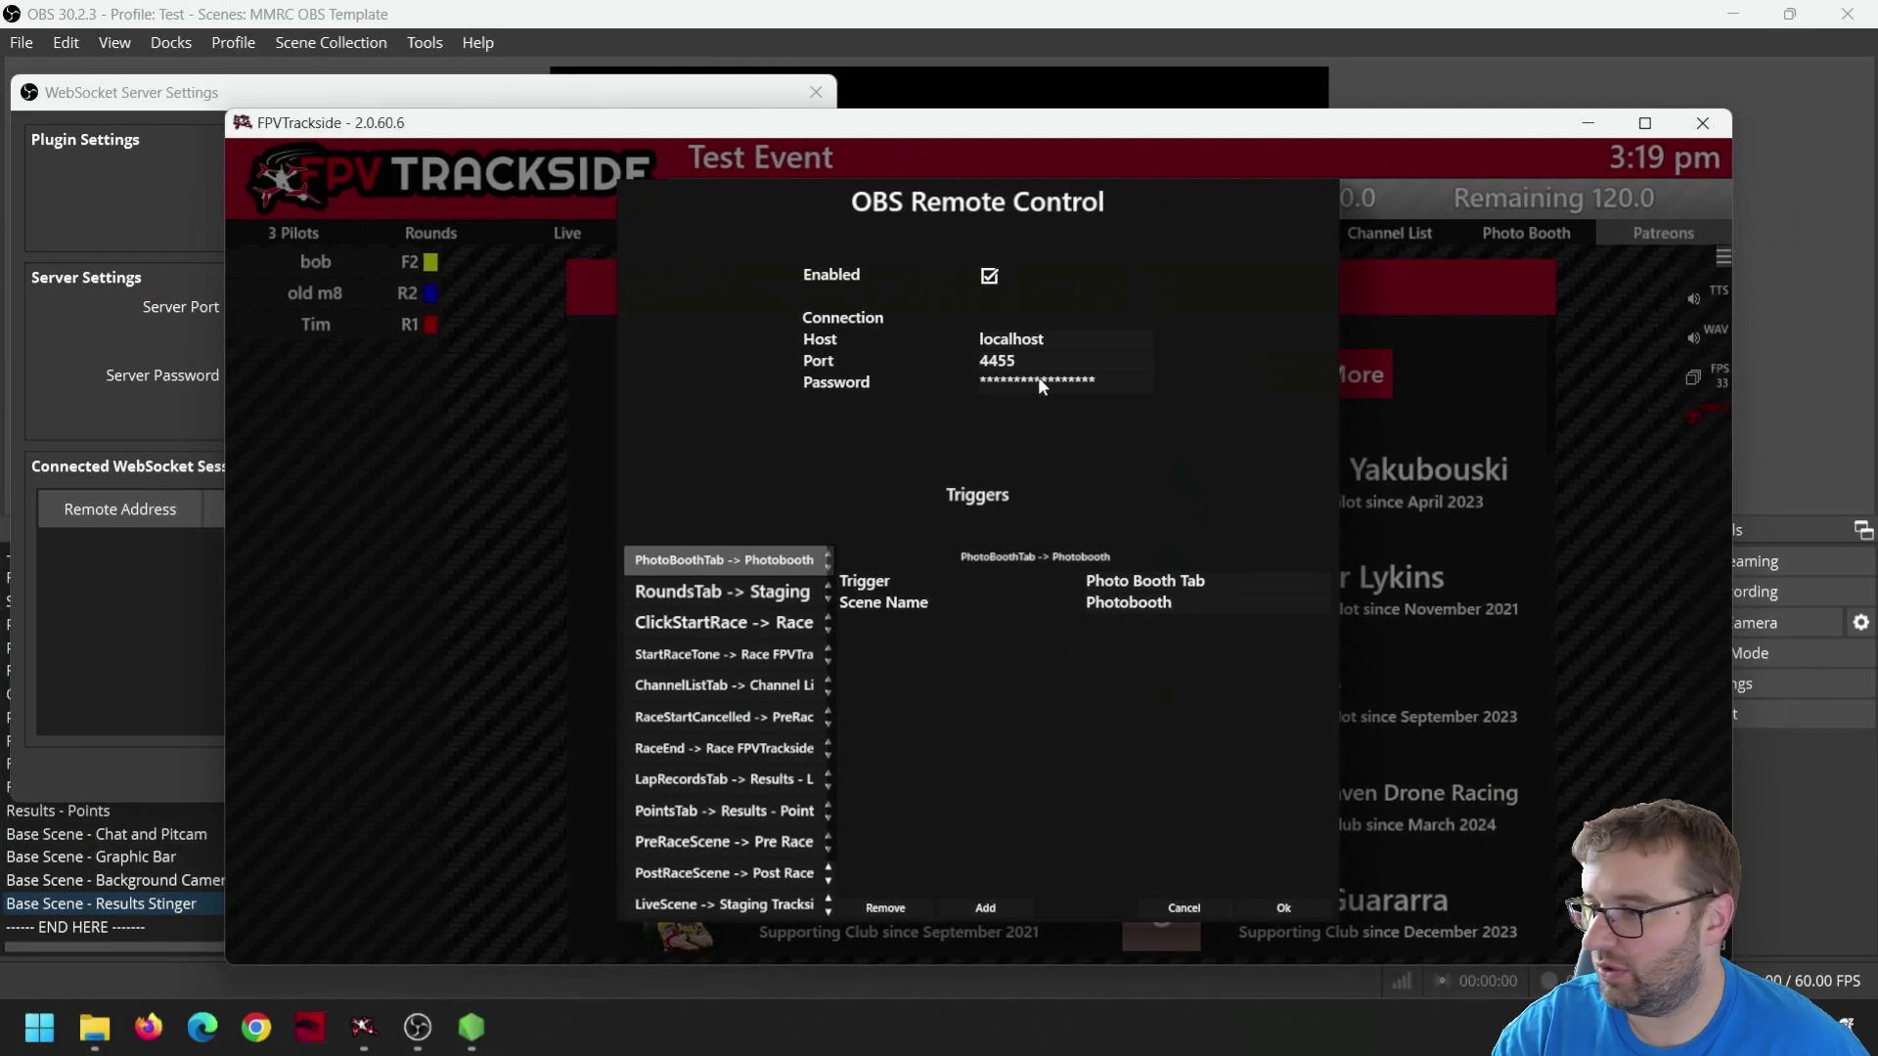
pyautogui.click(290, 103)
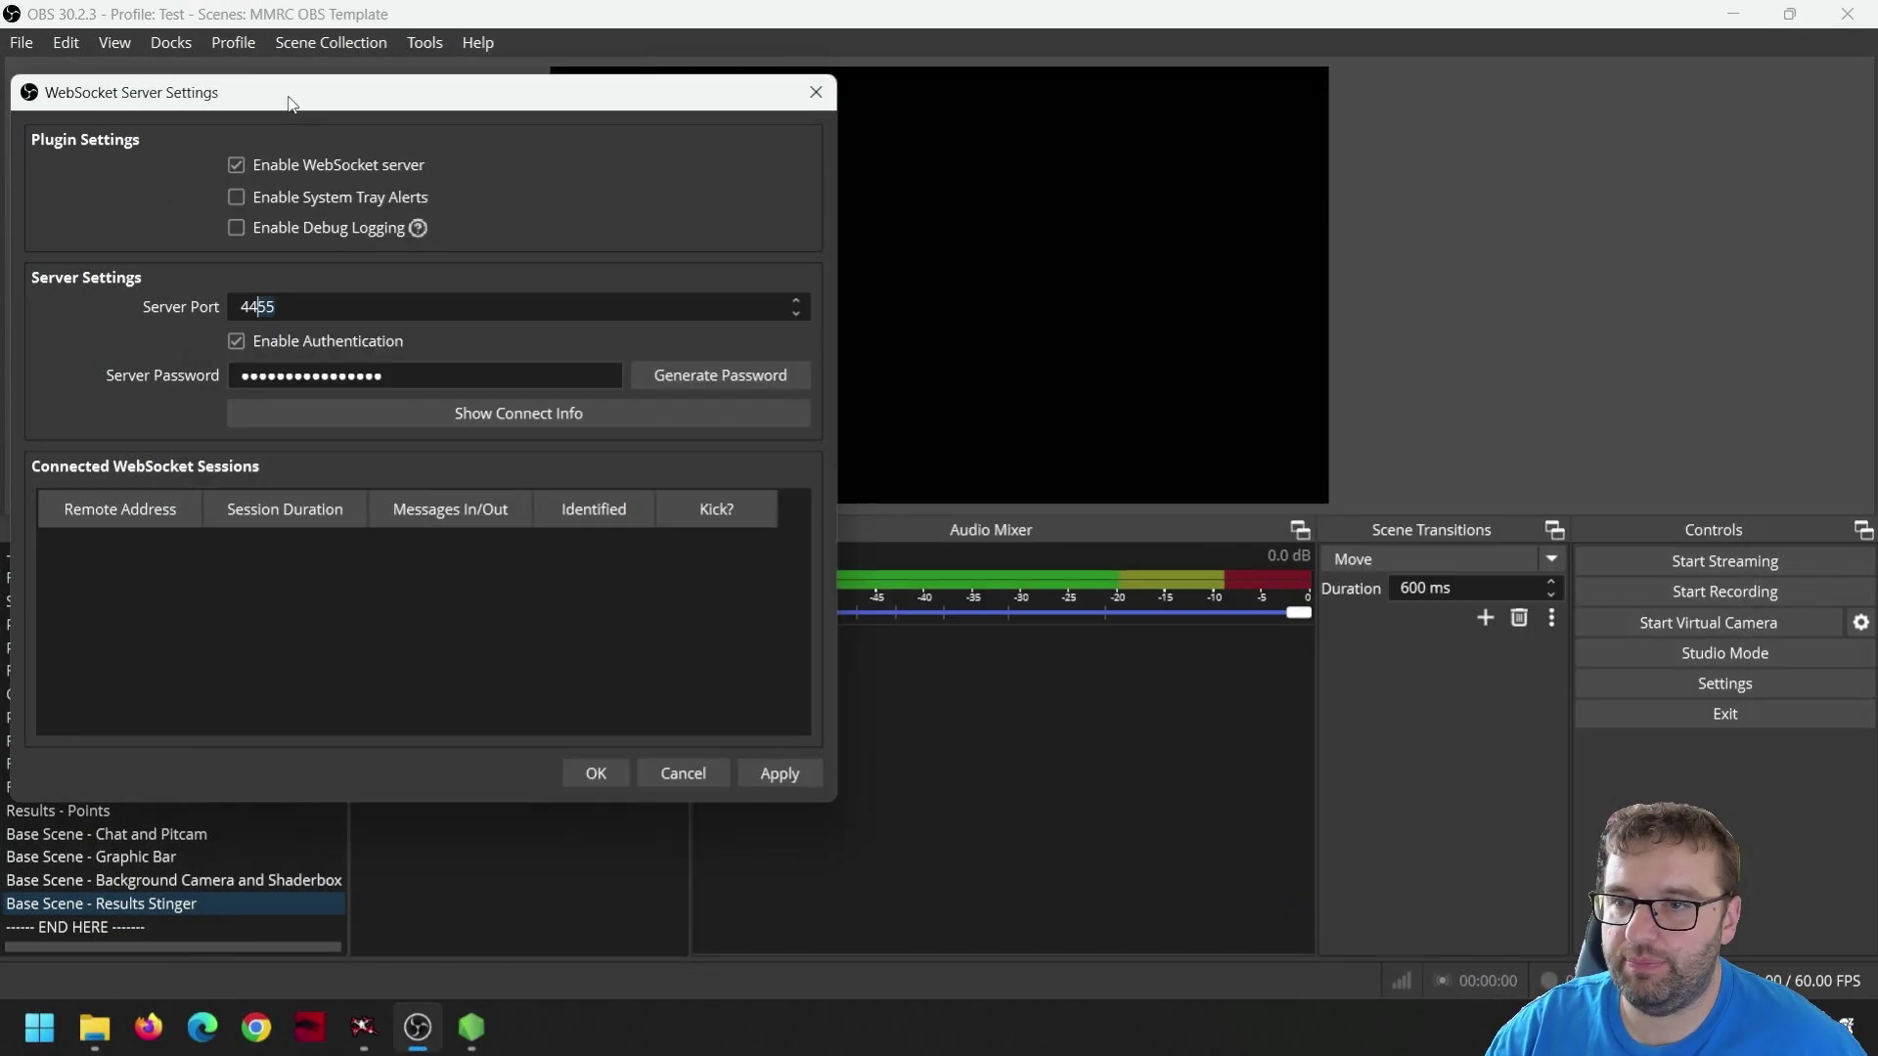
pyautogui.click(722, 409)
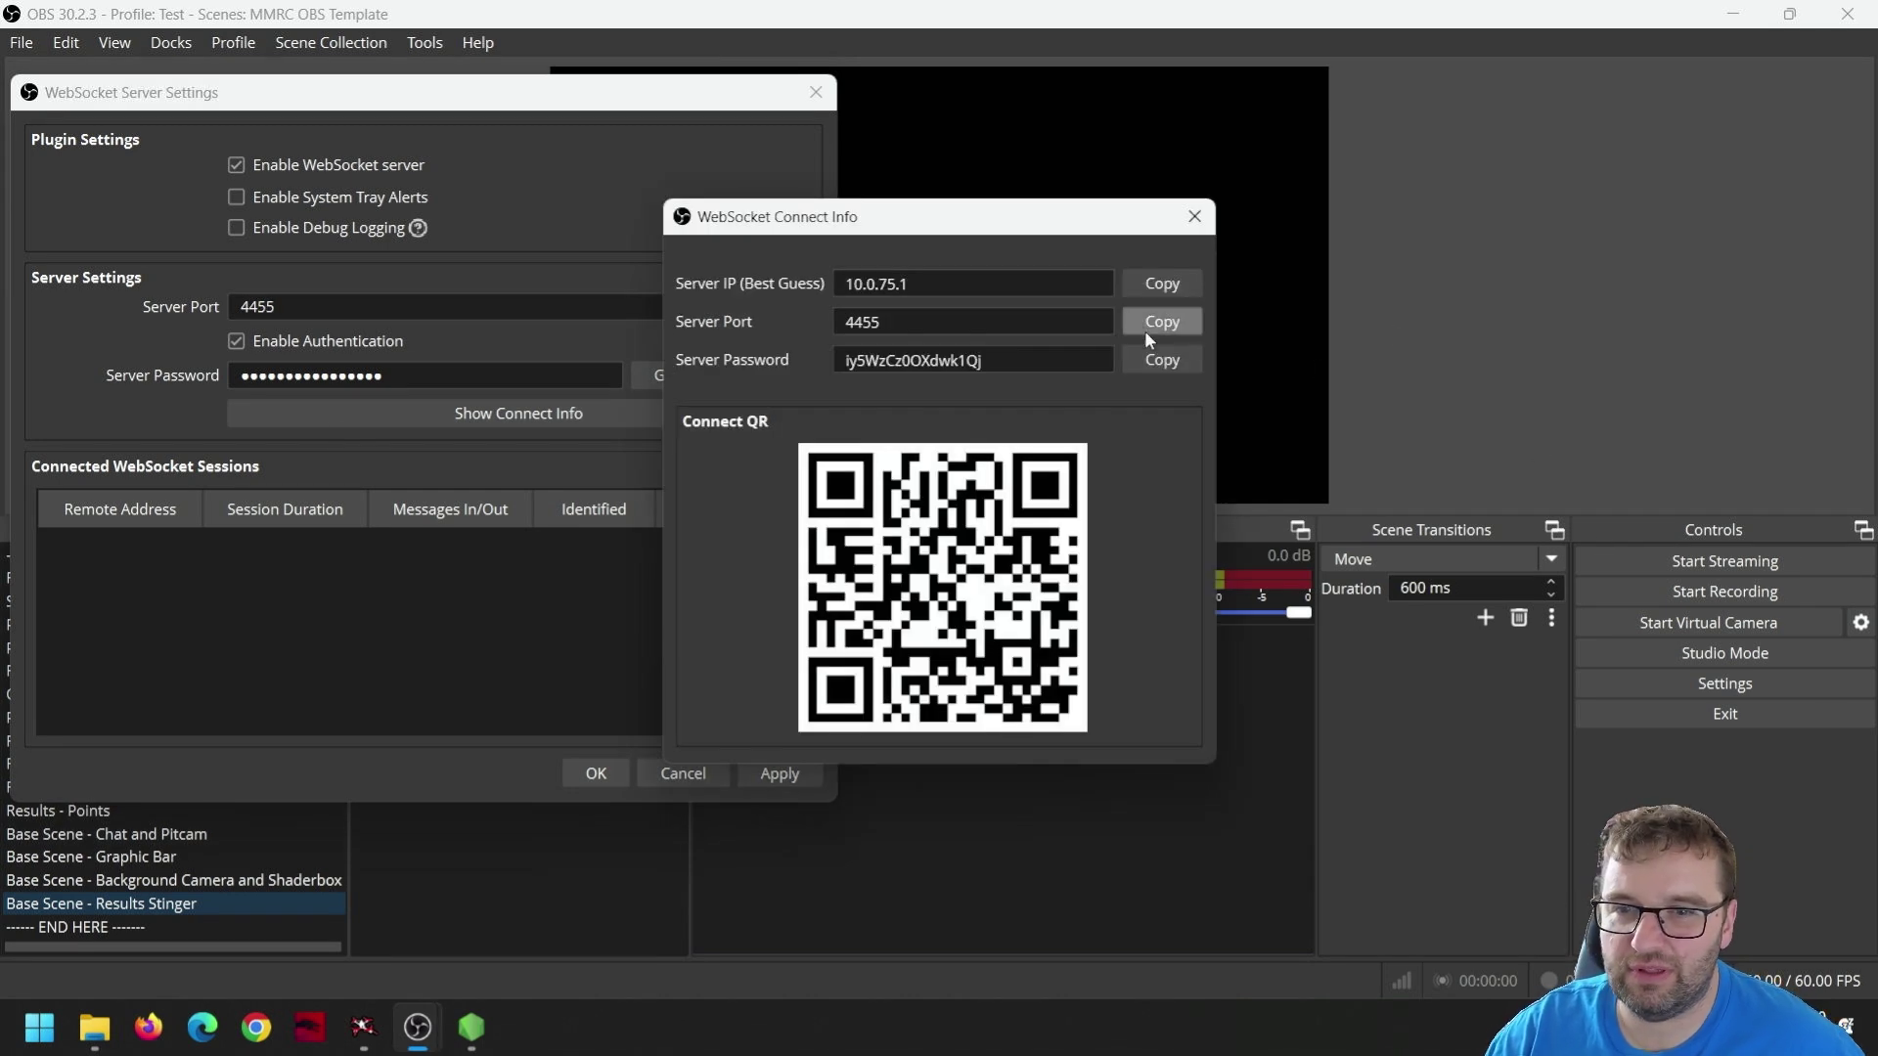
pyautogui.click(1163, 361)
pyautogui.click(1193, 223)
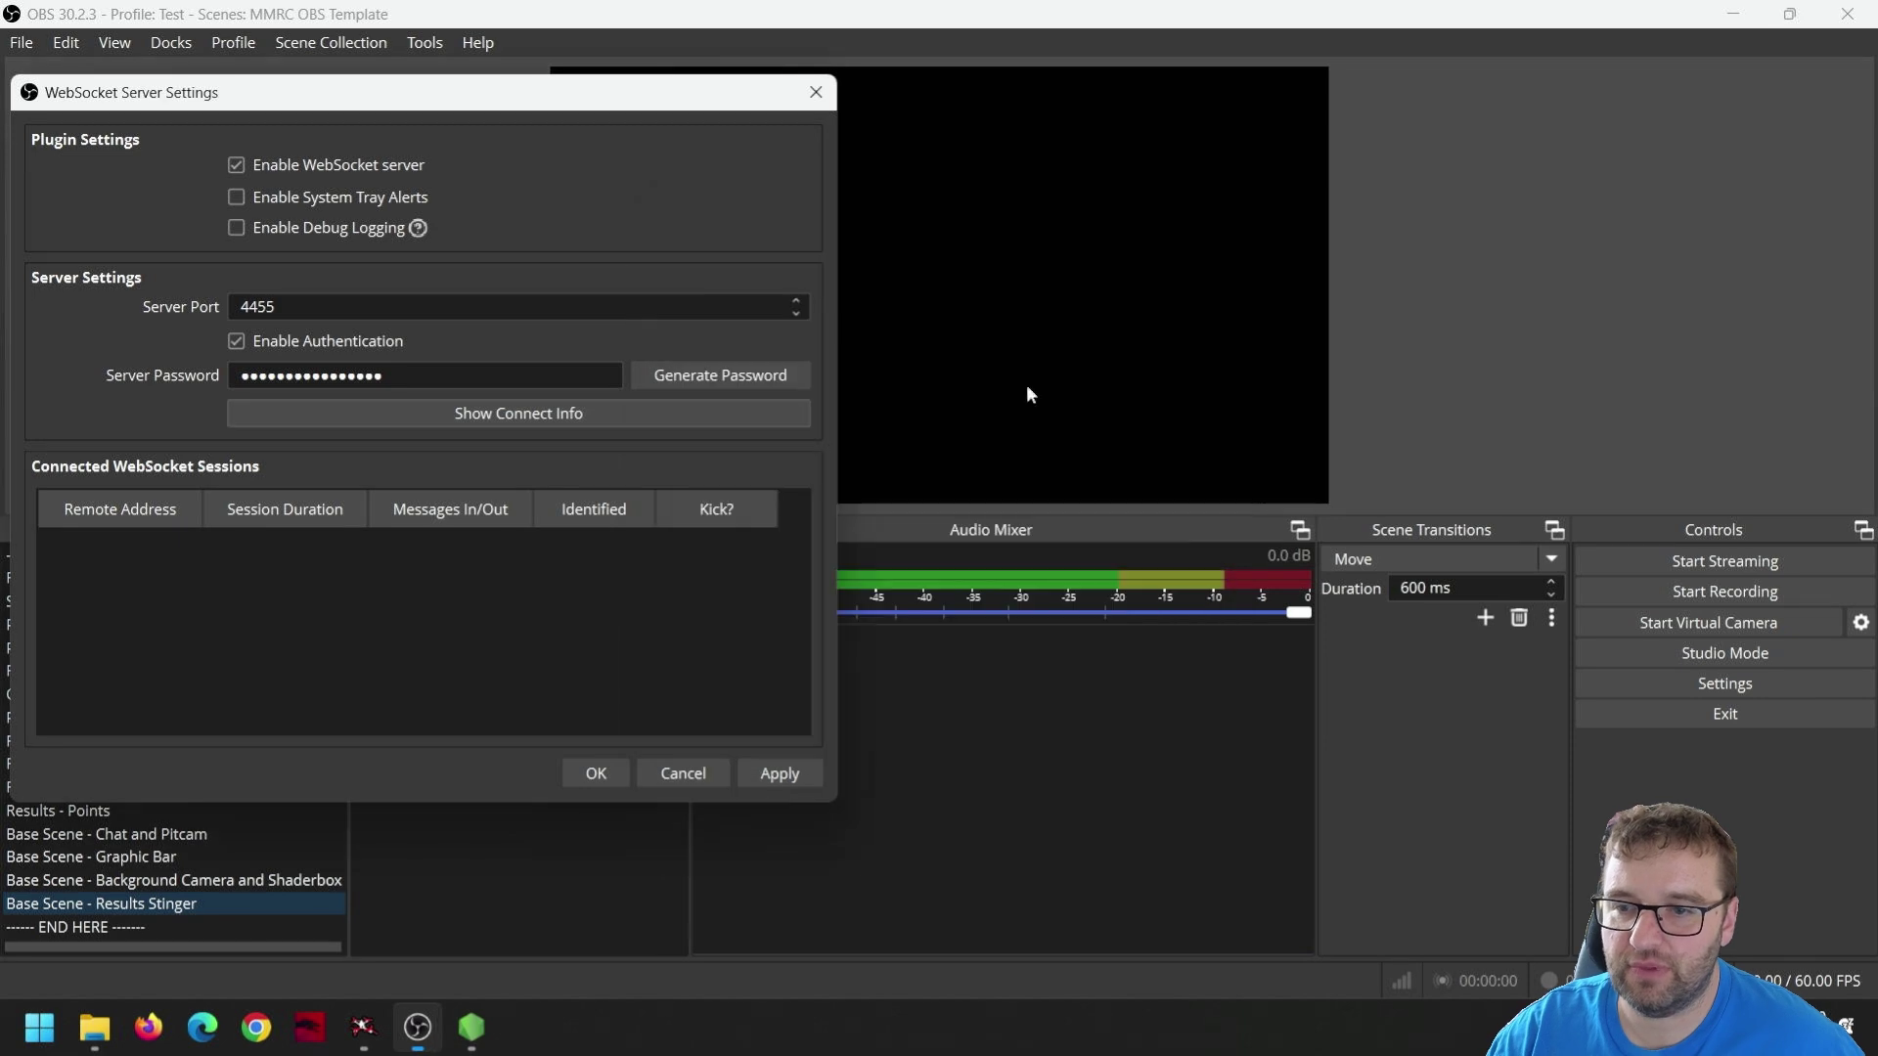
# - Replace the remote control password with the copied one and save the localhost:4455 connection
pyautogui.click(362, 1027)
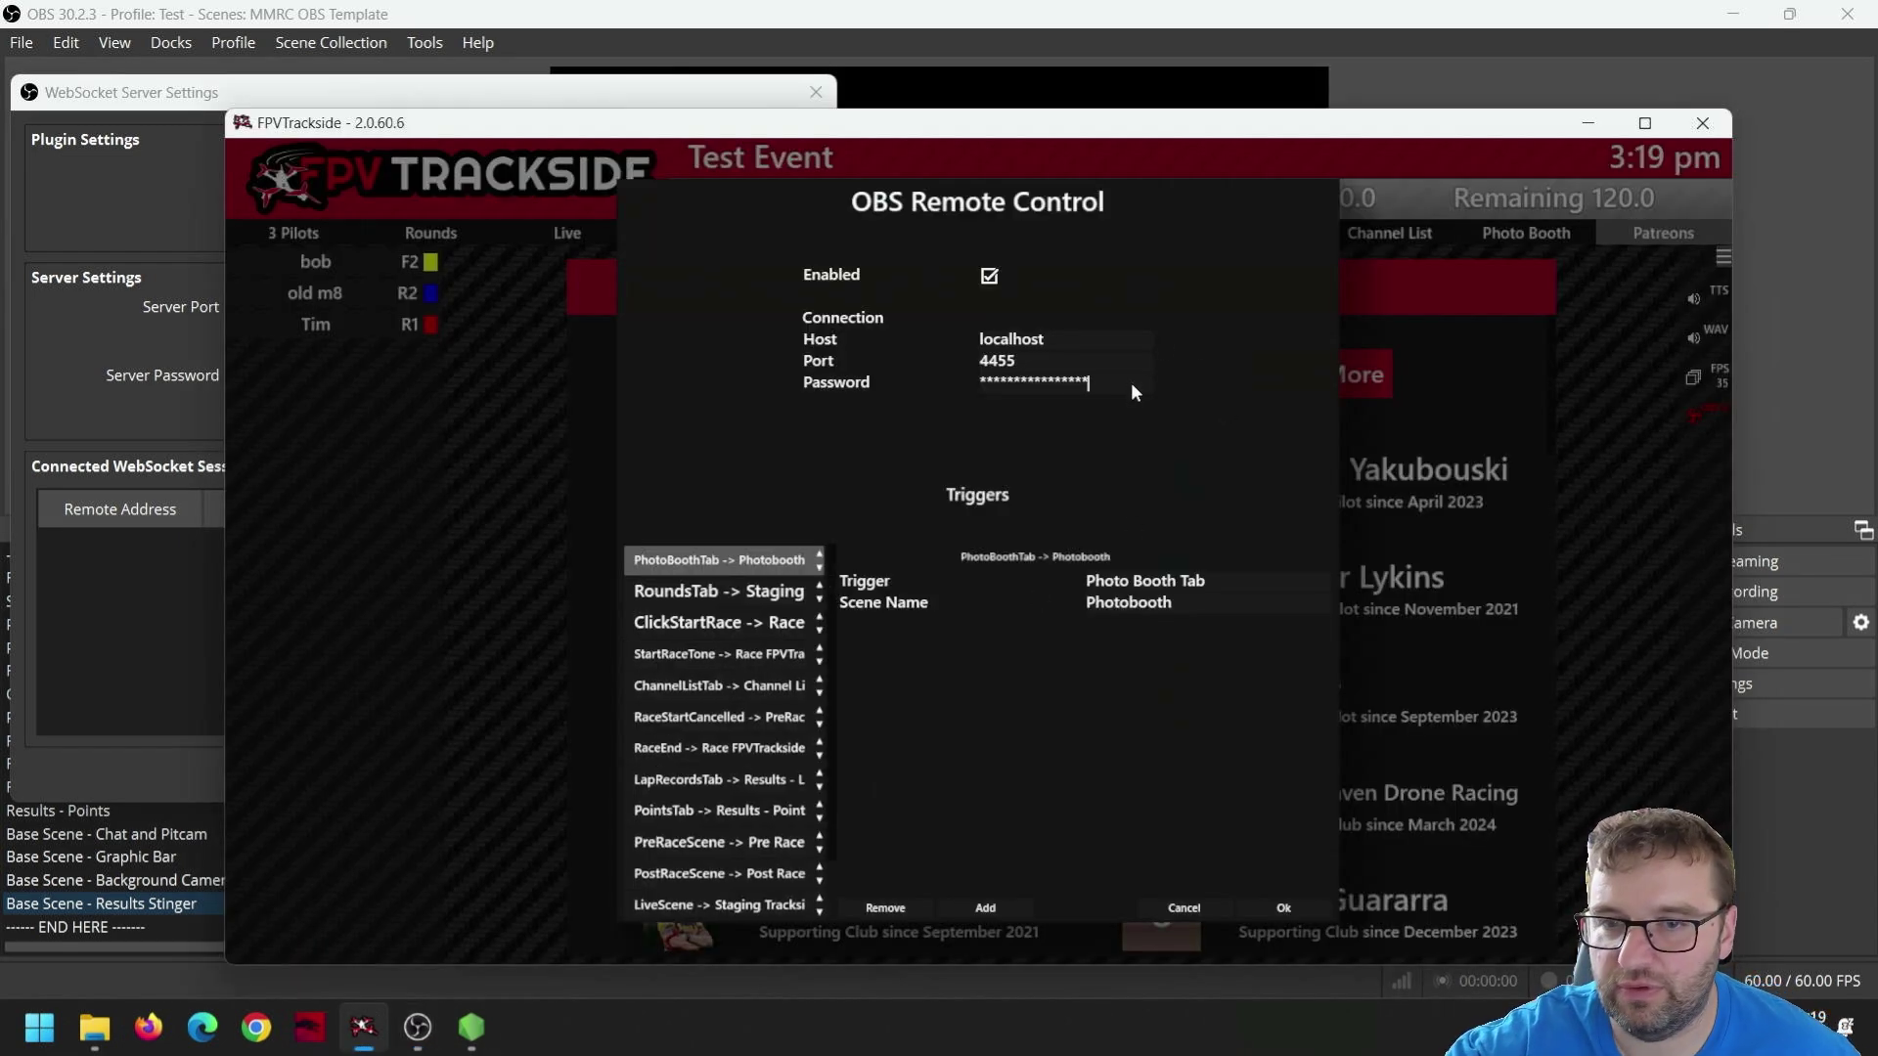
pyautogui.press('BackSpace')
pyautogui.press('BackSpace')
pyautogui.press('BackSpace')
pyautogui.press('BackSpace')
pyautogui.press('BackSpace')
pyautogui.press('BackSpace')
pyautogui.press('BackSpace')
pyautogui.press('BackSpace')
pyautogui.press('BackSpace')
pyautogui.press('BackSpace')
pyautogui.press('BackSpace')
pyautogui.press('BackSpace')
pyautogui.press('BackSpace')
pyautogui.press('BackSpace')
pyautogui.press('BackSpace')
pyautogui.press('BackSpace')
pyautogui.press('BackSpace')
pyautogui.hotkey('ctrl', 'v')
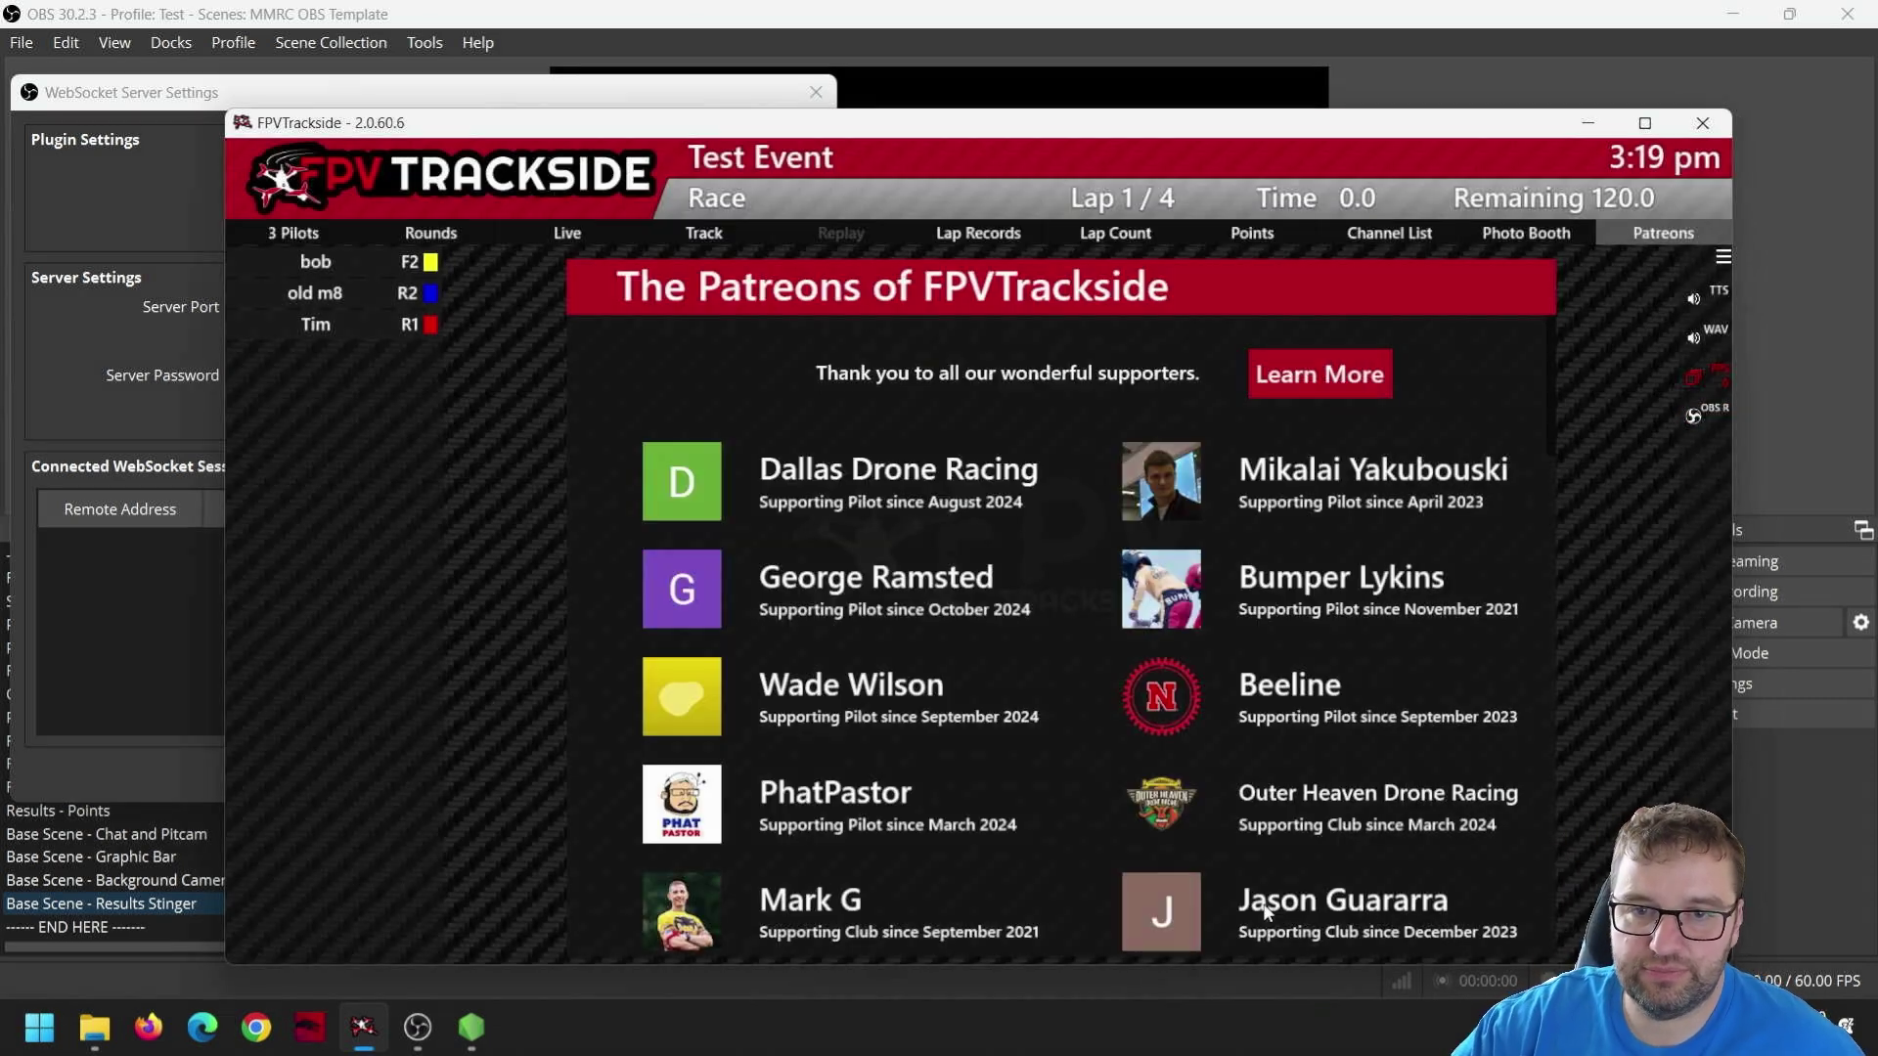
pyautogui.click(1282, 909)
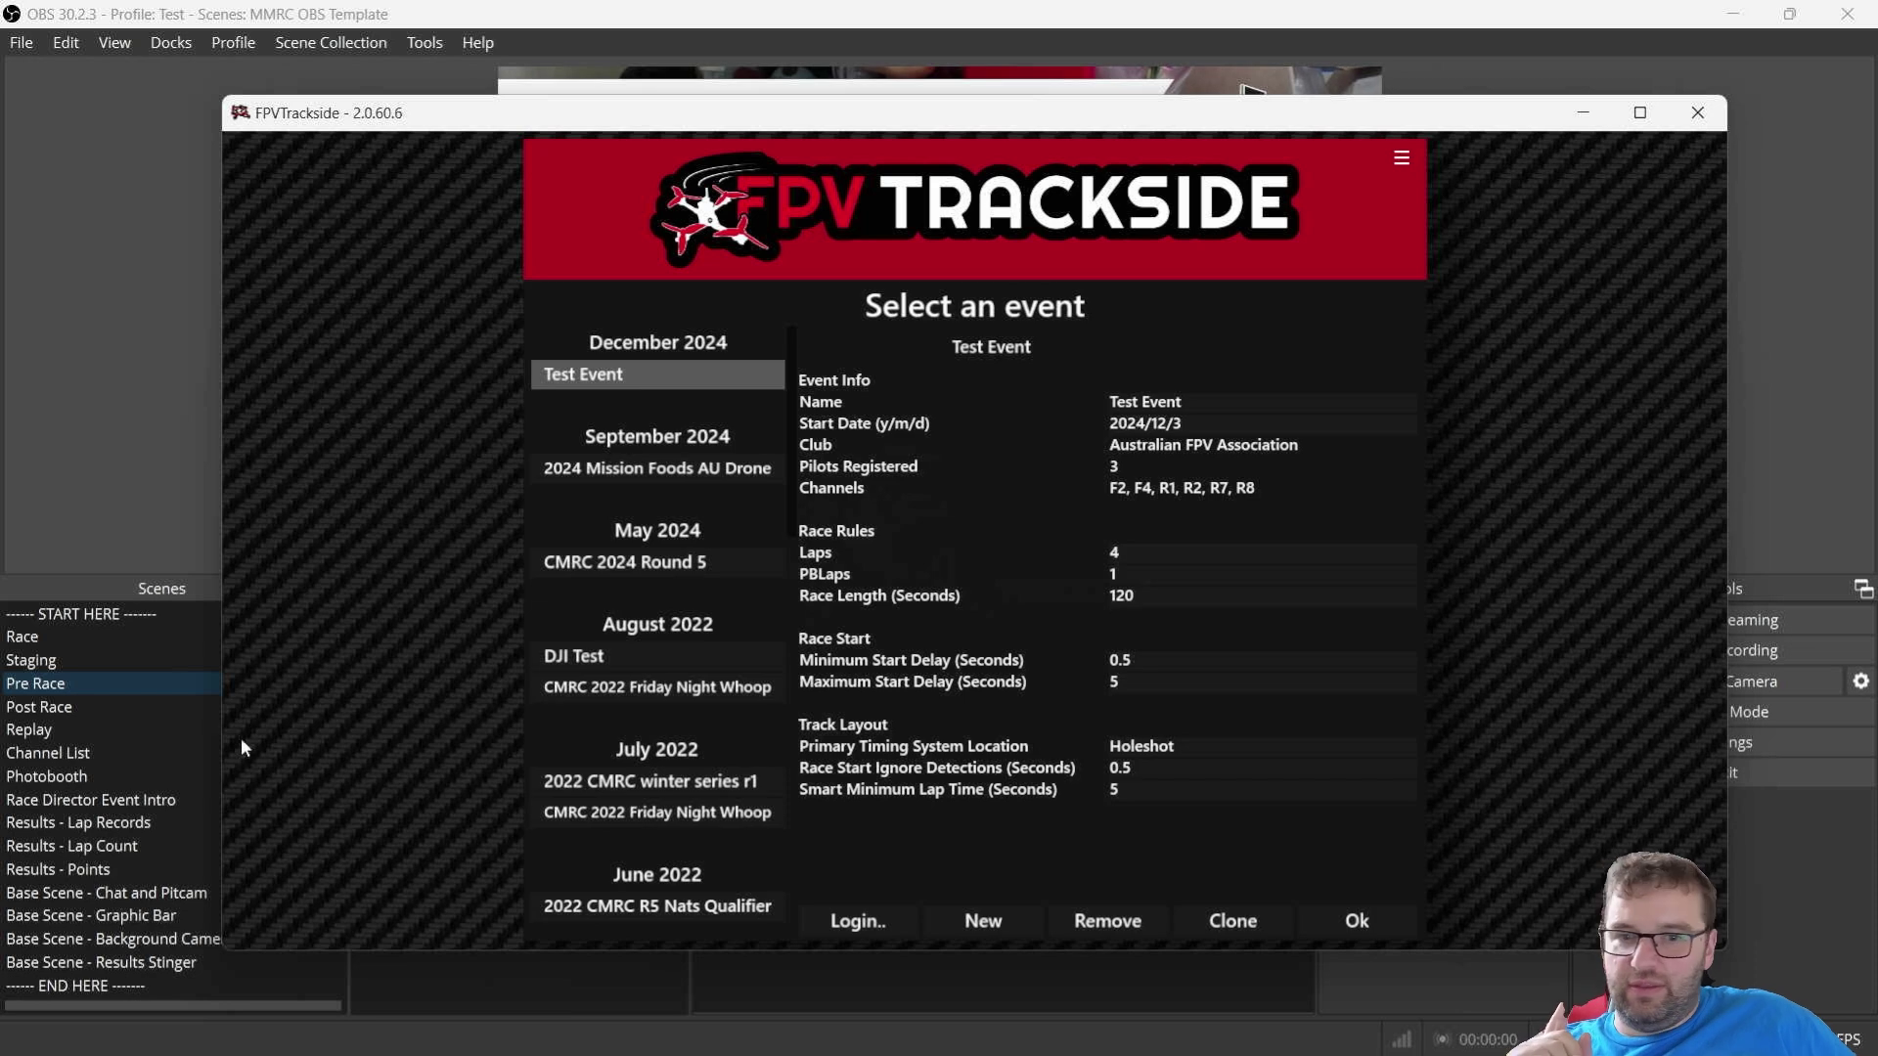
pyautogui.click(567, 15)
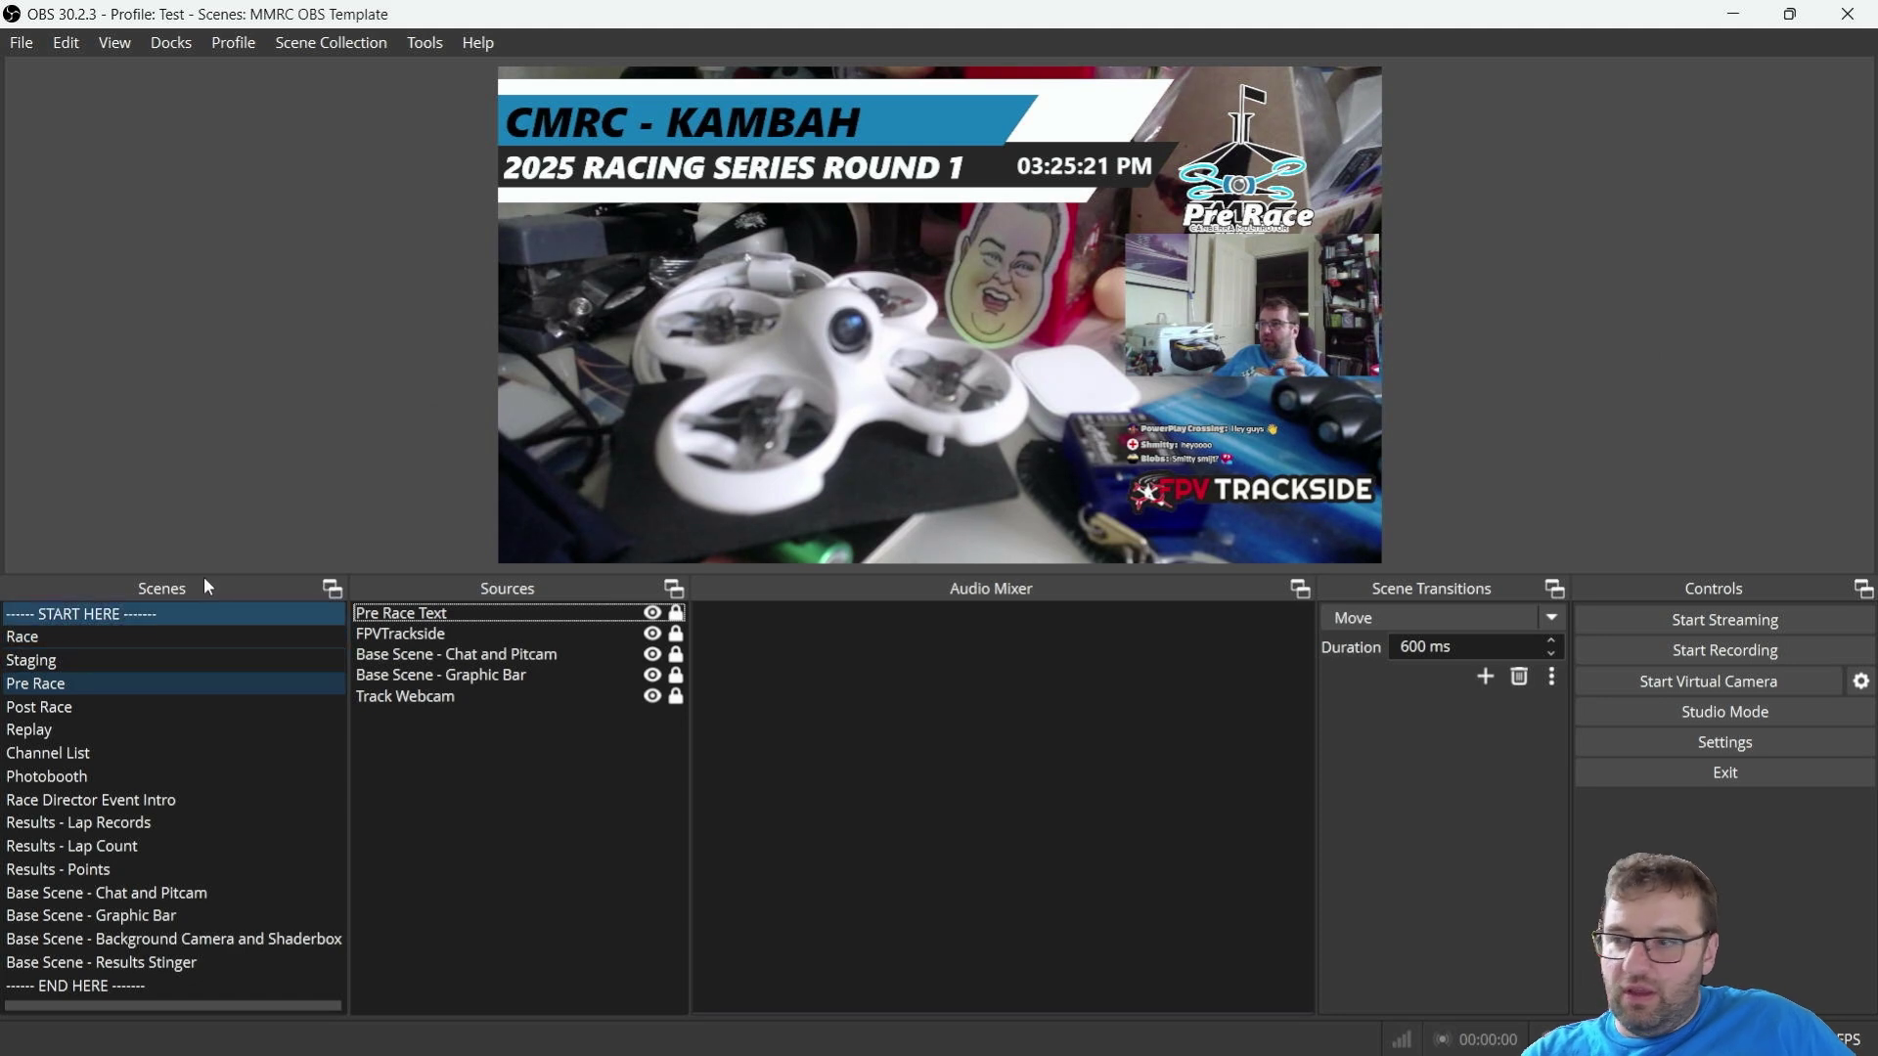
pyautogui.click(398, 633)
pyautogui.doubleClick(398, 634)
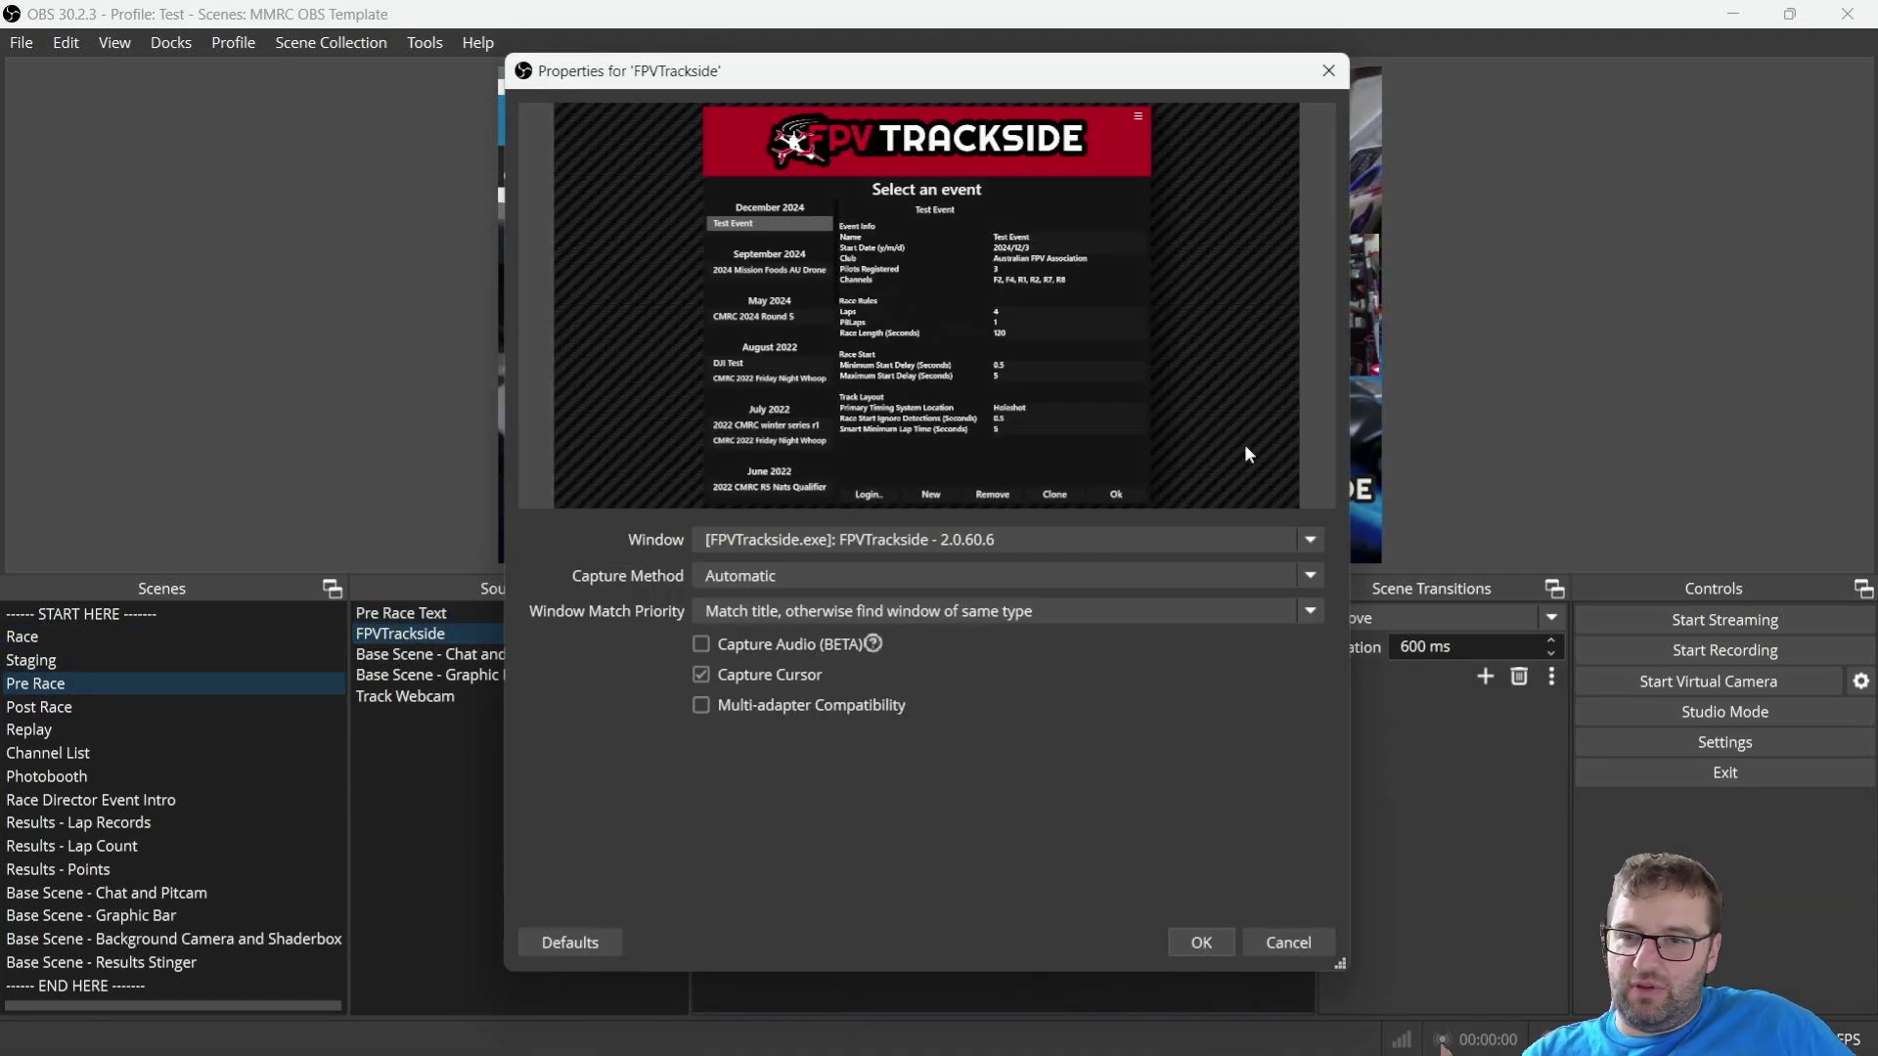
pyautogui.click(1304, 540)
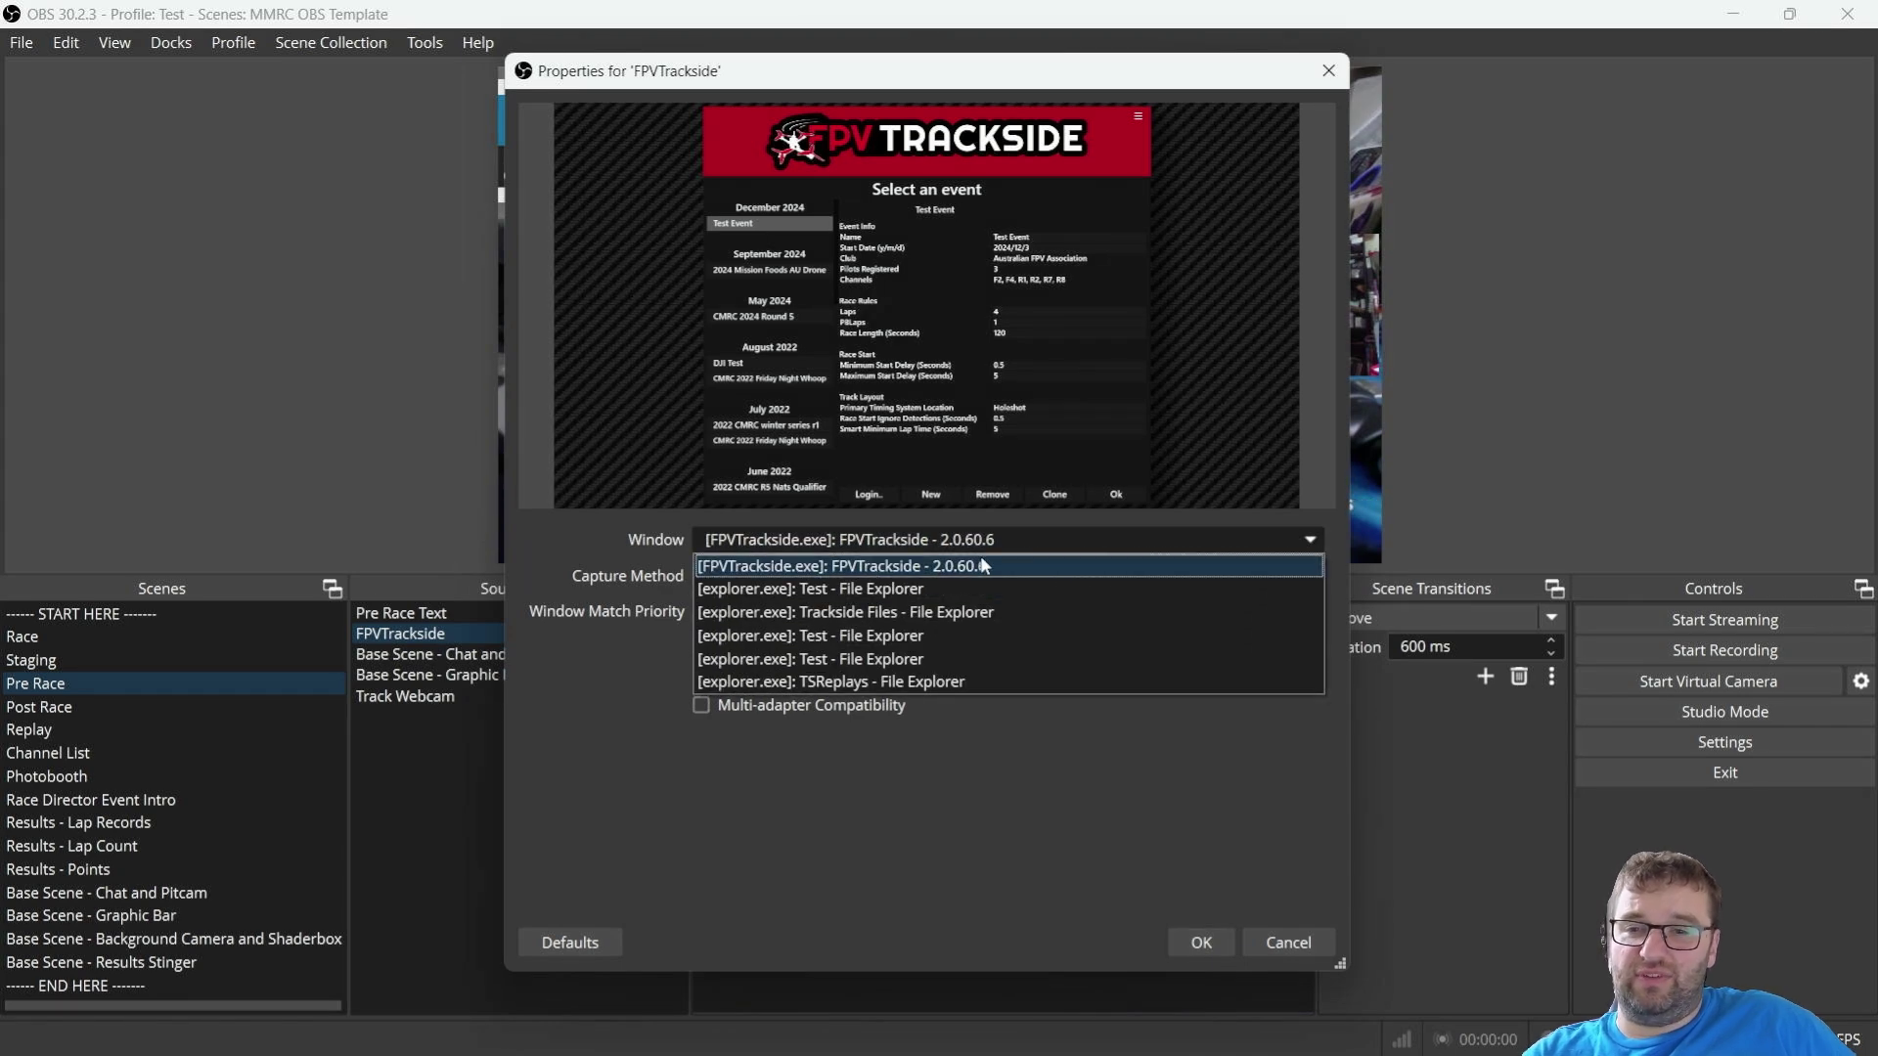
pyautogui.click(827, 565)
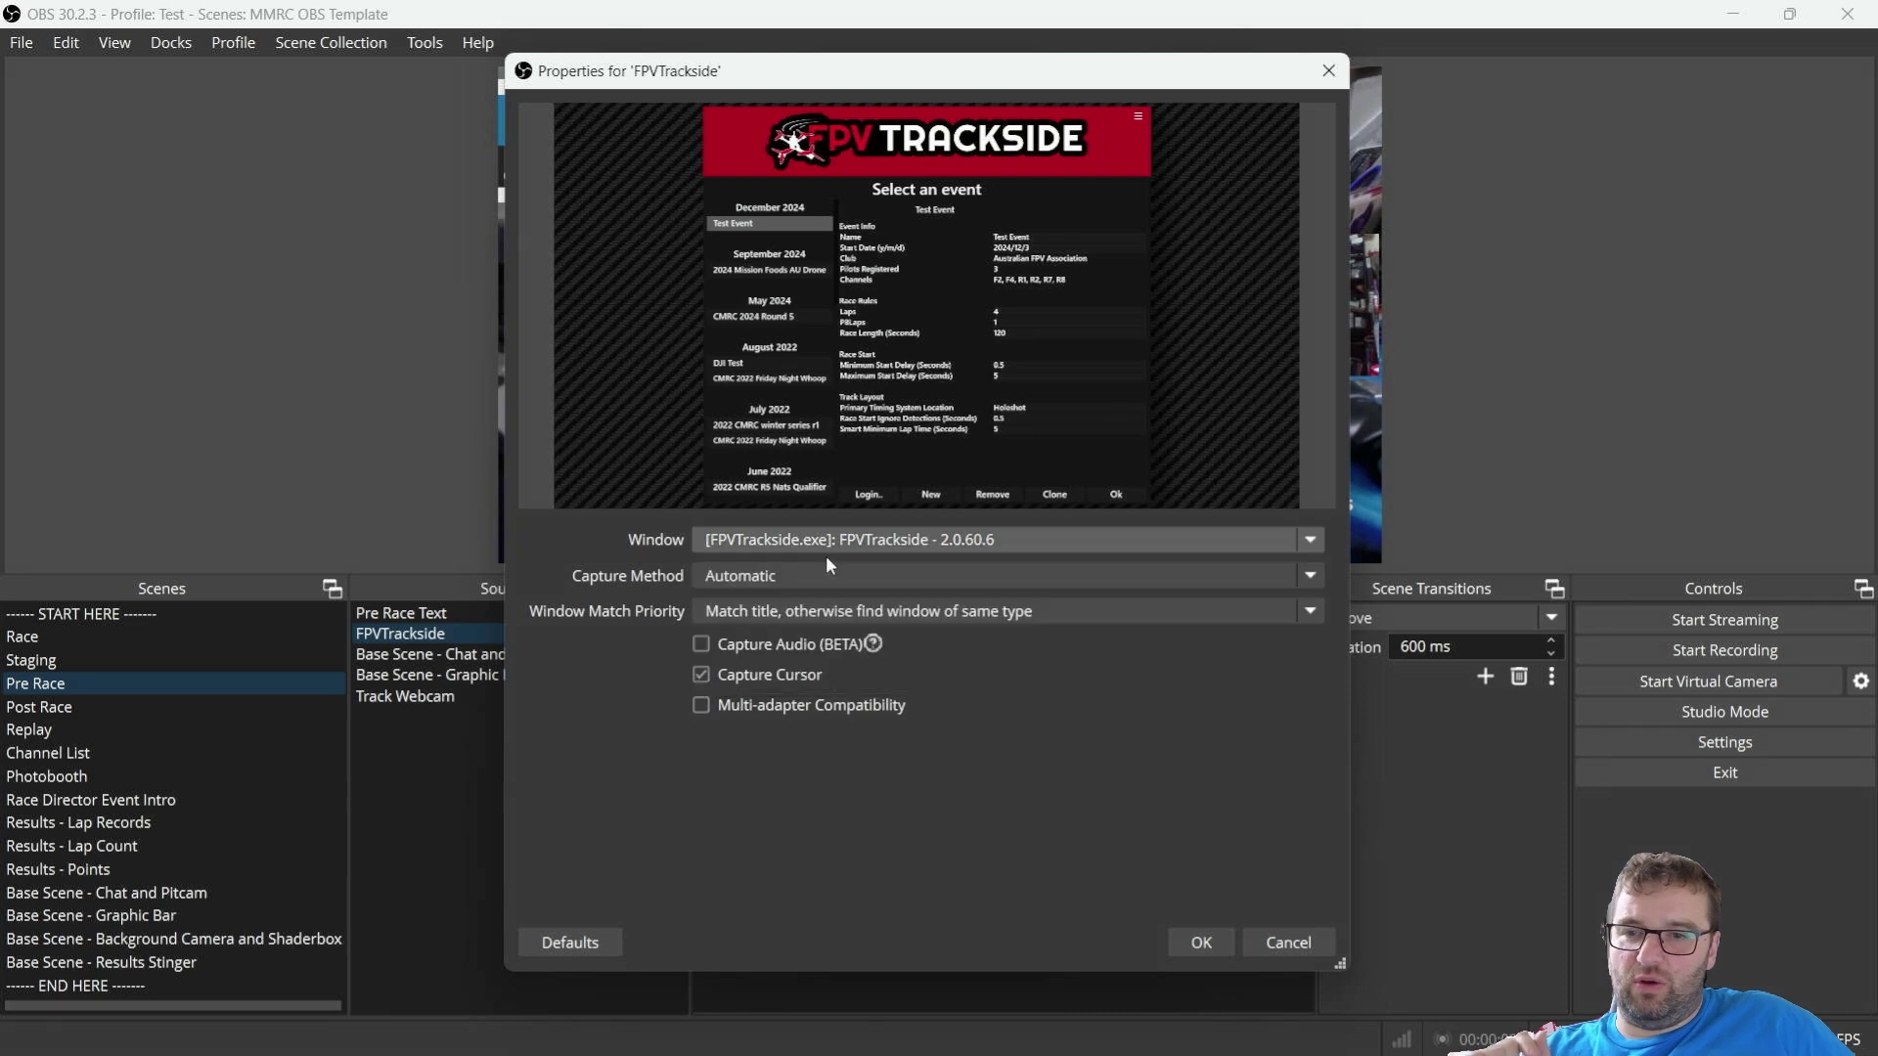
pyautogui.click(1209, 945)
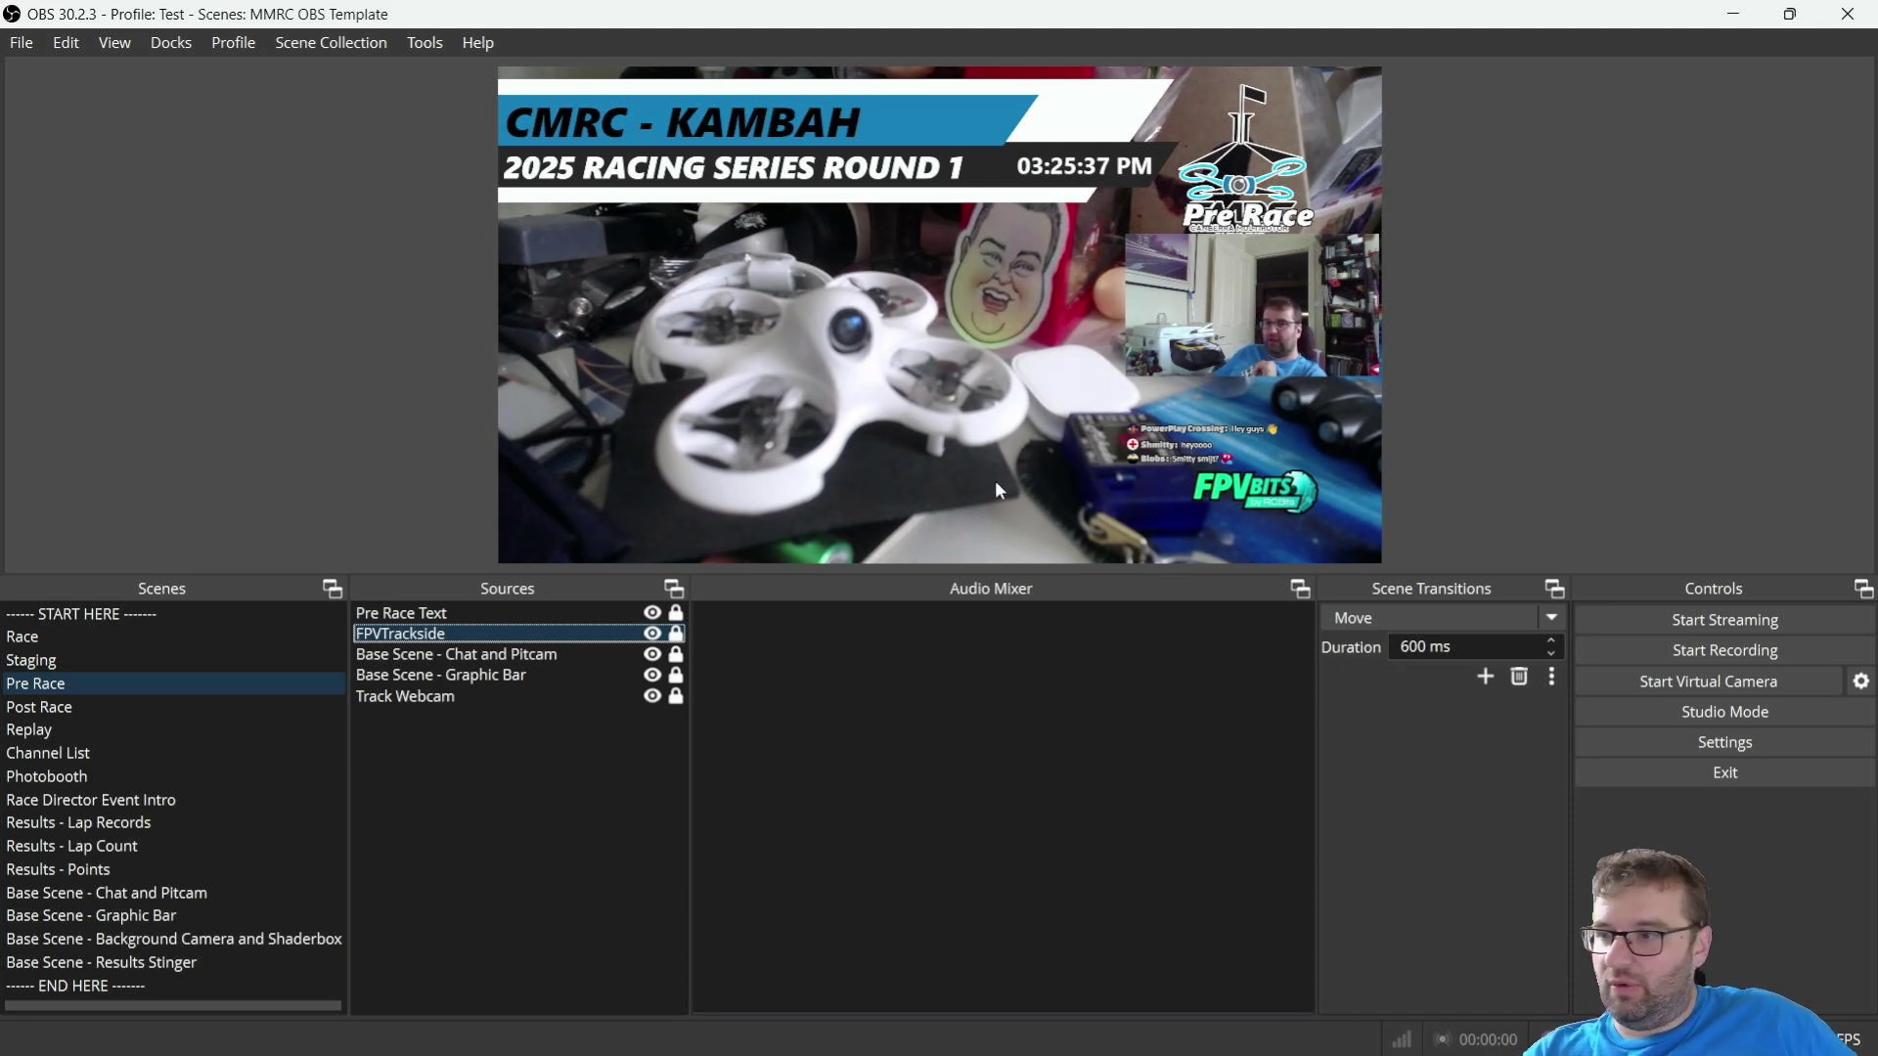
# - Reopen Test Event in FPVTrackside and show OBS's START HERE Stream Starting Soon scene
pyautogui.click(376, 1025)
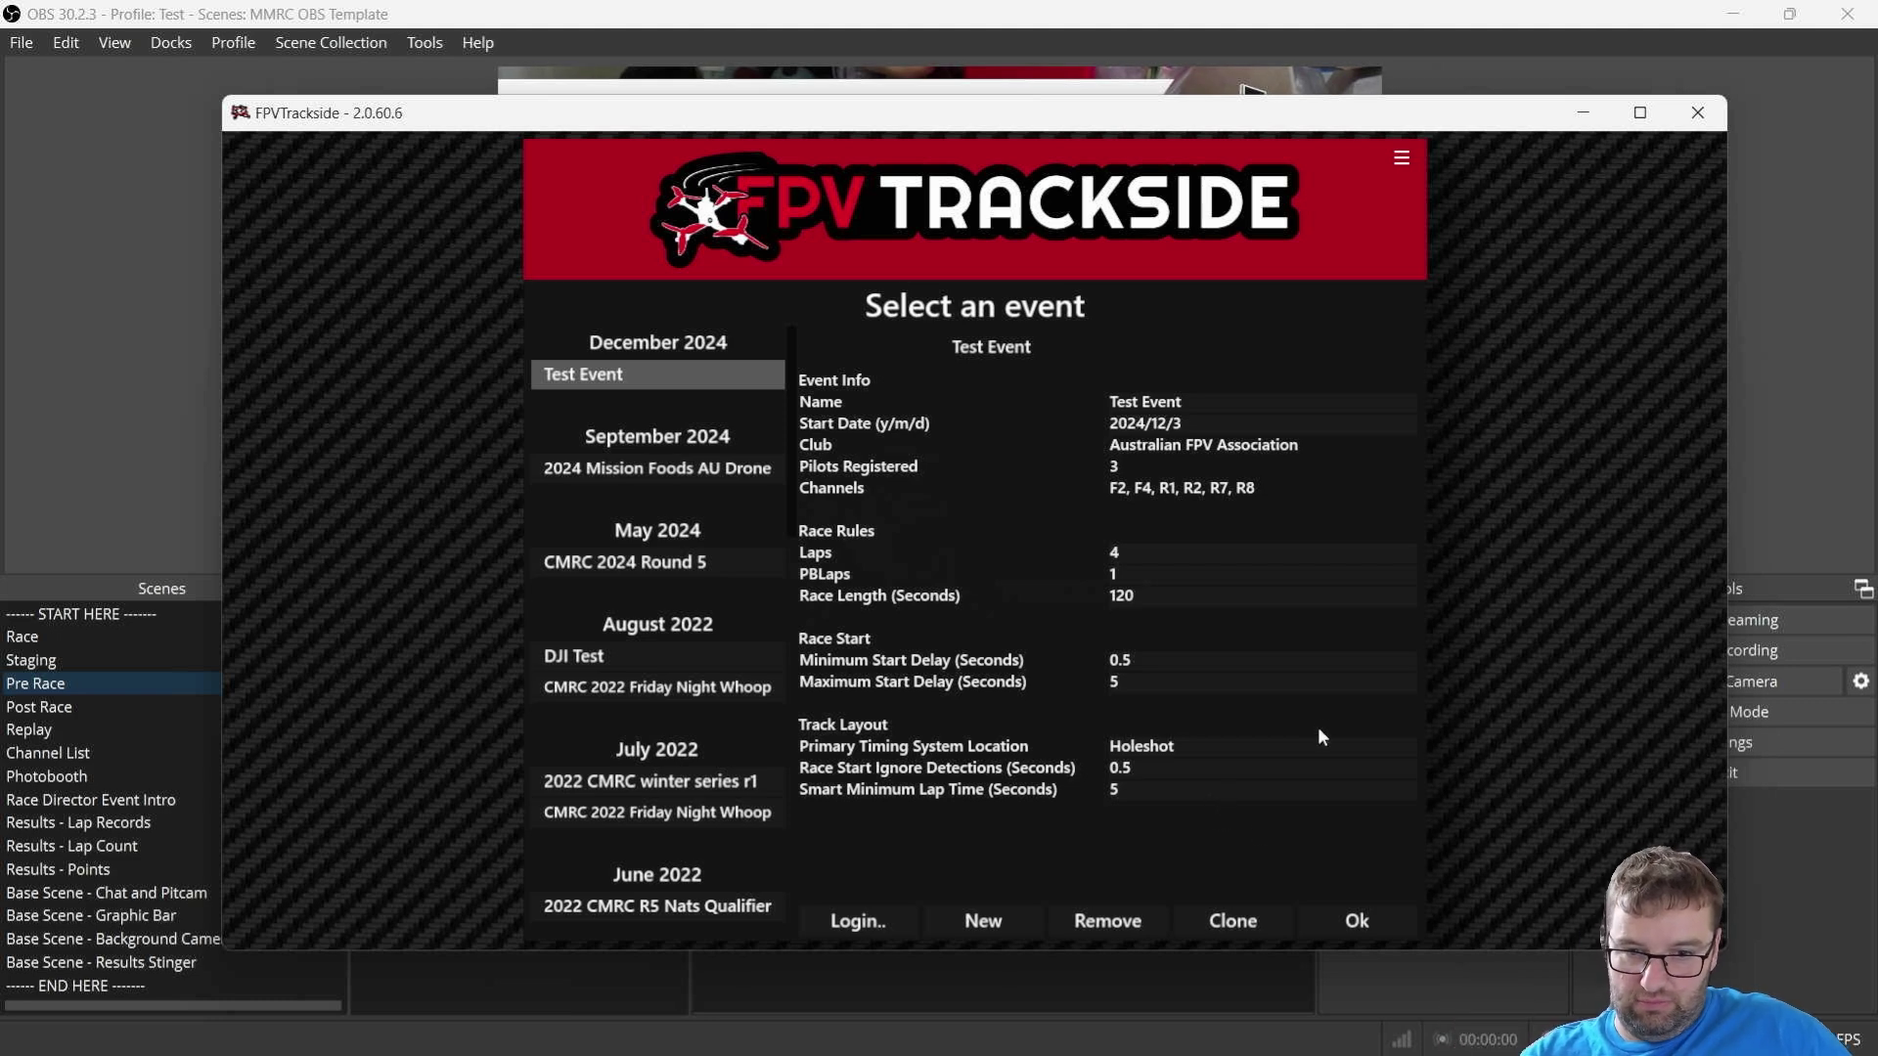
pyautogui.click(1357, 924)
pyautogui.click(138, 232)
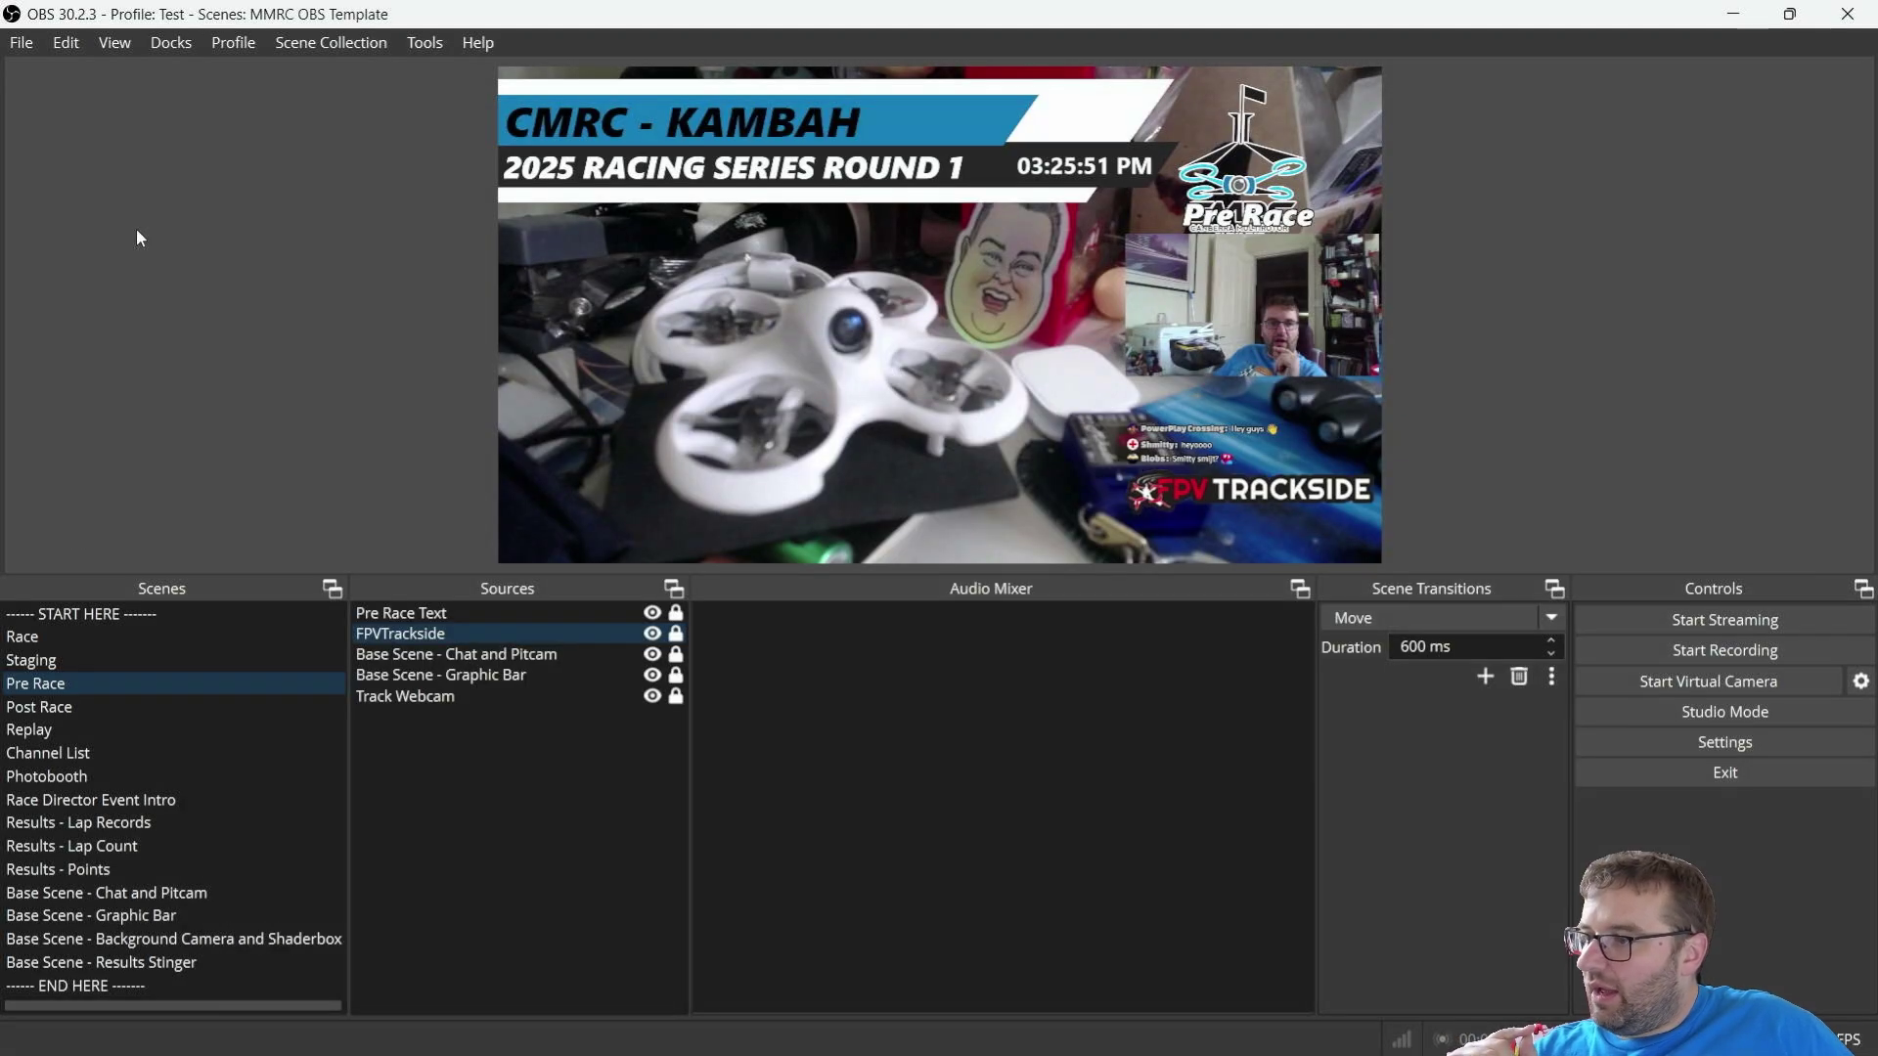
pyautogui.click(42, 617)
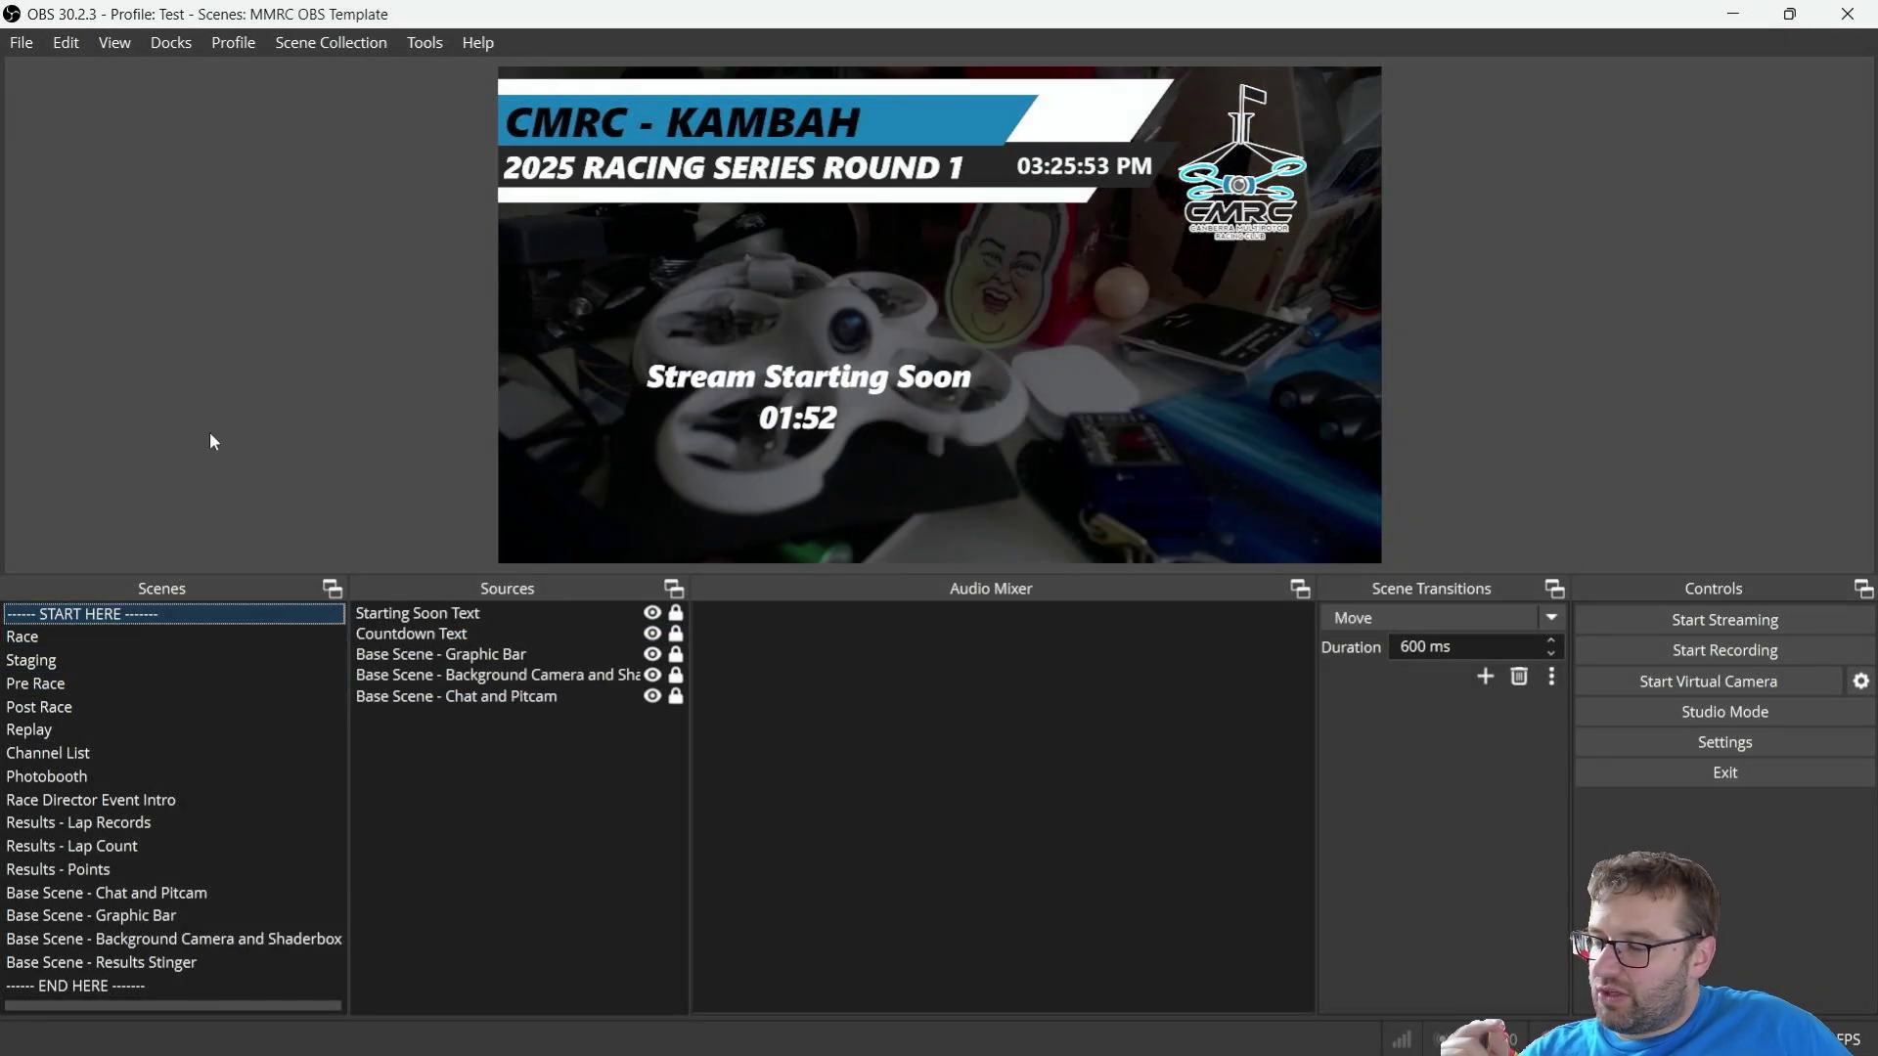
pyautogui.click(422, 42)
# - Set CountdownDays.lua's timer source to Countdown Text with a 5-second countdown
pyautogui.click(448, 186)
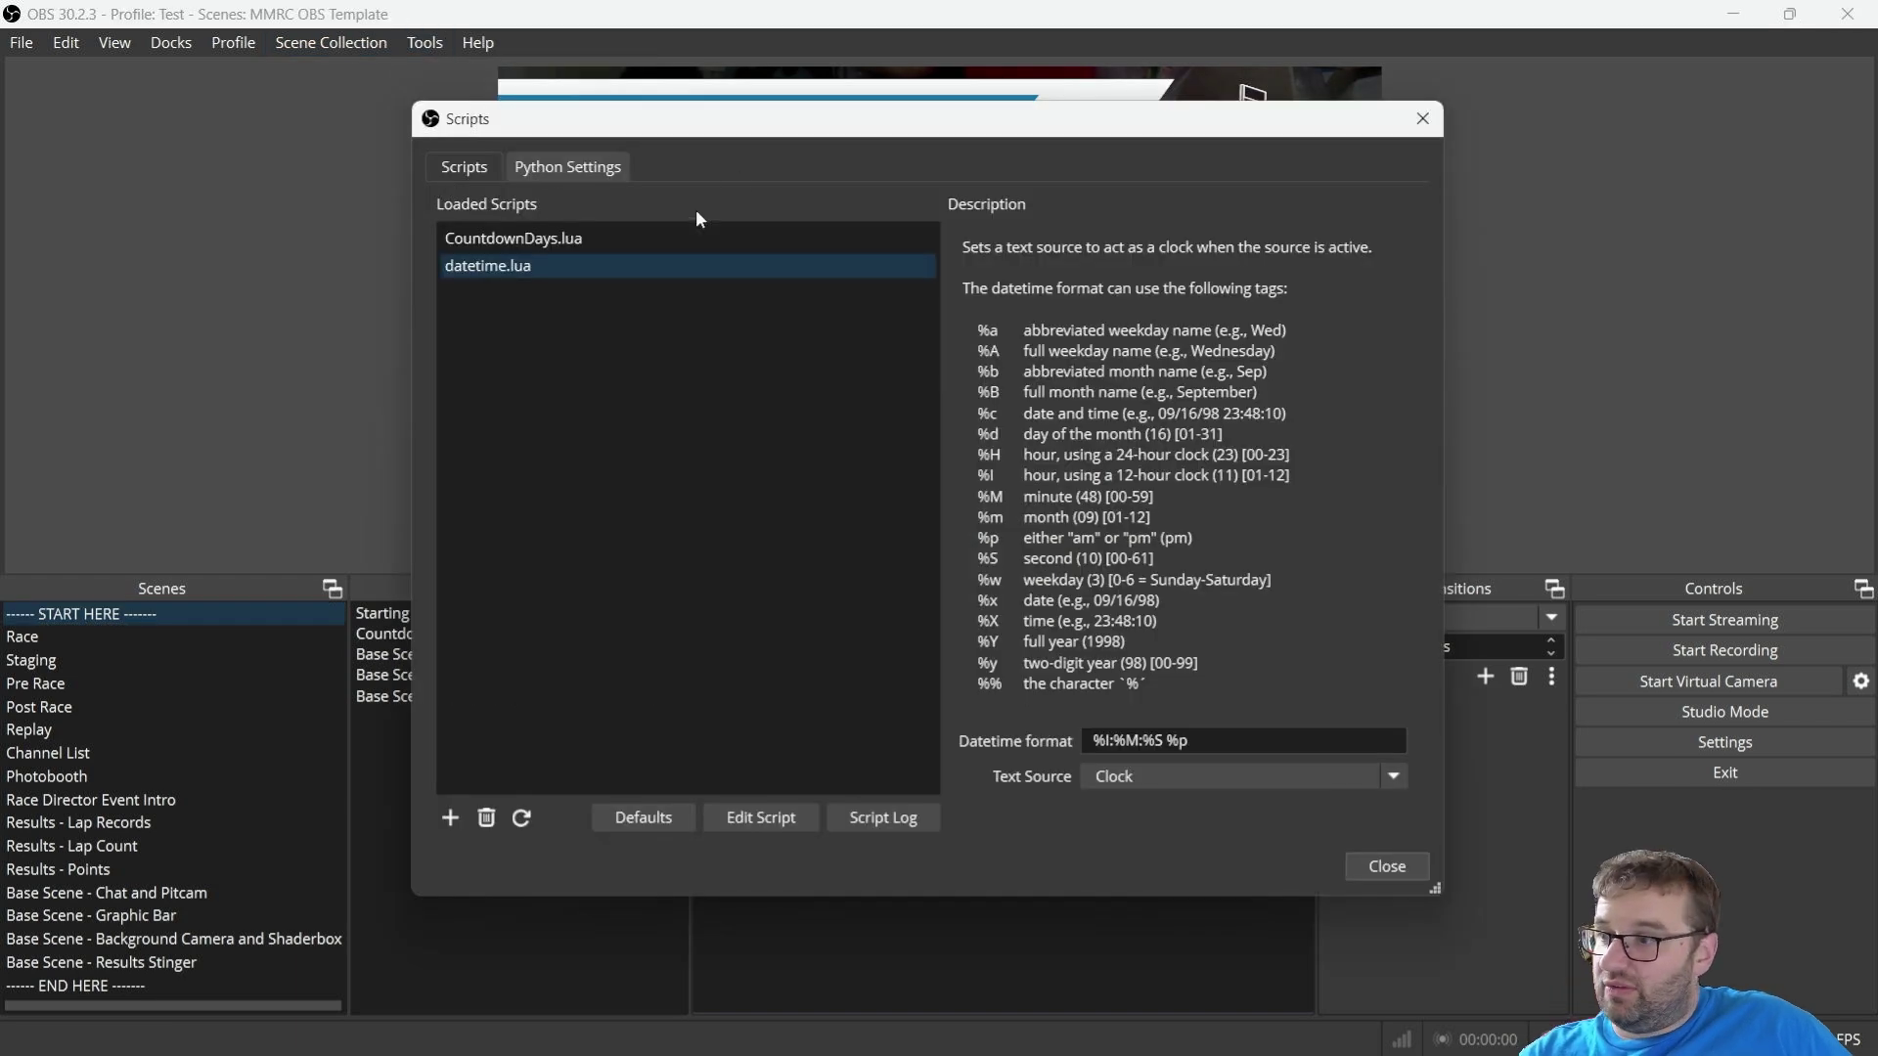
pyautogui.click(679, 237)
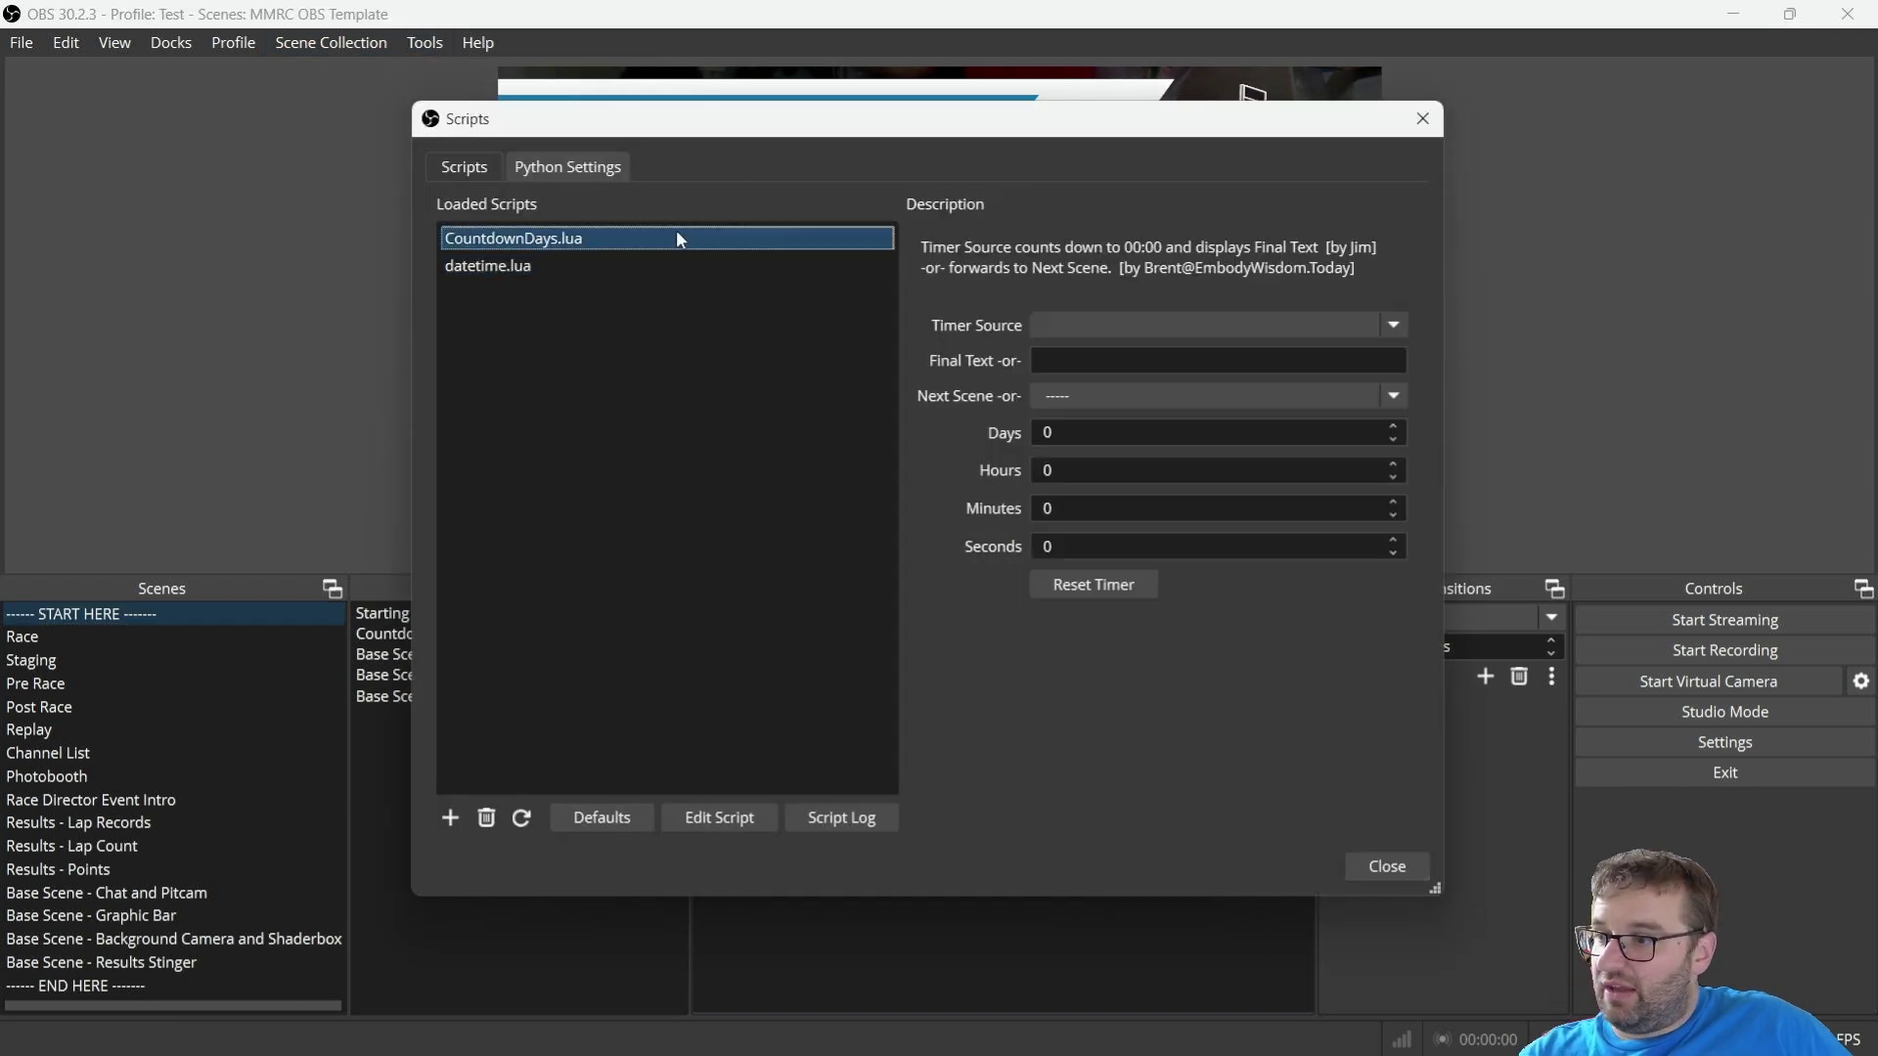
pyautogui.click(1393, 328)
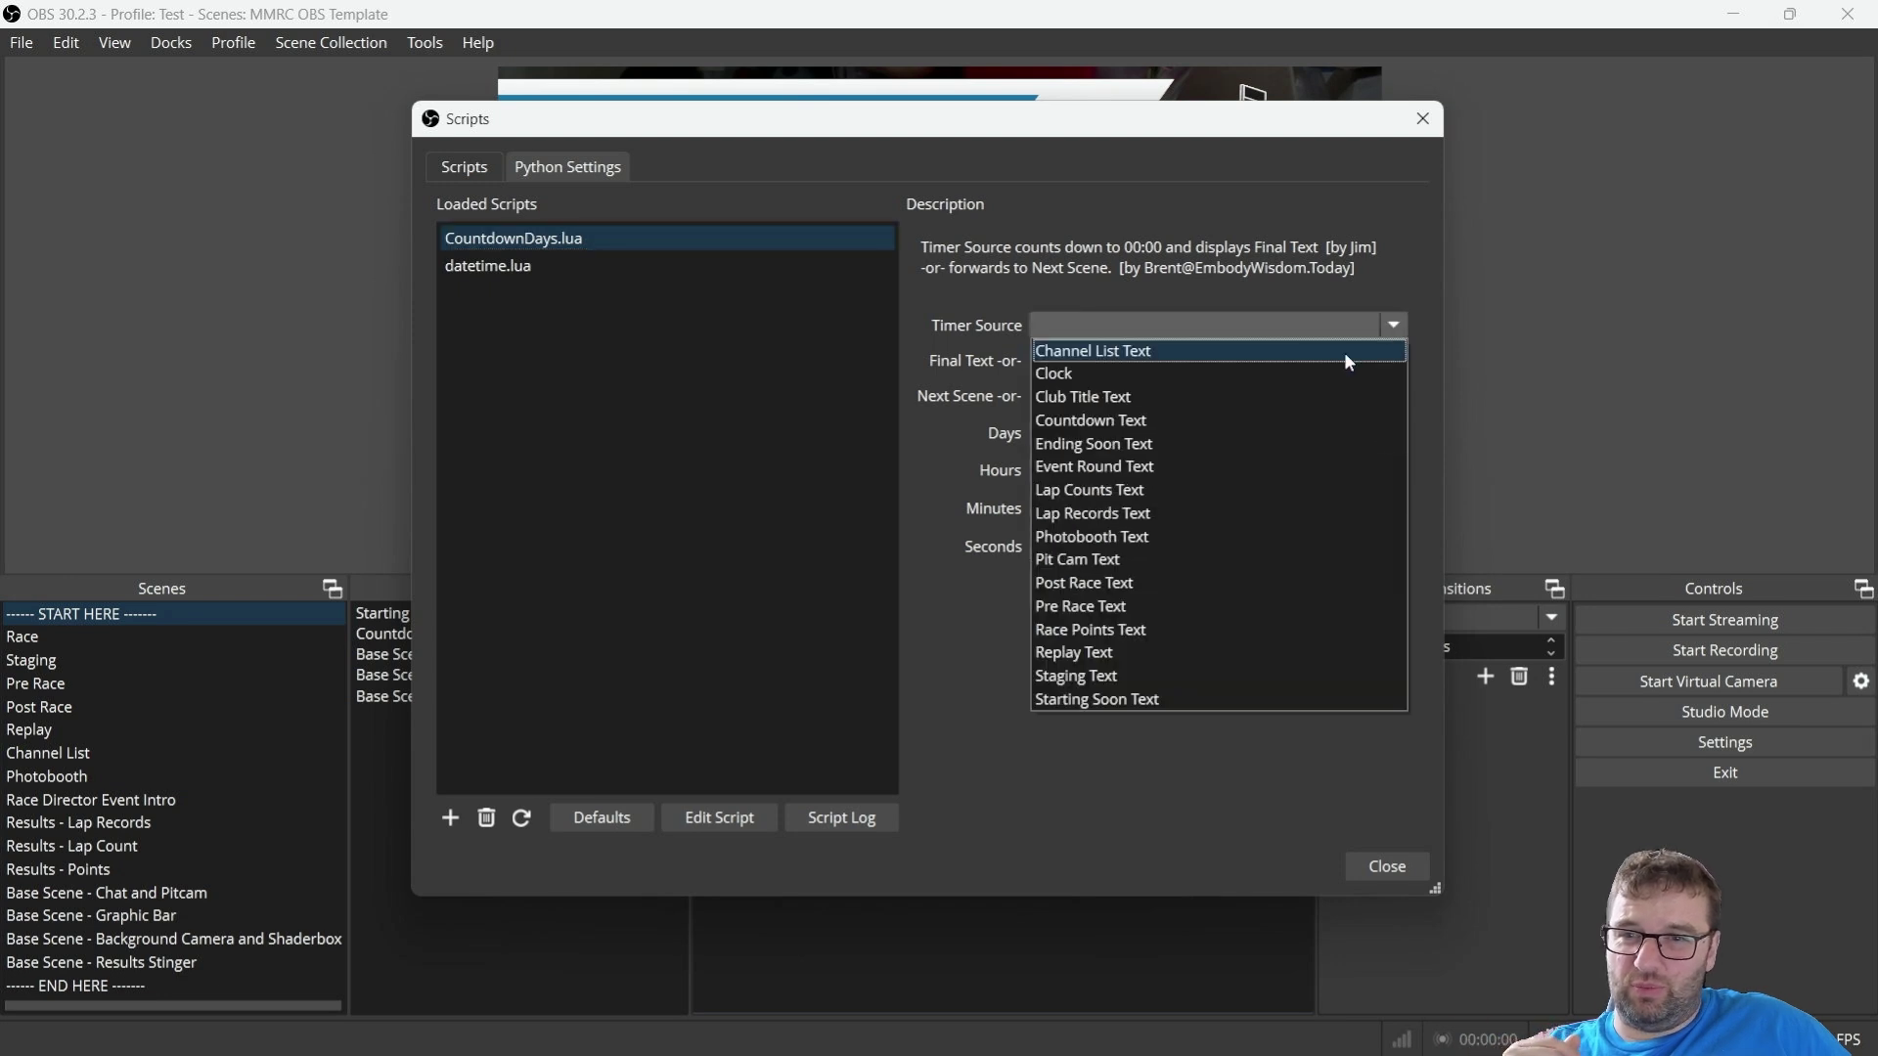
pyautogui.click(1299, 418)
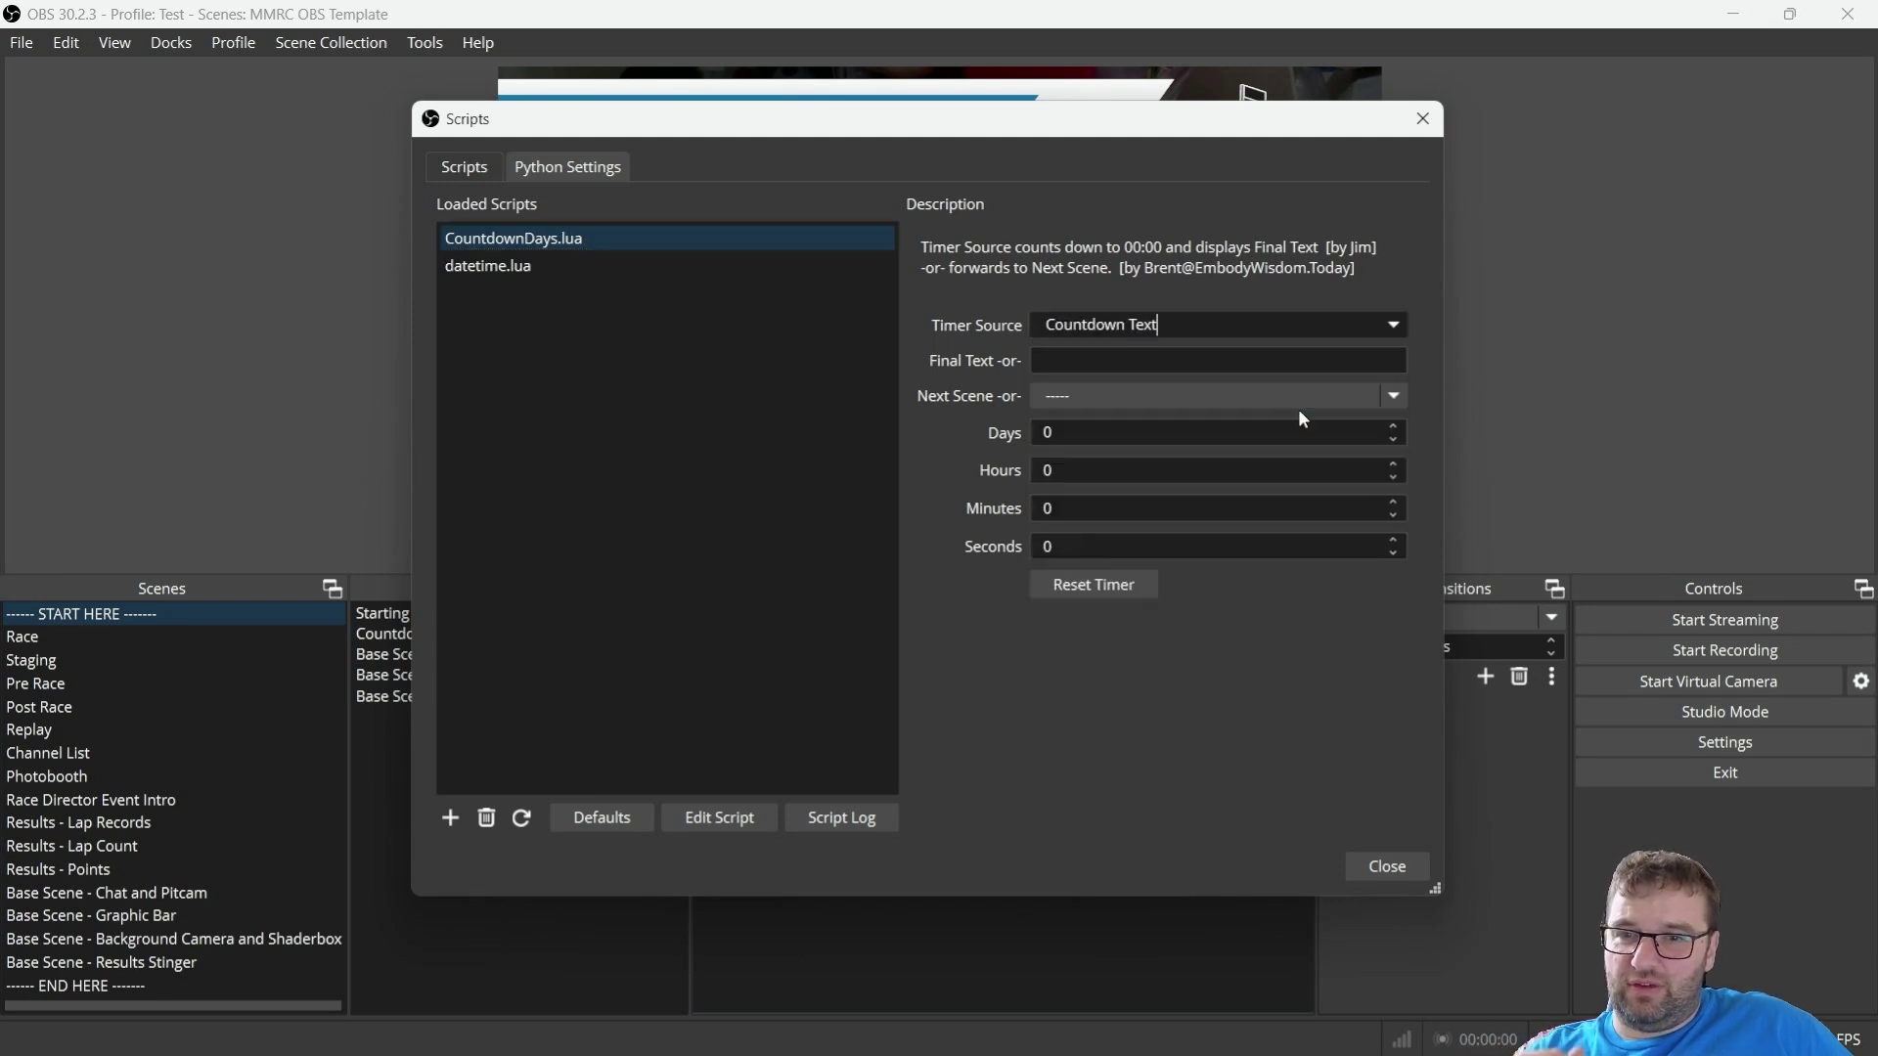
pyautogui.click(1047, 548)
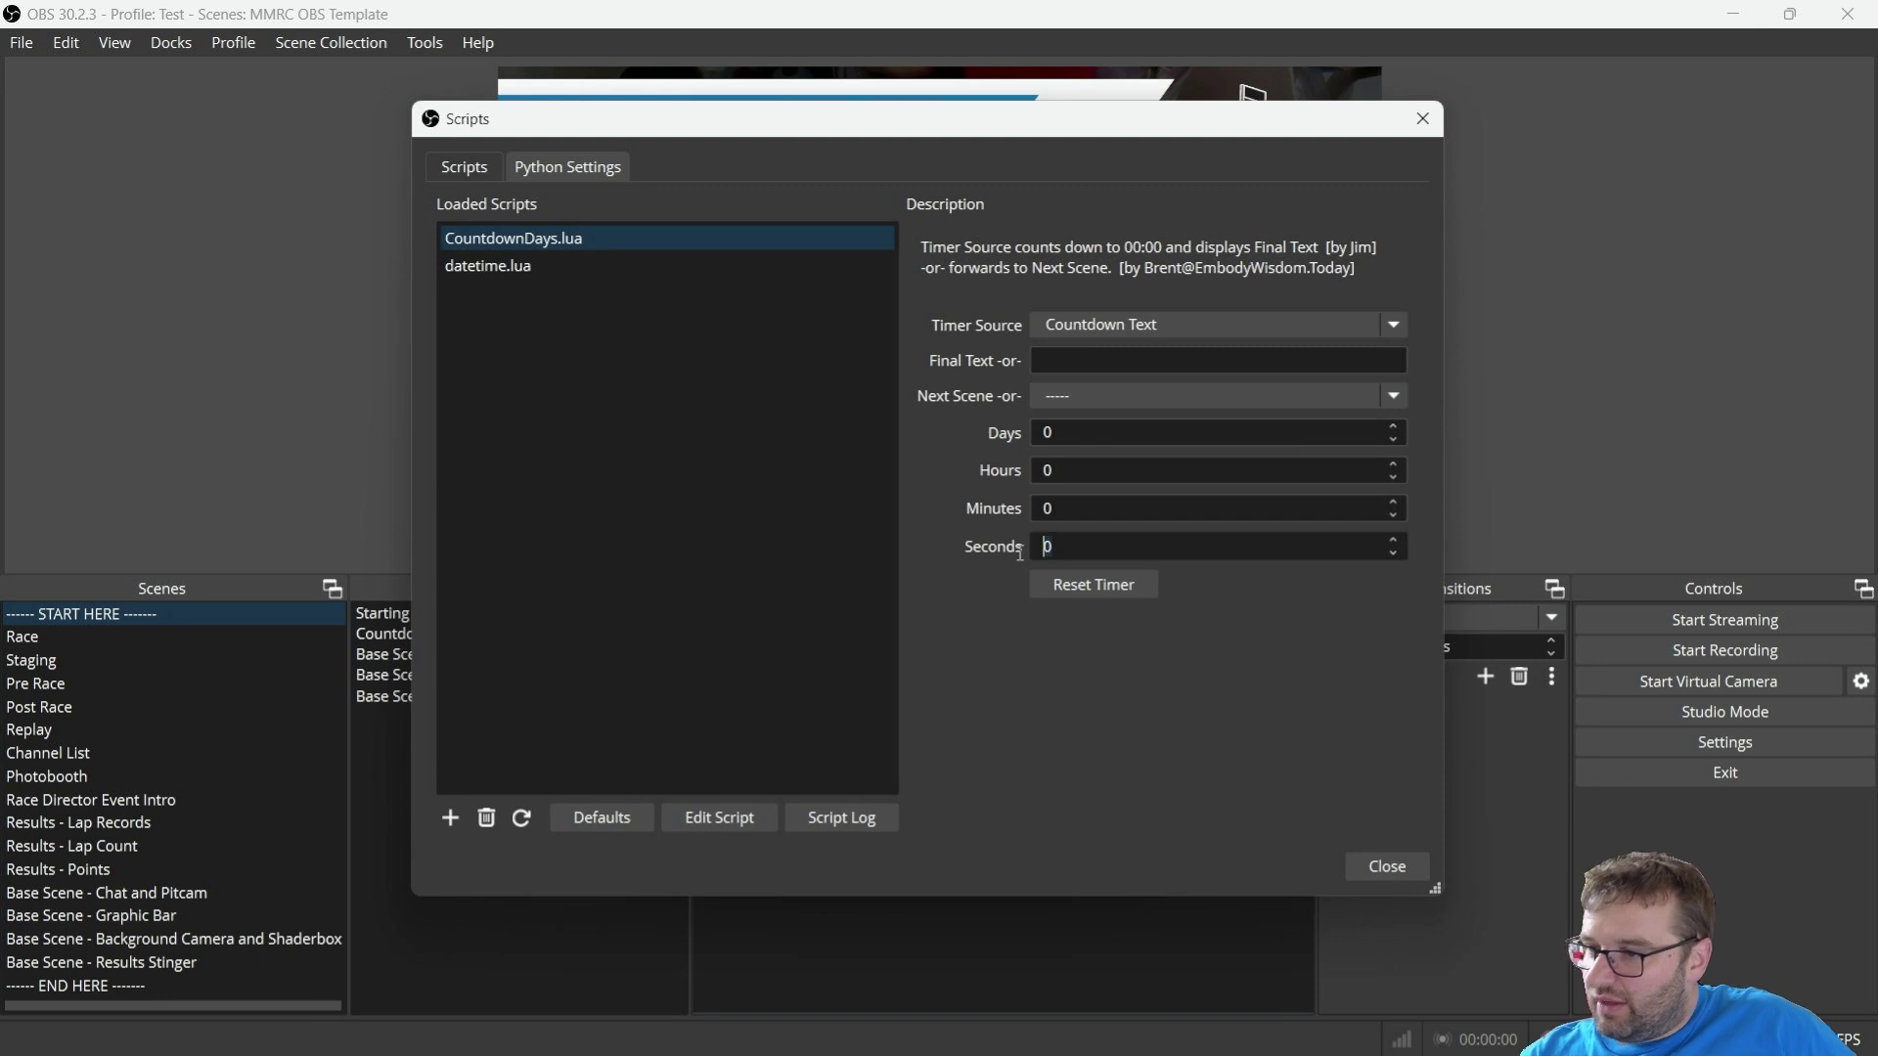
pyautogui.click(1386, 866)
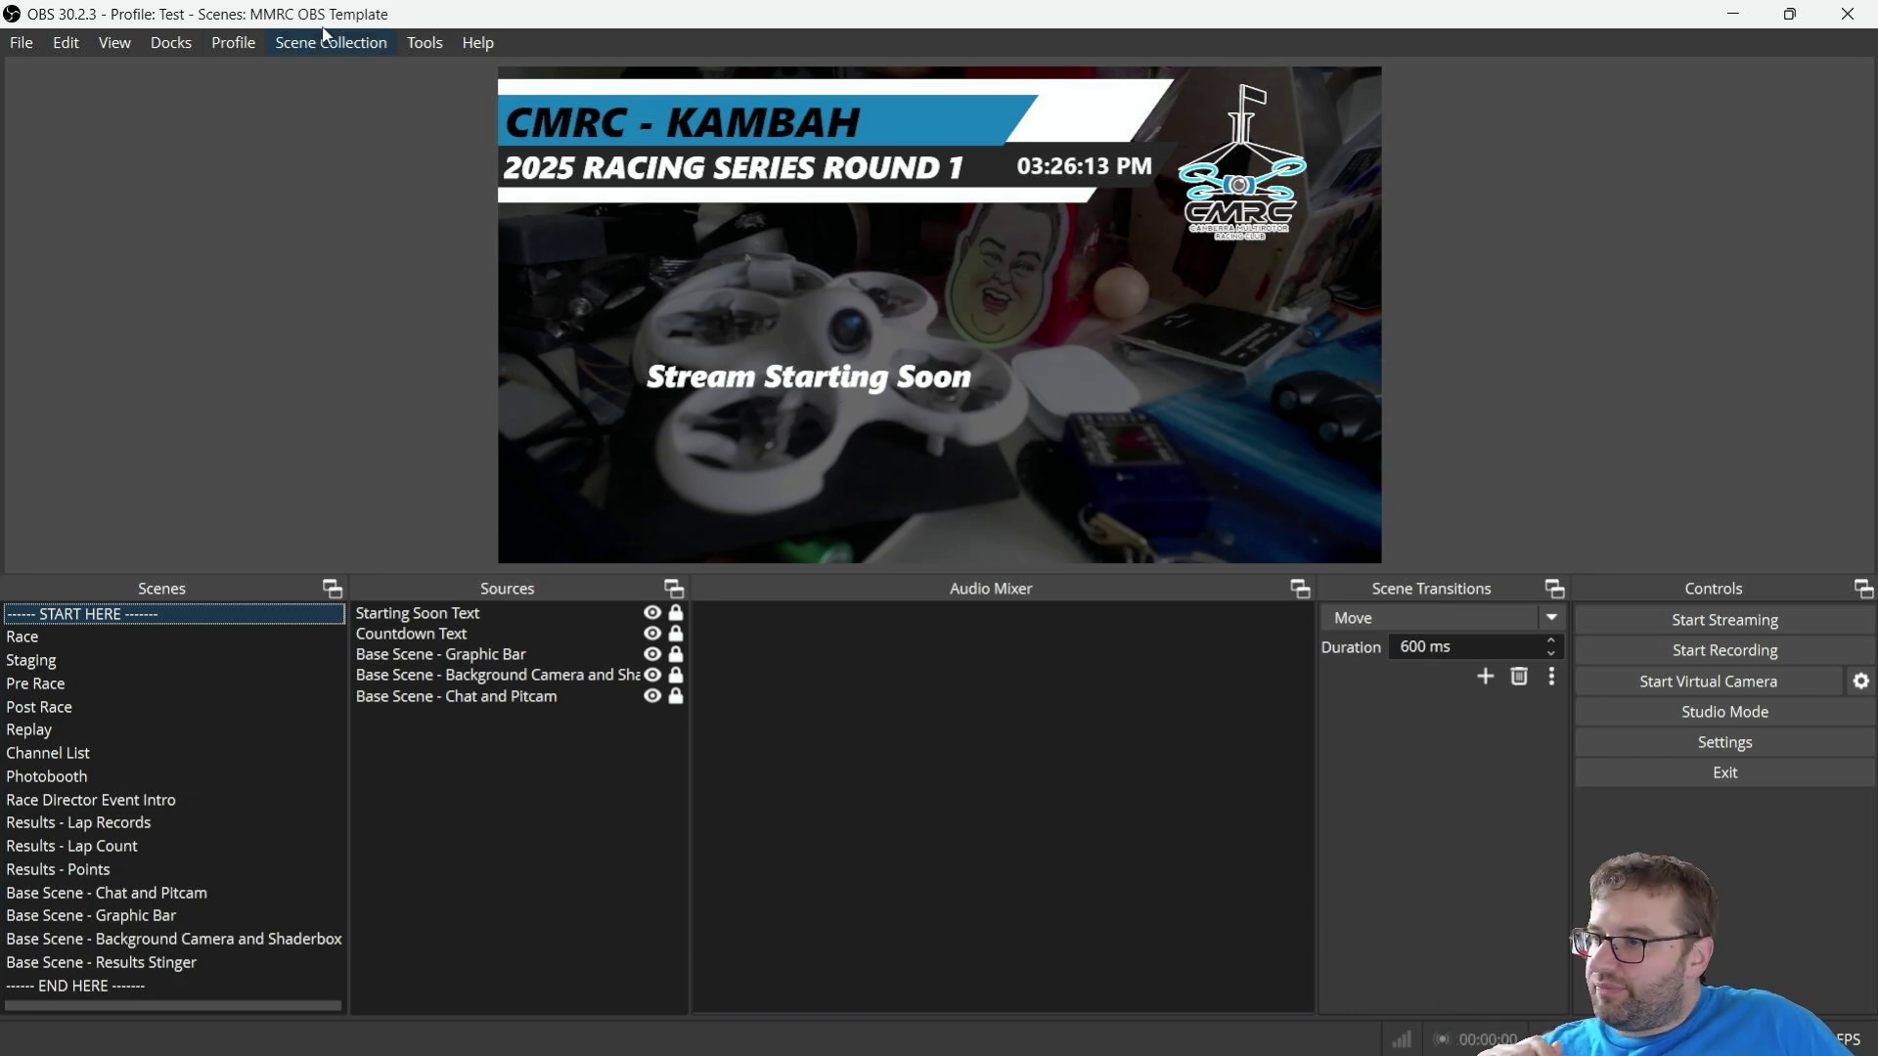
# - Make Race Director Event Intro the scene after the countdown and restart the timer
pyautogui.click(425, 43)
pyautogui.click(431, 198)
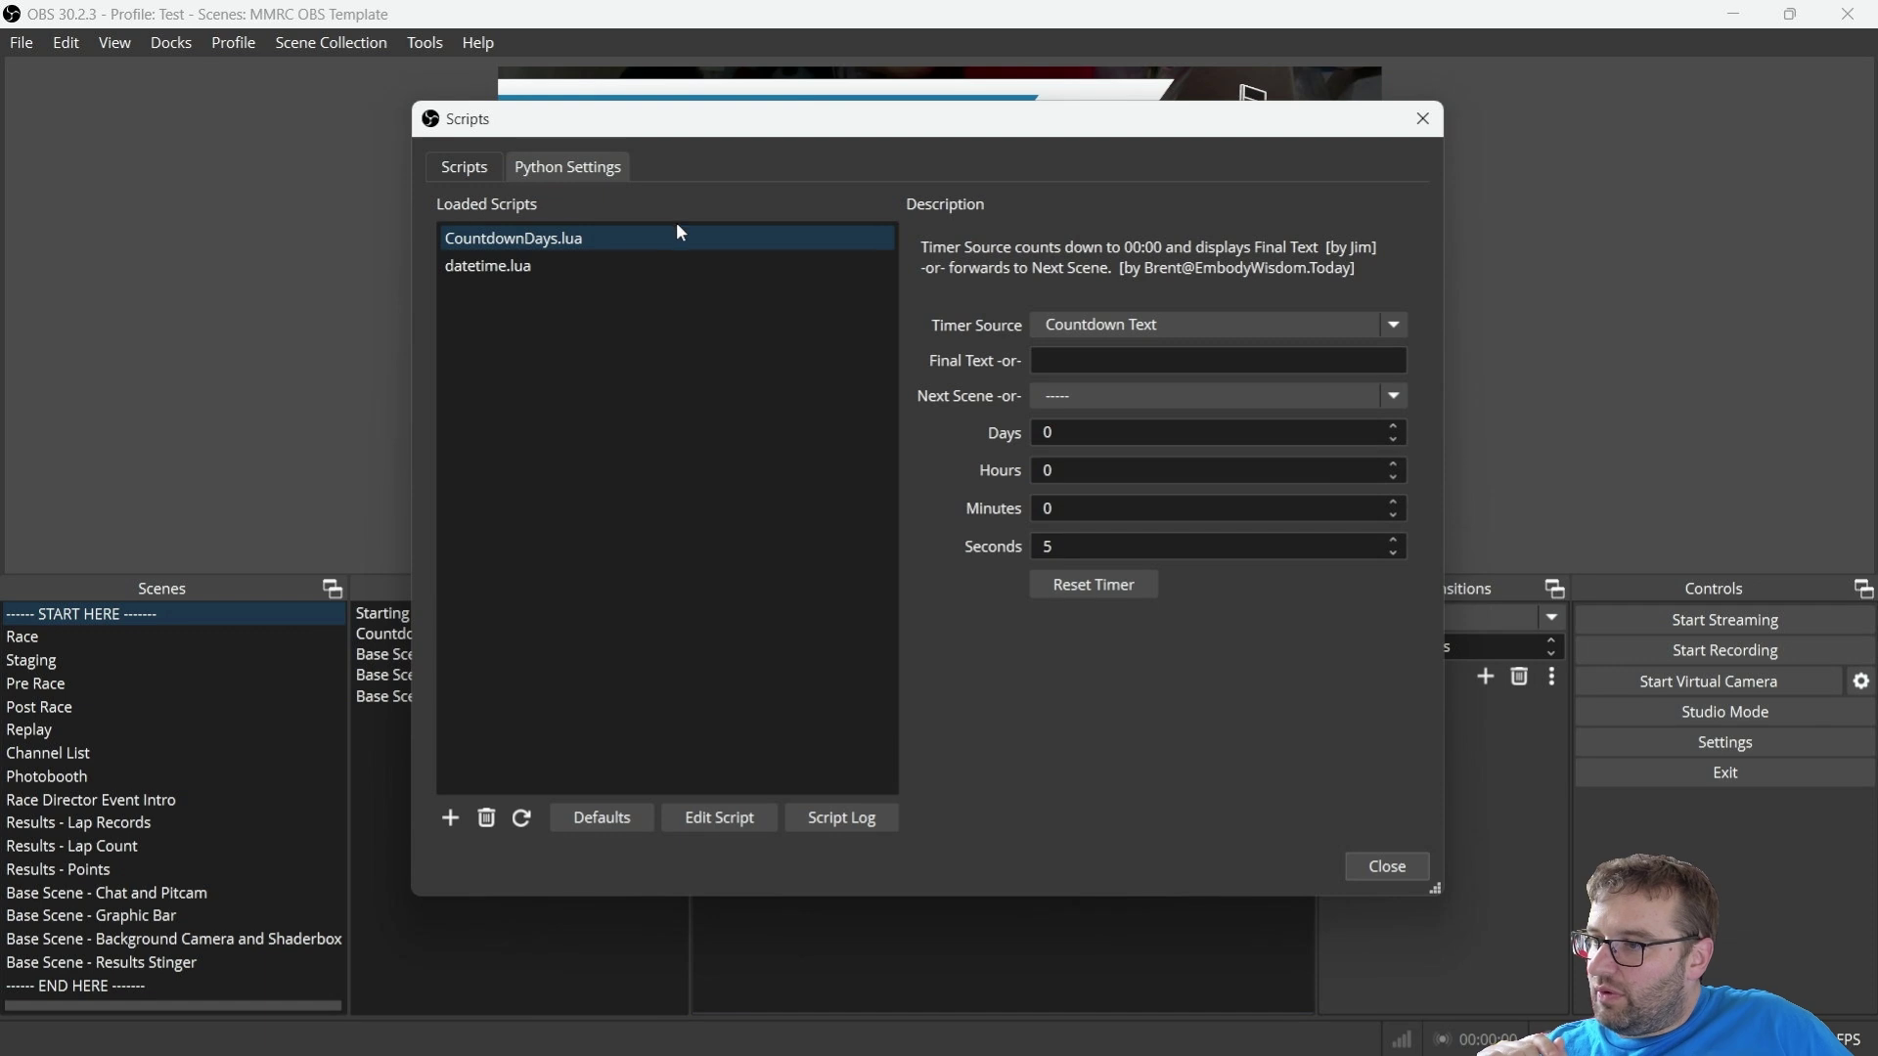
pyautogui.click(1391, 399)
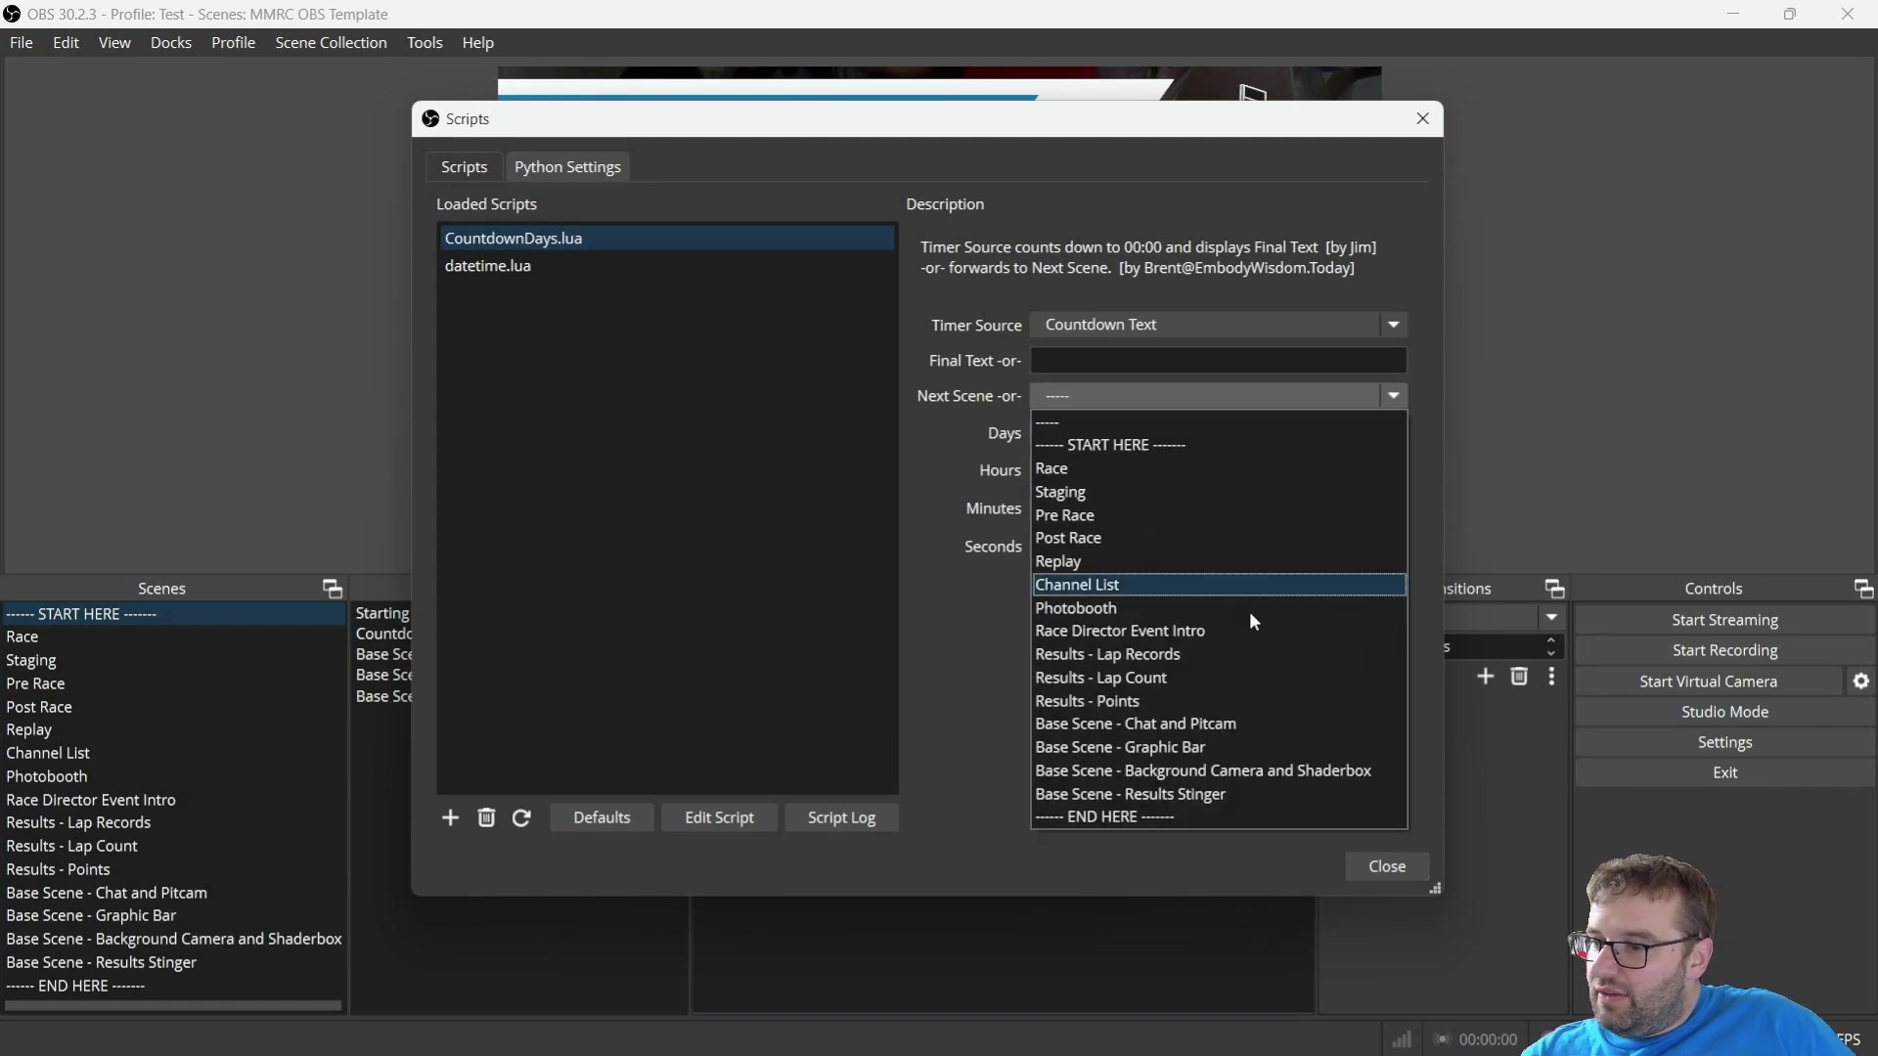
pyautogui.click(1207, 634)
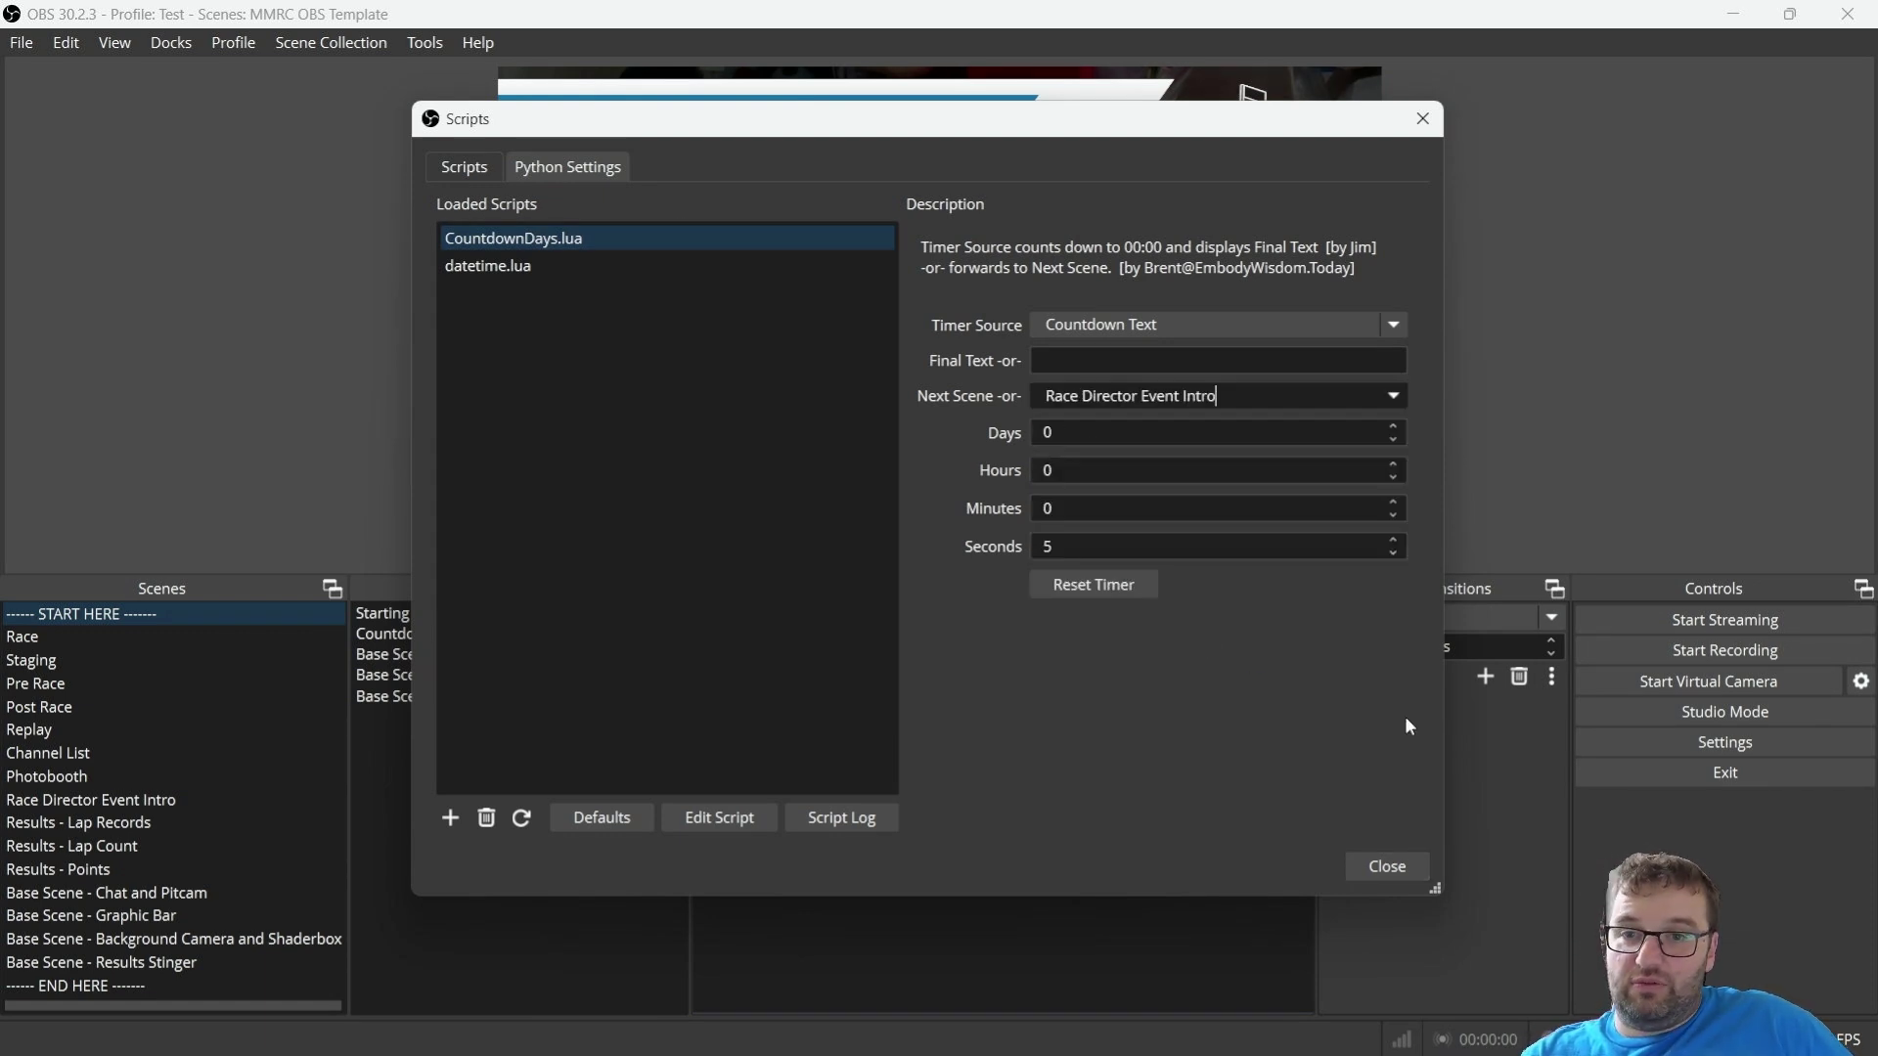
pyautogui.click(1094, 585)
pyautogui.click(1384, 864)
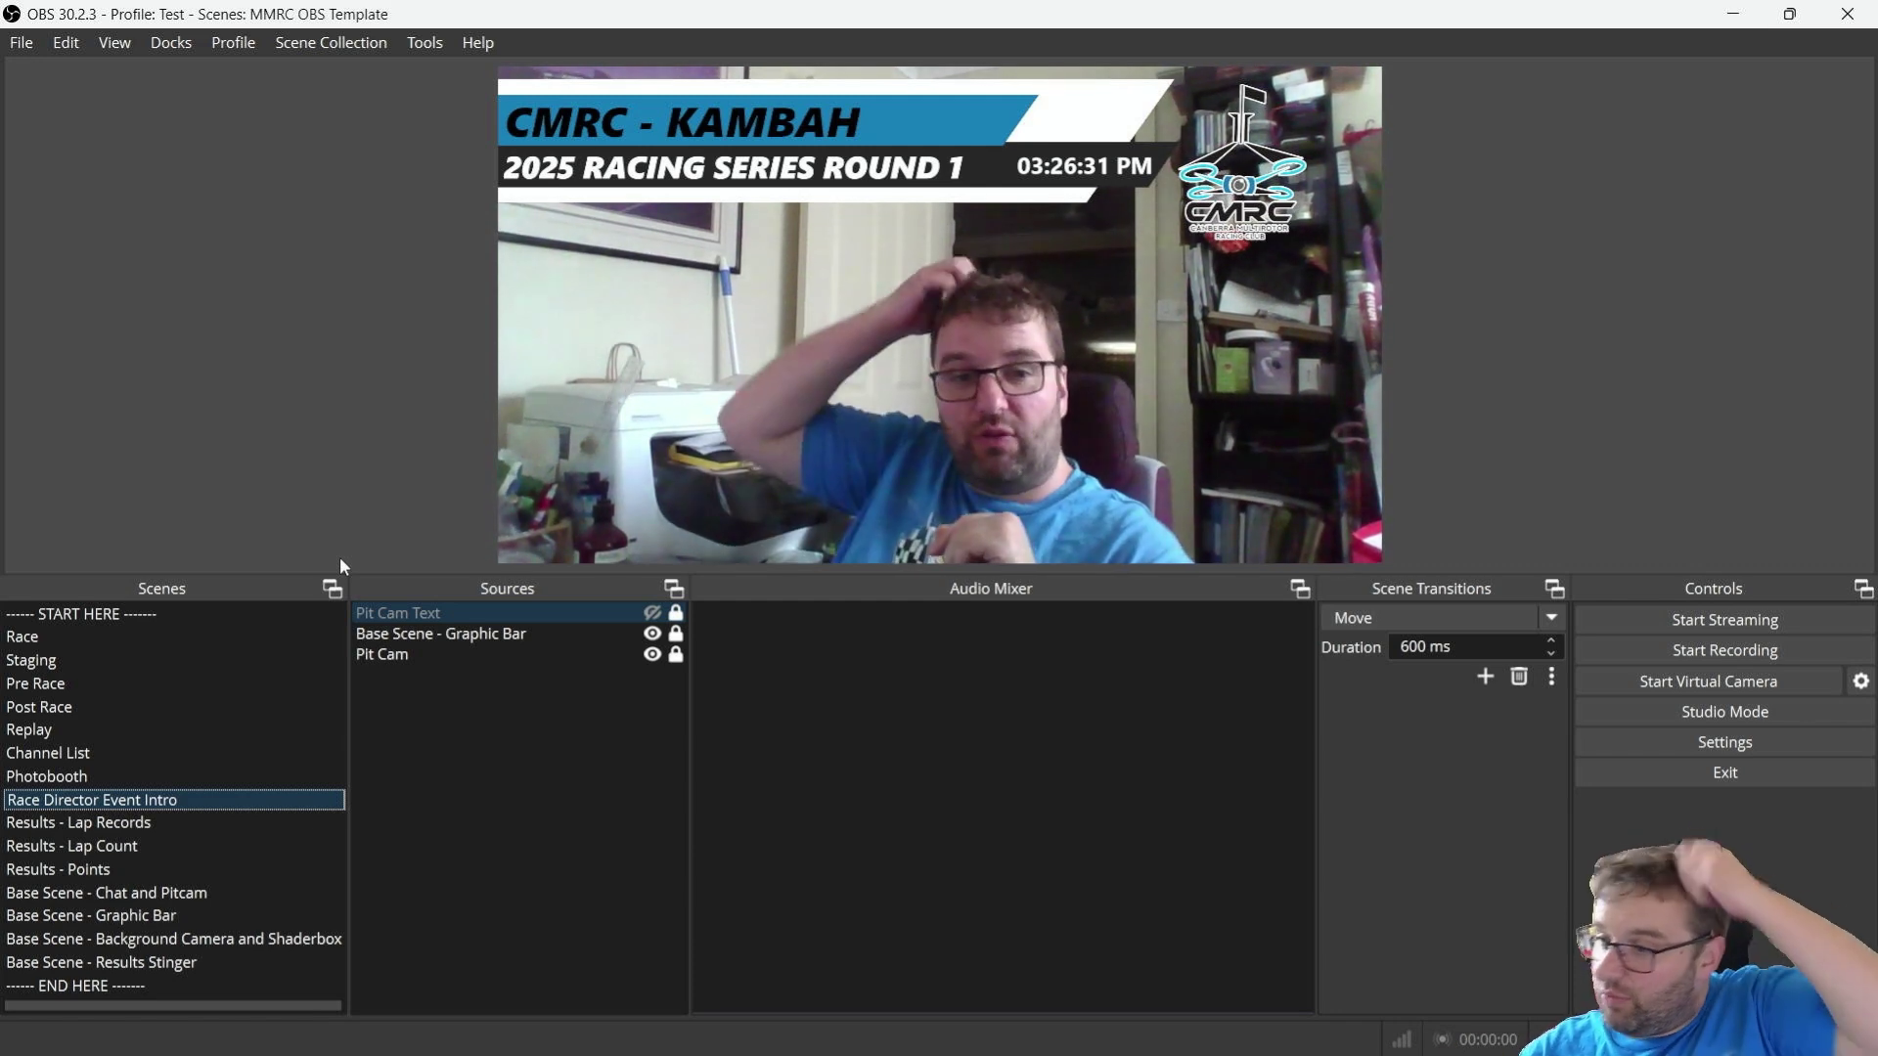
# - Show FPVTrackside's race rounds, then its live race view, triggering OBS's Staging scene
pyautogui.click(362, 1027)
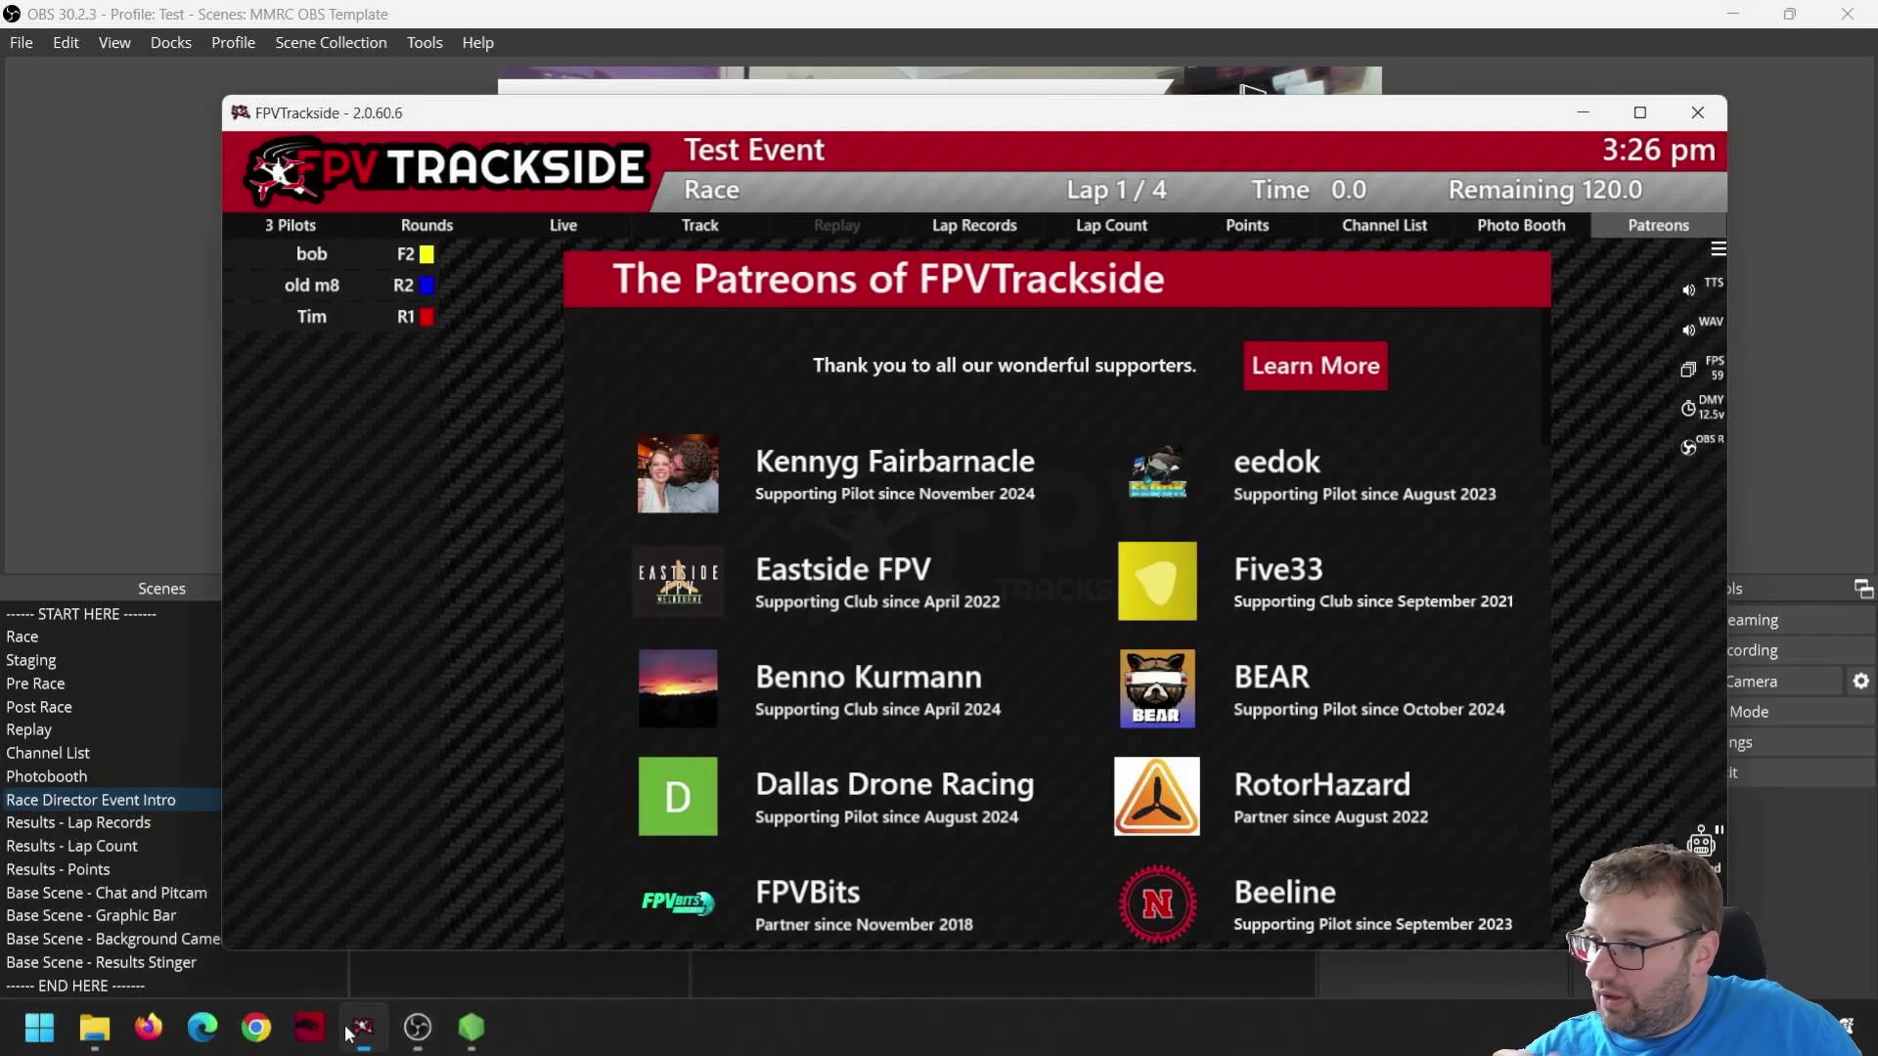
pyautogui.click(428, 225)
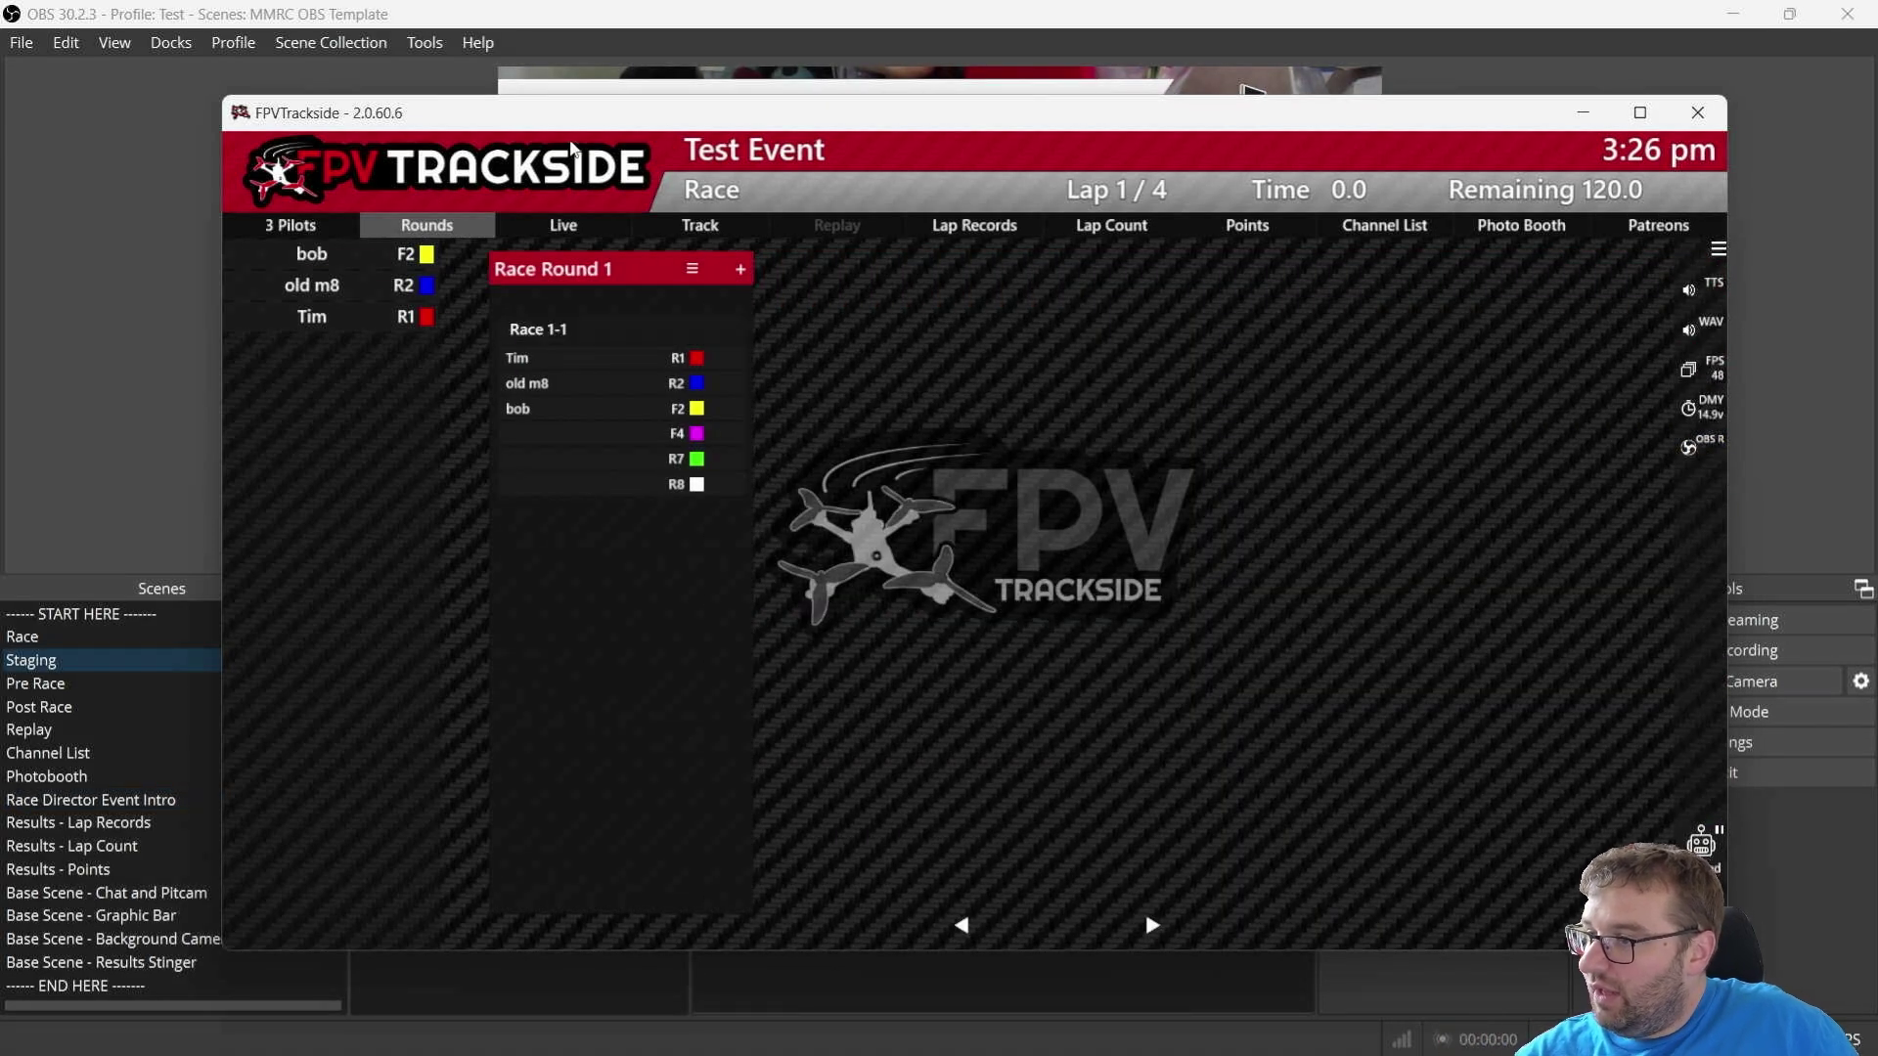
pyautogui.moveTo(555, 125); pyautogui.dragTo(851, 423)
pyautogui.click(867, 627)
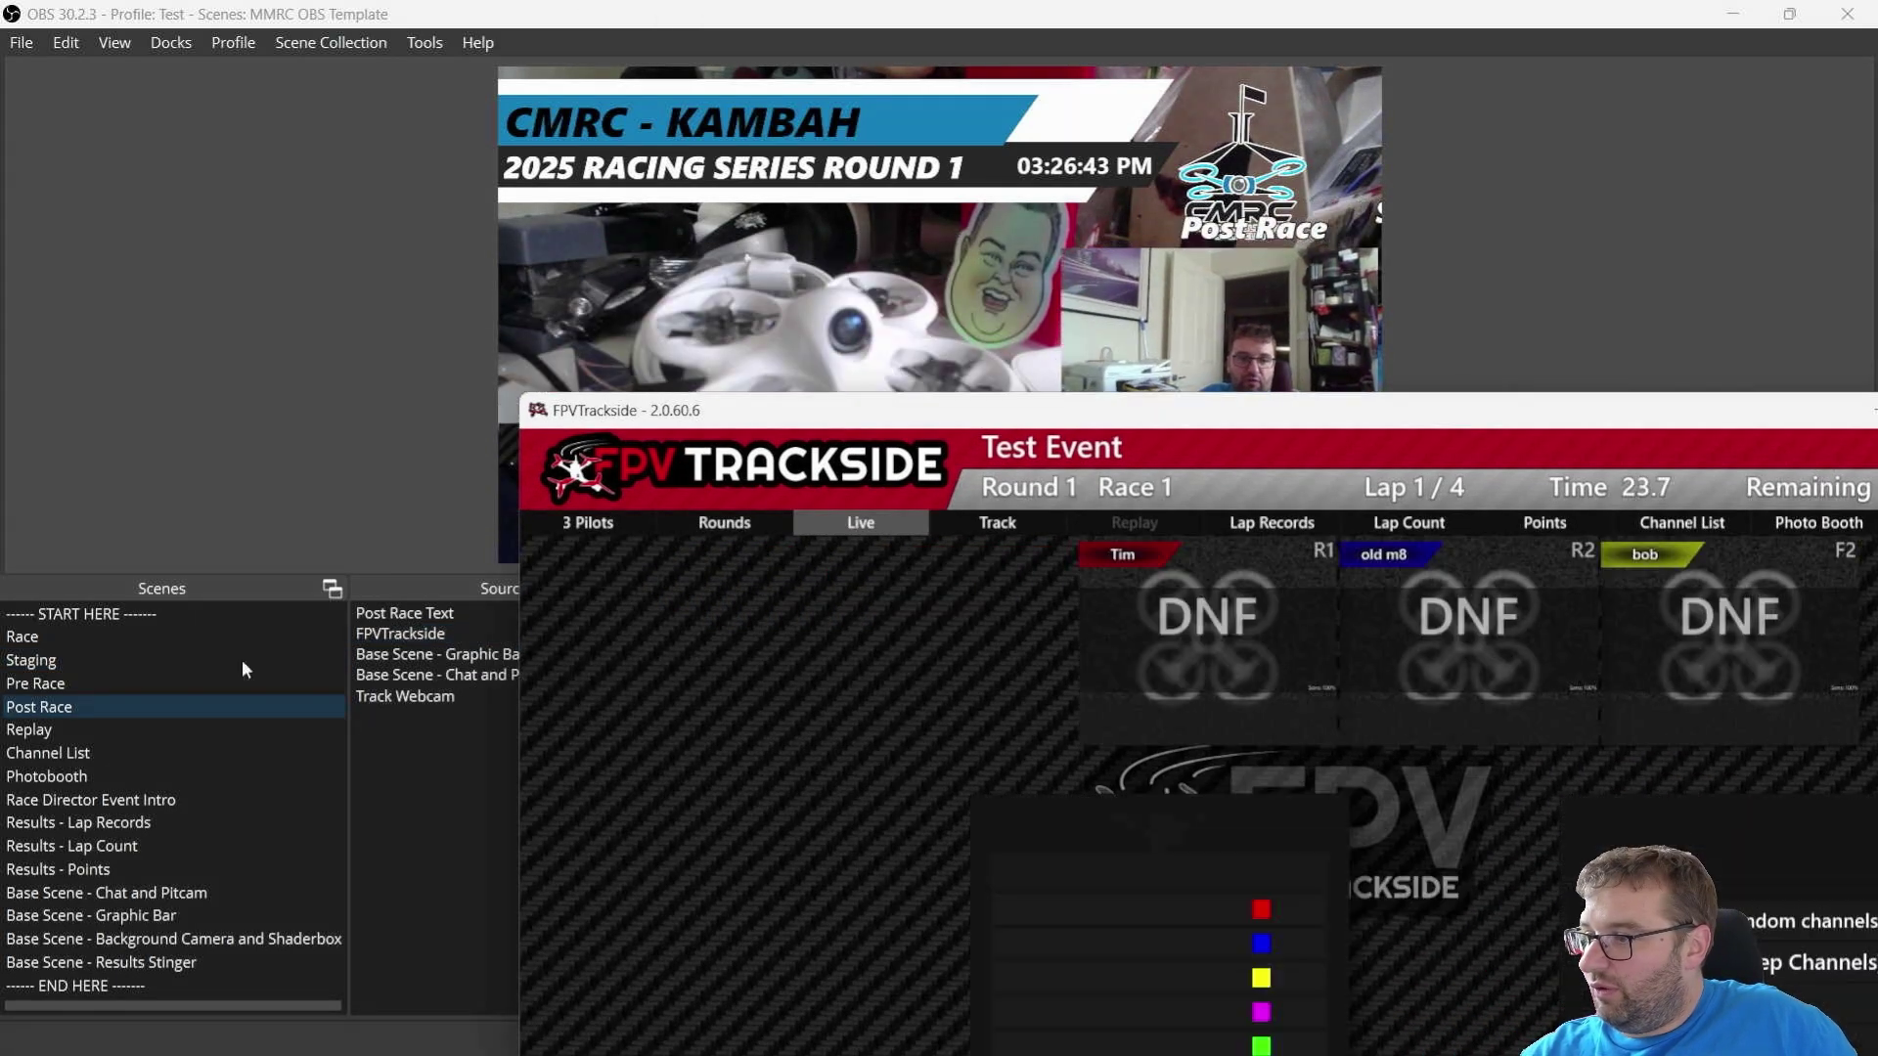
pyautogui.moveTo(784, 420); pyautogui.dragTo(563, 104)
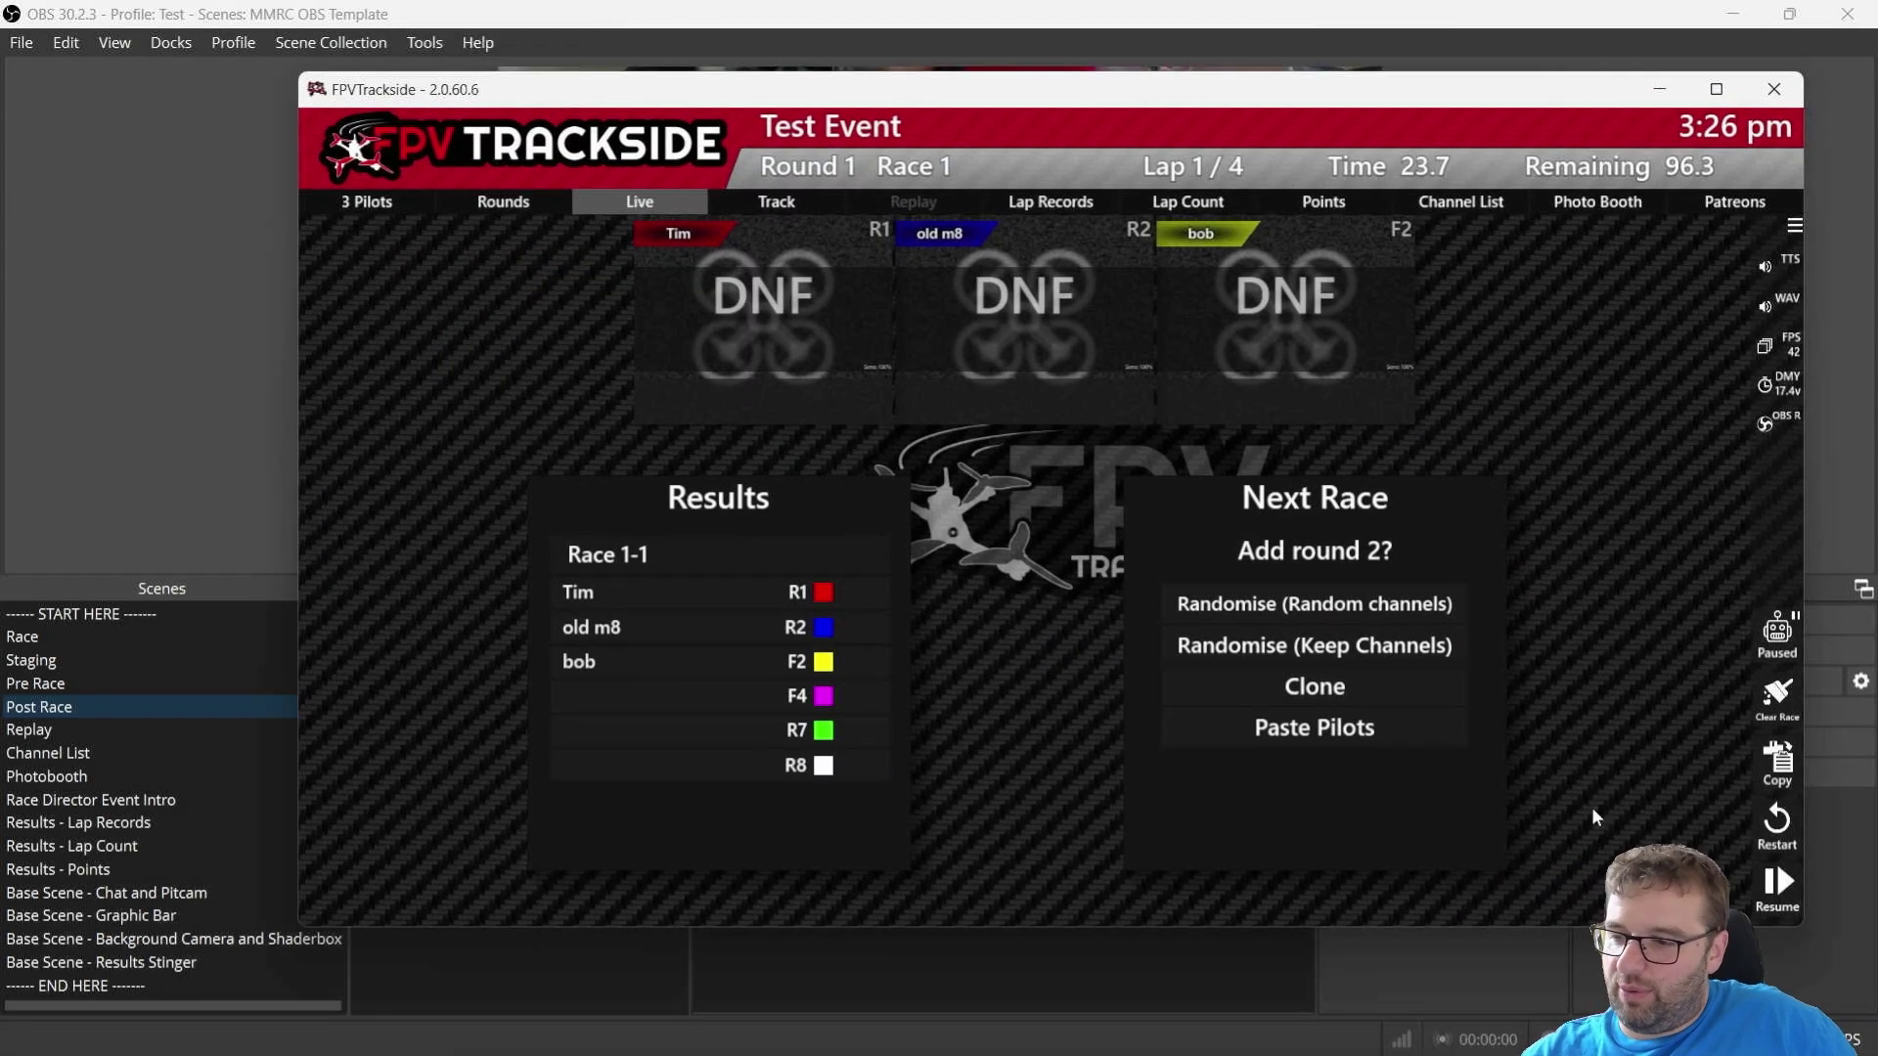
# - Reset Round 1 Race 1, maximise FPVTrackside and start the race
pyautogui.click(1777, 822)
pyautogui.click(1109, 531)
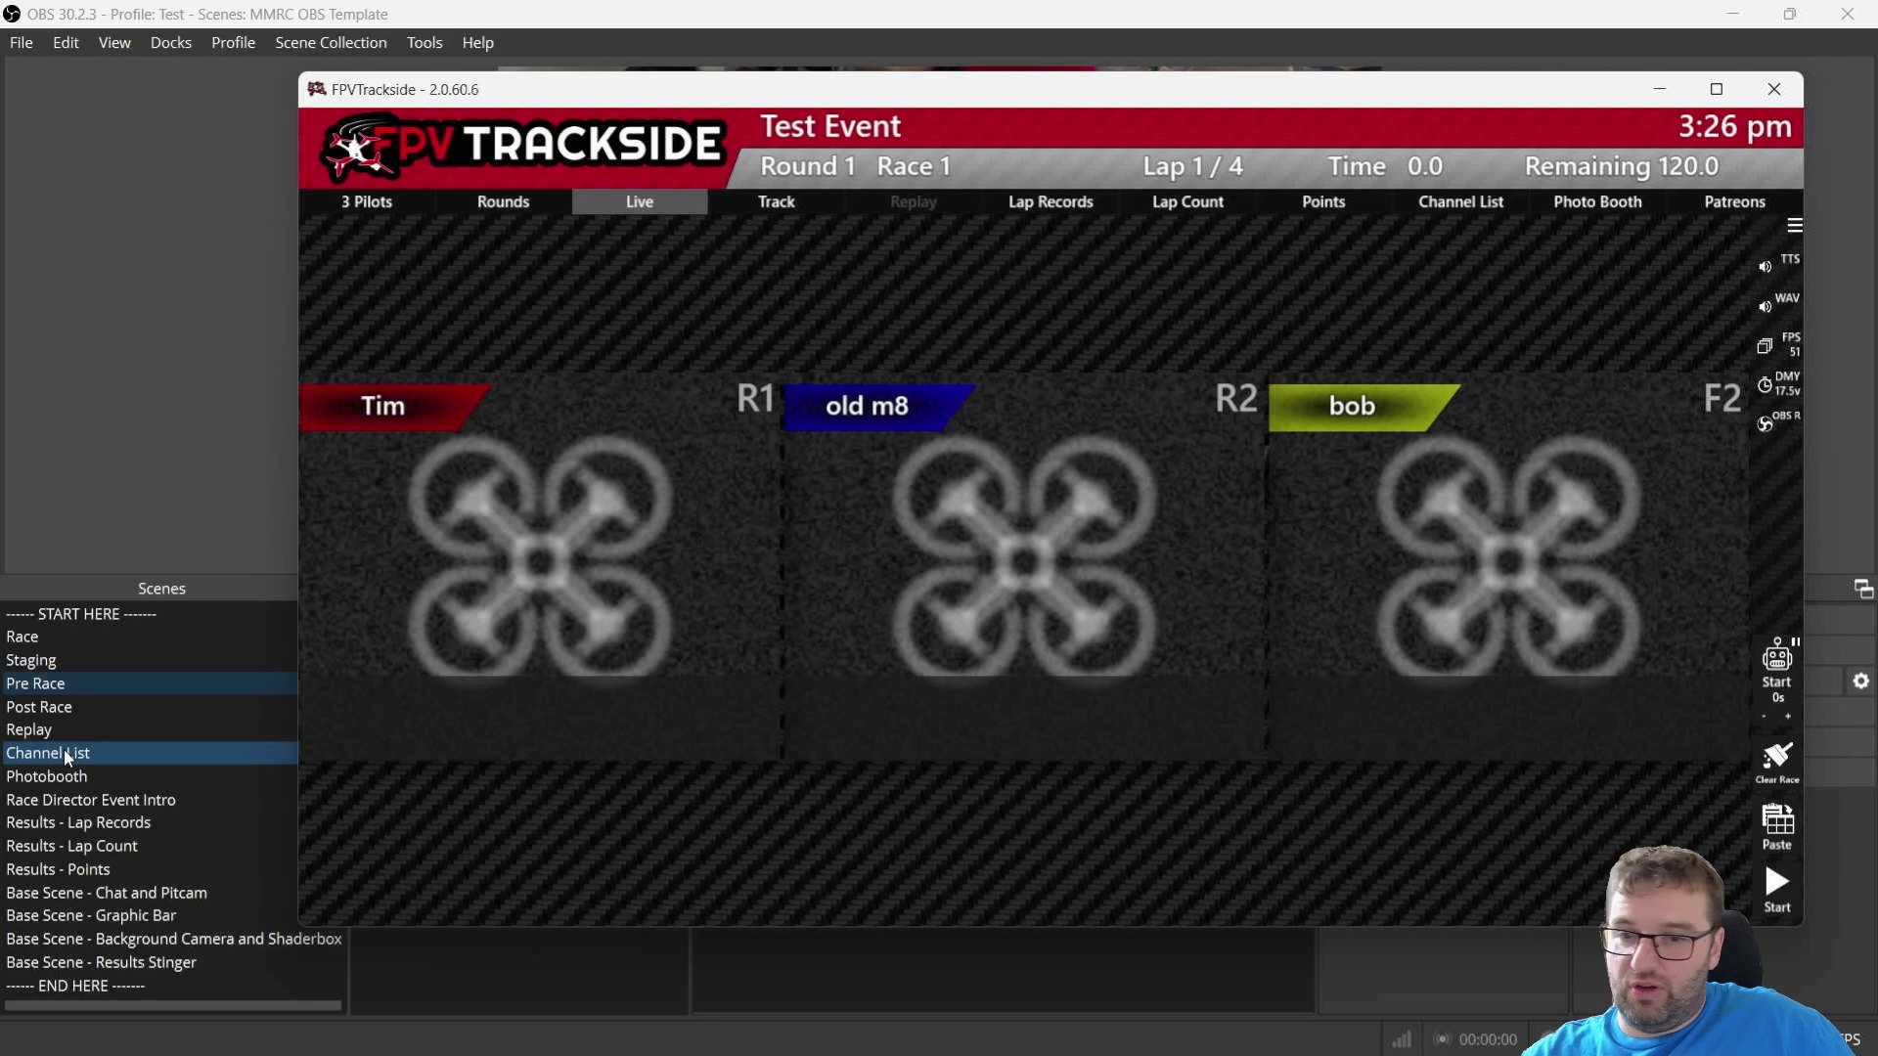
pyautogui.doubleClick(929, 91)
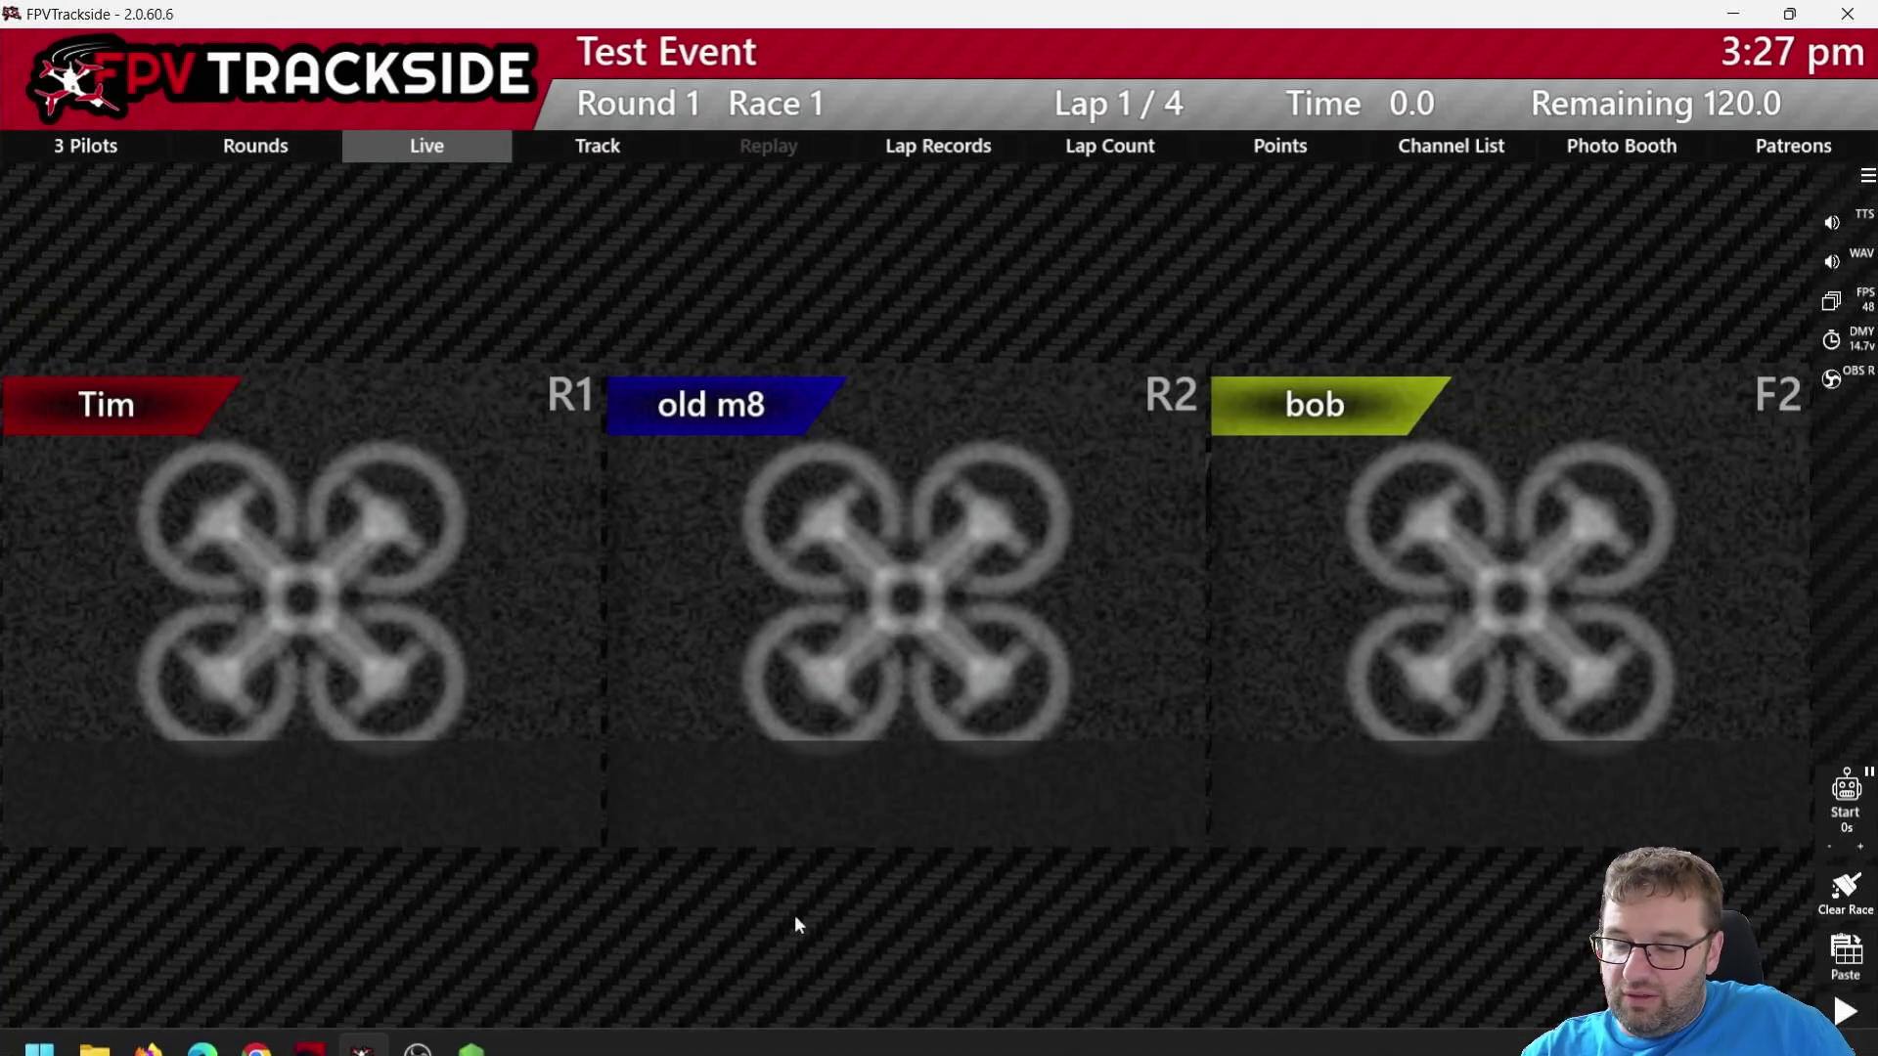
pyautogui.moveTo(836, 1020)
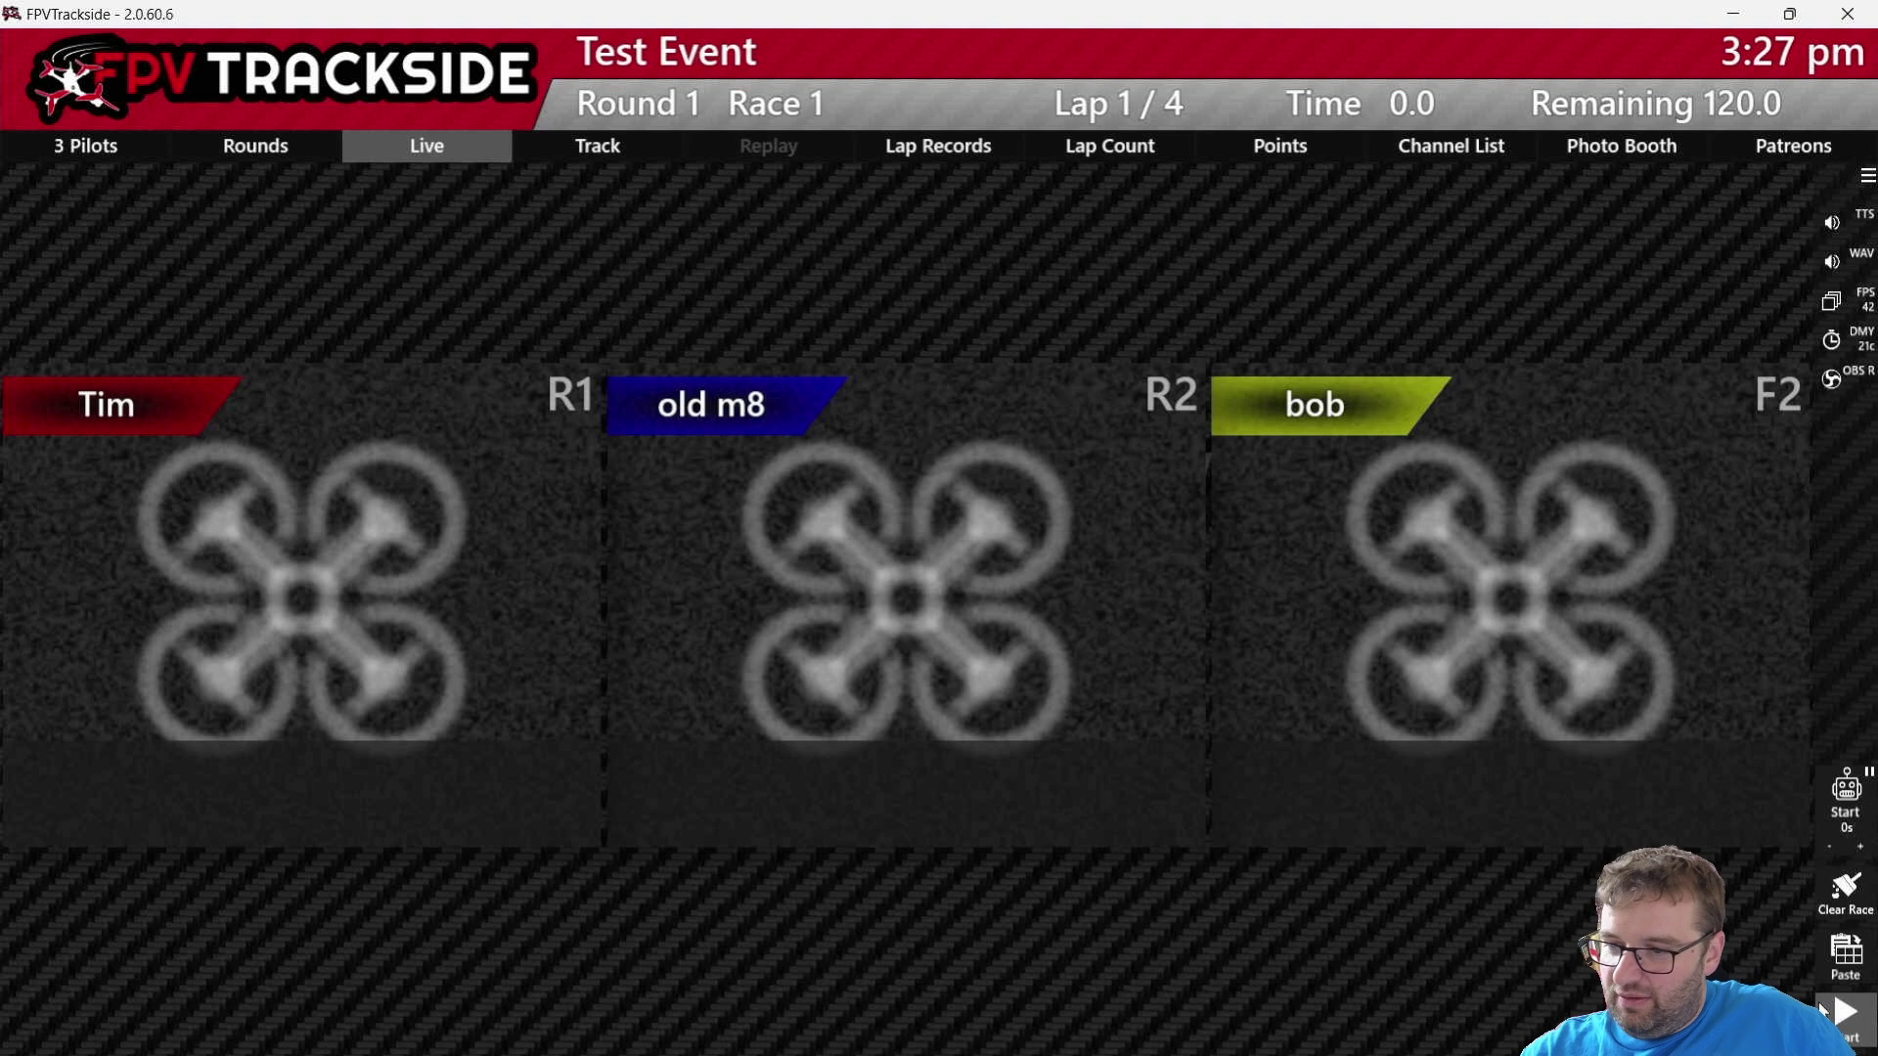
pyautogui.click(1845, 797)
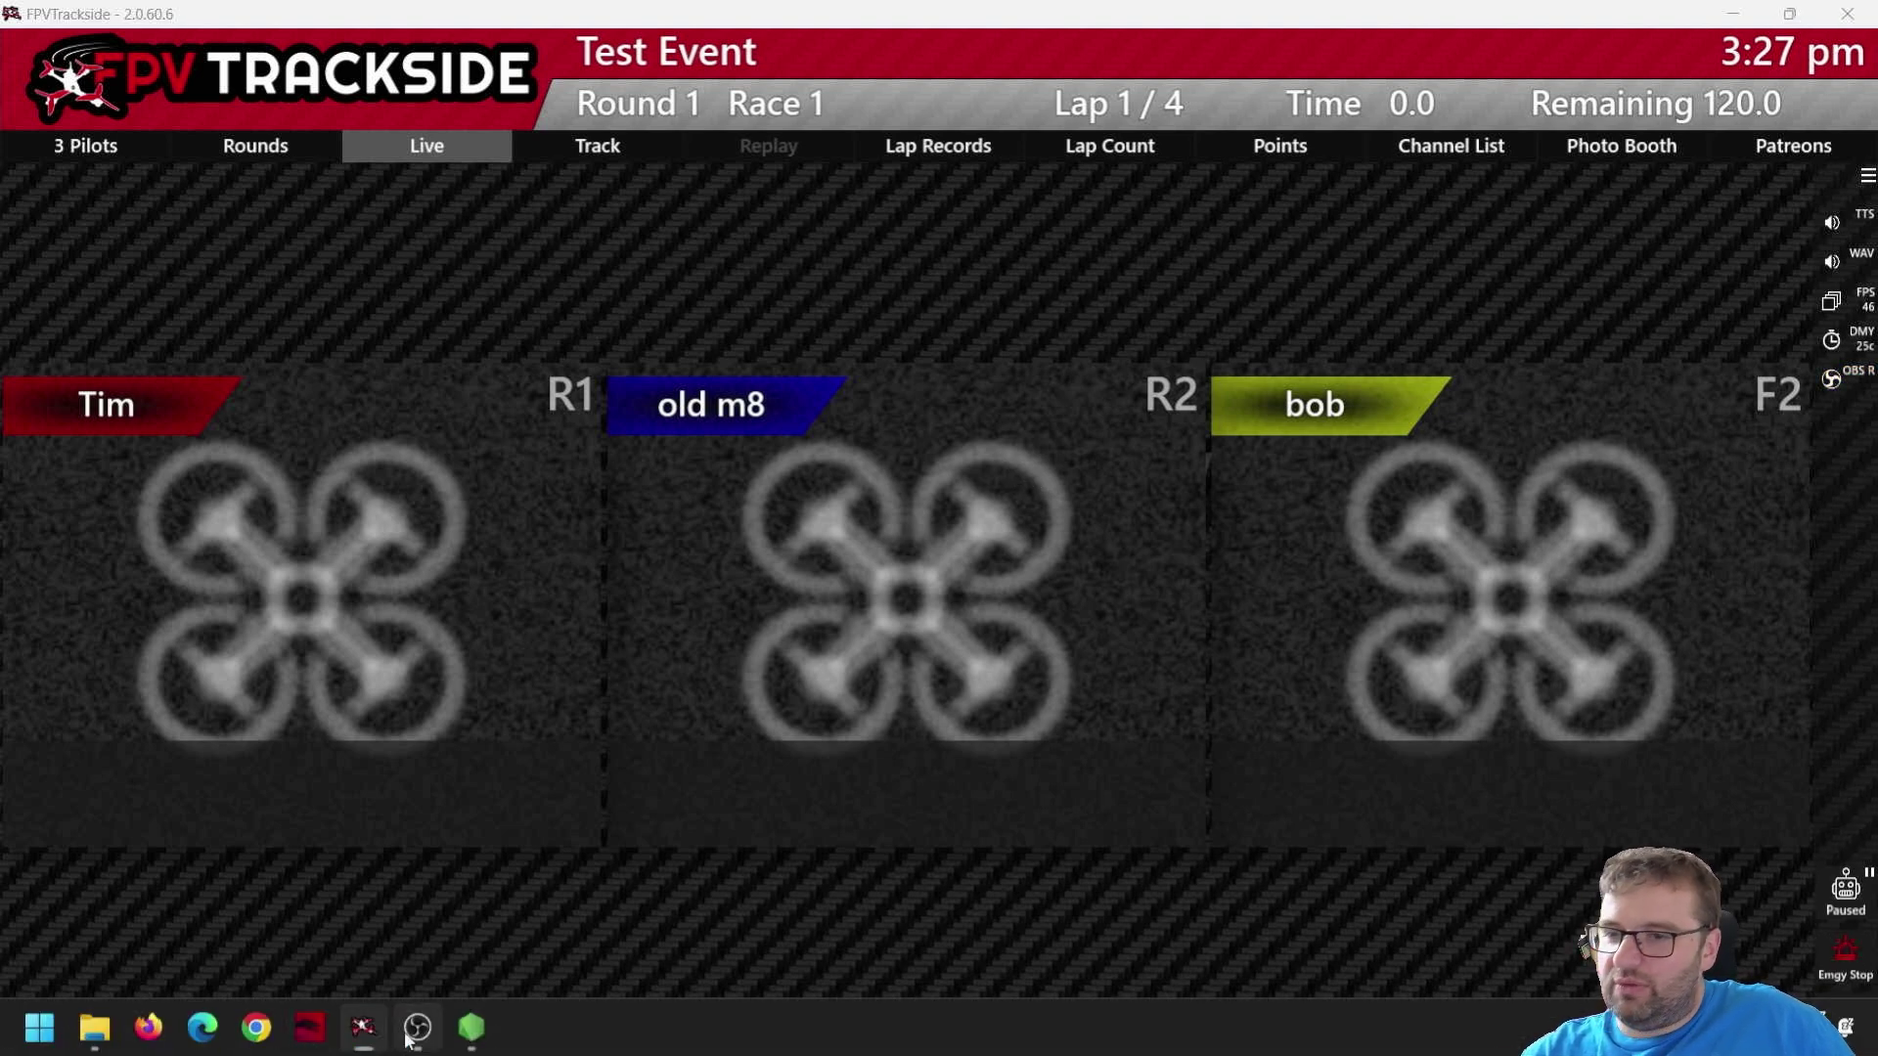
pyautogui.click(418, 1027)
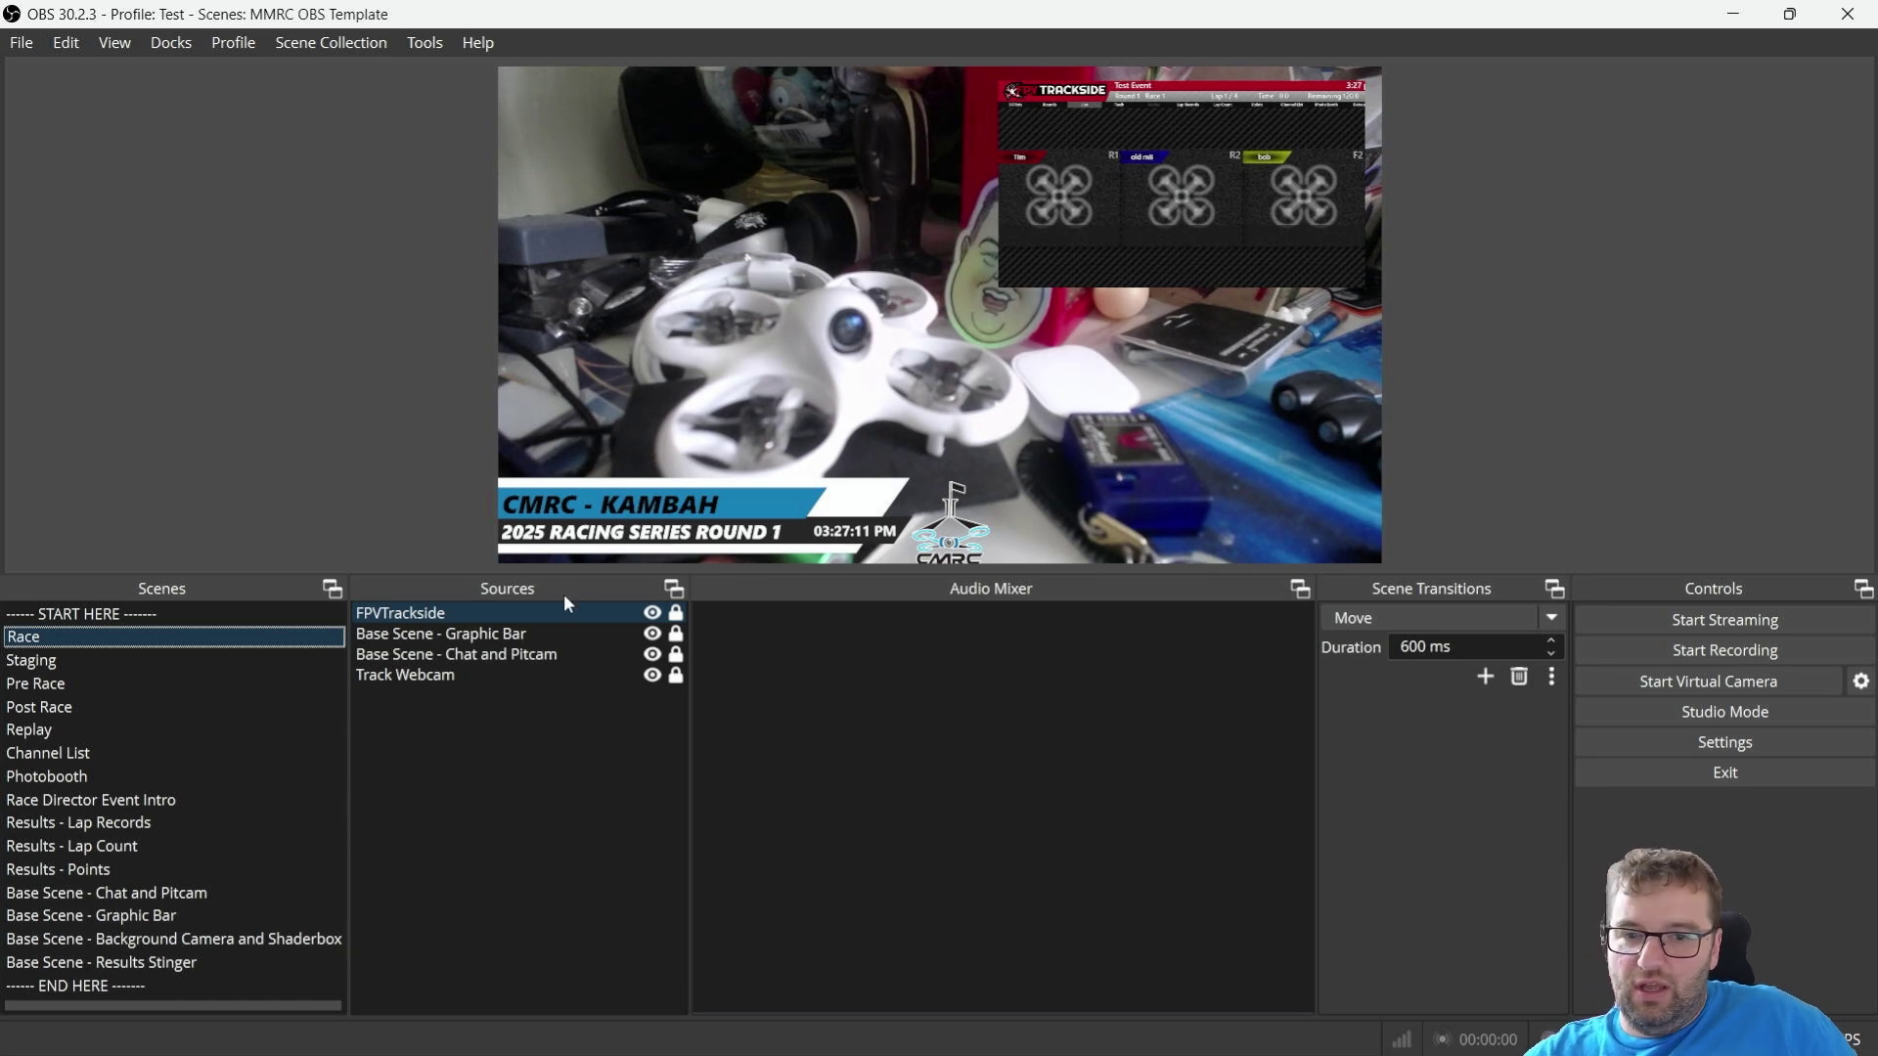
# - Stretch the FPVTrackside capture to fill the Race scene, then bring up Windows taskbar settings
pyautogui.keyDown('ctrl'); pyautogui.click(408, 662); pyautogui.keyUp('ctrl')
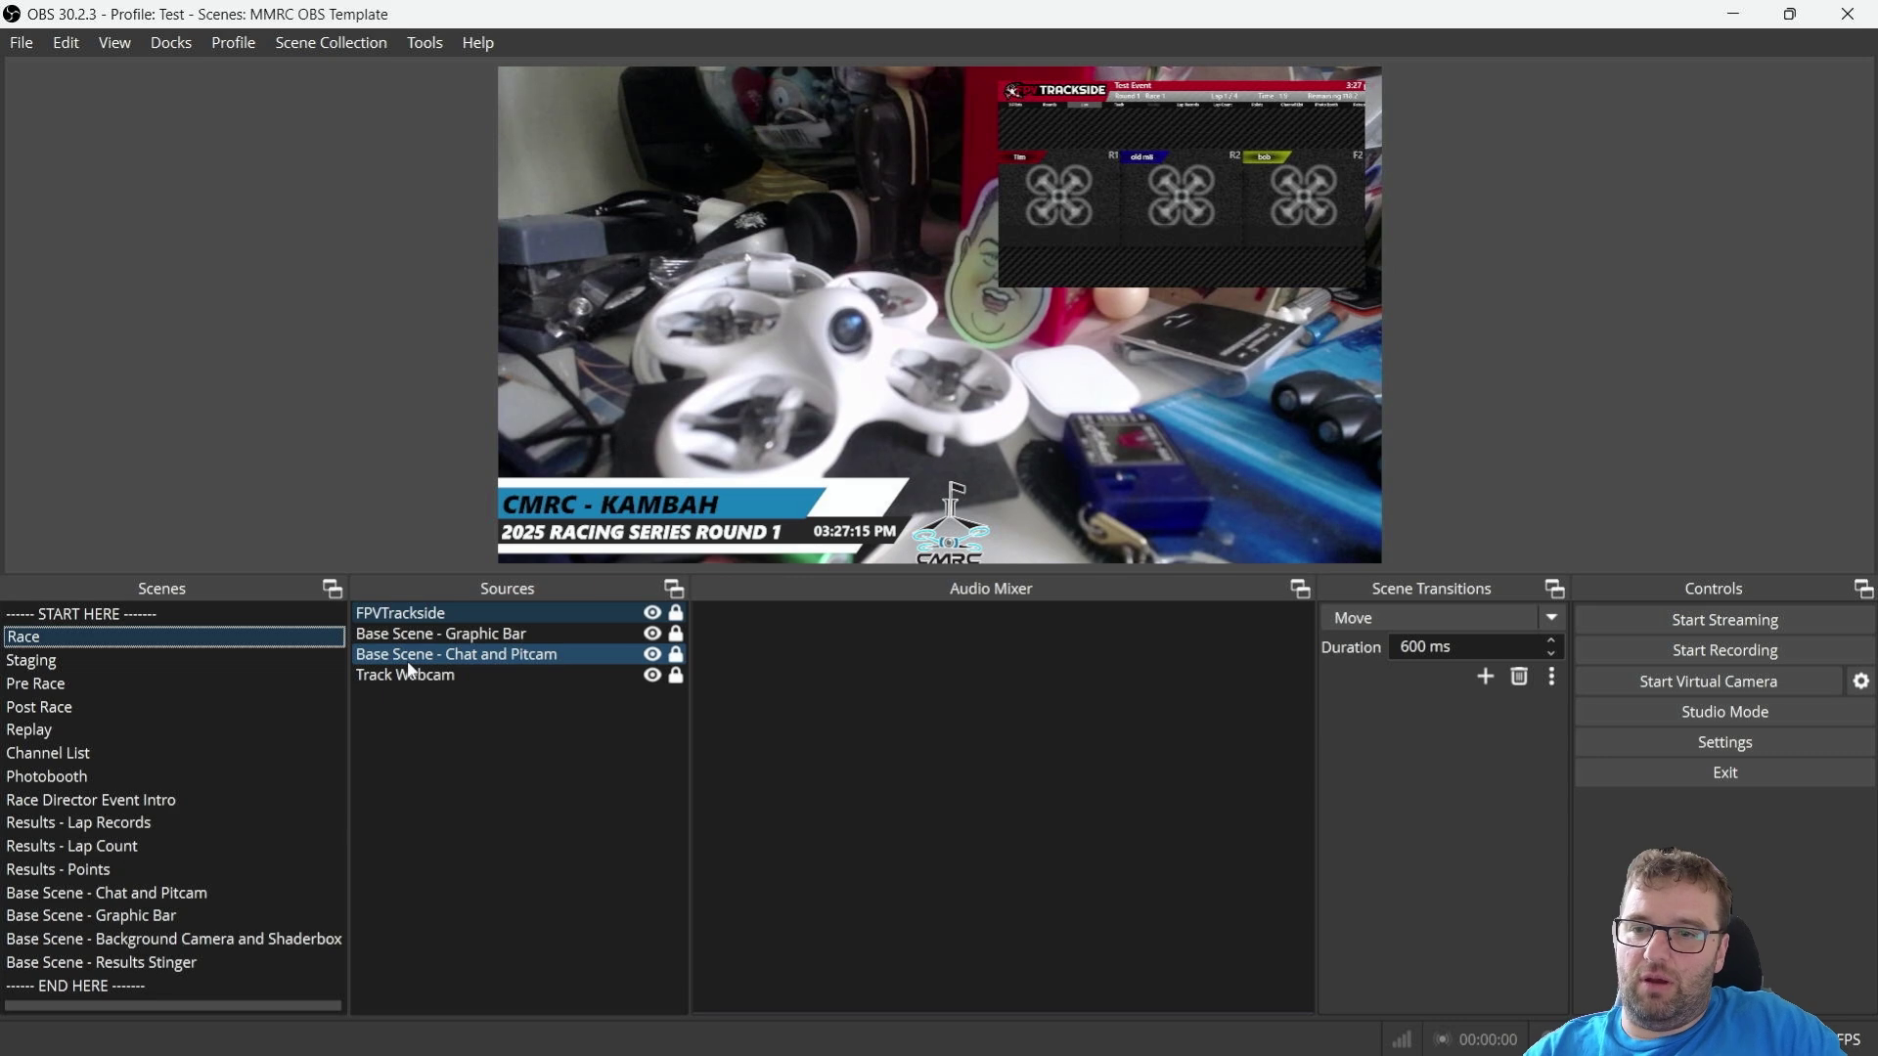
pyautogui.hotkey('ctrl', 'f')
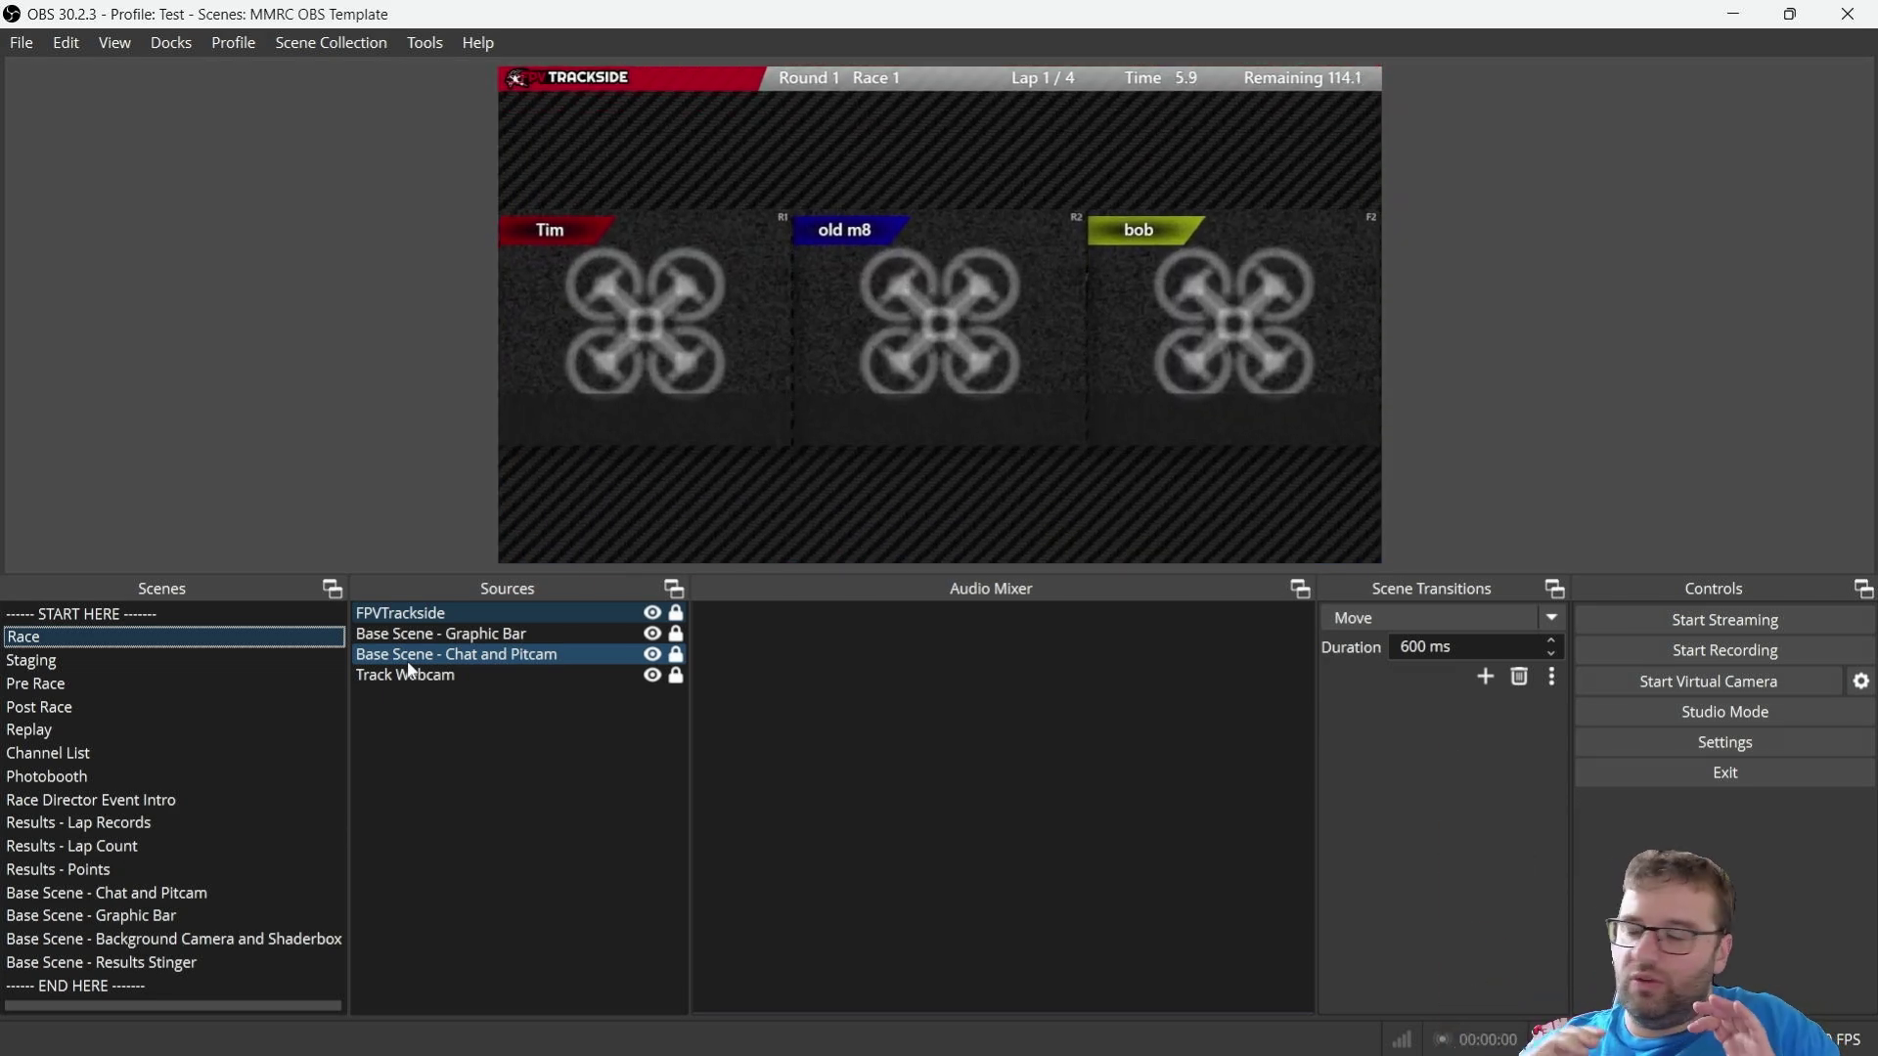
pyautogui.click(708, 544)
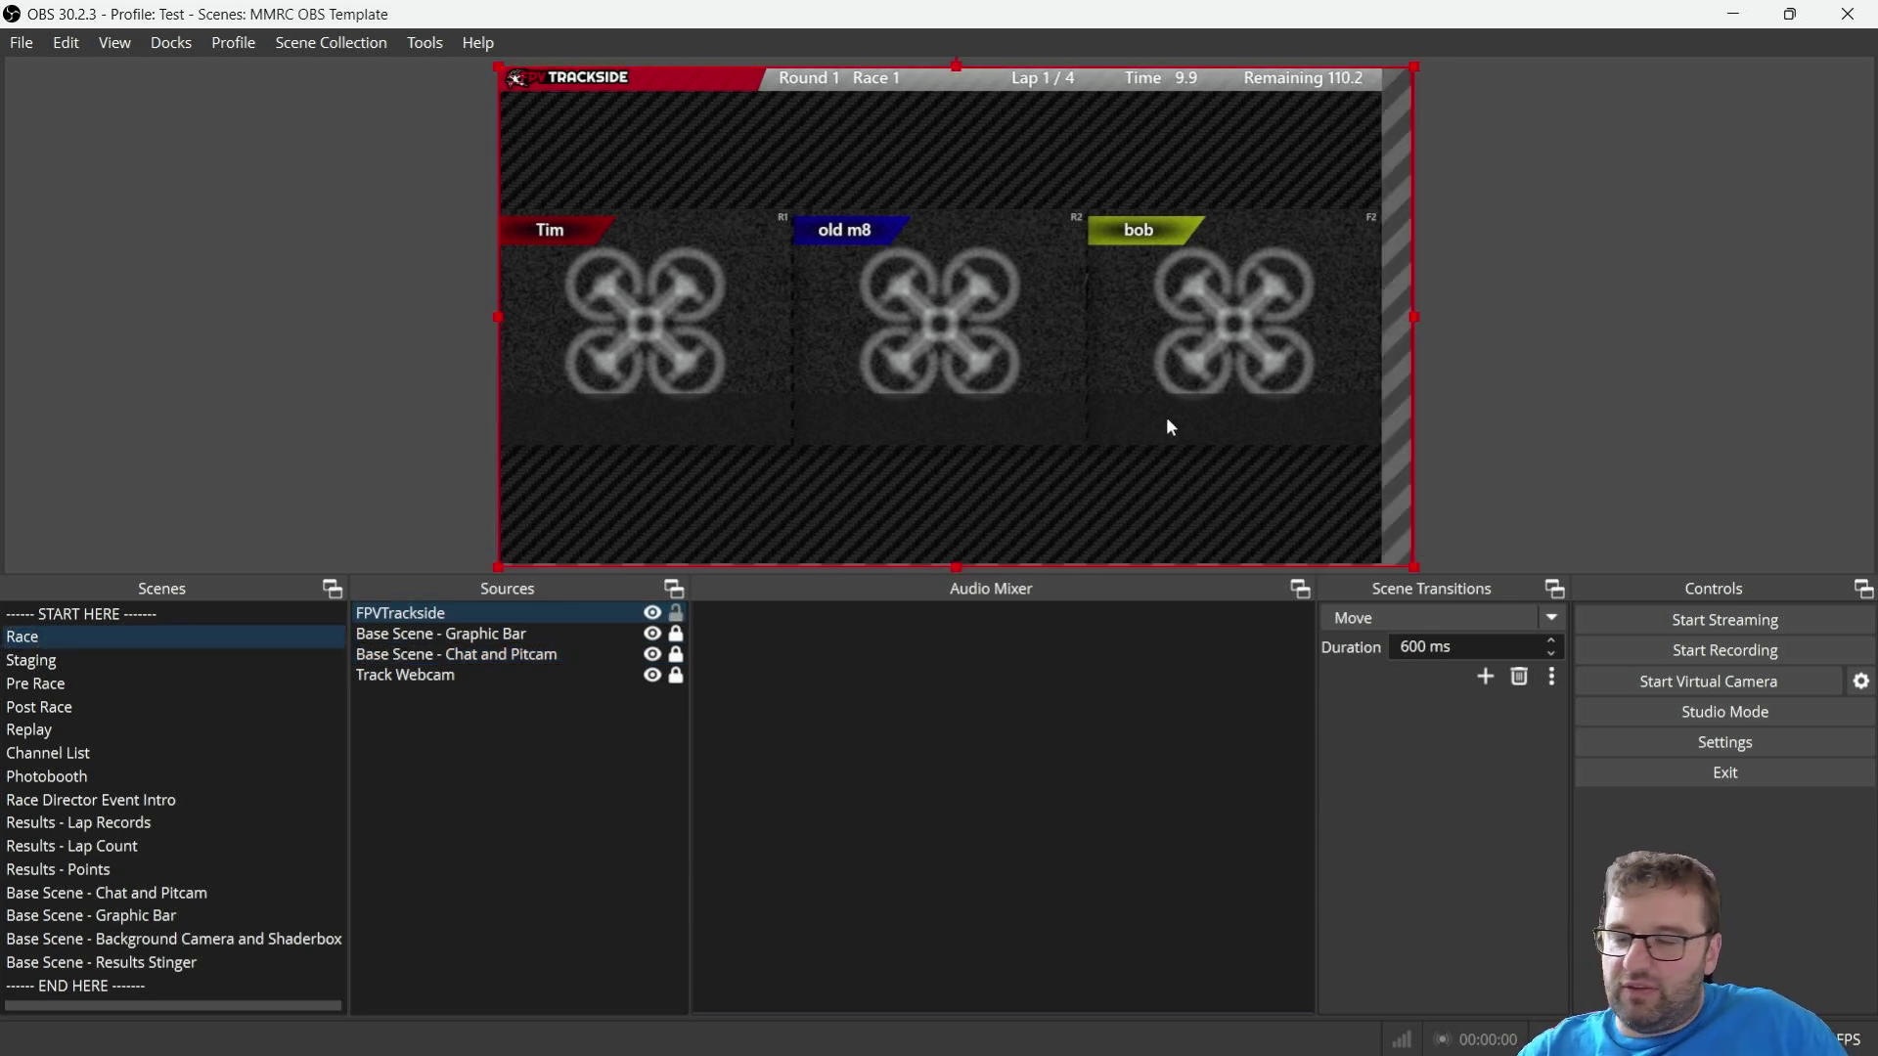
pyautogui.moveTo(1408, 565); pyautogui.dragTo(1393, 561)
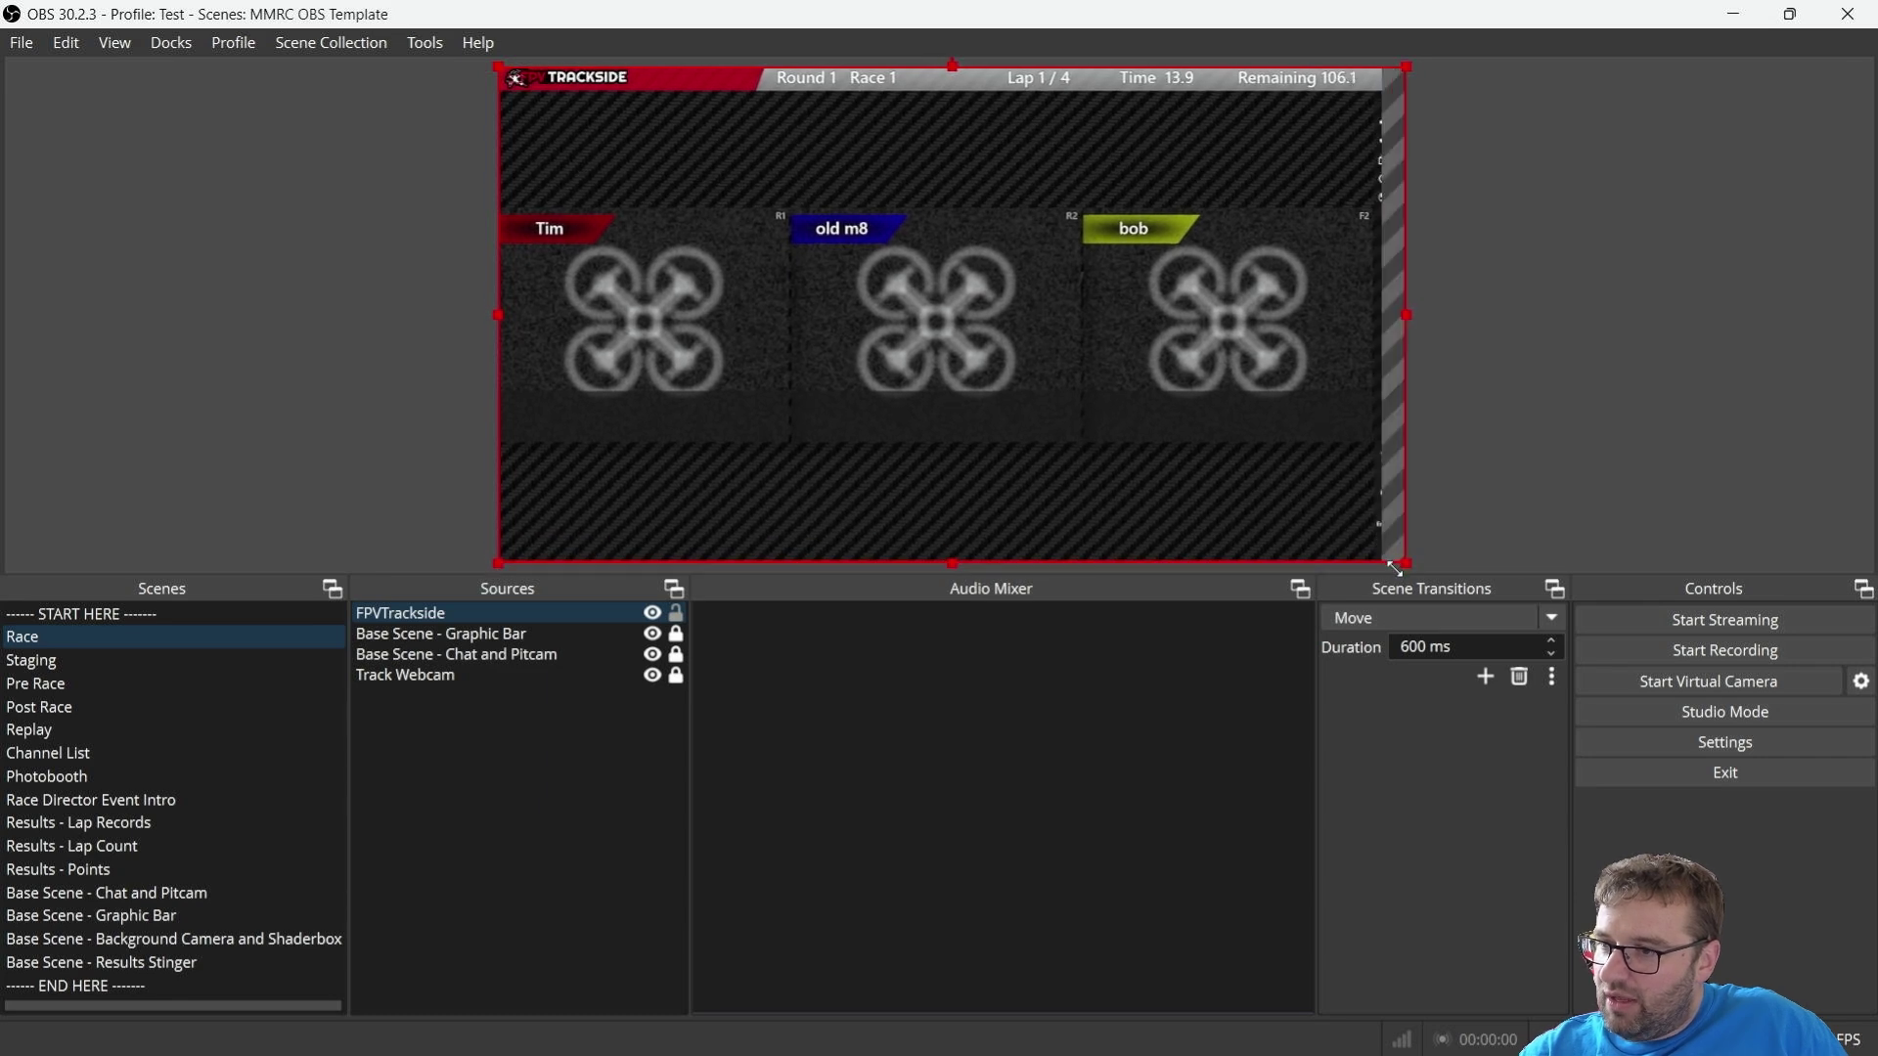
pyautogui.rightClick(1064, 1029)
pyautogui.click(1126, 966)
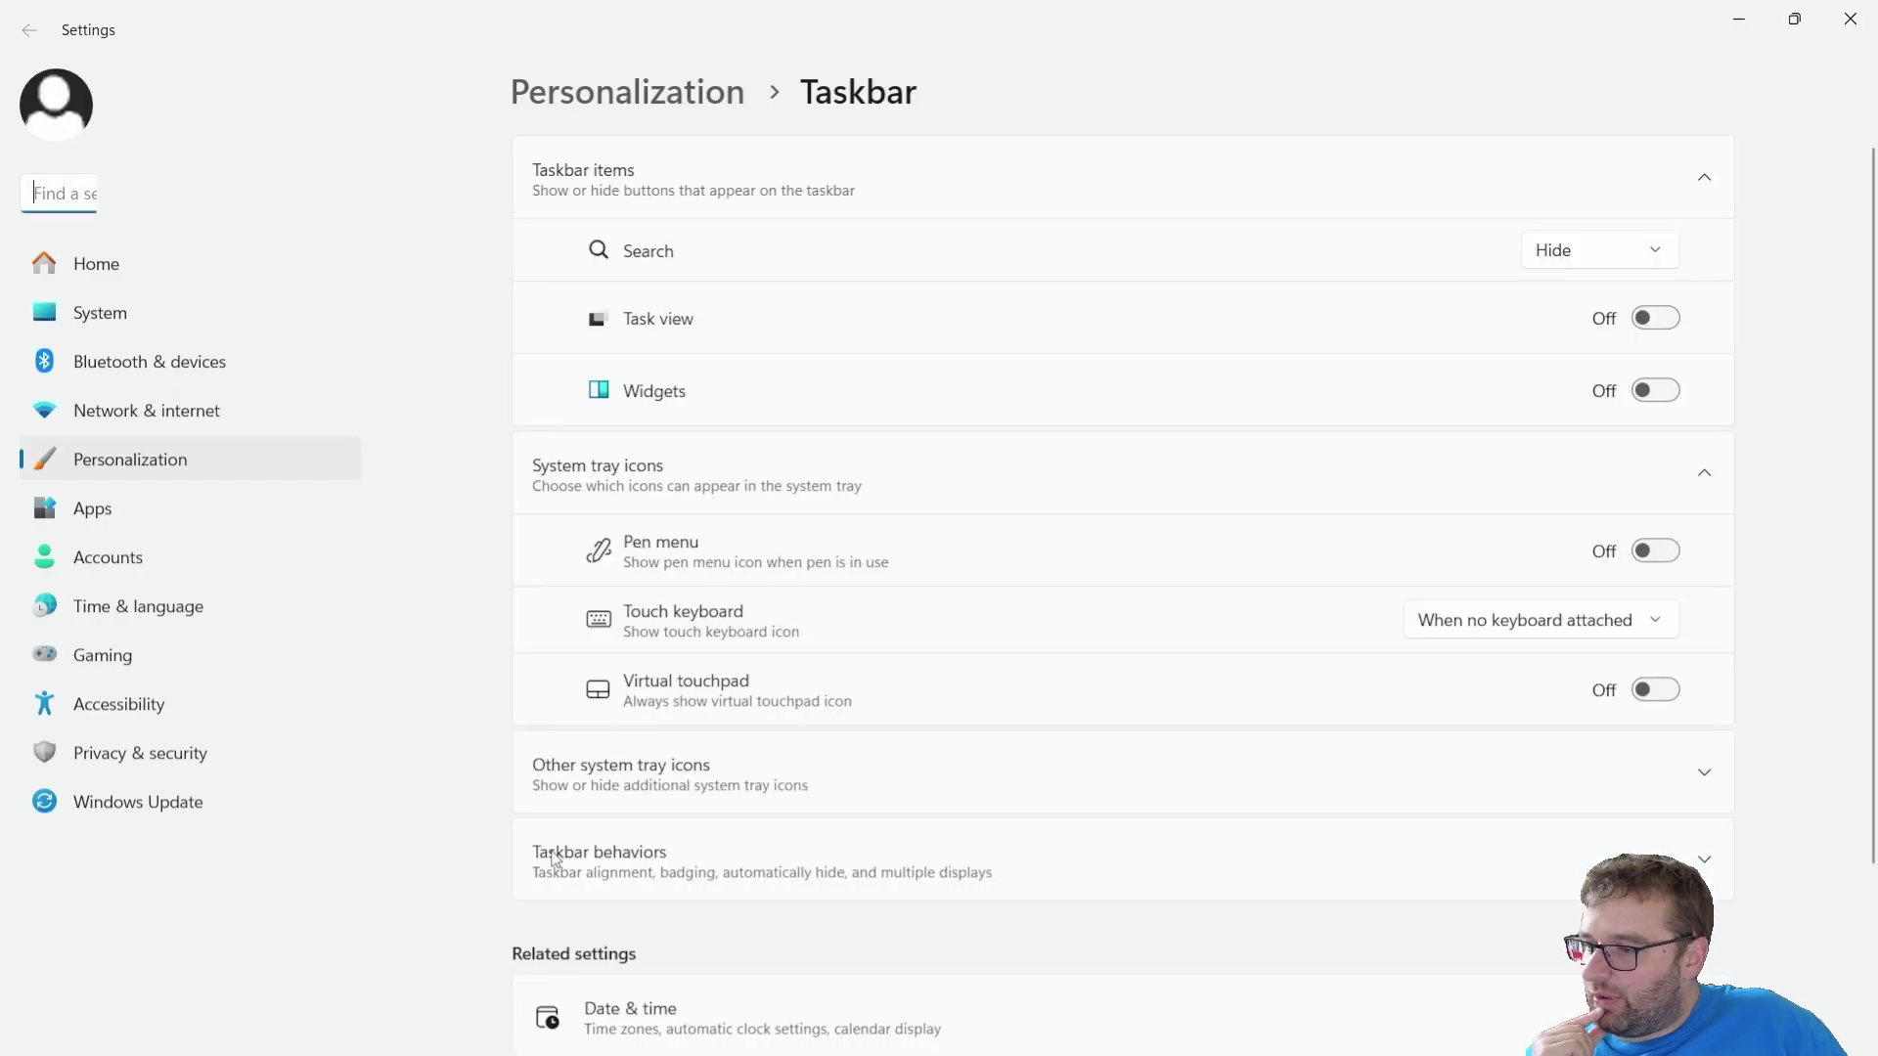
# - Untick Automatically hide the taskbar under Taskbar behaviors and close Settings
pyautogui.scroll(-2, 750, 773)
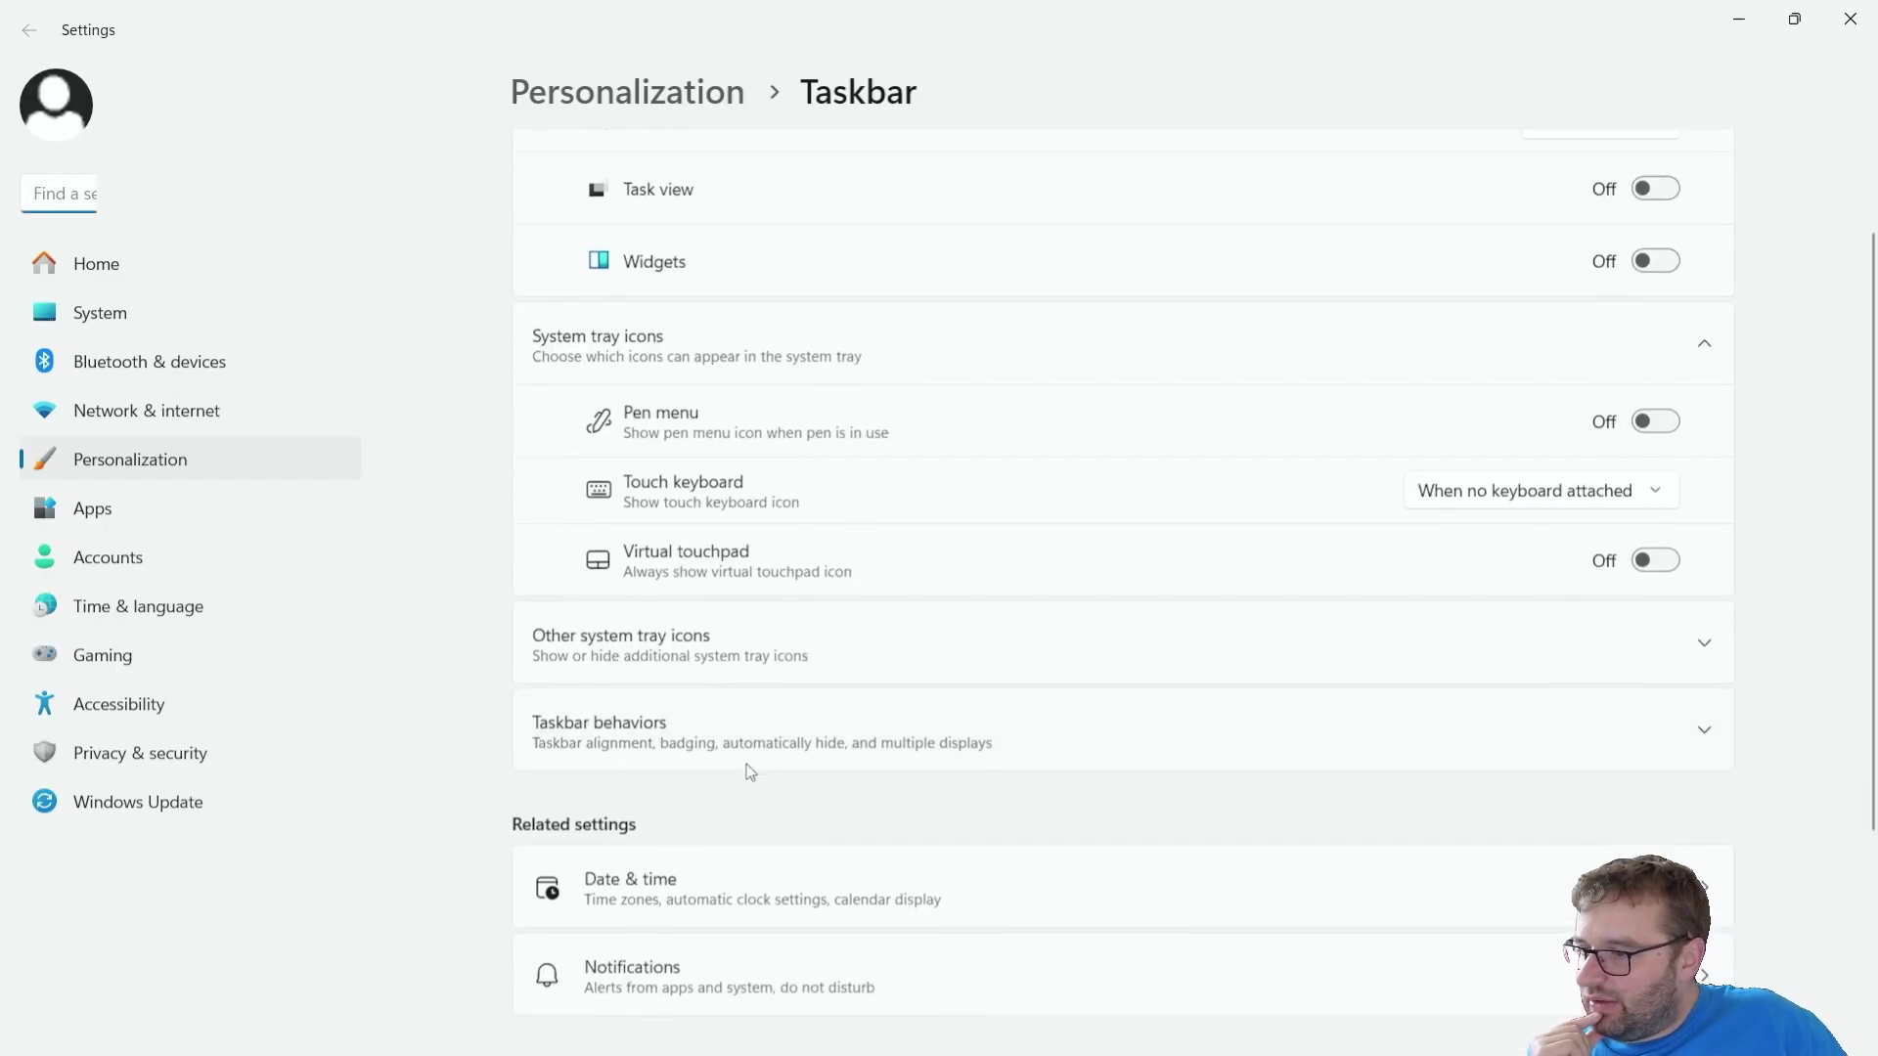
pyautogui.click(704, 728)
pyautogui.scroll(-2, 651, 891)
pyautogui.scroll(-1, 650, 891)
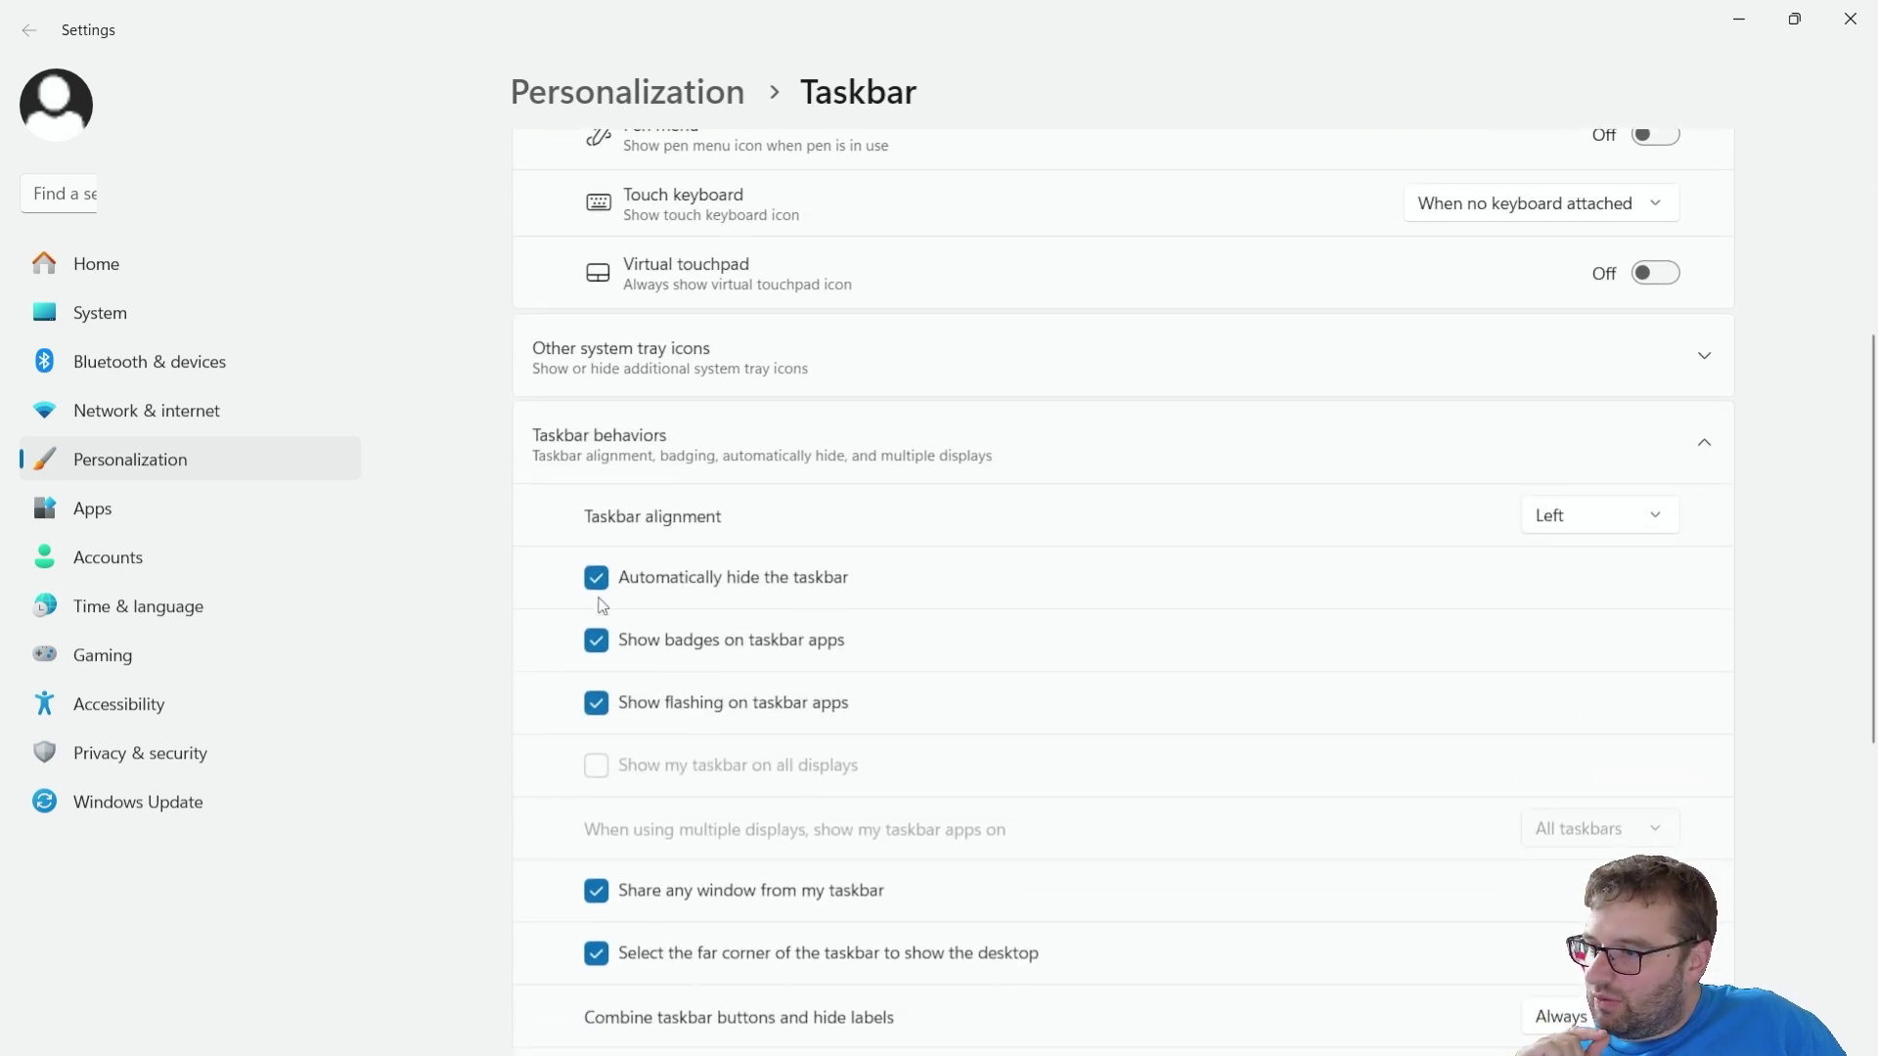
pyautogui.click(596, 577)
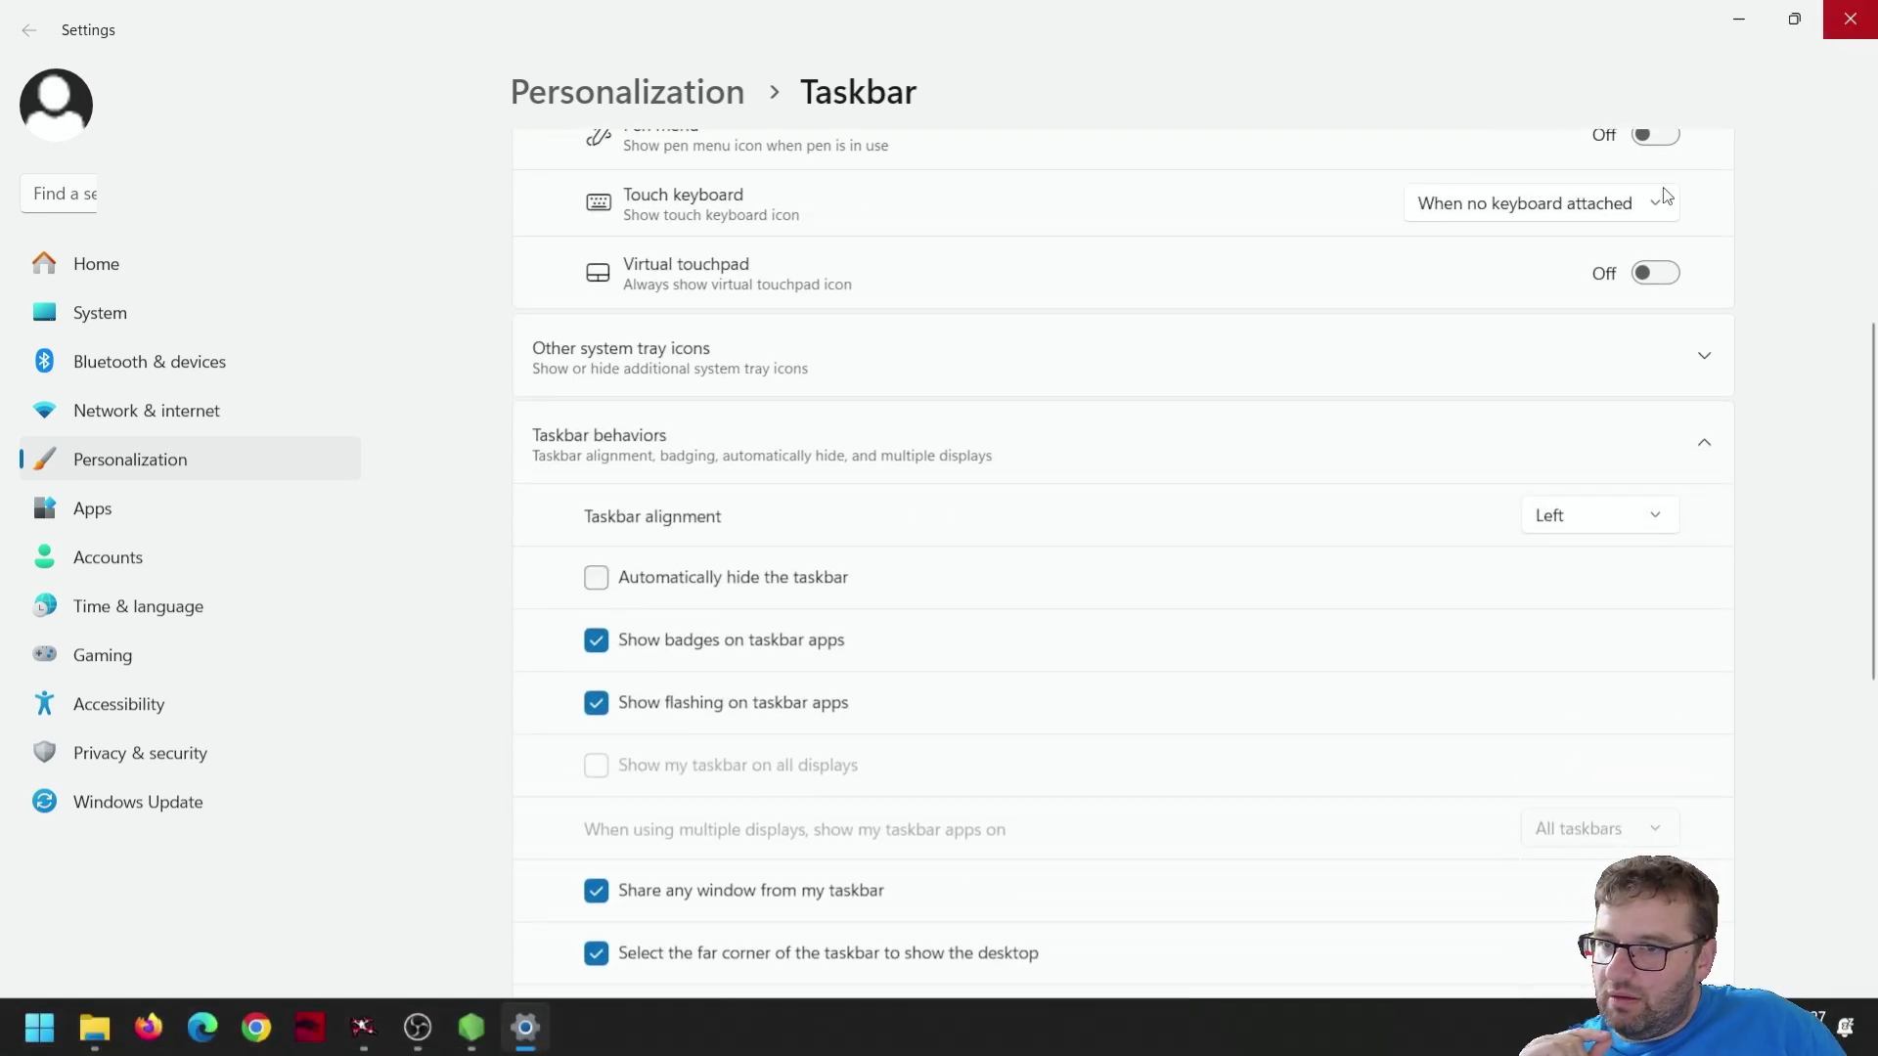
pyautogui.click(1849, 21)
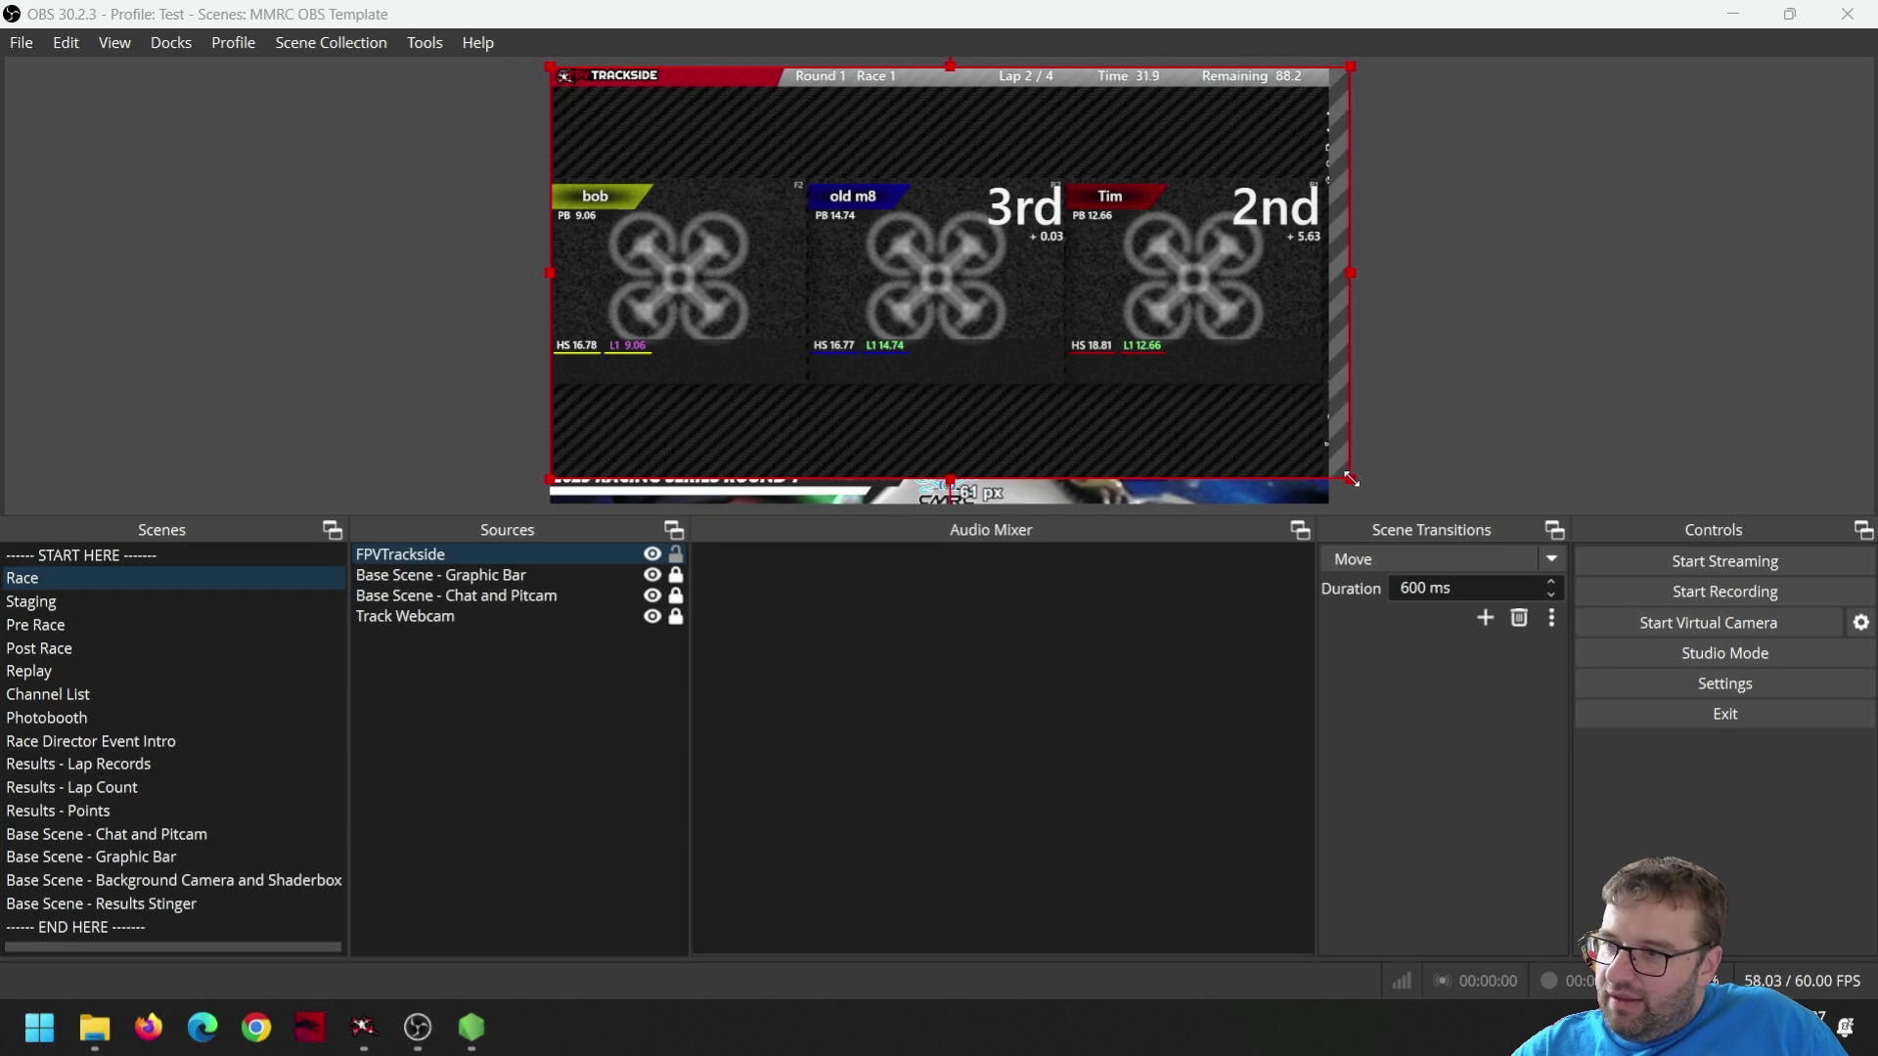
# - Resize and shift the FPVTrackside capture until it covers the Race canvas edge to edge
pyautogui.moveTo(1351, 479); pyautogui.dragTo(1359, 497)
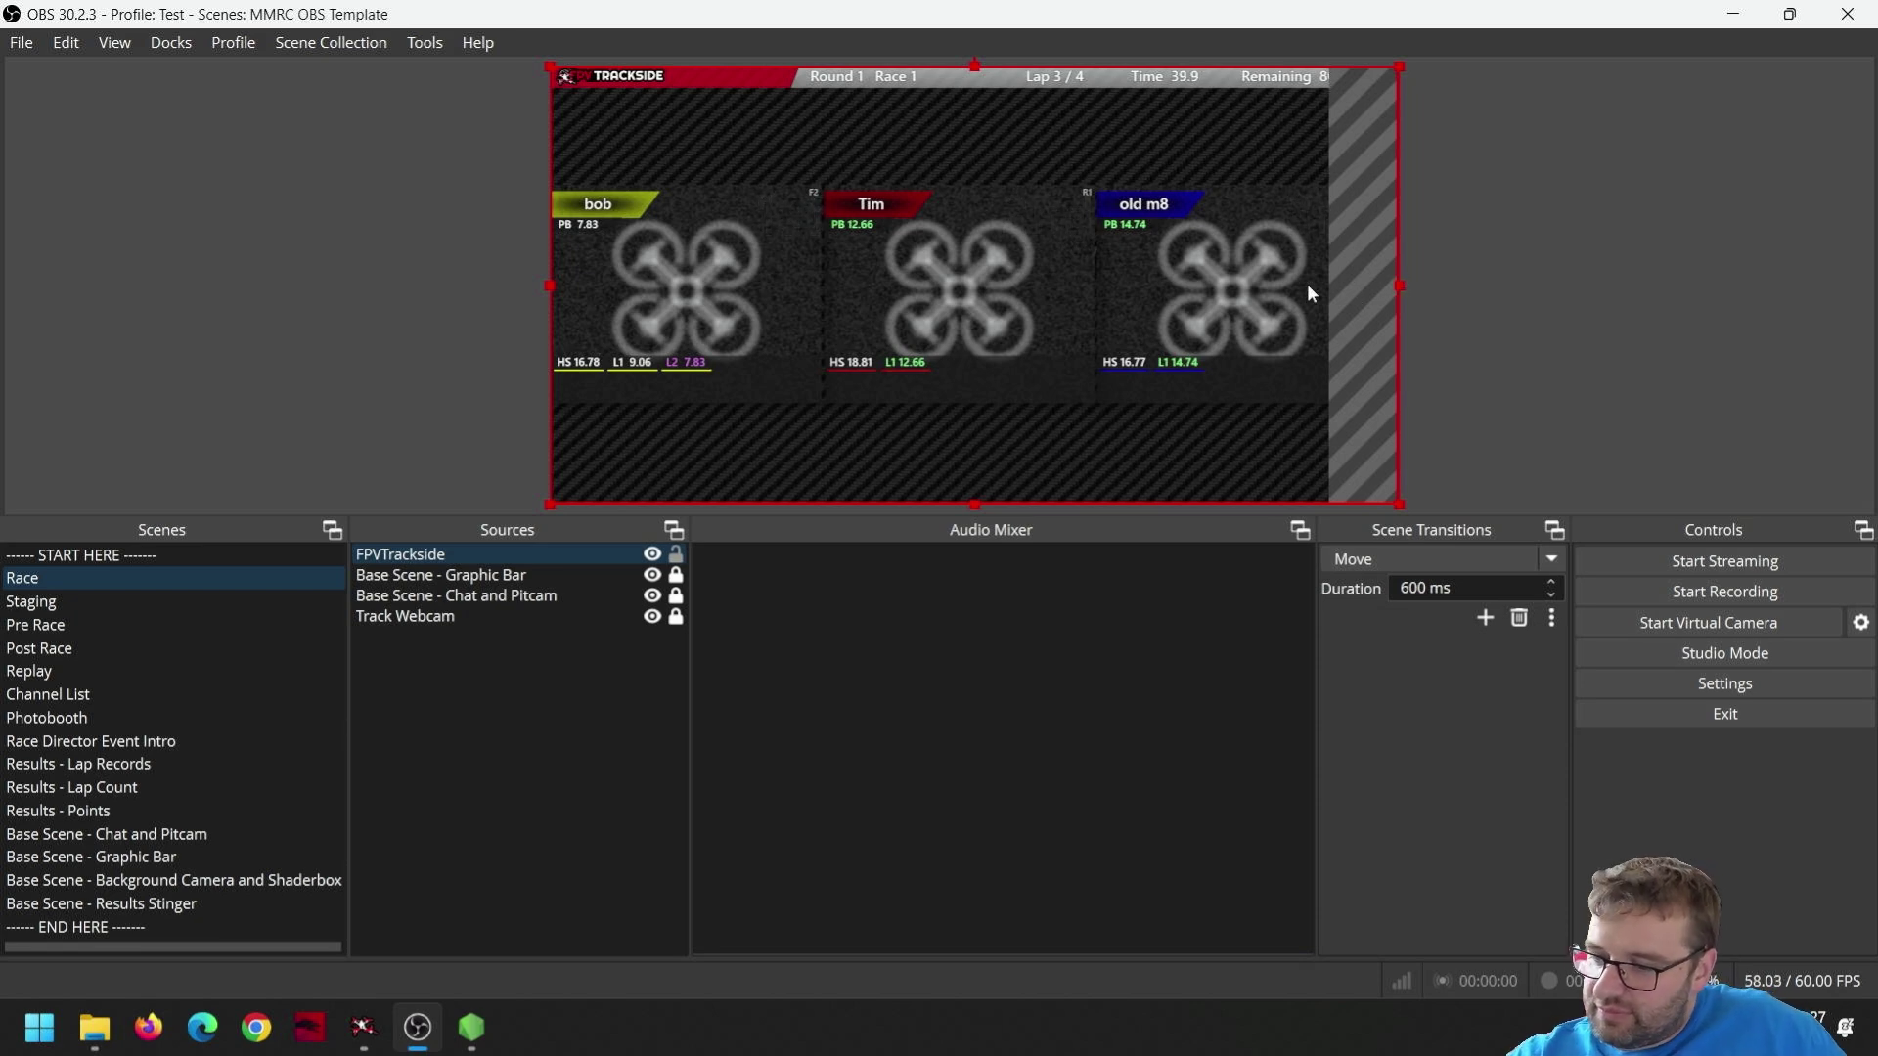
pyautogui.press('Left')
pyautogui.press('Left')
pyautogui.press('Left')
pyautogui.press('Left')
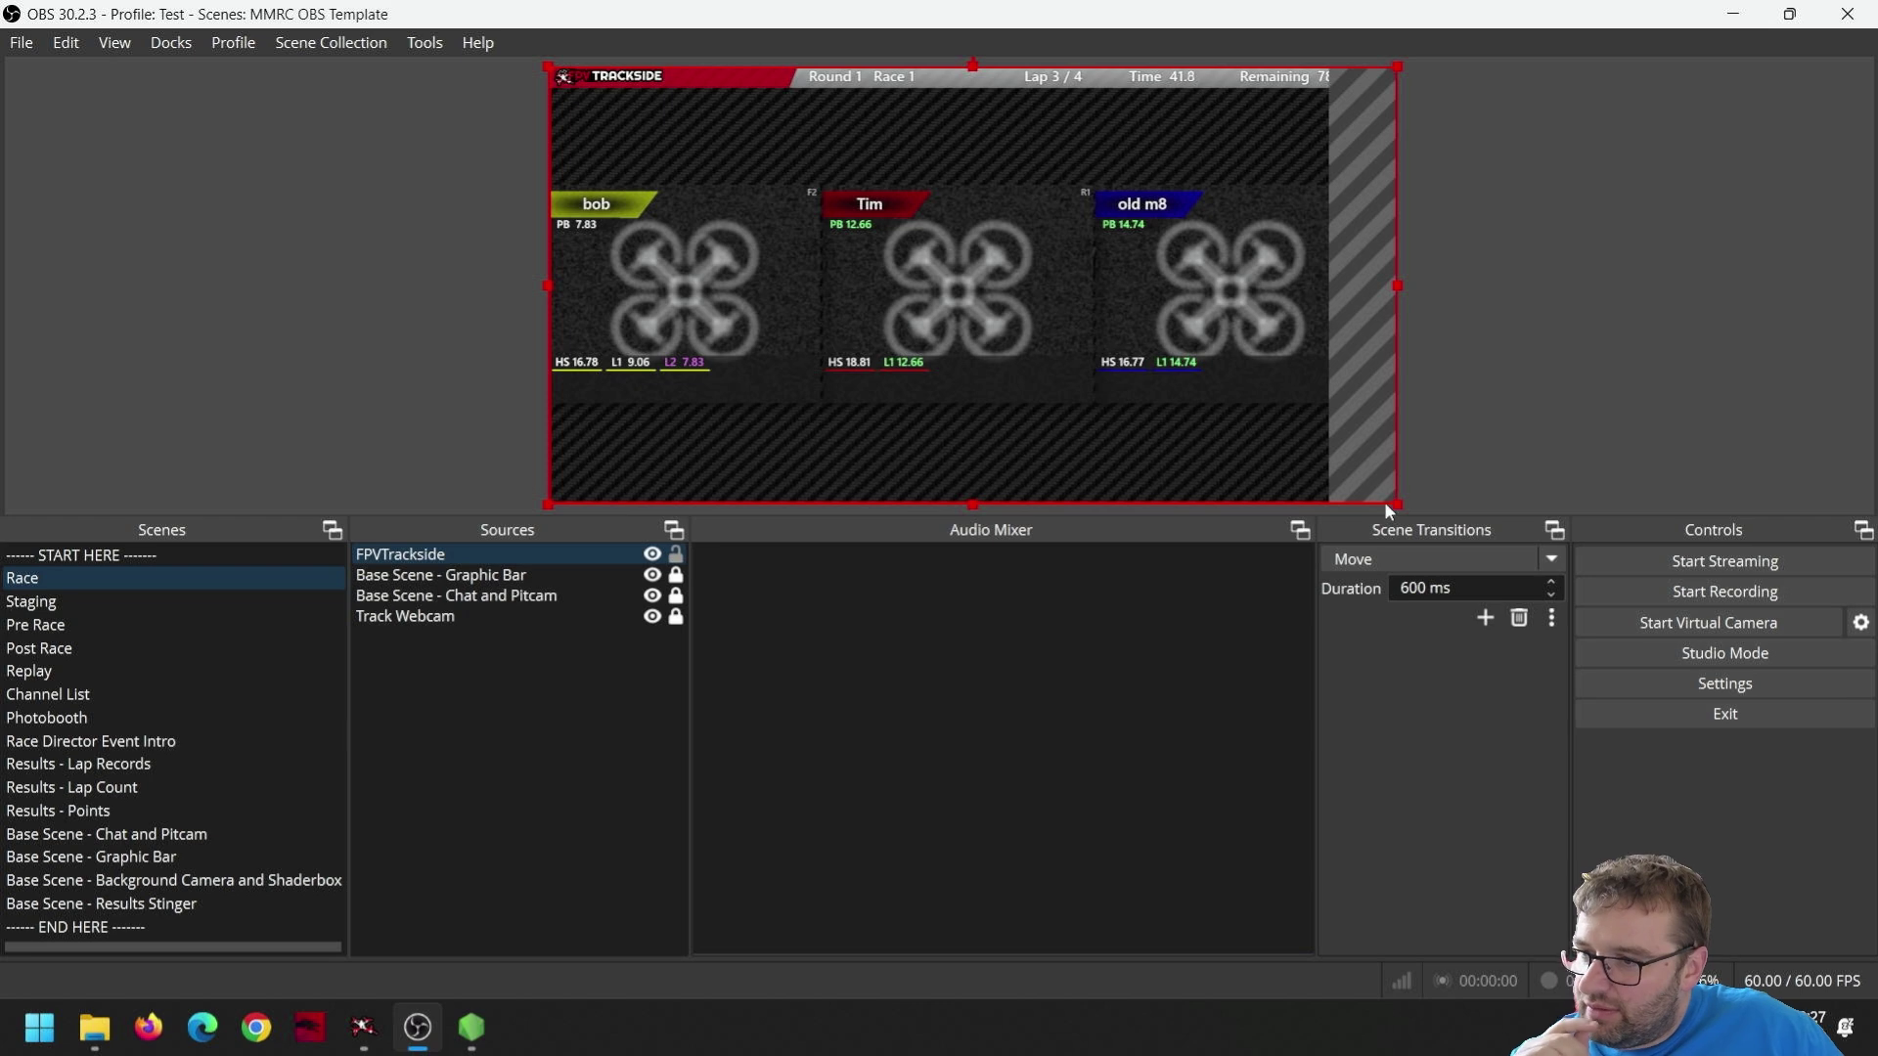
pyautogui.moveTo(1397, 502); pyautogui.dragTo(1316, 469)
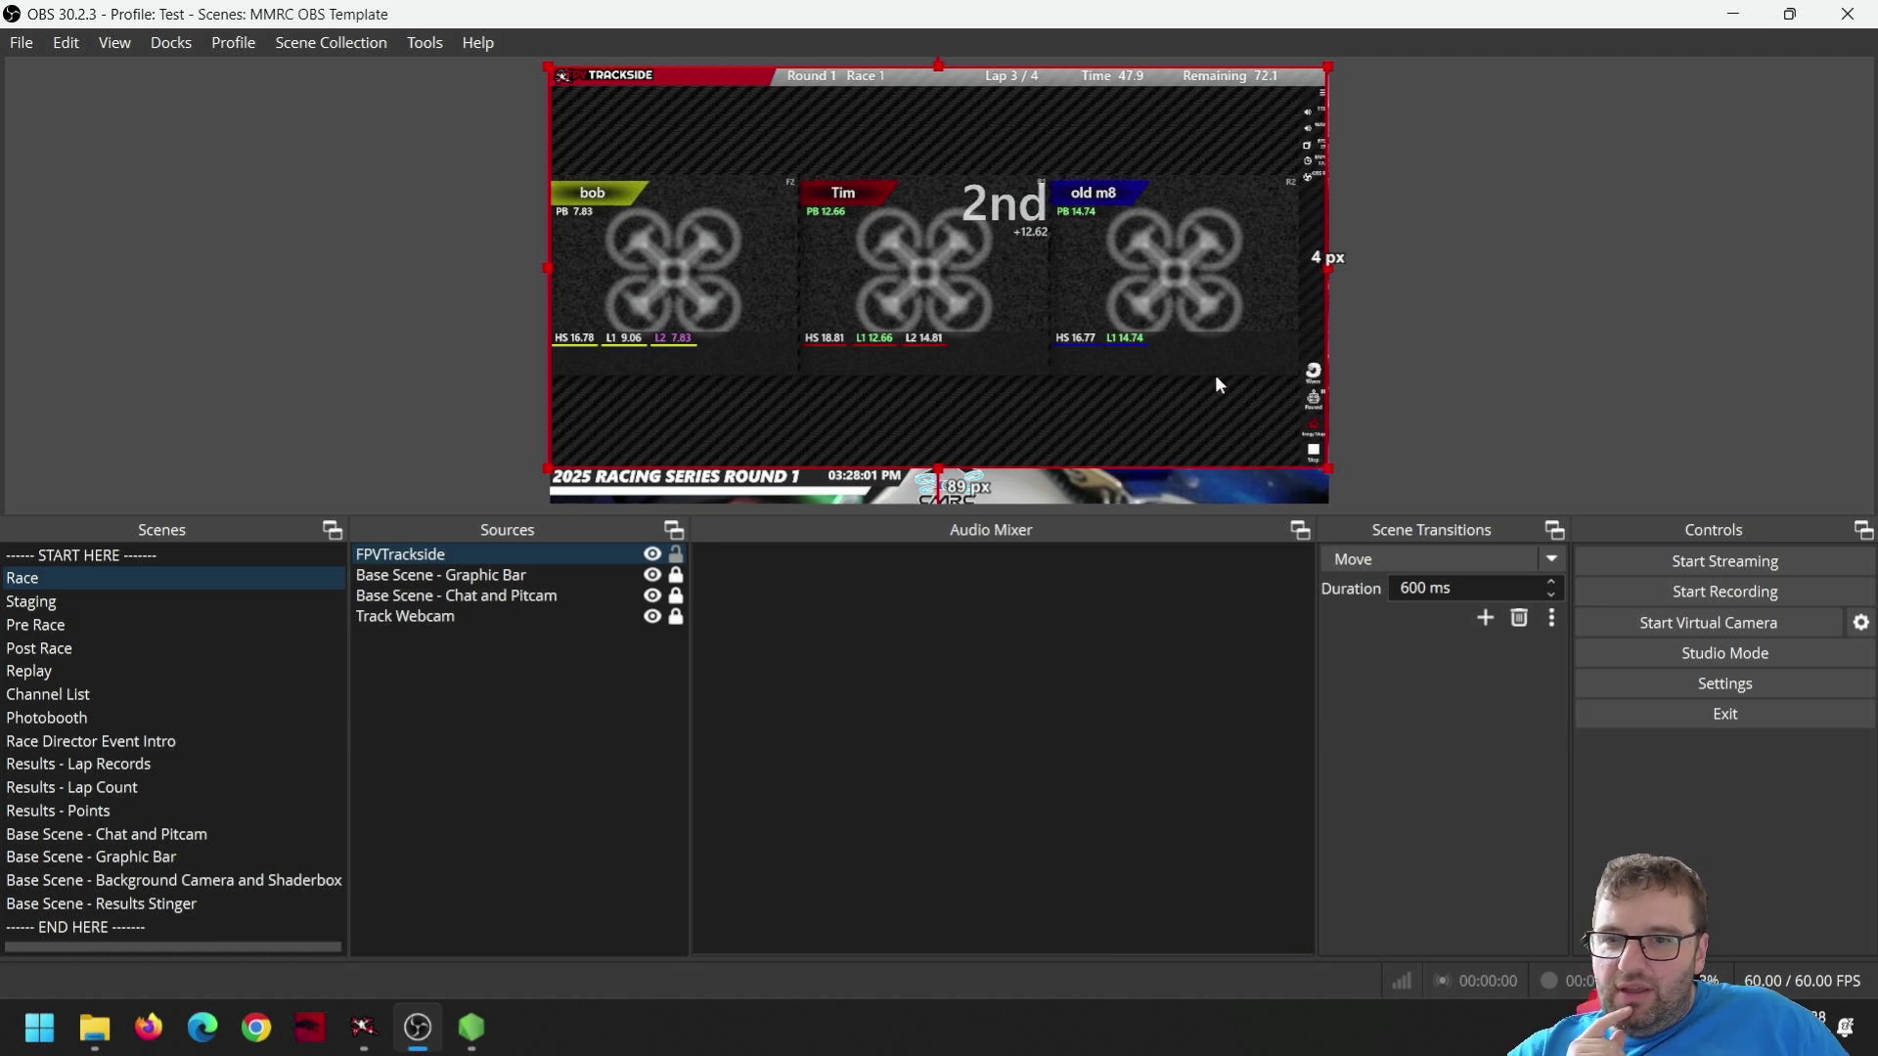
pyautogui.moveTo(1218, 385); pyautogui.dragTo(1213, 381)
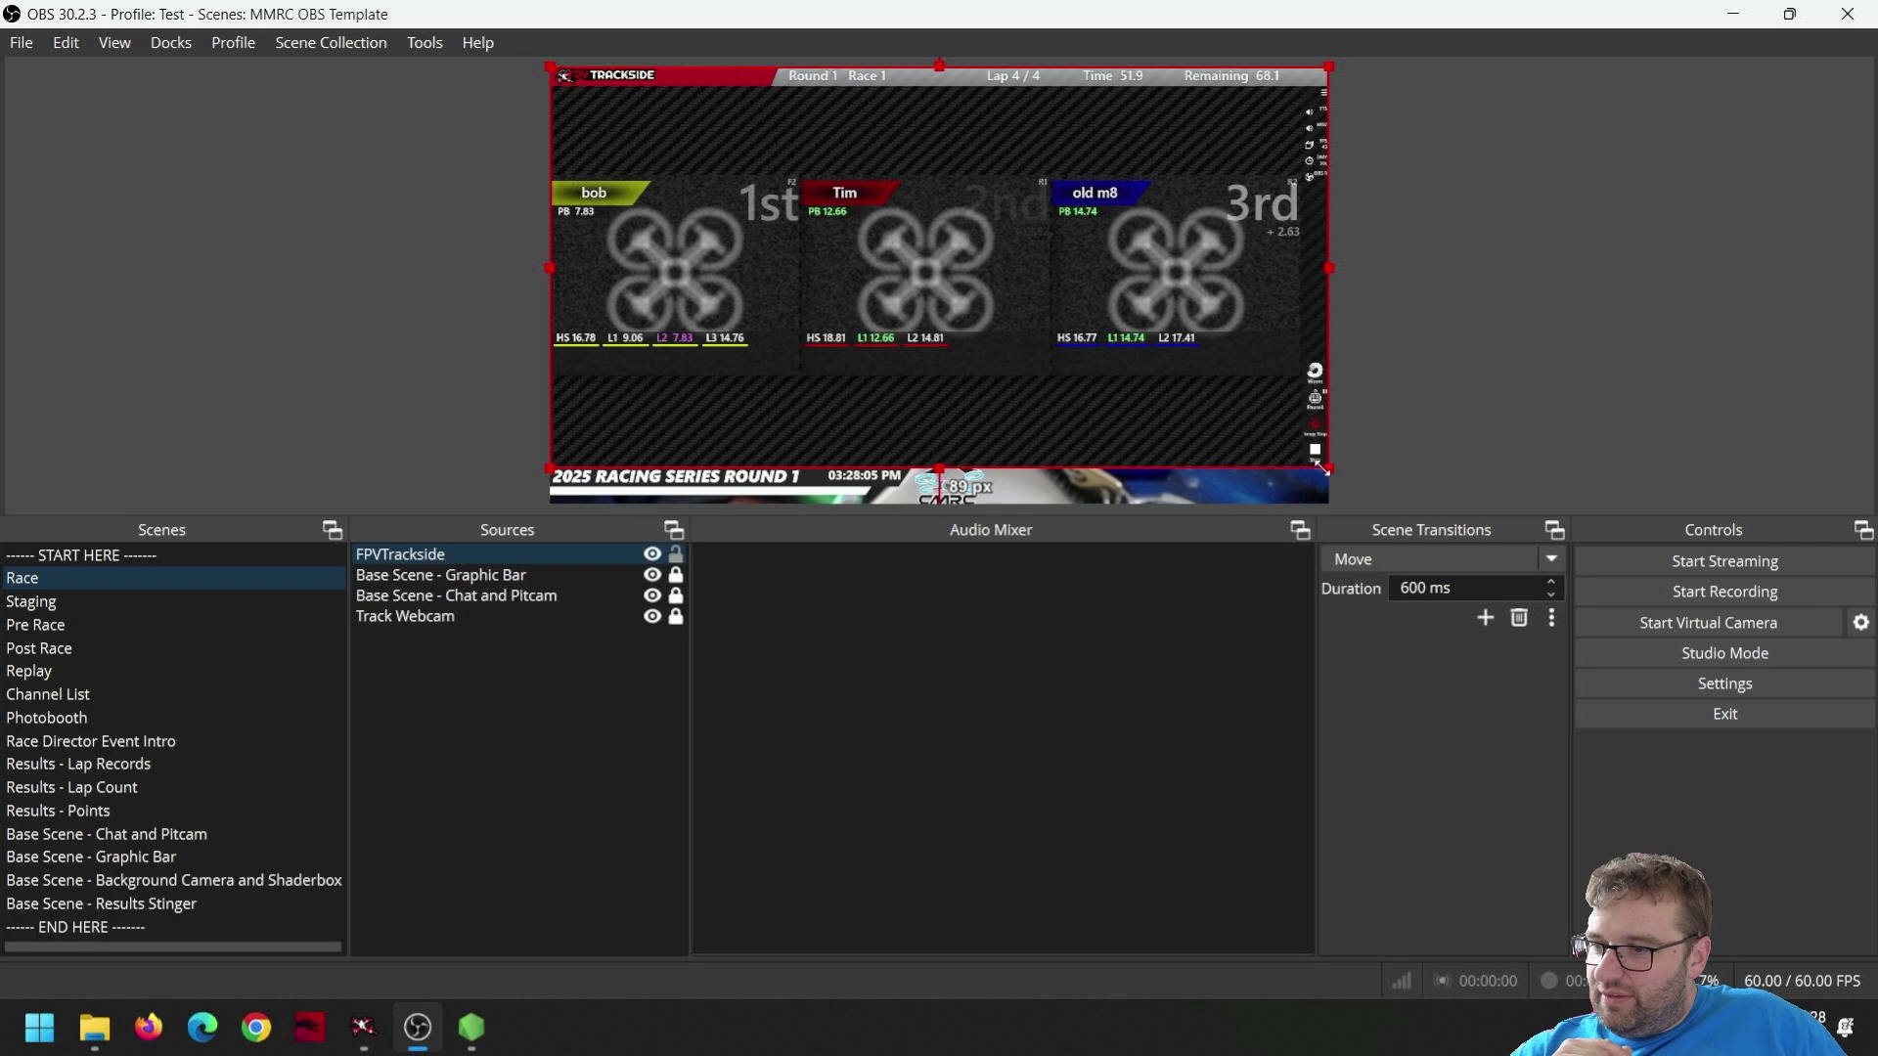
pyautogui.moveTo(1325, 469); pyautogui.dragTo(1399, 503)
pyautogui.click(1569, 376)
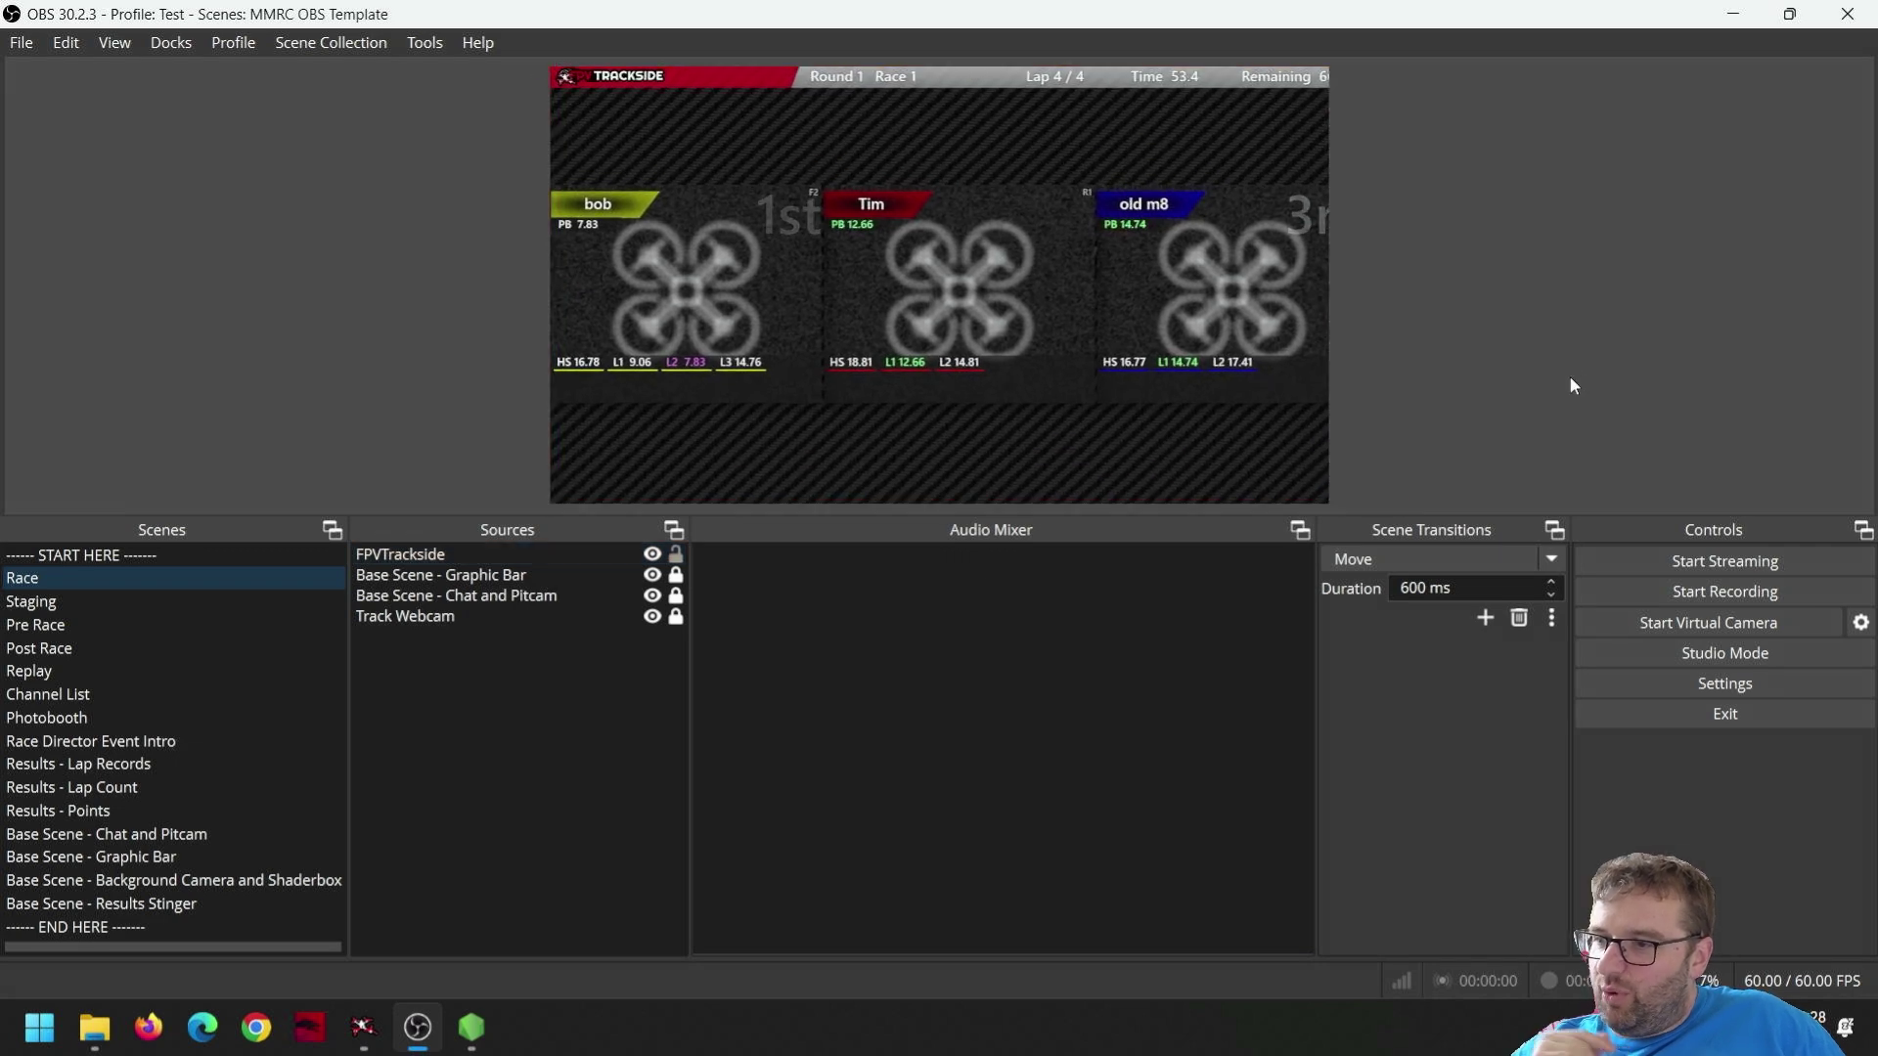
pyautogui.click(1108, 359)
pyautogui.moveTo(1108, 359); pyautogui.dragTo(1091, 359)
pyautogui.click(1585, 266)
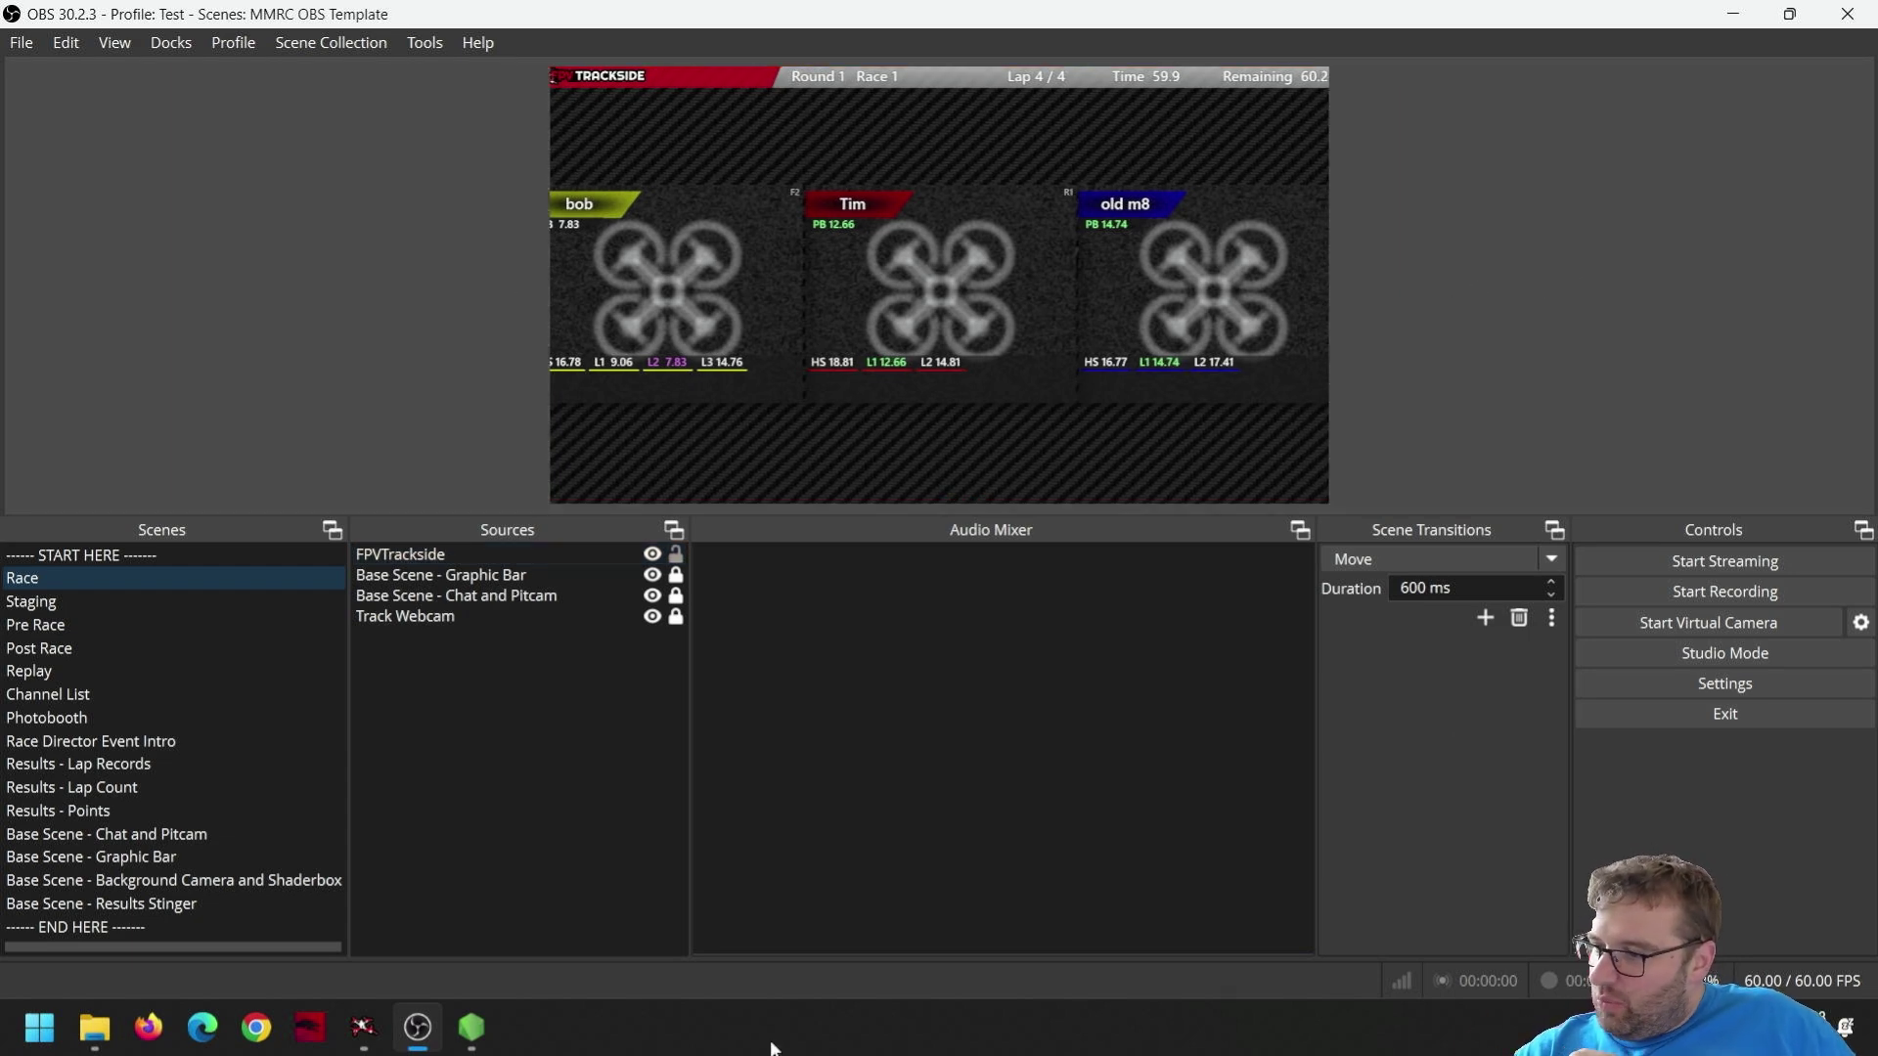
# - Check OBS's post-race scene, then restore FPVTrackside as a smaller window over OBS
pyautogui.click(363, 1027)
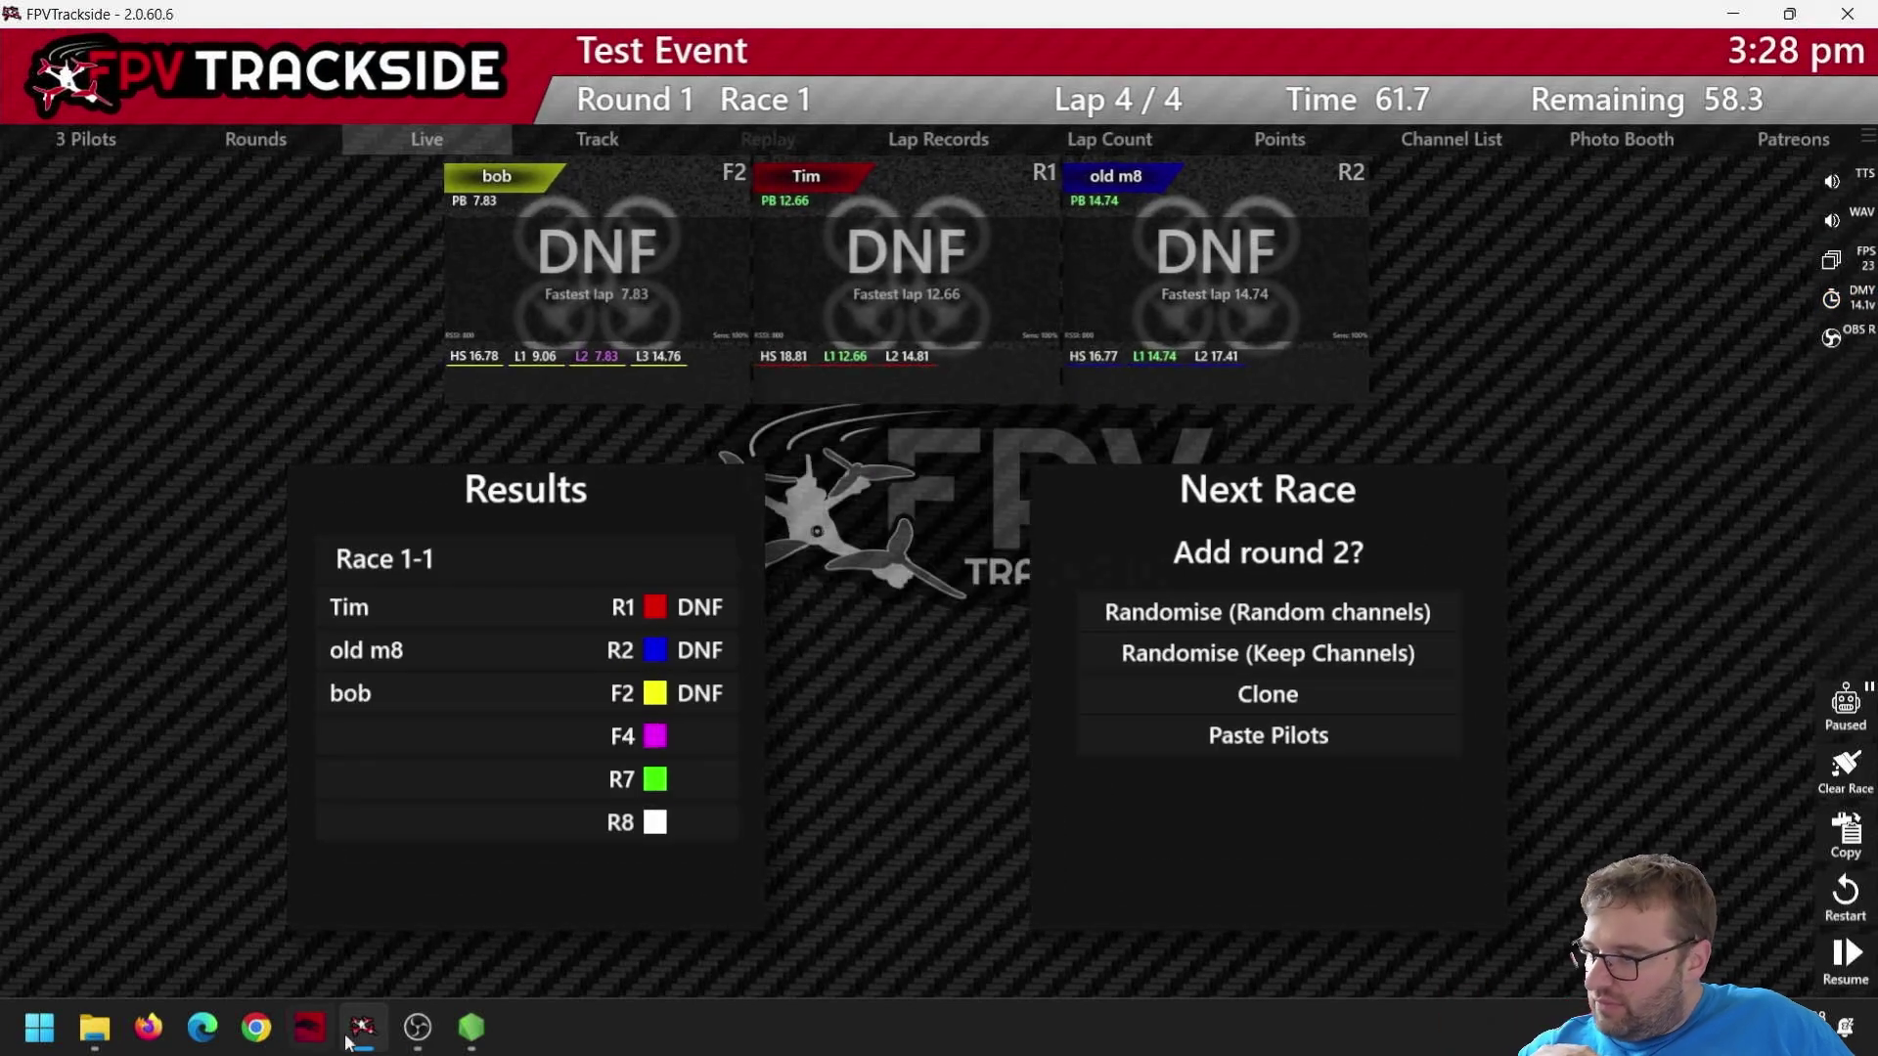
pyautogui.click(418, 1027)
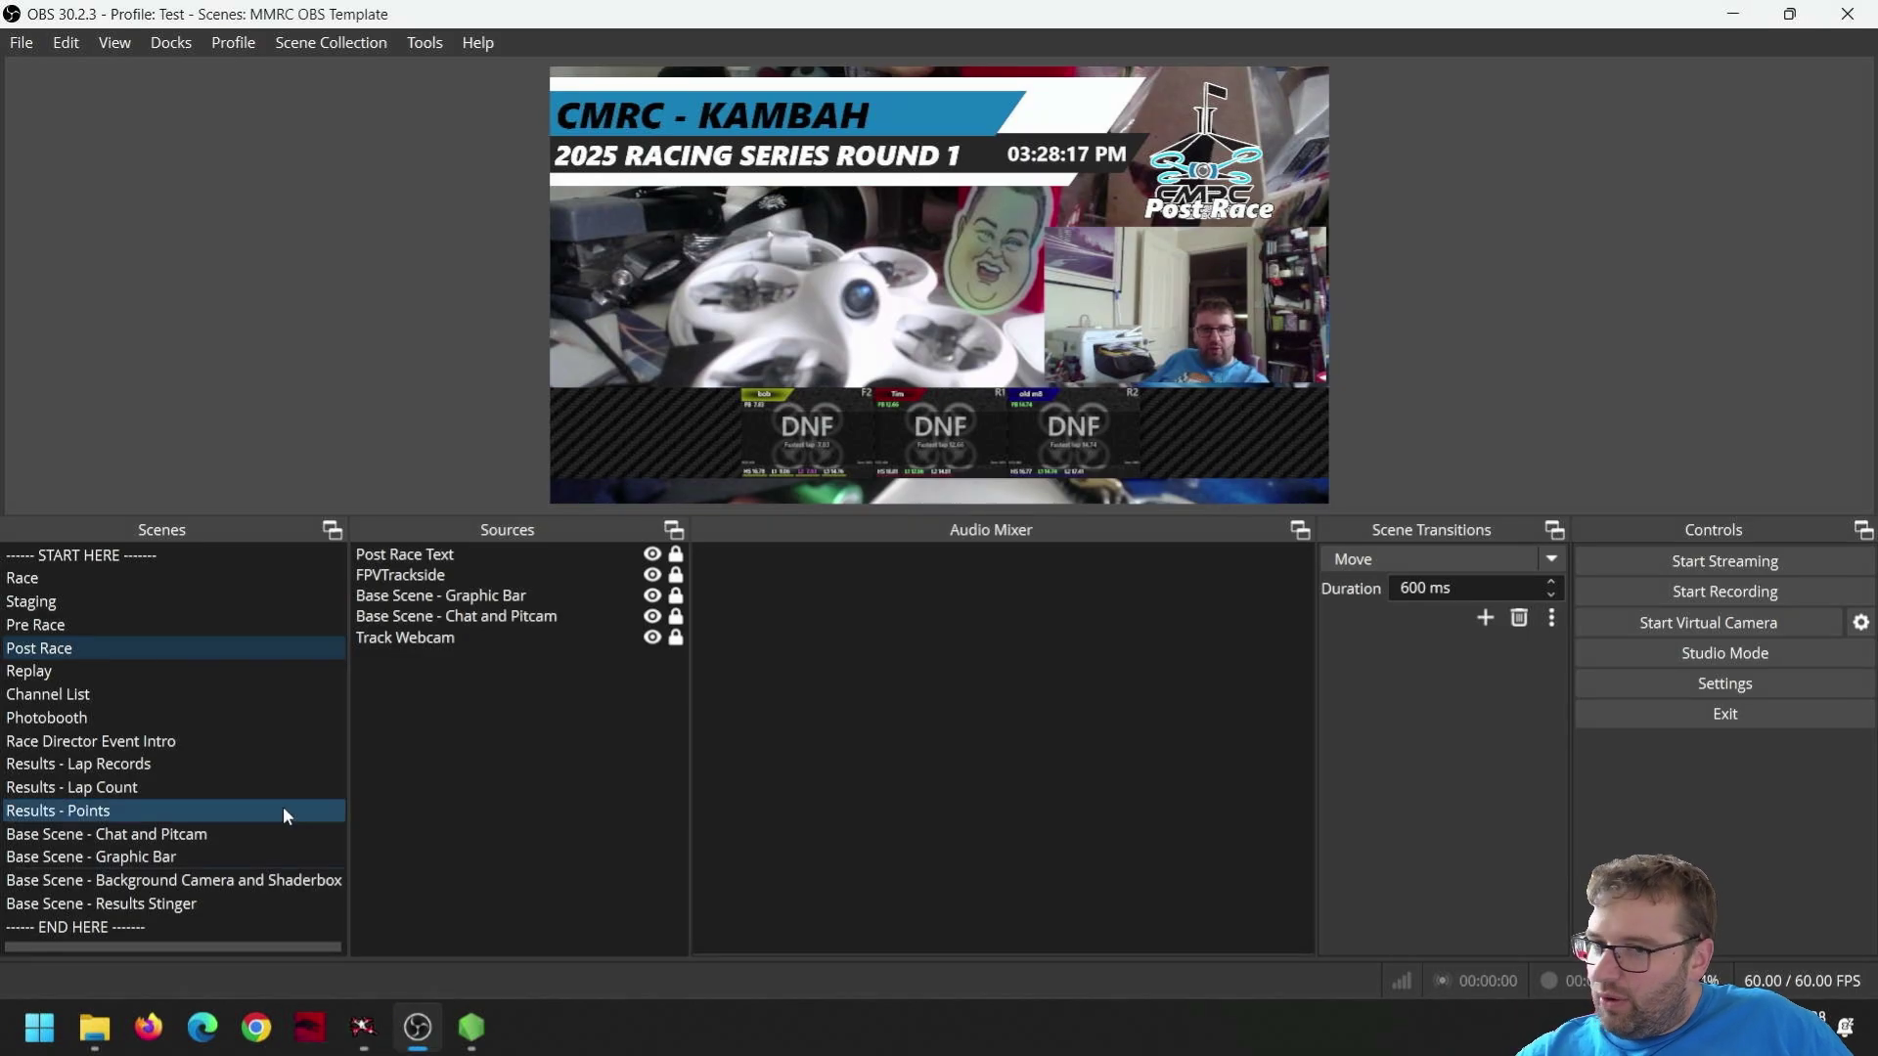
pyautogui.click(362, 1027)
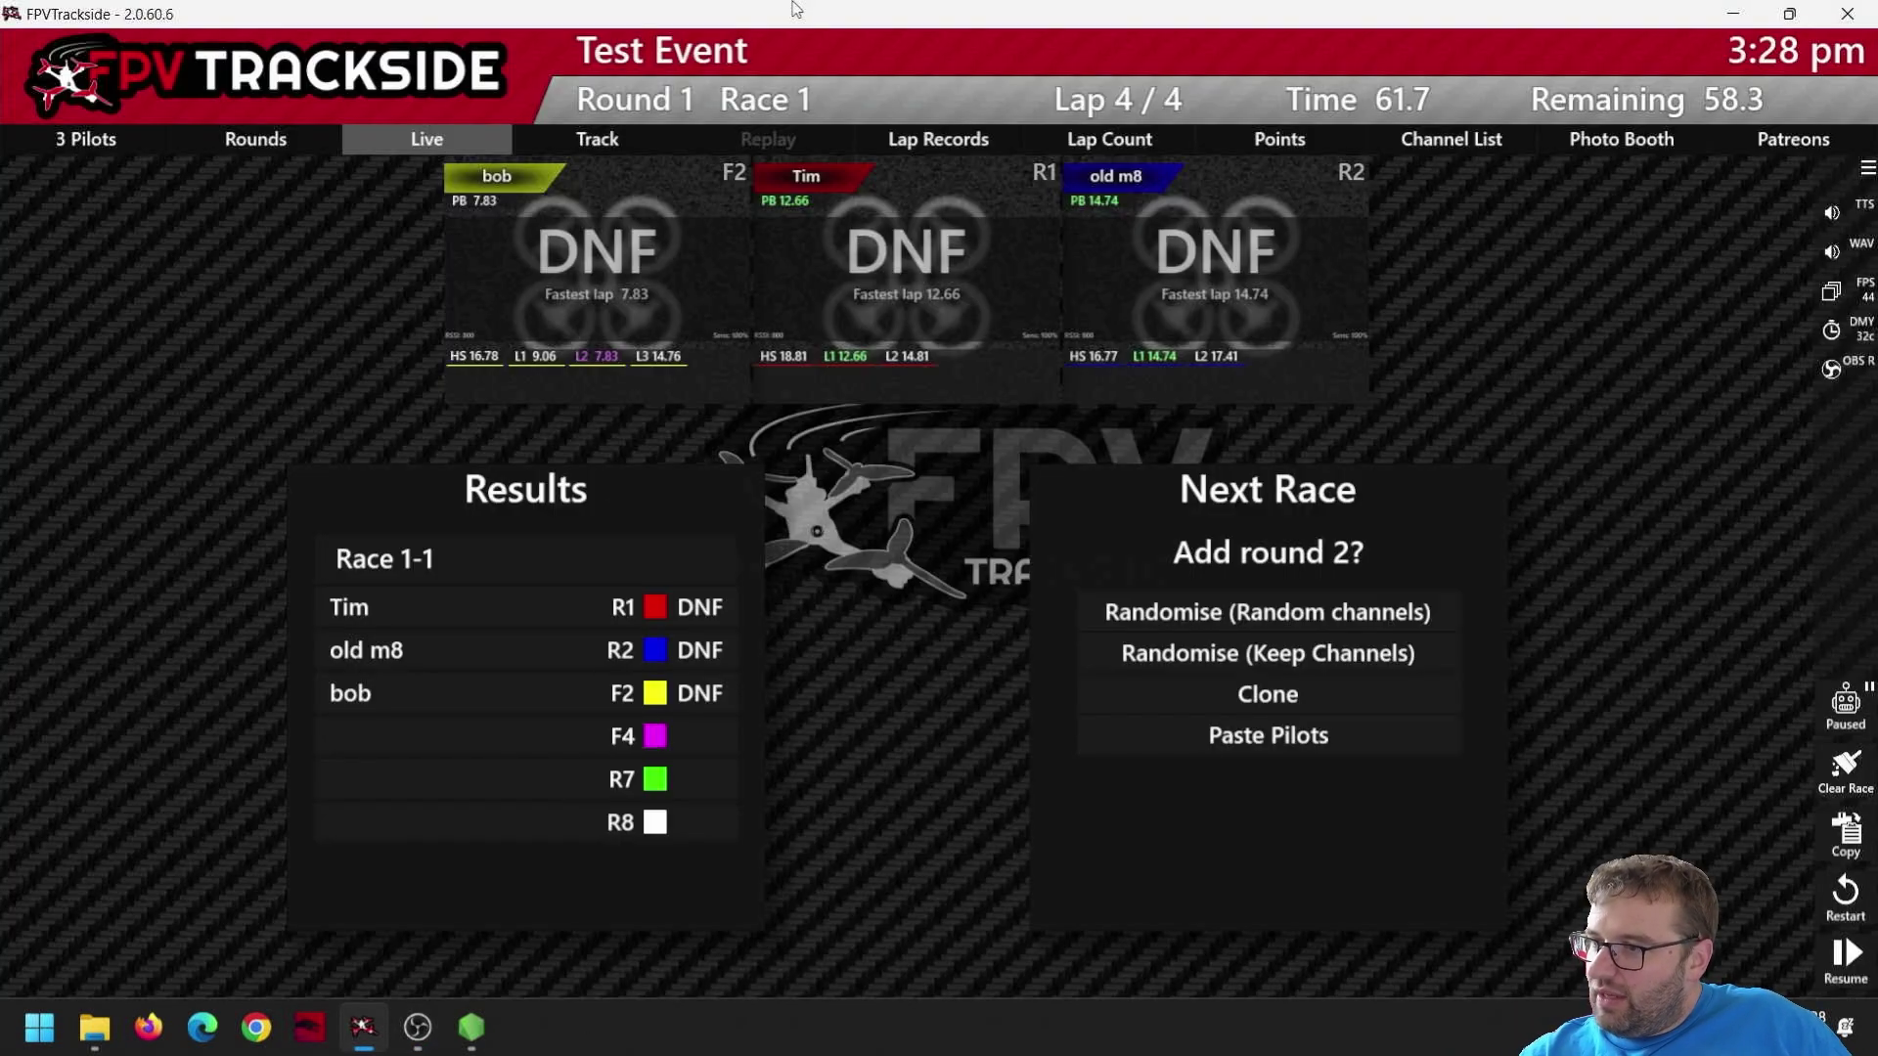
pyautogui.doubleClick(797, 9)
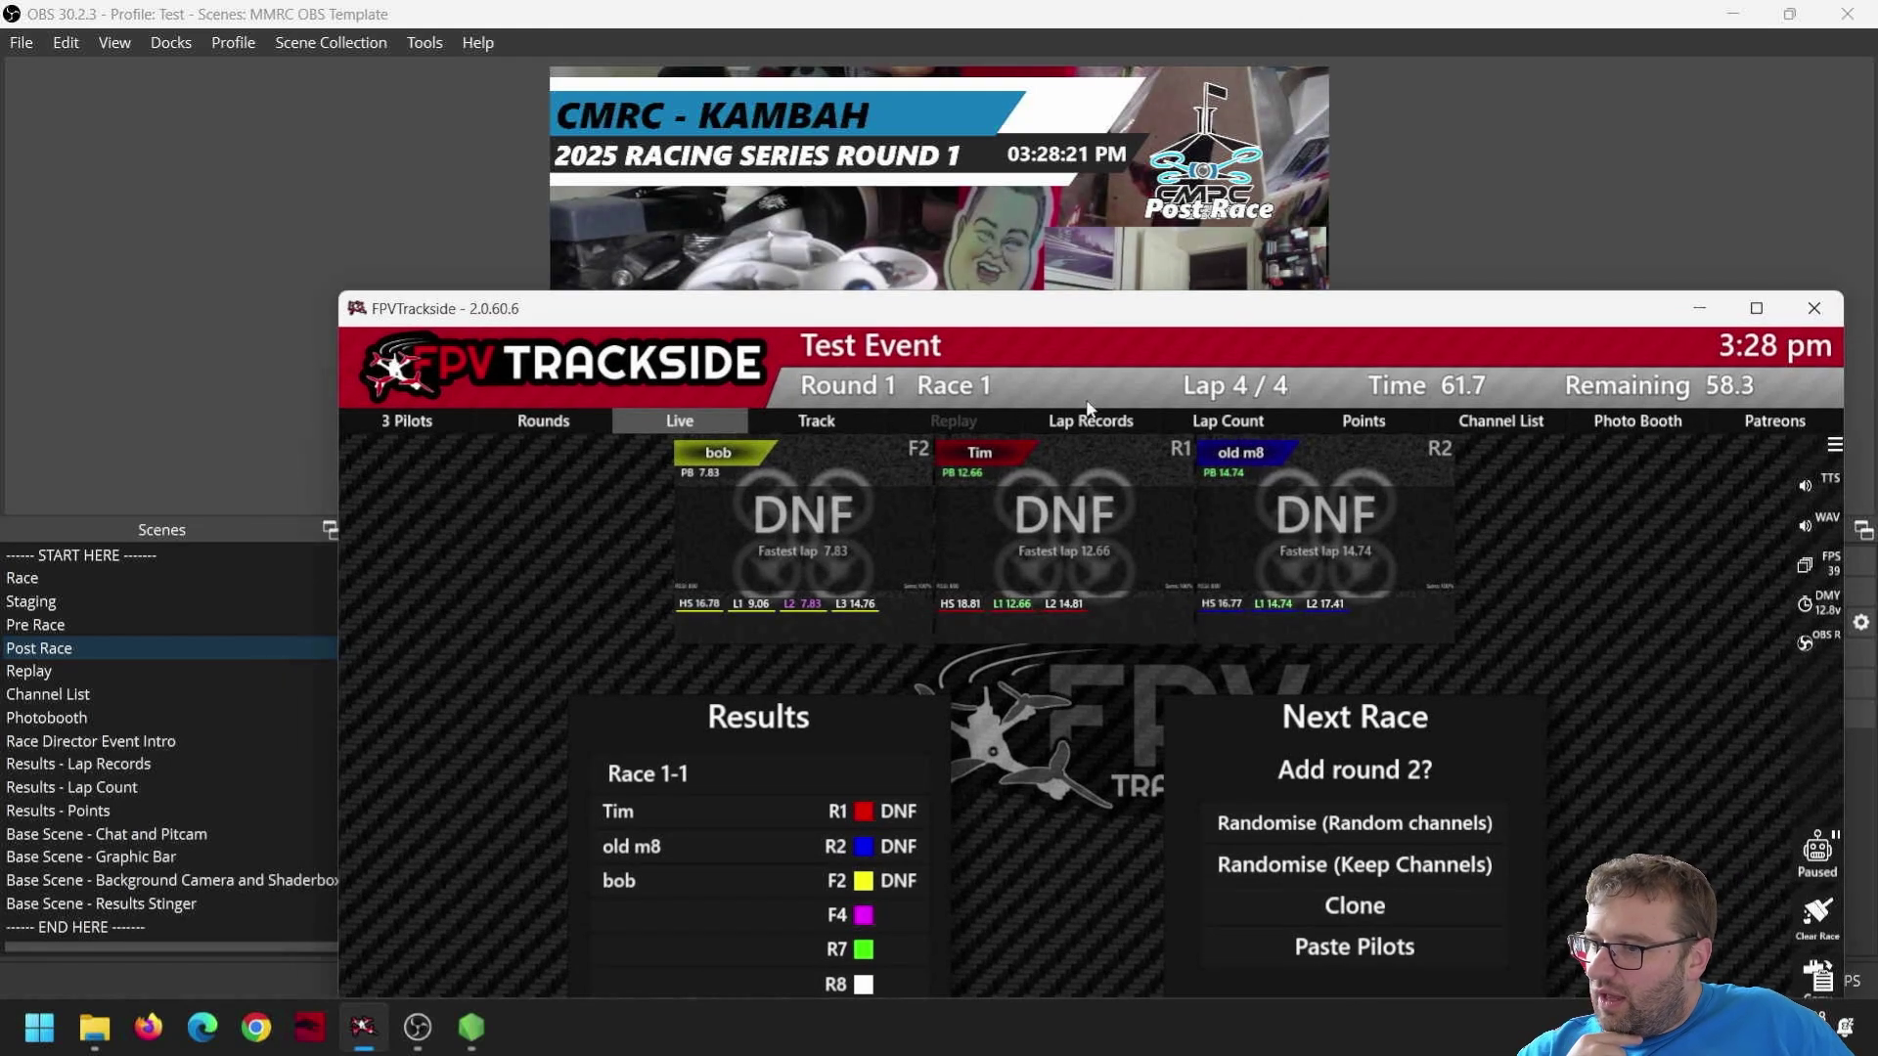
# - Step through the Lap Records, Lap Count, Points and Channel List pages while OBS follows
pyautogui.click(1089, 415)
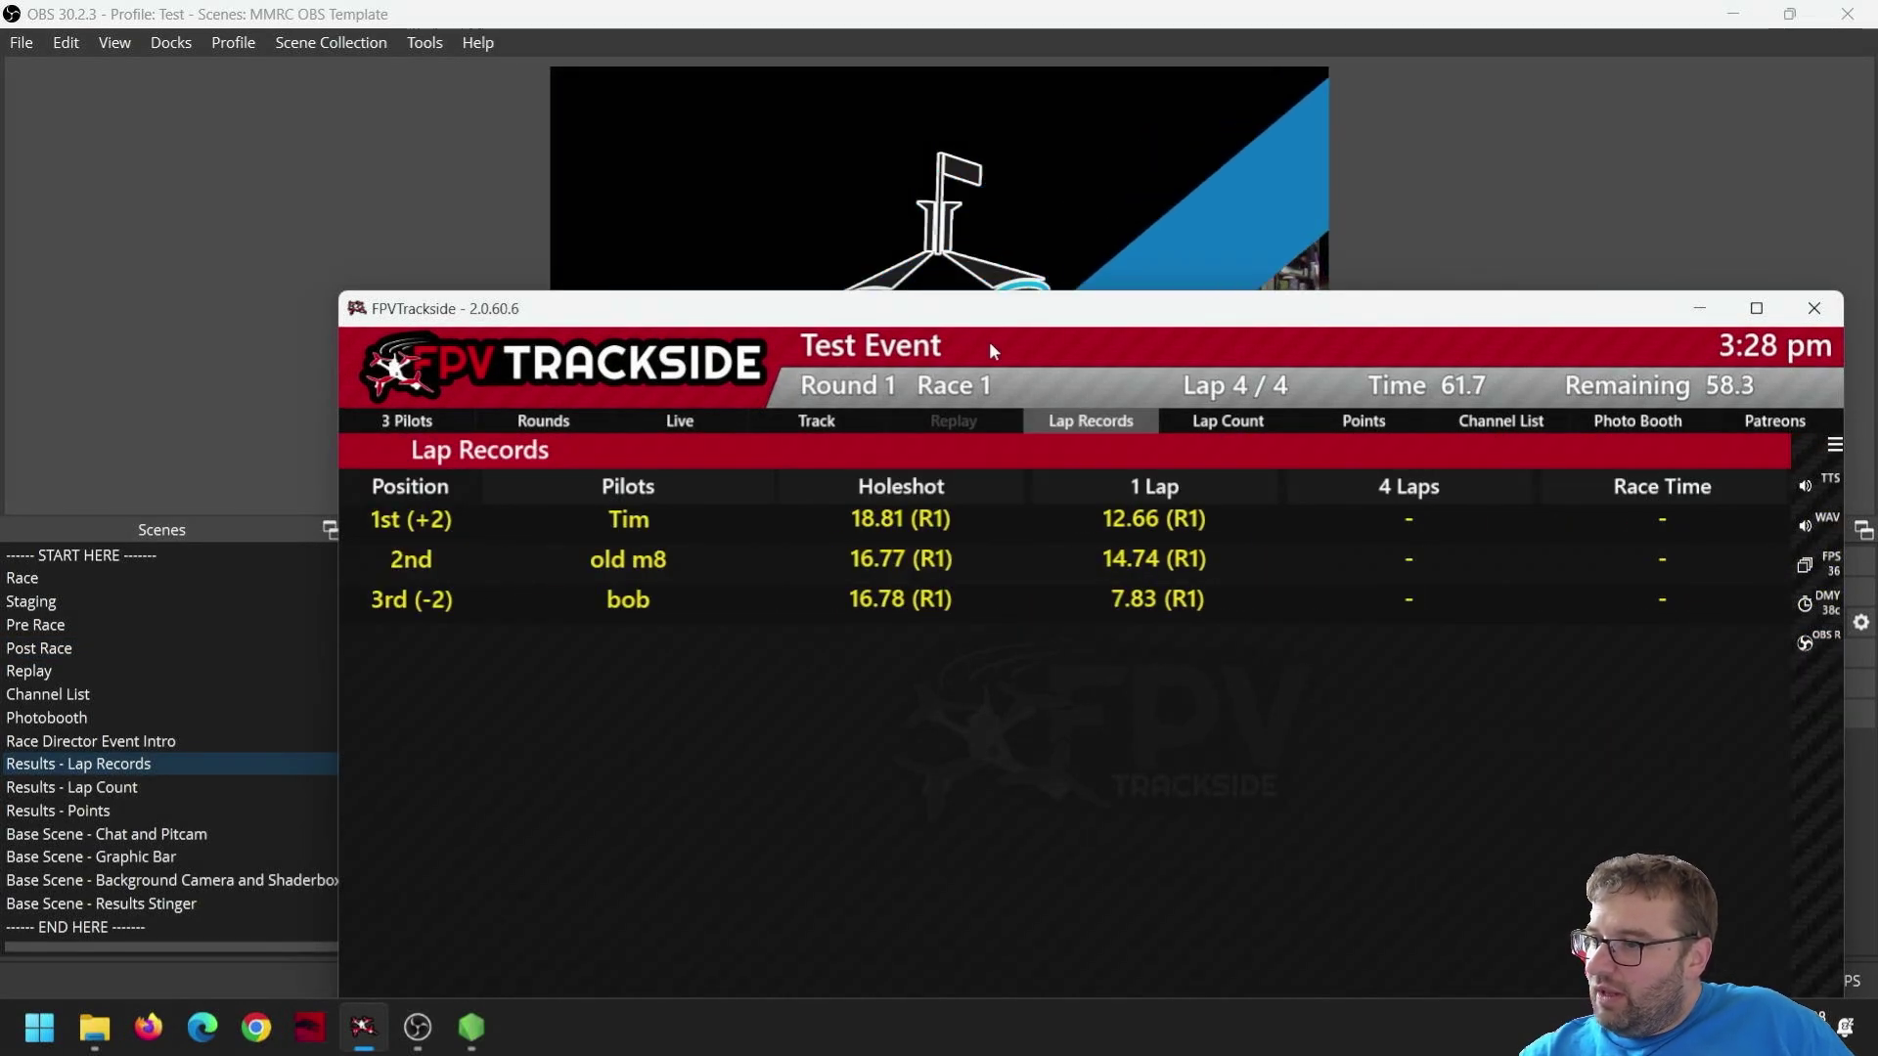
pyautogui.moveTo(1002, 311); pyautogui.dragTo(1019, 382)
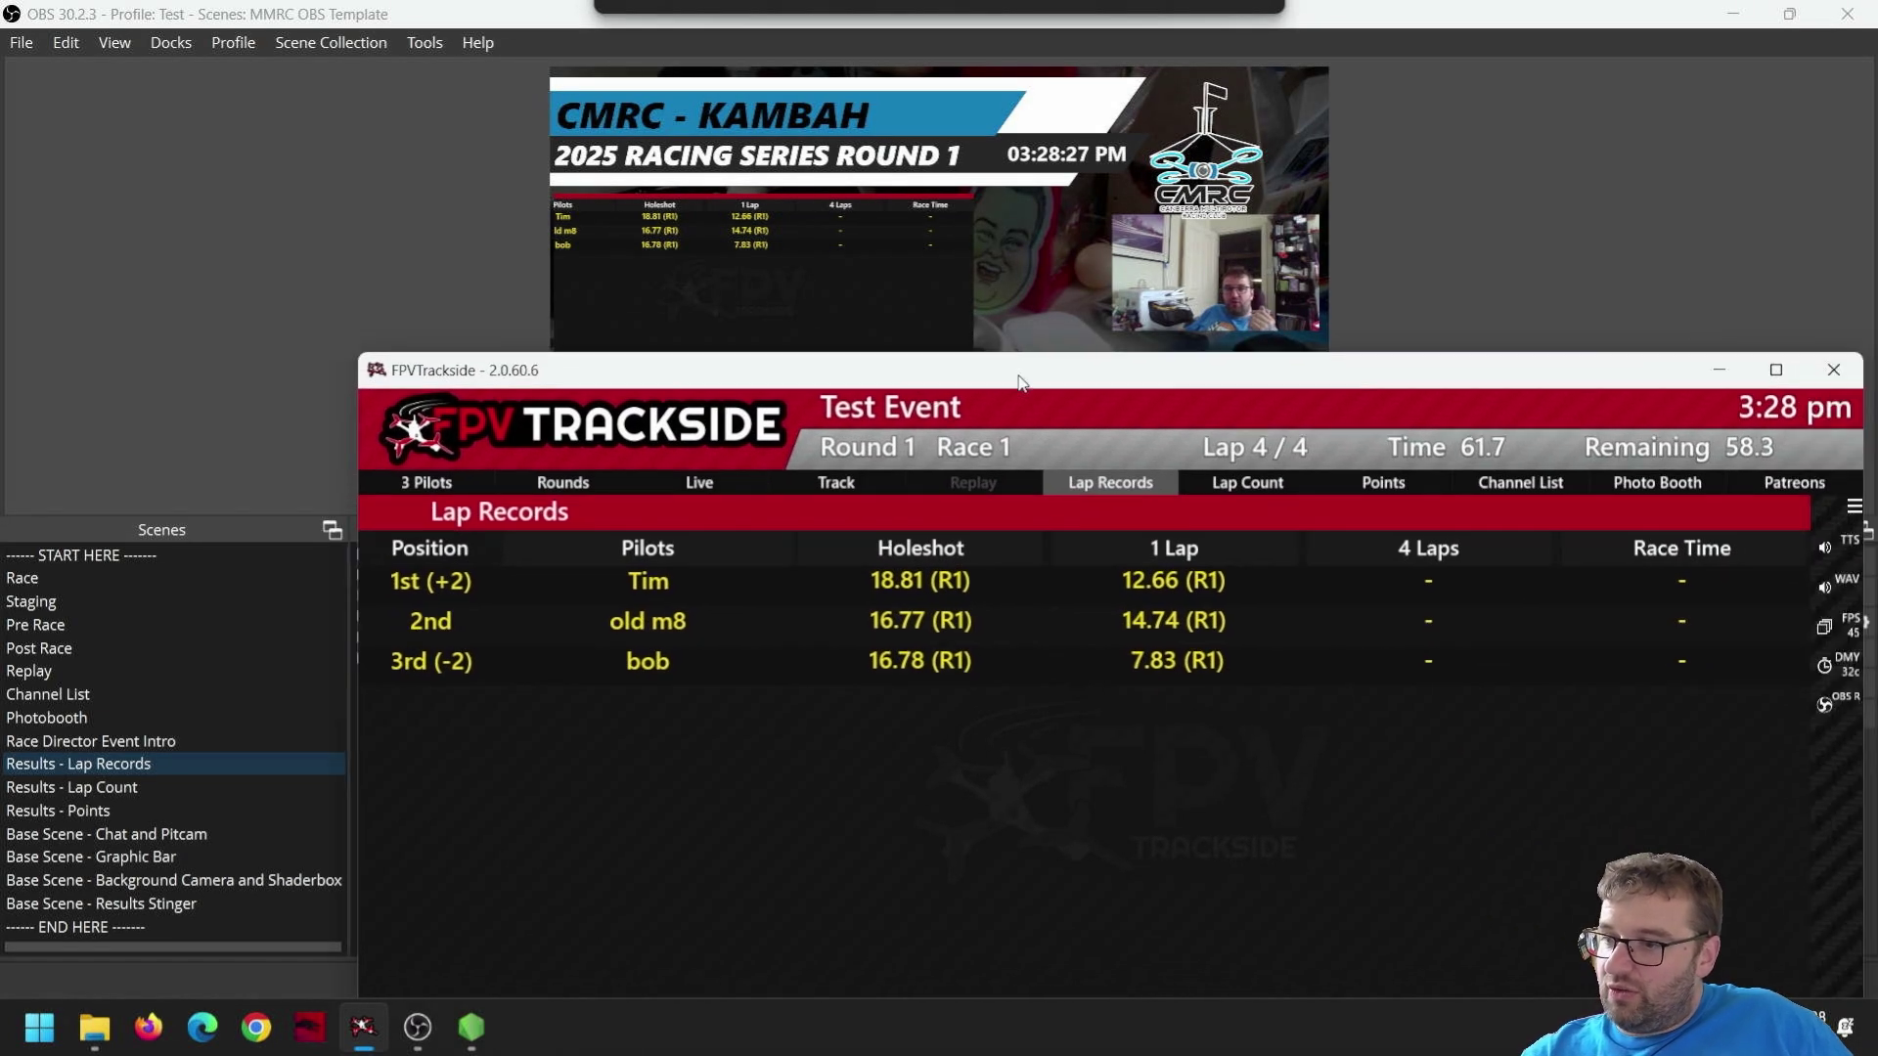
pyautogui.click(1240, 485)
pyautogui.click(1414, 483)
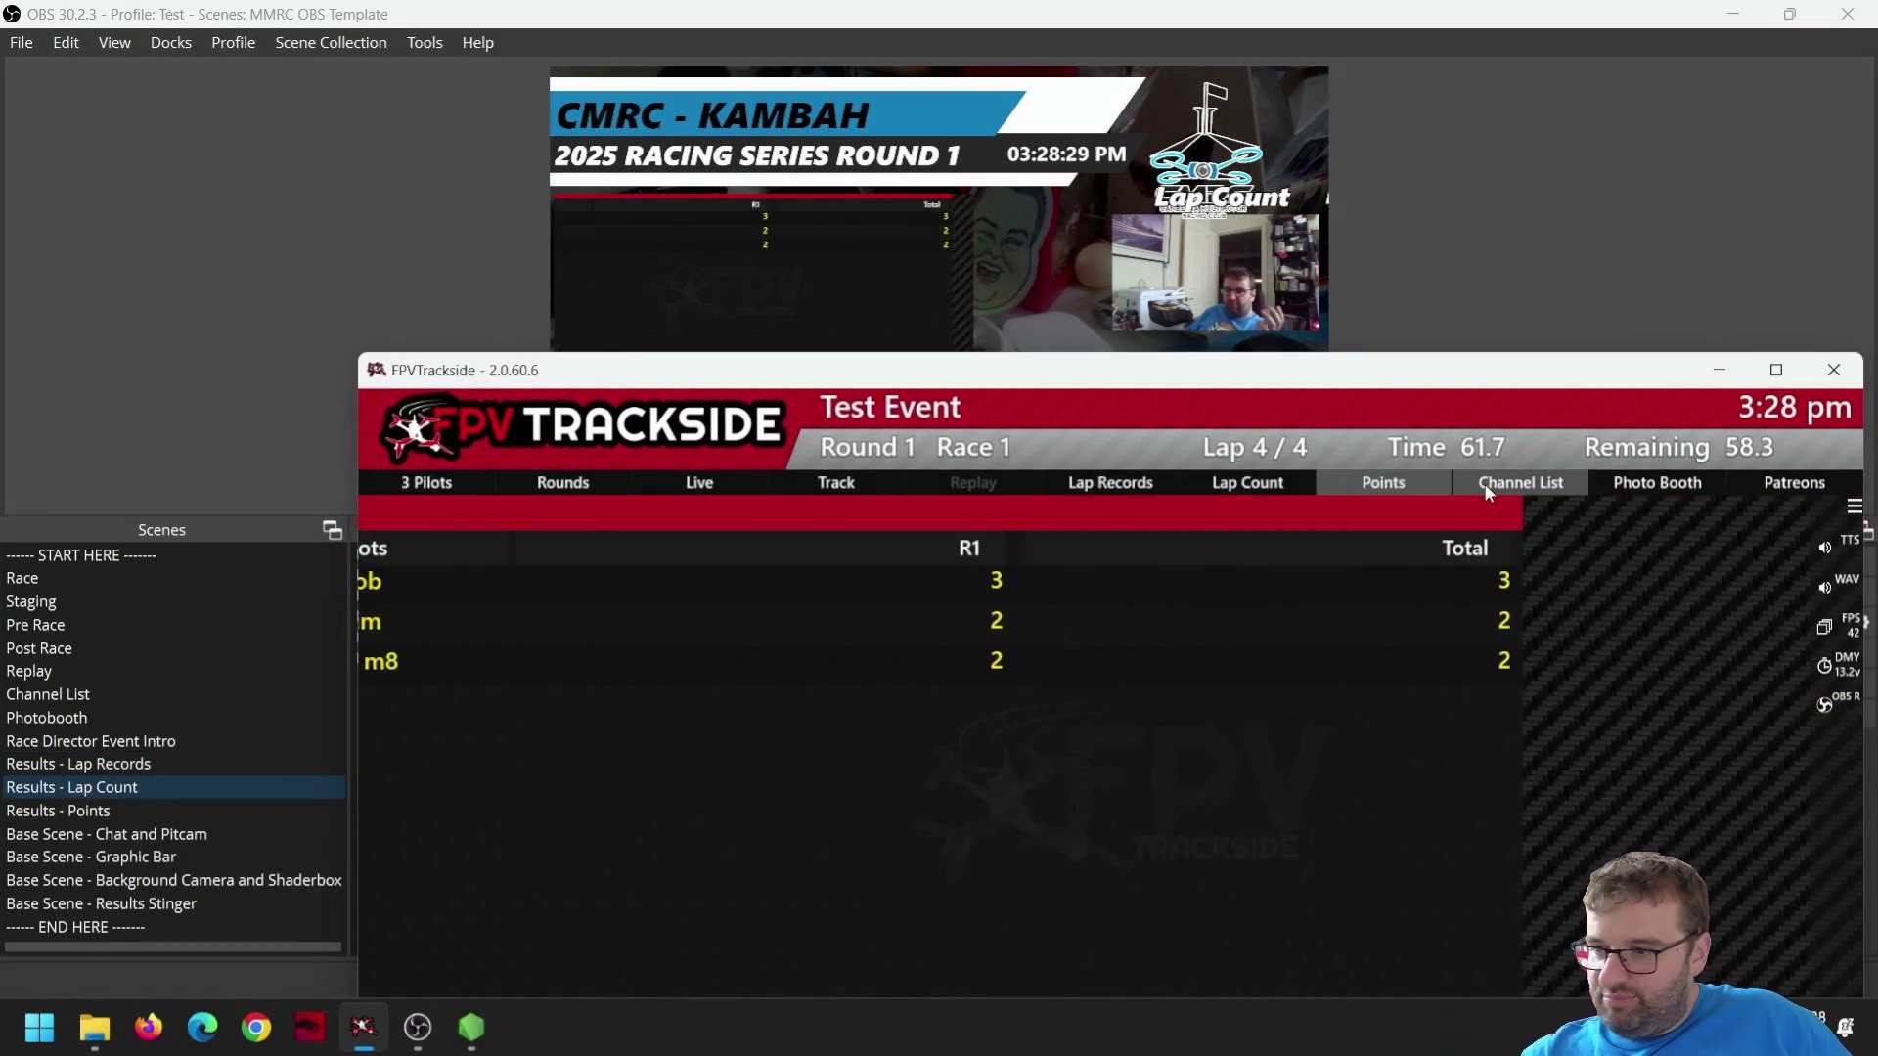
pyautogui.click(1484, 486)
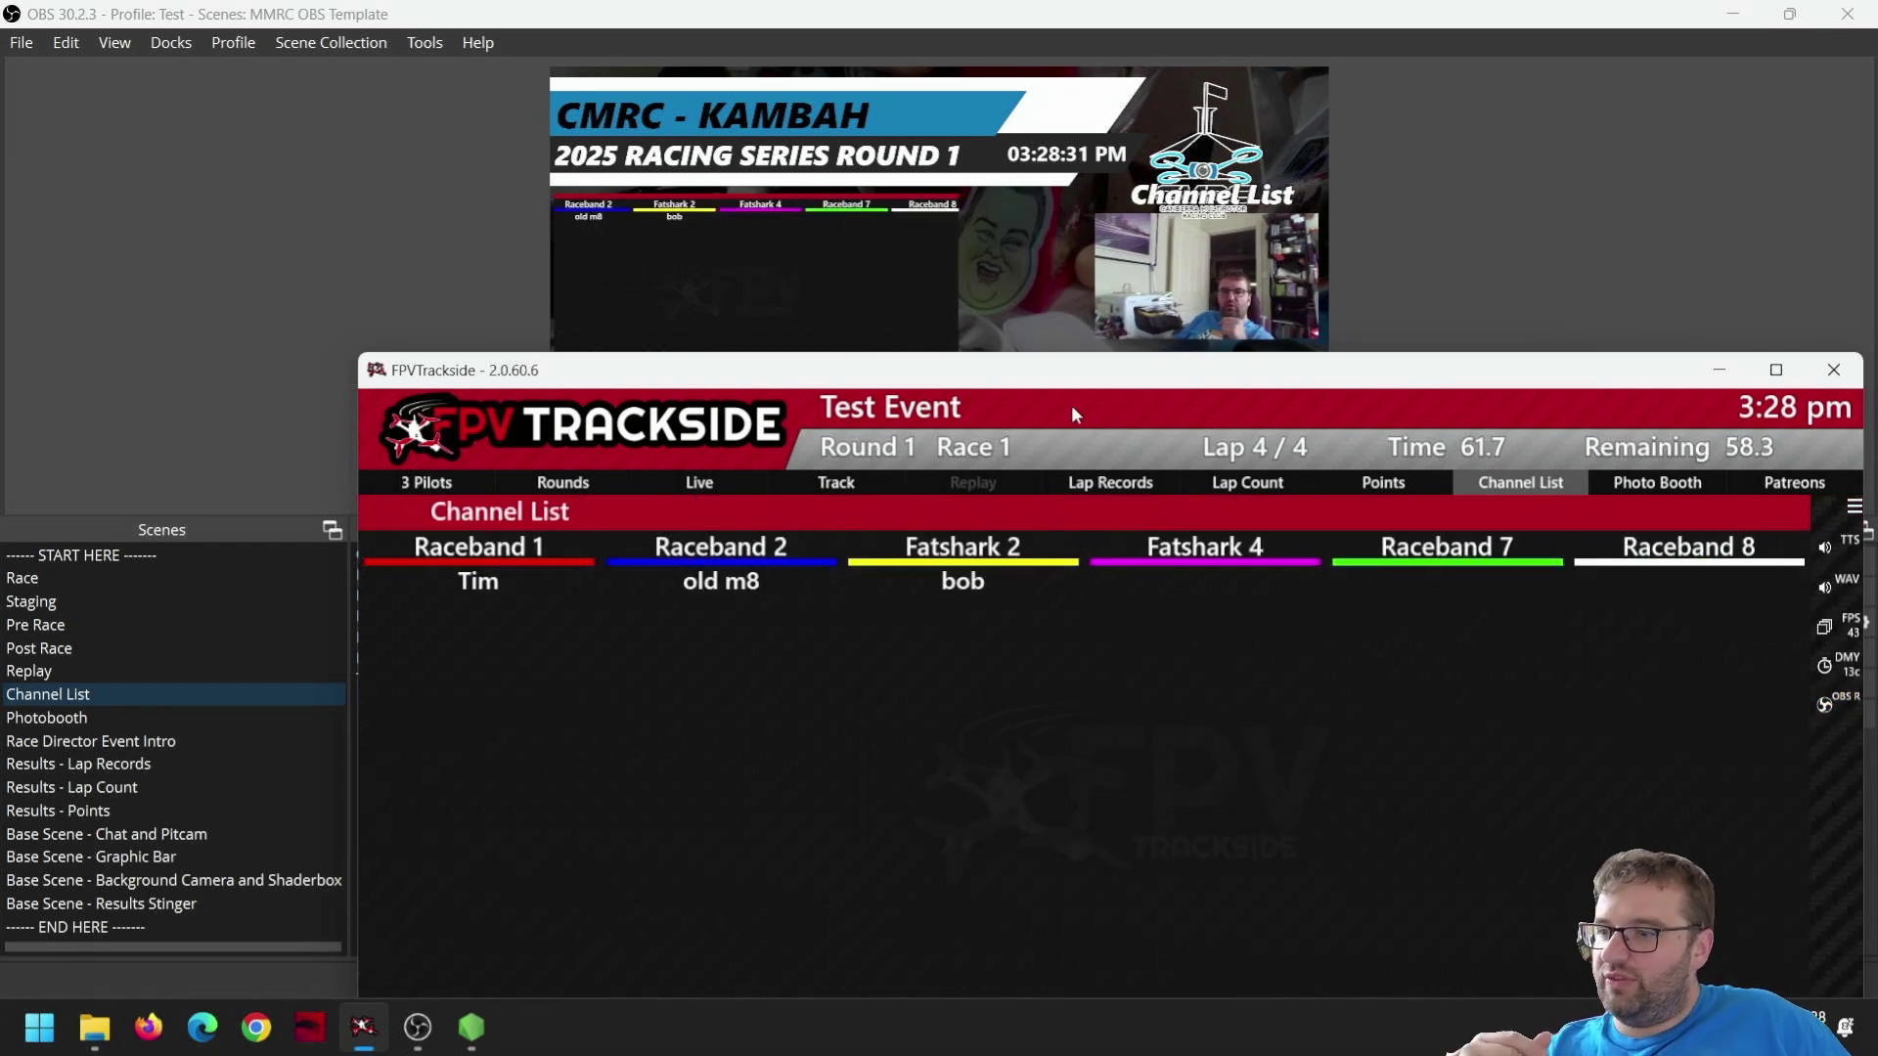
pyautogui.moveTo(997, 390); pyautogui.dragTo(901, 155)
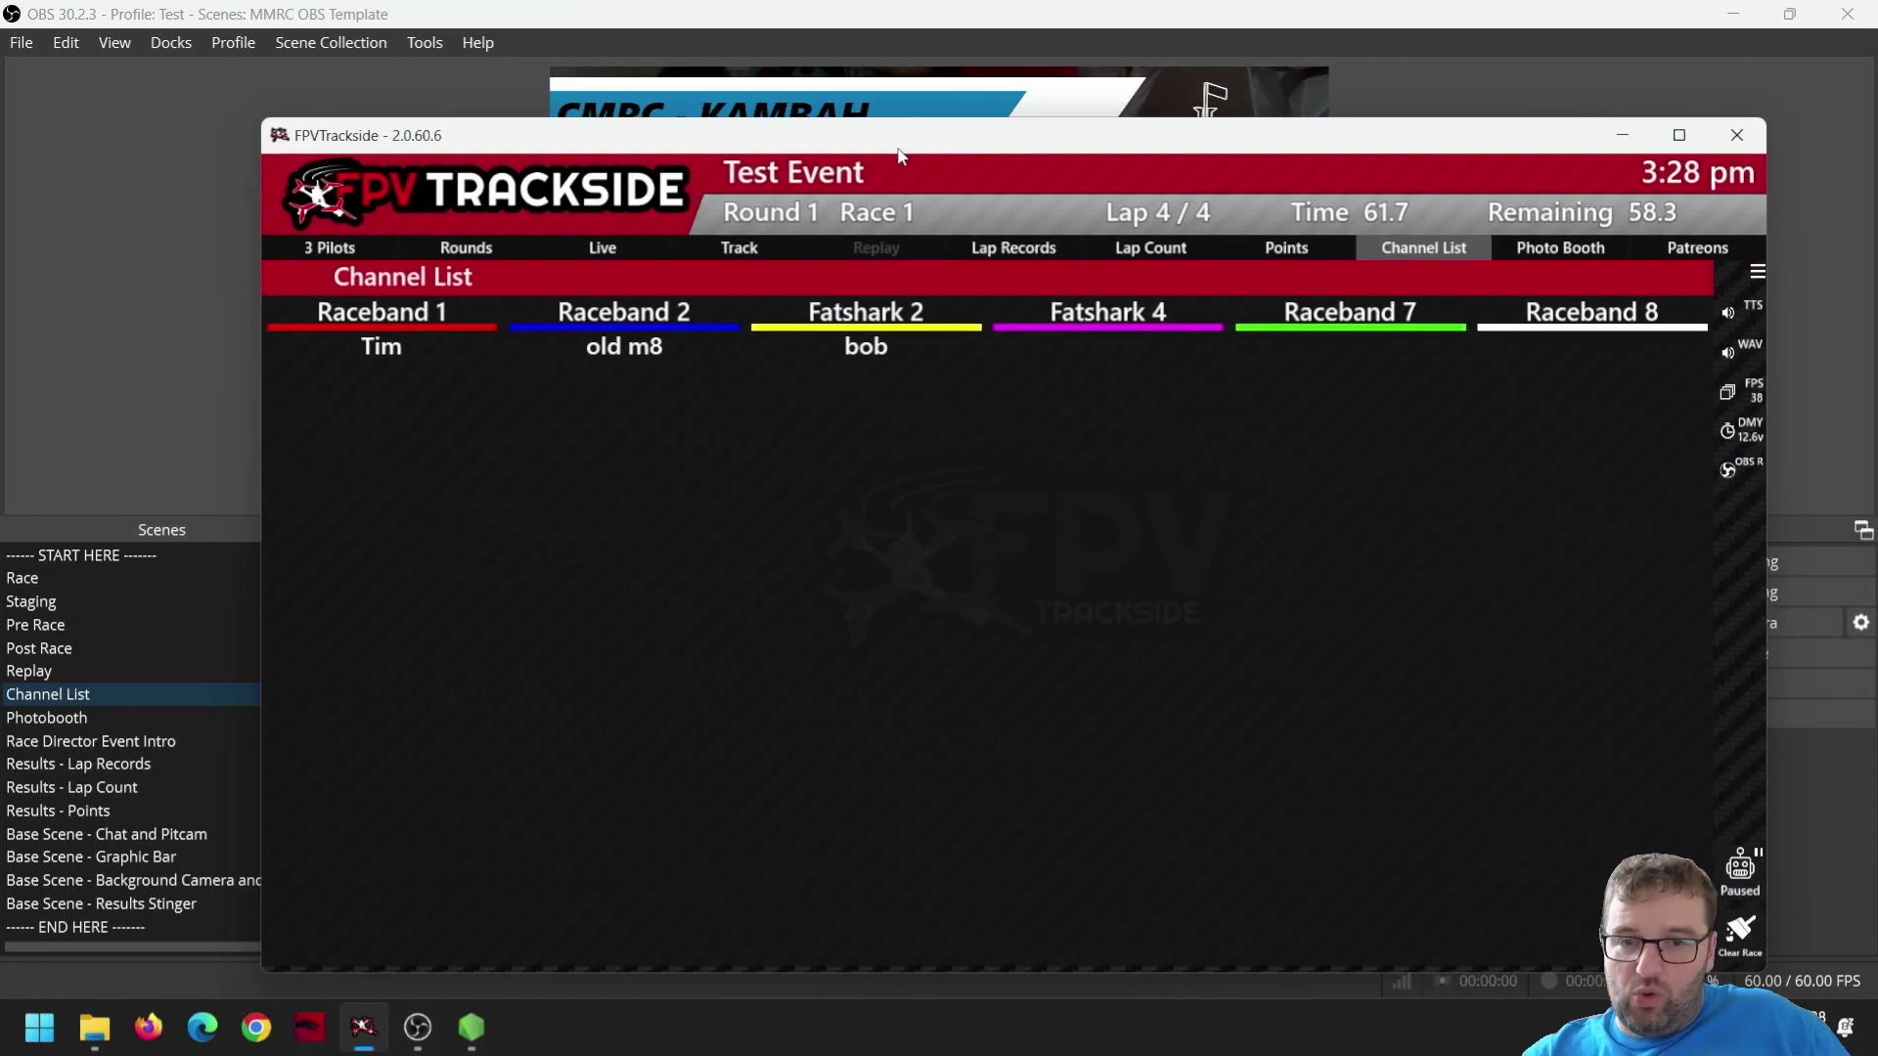